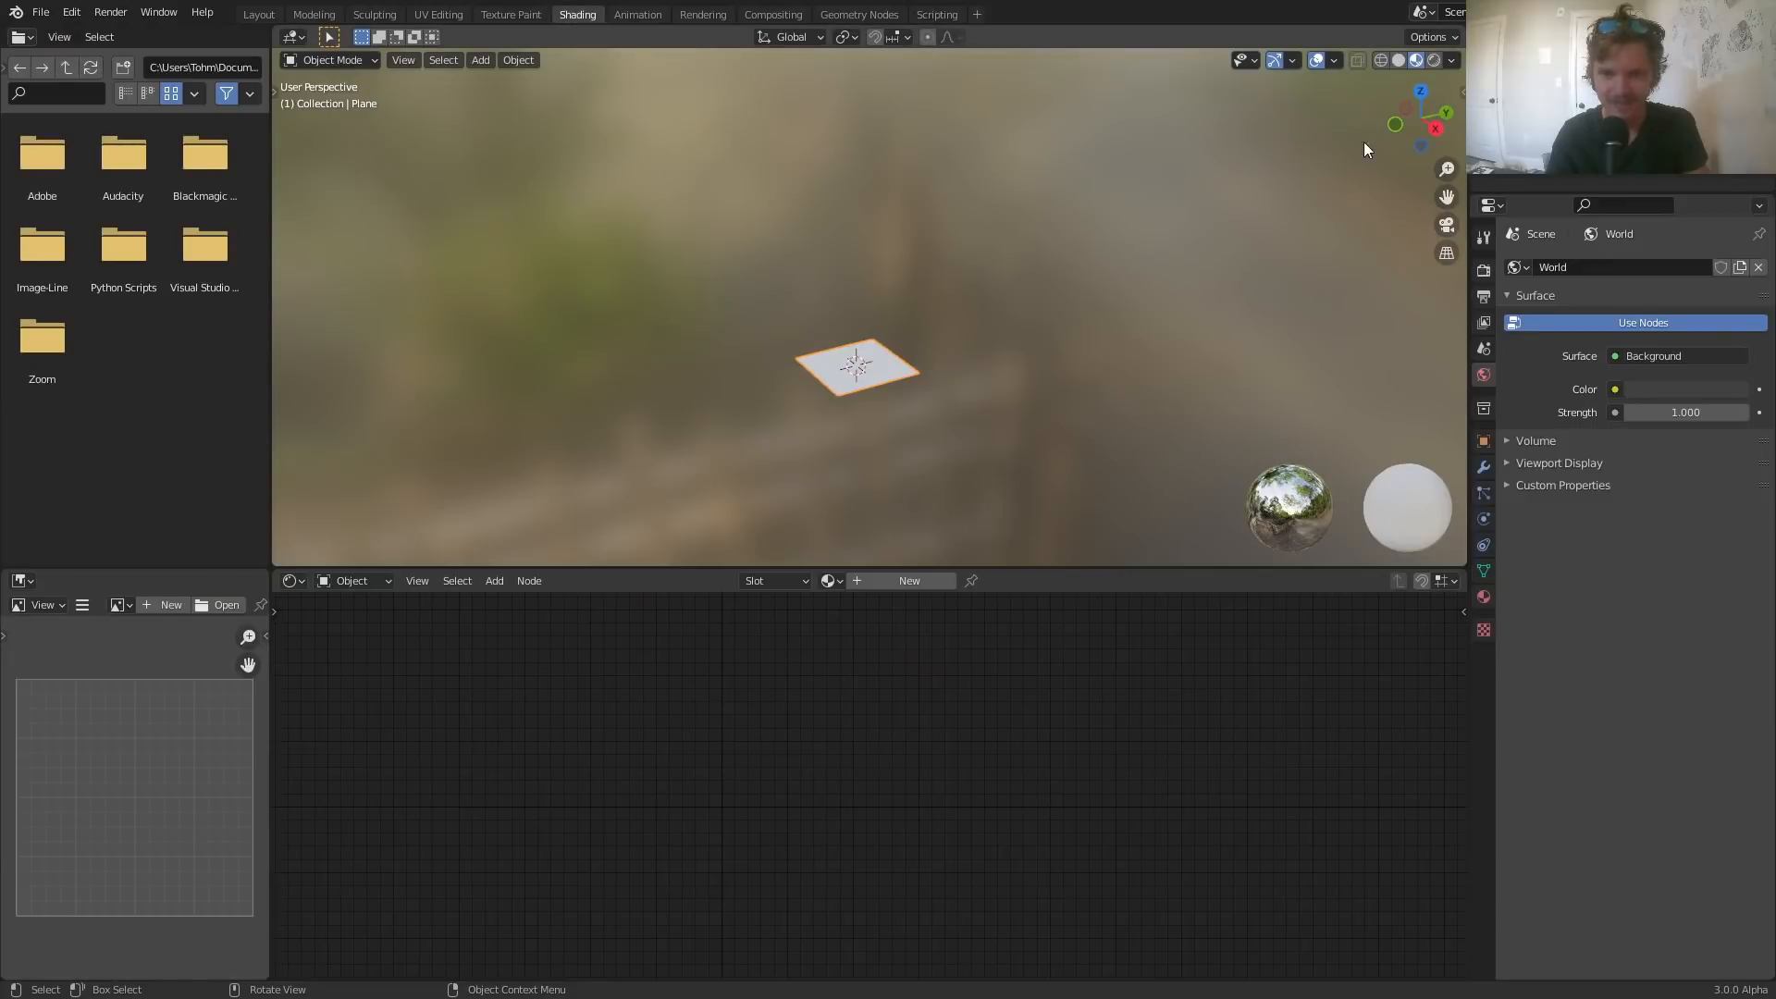
- View the plane straight from the top in rendered shading, framed large in the viewport
left_click(1420, 88)
left_click(1435, 59)
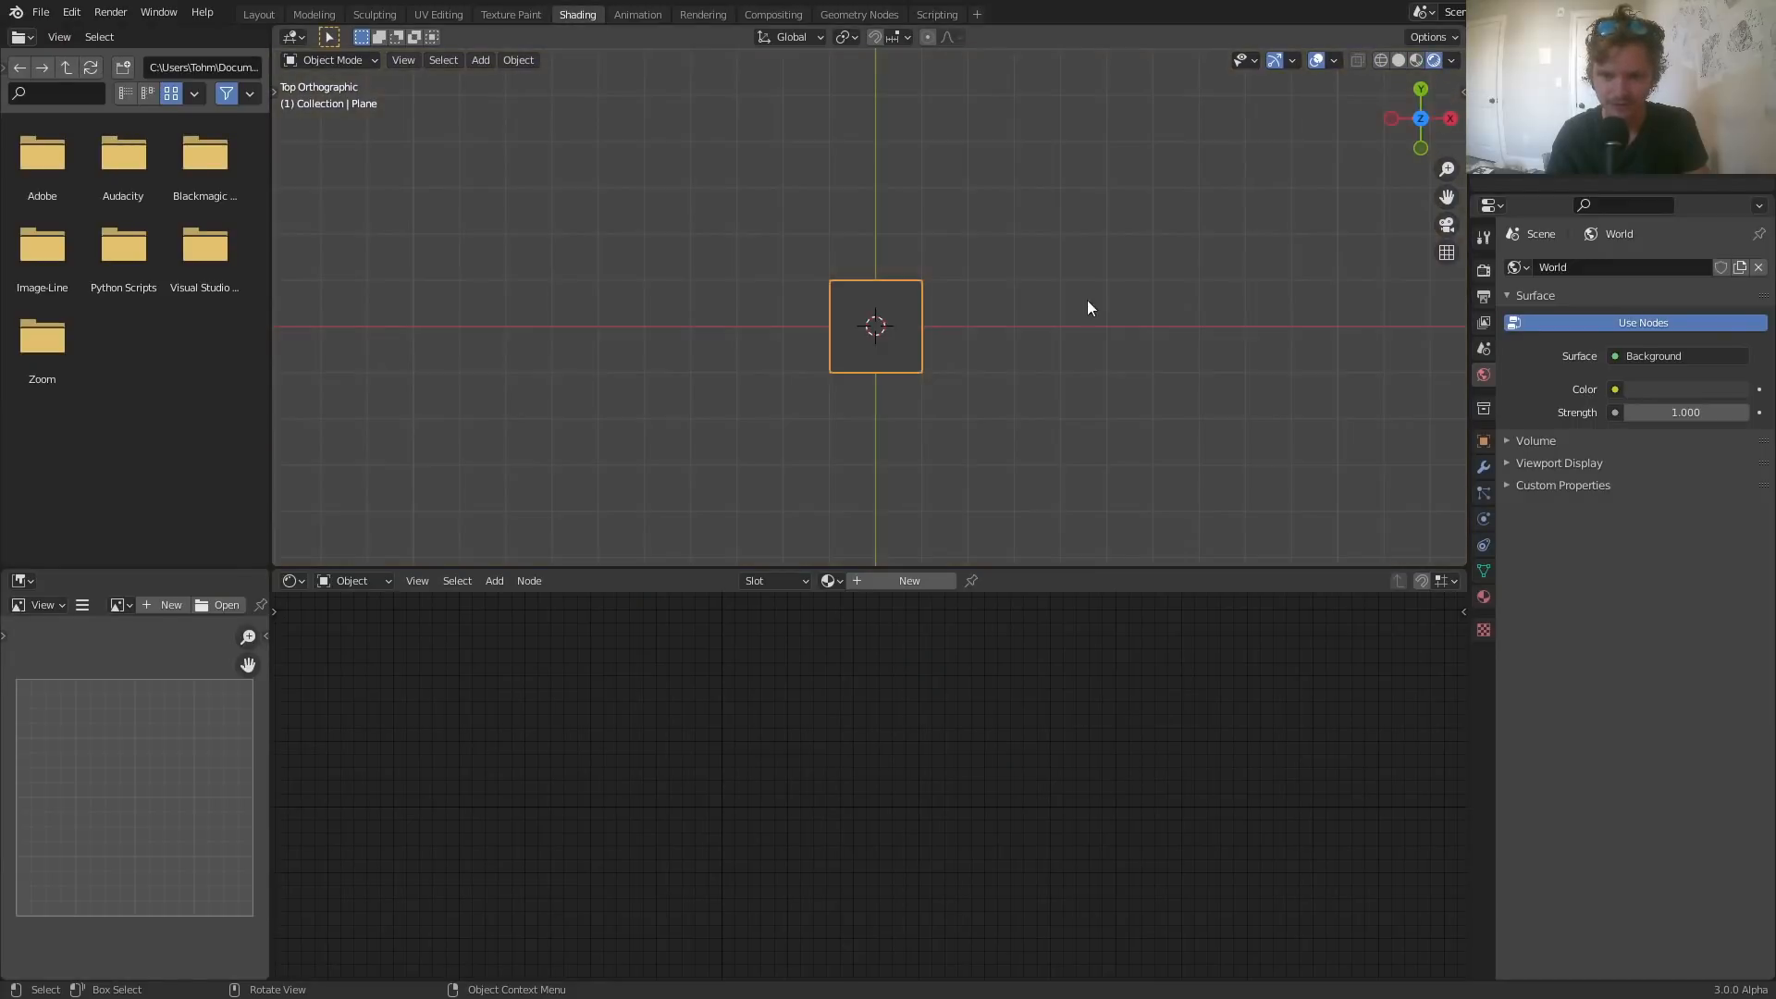
scroll(1017, 323, "up", 8)
middle_click_drag(995, 385, 940, 277, "shift")
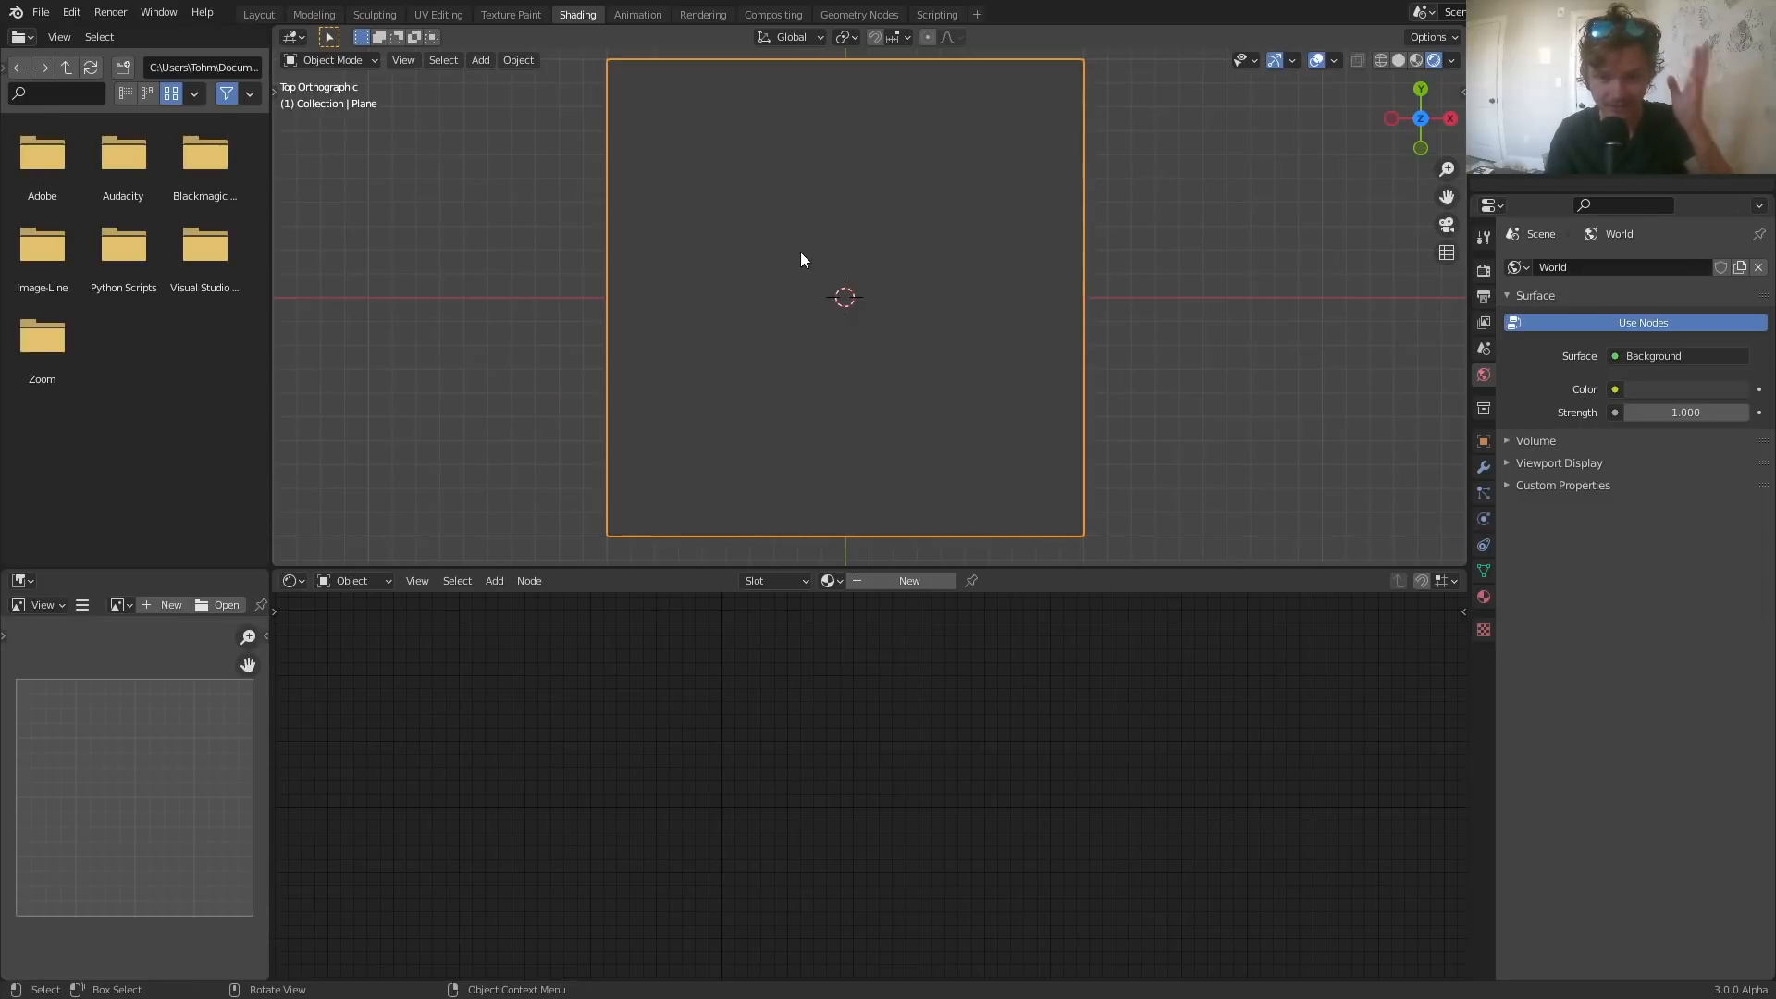
- Create a new material for the plane and name it mic
left_click(921, 580)
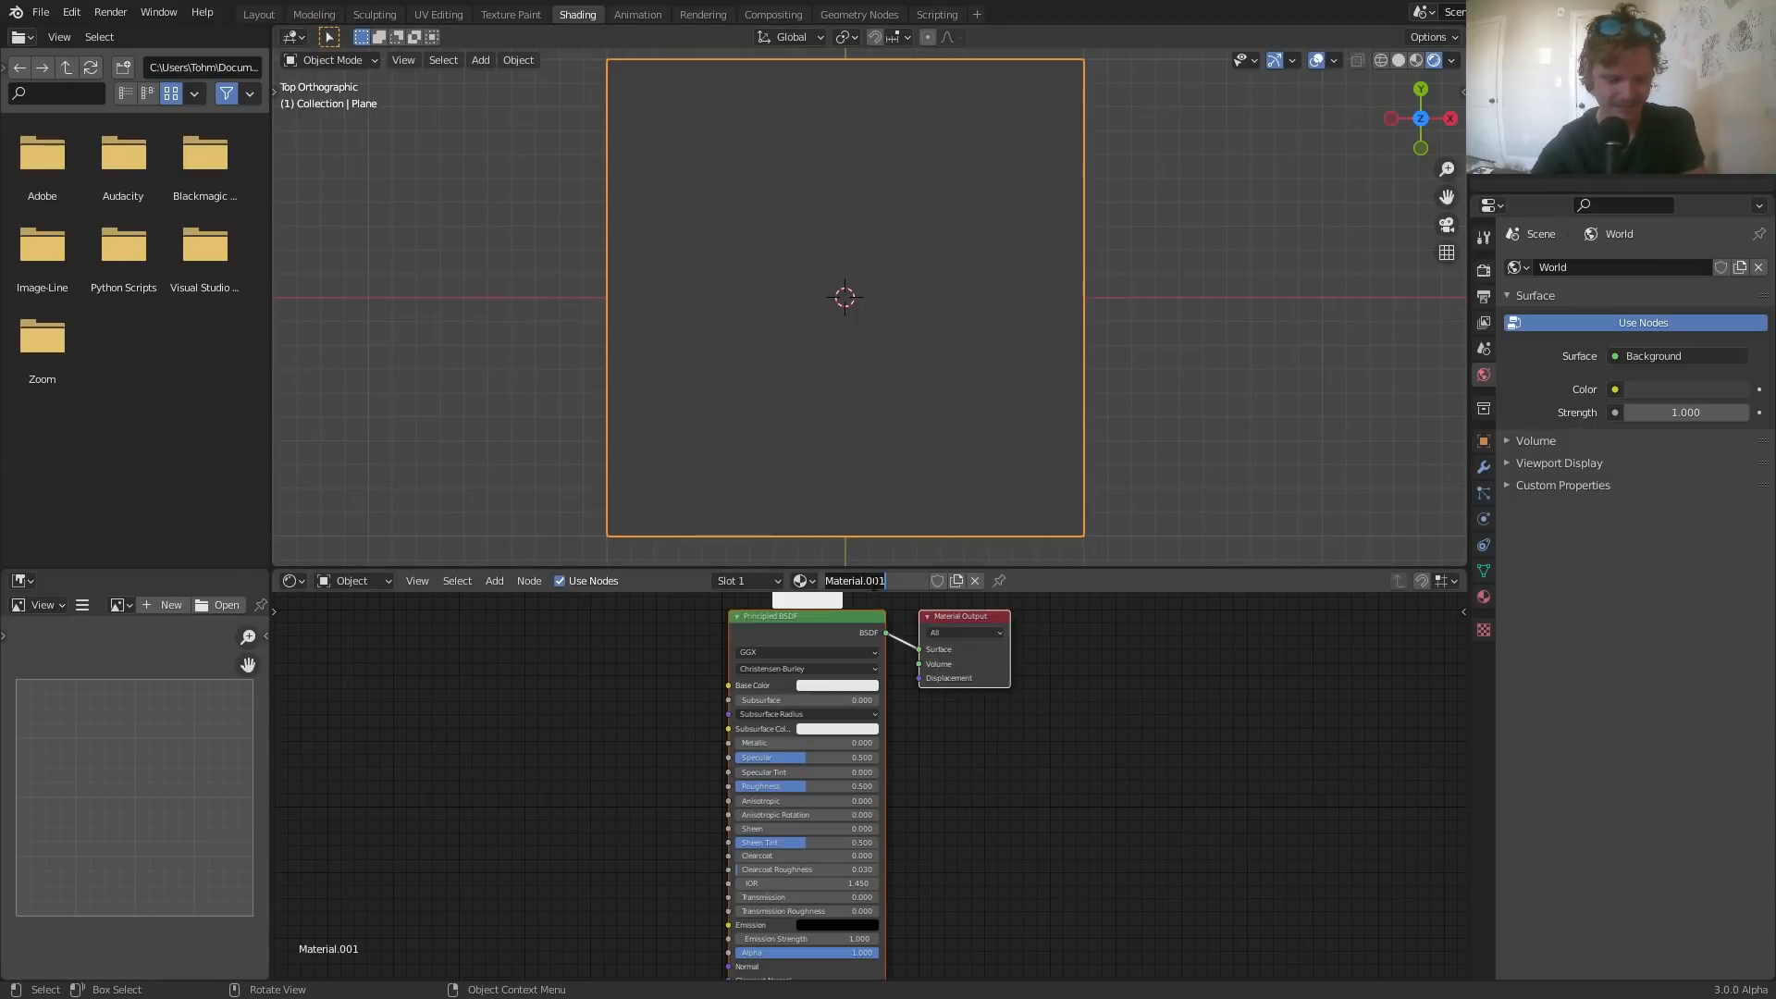
type("mic")
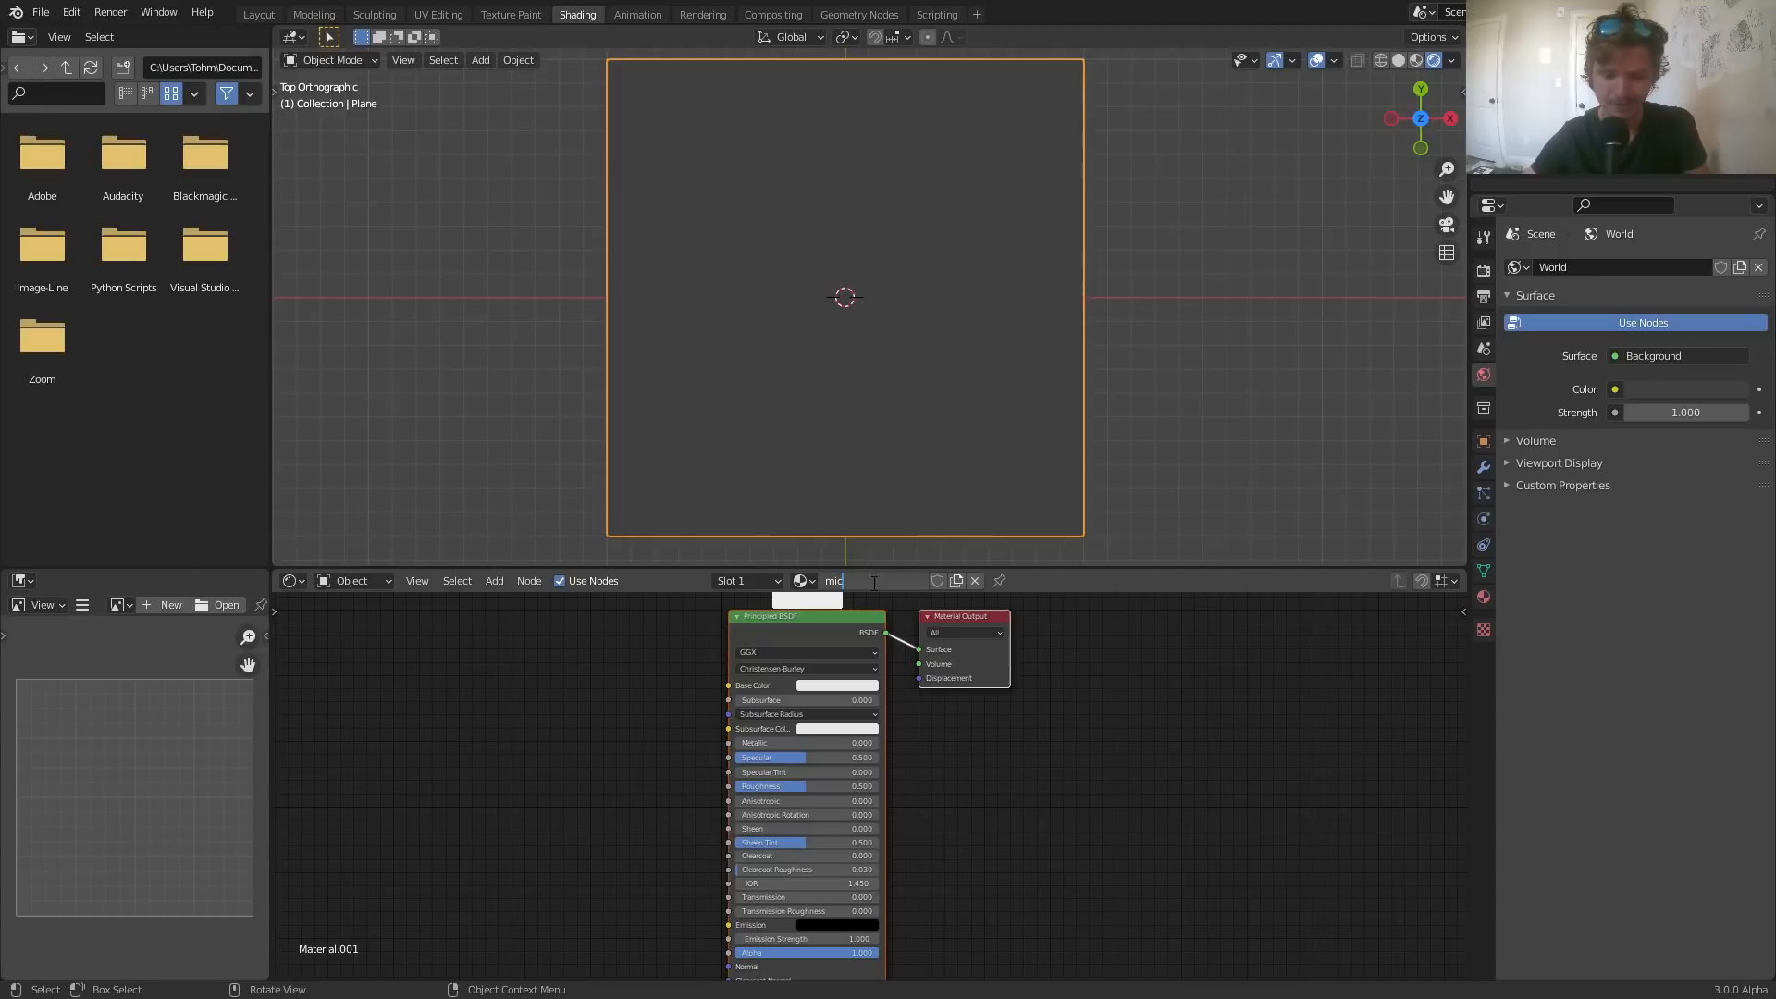
key("Return")
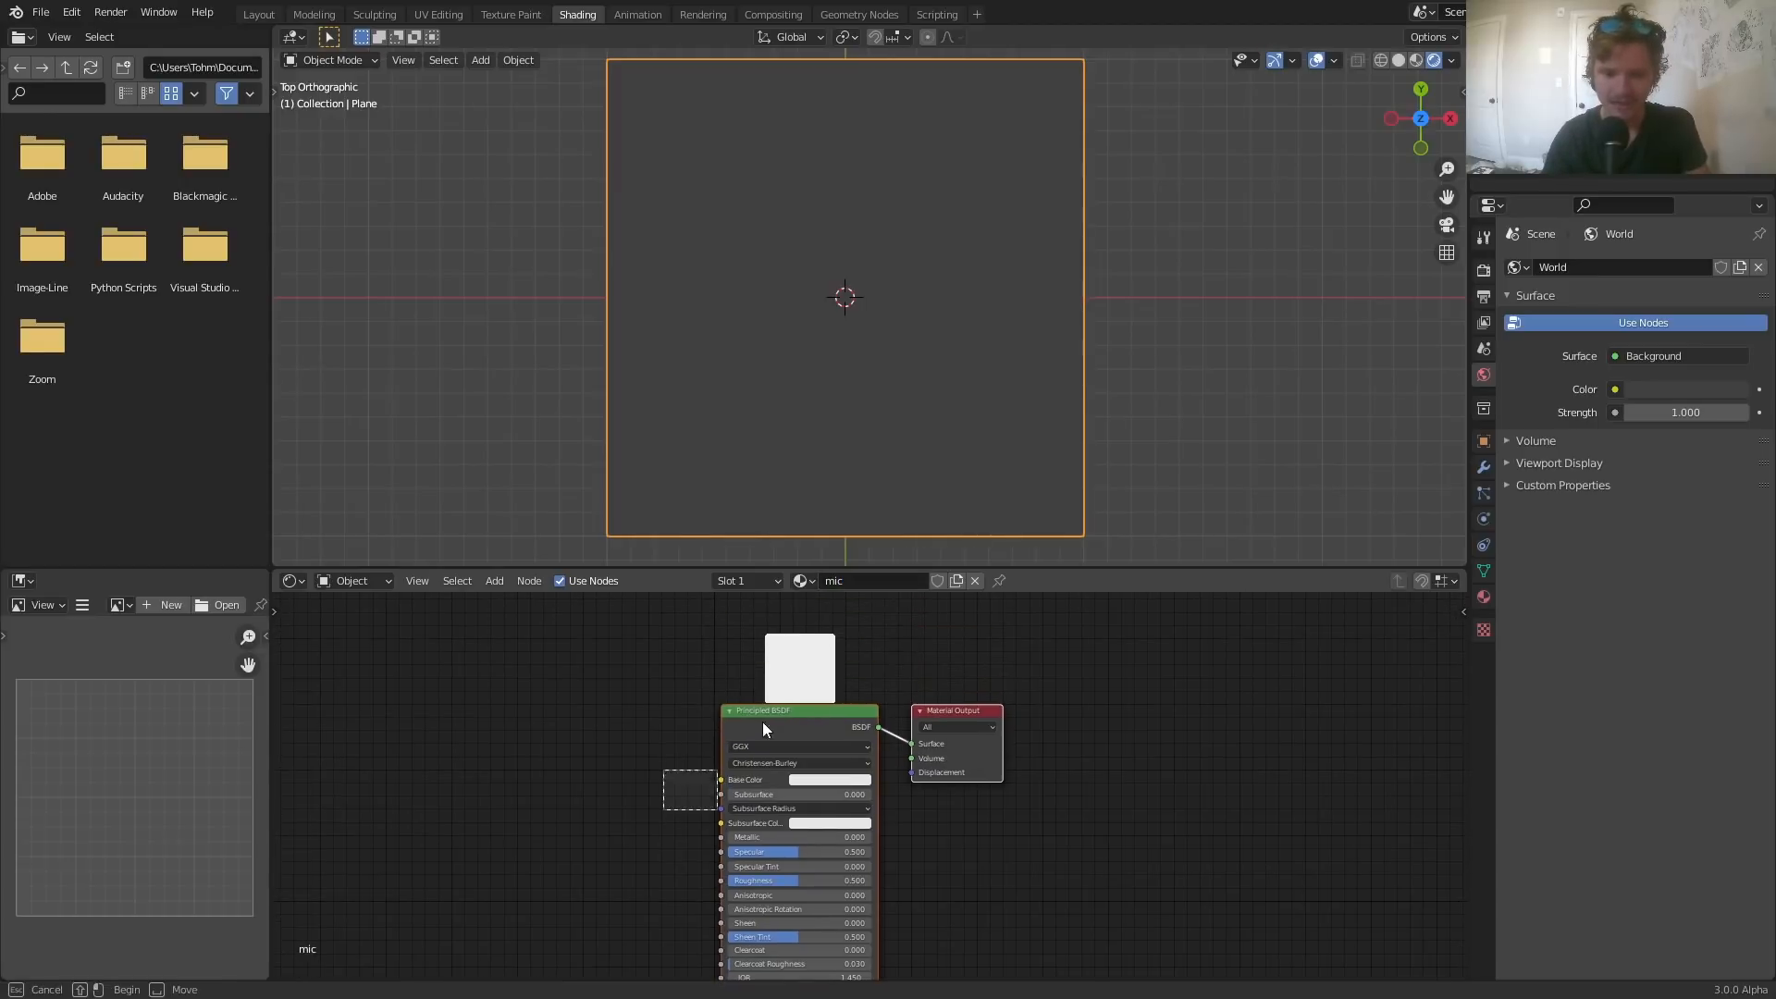
- Delete the Principled BSDF node and add a Texture Coordinate node well before the Material Output
key("x")
key("Home")
key("shift+a")
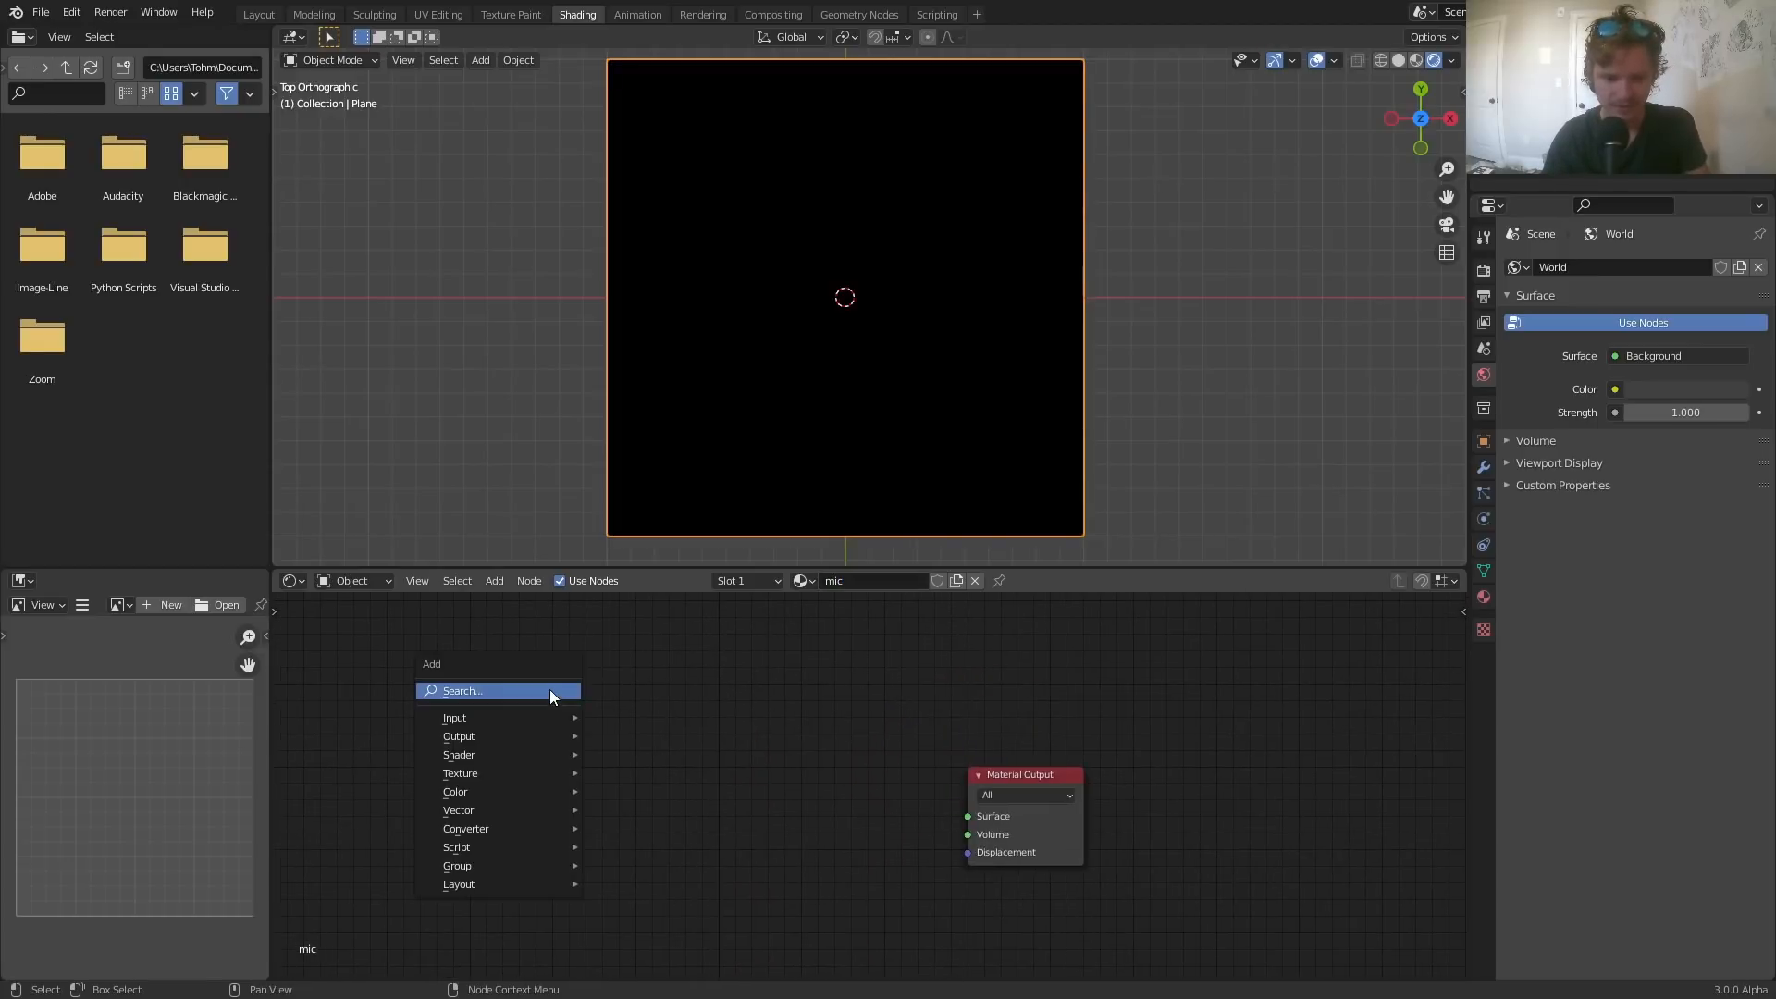
type("text")
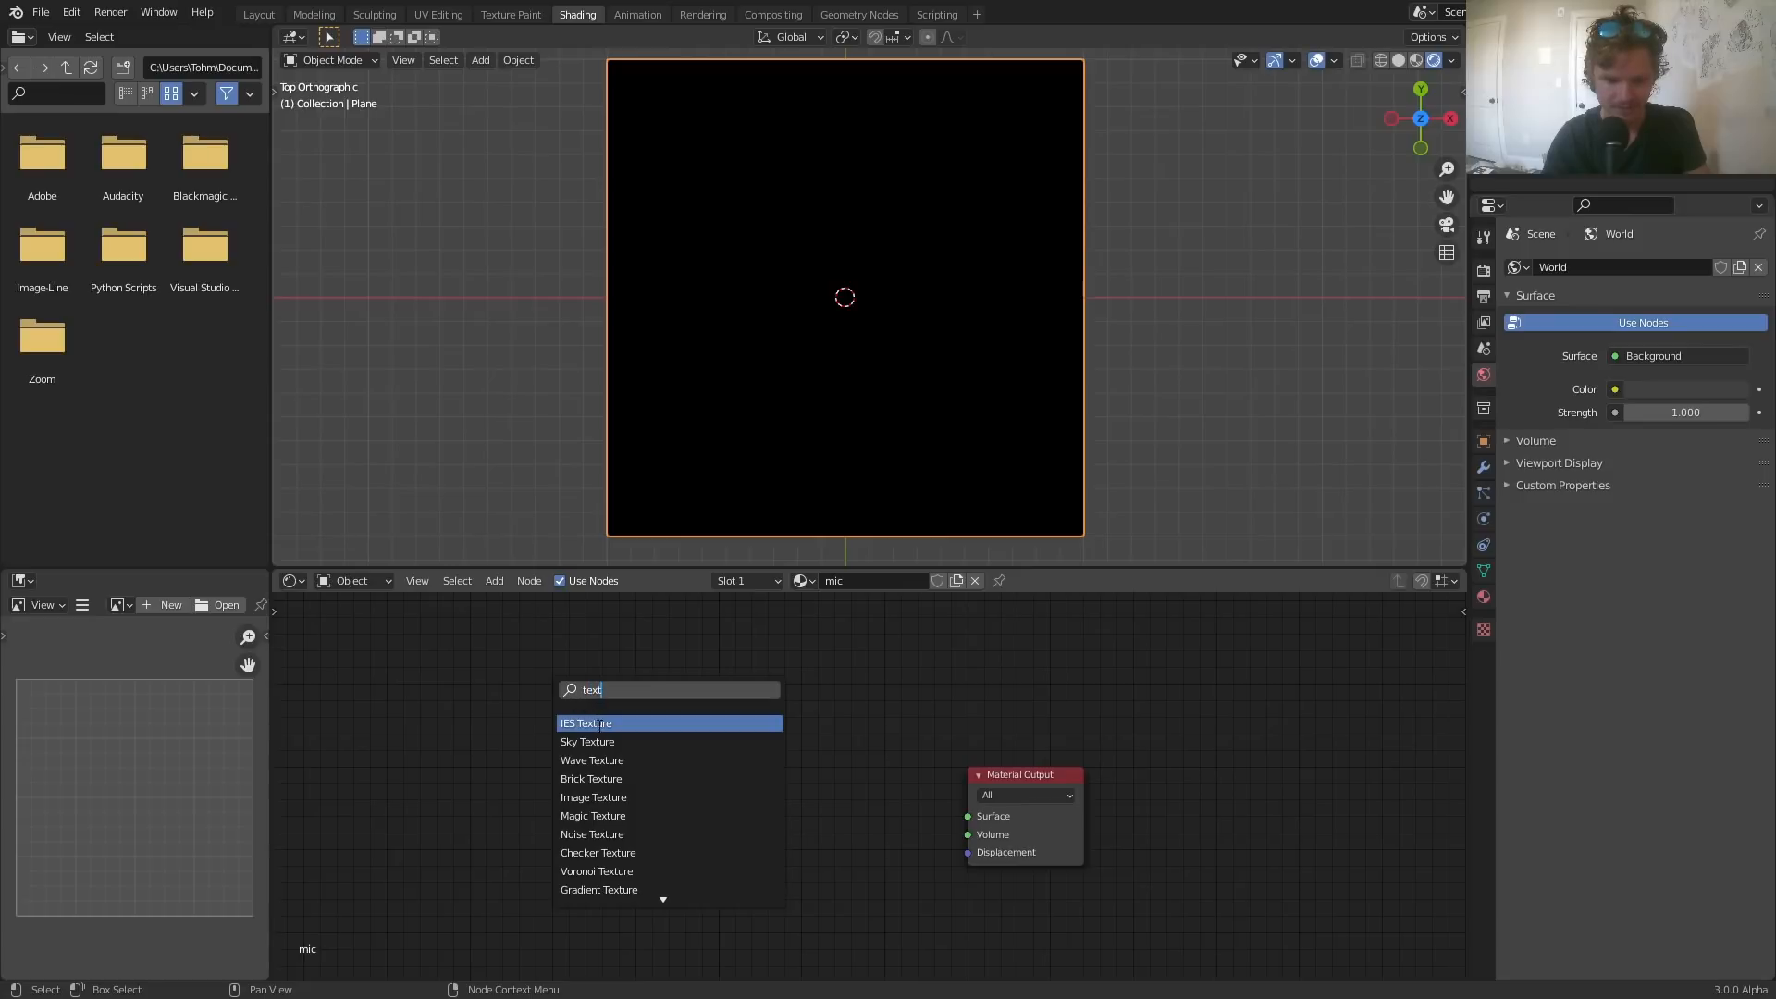
type("ure coo")
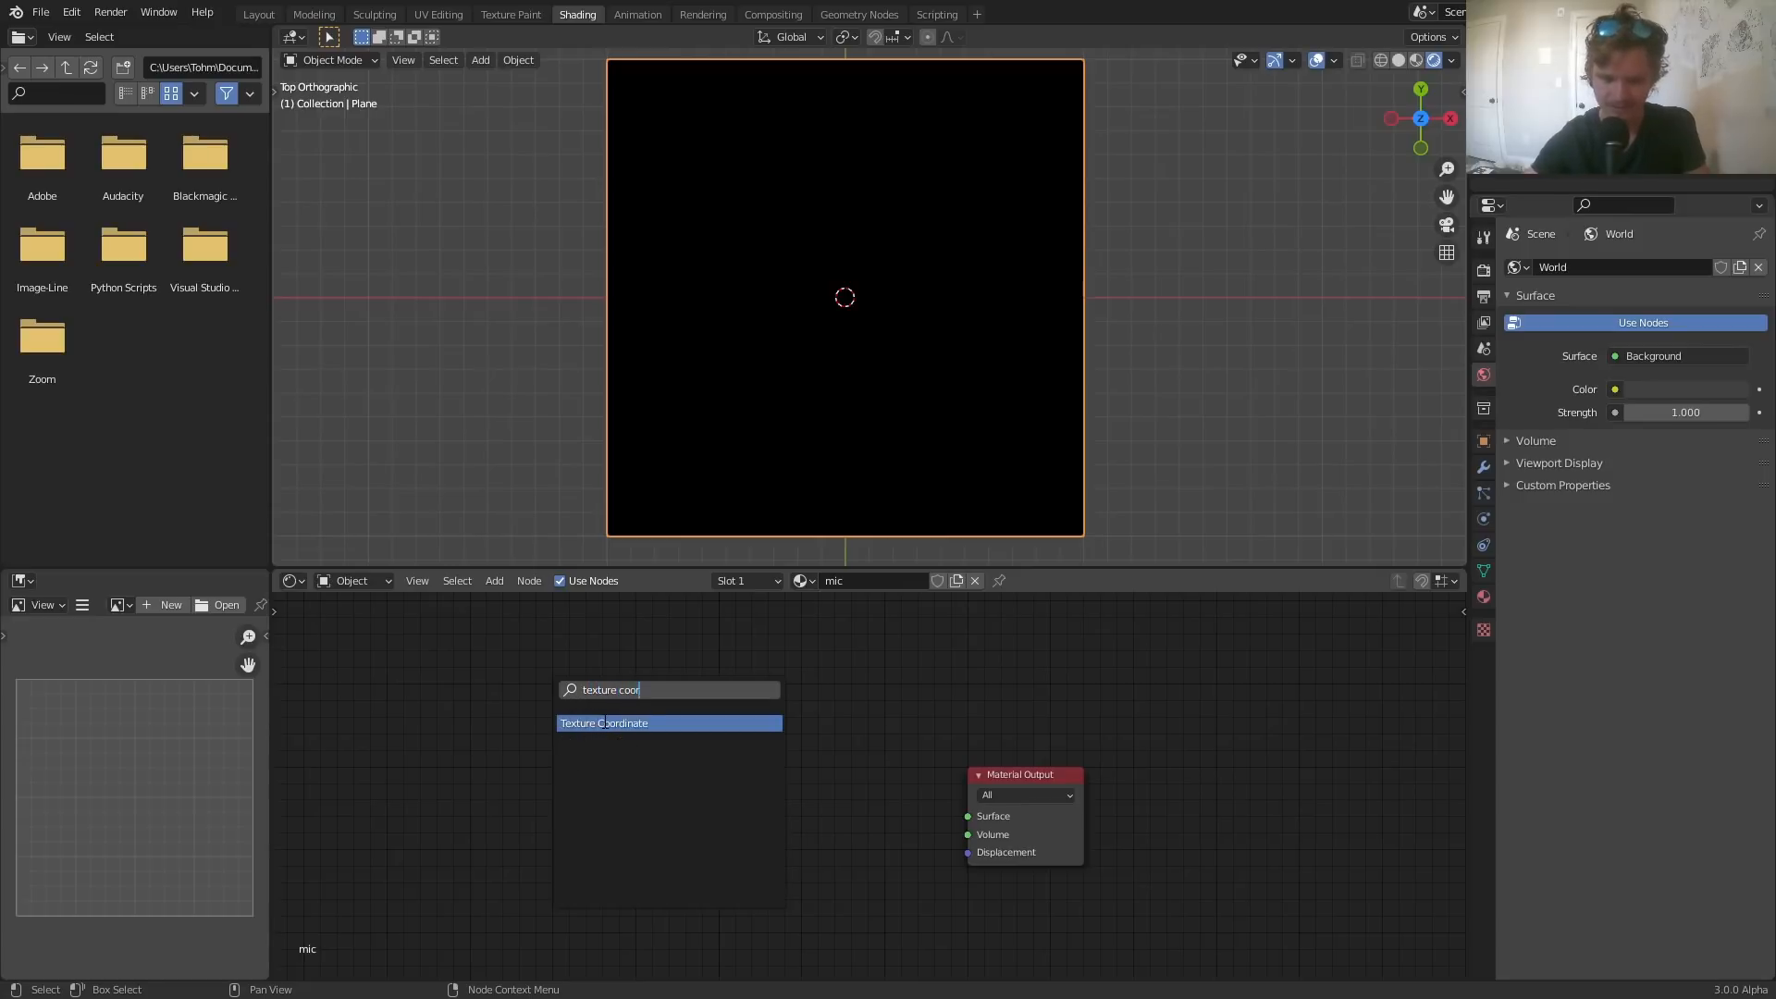
key("Return")
left_click(482, 760)
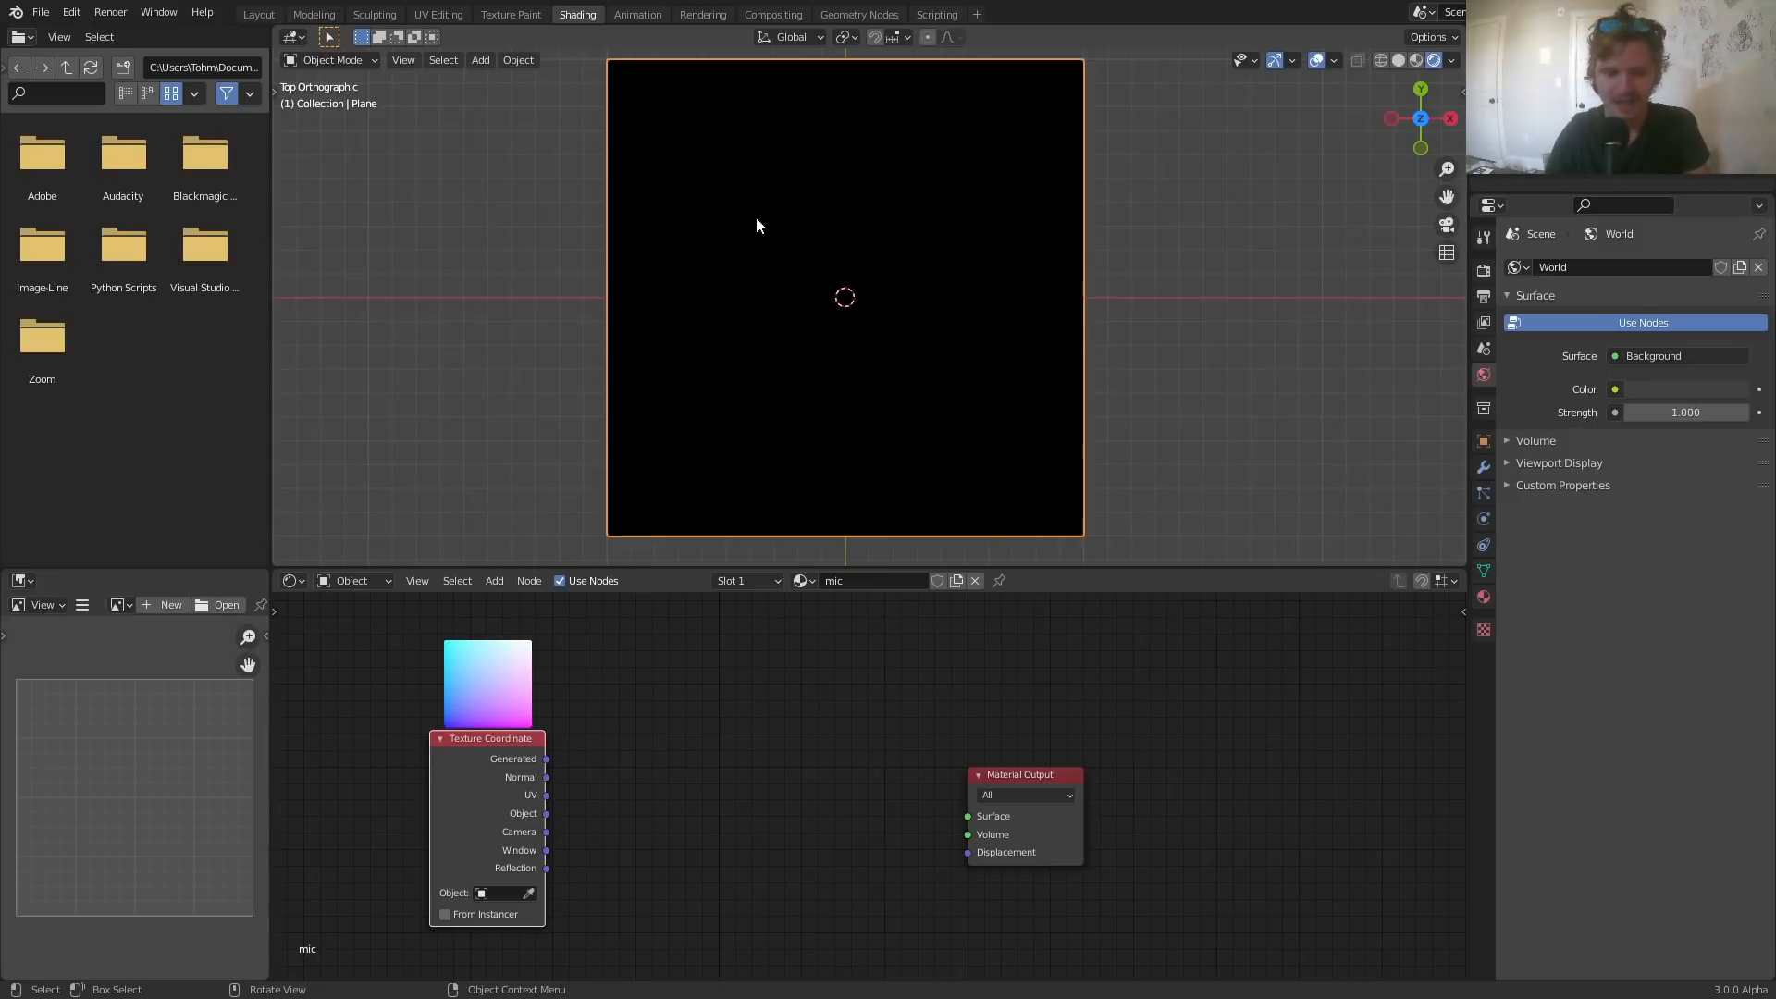
- Preview the Texture Coordinate node's outputs in turn through a Viewer node, leaving the UV output connected
scroll(596, 692, "up", 4)
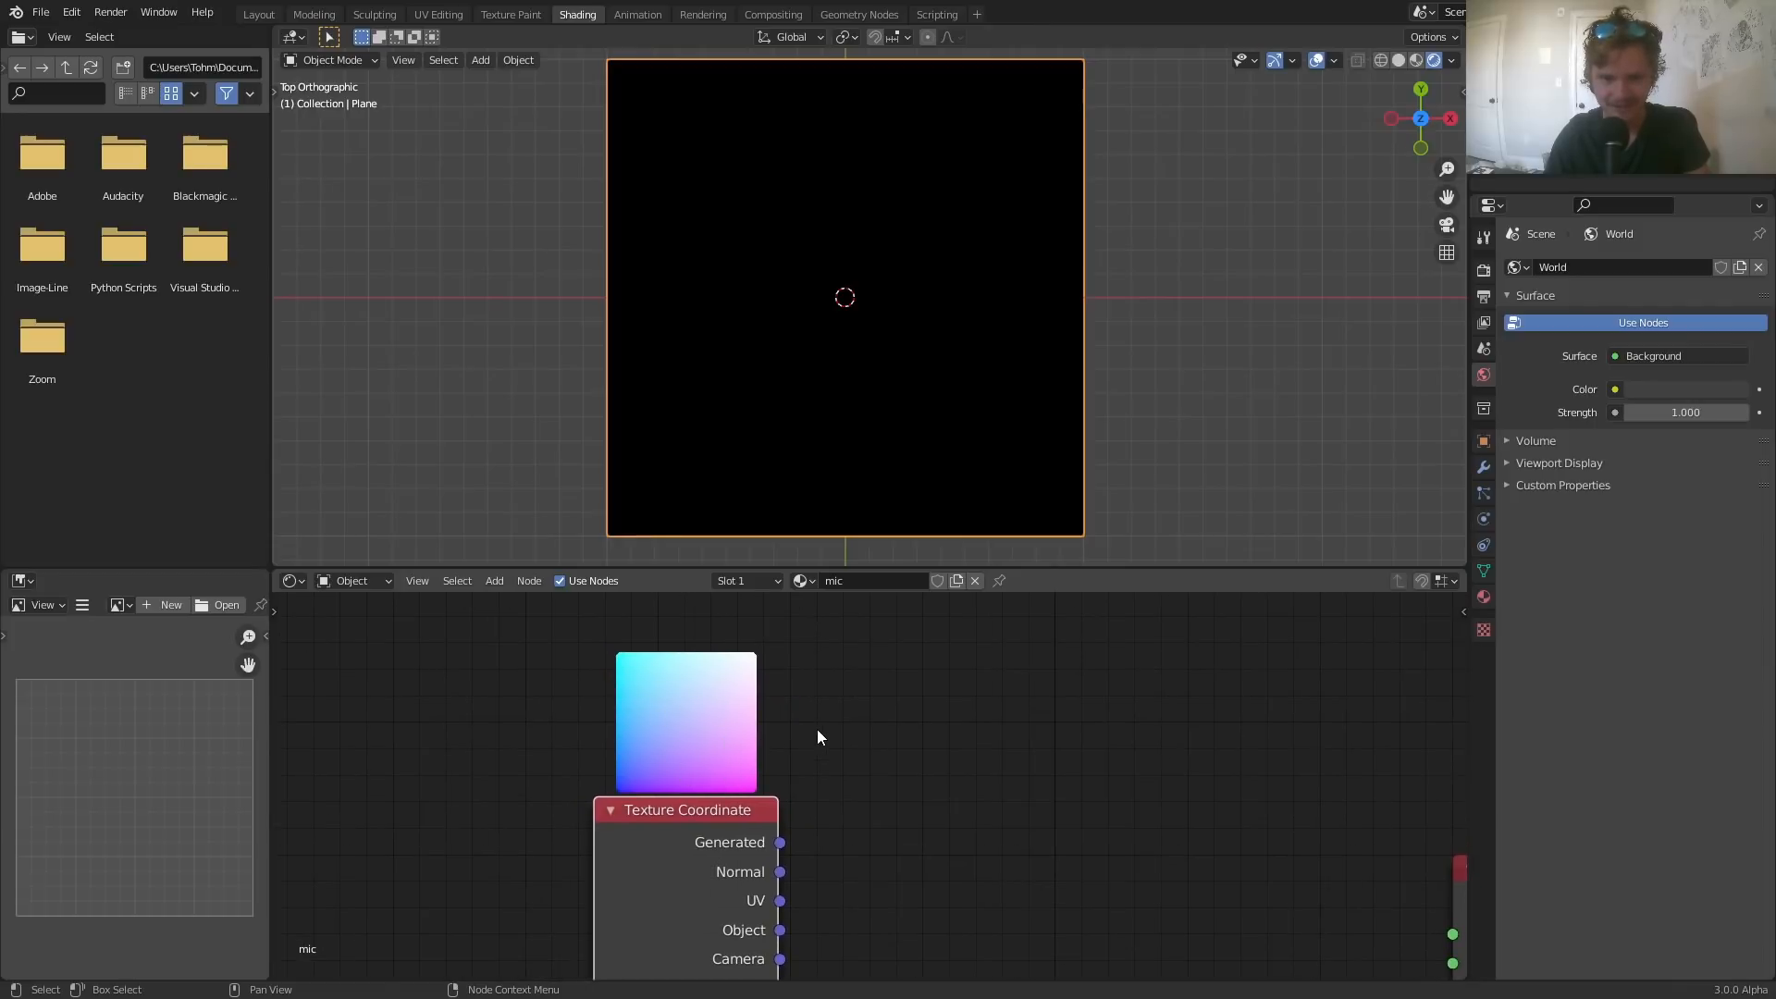
middle_click_drag(965, 755, 714, 734)
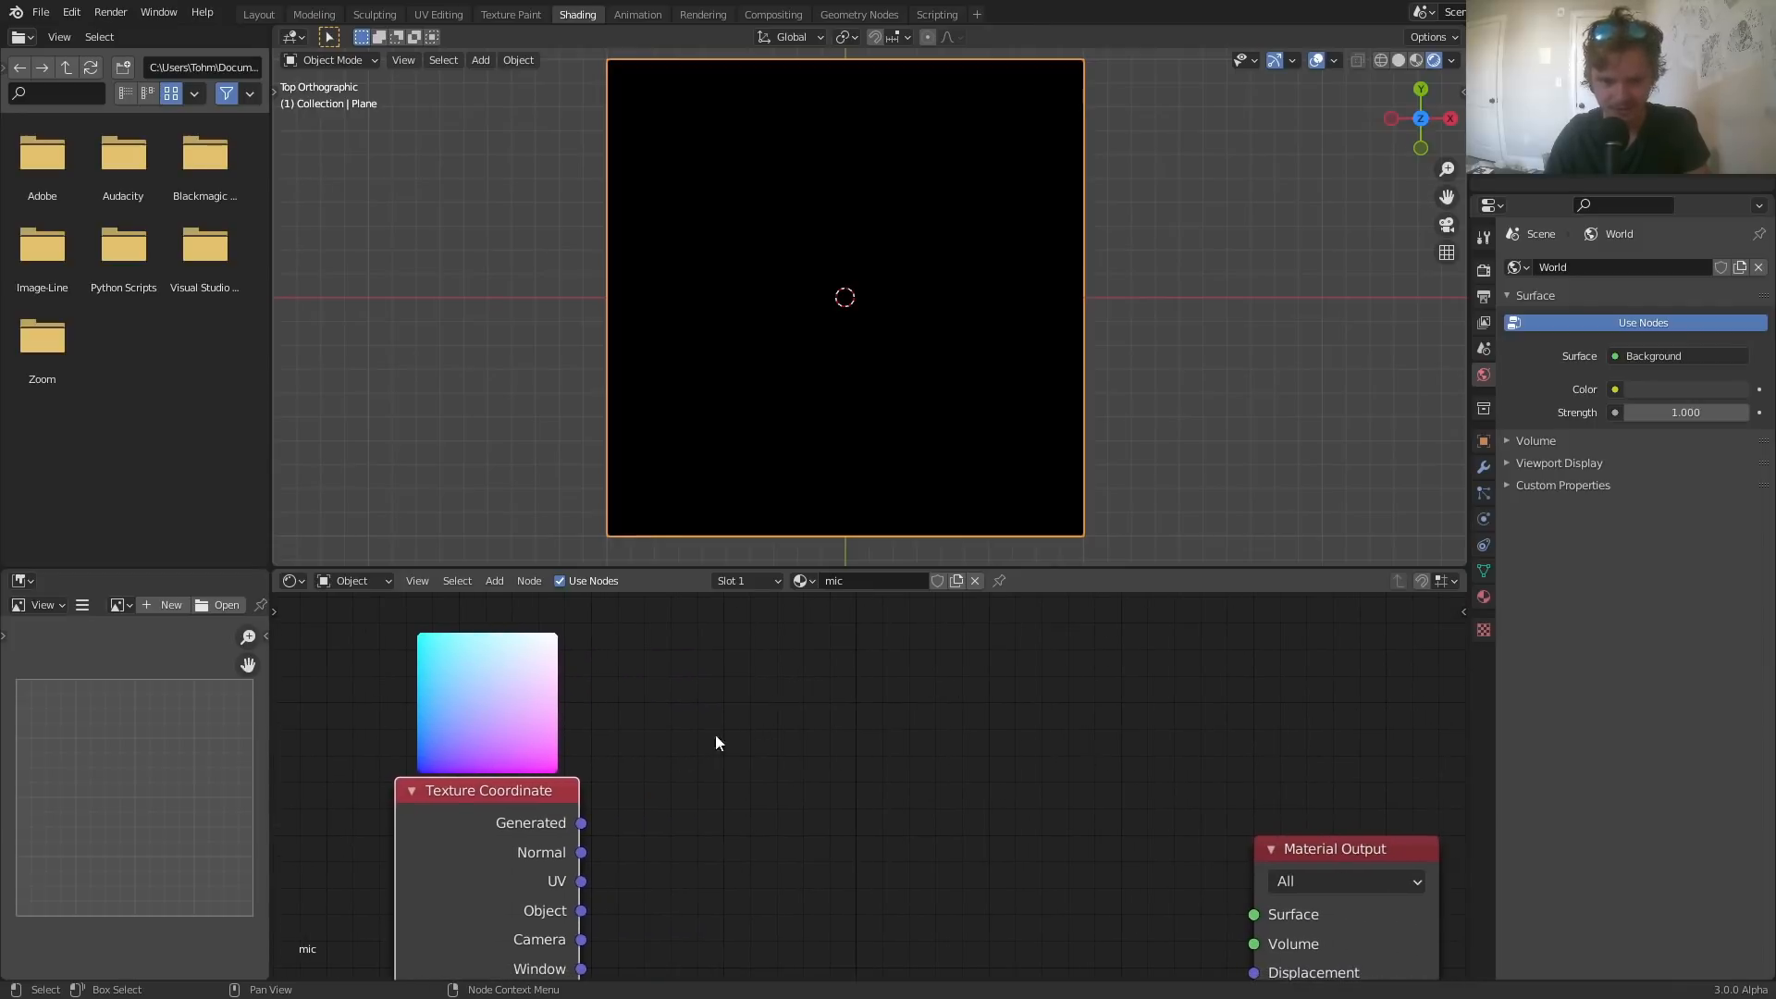
left_click(537, 803, "ctrl+shift")
left_click(537, 803, "ctrl+shift")
left_click(537, 803, "ctrl+shift")
left_click(536, 803, "ctrl+shift")
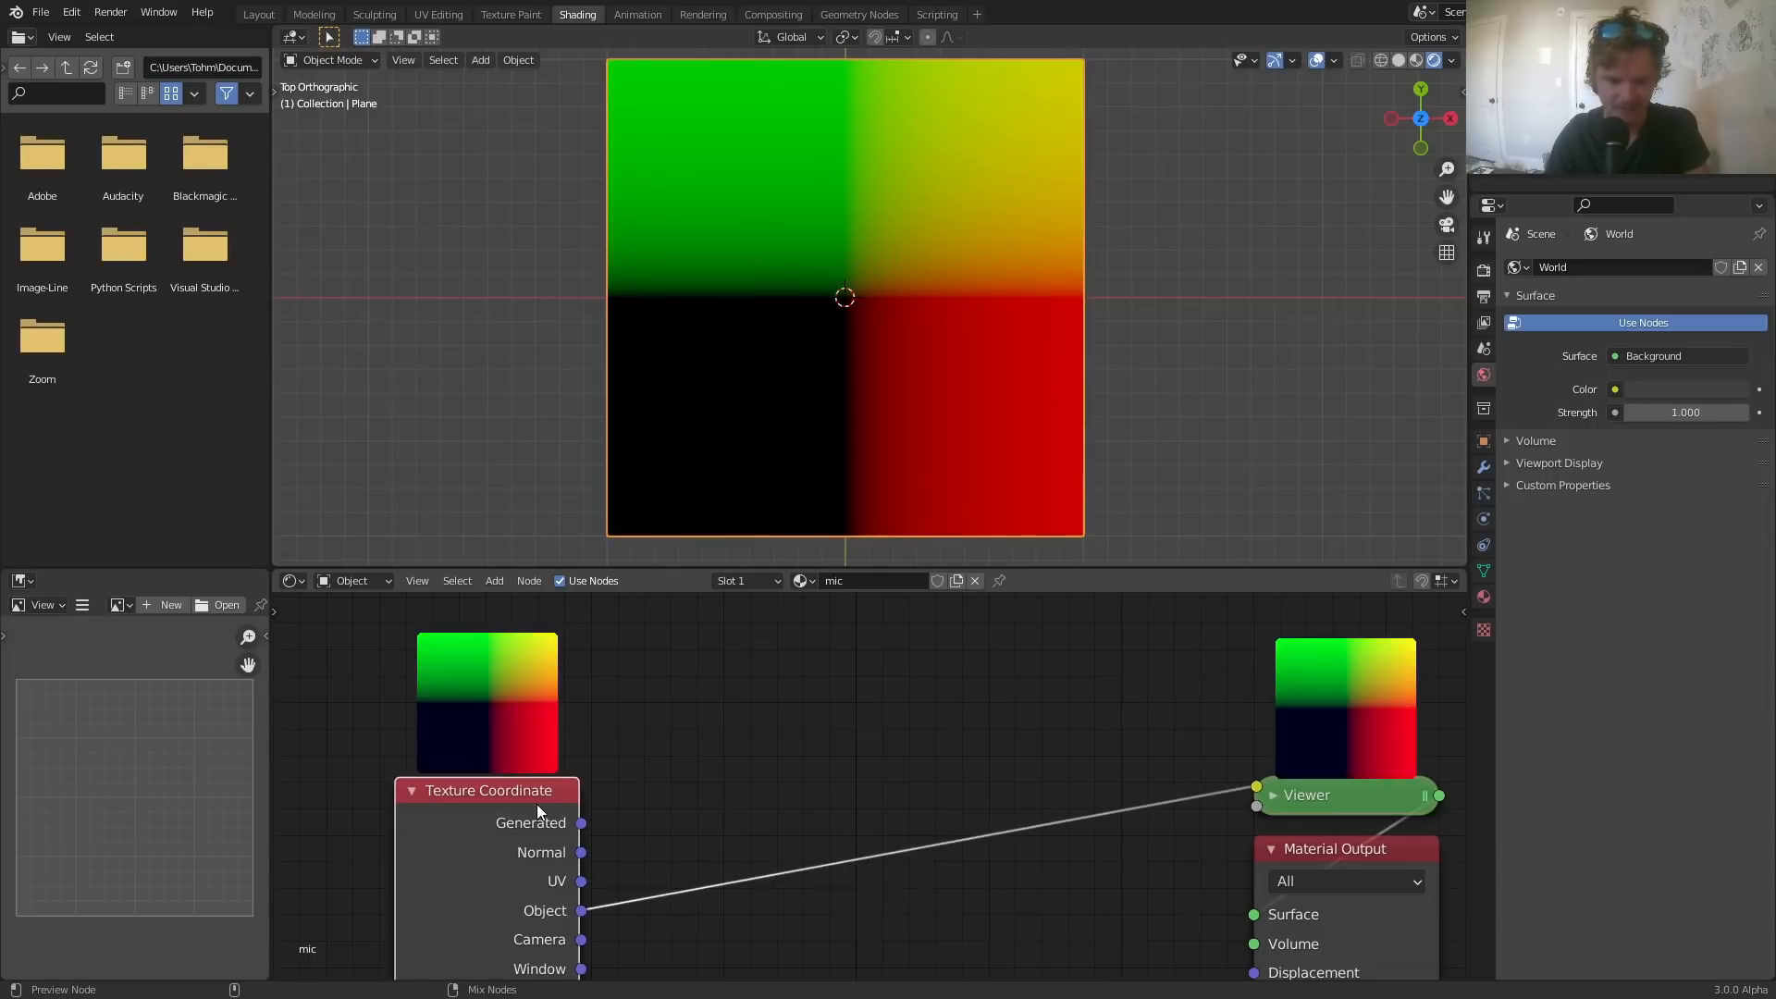
left_click(537, 803, "ctrl+shift")
left_click(536, 803, "ctrl+shift")
middle_click_drag(539, 805, 573, 742)
left_click(553, 757, "ctrl+shift")
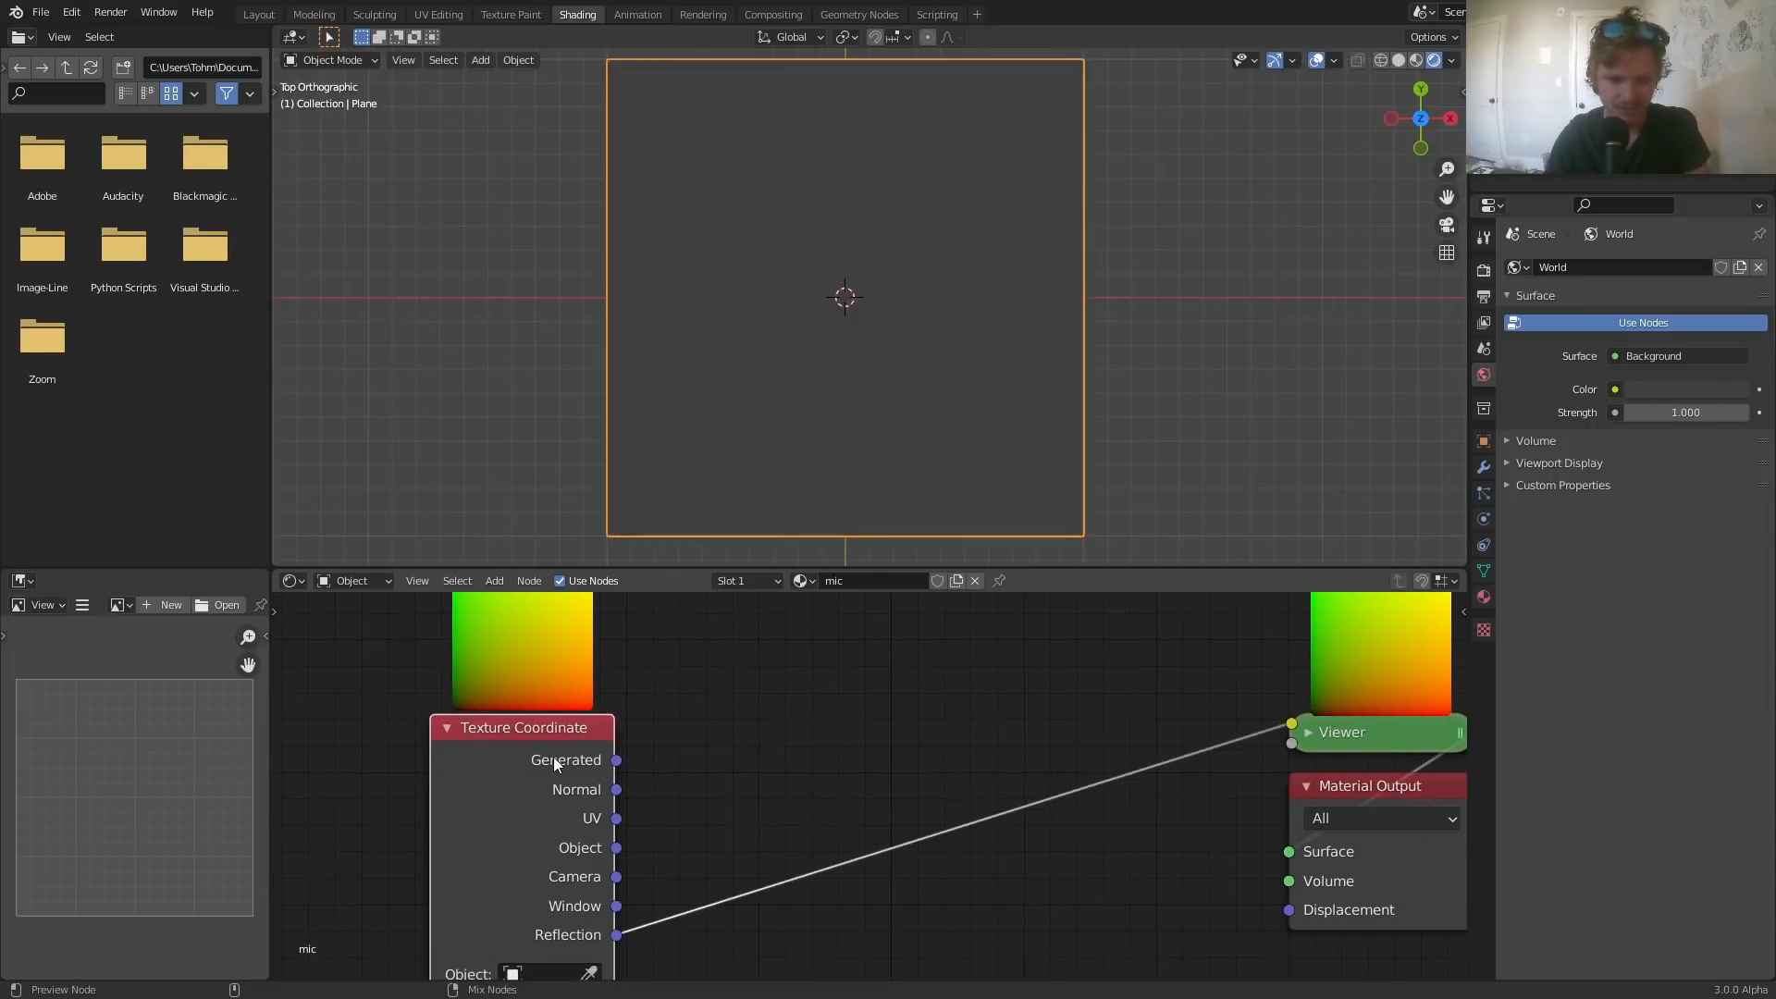
left_click(553, 757, "ctrl+shift")
left_click(553, 757, "ctrl+shift")
left_click(546, 744, "ctrl+shift")
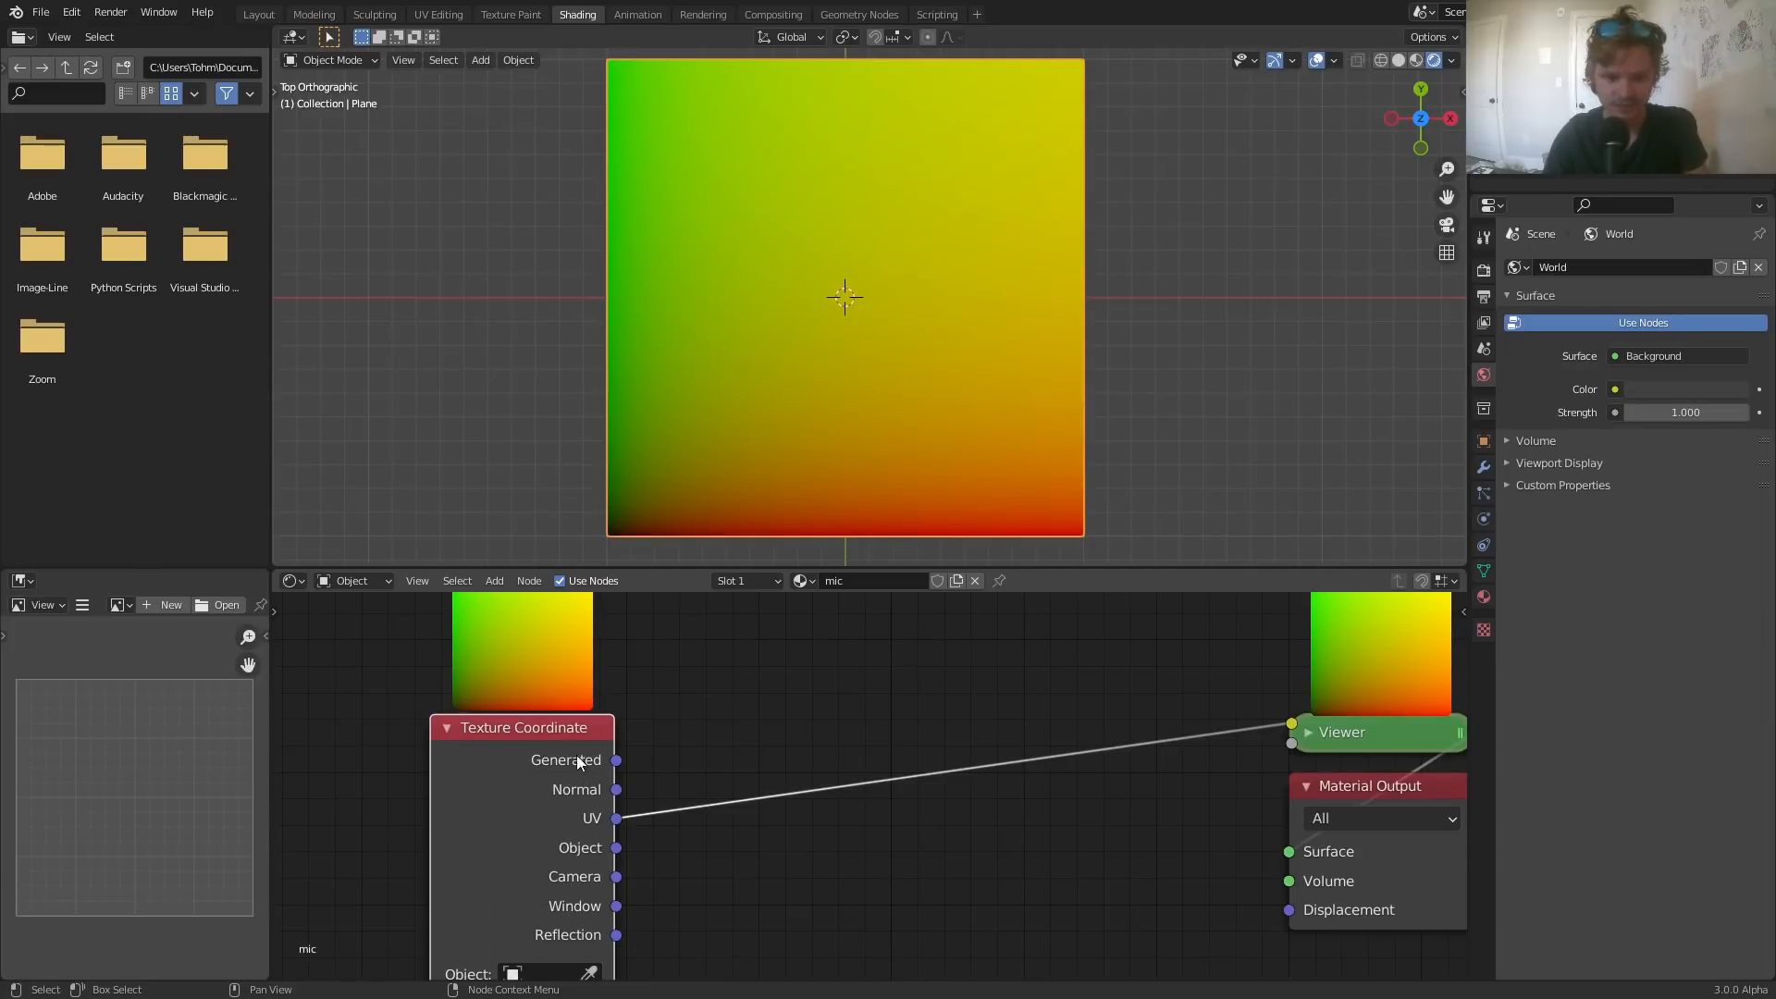
- Spread the node layout by moving Texture Coordinate away from the Viewer and Material Output nodes
left_click_drag(575, 755, 405, 752)
scroll(718, 745, "down", 2)
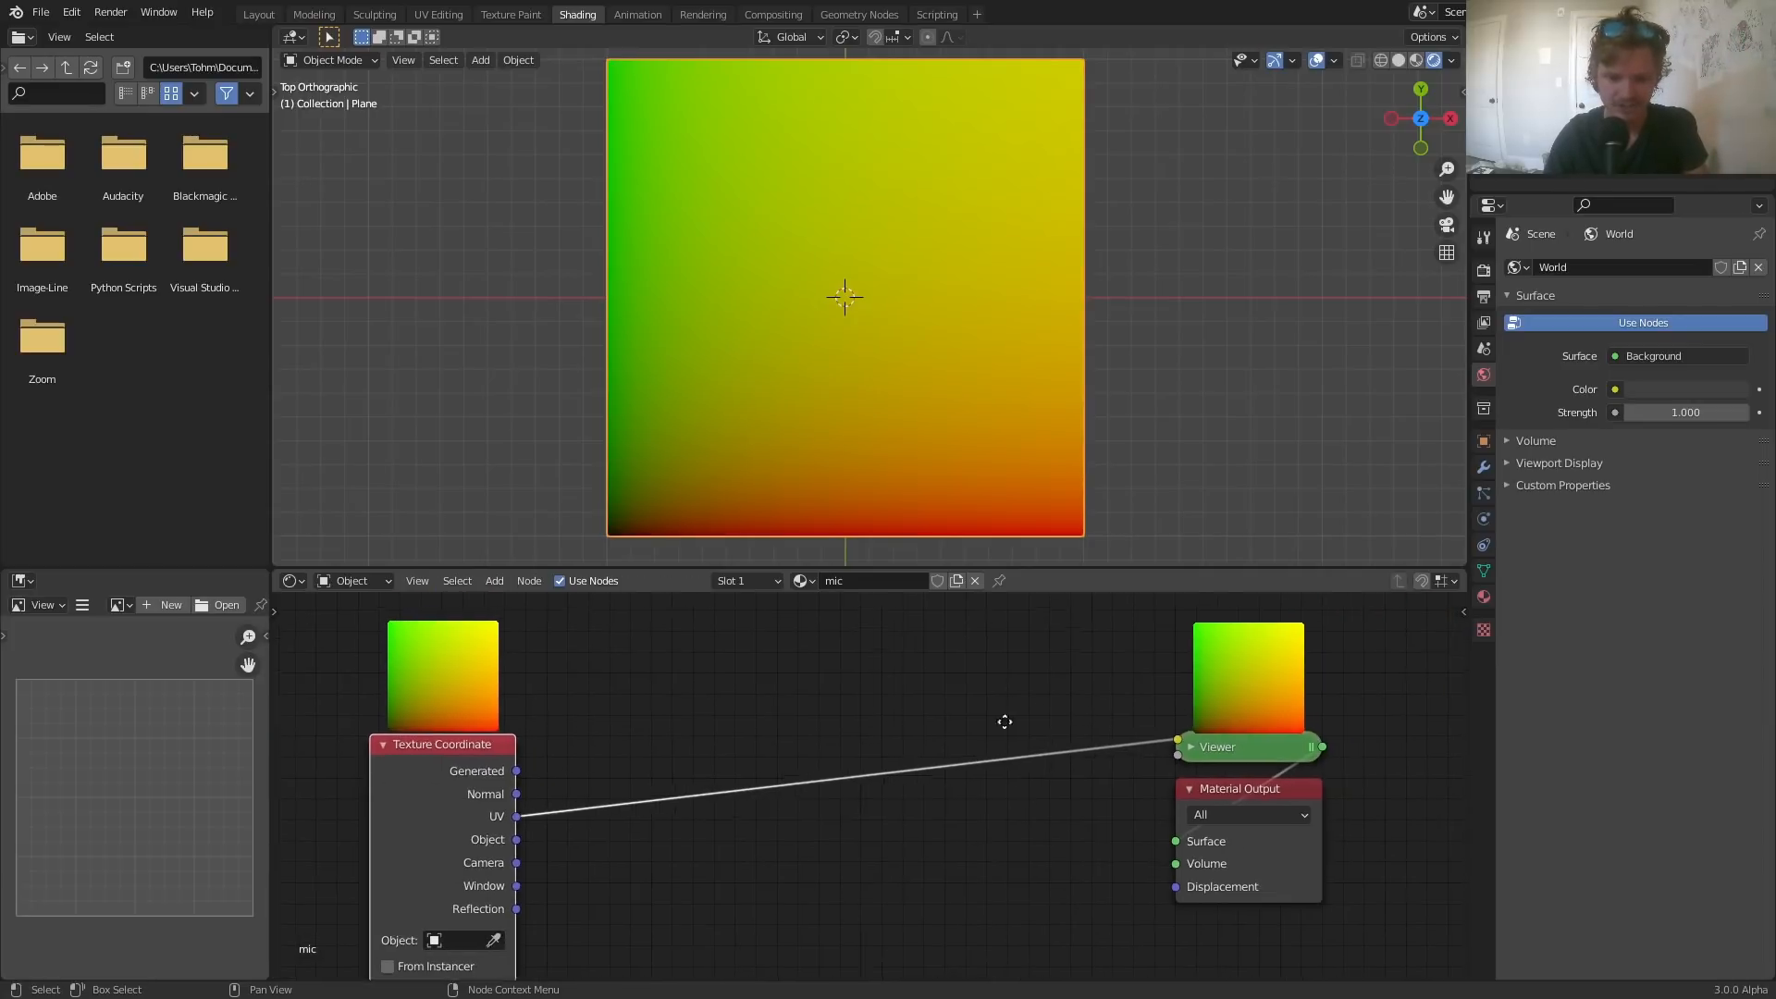
middle_click_drag(1005, 722, 625, 708)
left_click_drag(996, 819, 875, 708)
key("g")
left_click(1245, 714)
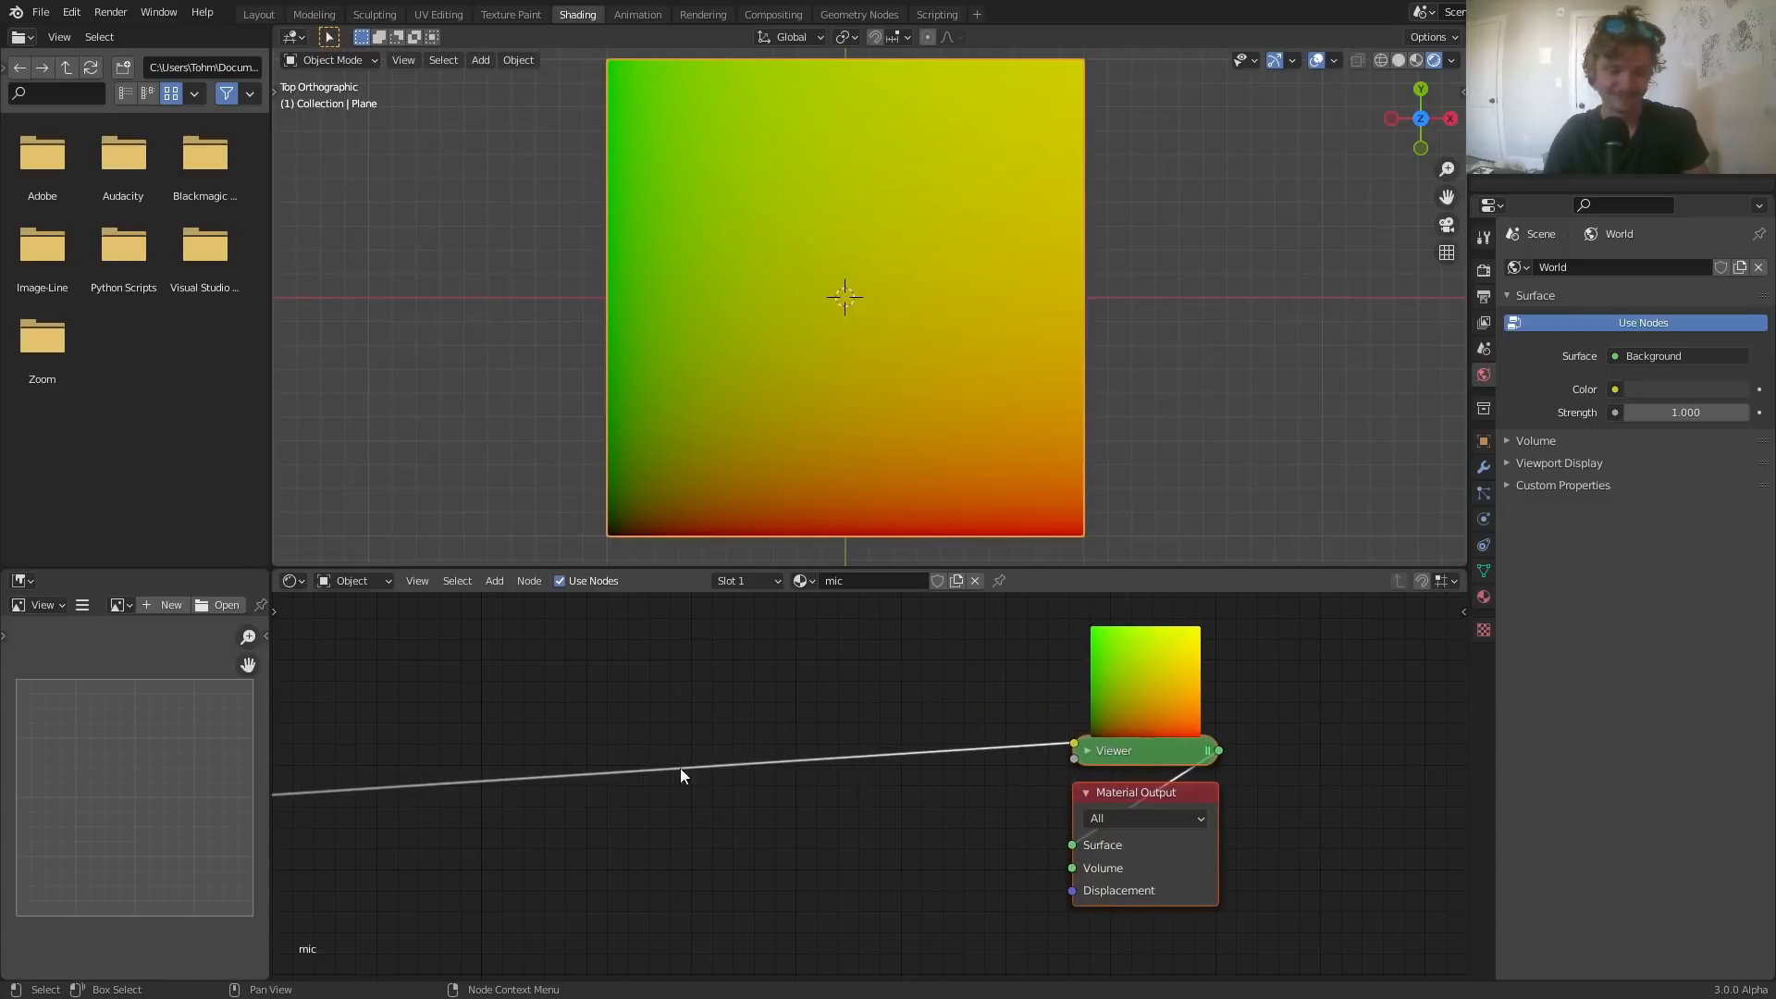
- Insert a Separate XYZ node into the link between the UV output and the Viewer
middle_click_drag(682, 775, 1082, 765)
scroll(677, 479, "down", 1)
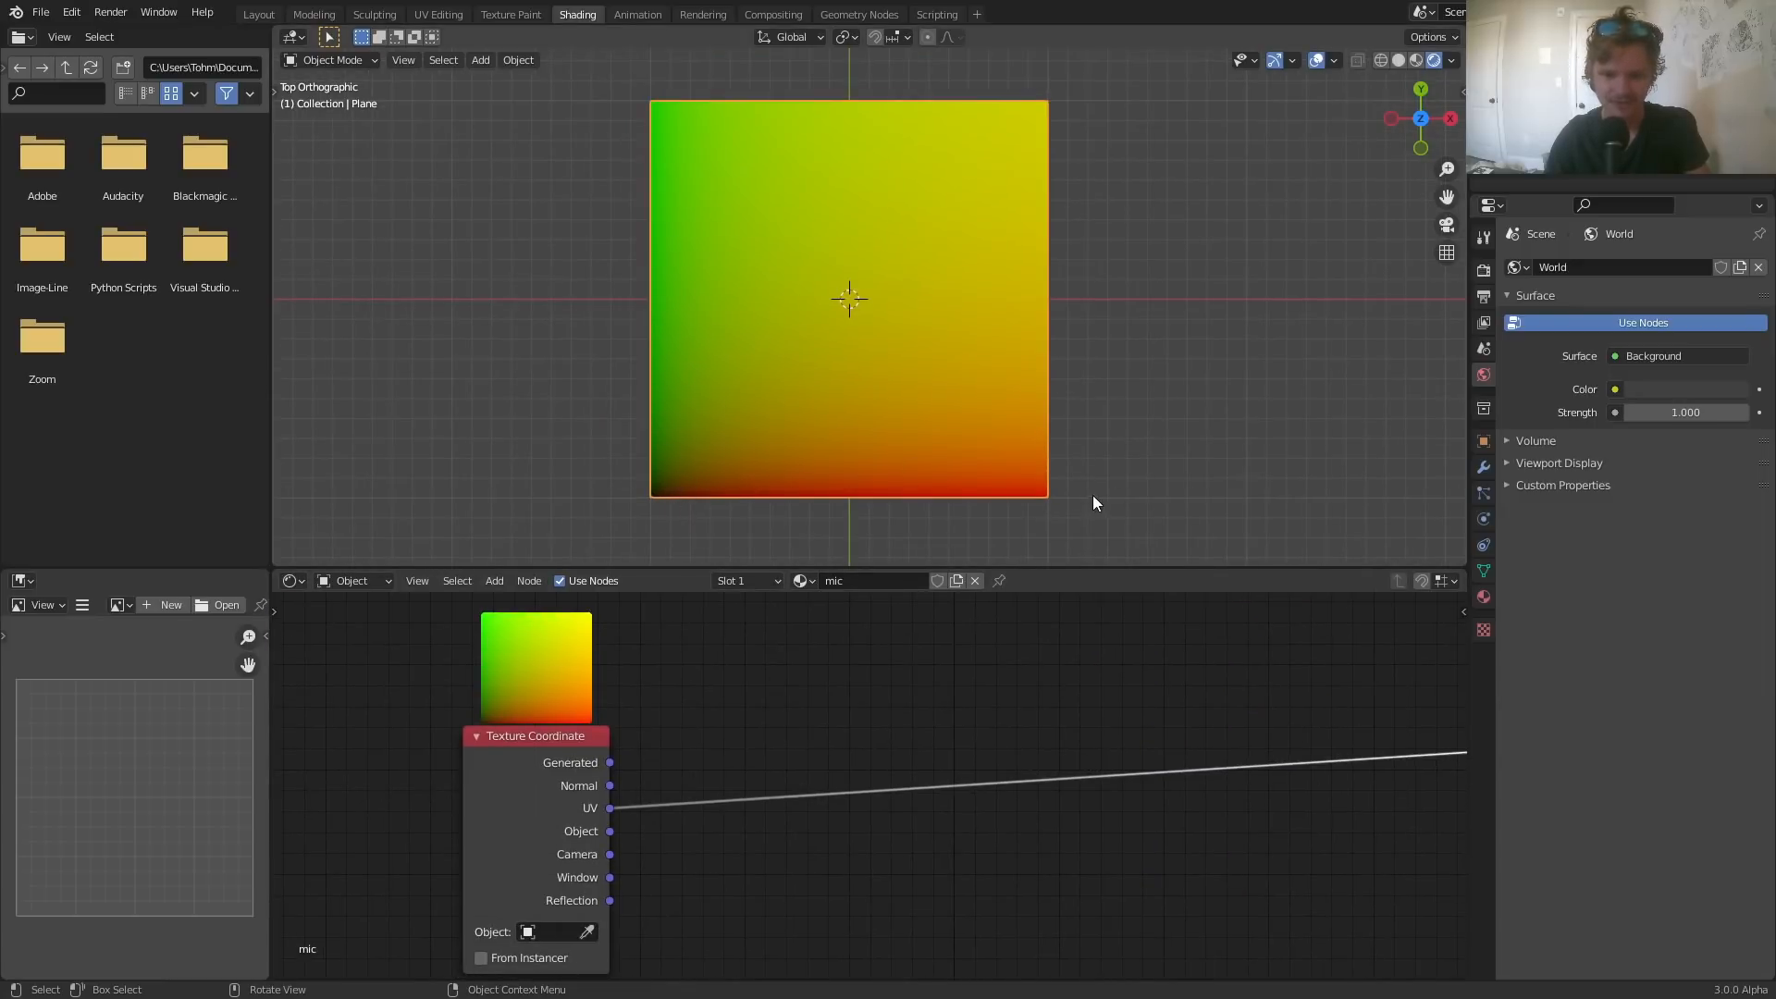
key("shift+a")
type("se")
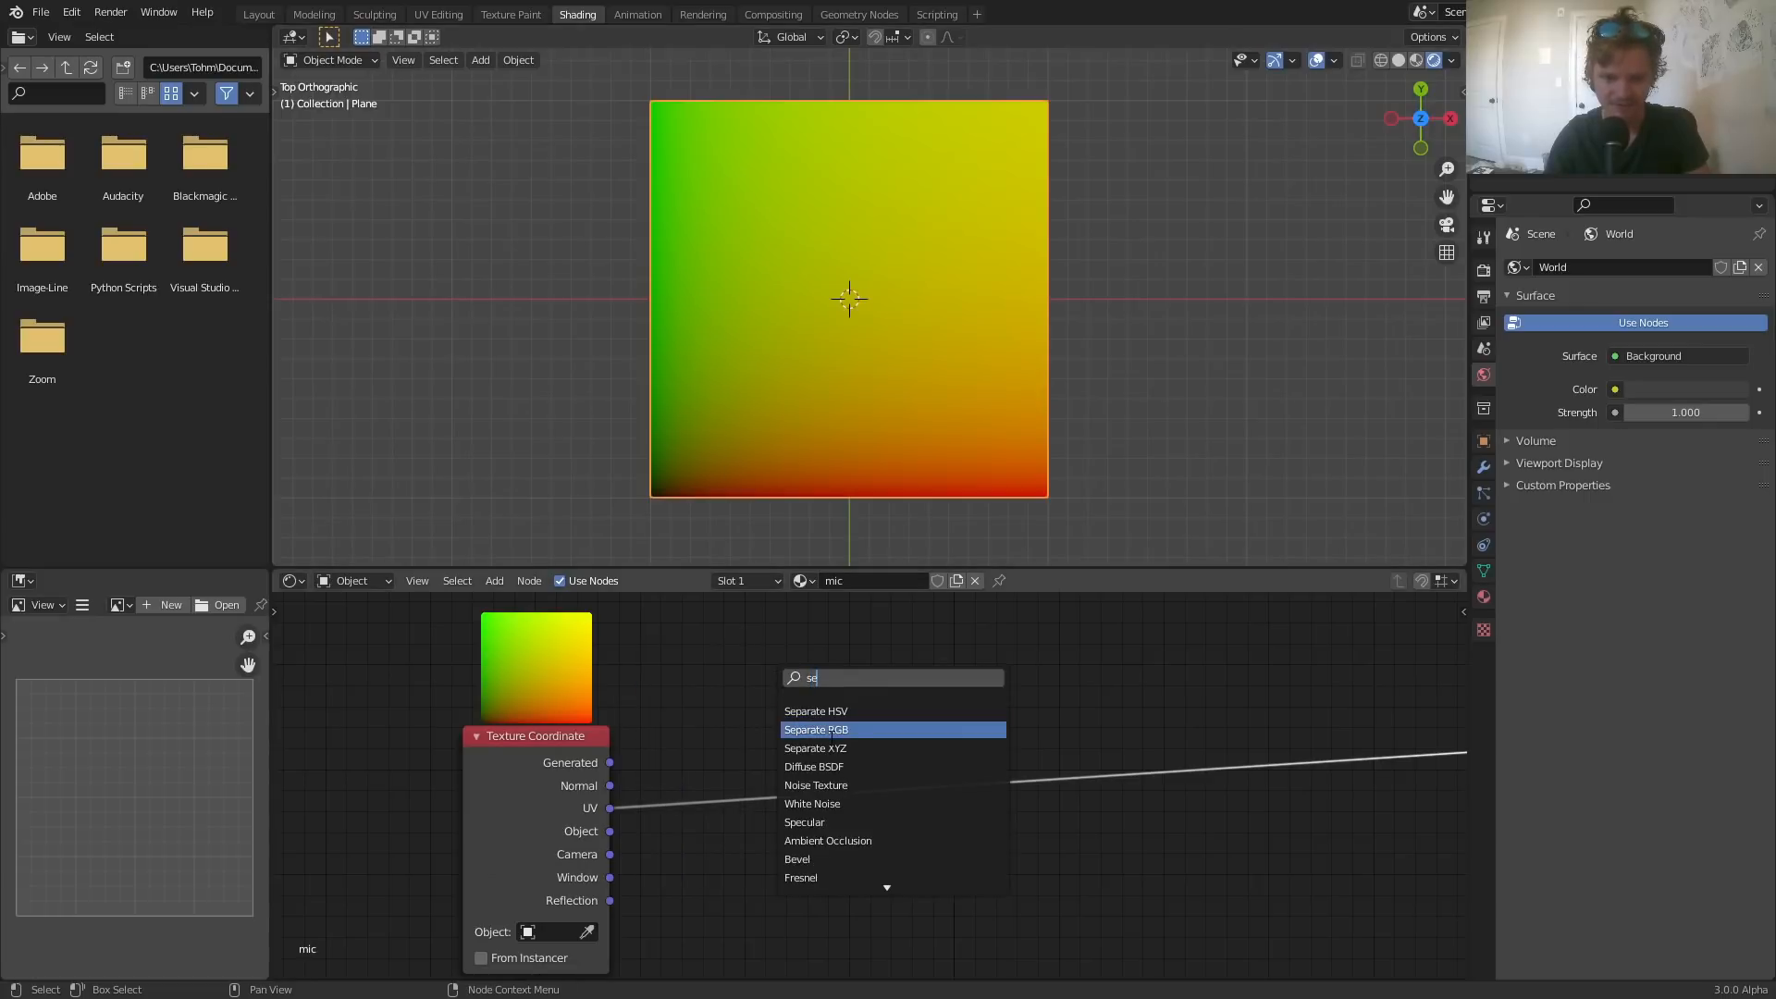
left_click(815, 748)
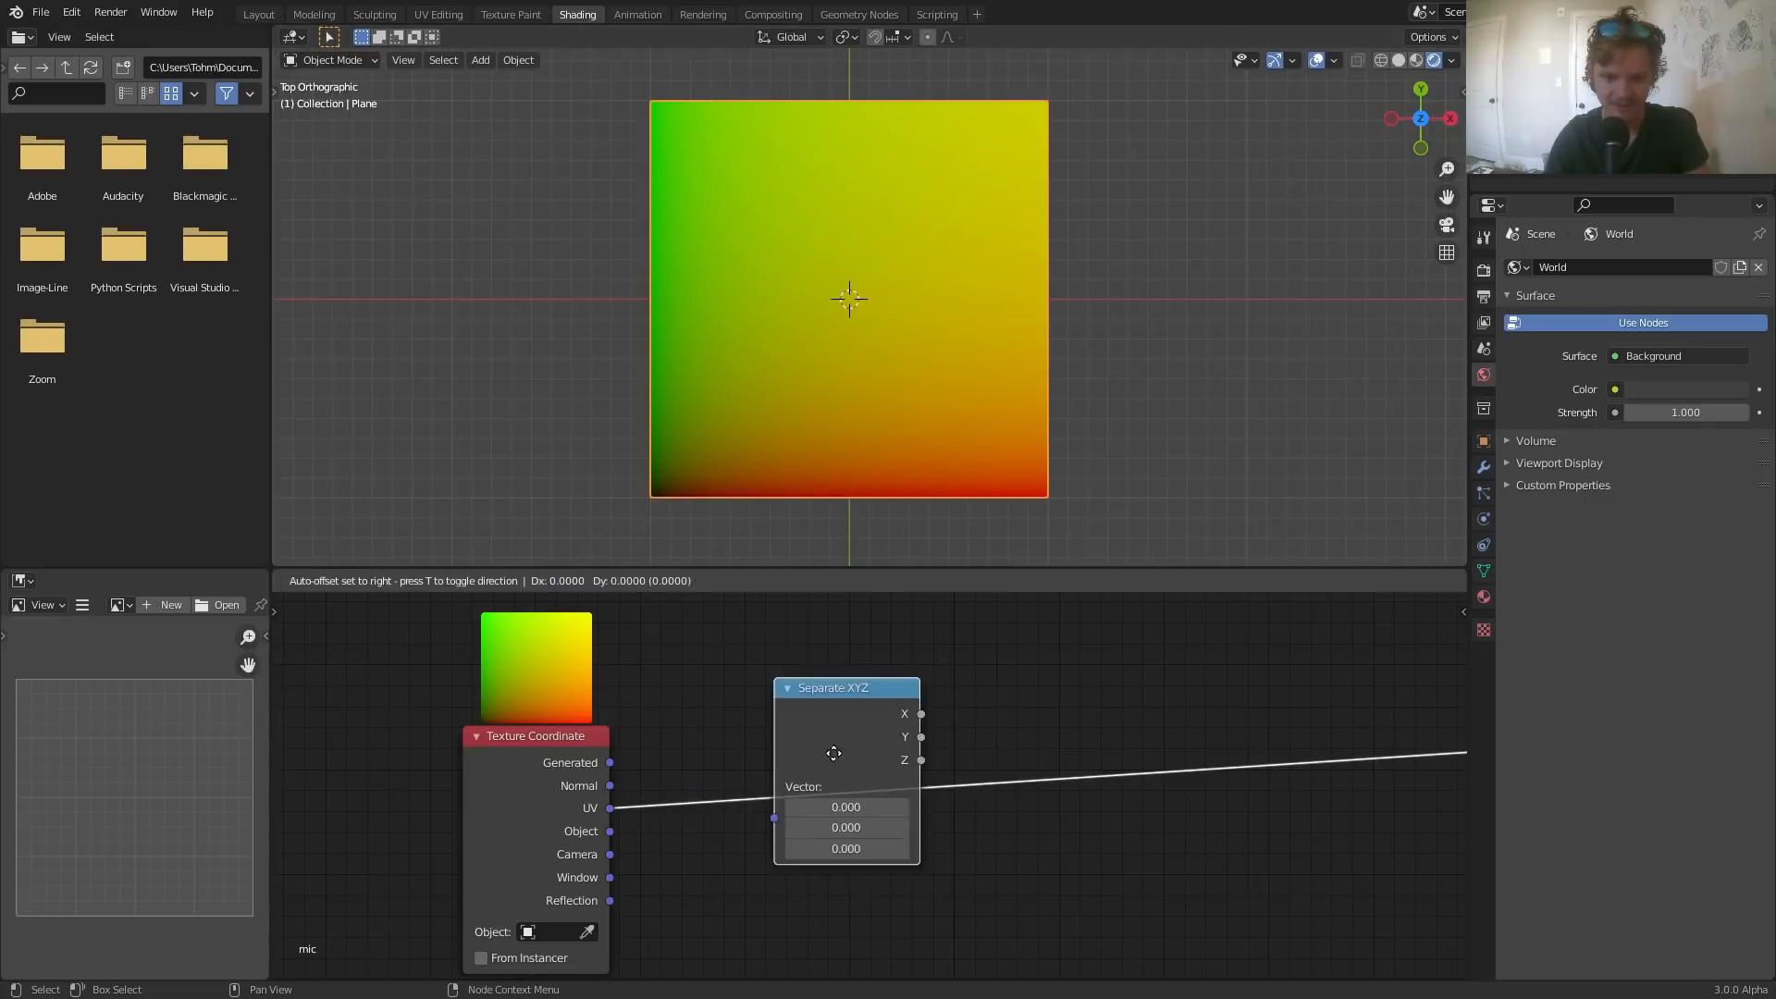
left_click(792, 793)
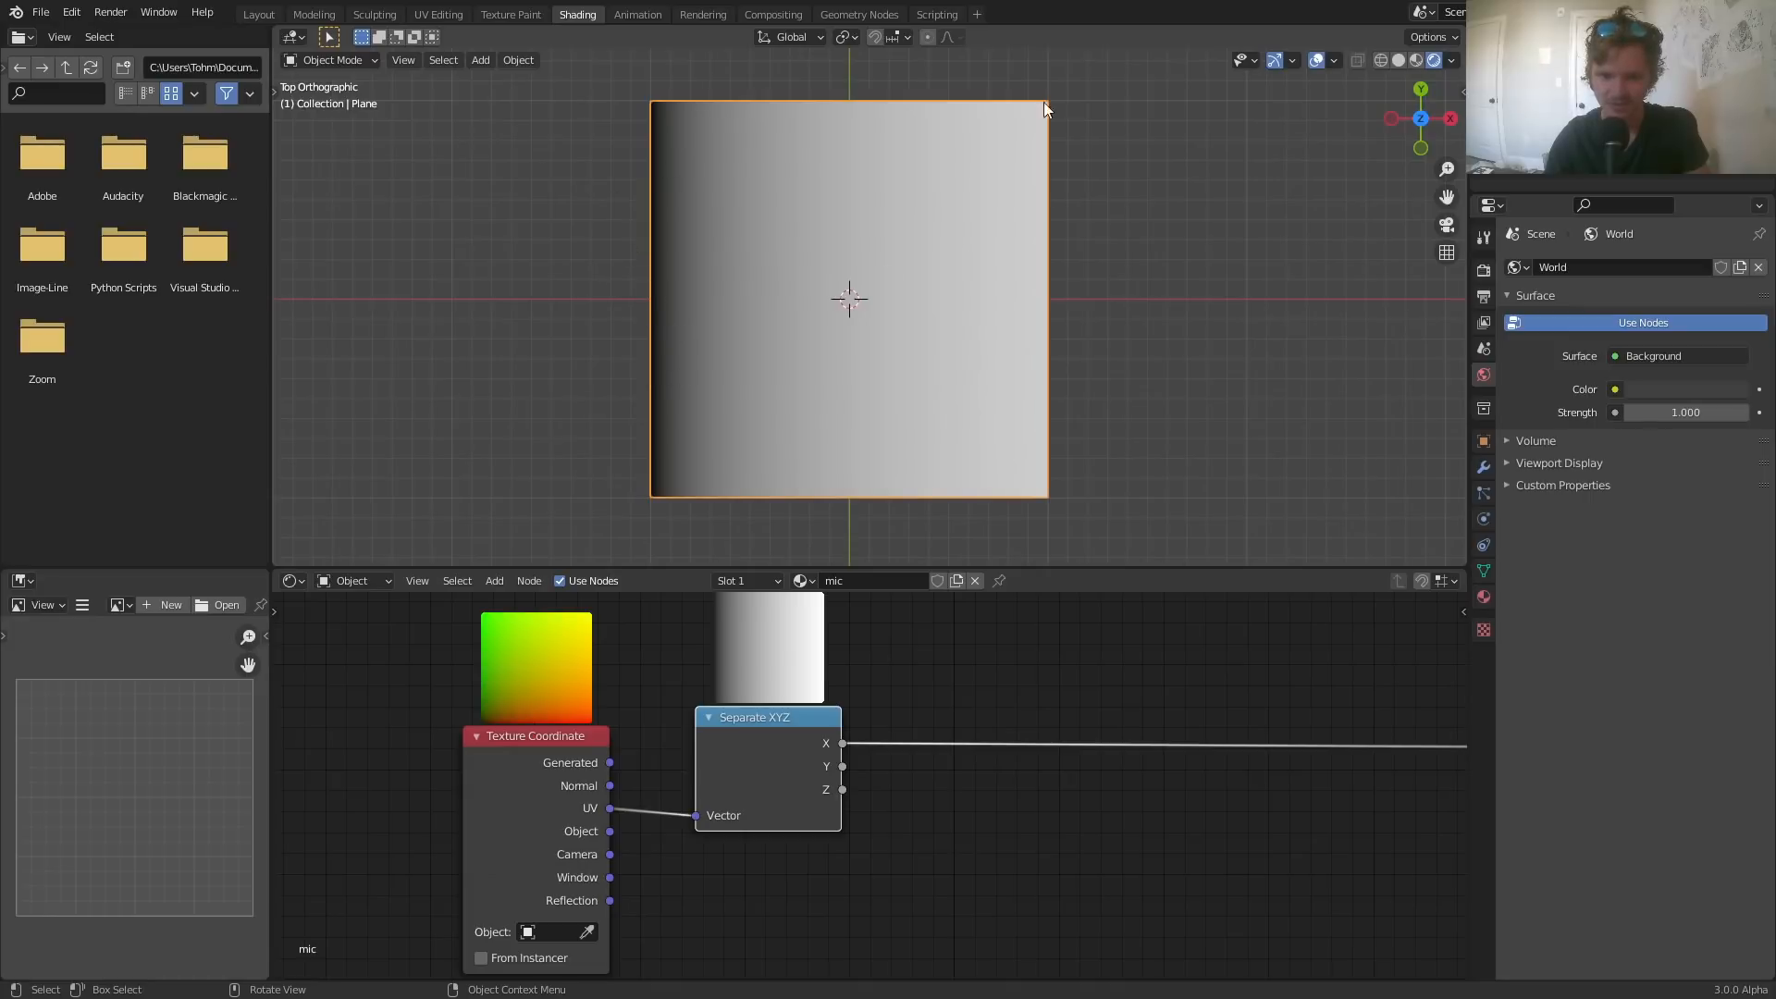
- Preview the Separate XYZ outputs in turn, leaving X connected, and space the node farther from Texture Coordinate
left_click(805, 751, "ctrl+shift")
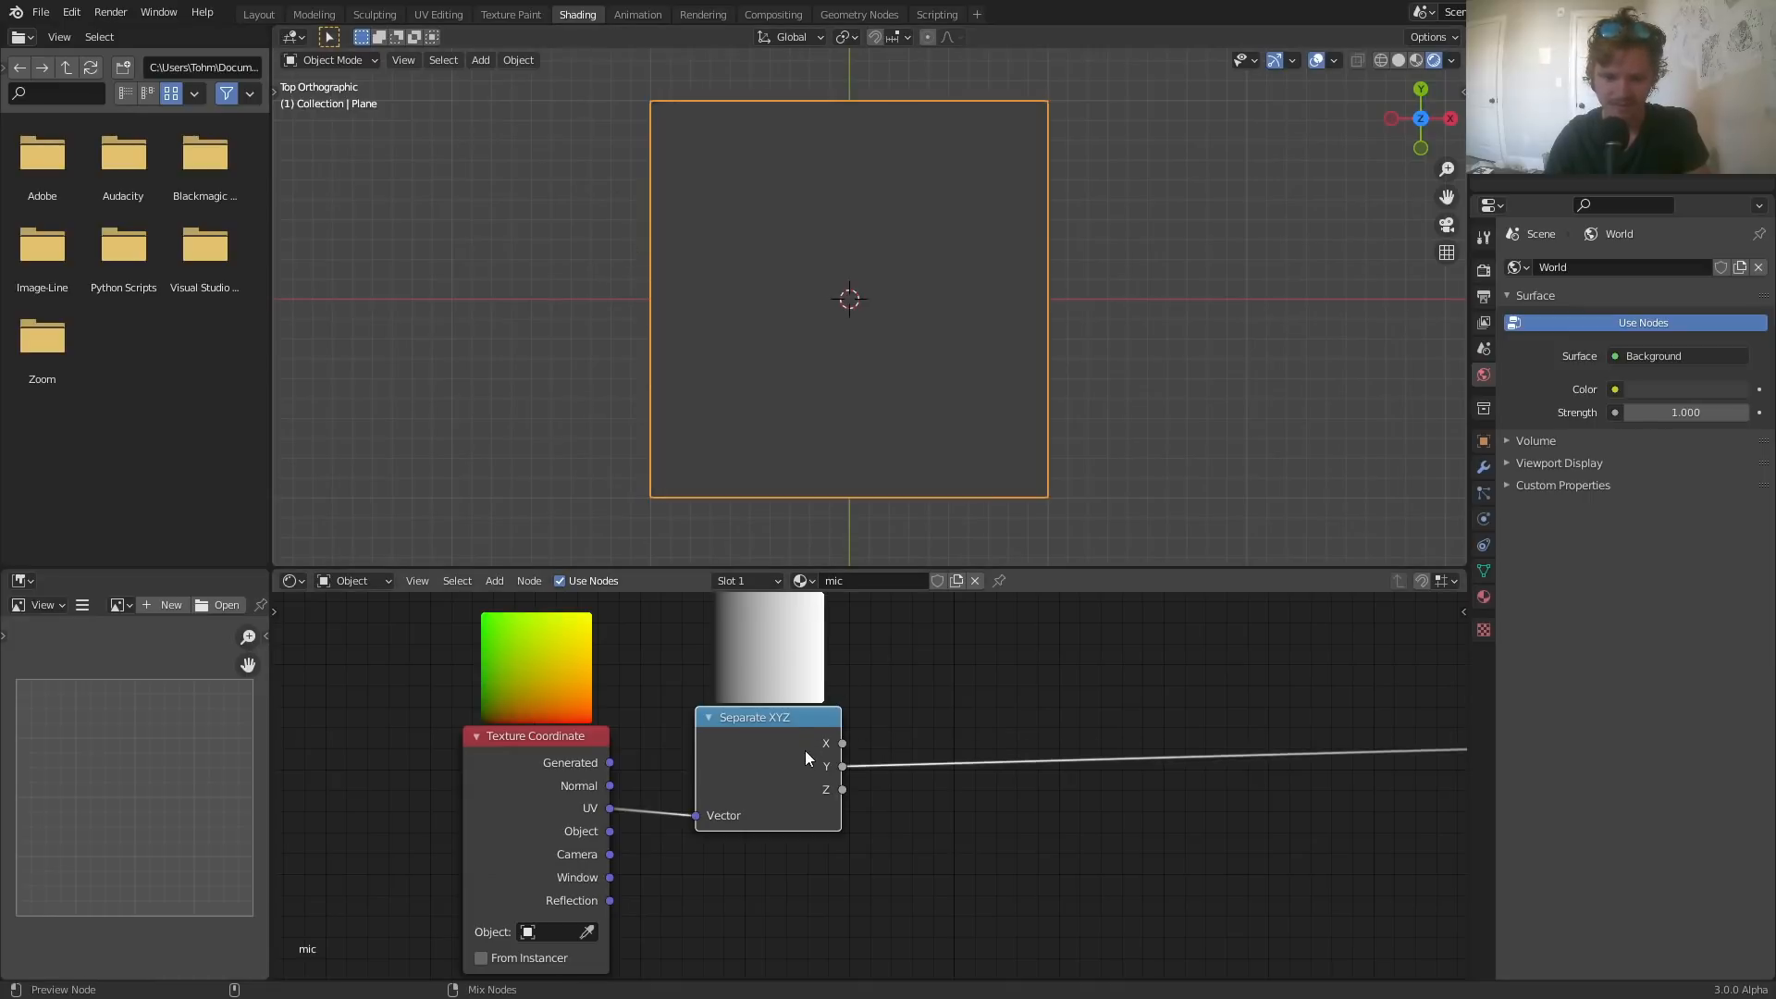
left_click(805, 751, "ctrl+shift")
left_click(805, 751, "ctrl+shift")
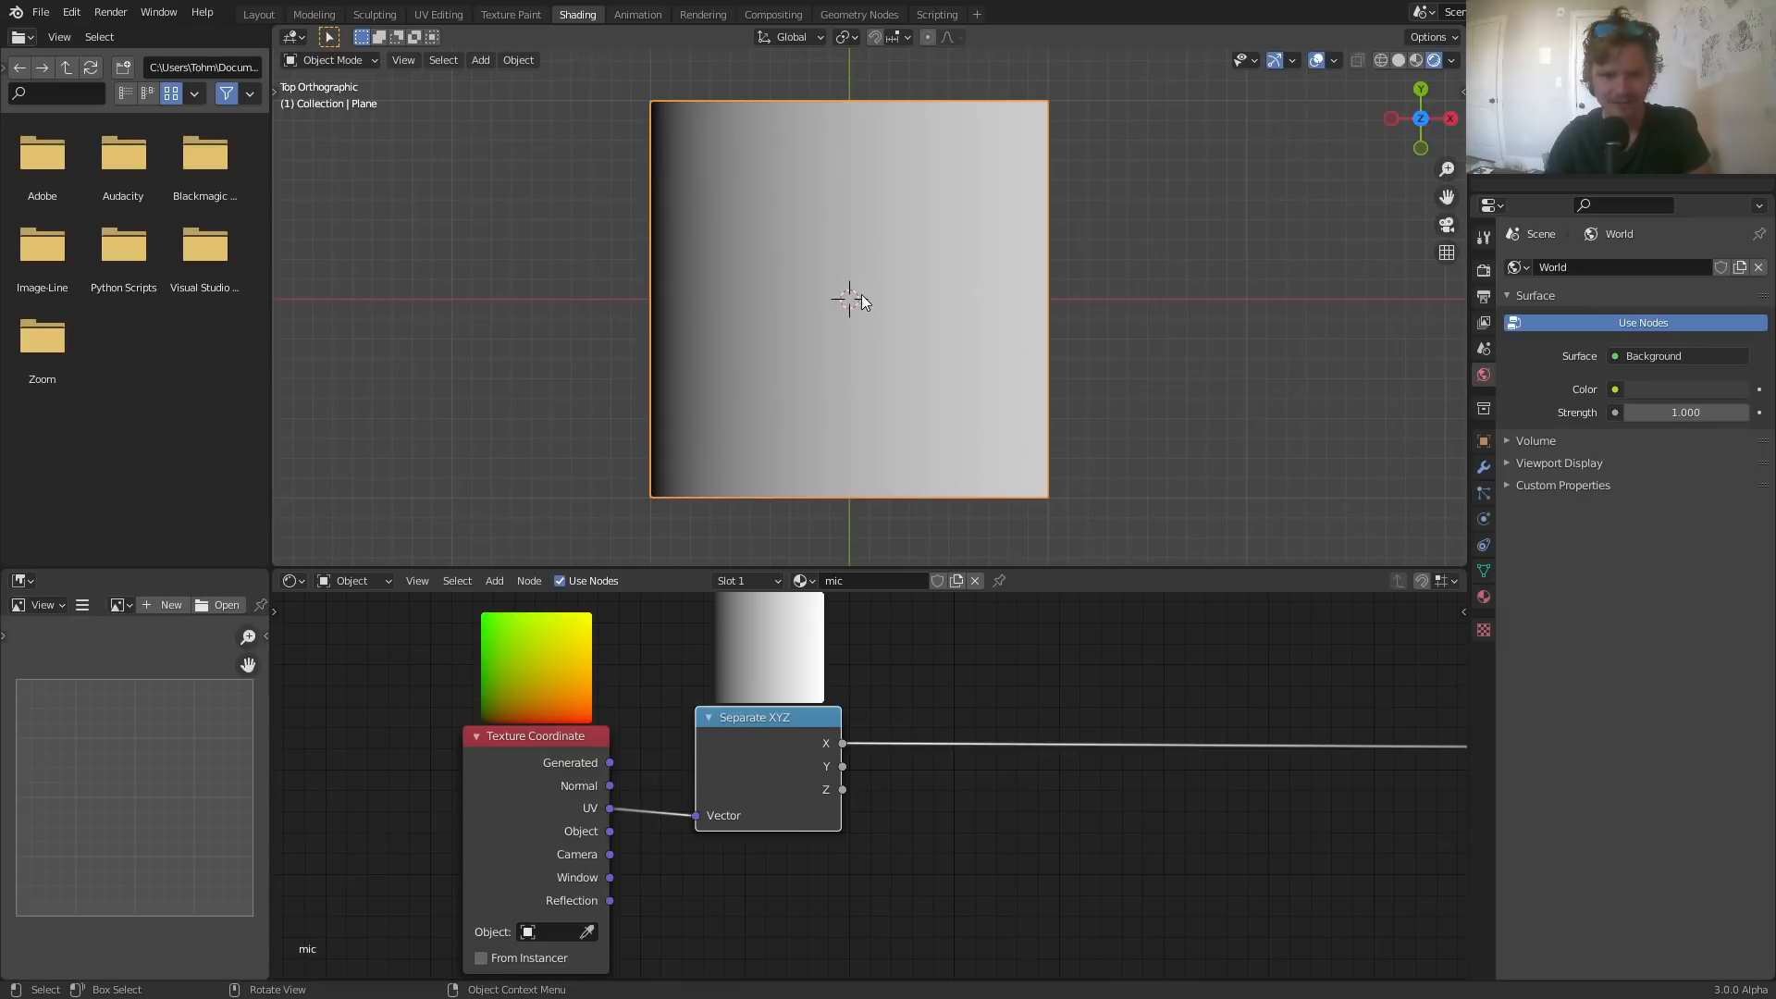
left_click_drag(791, 721, 912, 741)
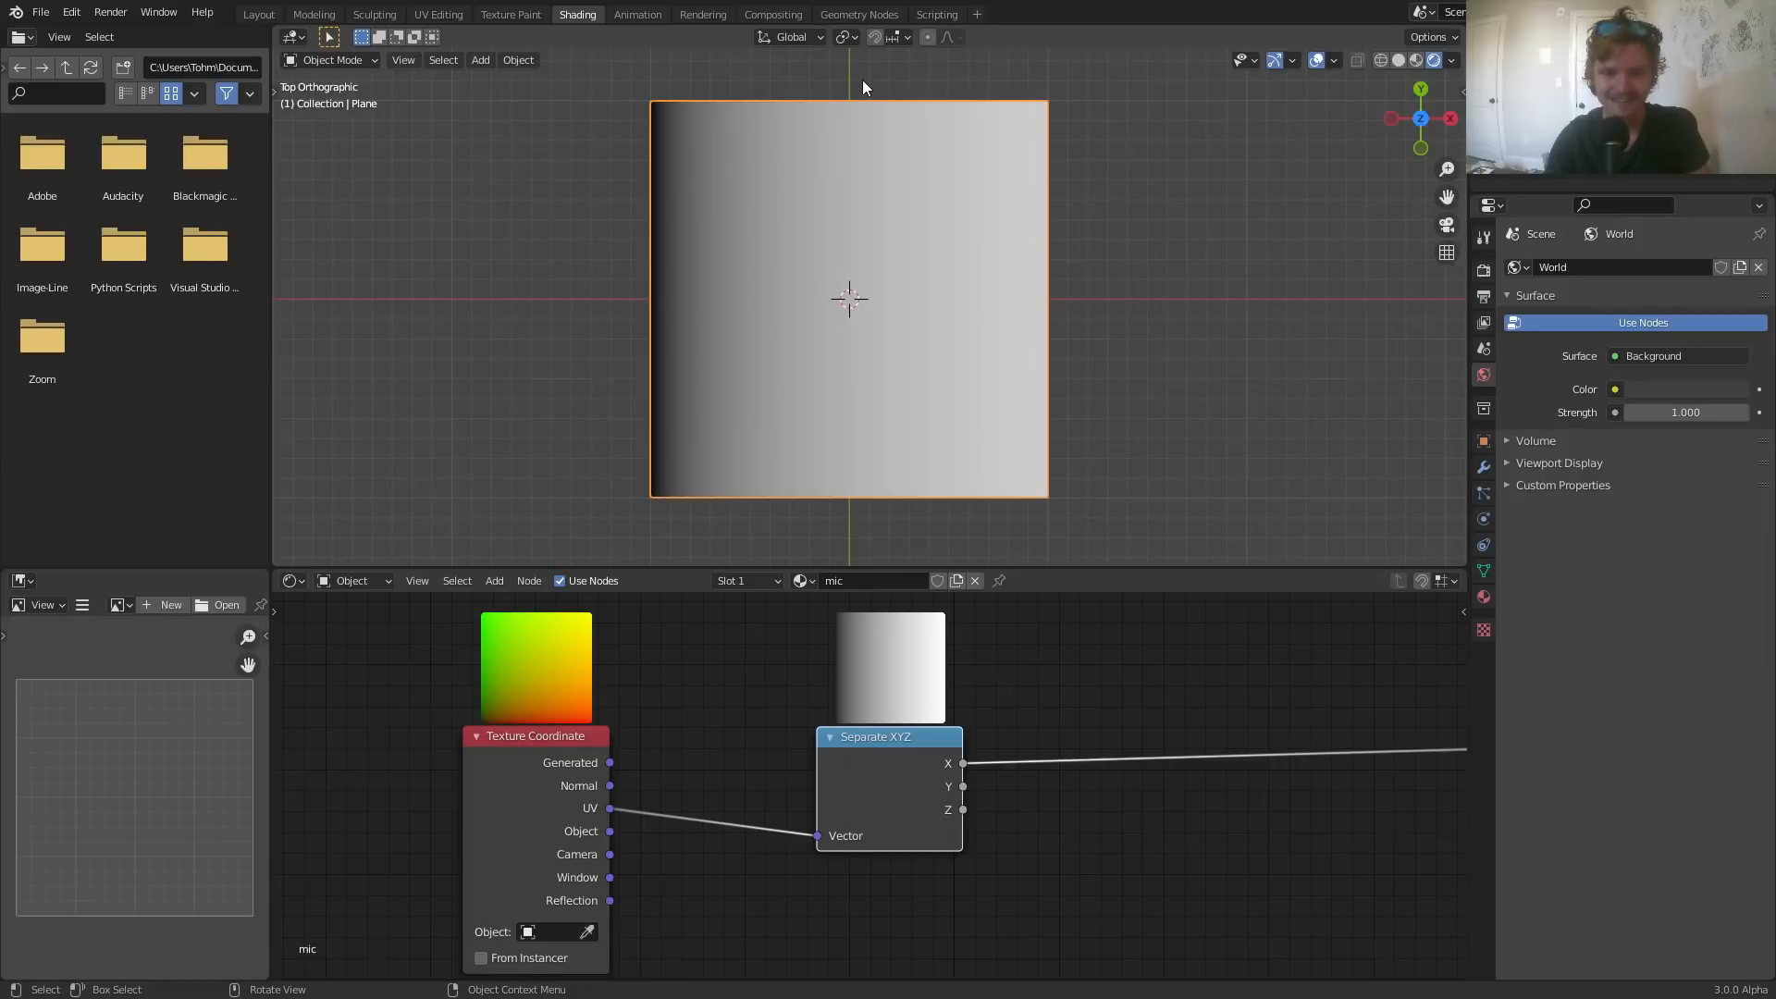
- Insert a Math node after the Separate XYZ X output and set its operation to Subtract
middle_click_drag(884, 666, 620, 661)
key("shift+a")
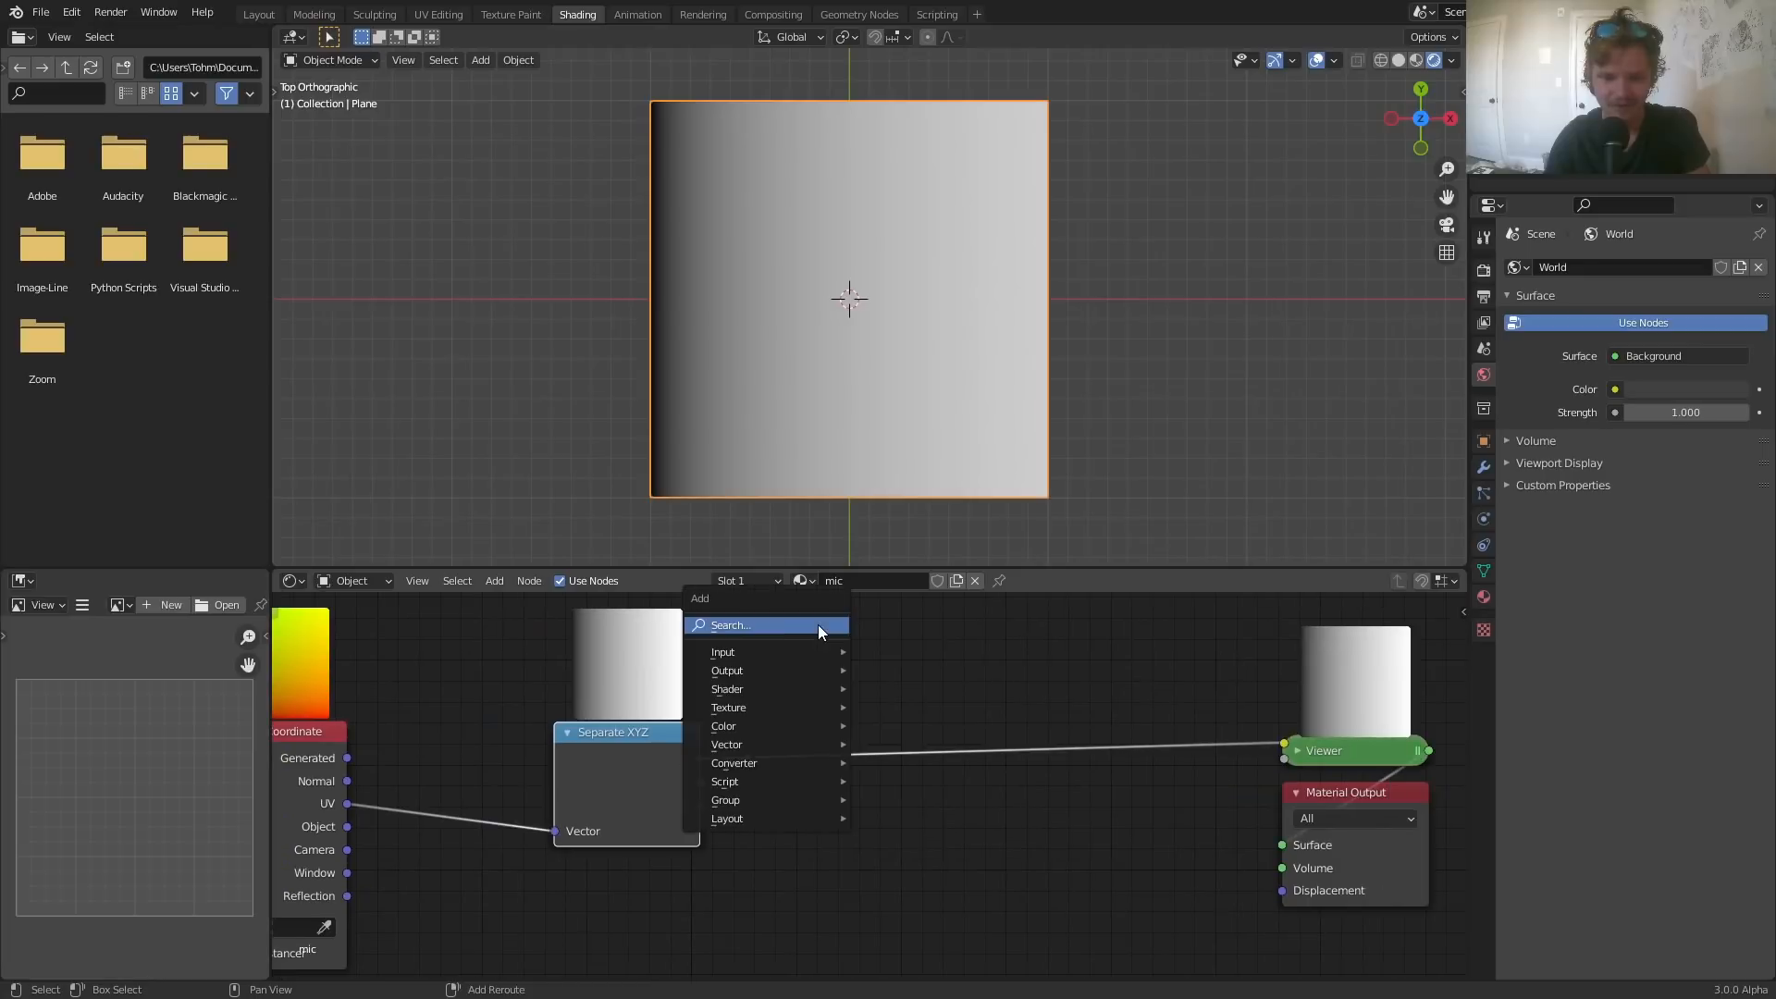
left_click(820, 625)
type("add")
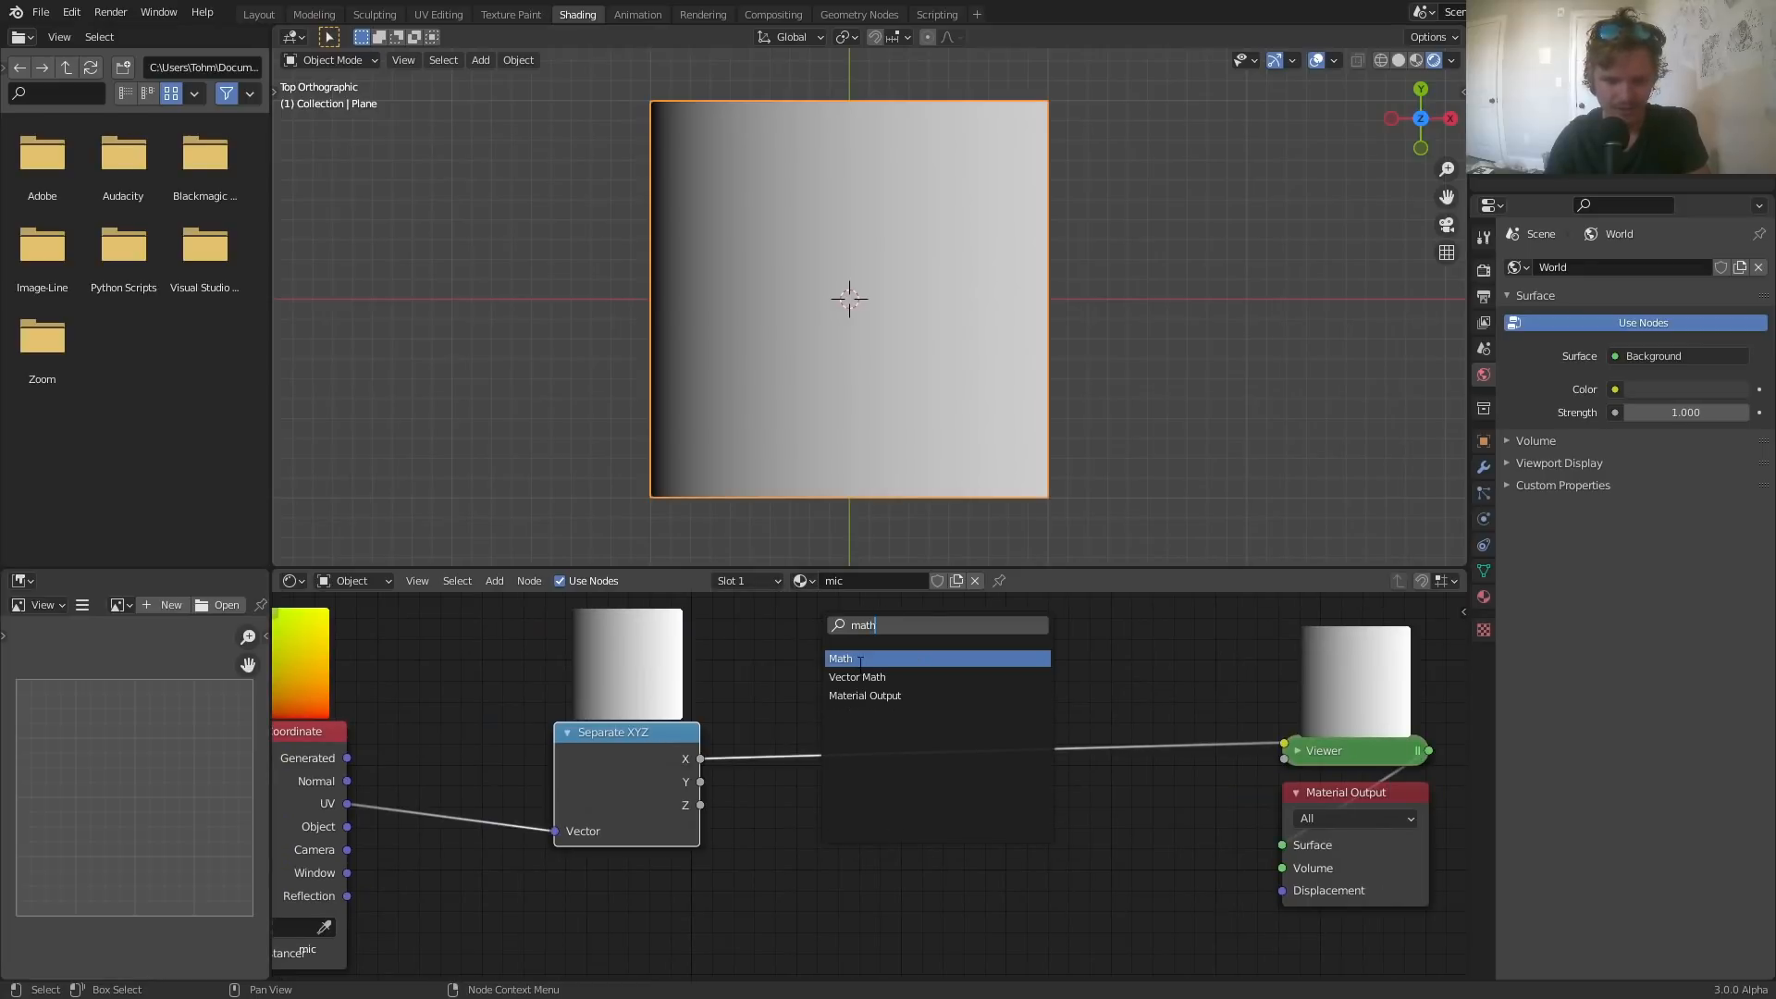
key("Return")
left_click(829, 708)
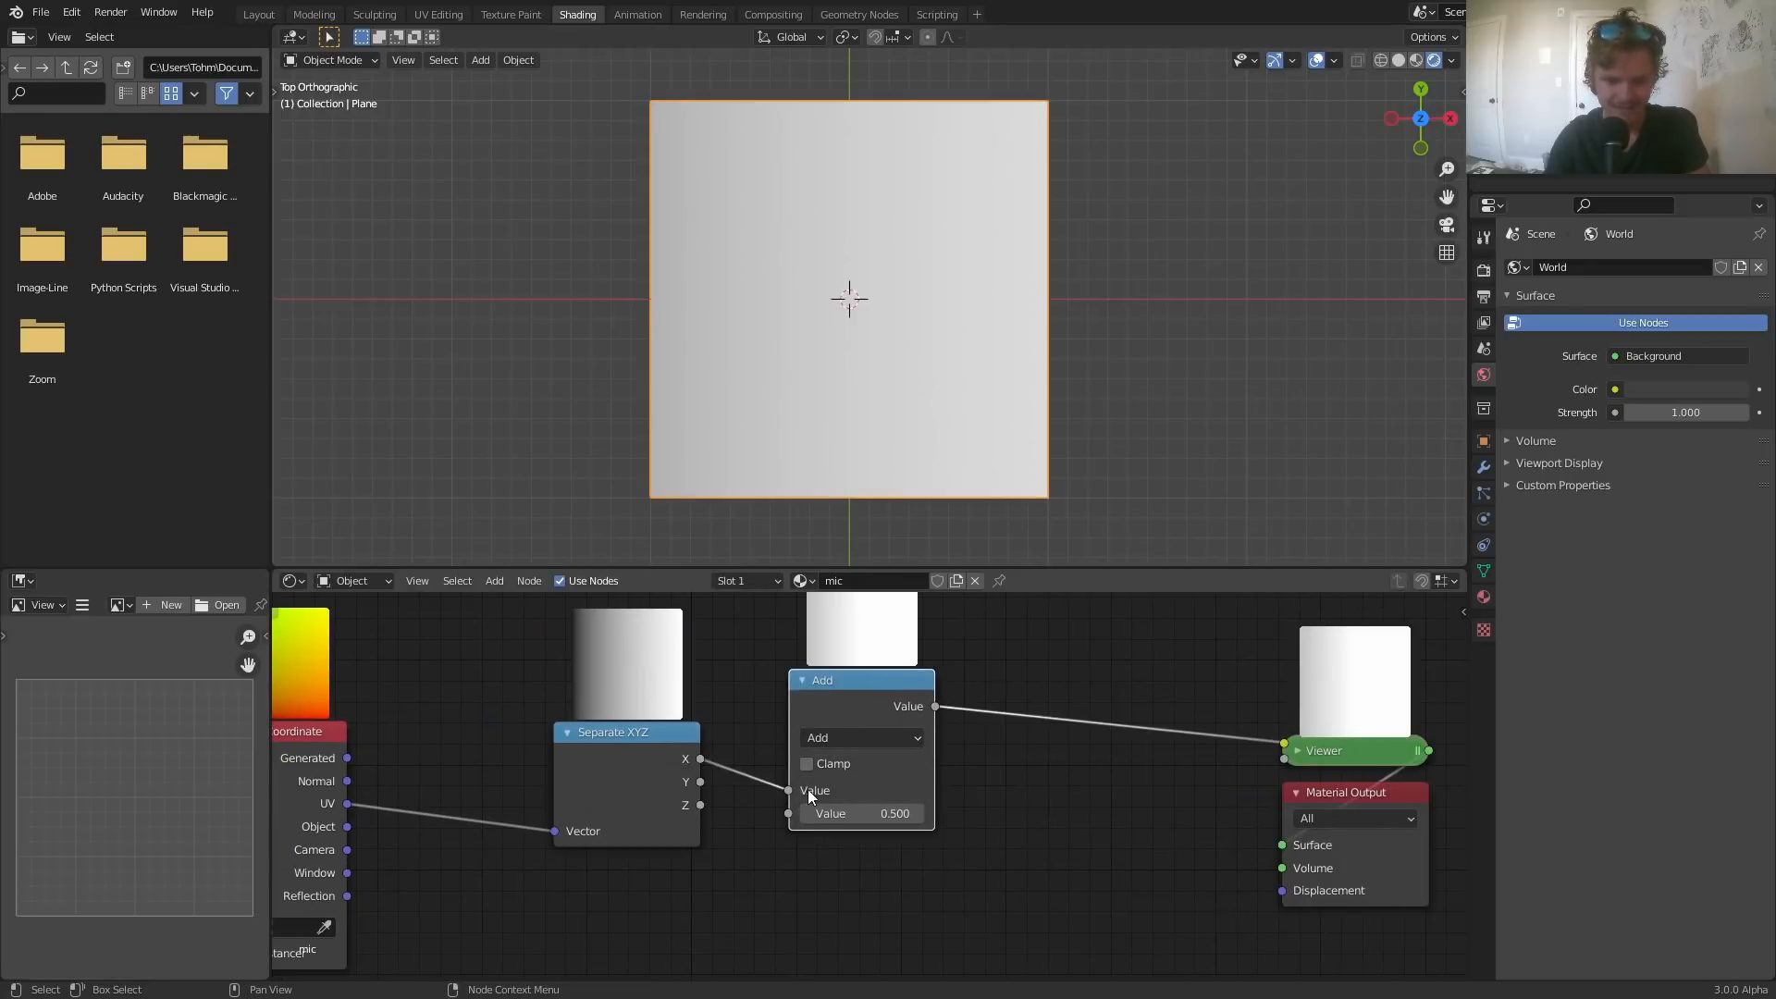
left_click(856, 735)
left_click(833, 485)
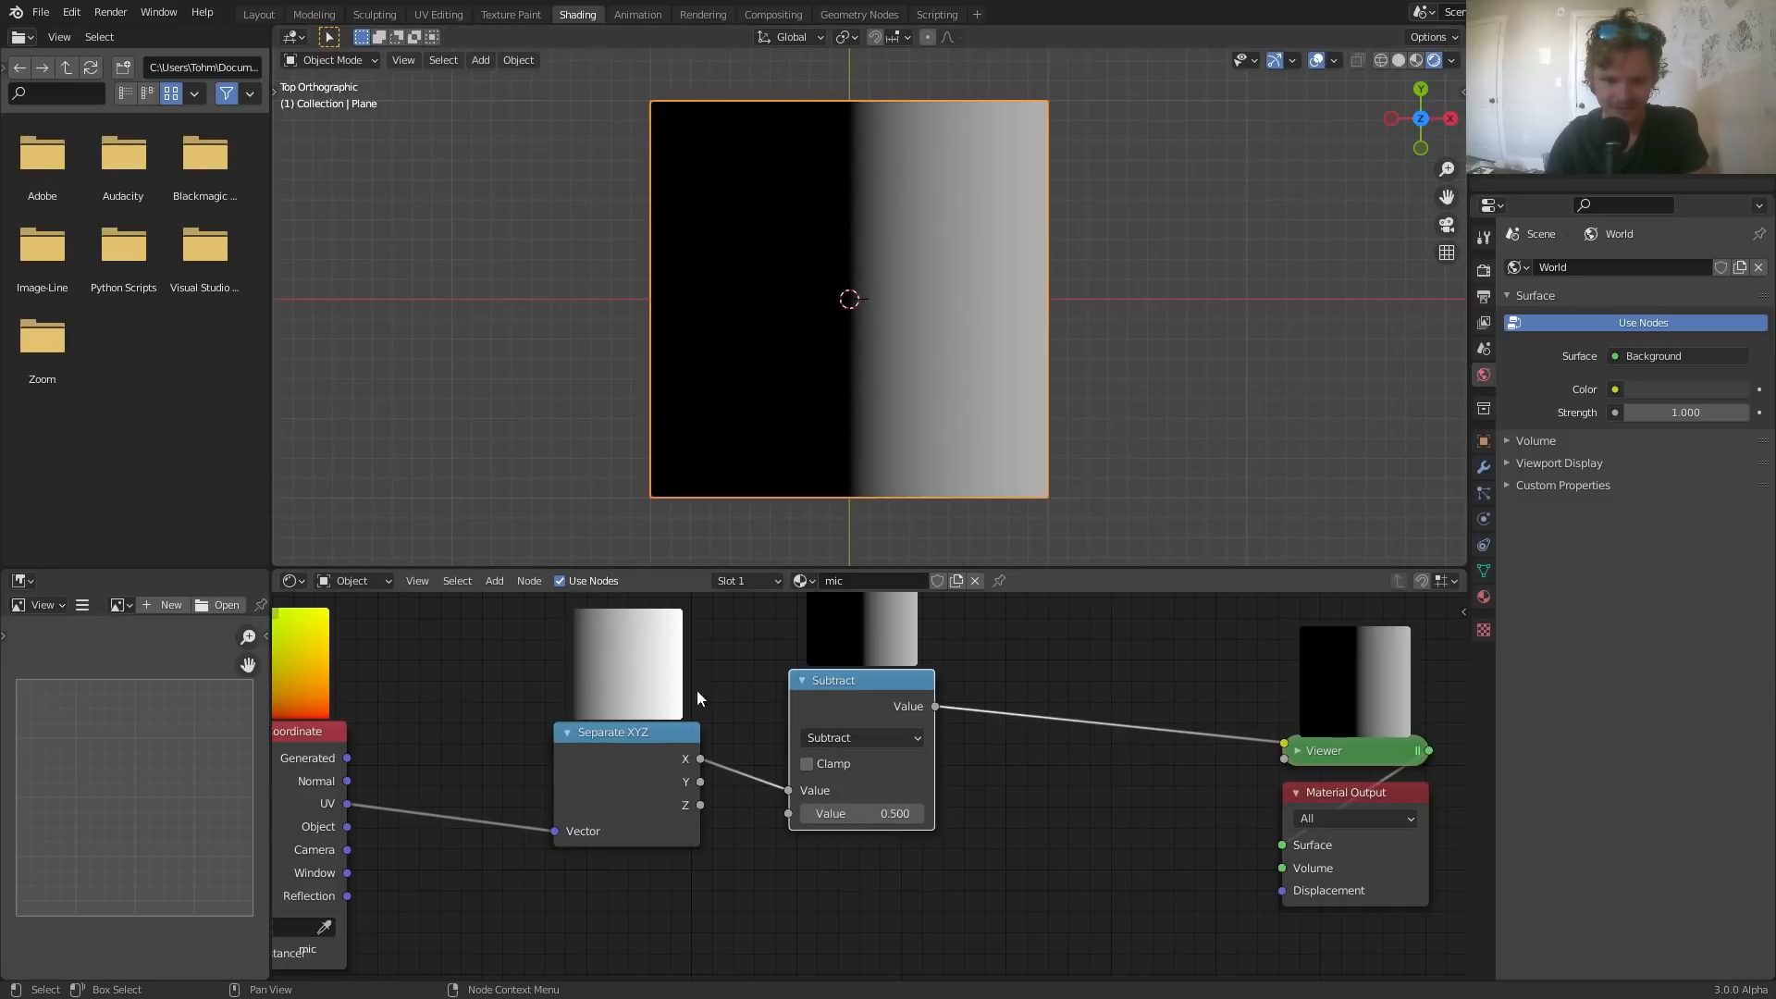
- Duplicate the Subtract node, insert the copy between it and the Viewer, and set the copy to Absolute
middle_click_drag(622, 672, 671, 745)
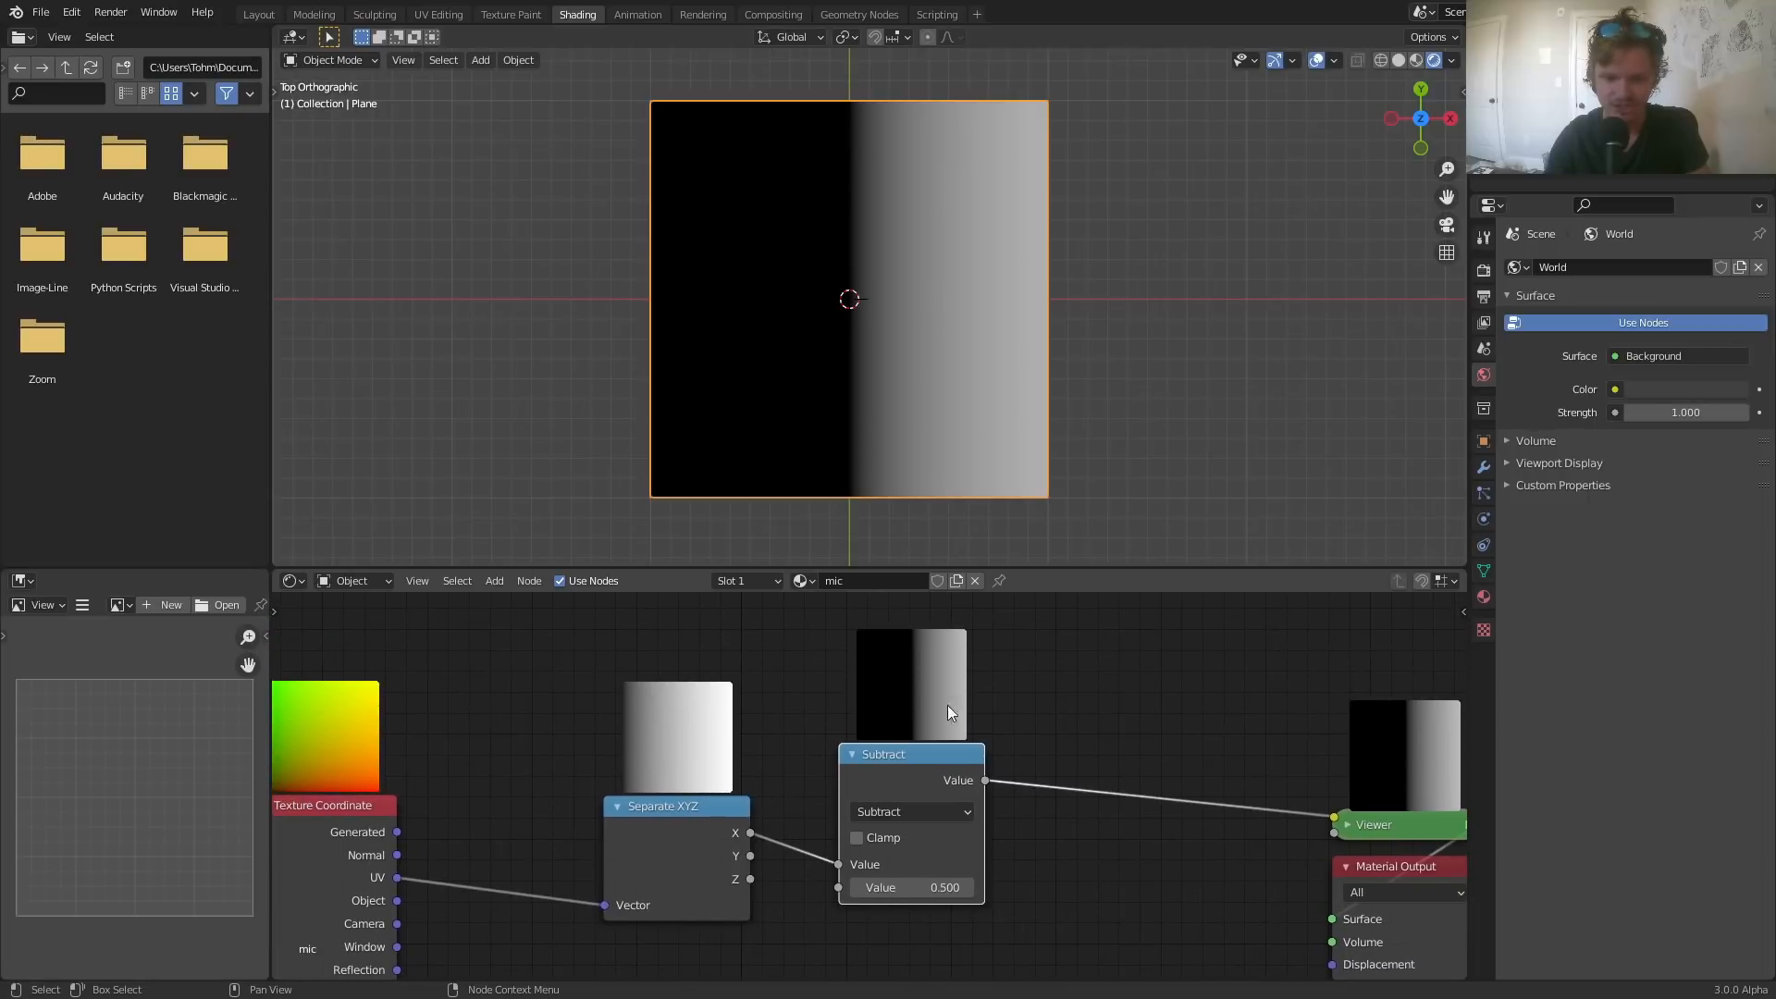
mouse_move(958, 887)
left_mouse_down()
mouse_move(925, 888)
mouse_move(981, 888)
mouse_move(958, 887)
left_mouse_up()
key("shift+d")
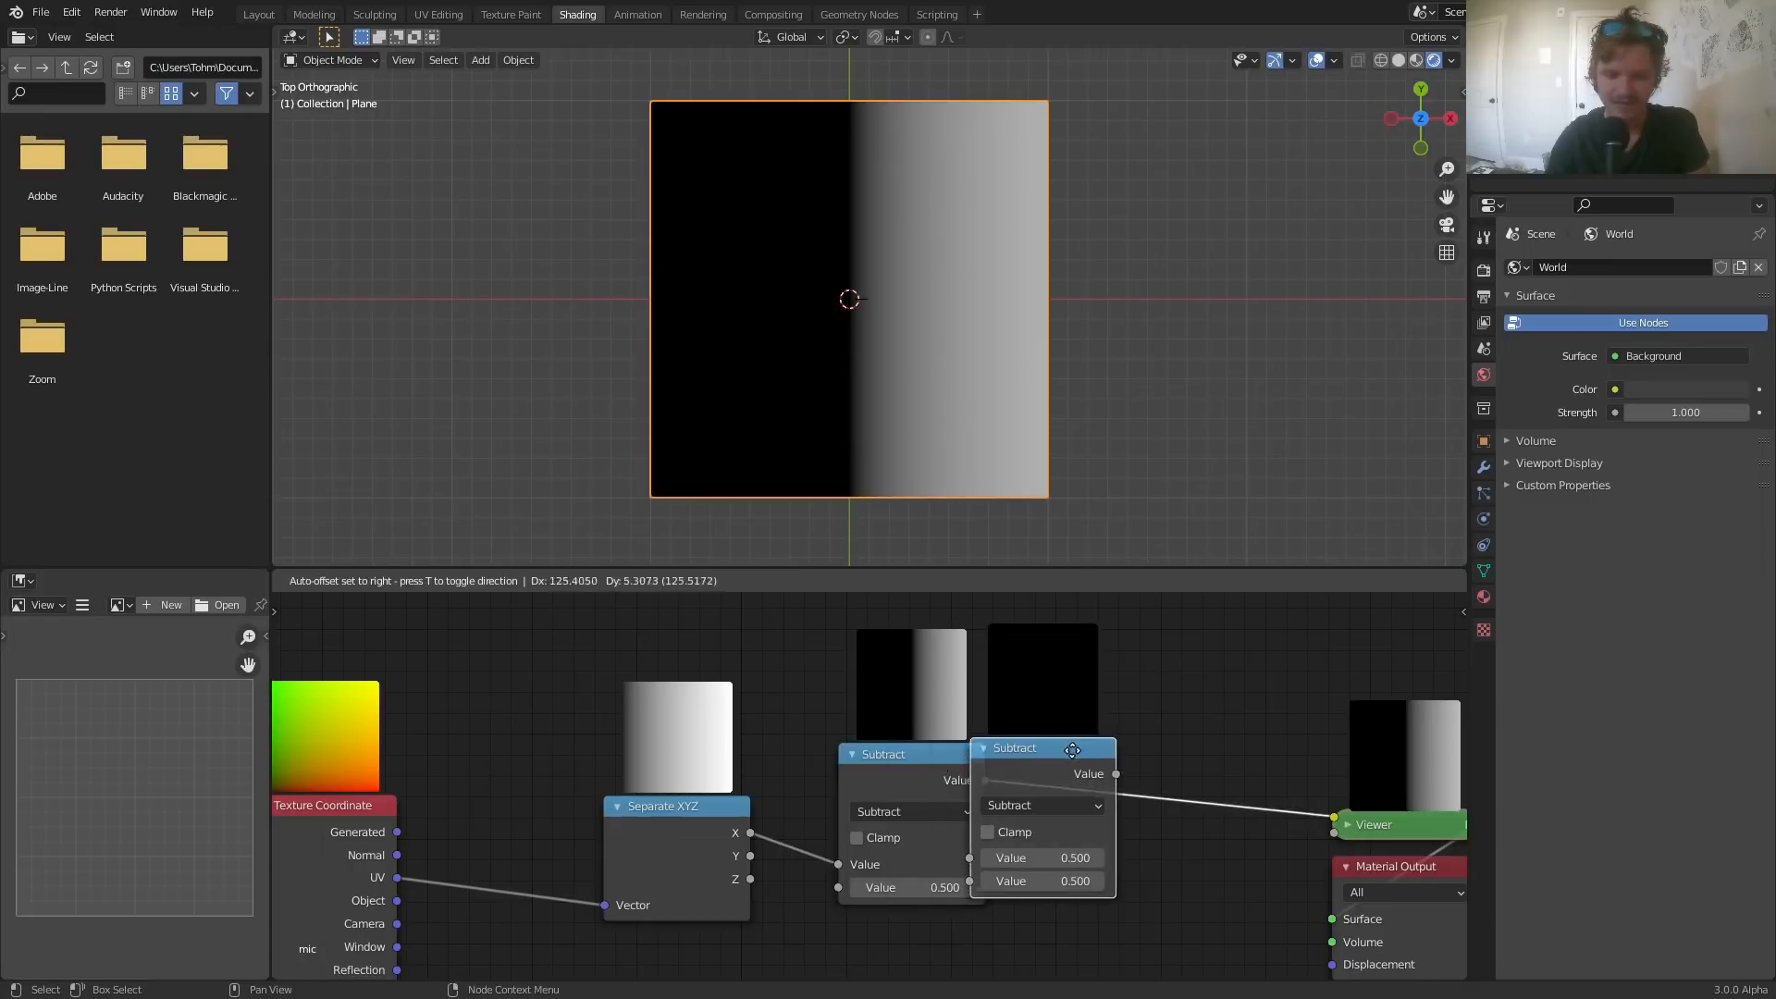
left_click(1172, 751)
left_click(1141, 803)
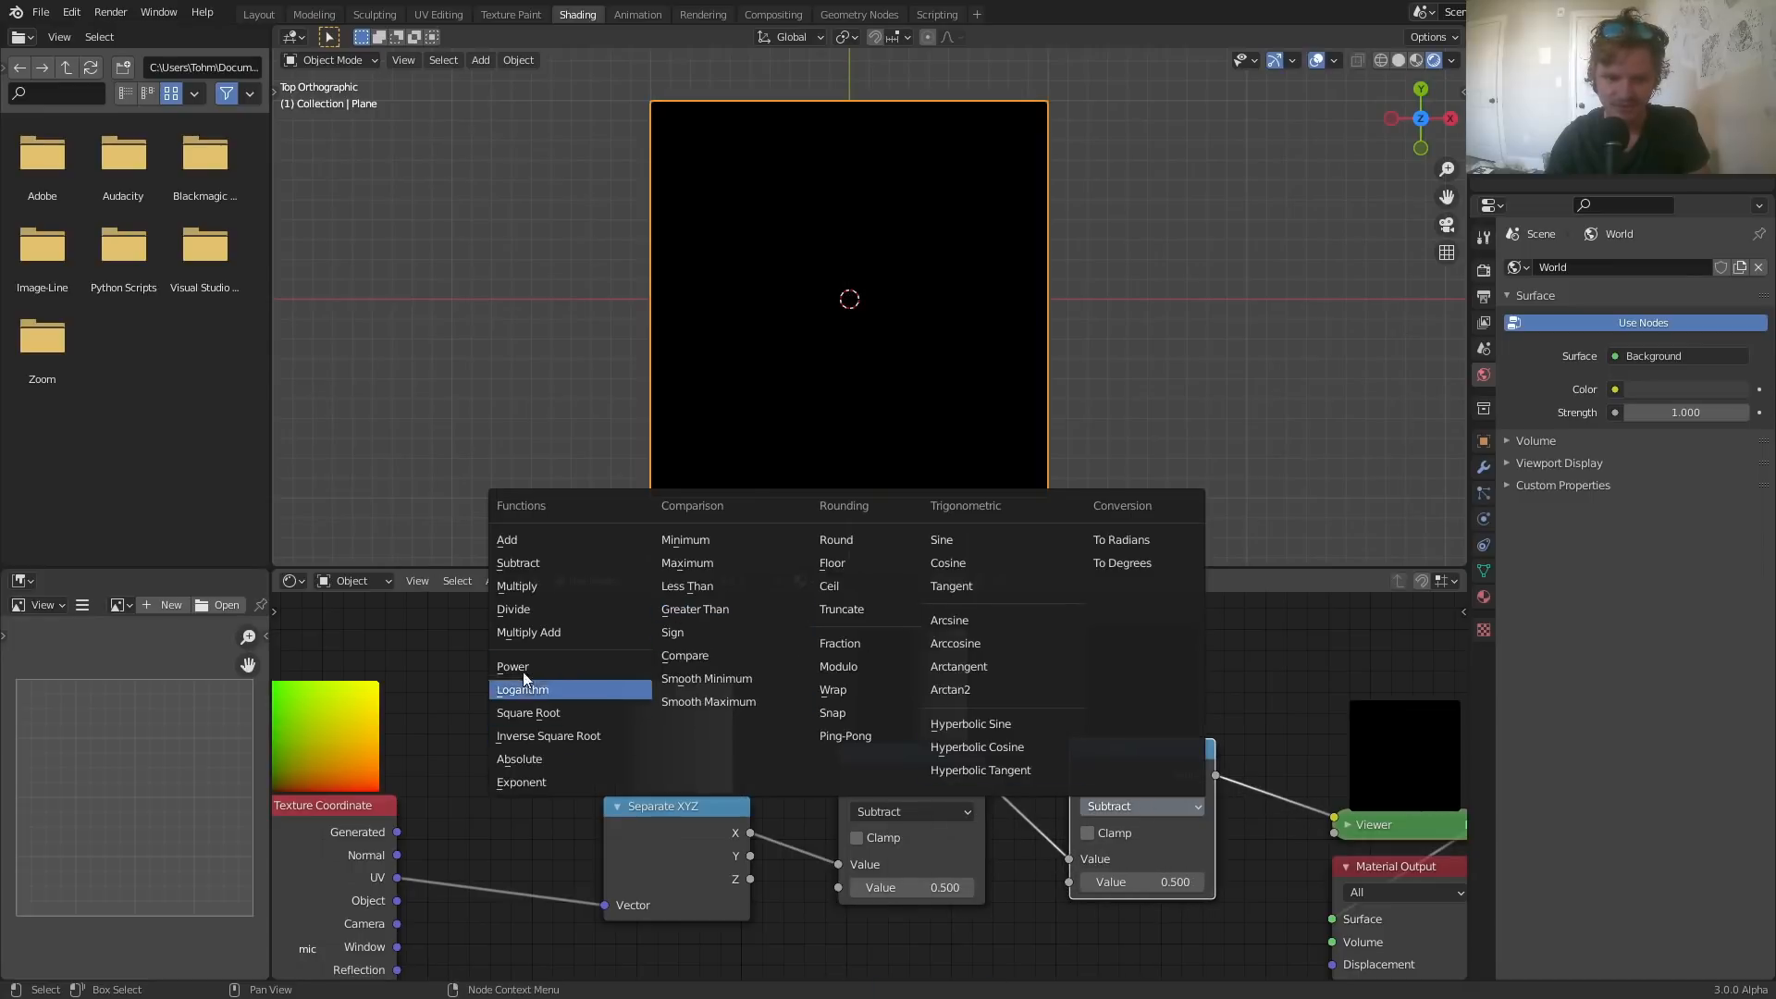
left_click(552, 758)
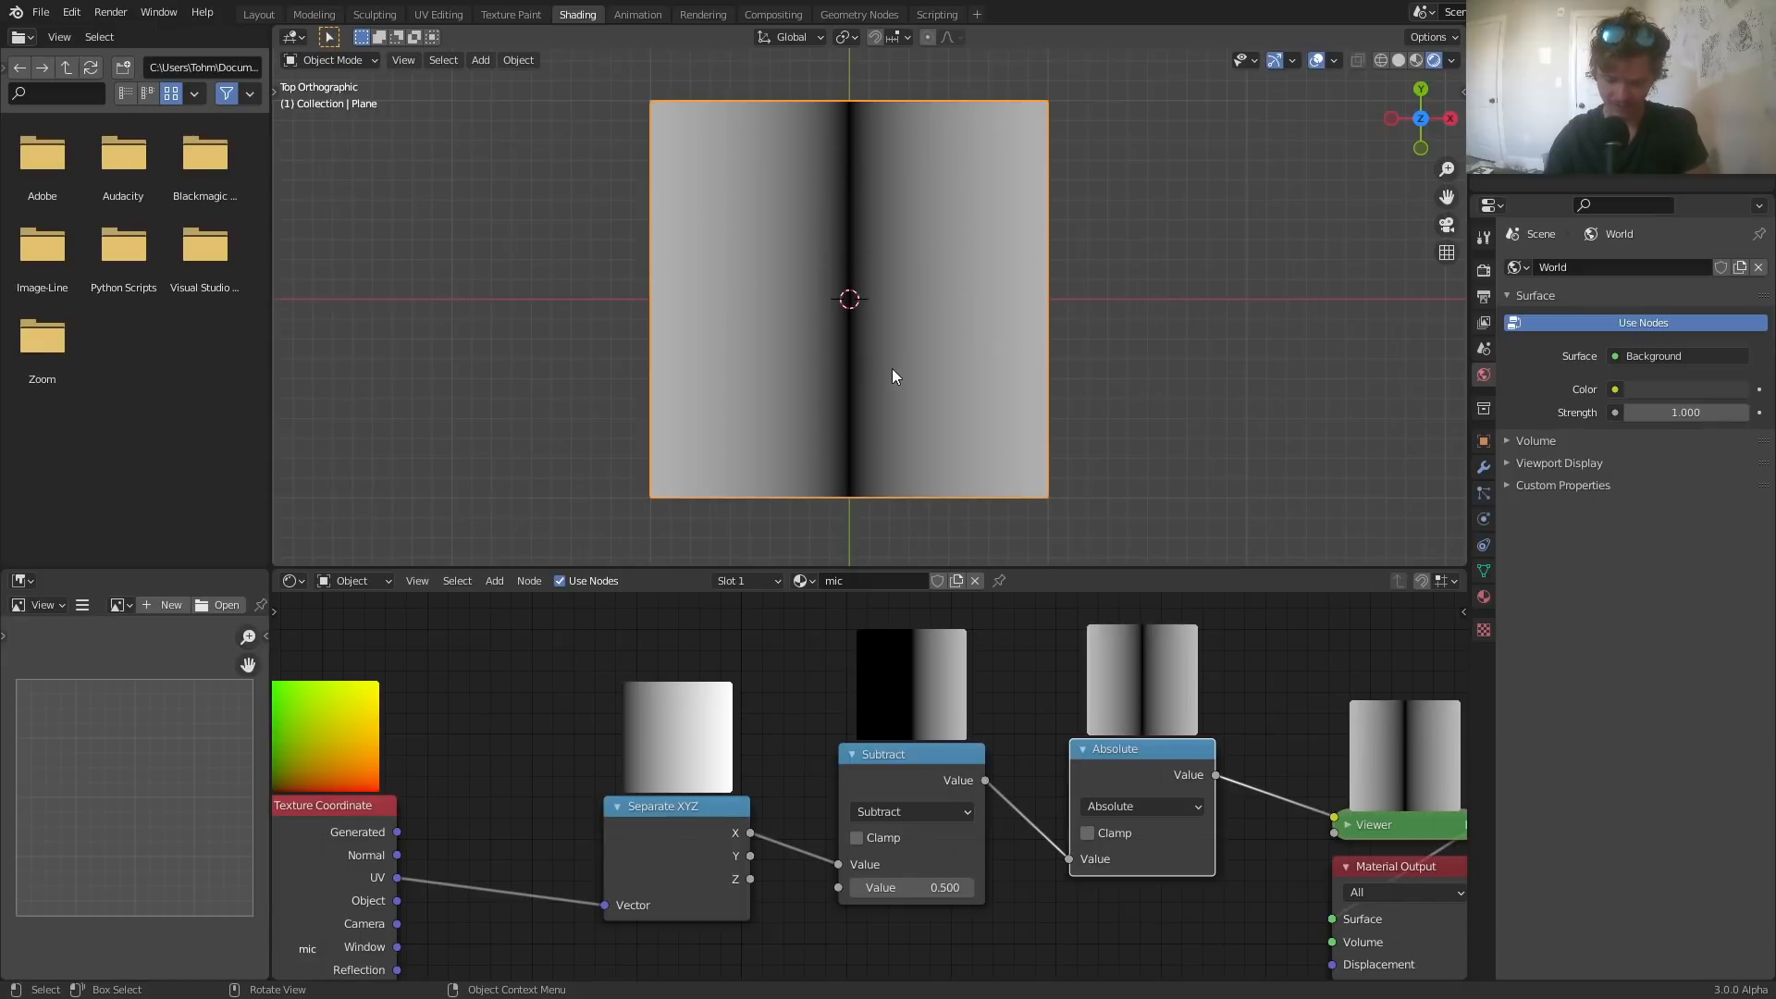
- Move the Subtract and Absolute nodes up together to free space beneath them
middle_click_drag(931, 775, 733, 804)
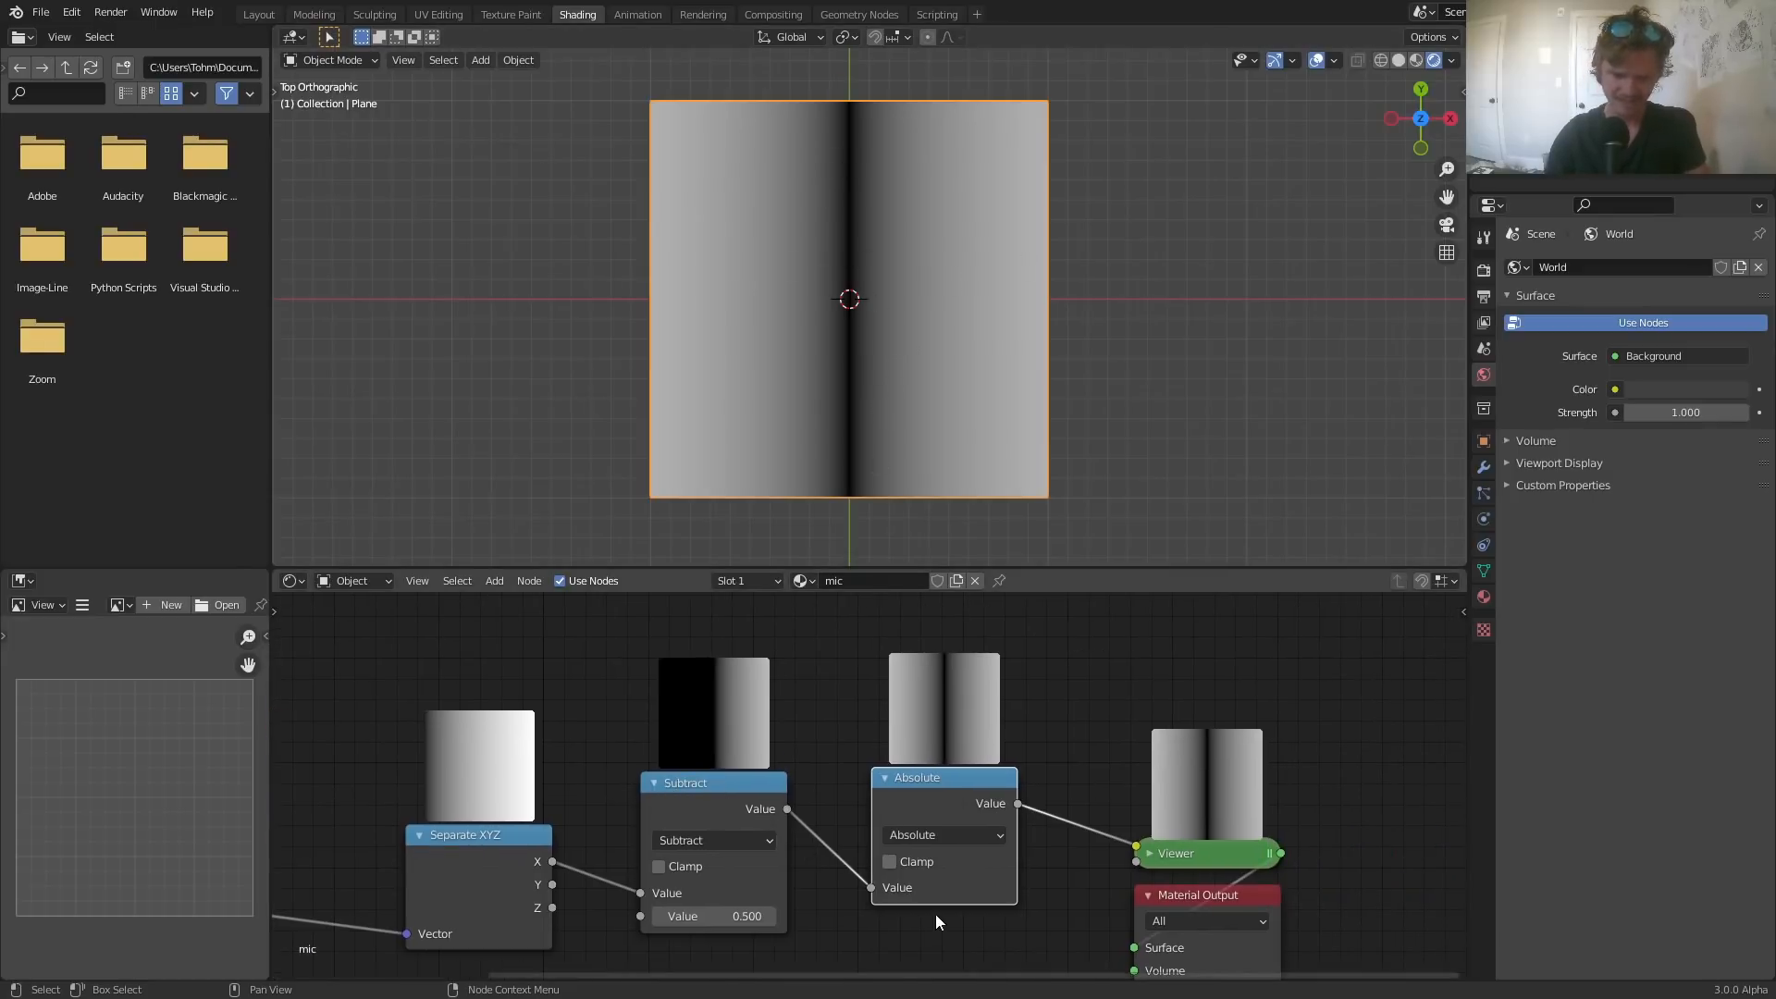
key("g")
left_click(724, 628)
- Duplicate the Subtract and Absolute pair below, feed it from the Separate XYZ Y output, and preview the copied Absolute node
key("shift+d")
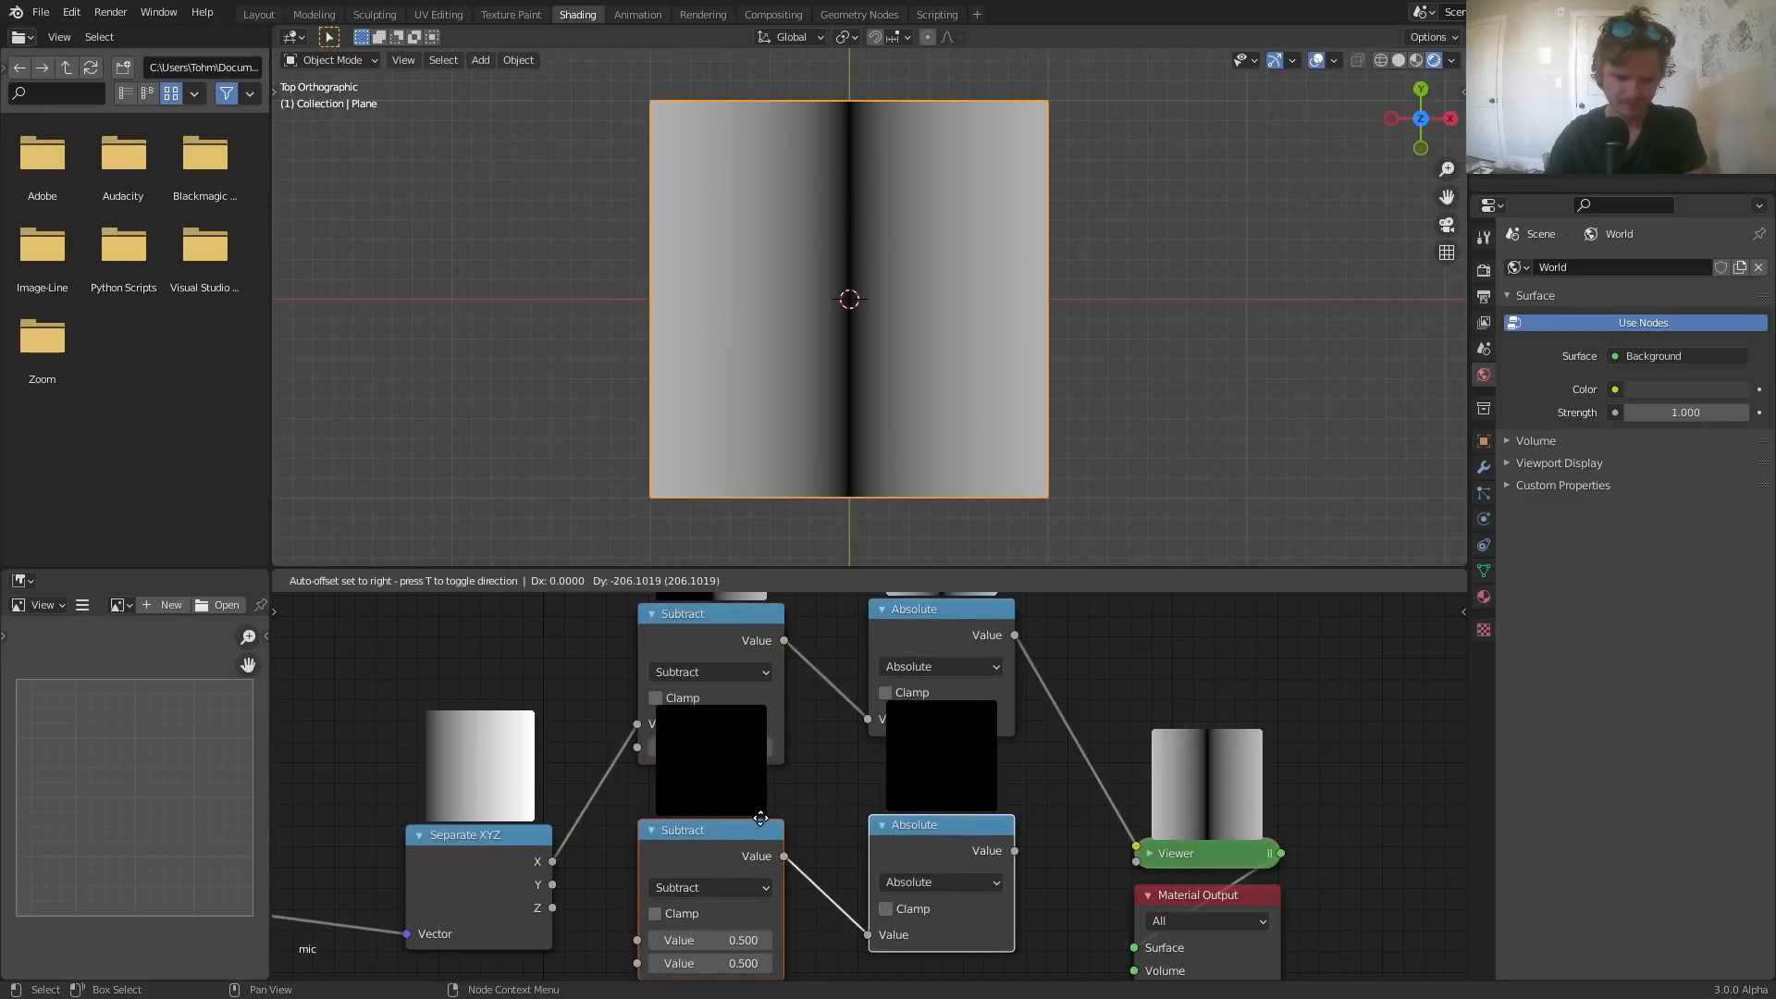
left_click(760, 818)
middle_click_drag(696, 764, 755, 668)
left_click_drag(611, 788, 696, 844)
left_click(953, 729, "ctrl+shift")
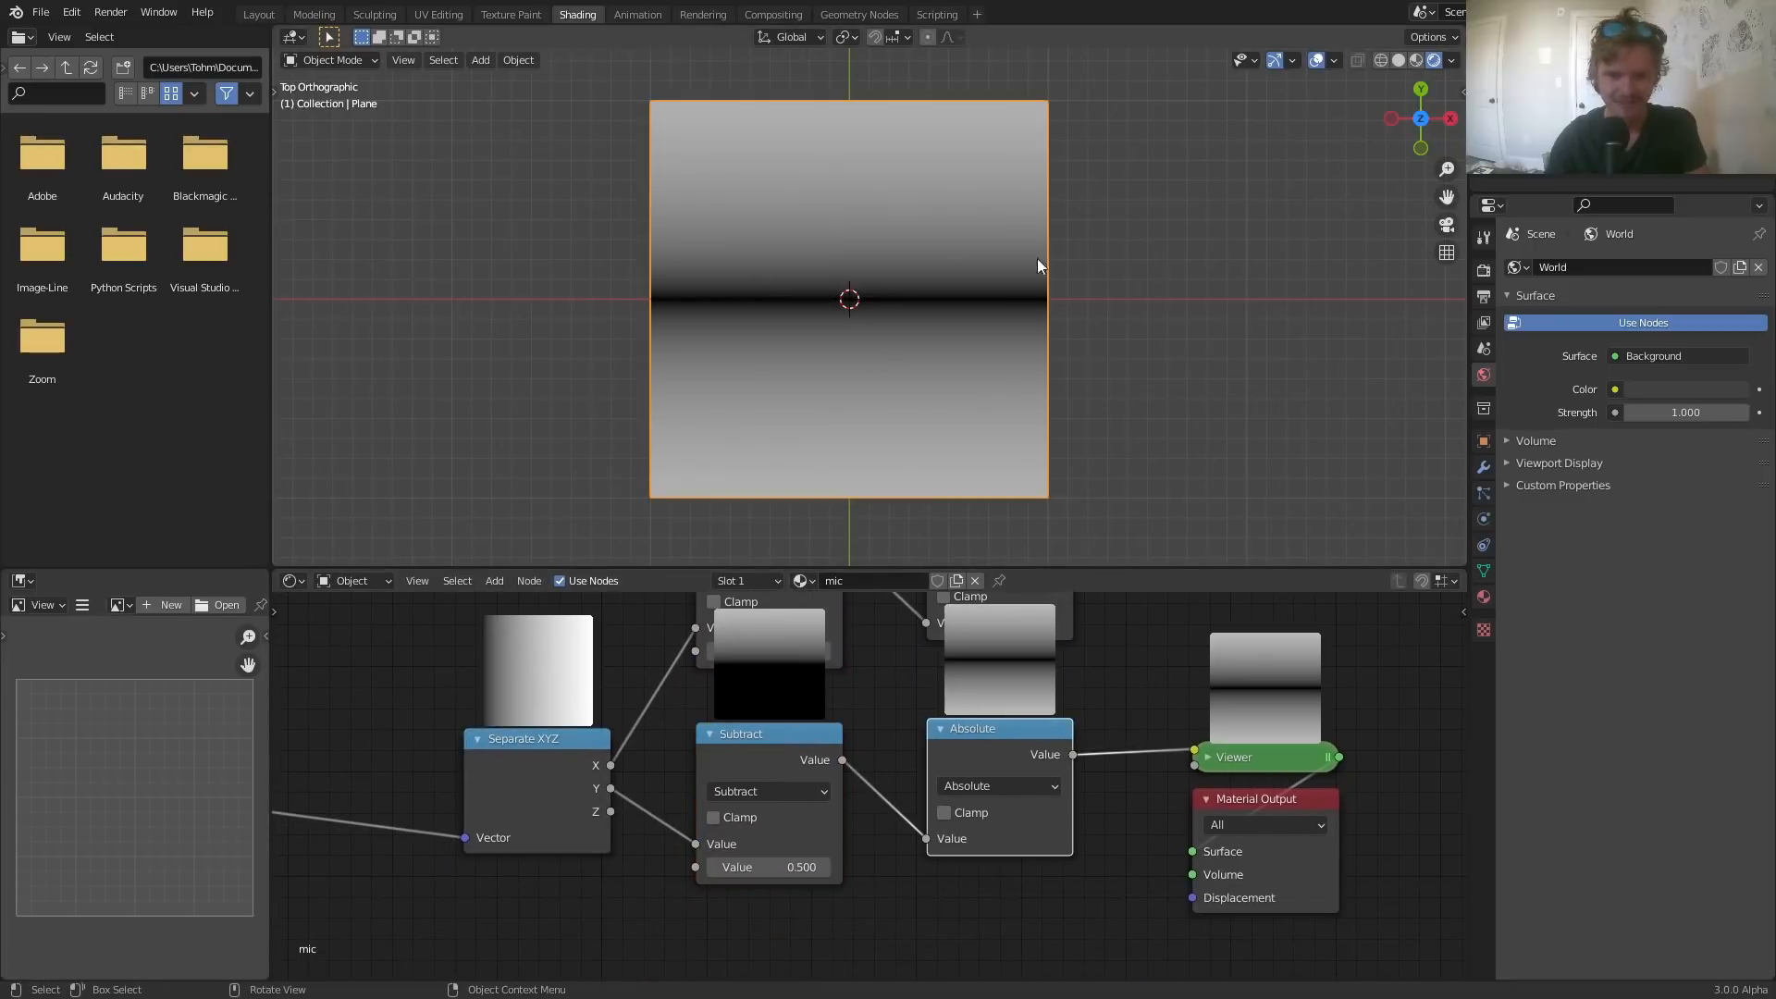
- Delete the duplicated Subtract and Absolute nodes fed by the Y output
left_click_drag(1018, 891, 782, 777)
key("x")
middle_click_drag(1026, 713, 1019, 812)
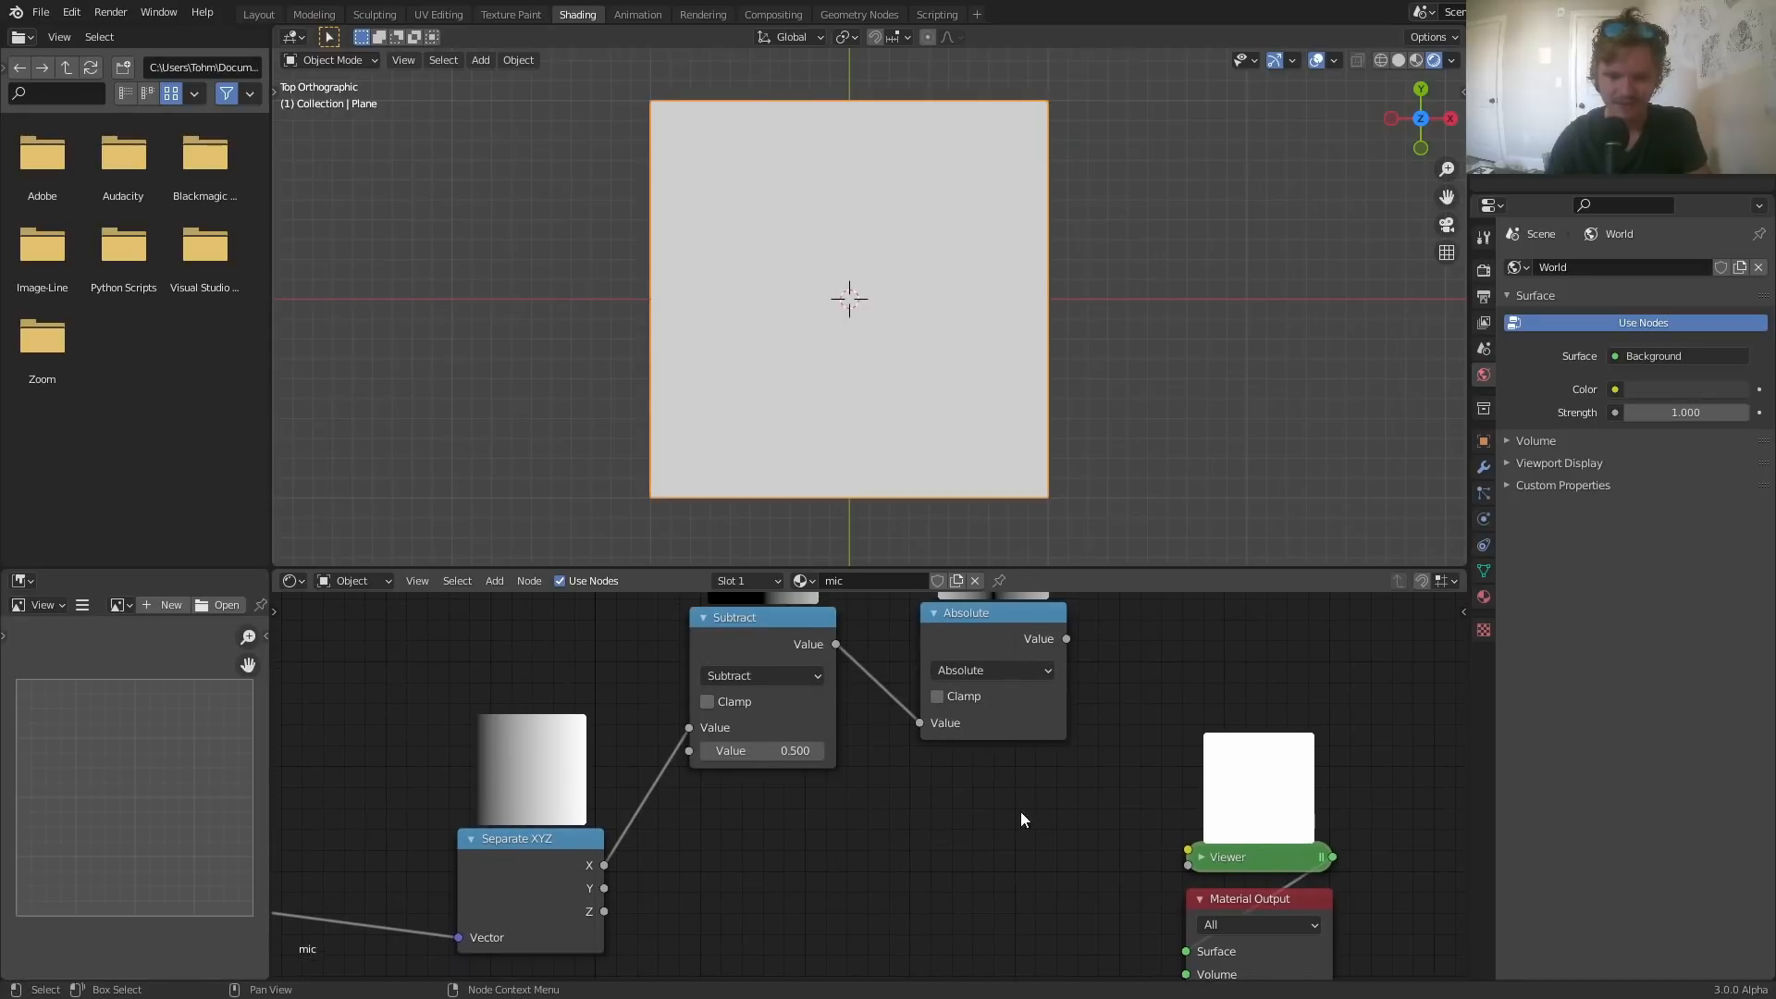
- Delete the remaining Subtract and Absolute nodes and preview the Separate XYZ X output
left_click_drag(1019, 820, 766, 678)
key("x")
middle_click_drag(766, 678, 993, 578)
left_click(742, 751, "ctrl+shift")
- Move Separate XYZ right and insert a Vector Math node between it and the Texture Coordinate UV output
left_click_drag(742, 751, 788, 753)
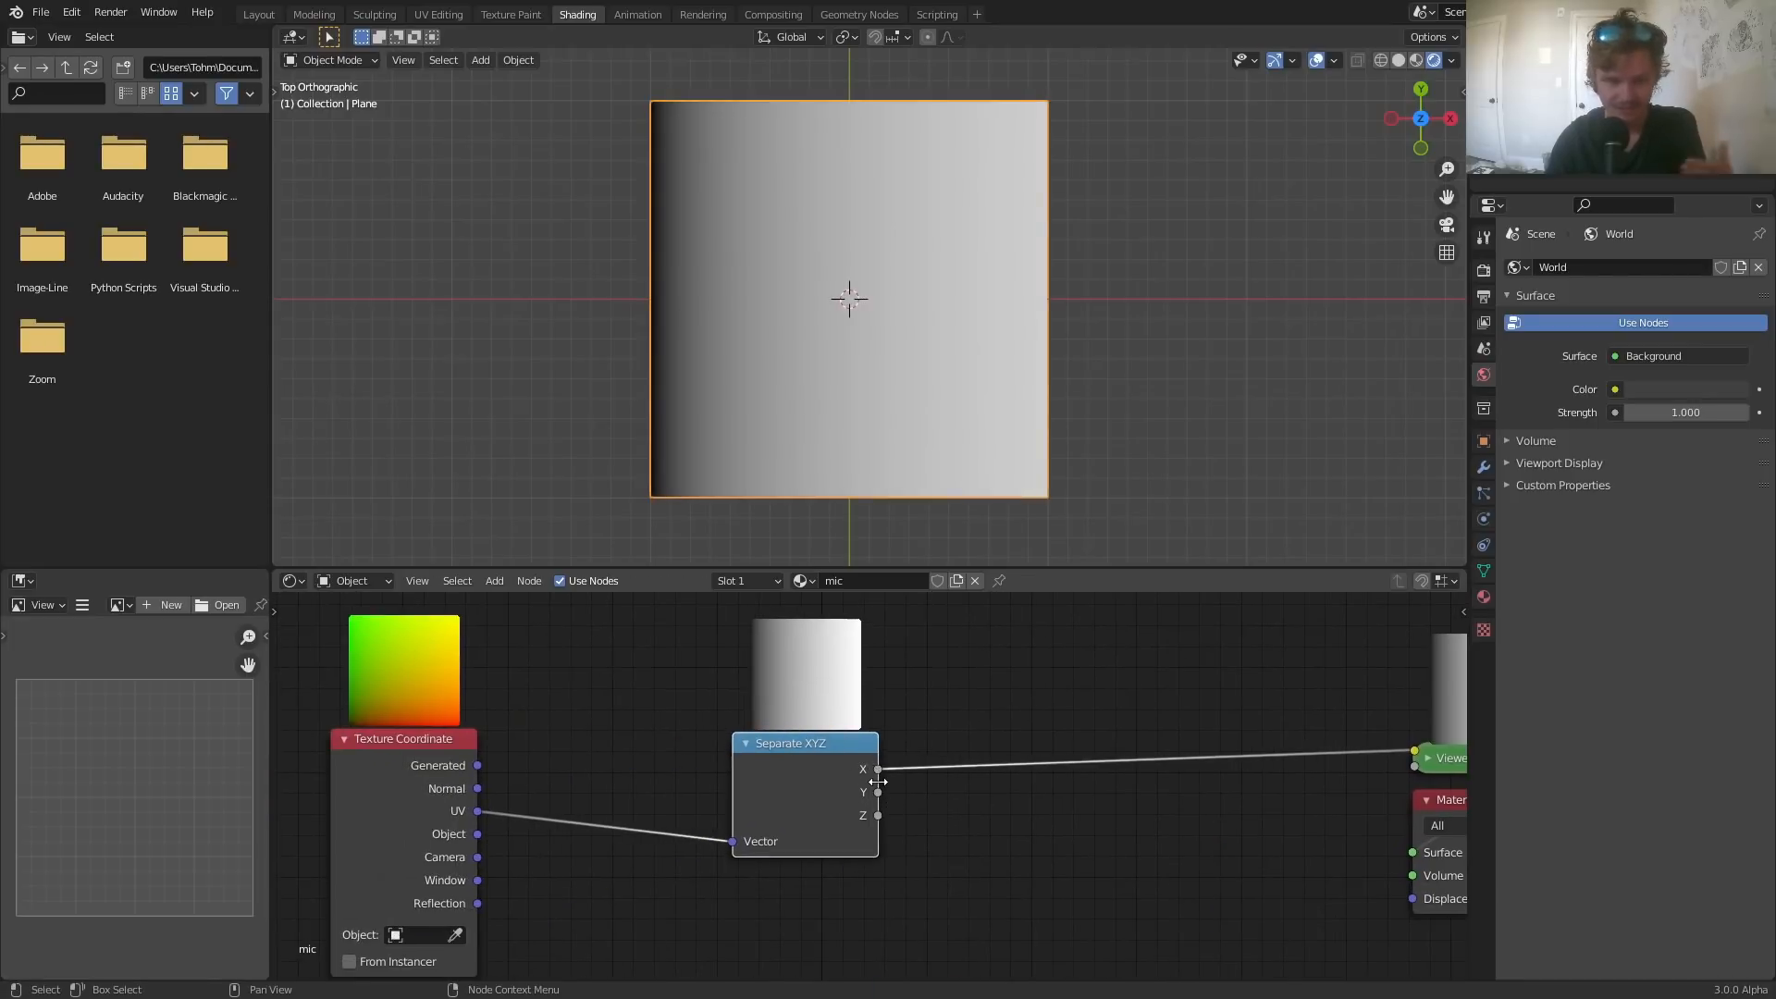
left_click_drag(810, 763, 920, 761)
key("shift+a")
left_click(583, 659)
type("vect")
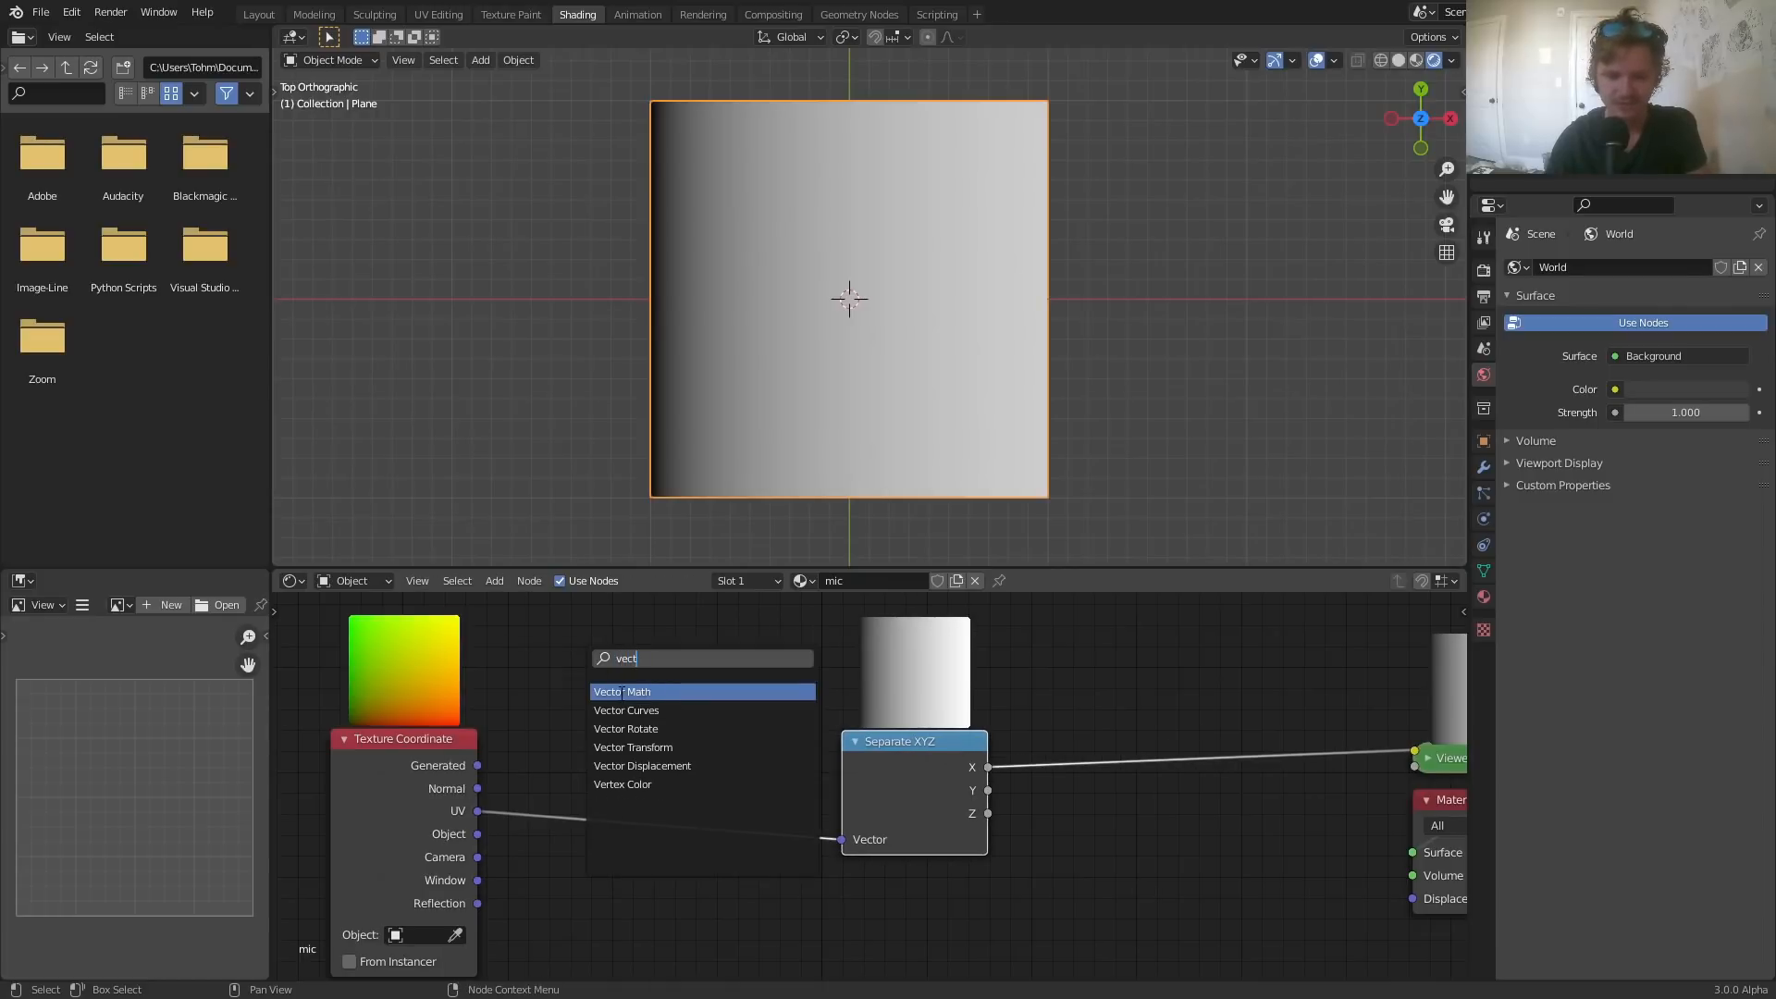
left_click(620, 693)
left_click(613, 718)
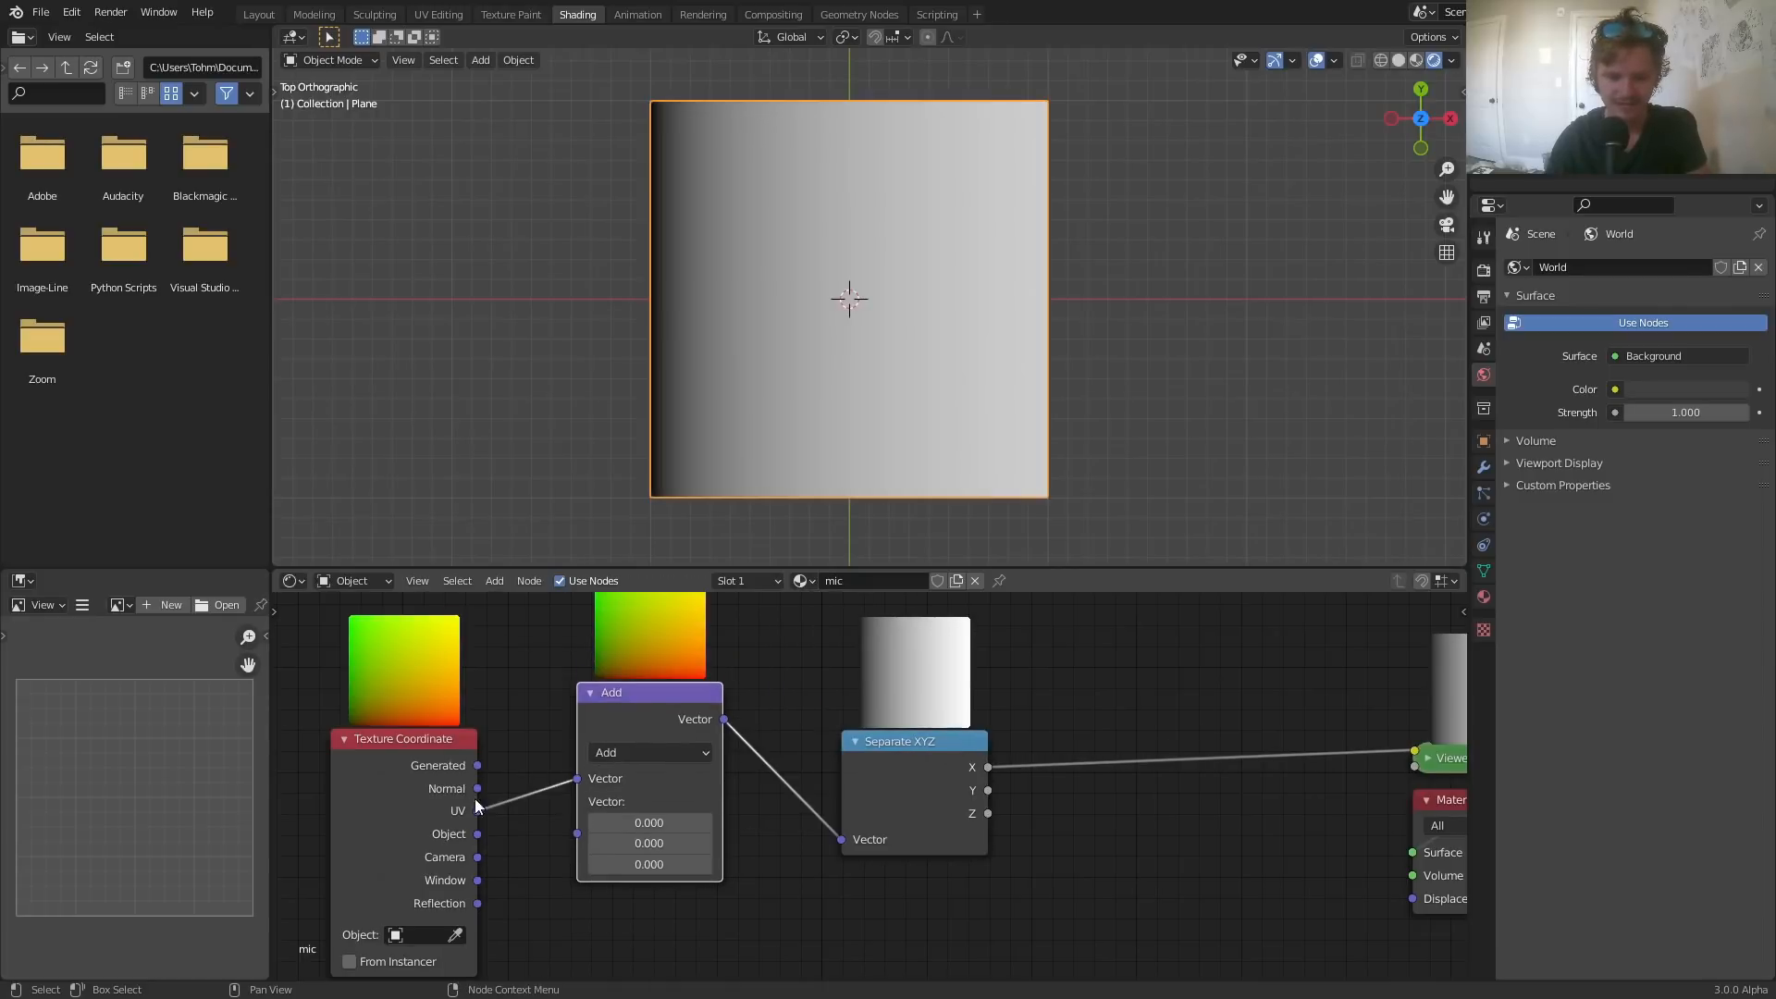
- Set the Vector Math node to Subtract with 0.5 in all three vector components
left_click(661, 762)
left_click(657, 746)
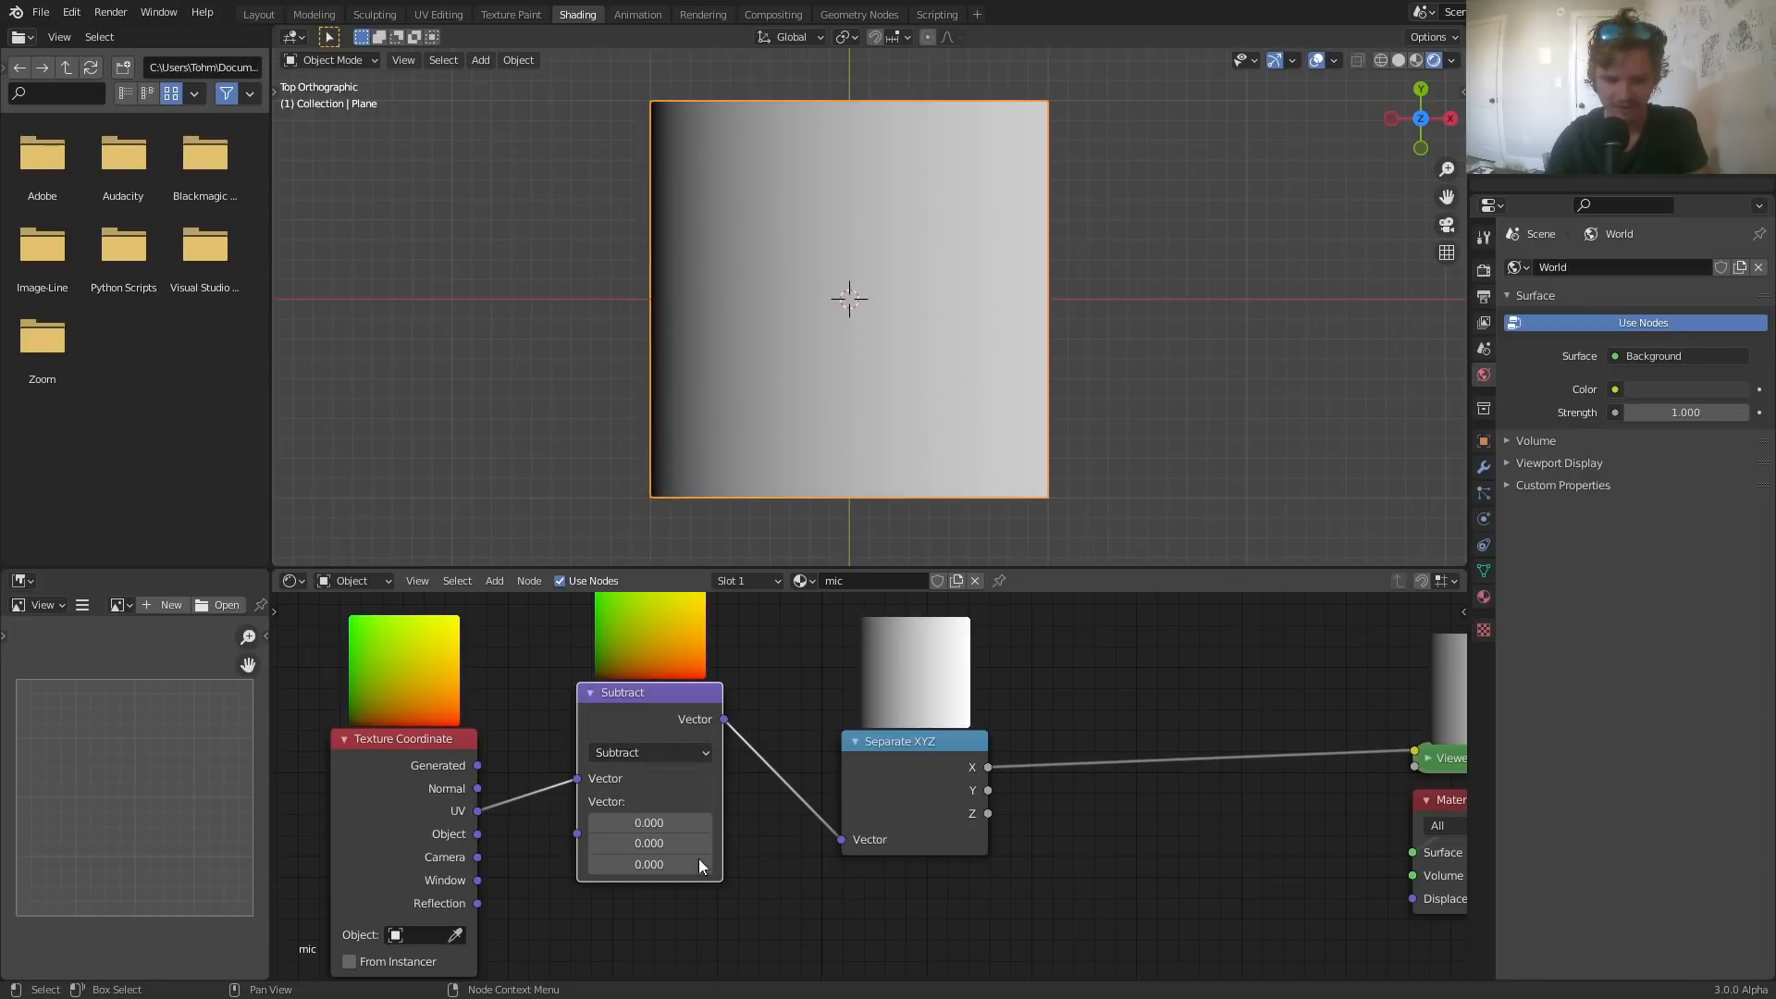
mouse_move(648, 822)
left_mouse_down("shift")
mouse_move(647, 864)
mouse_move(630, 864)
mouse_move(662, 864)
mouse_move(668, 803)
left_mouse_up("shift")
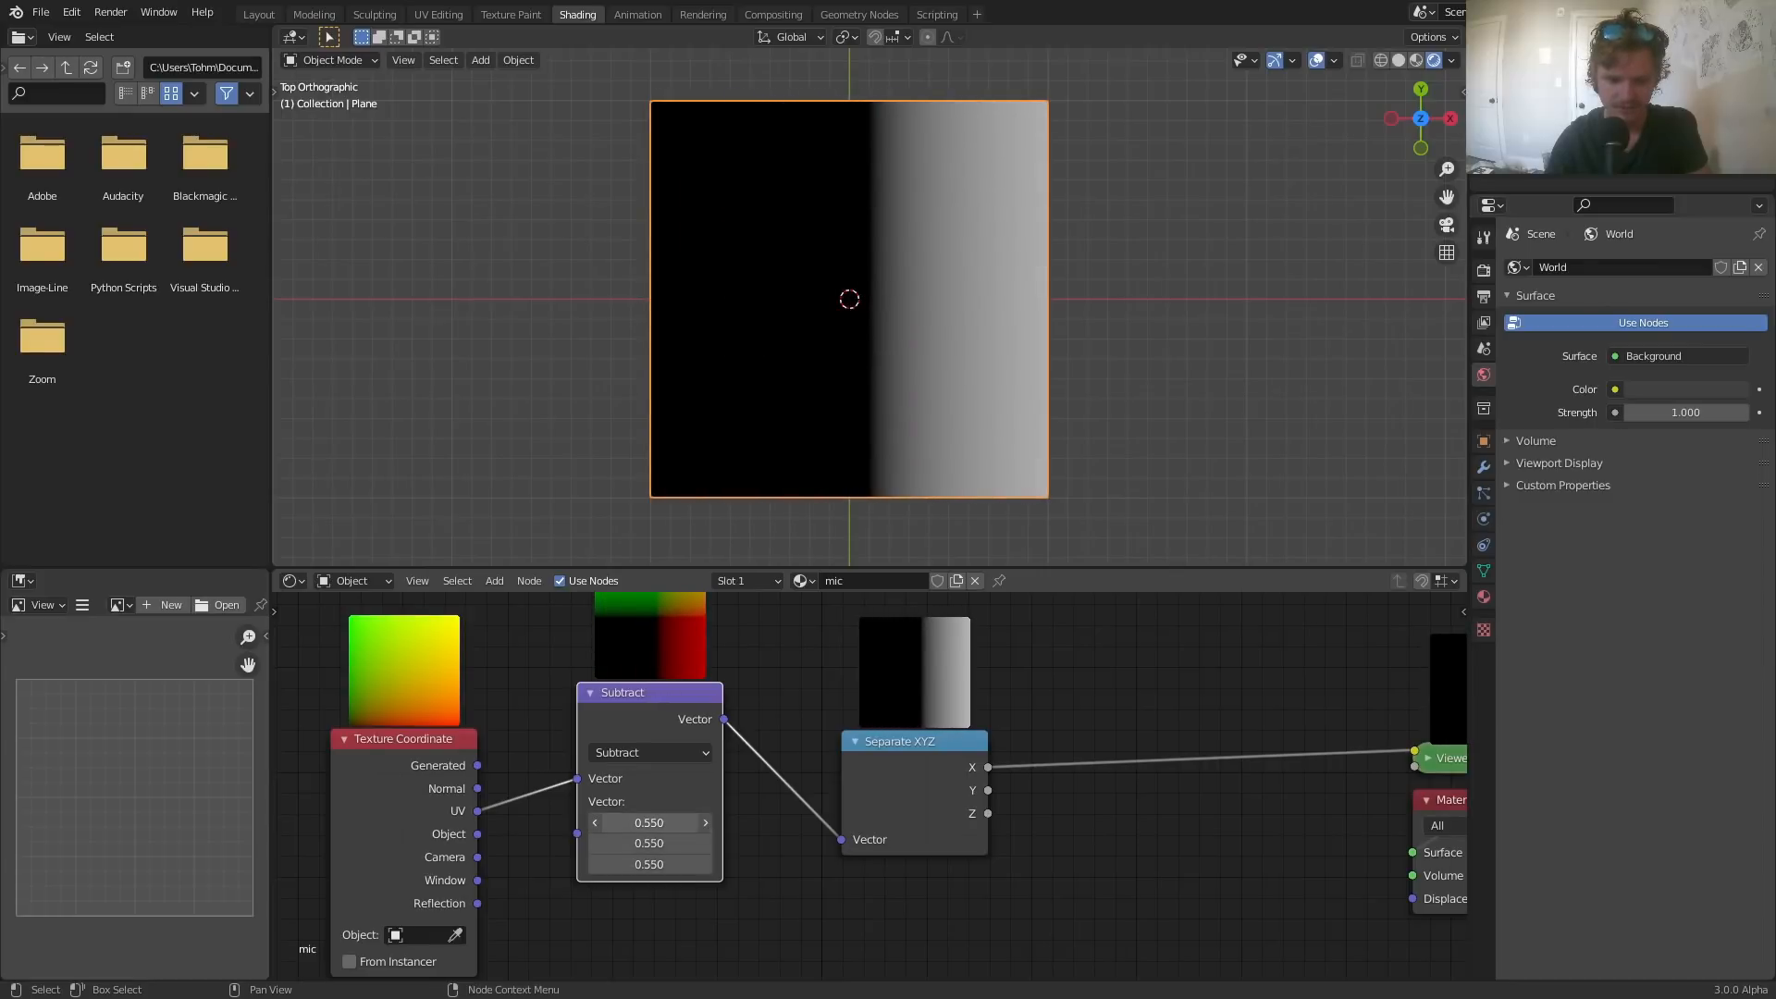
left_click(650, 823)
type("0.5")
key("Return")
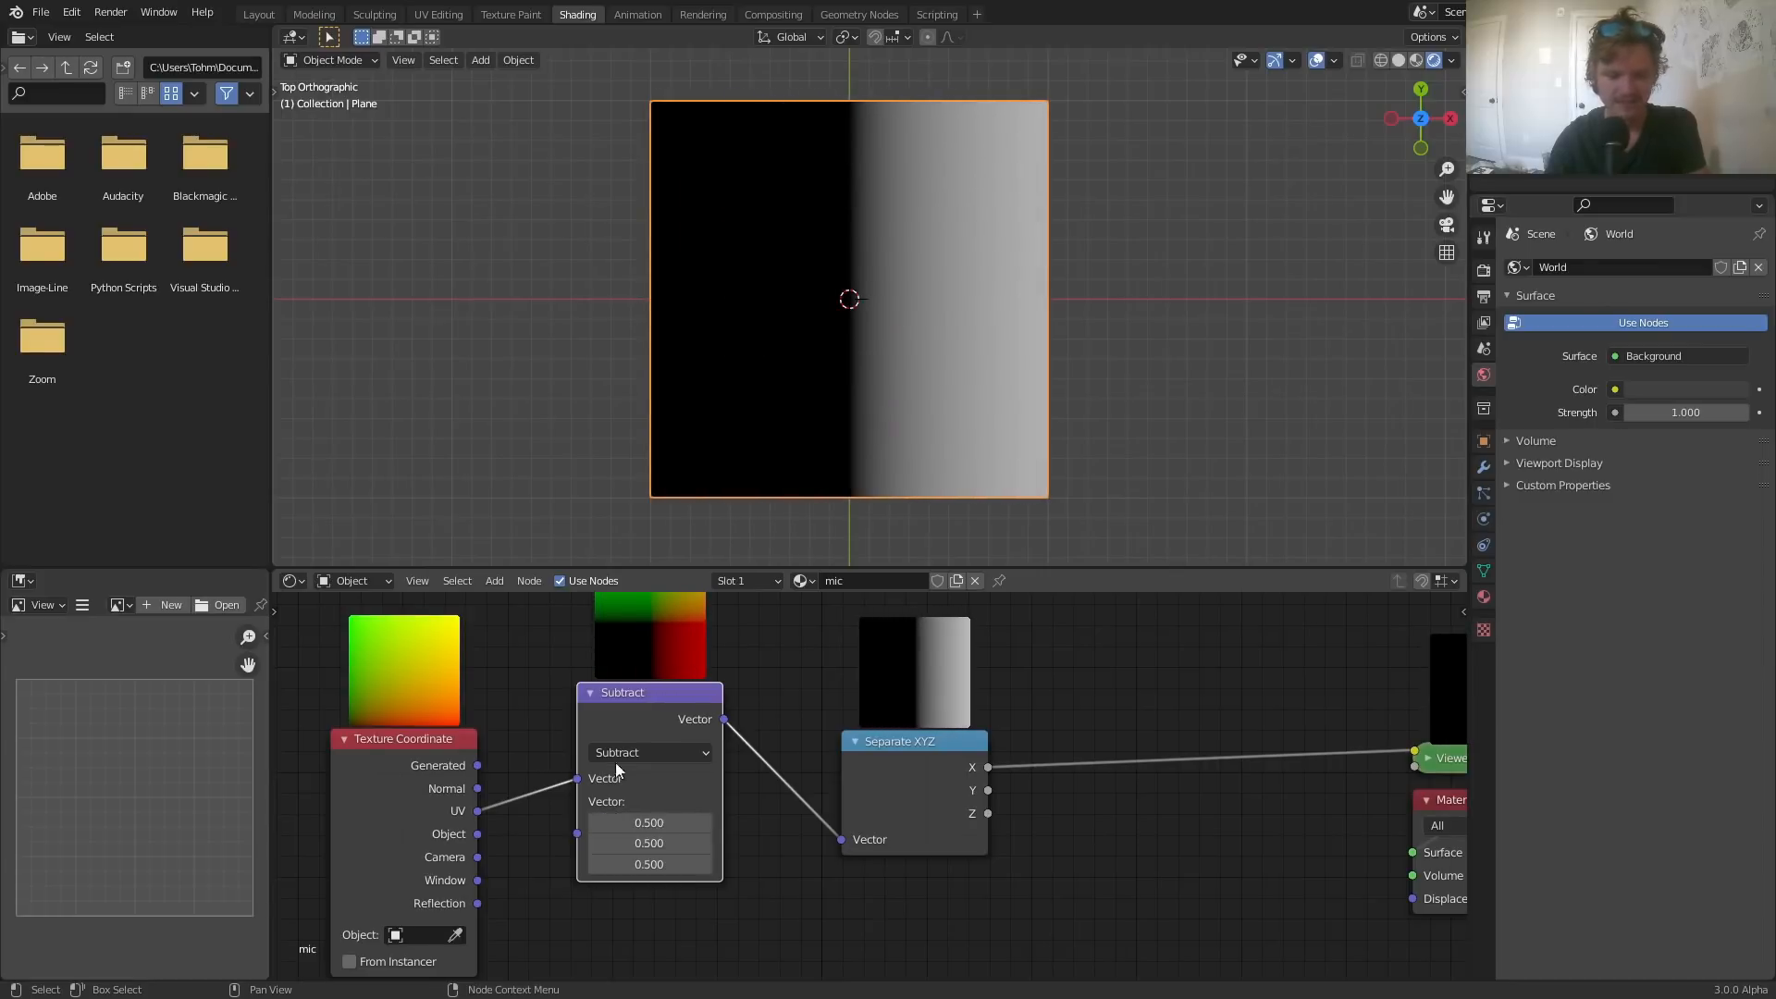
middle_click_drag(616, 770, 743, 803)
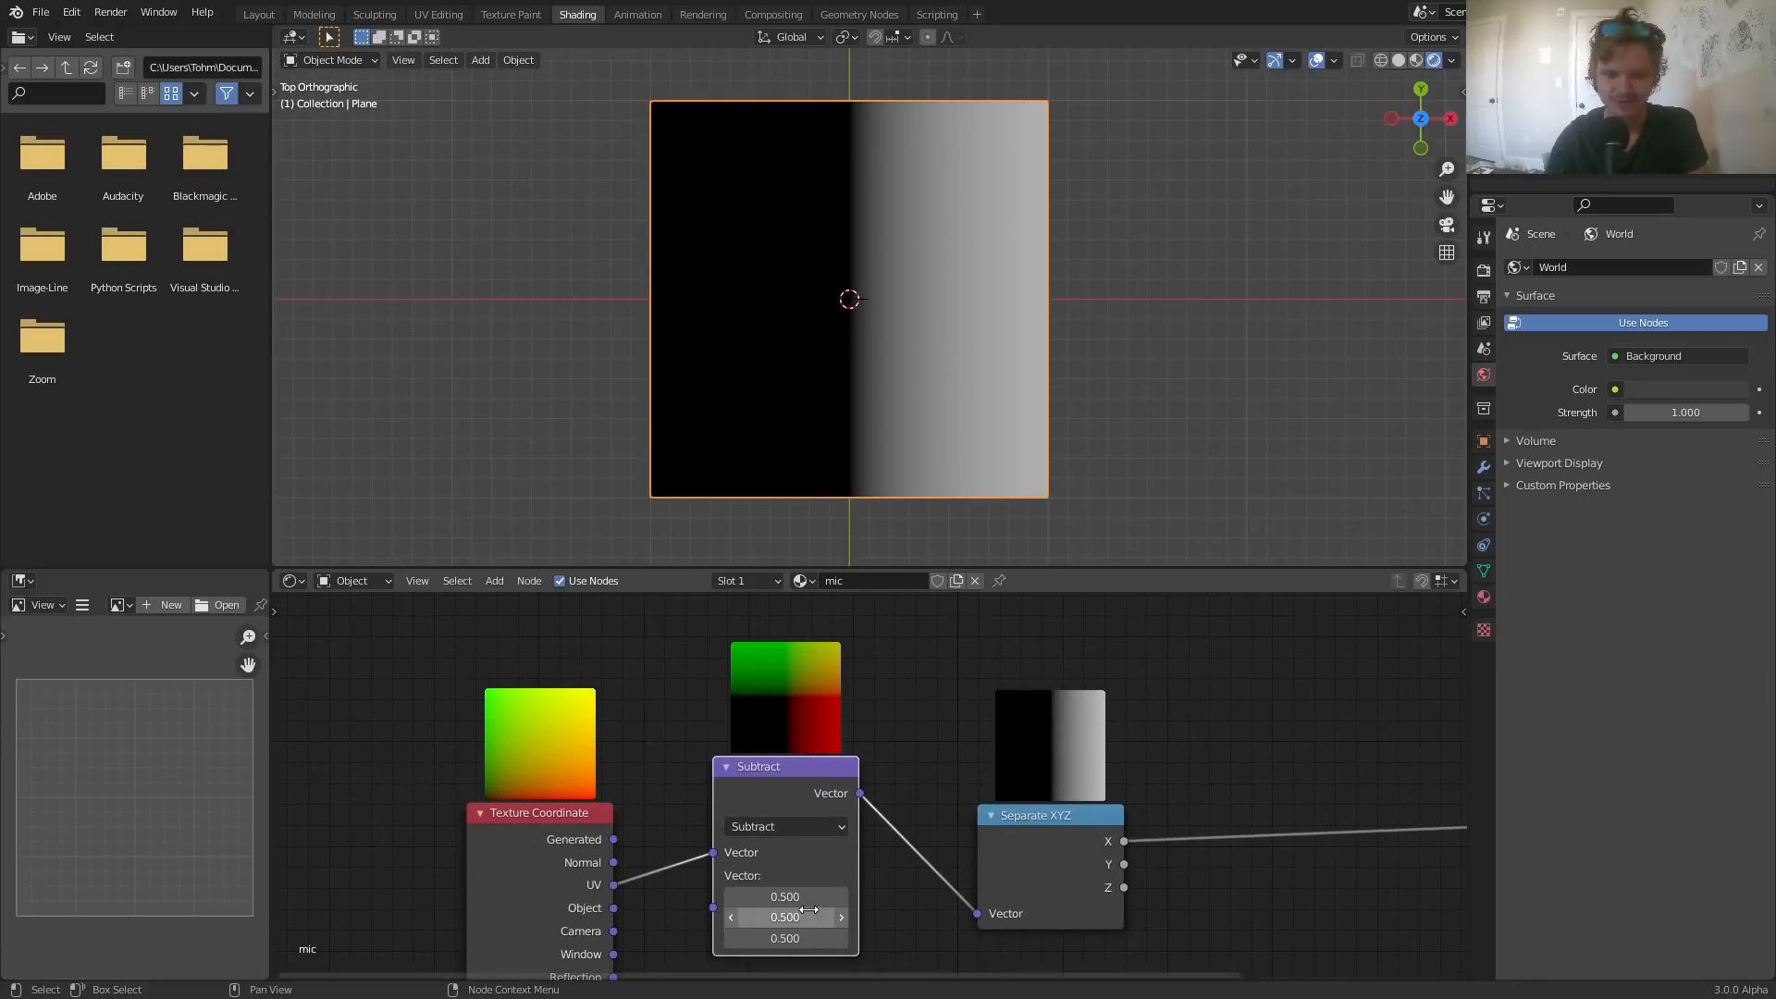
left_click_drag(785, 897, 775, 938)
key("ctrl+z")
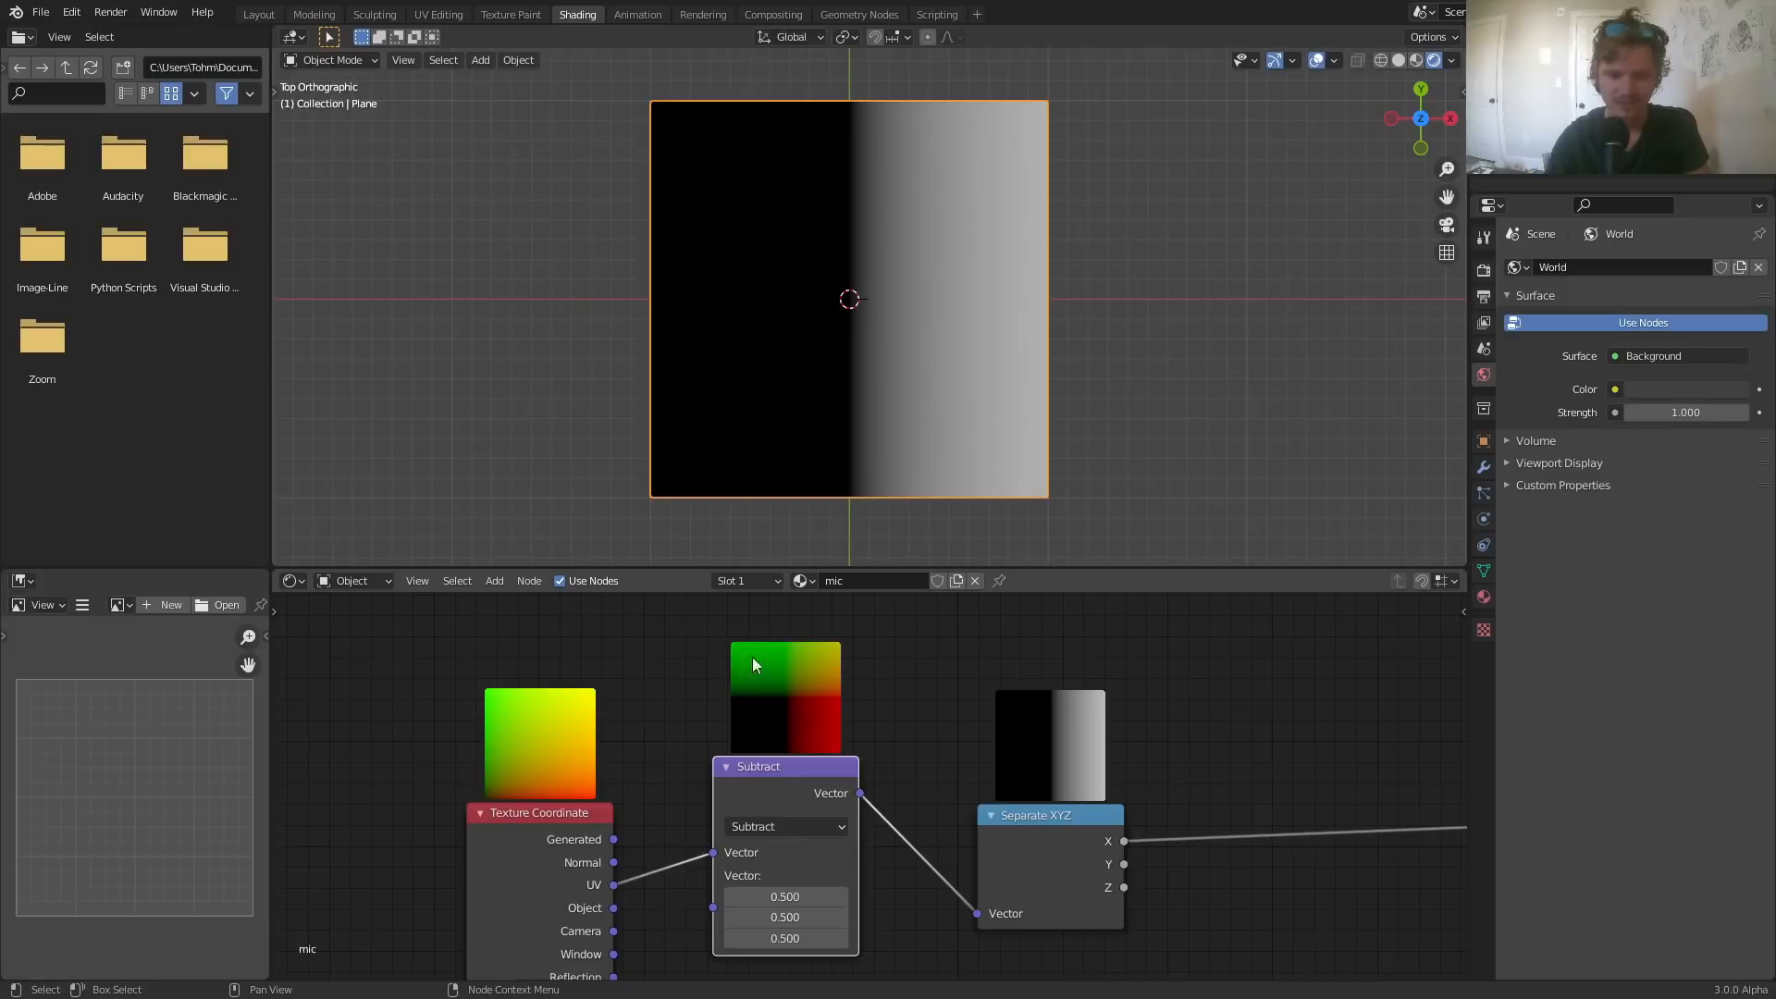
- Duplicate the vector Subtract node, insert the copy before Separate XYZ, and set the copy to Absolute
middle_click_drag(752, 657, 564, 719)
left_click(567, 726)
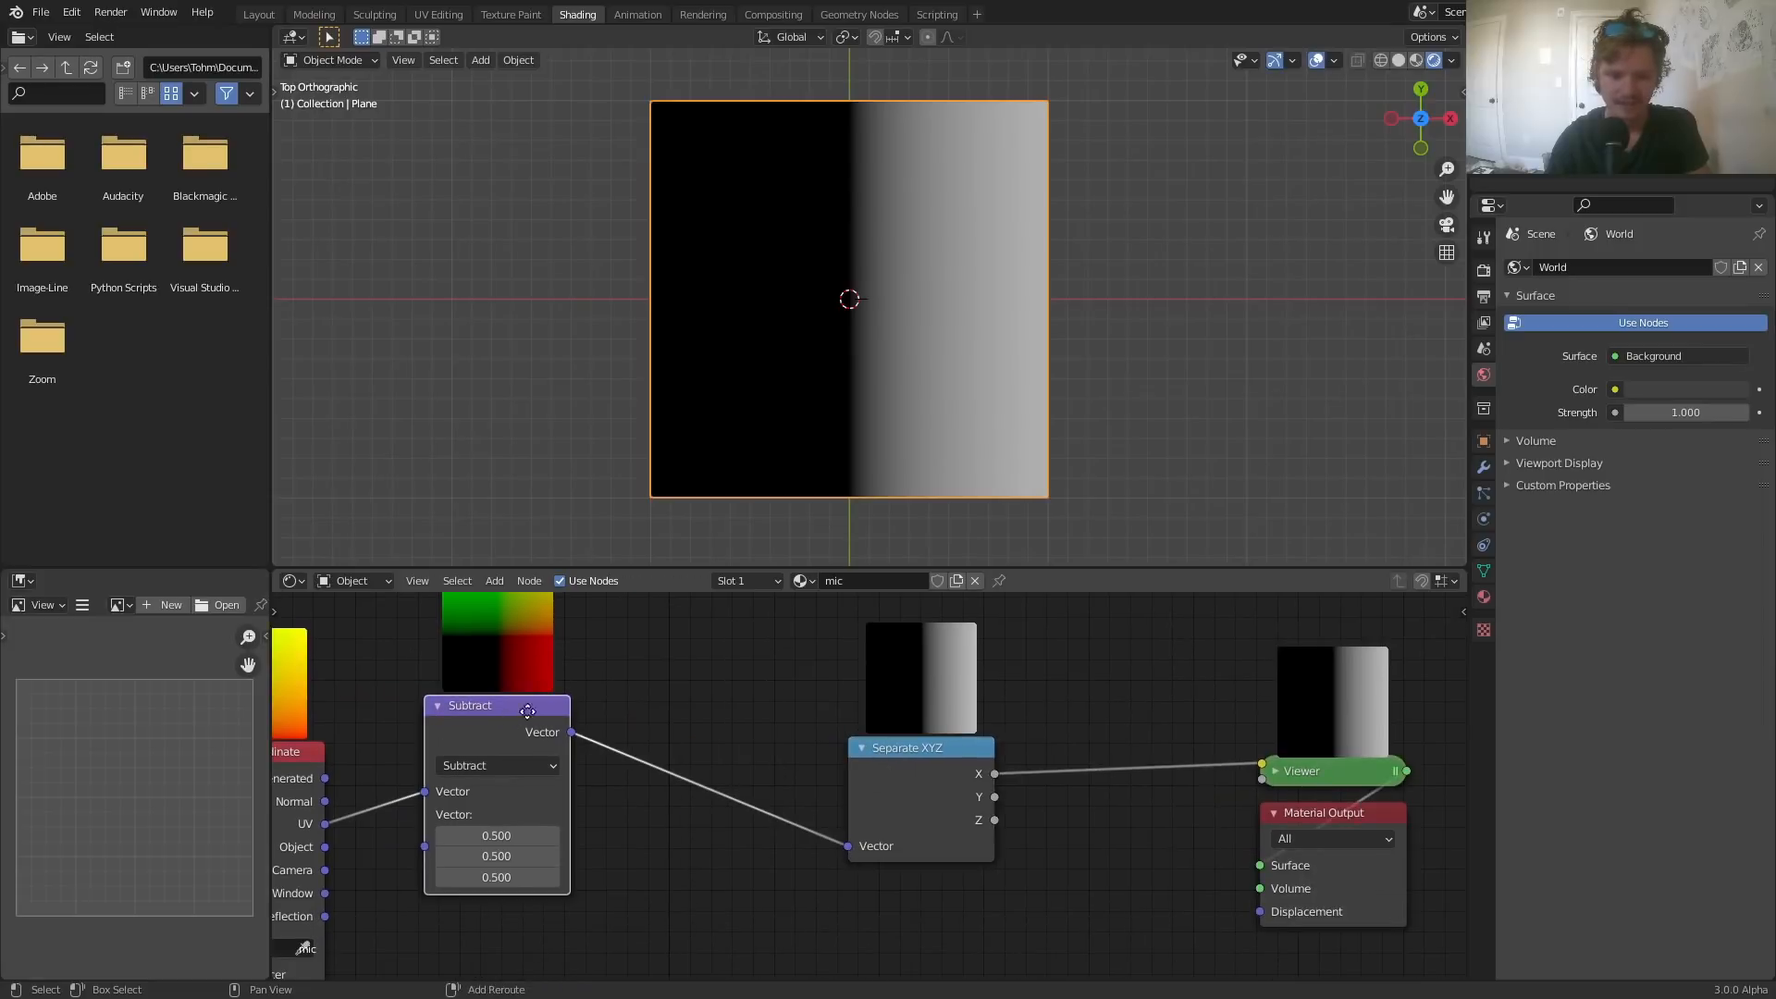
key("shift+d")
left_click(797, 727)
left_click(701, 758)
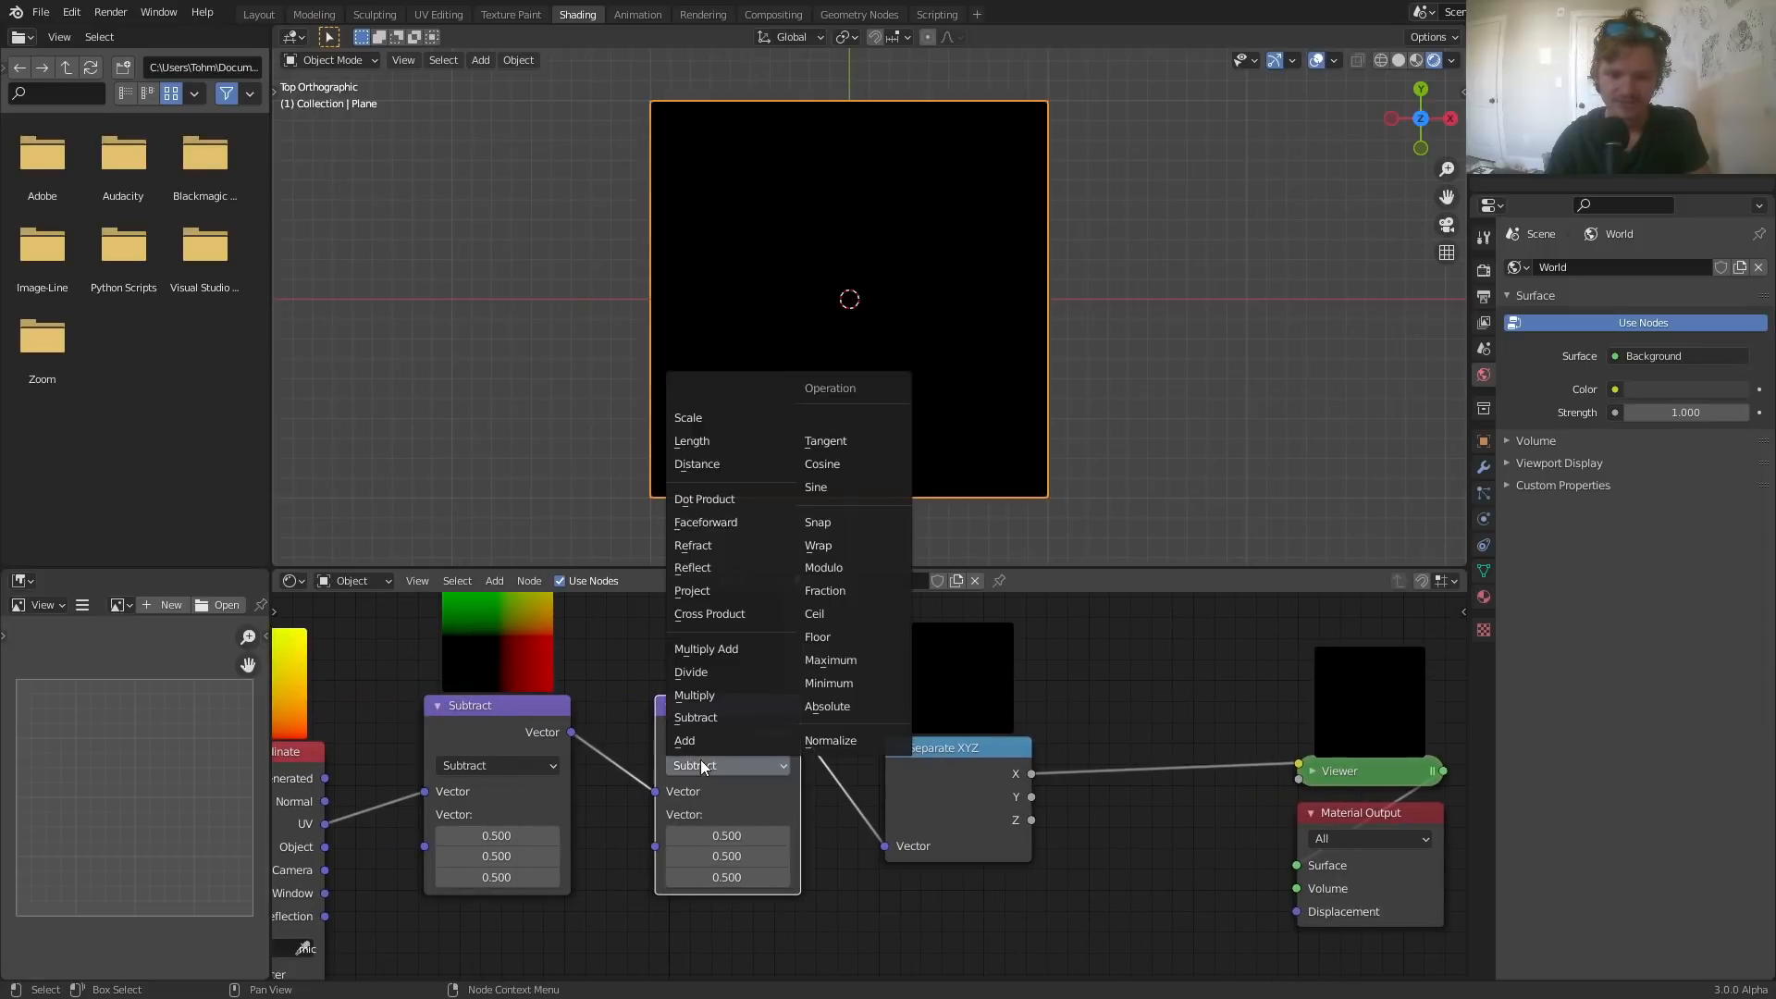
left_click(839, 706)
middle_click_drag(827, 700, 941, 748)
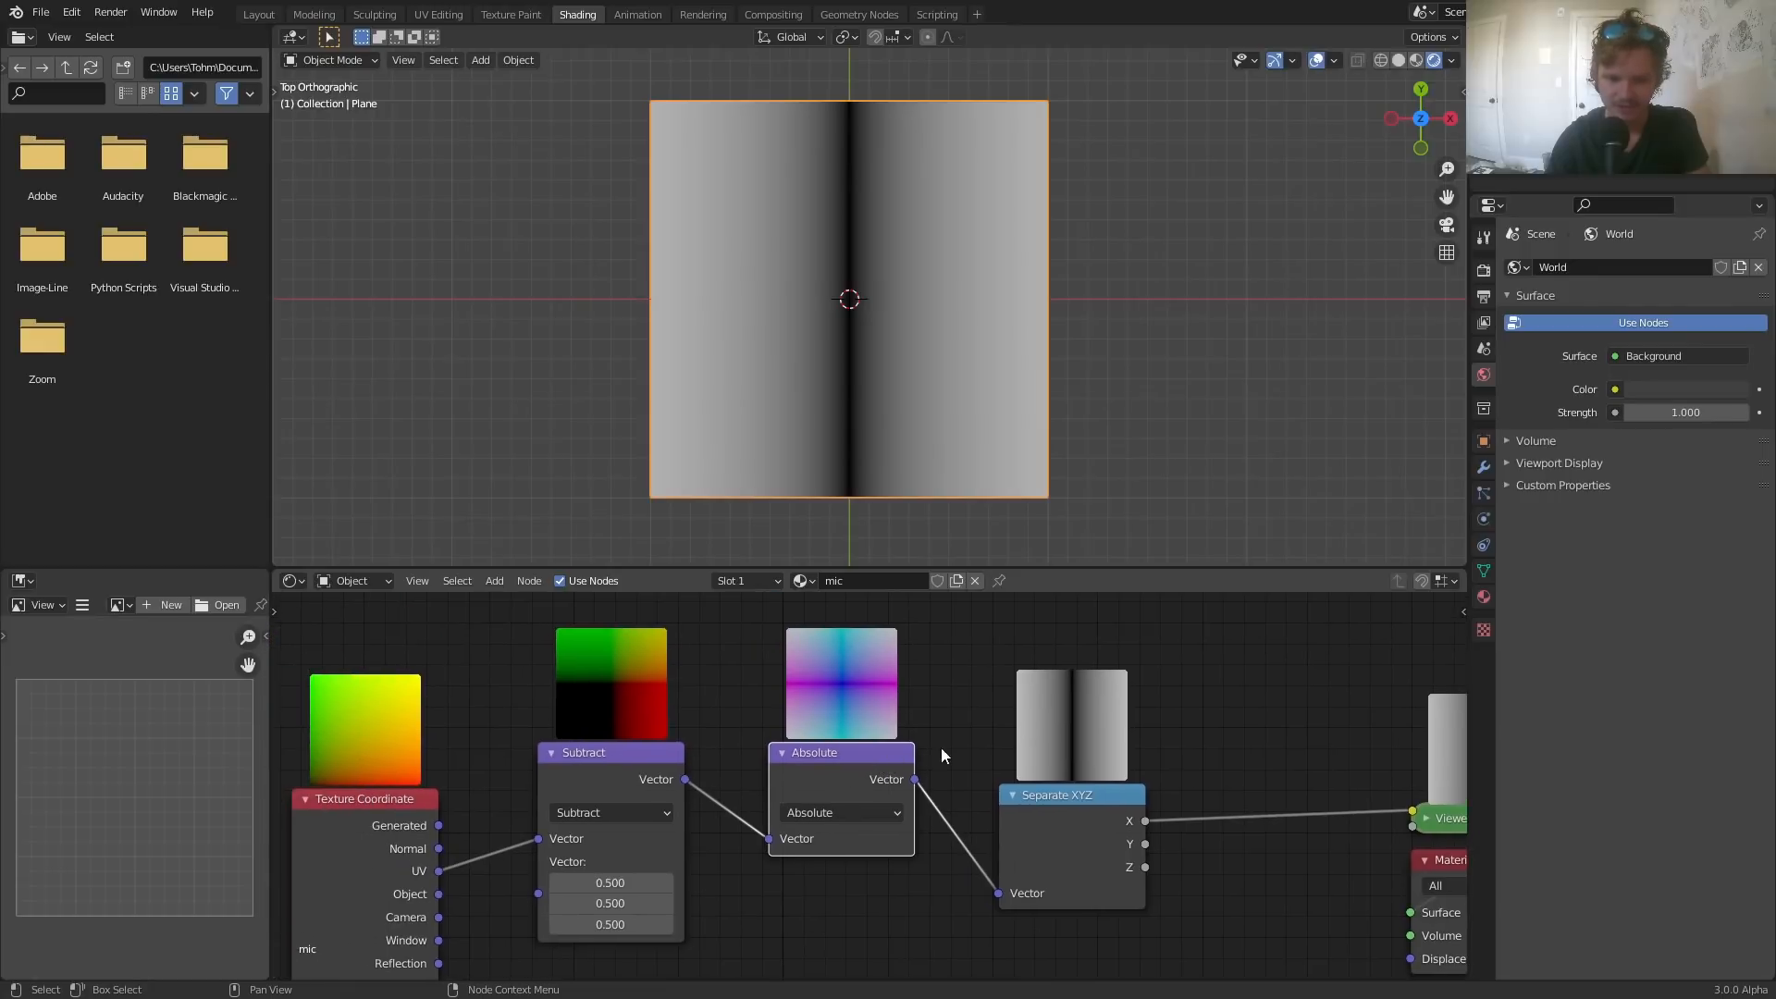
- Move the Absolute and Separate XYZ nodes left to tighten the node chain
key("g")
left_click(900, 754)
left_click_drag(1010, 787, 943, 771)
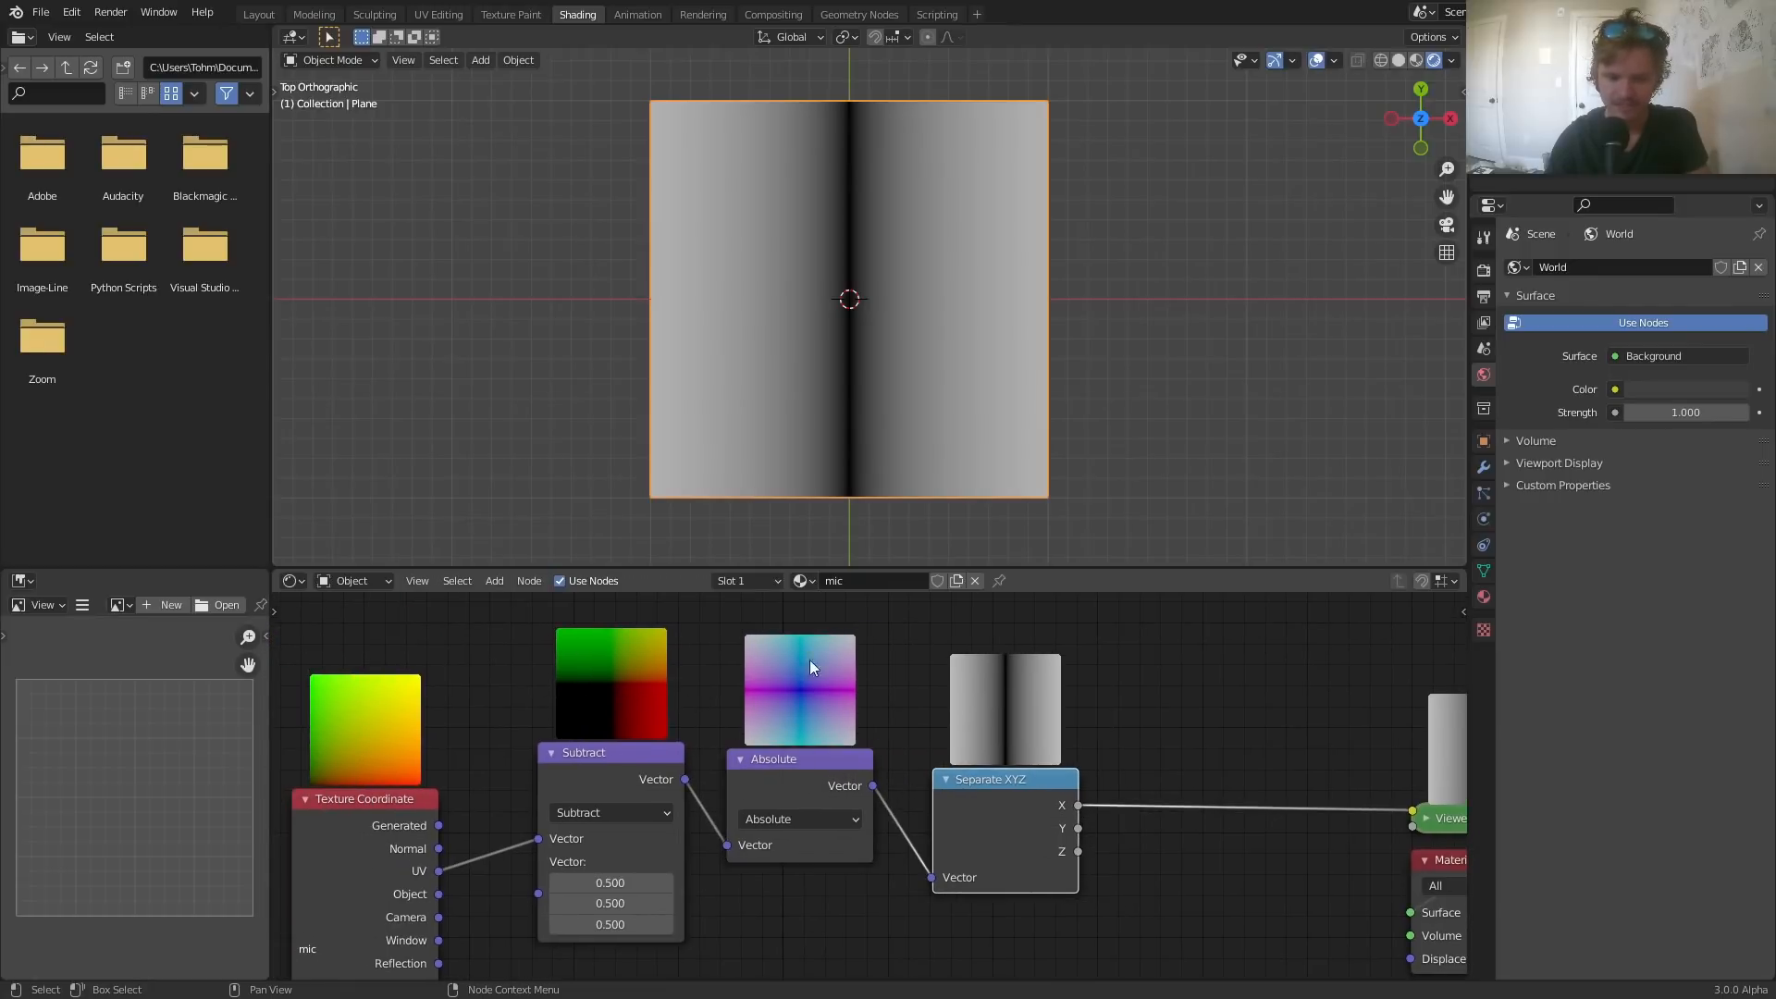
- Cycle the preview through the X, Y and Z outputs of the Separate XYZ node
left_click(1027, 790, "ctrl+shift")
left_click(1027, 790, "ctrl+shift")
left_click(1027, 790, "ctrl+shift")
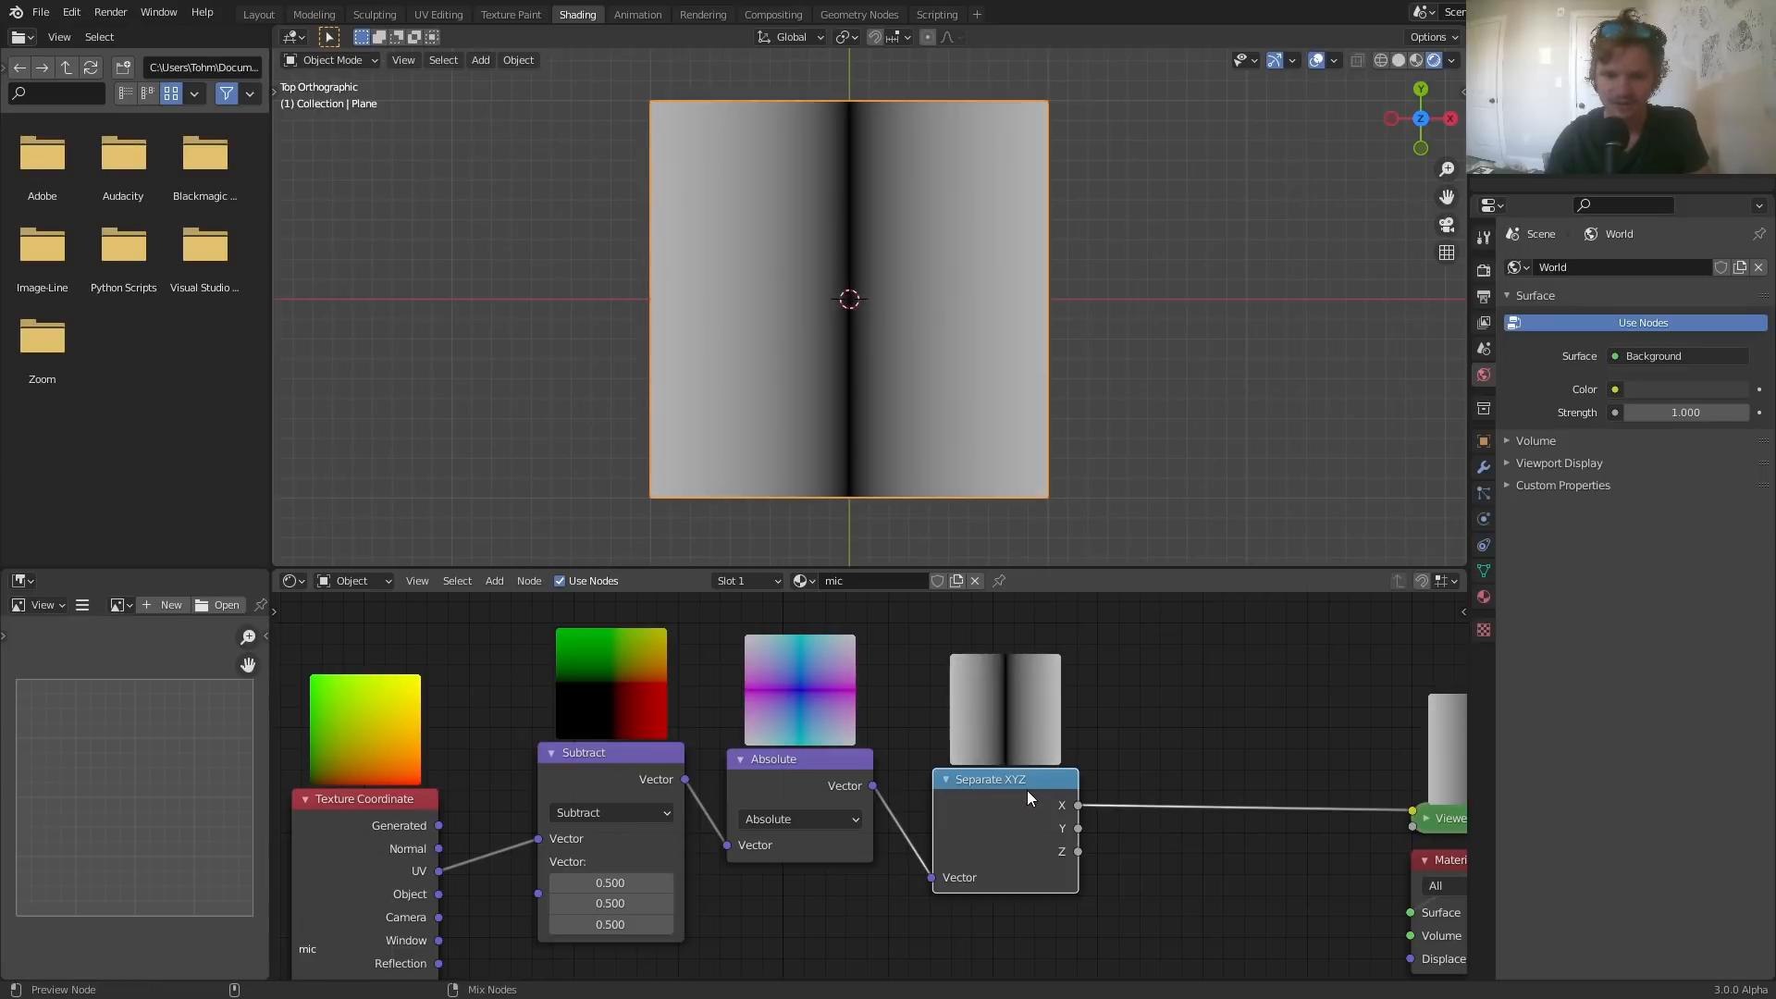
left_click(1027, 790, "ctrl+shift")
left_click(1027, 790, "ctrl+shift")
left_click(1027, 790, "ctrl+shift")
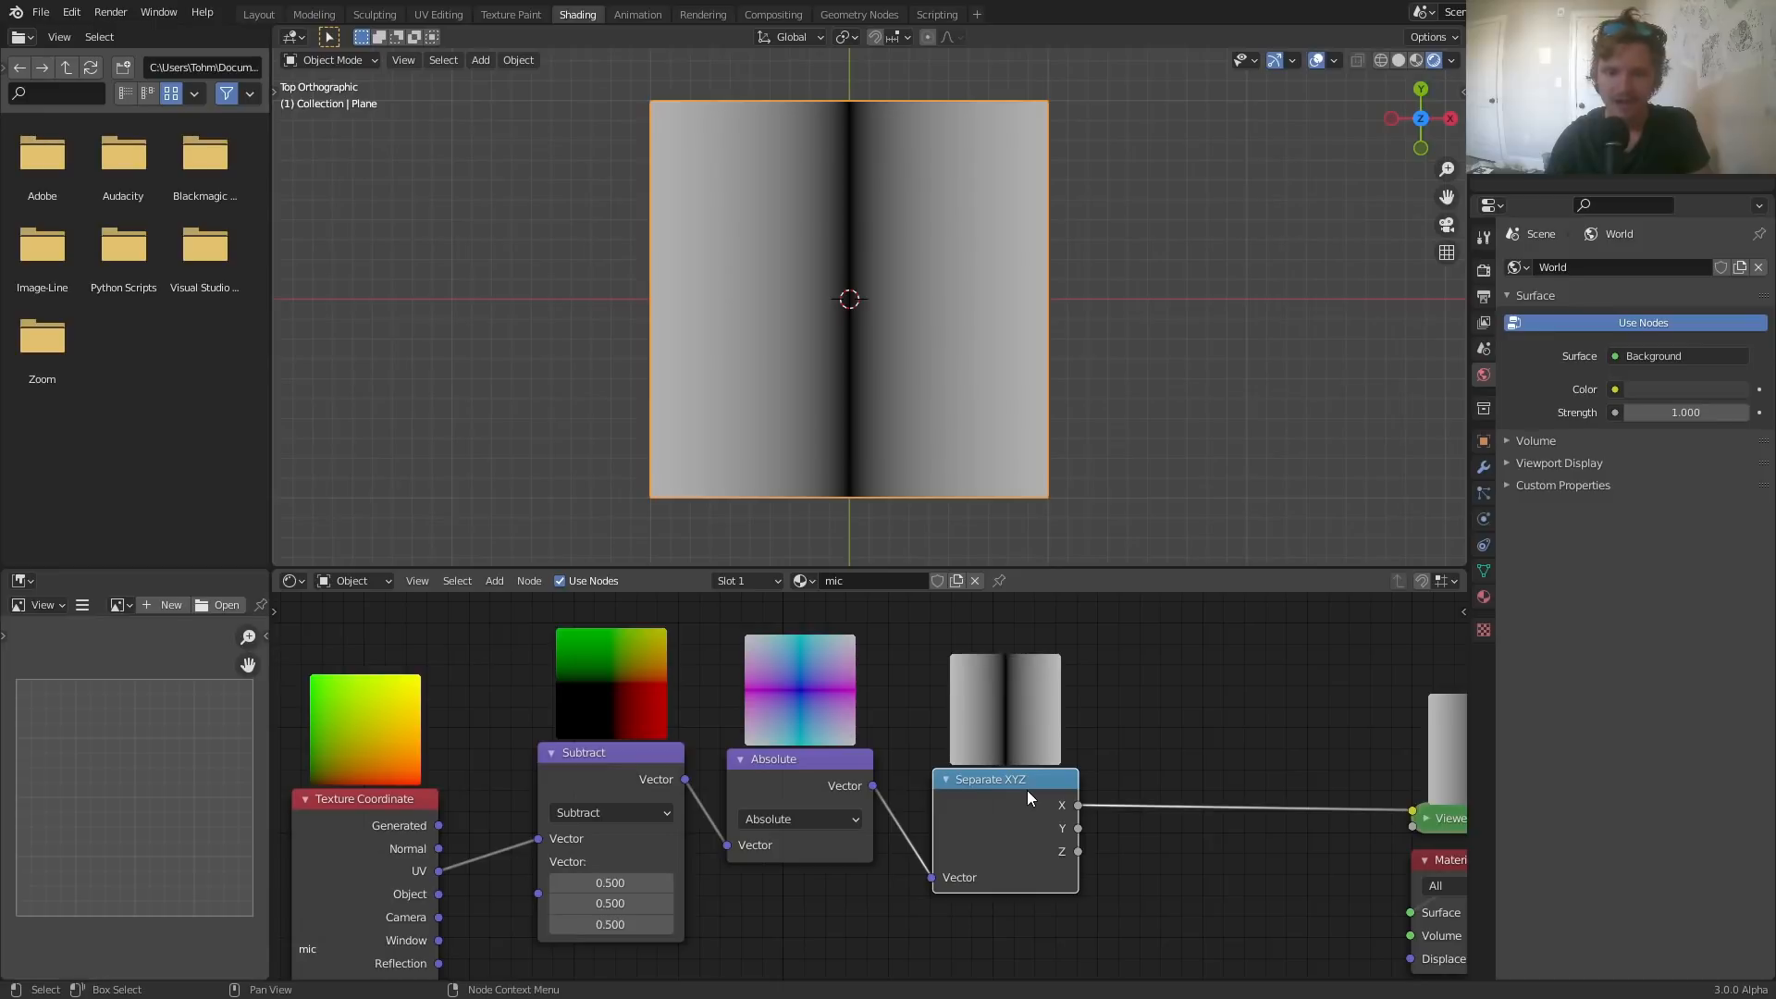
- Move the Viewer and Material Output nodes right to make room after Separate XYZ
middle_click_drag(1151, 772, 663, 763)
left_click_drag(1131, 898, 905, 806)
key("g")
left_click(1120, 806)
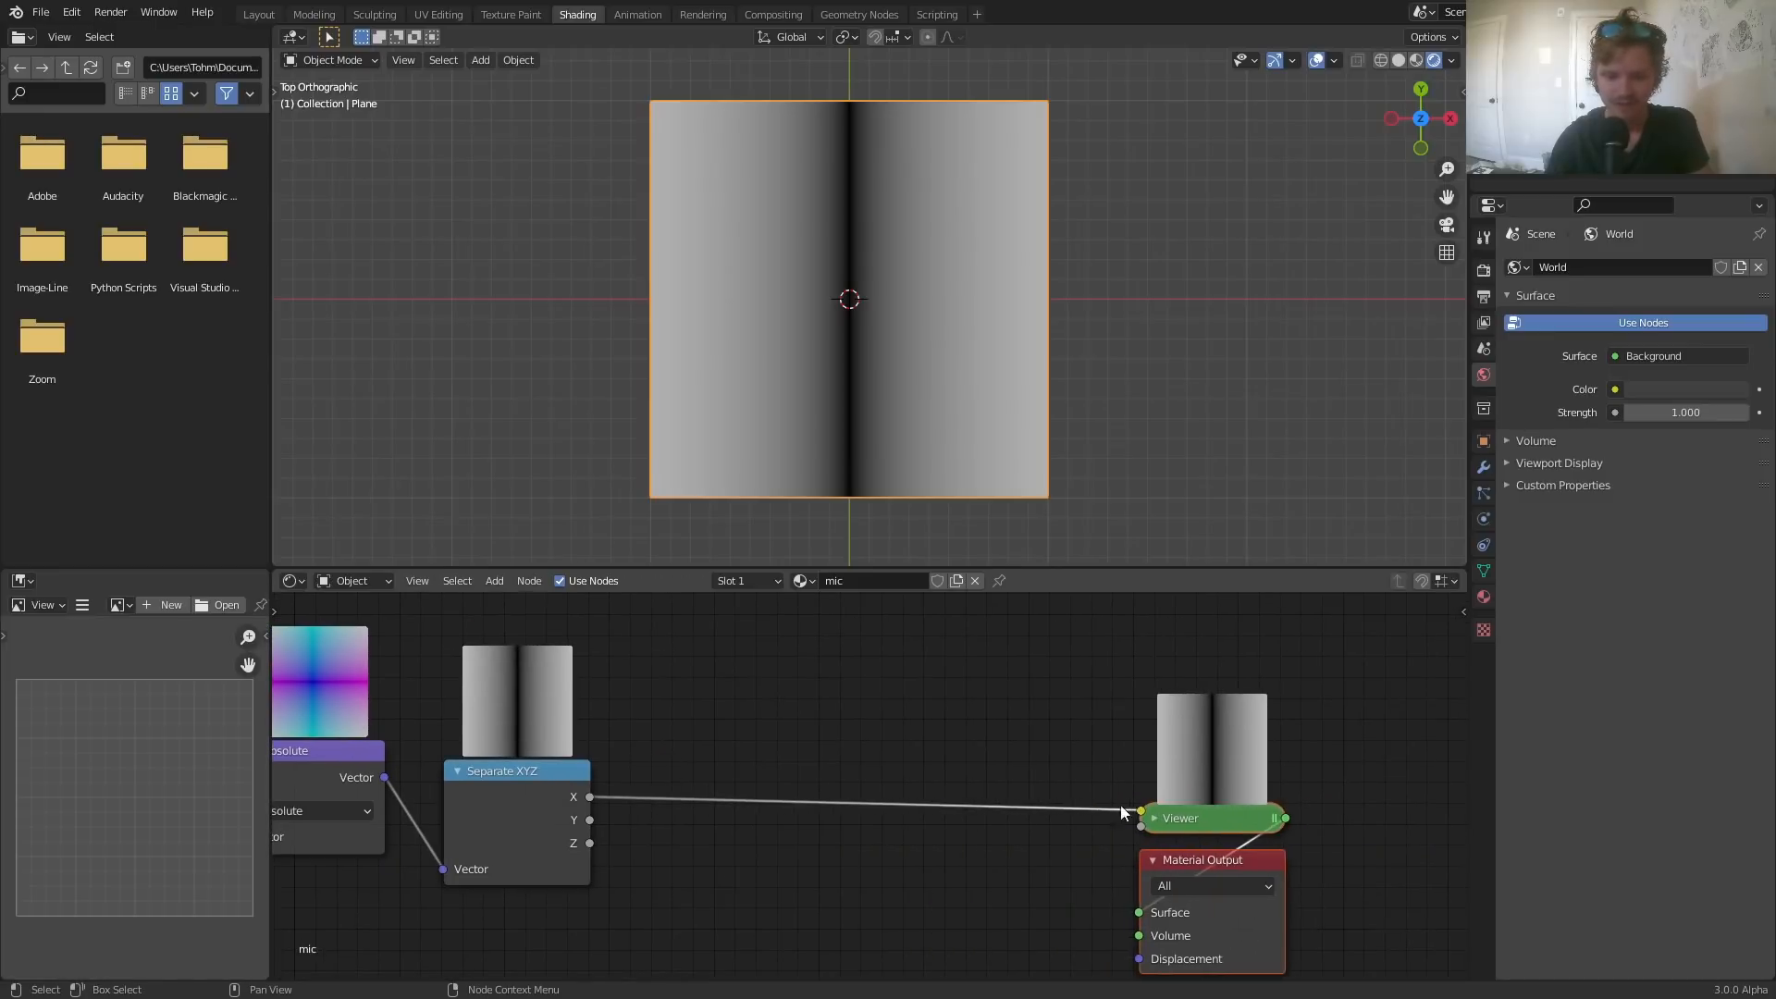
- Insert a Math node between the Separate XYZ X output and the Viewer, feed Y into its second value, and set it to Maximum
key("shift+a")
type("ma")
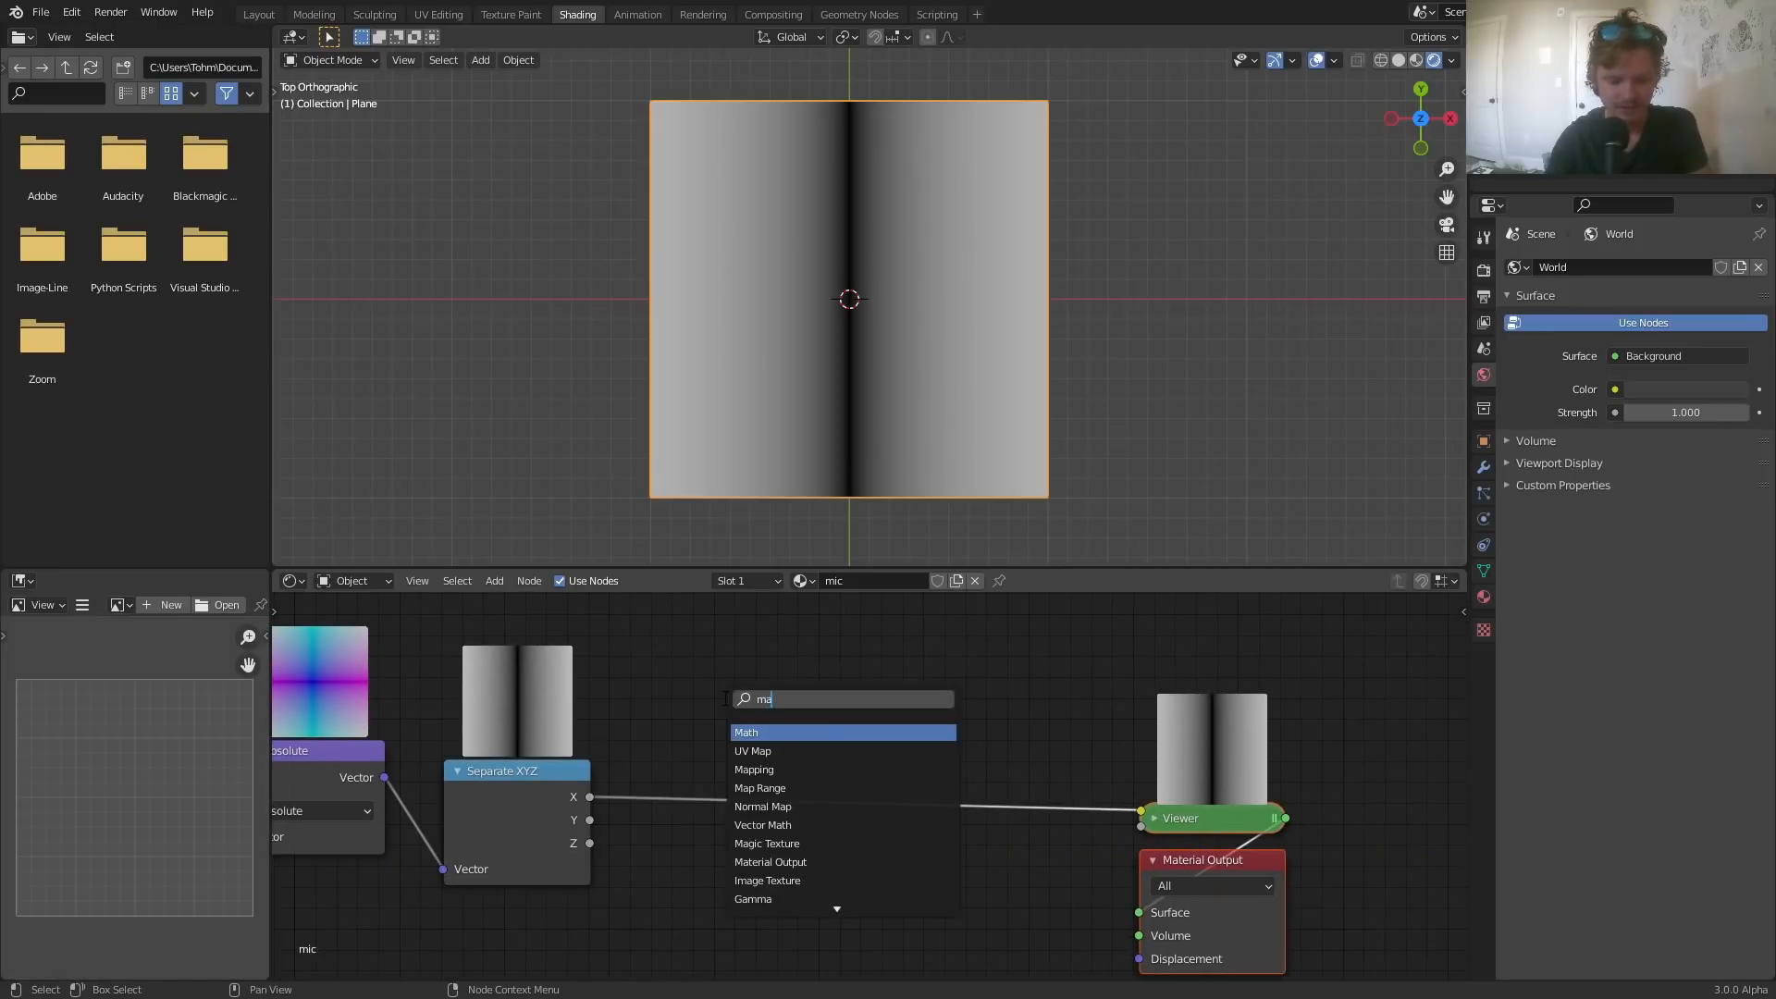
type("th")
key("Return")
left_click(752, 703)
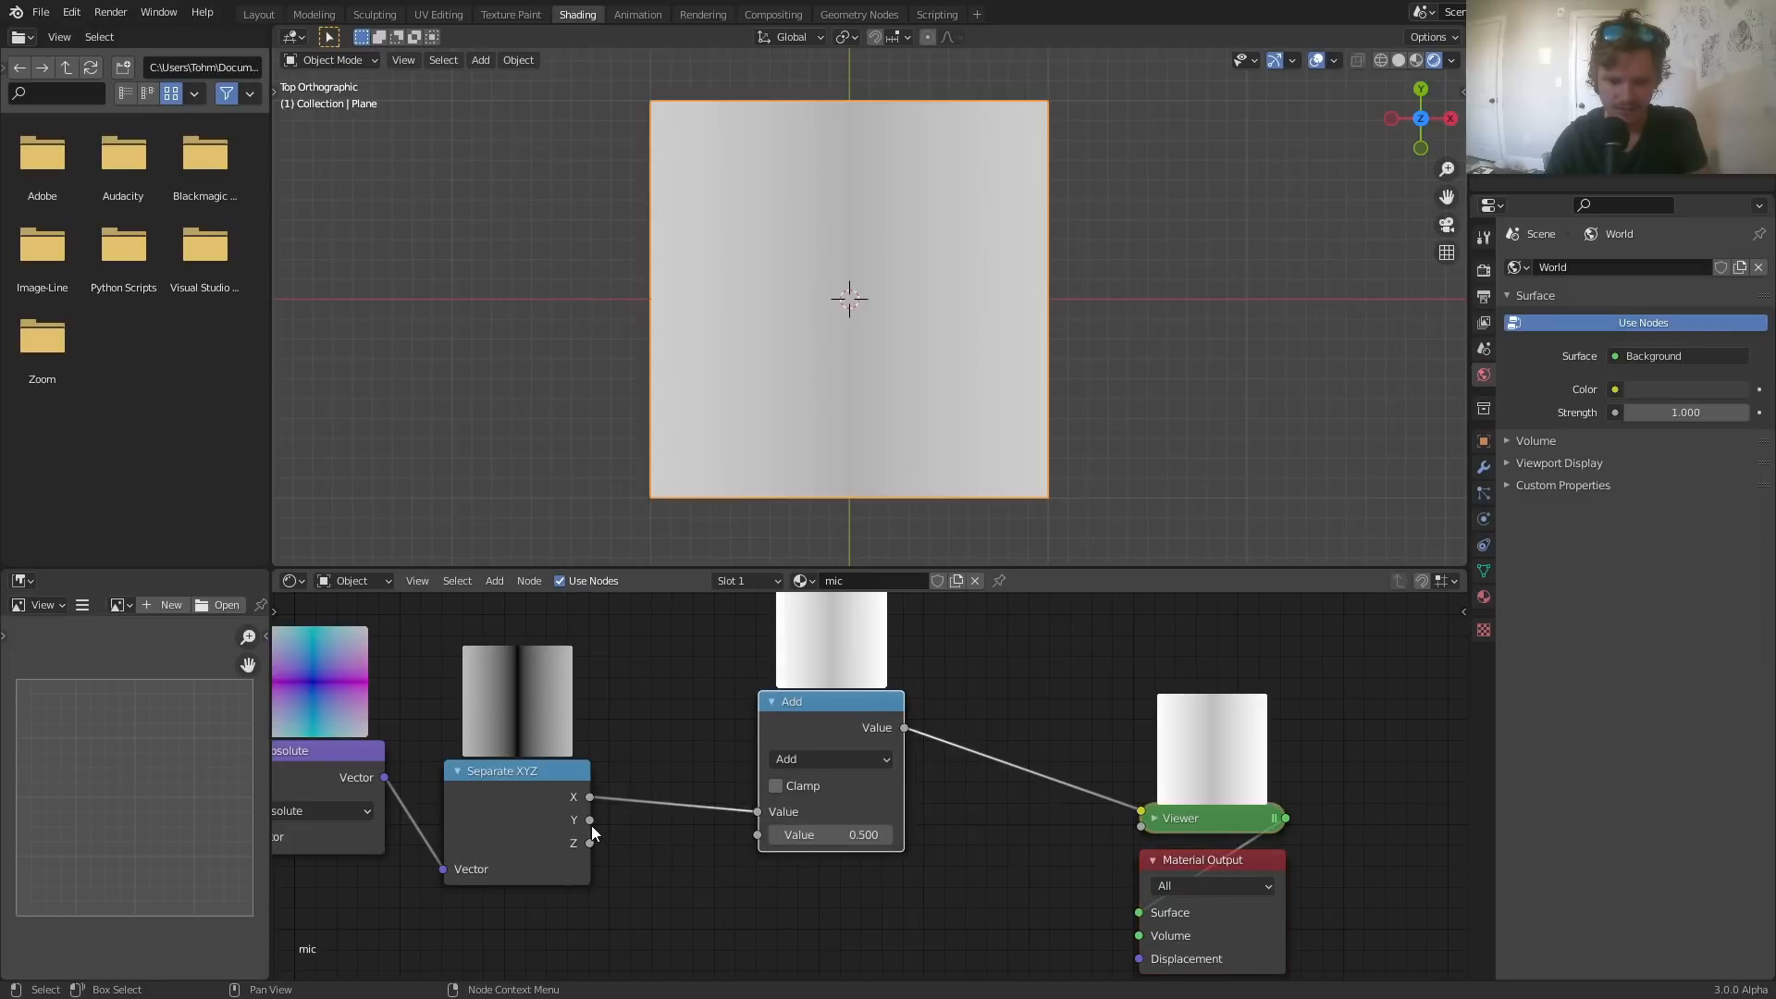
left_click_drag(591, 825, 760, 836)
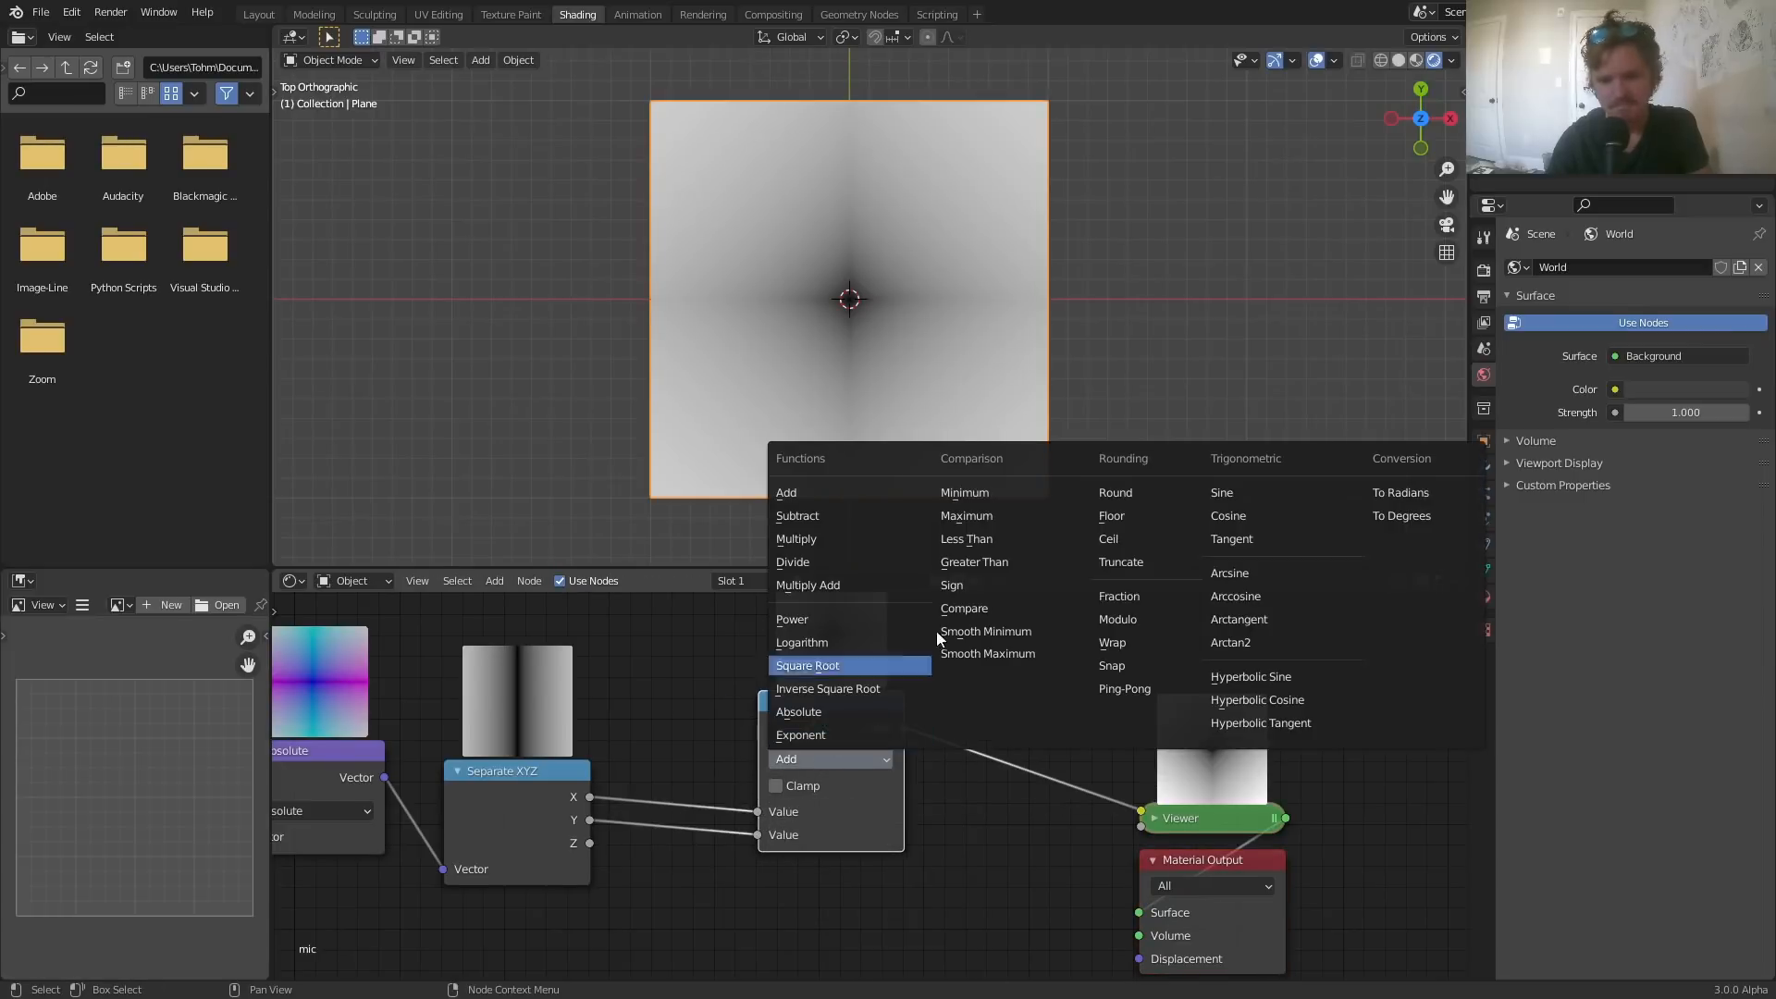
left_click(977, 514)
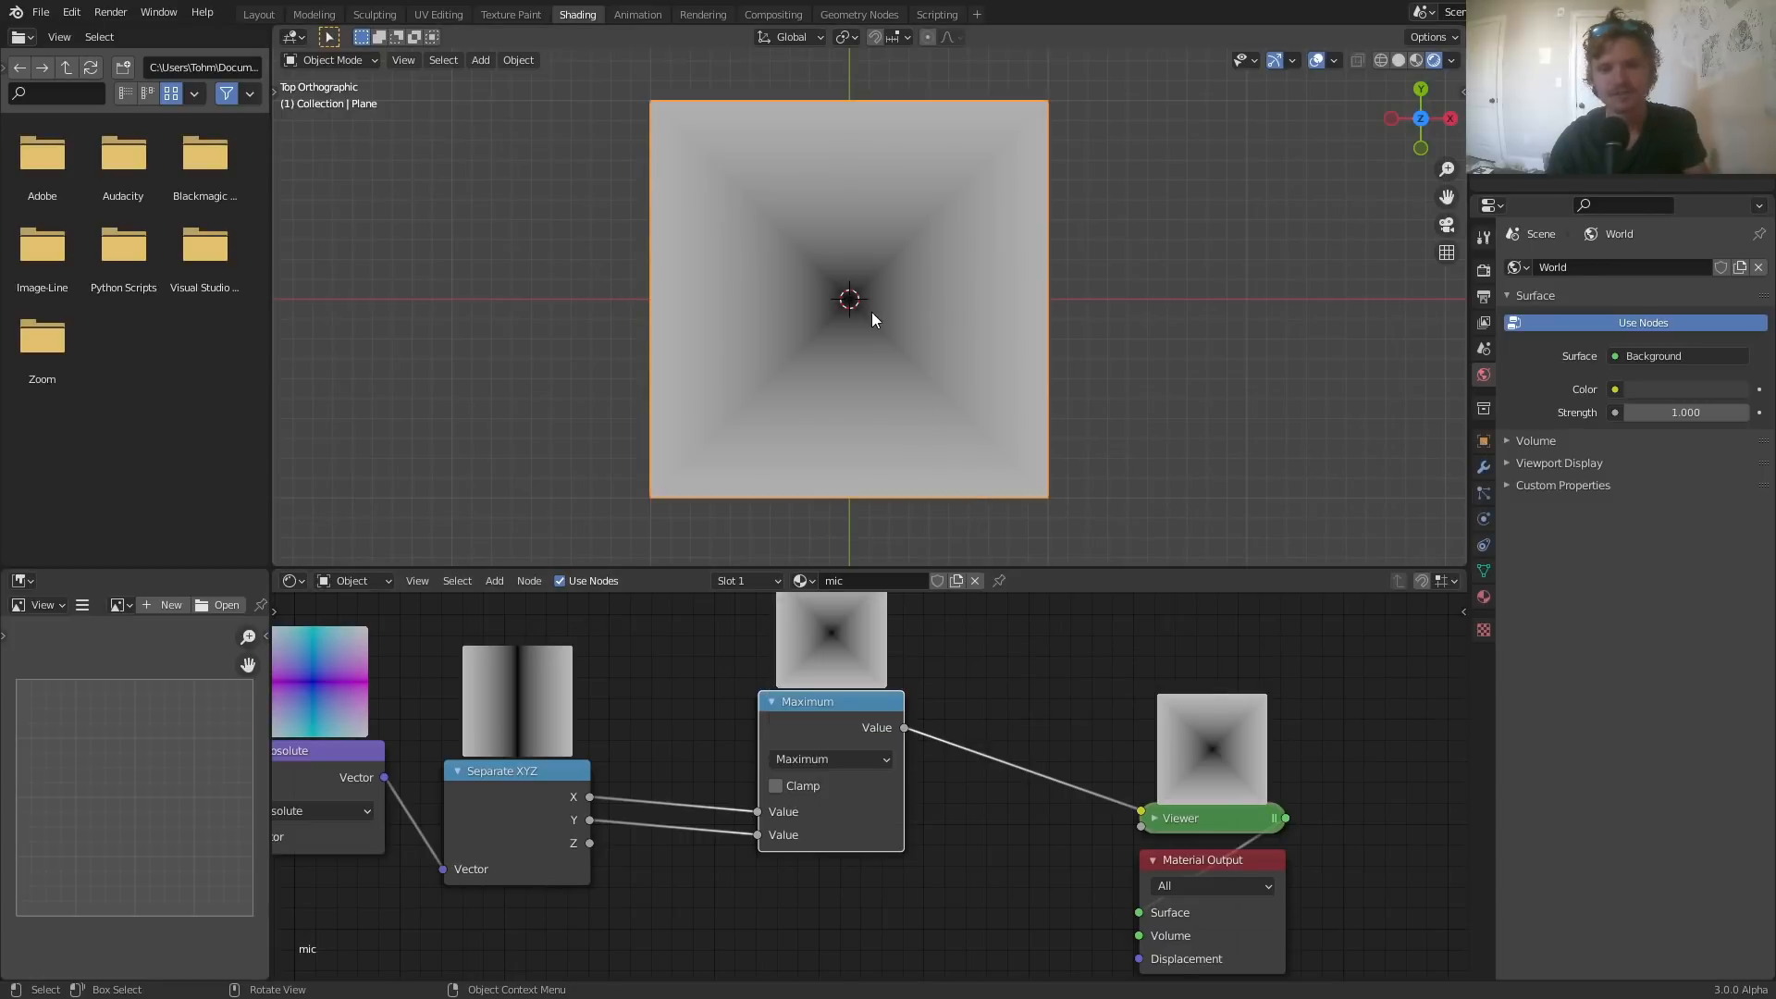
- Compare previews of the Separate XYZ X and Y outputs with the Maximum node's result on the plane
scroll(859, 273, "up", 1)
scroll(858, 273, "up", 3)
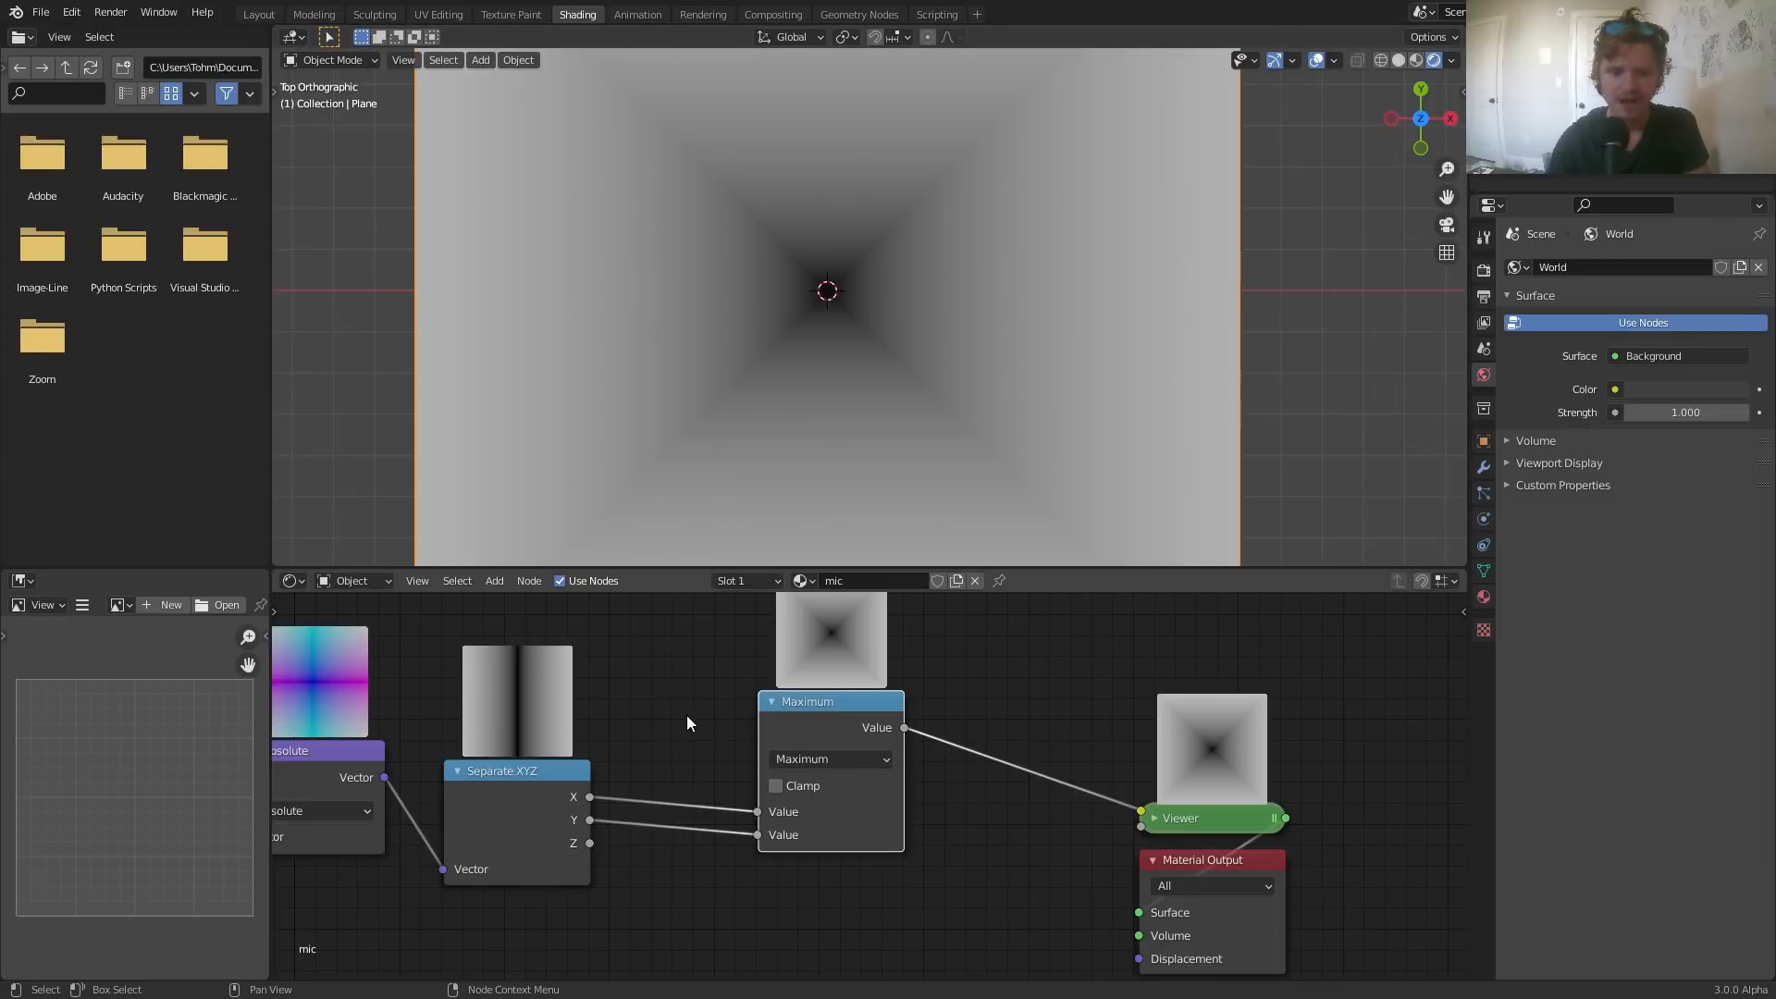
left_click(485, 790, "ctrl+shift")
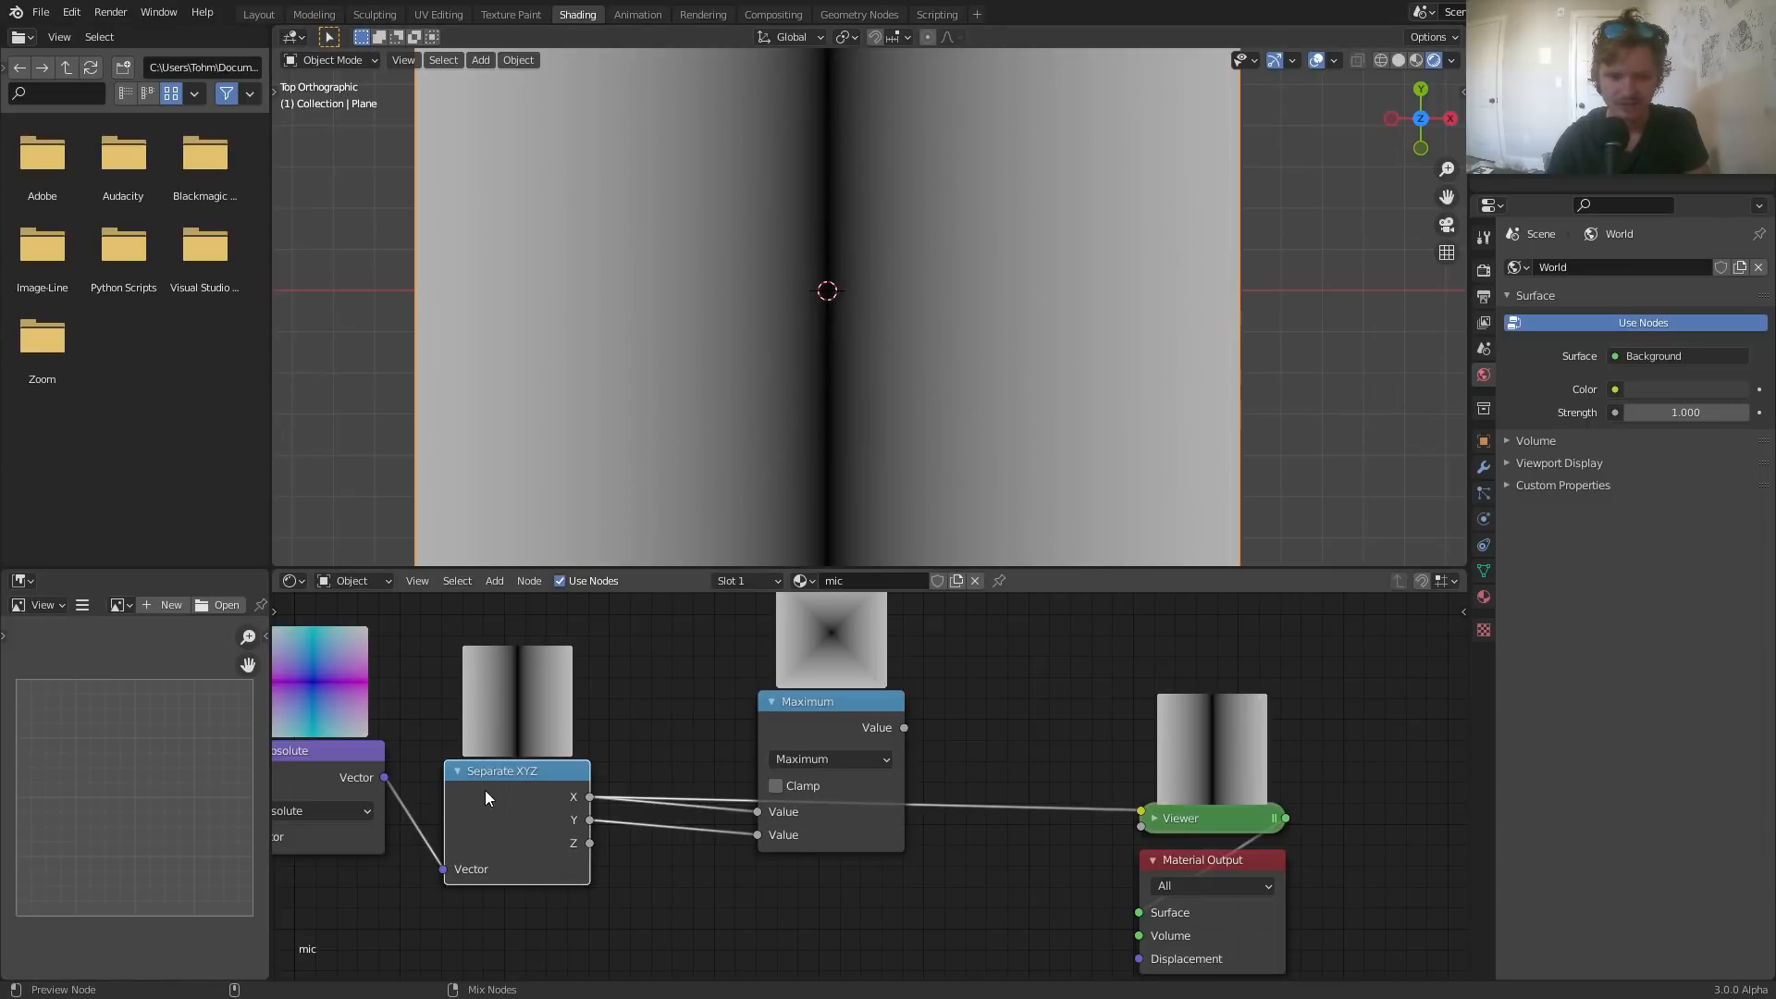
left_click(485, 790, "ctrl+shift")
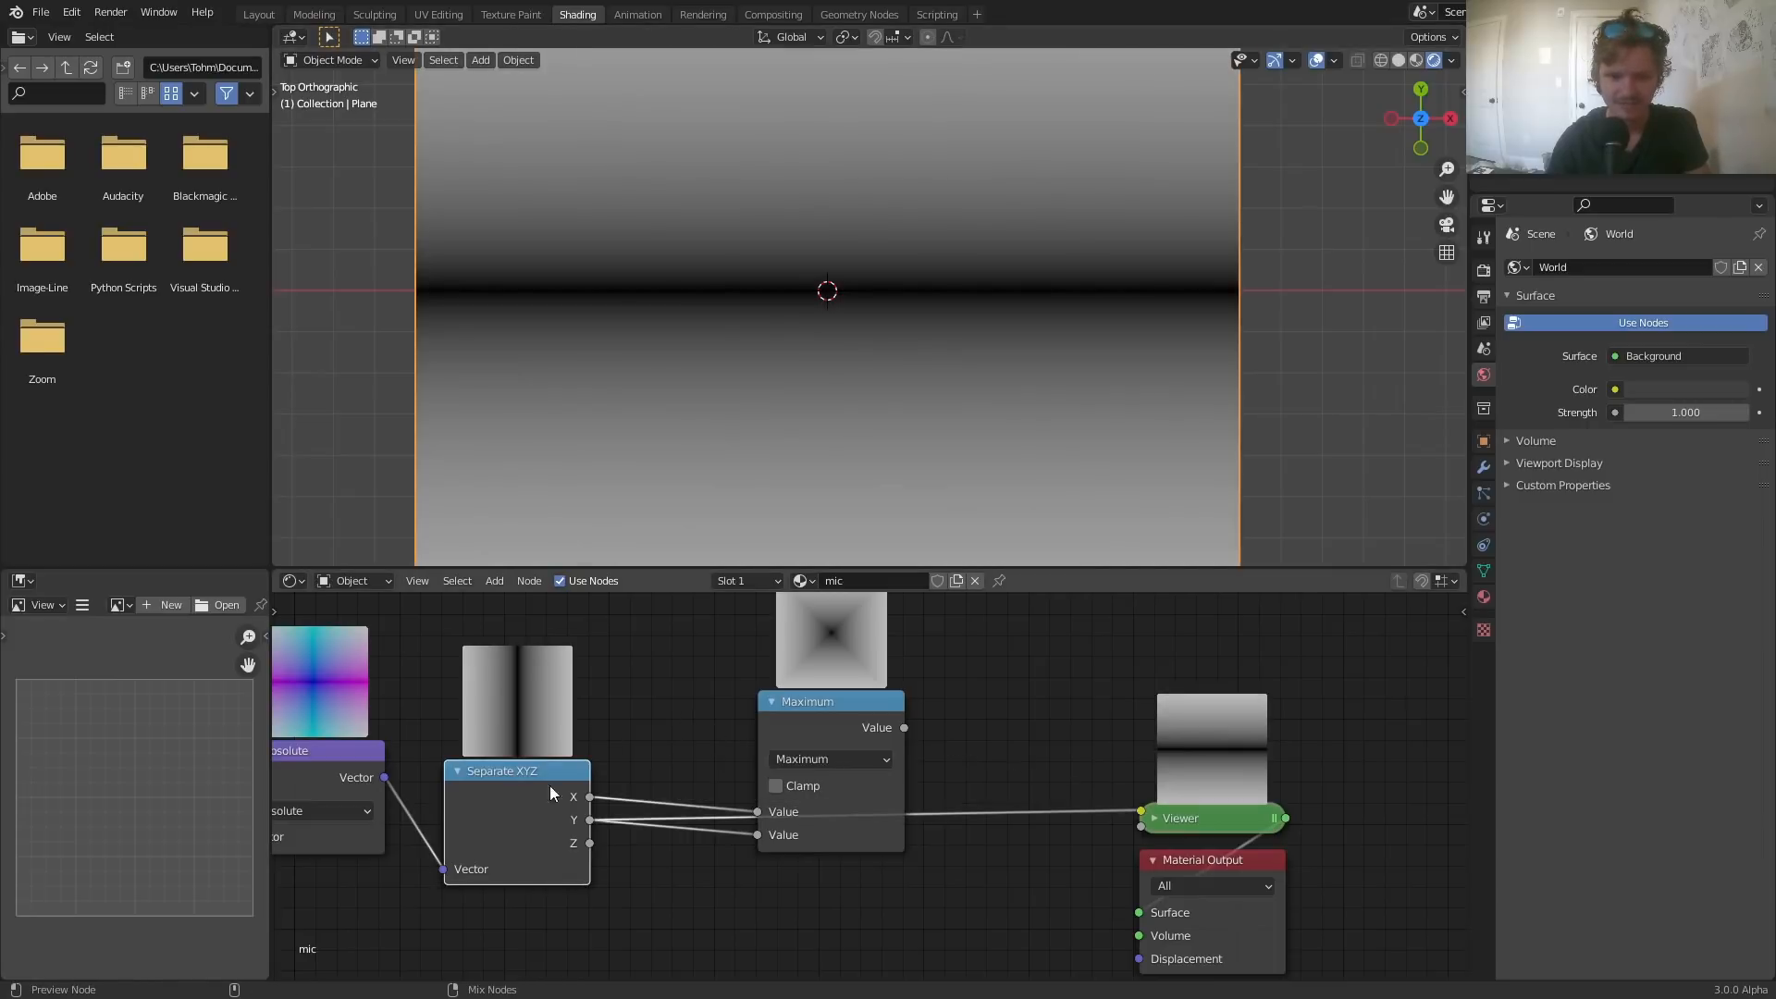
left_click(818, 711, "ctrl+shift")
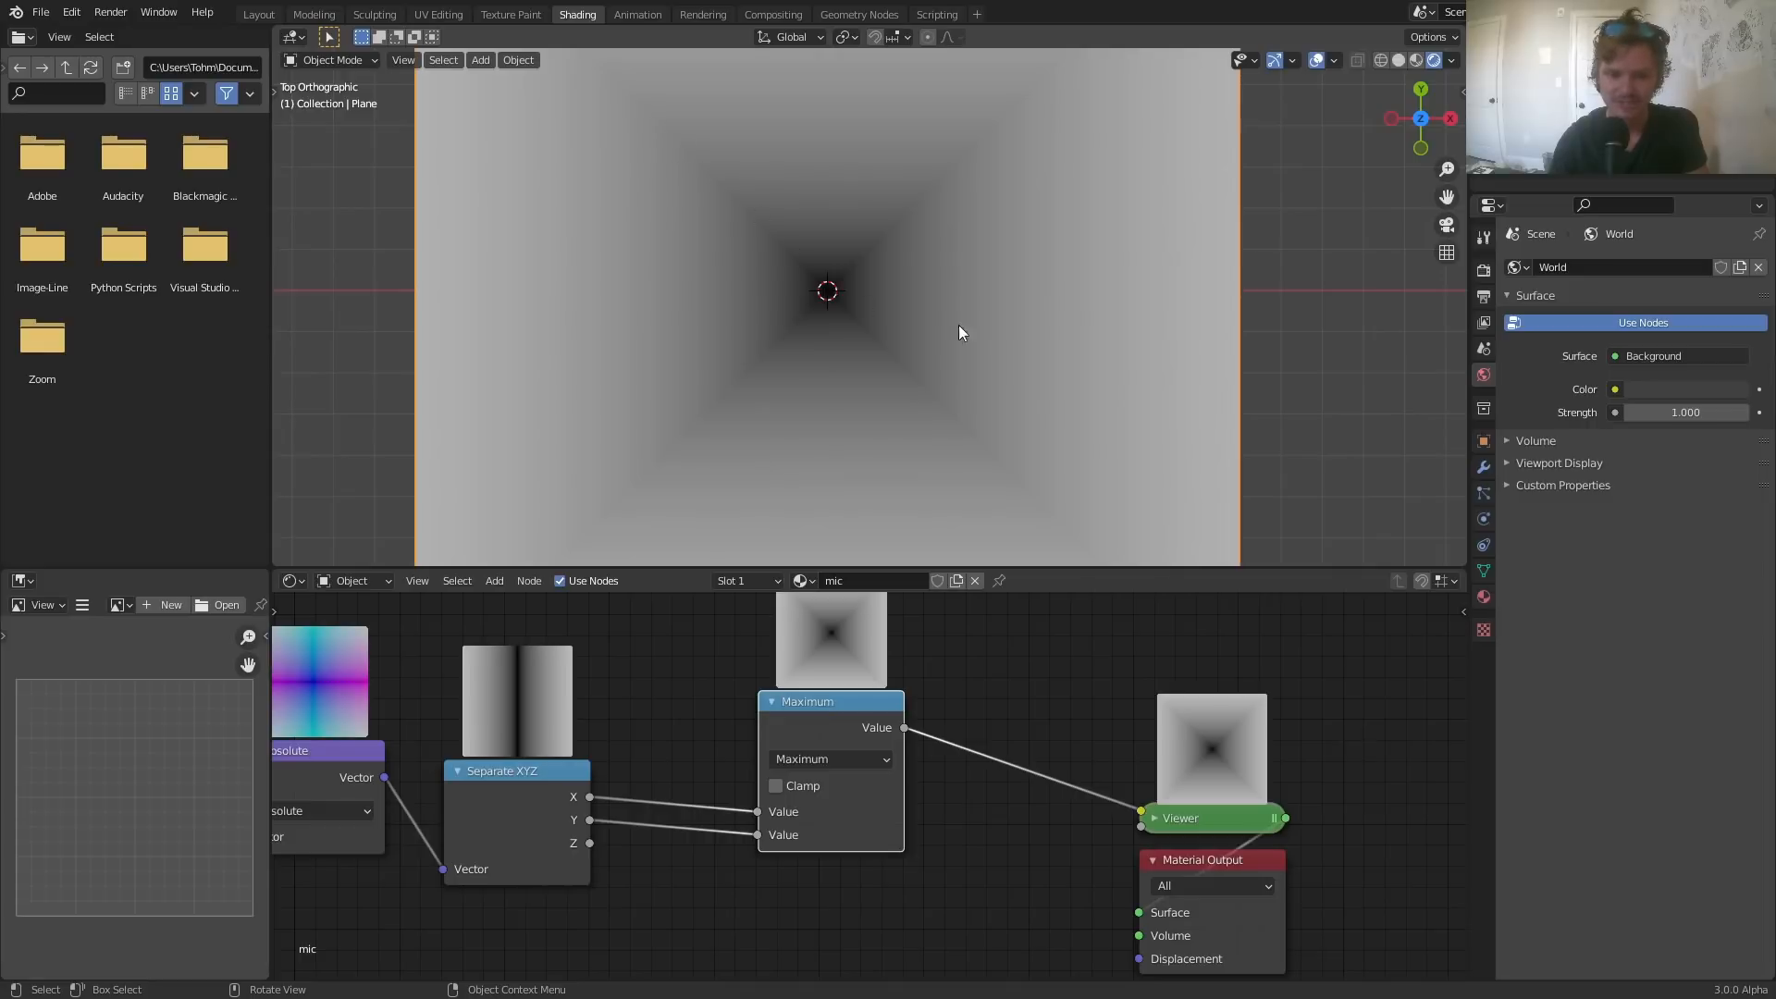
- Duplicate the Maximum node, insert the copy before the Viewer, and set it to Greater Than with a threshold of 0.190
left_click_drag(853, 709, 779, 694)
key("shift+d")
left_click(1011, 669)
left_click(933, 726)
key("g")
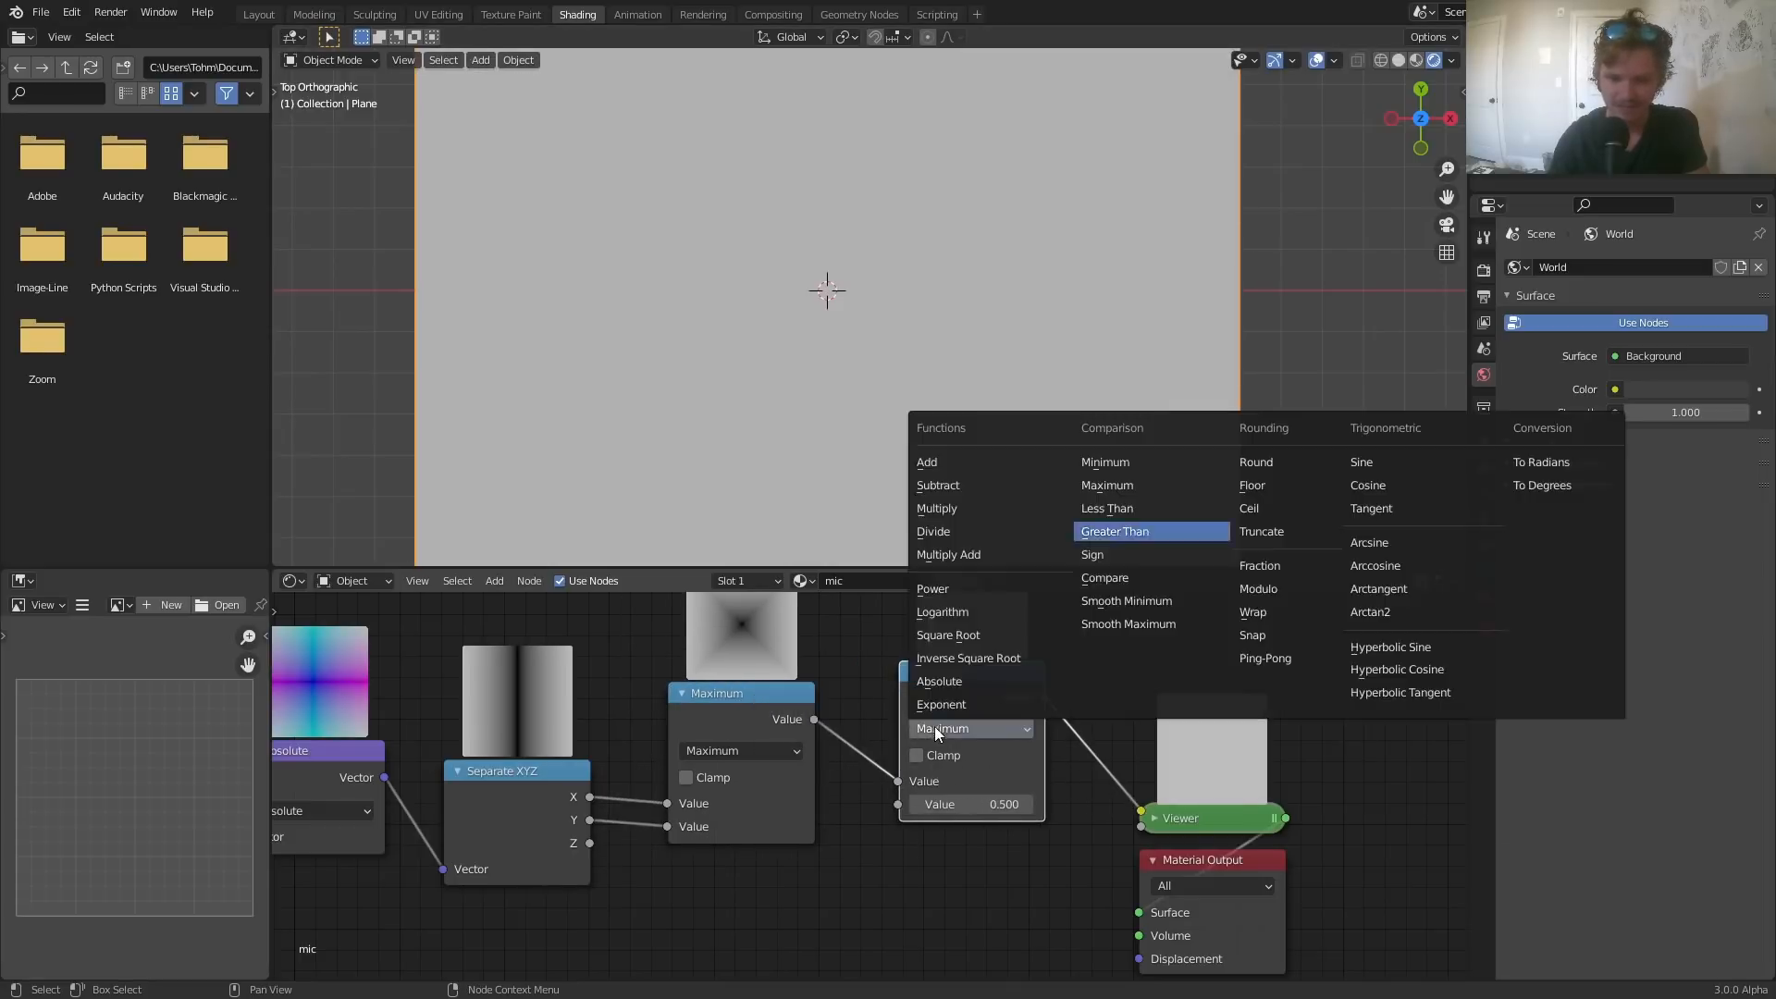
mouse_move(991, 807)
left_mouse_down("shift")
mouse_move(934, 804)
mouse_move(991, 804)
left_mouse_up("shift")
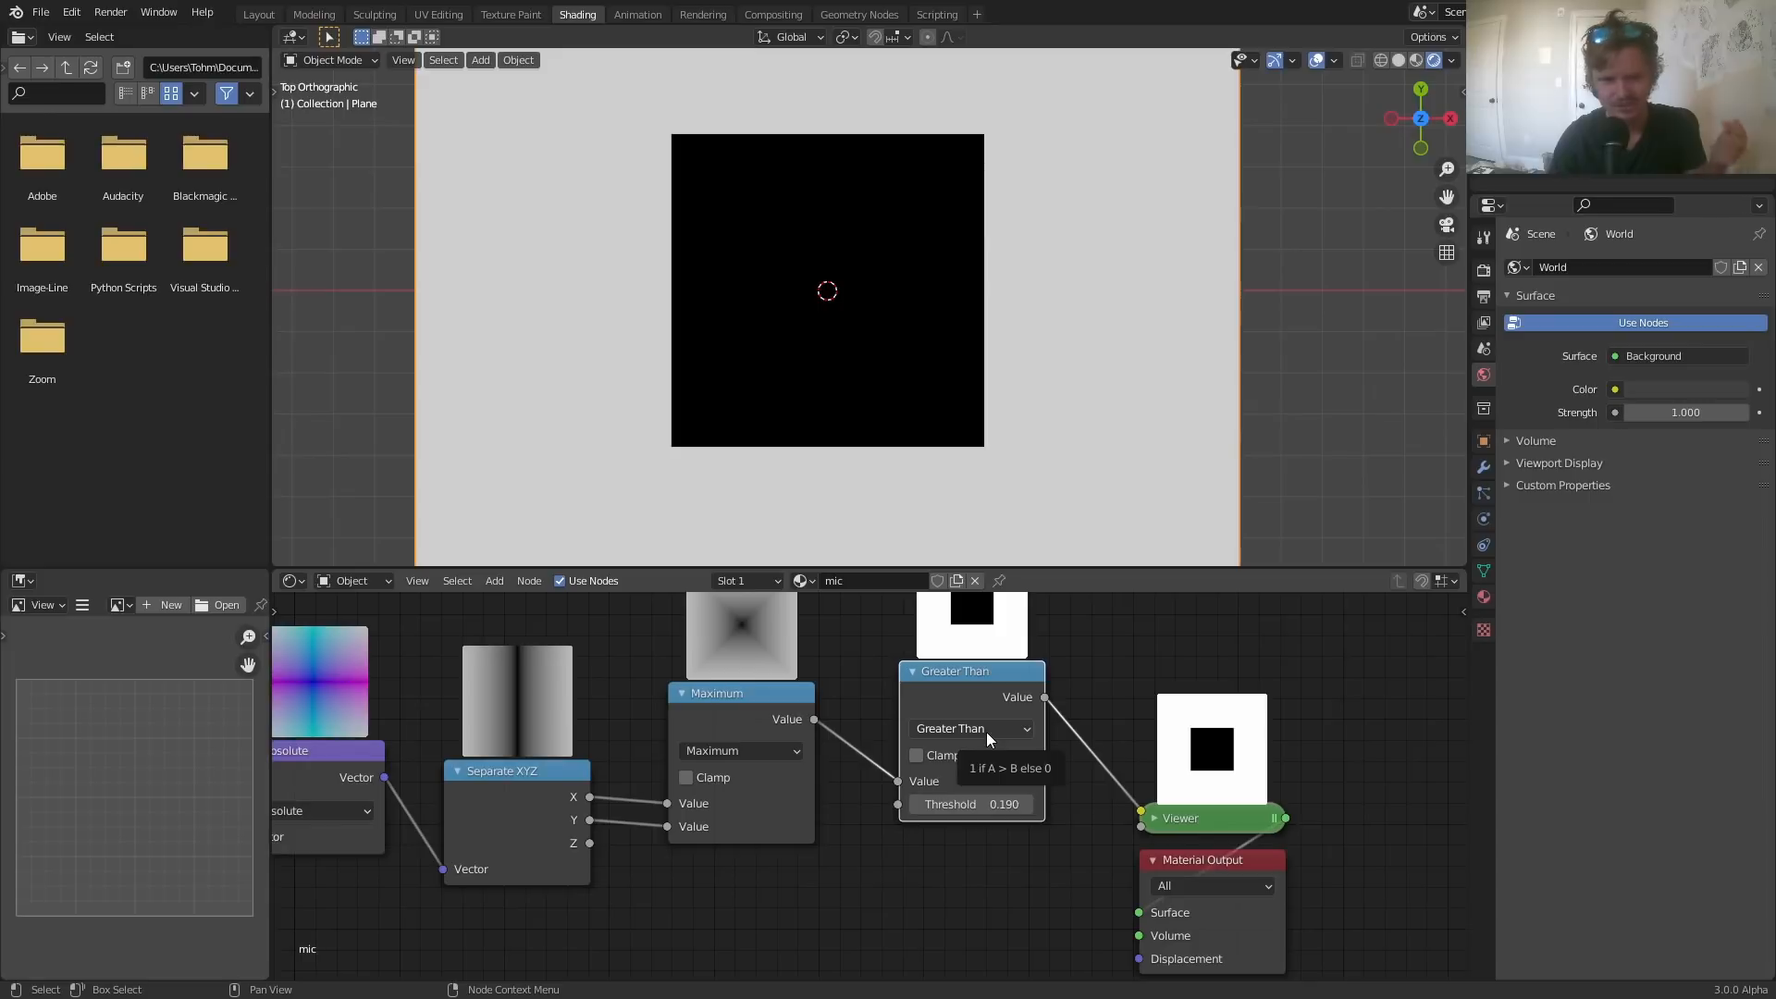
- Change the Maximum node to Smooth Maximum with a Distance of 0.130
left_click(745, 751)
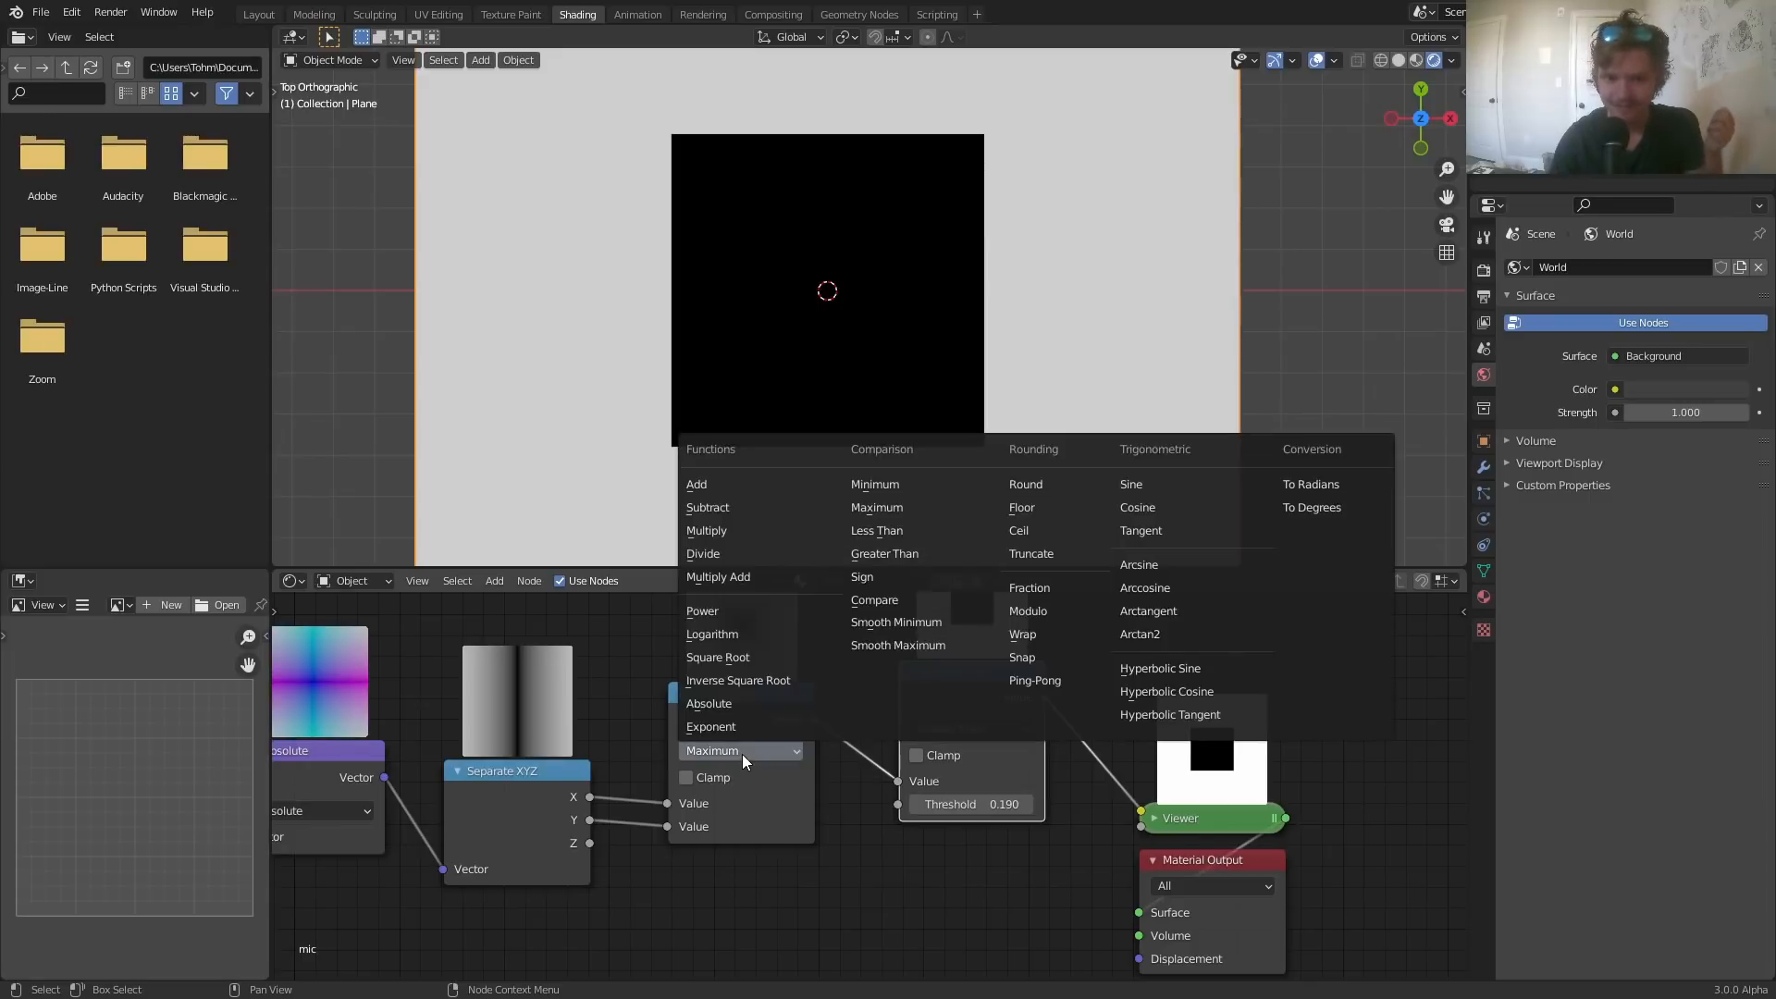
left_click(918, 648)
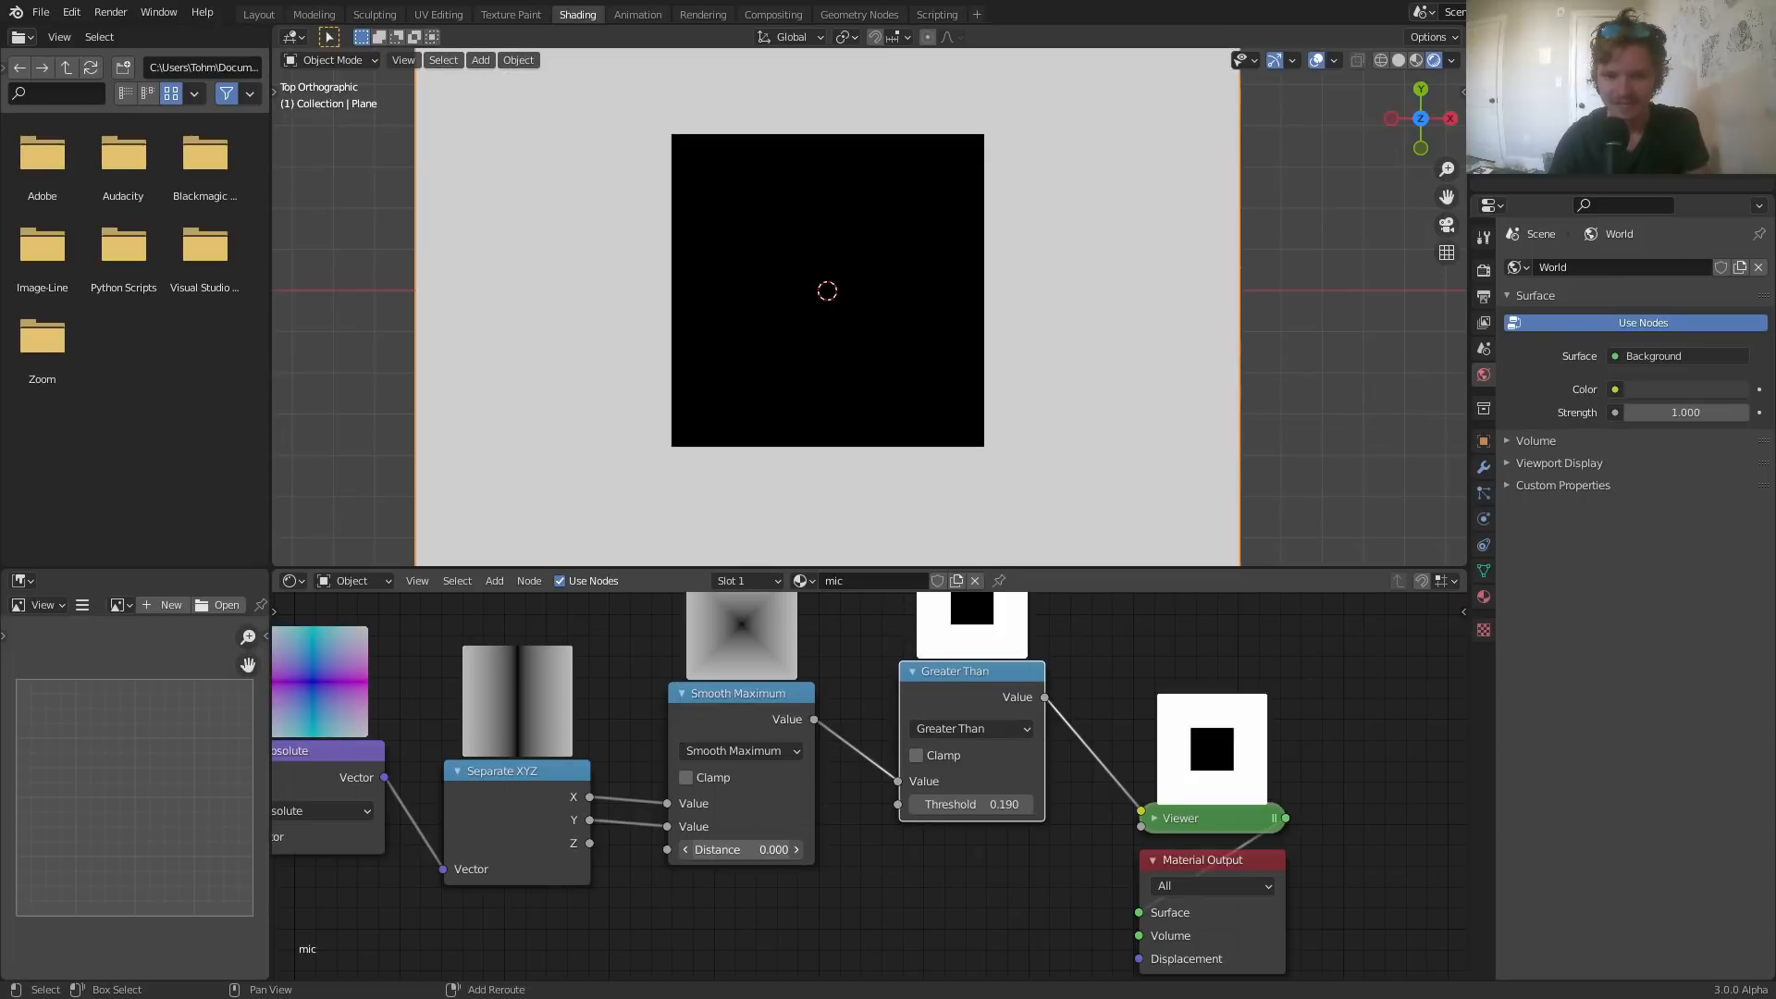
mouse_move(740, 849)
left_mouse_down()
mouse_move(860, 849)
mouse_move(743, 849)
left_mouse_up()
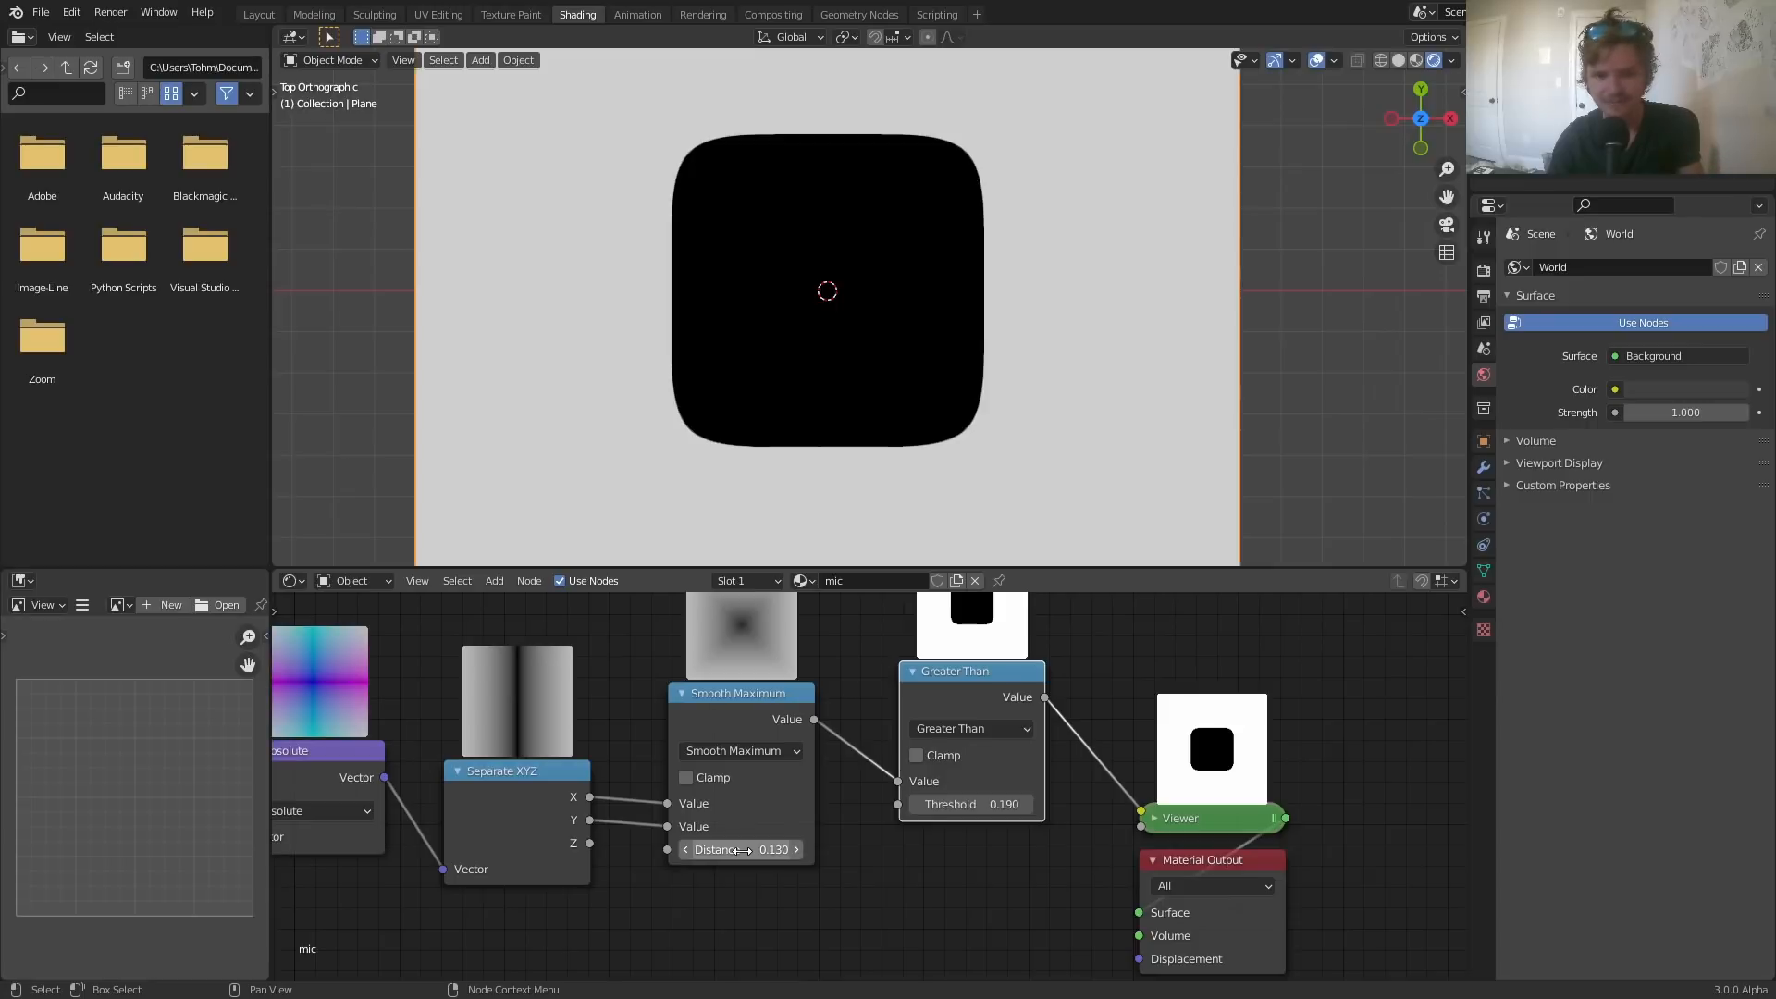
- Reset the Smooth Maximum node's Distance to 0
left_click(743, 849)
type("0")
key("Return")
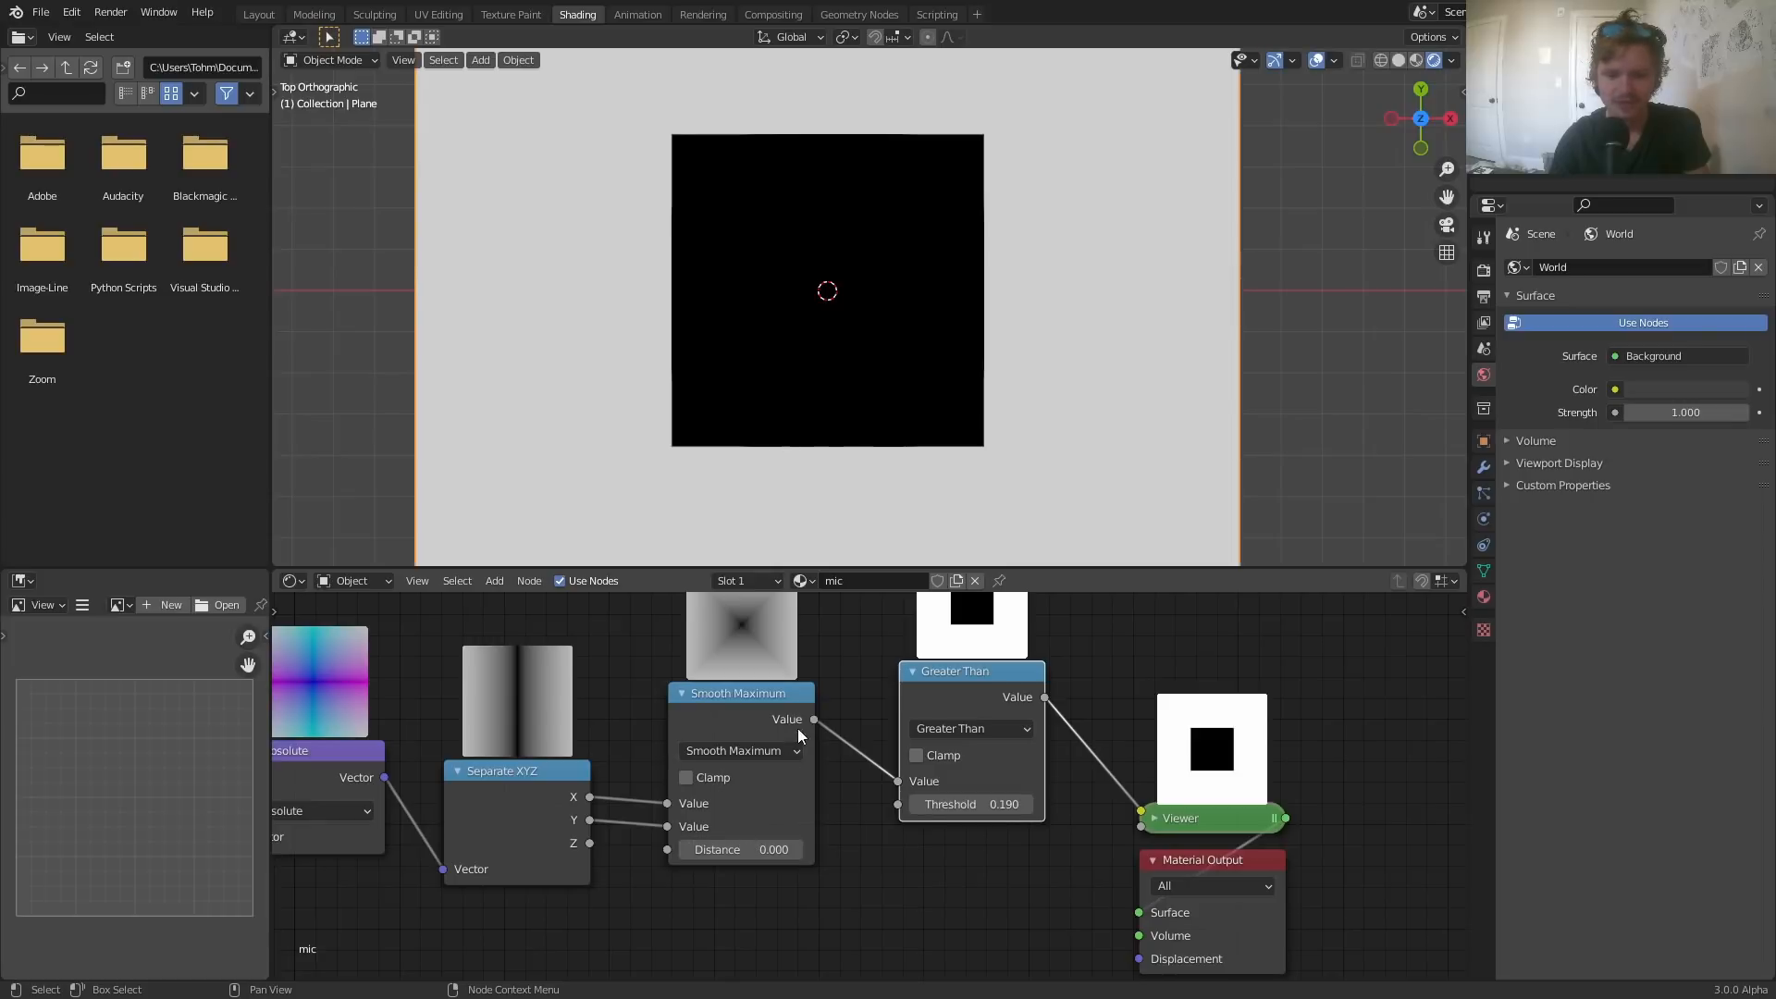
- Mute and unmute the Greater Than node to compare the underlying gradient with the thresholded square
left_click(759, 719)
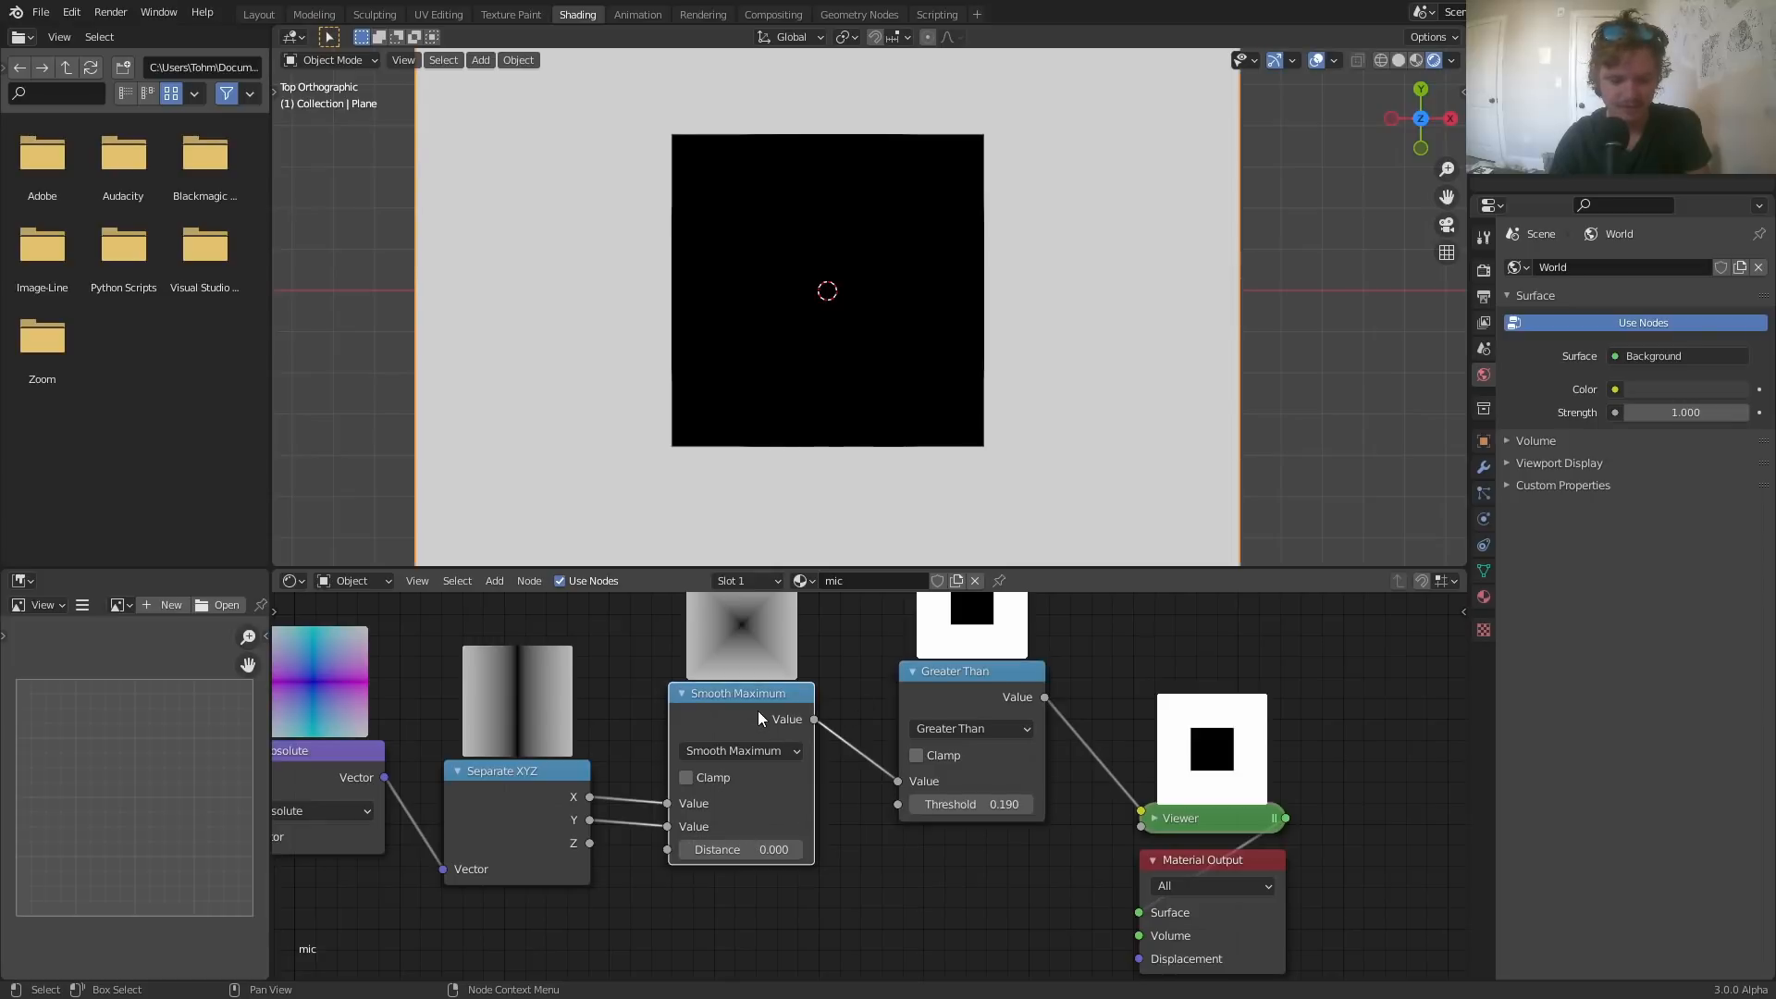
left_click(947, 676)
key("m")
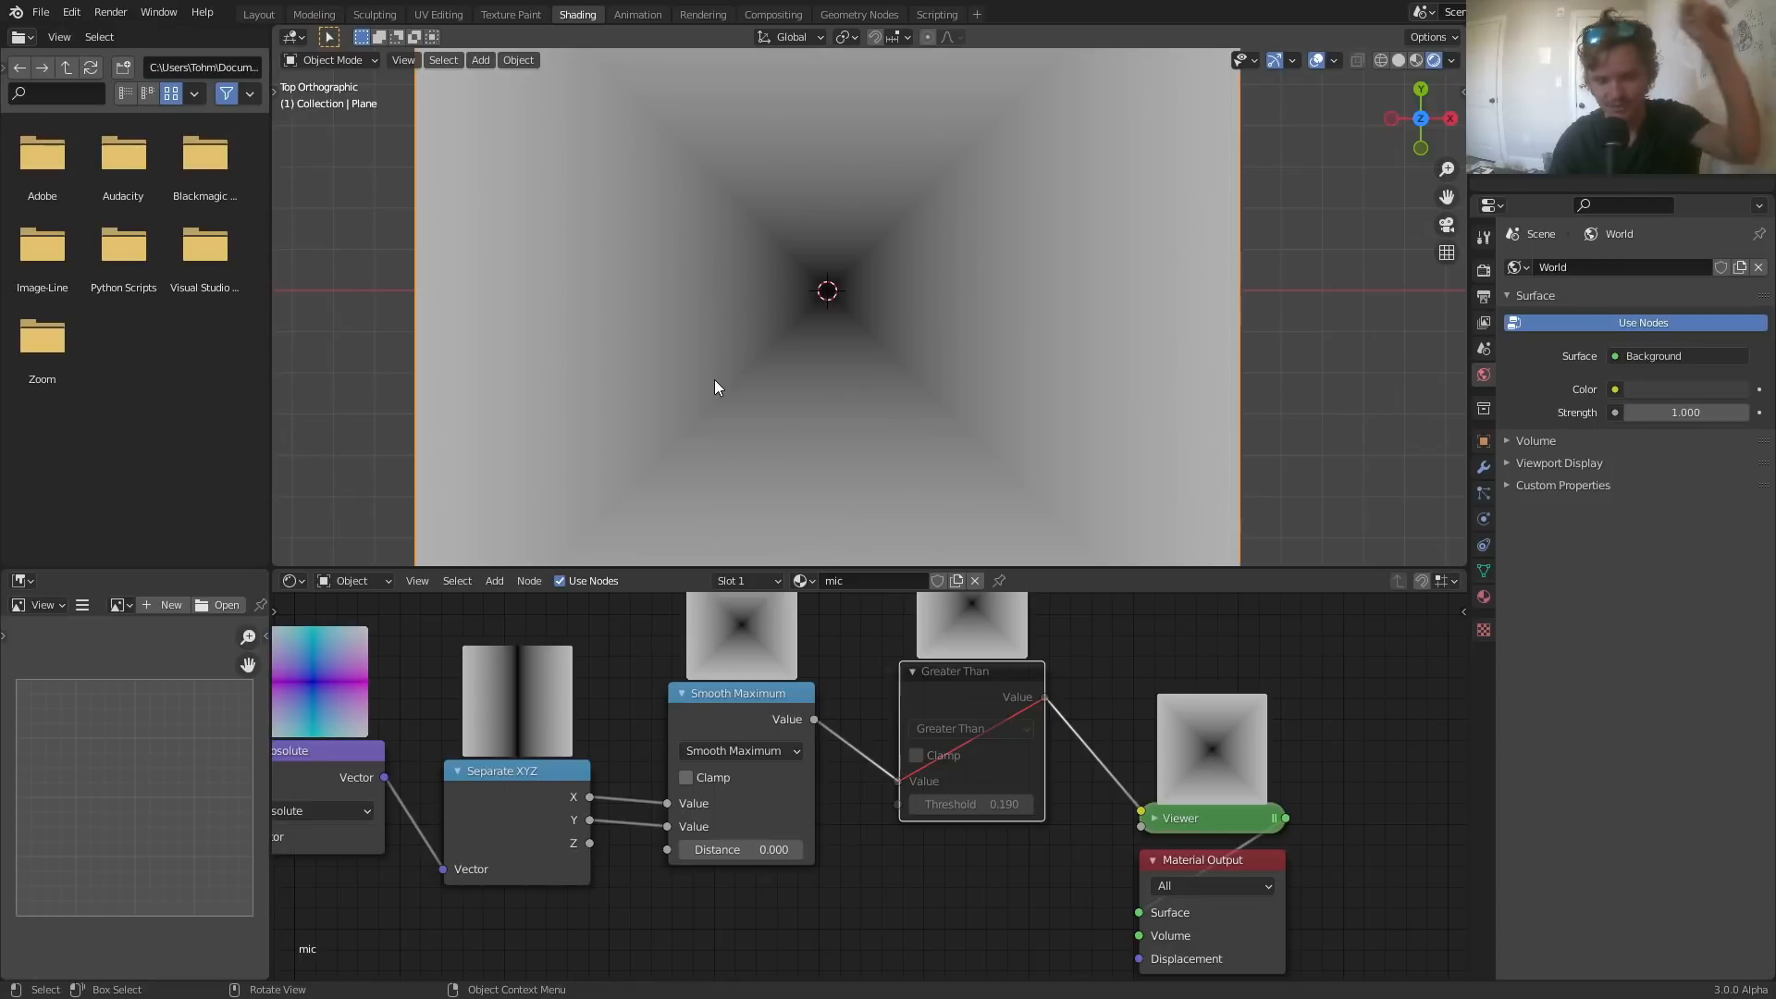
key("m")
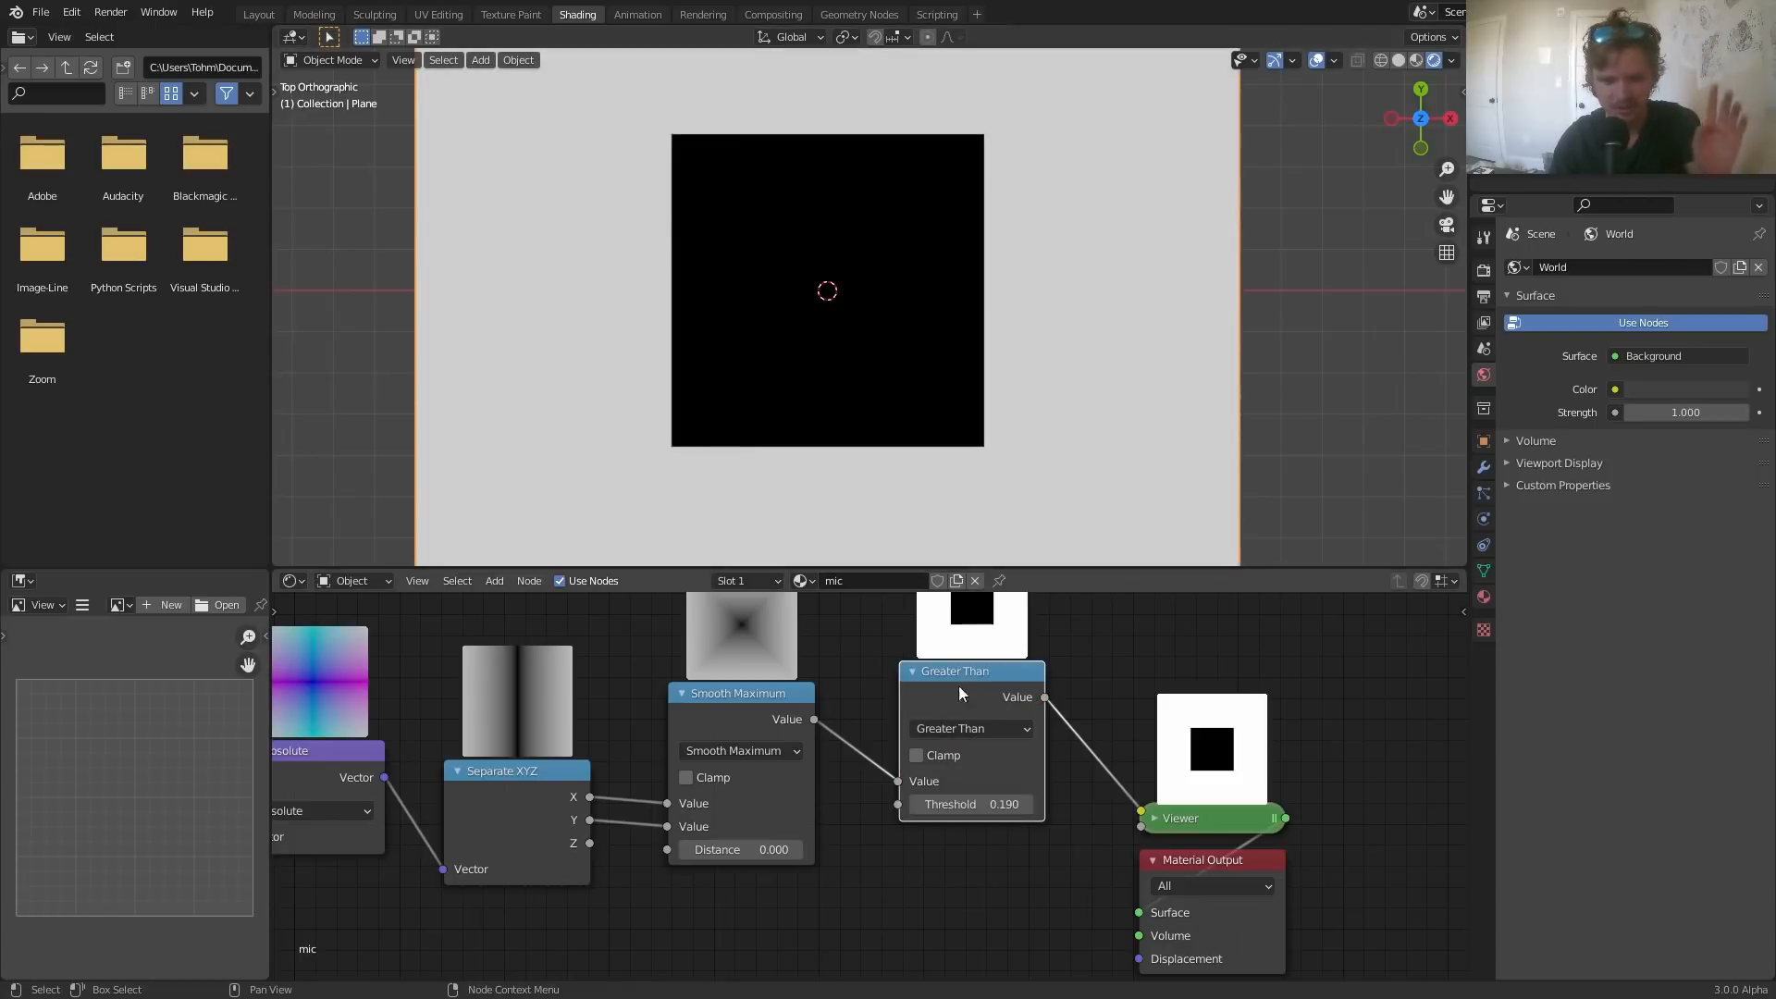
- Round the square's corners by raising the Smooth Maximum Distance to 0.090 and further to 0.240
left_click_drag(740, 849, 754, 849)
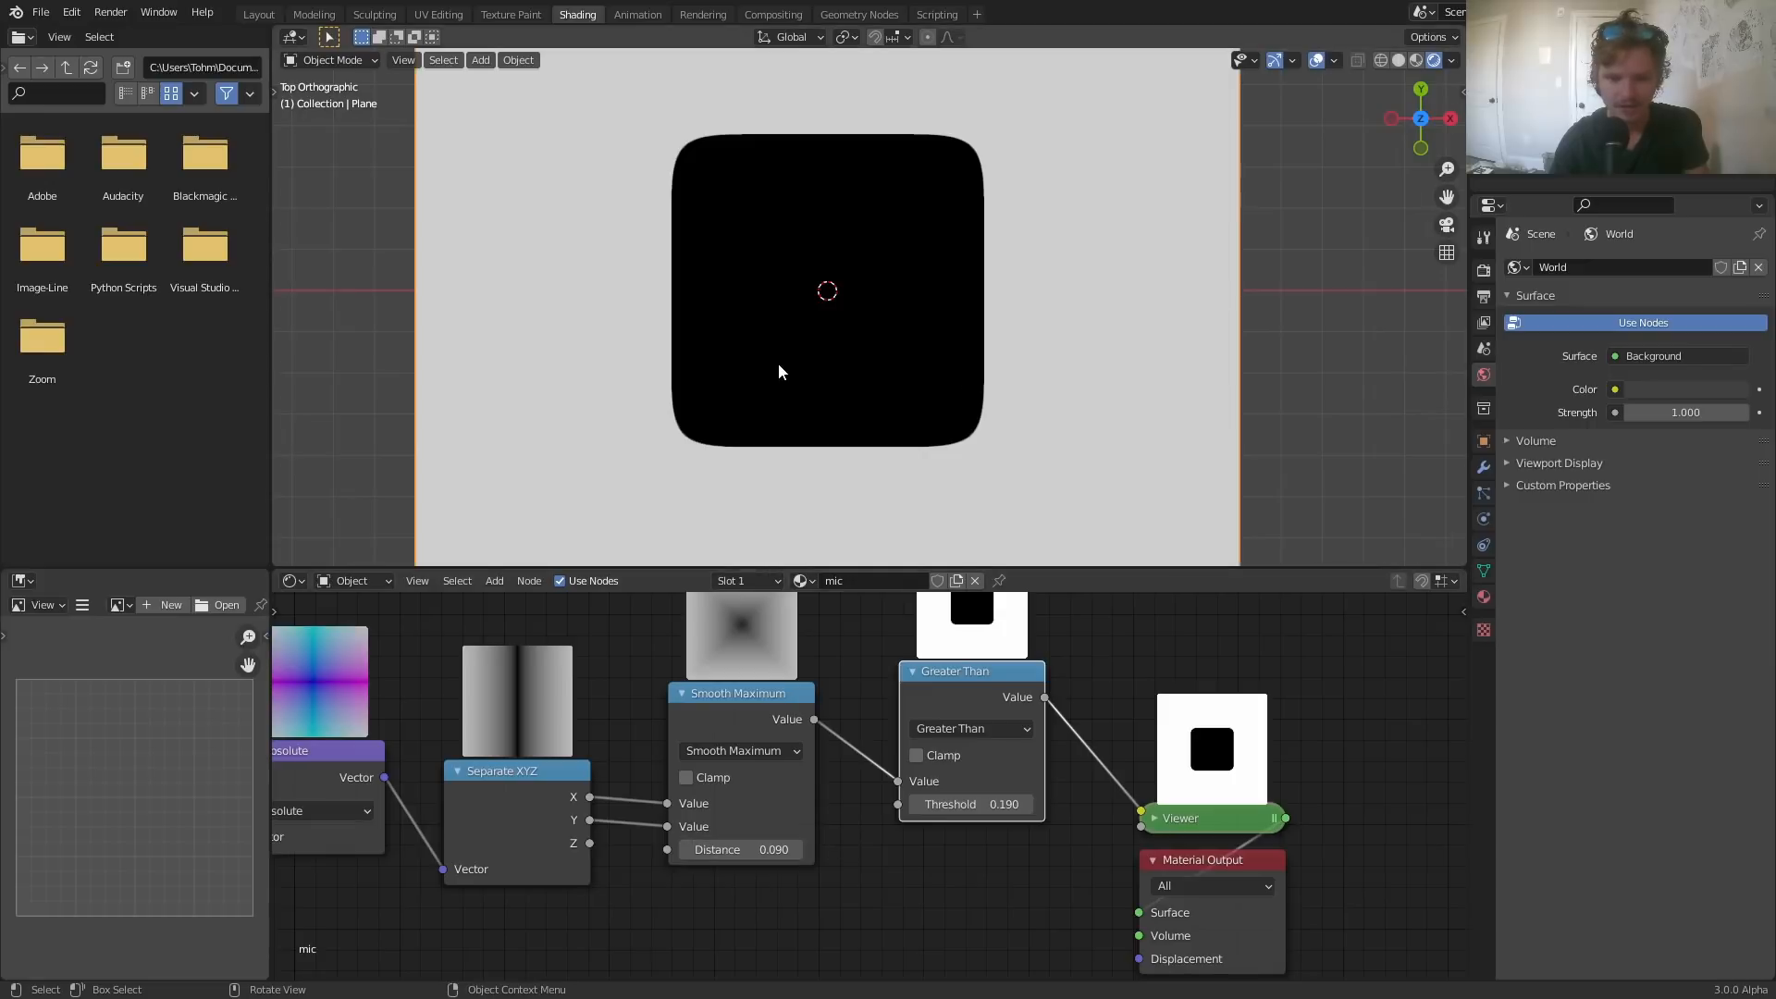
scroll(794, 425, "down", 4)
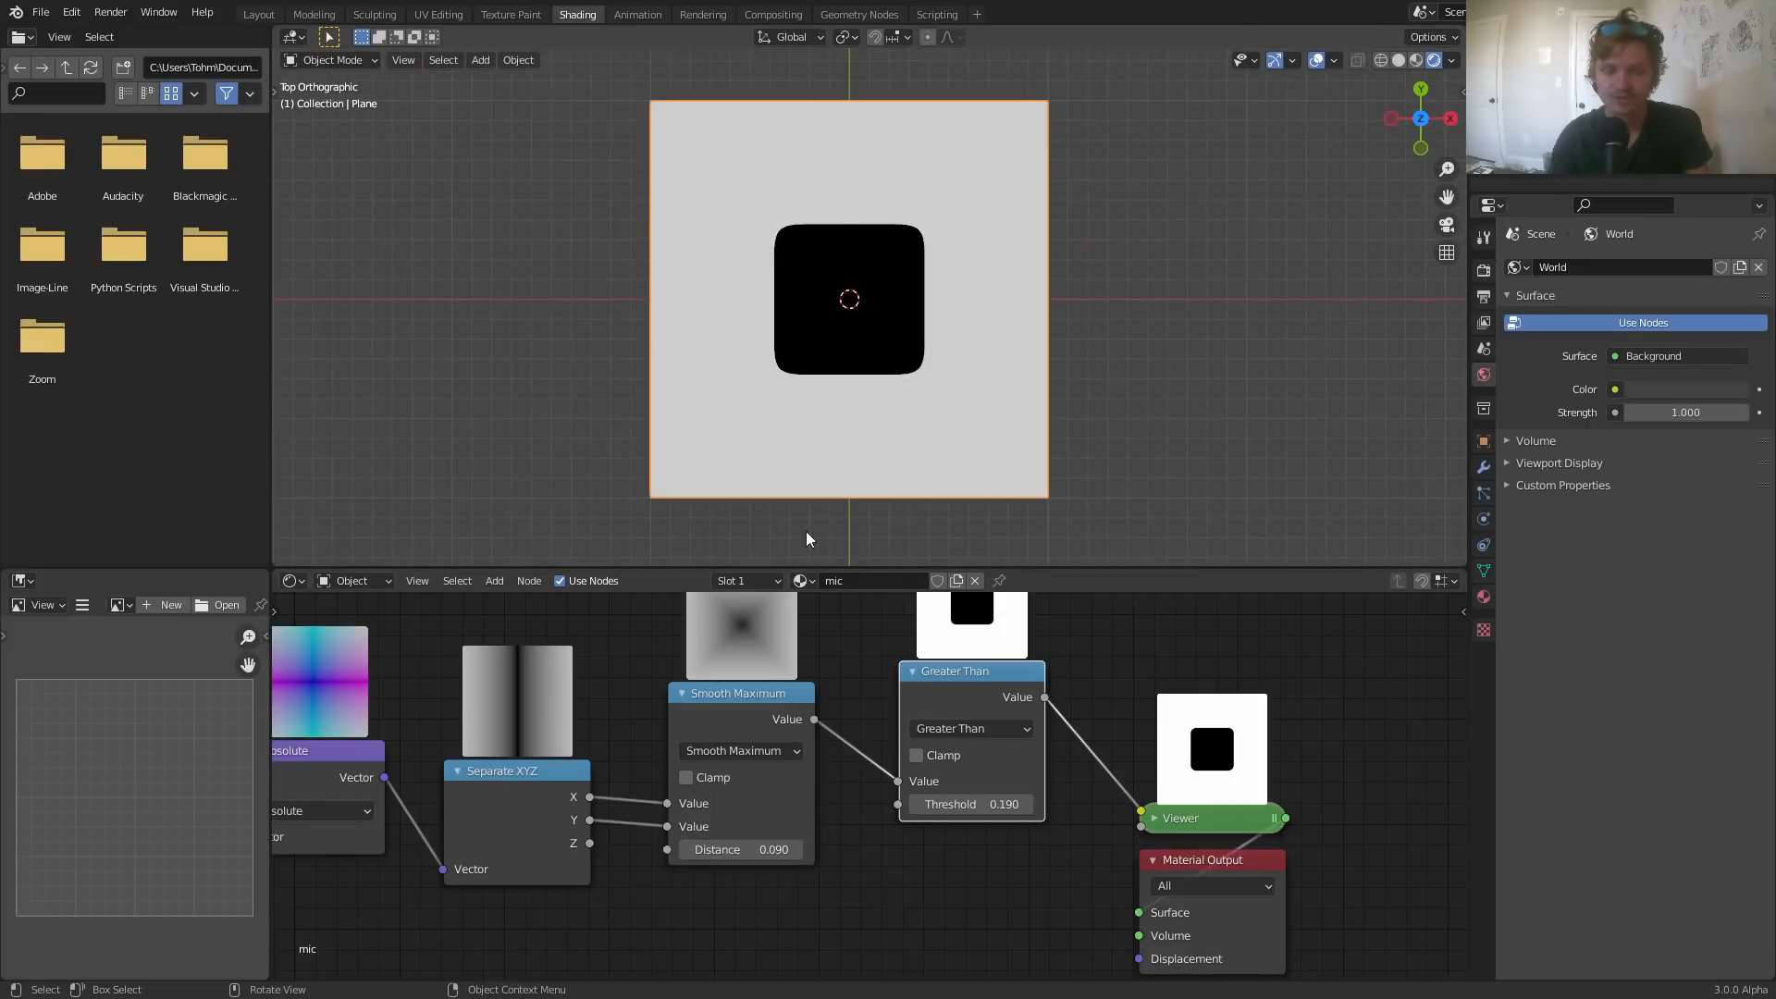
mouse_move(760, 849)
left_mouse_down()
mouse_move(735, 849)
mouse_move(772, 850)
mouse_move(754, 850)
left_mouse_up()
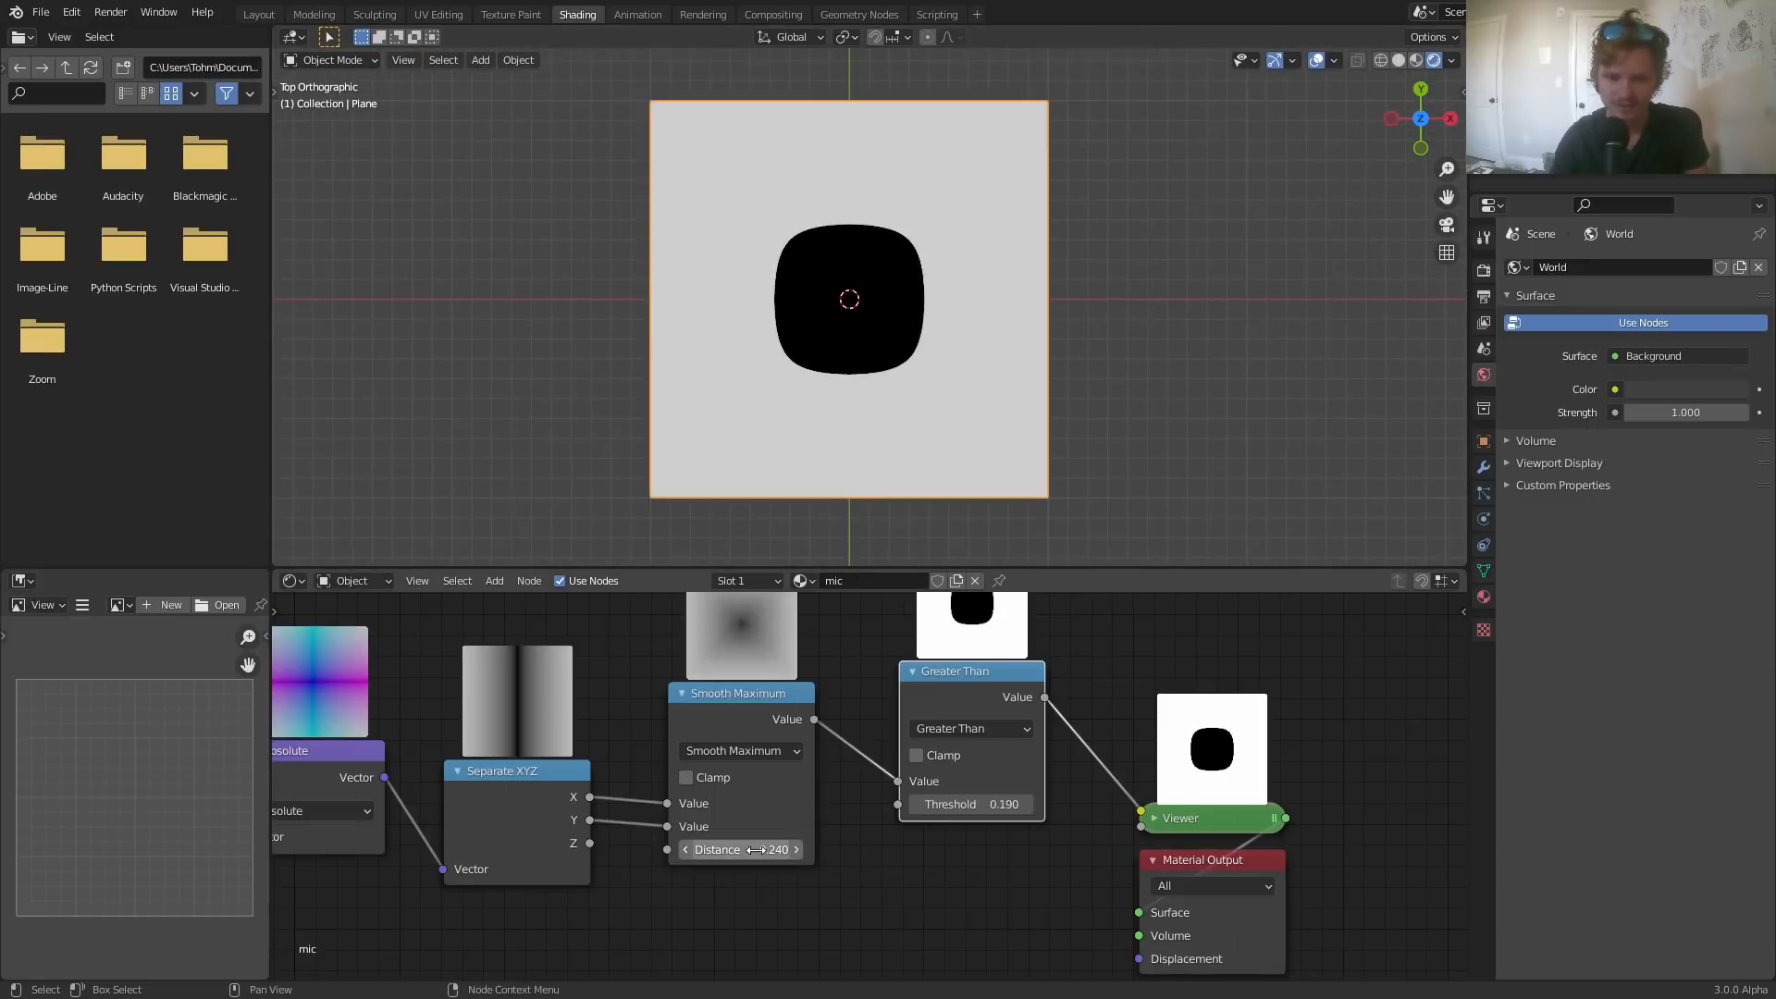
- Set the Greater Than Threshold to 0.320 and the Smooth Maximum Distance to 0.090
mouse_move(980, 804)
left_mouse_down()
mouse_move(1018, 804)
mouse_move(962, 804)
mouse_move(989, 804)
left_mouse_up()
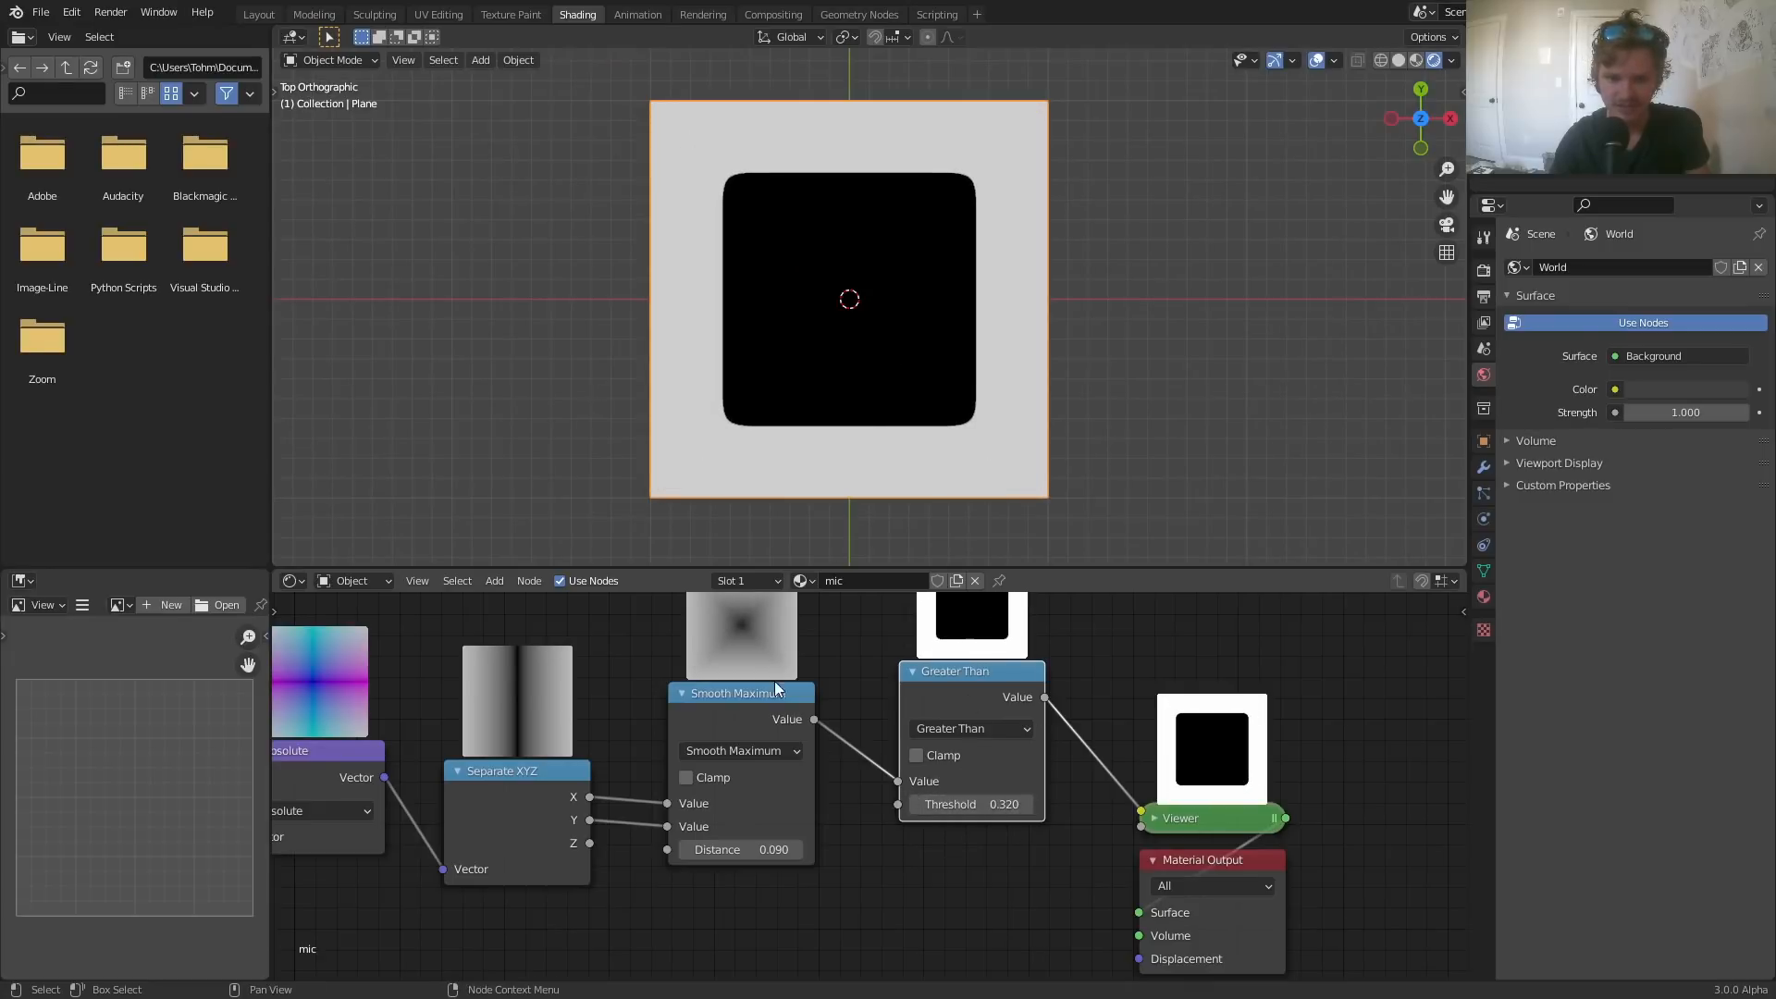
middle_click_drag(968, 664, 970, 753)
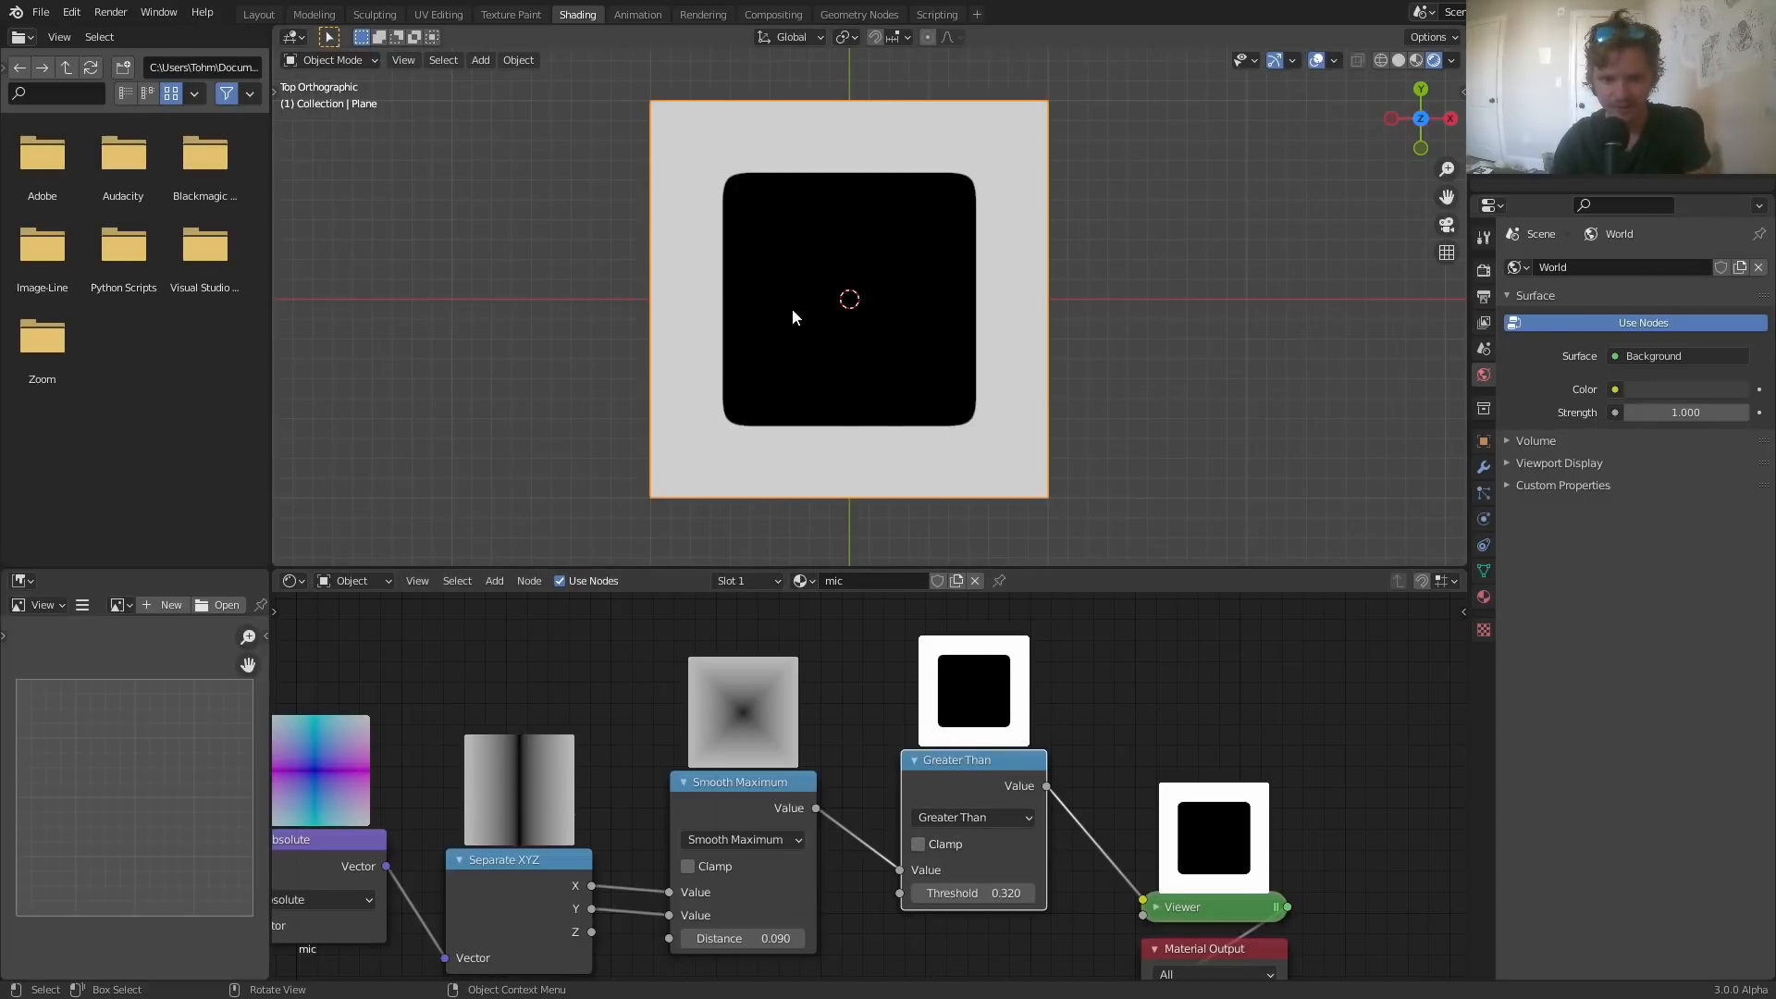
- Try Subtract in place of Greater Than on the Math node, adjust its value, and undo both changes
left_click(952, 818)
key("s")
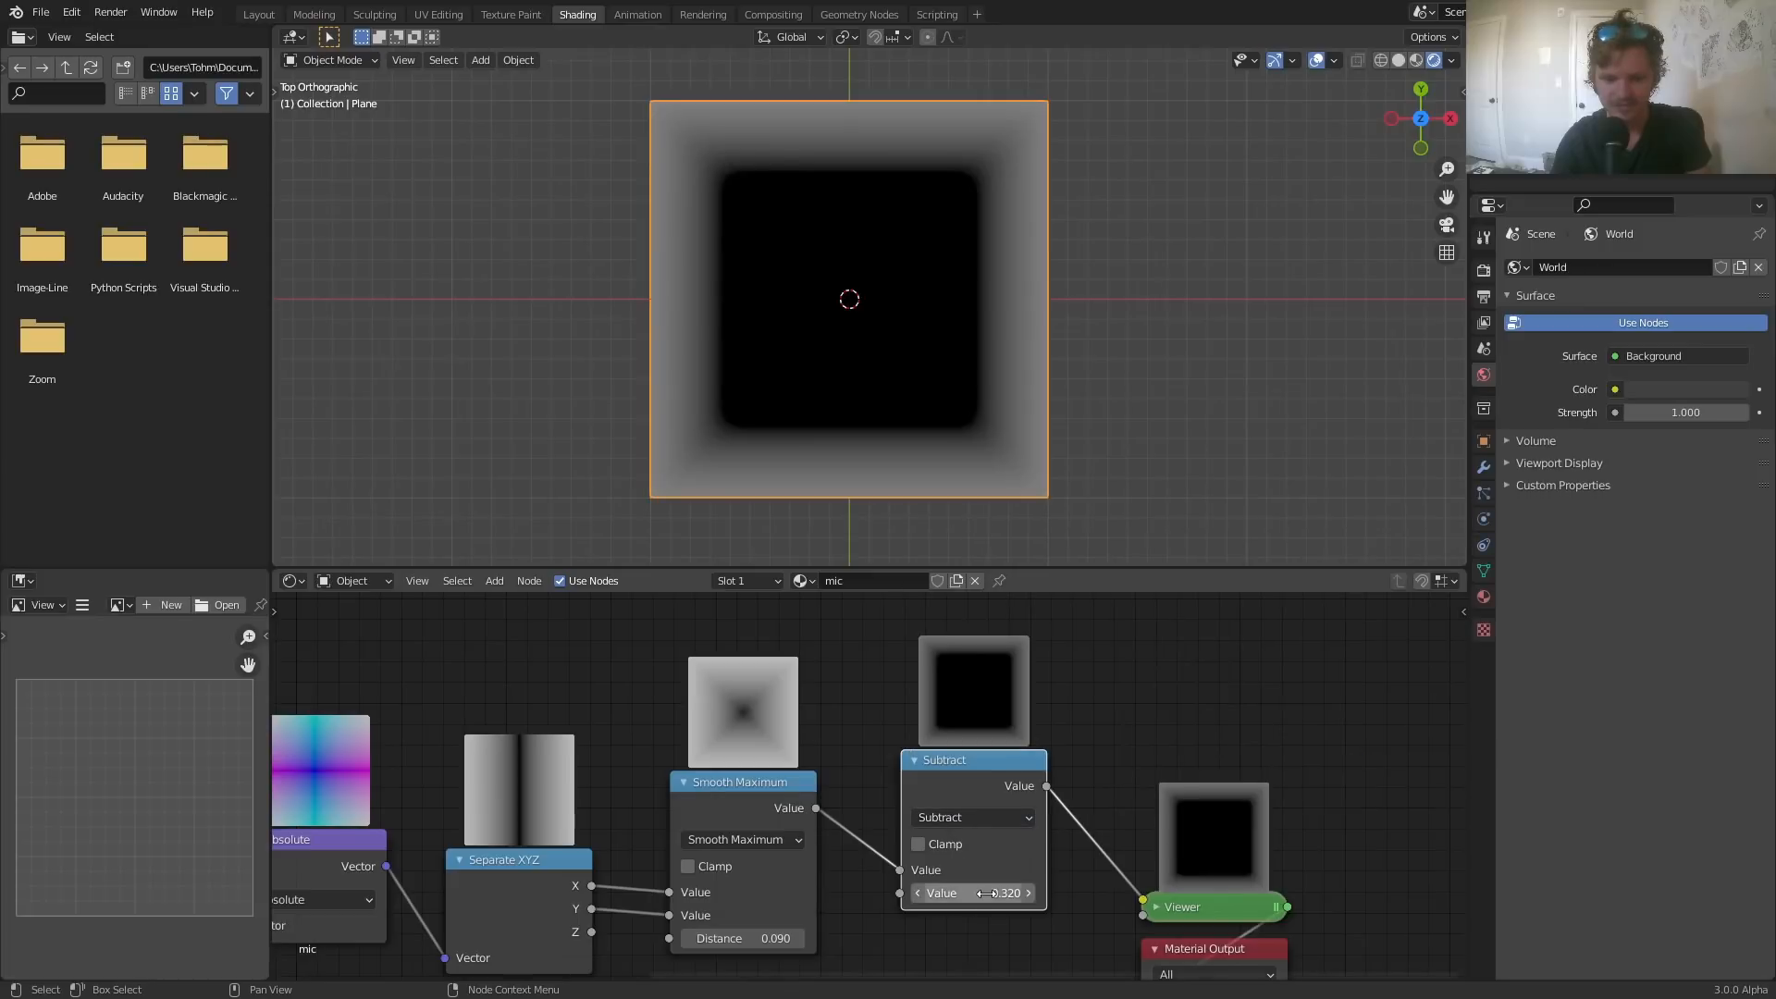
left_click_drag(981, 890, 1064, 890)
key("ctrl+z")
key("ctrl+z")
- Save the file to the Desktop as lottaprogress.blend
key("ctrl+s")
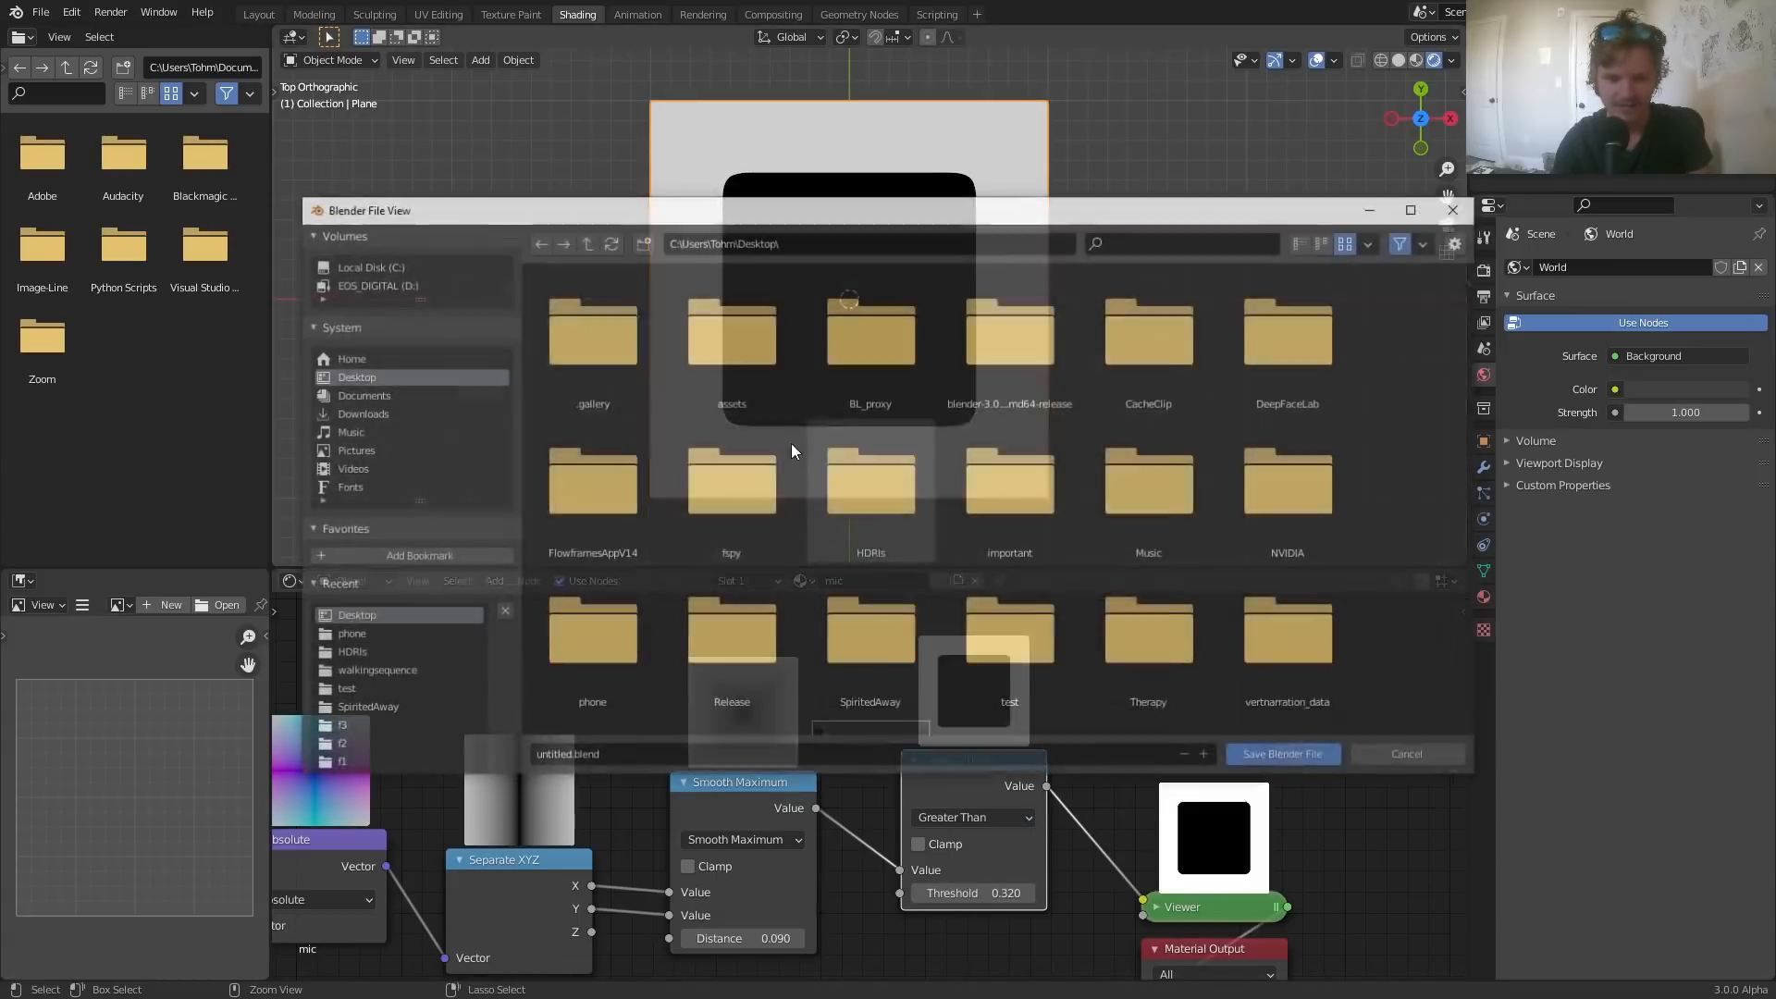
left_click(576, 757)
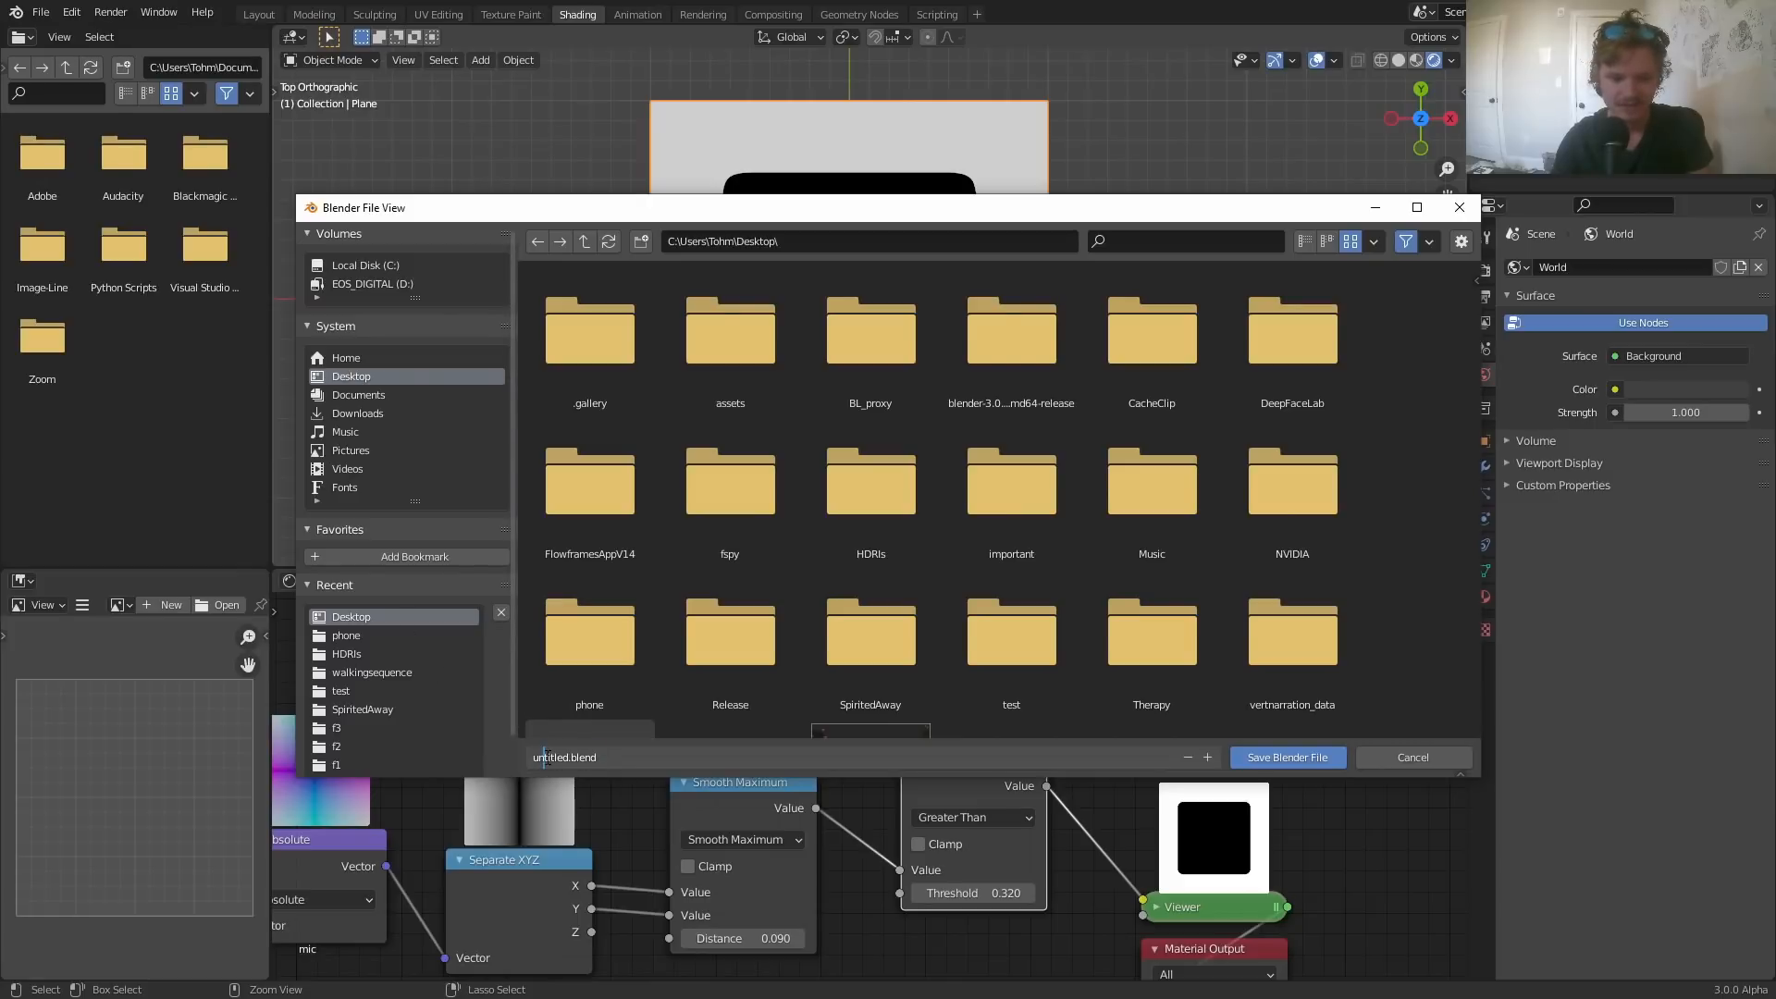
double_click(542, 754)
type("lottaprogre")
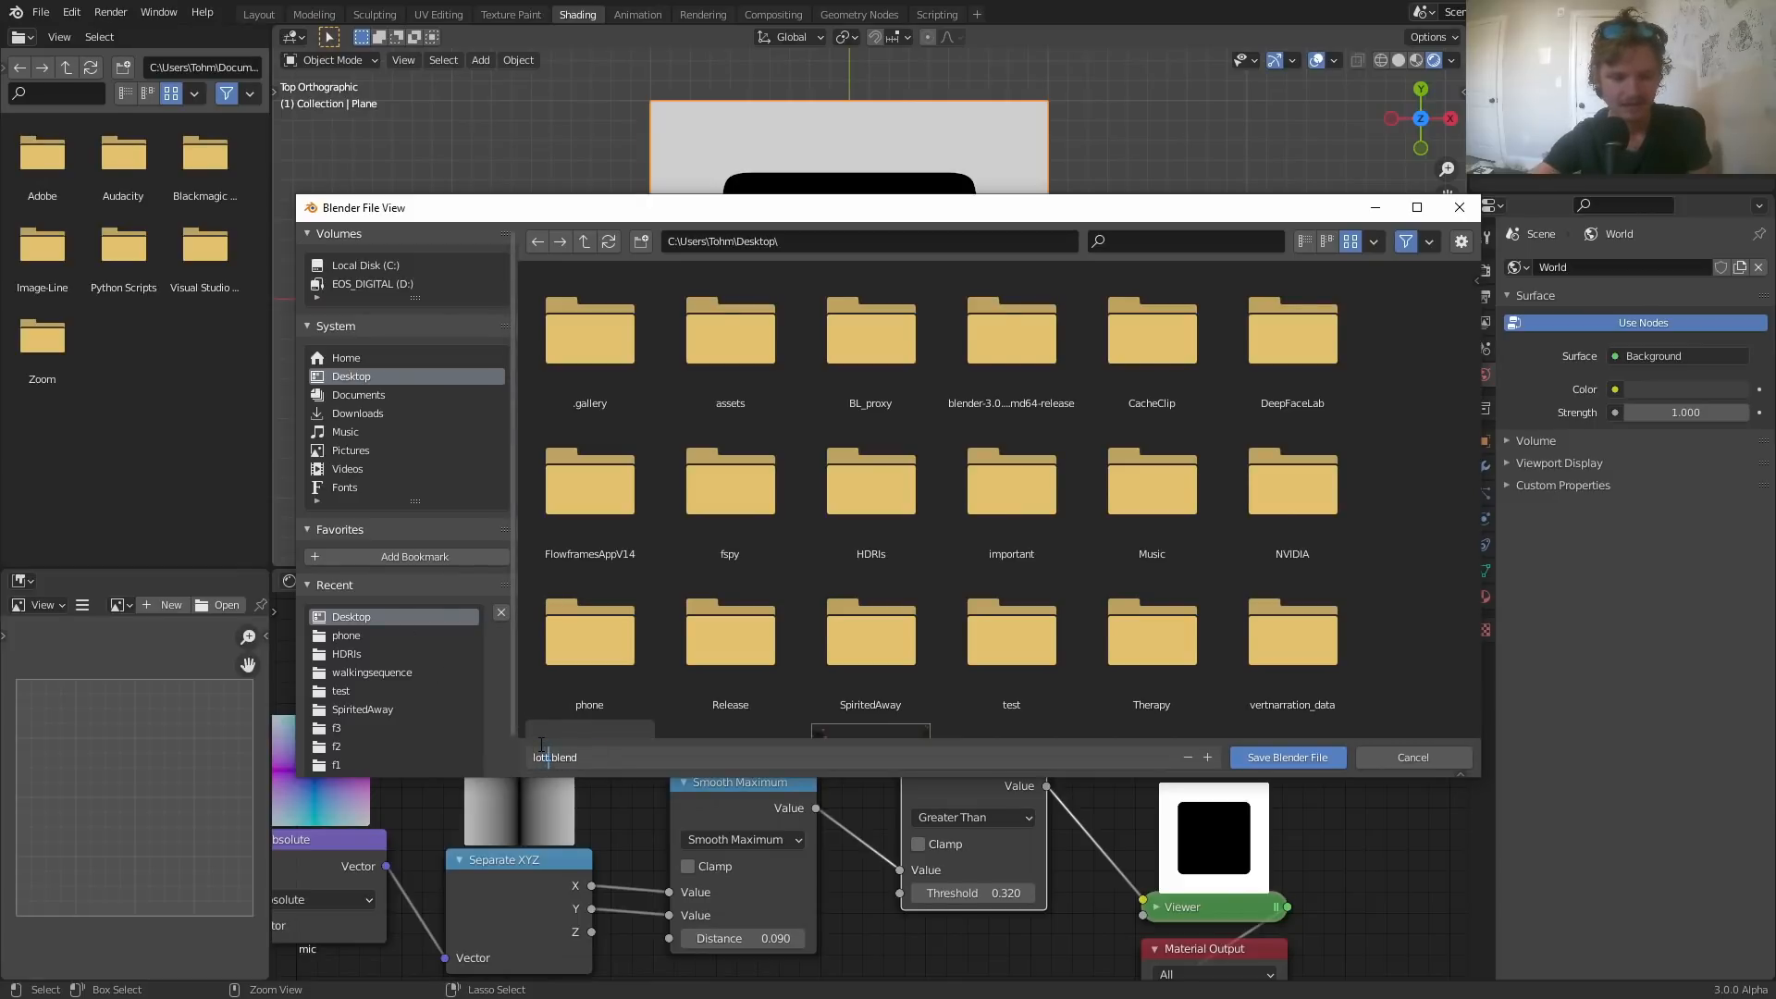
type("ss")
key("Return")
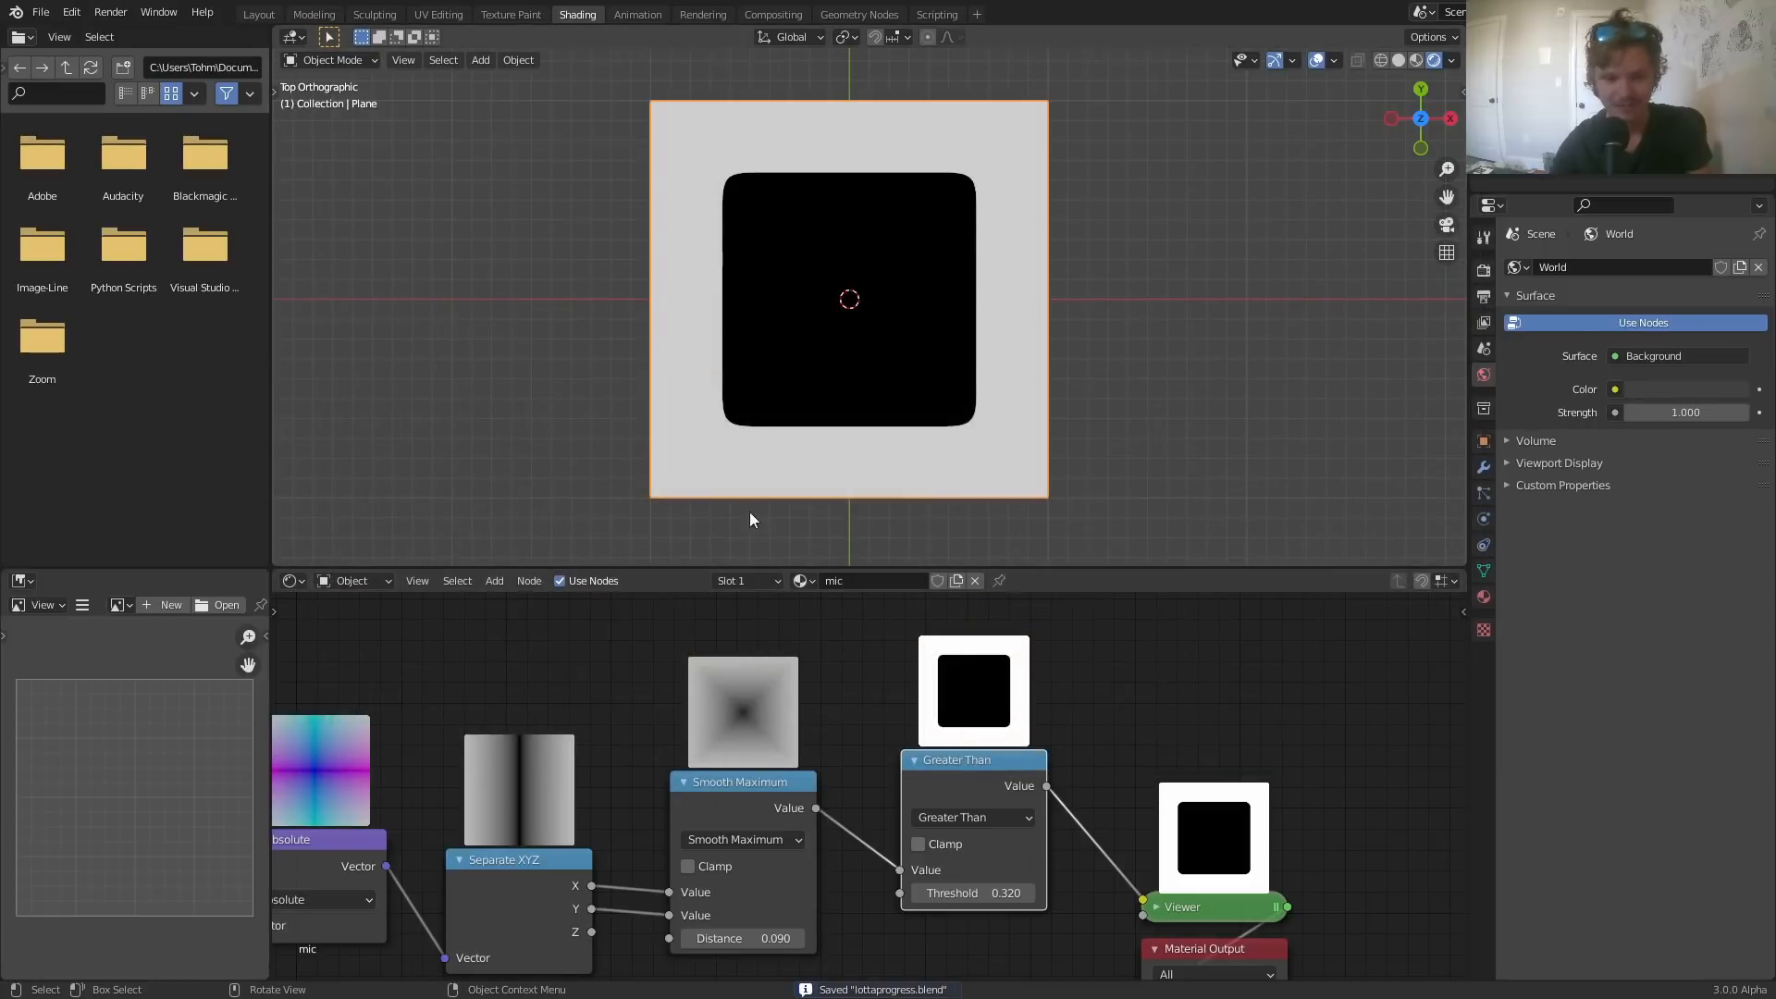
- Enlarge the rounded square by setting the Greater Than Threshold to 0.430
middle_click_drag(805, 720, 1047, 670)
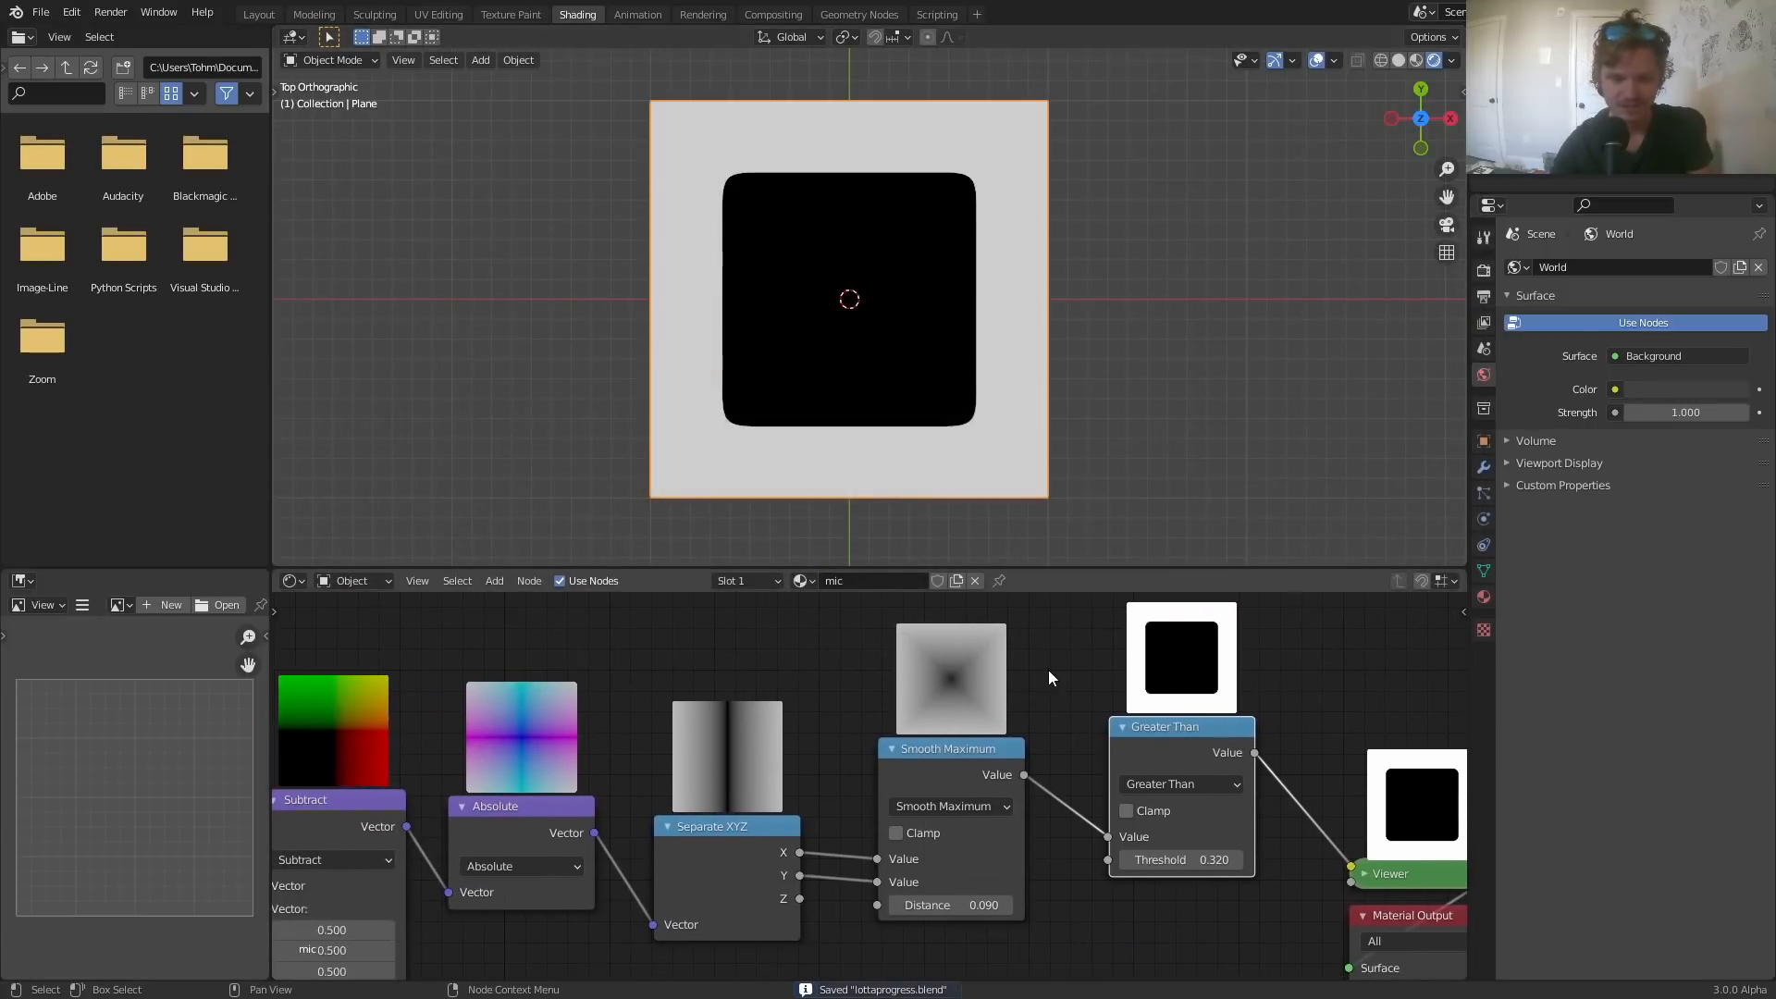
left_click_drag(1191, 861, 1235, 860)
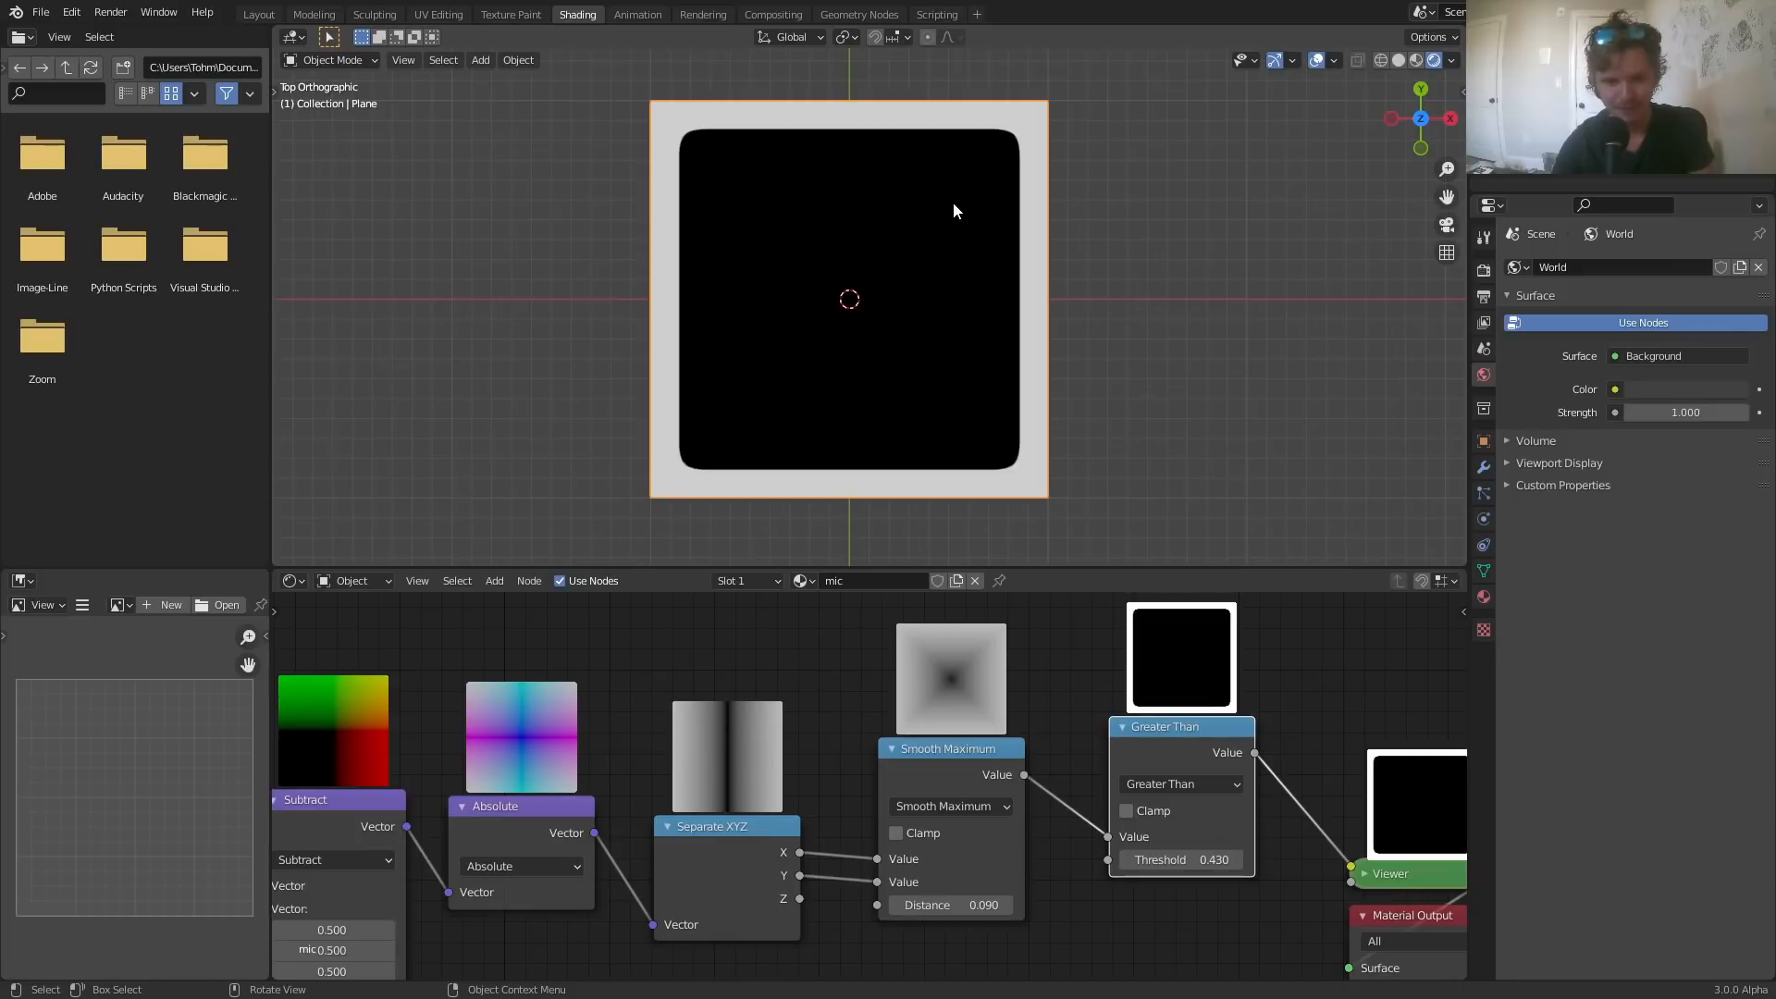
- Group the nodes from Subtract through Greater Than in a frame and move the frame slightly upward
middle_click_drag(564, 716, 785, 601)
scroll(755, 792, "down", 4)
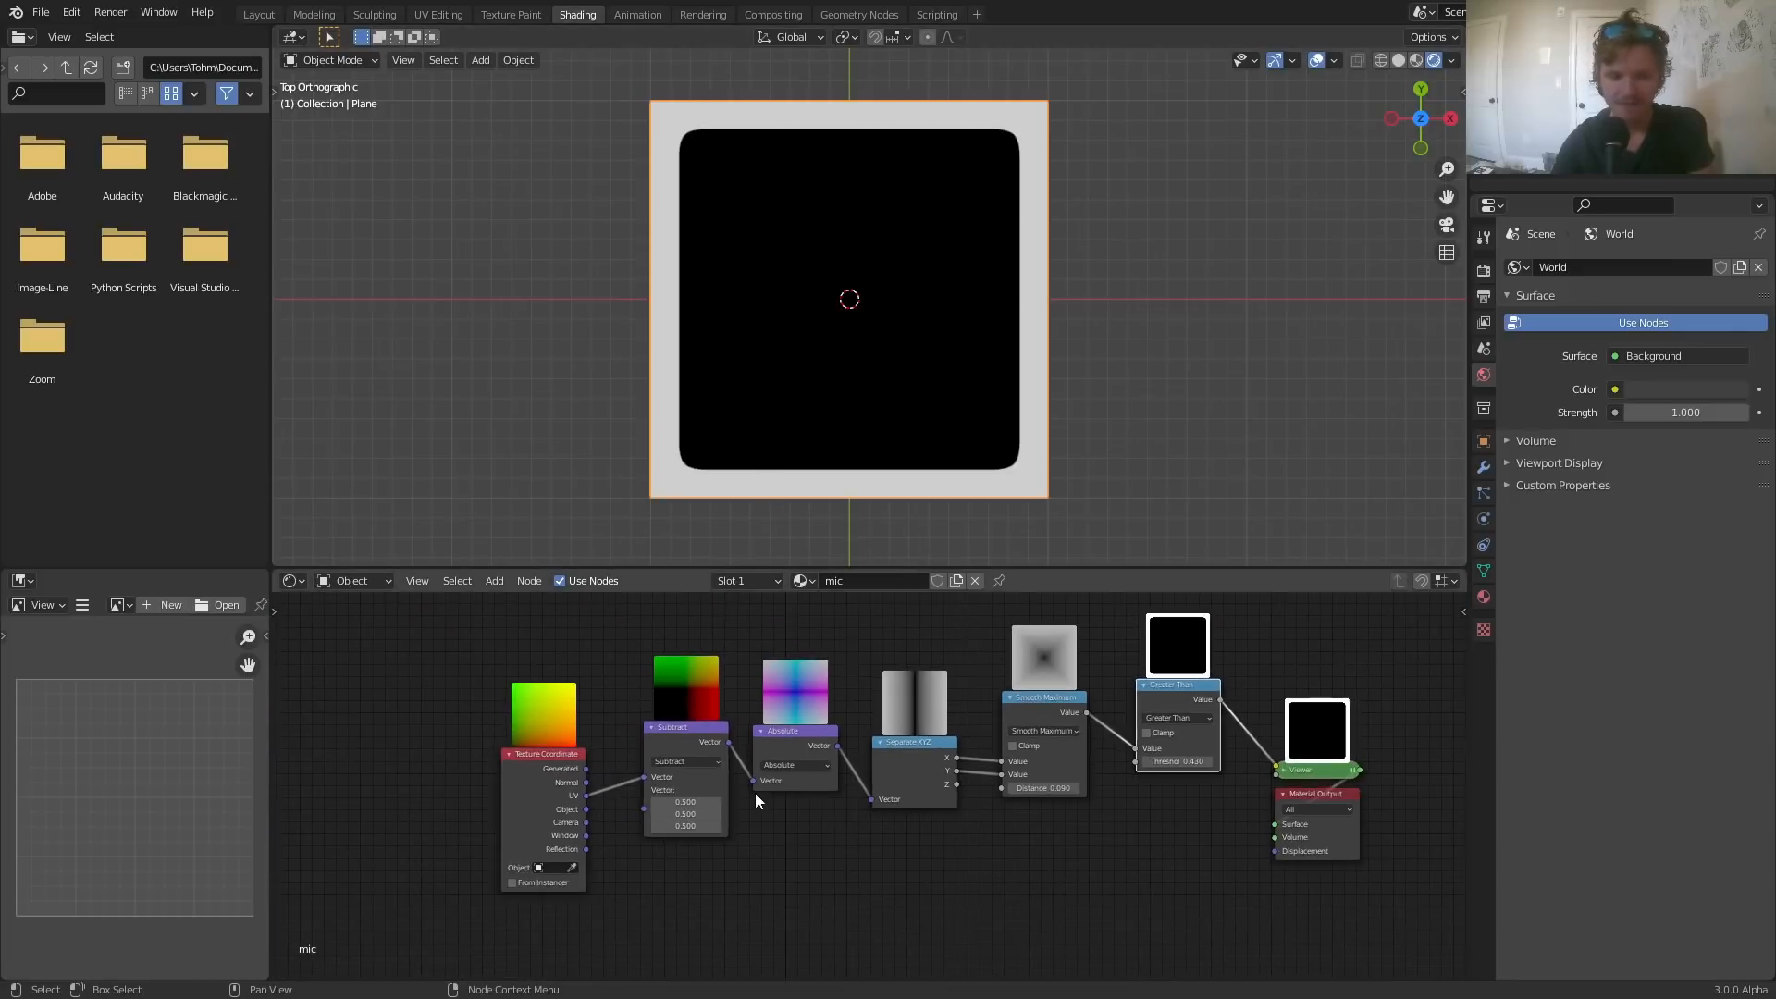
left_click_drag(721, 889, 1090, 700)
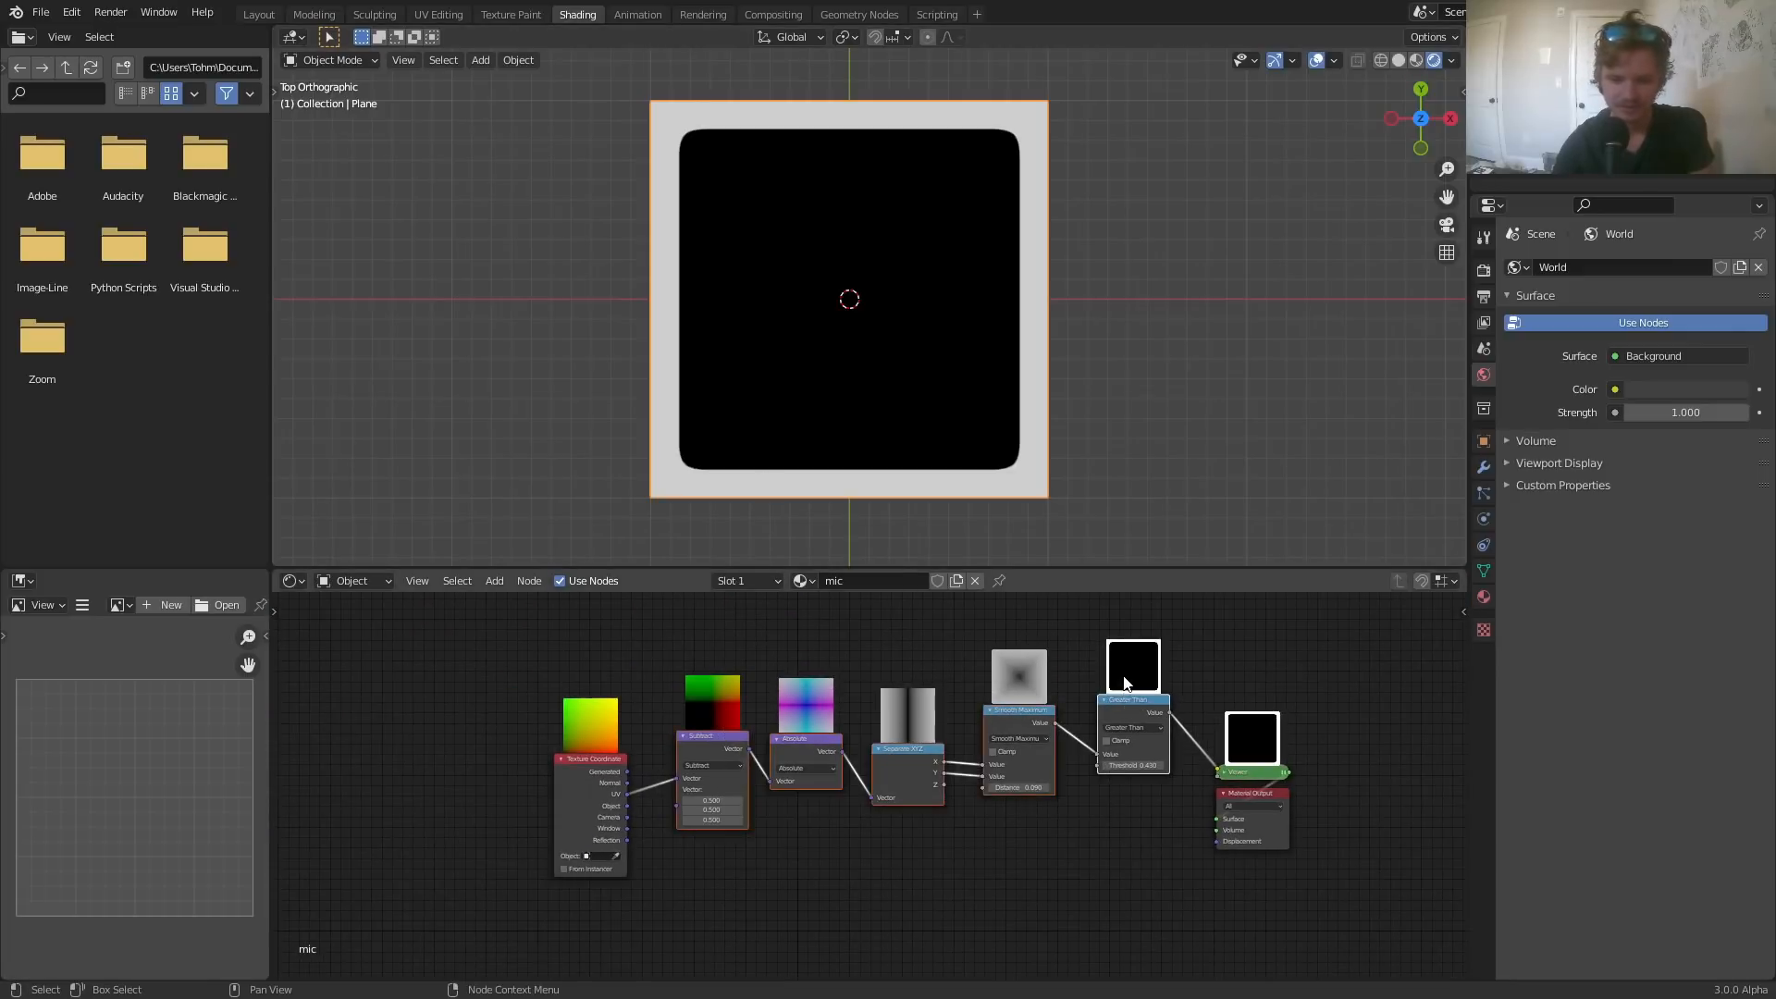
key("ctrl+j")
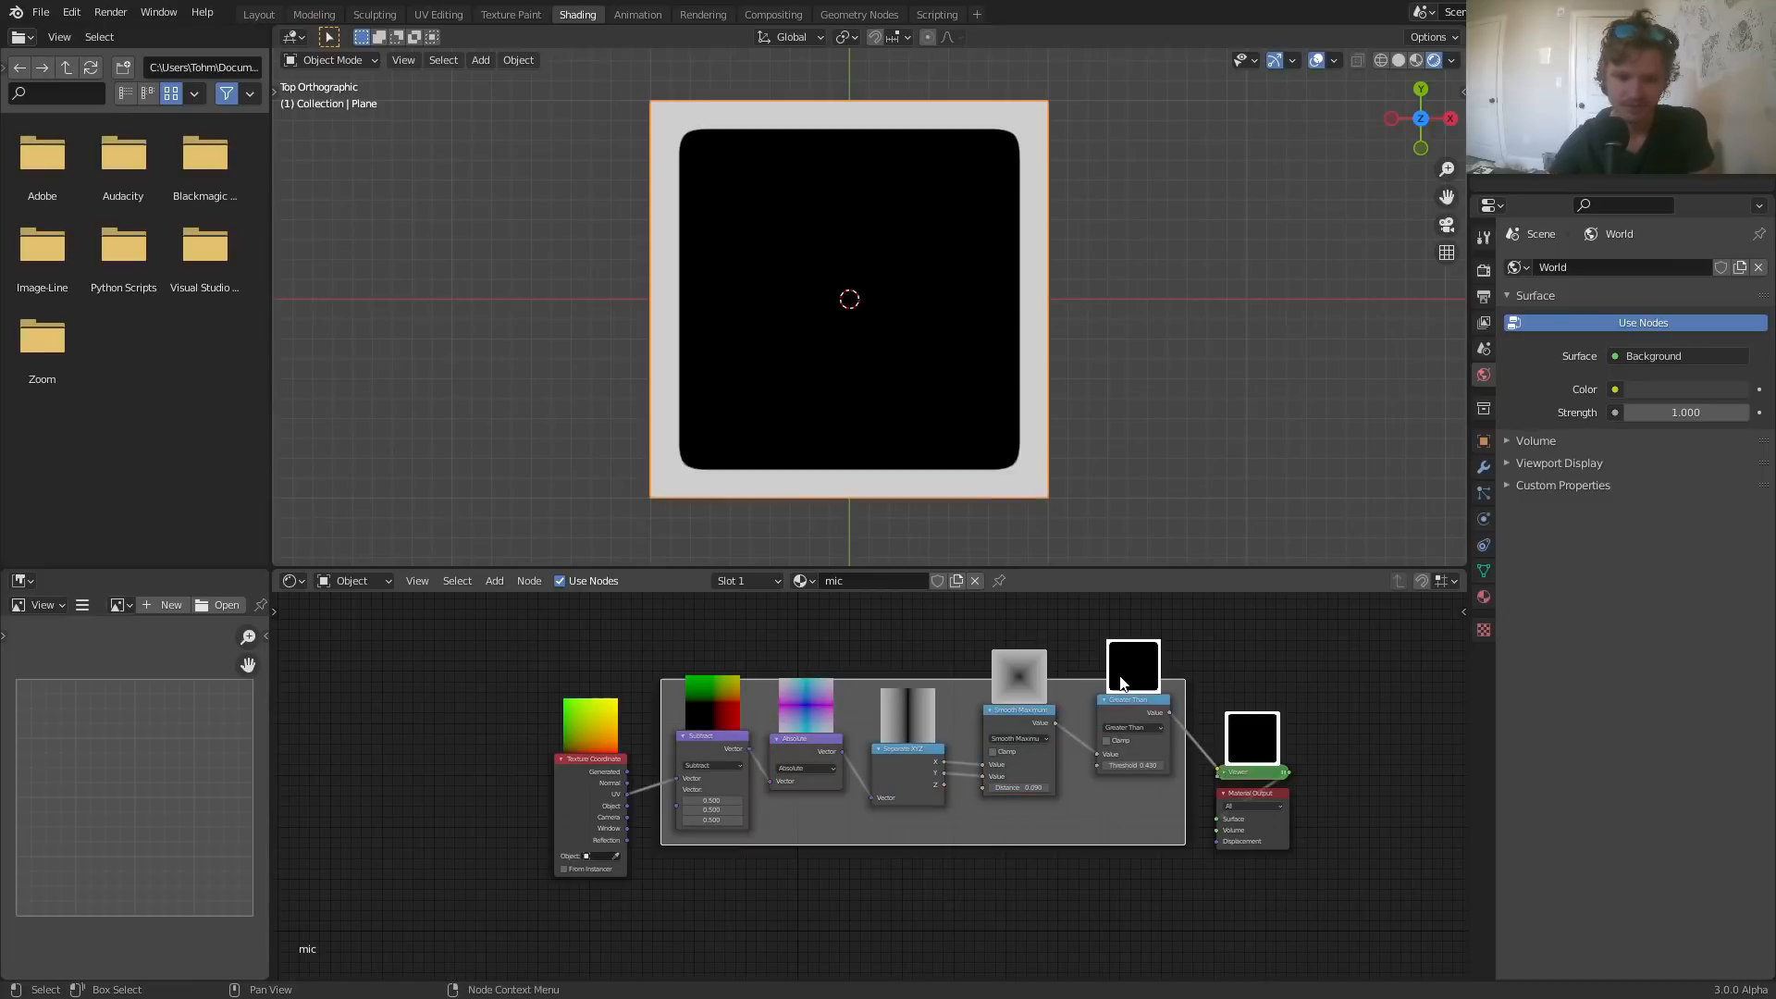
left_click_drag(1079, 817, 1086, 762)
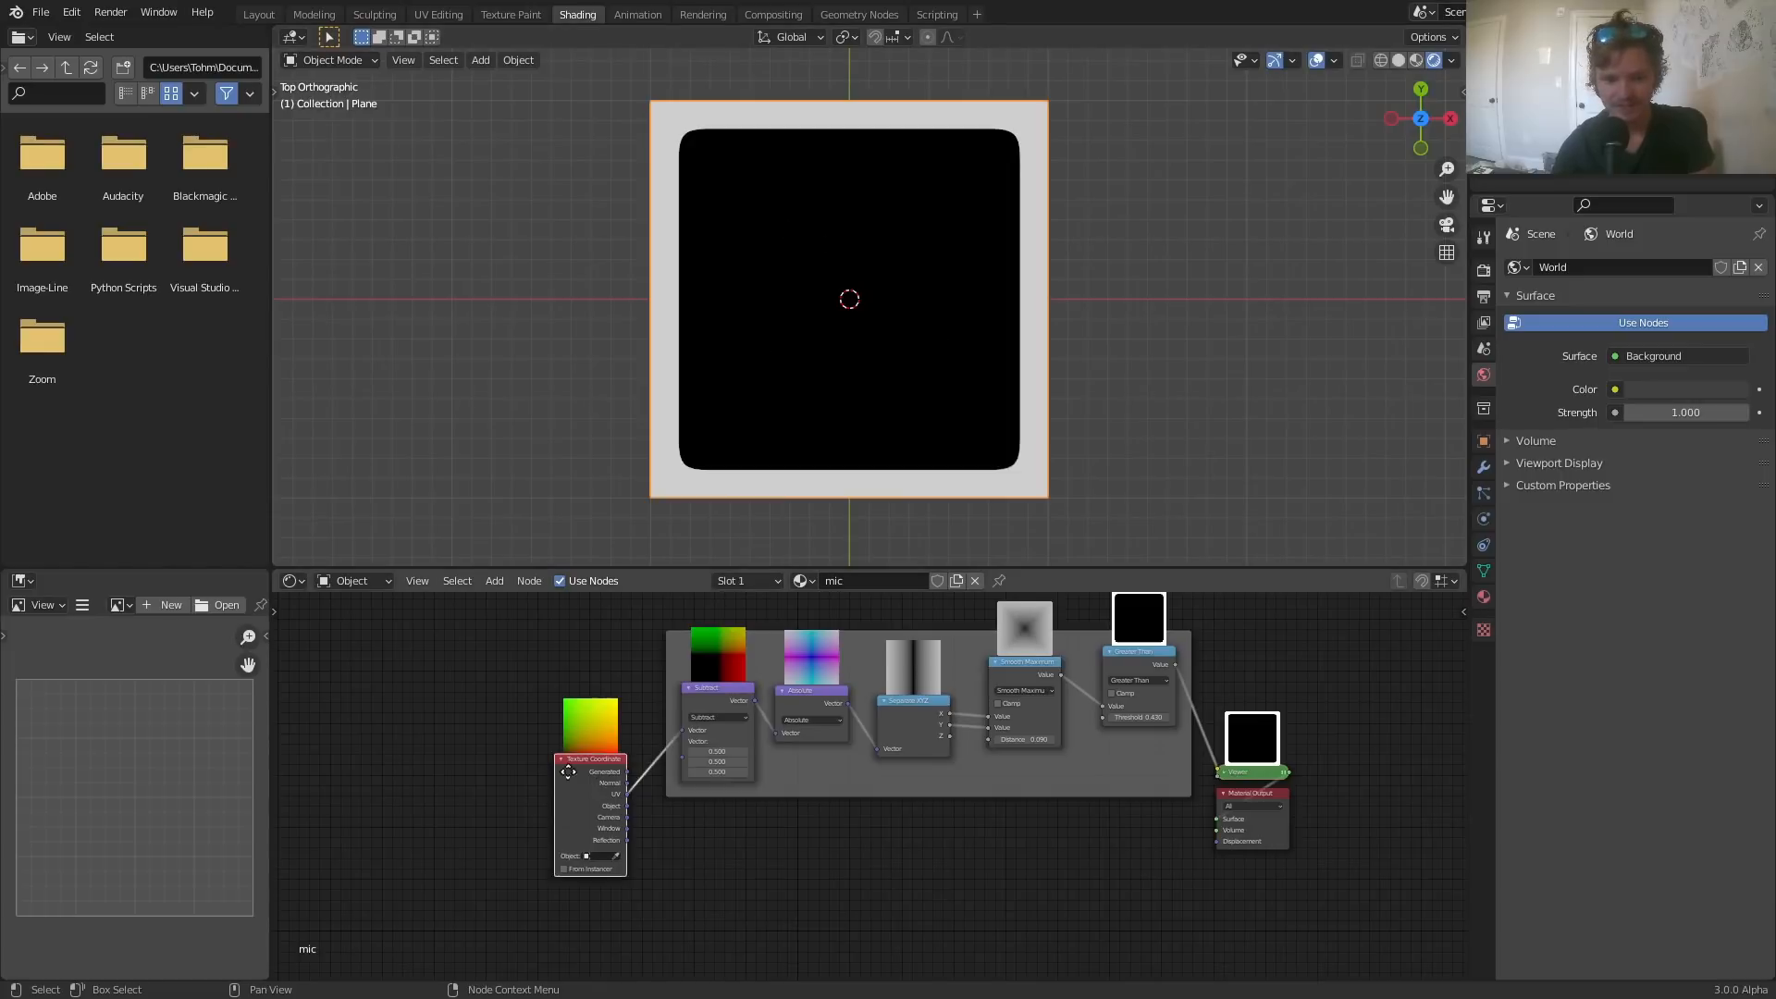
- Move the Texture Coordinate node away from the framed nodes to make room between them
left_click_drag(601, 740, 428, 726)
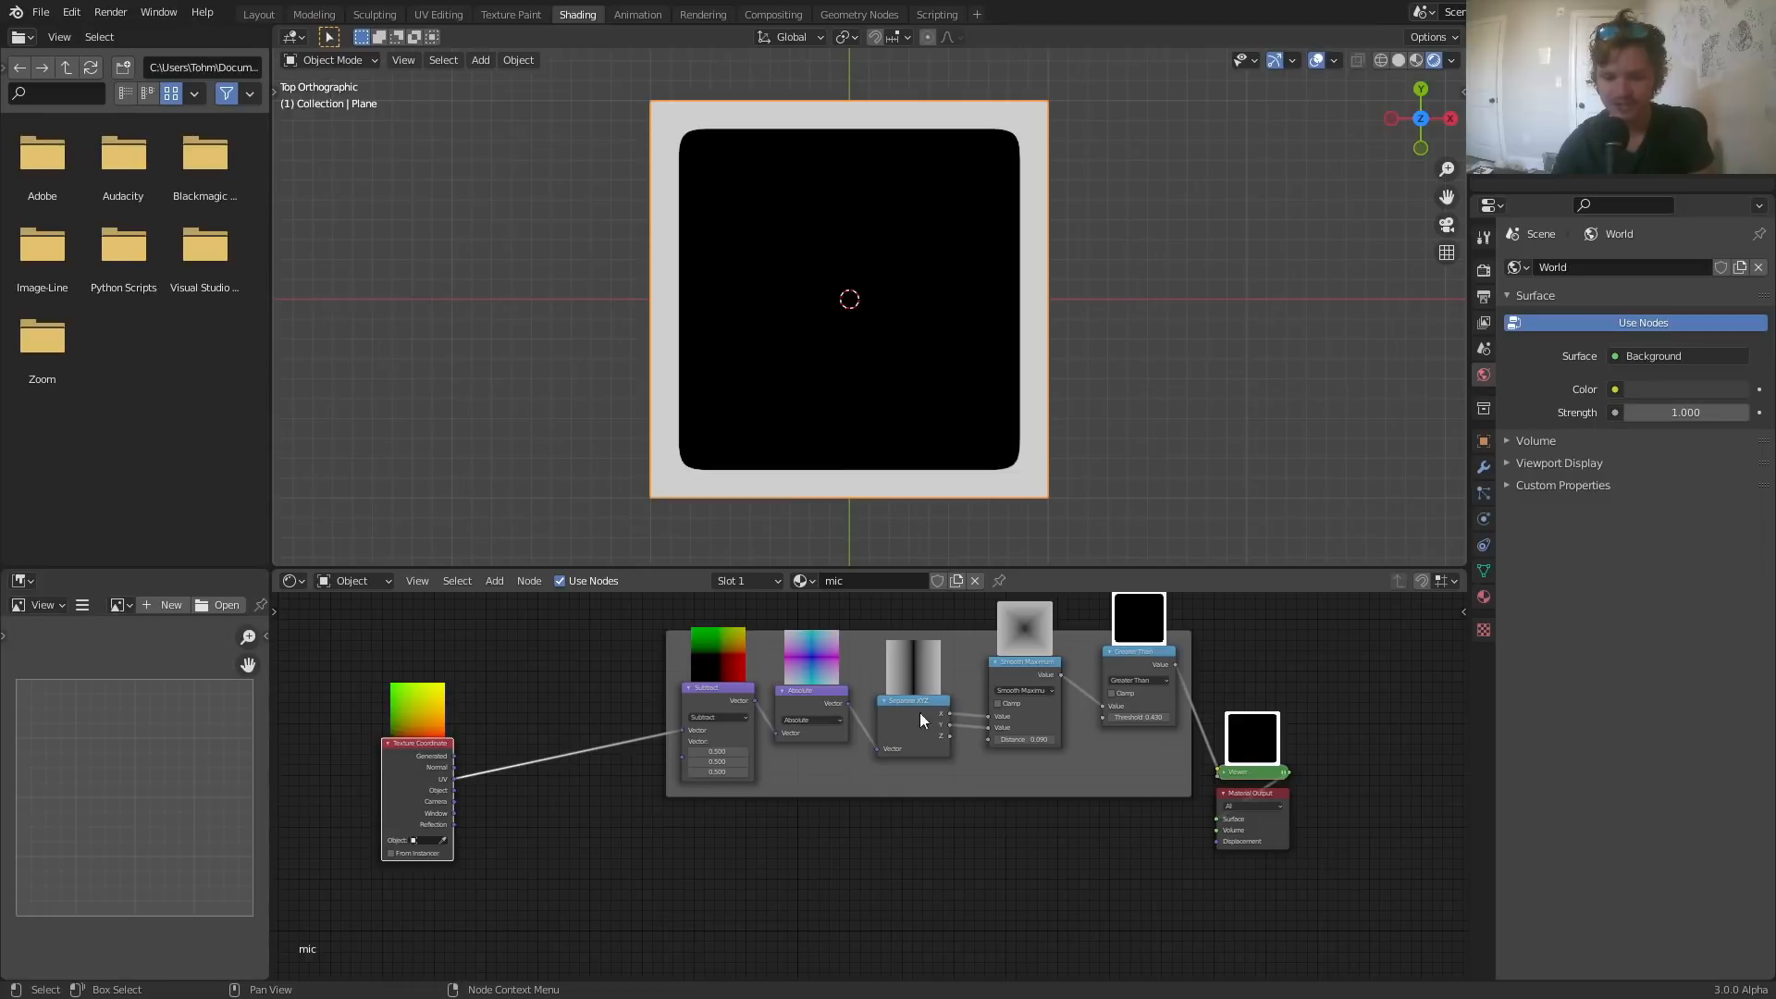
scroll(745, 777, "up", 5)
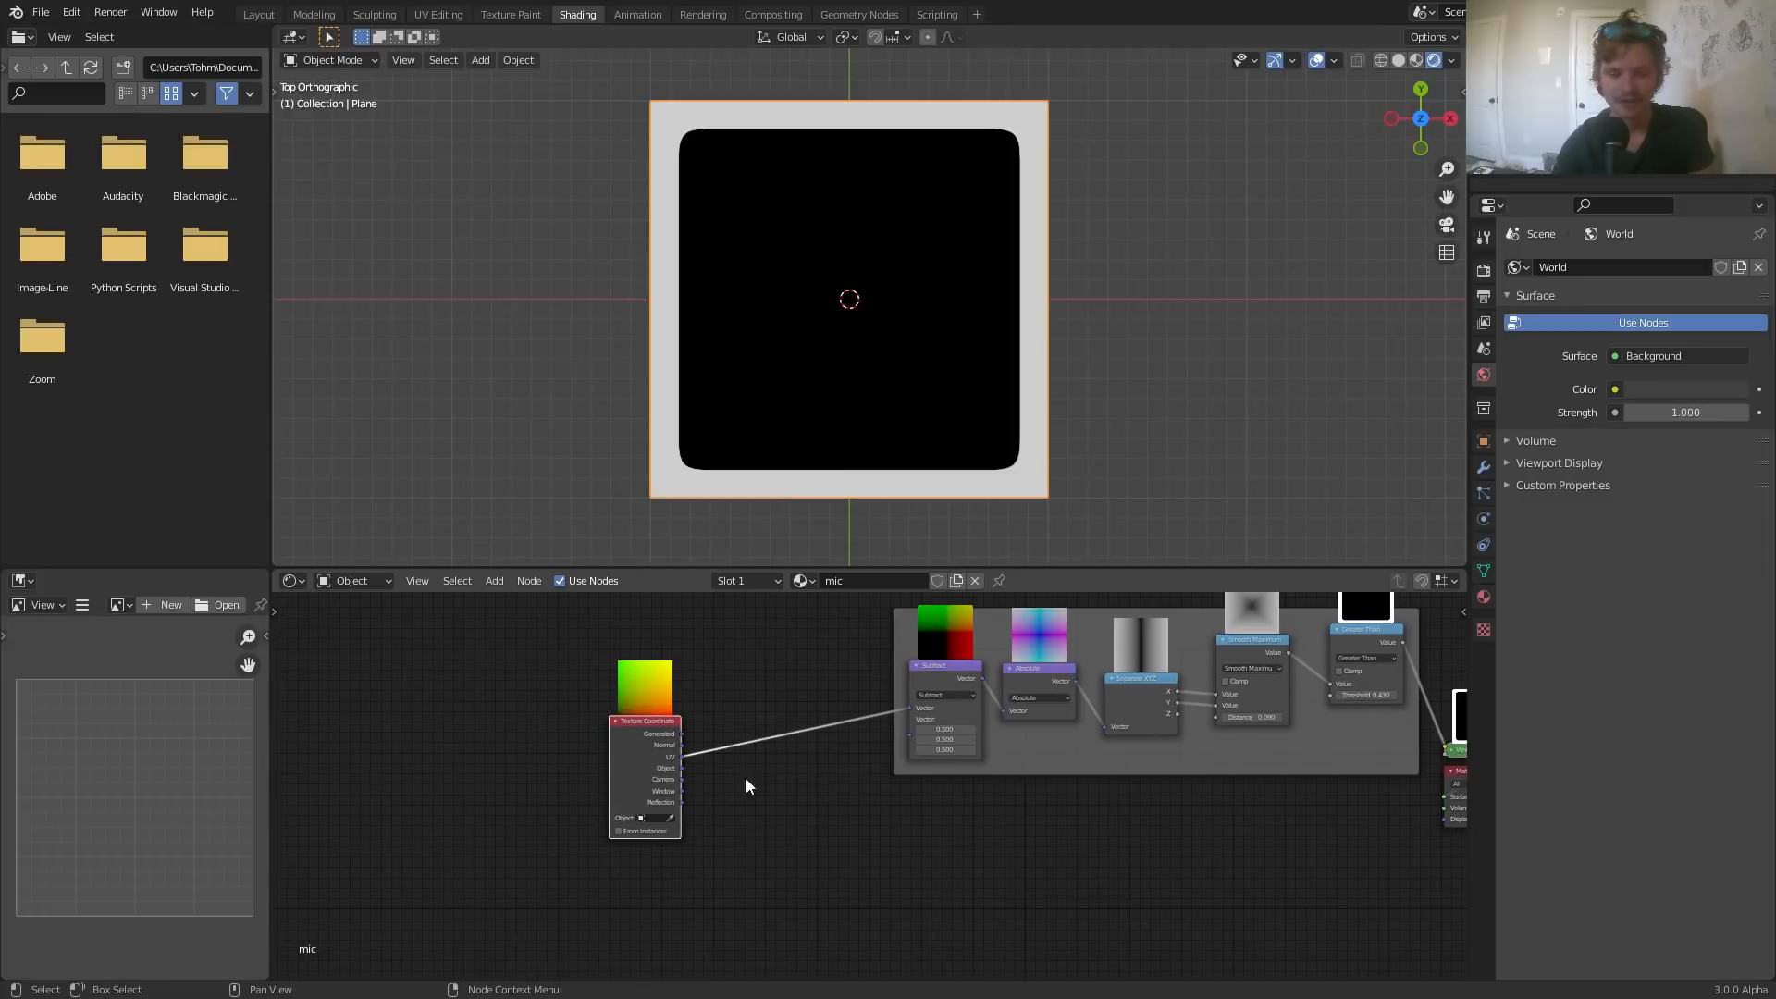
left_click_drag(626, 718, 499, 662)
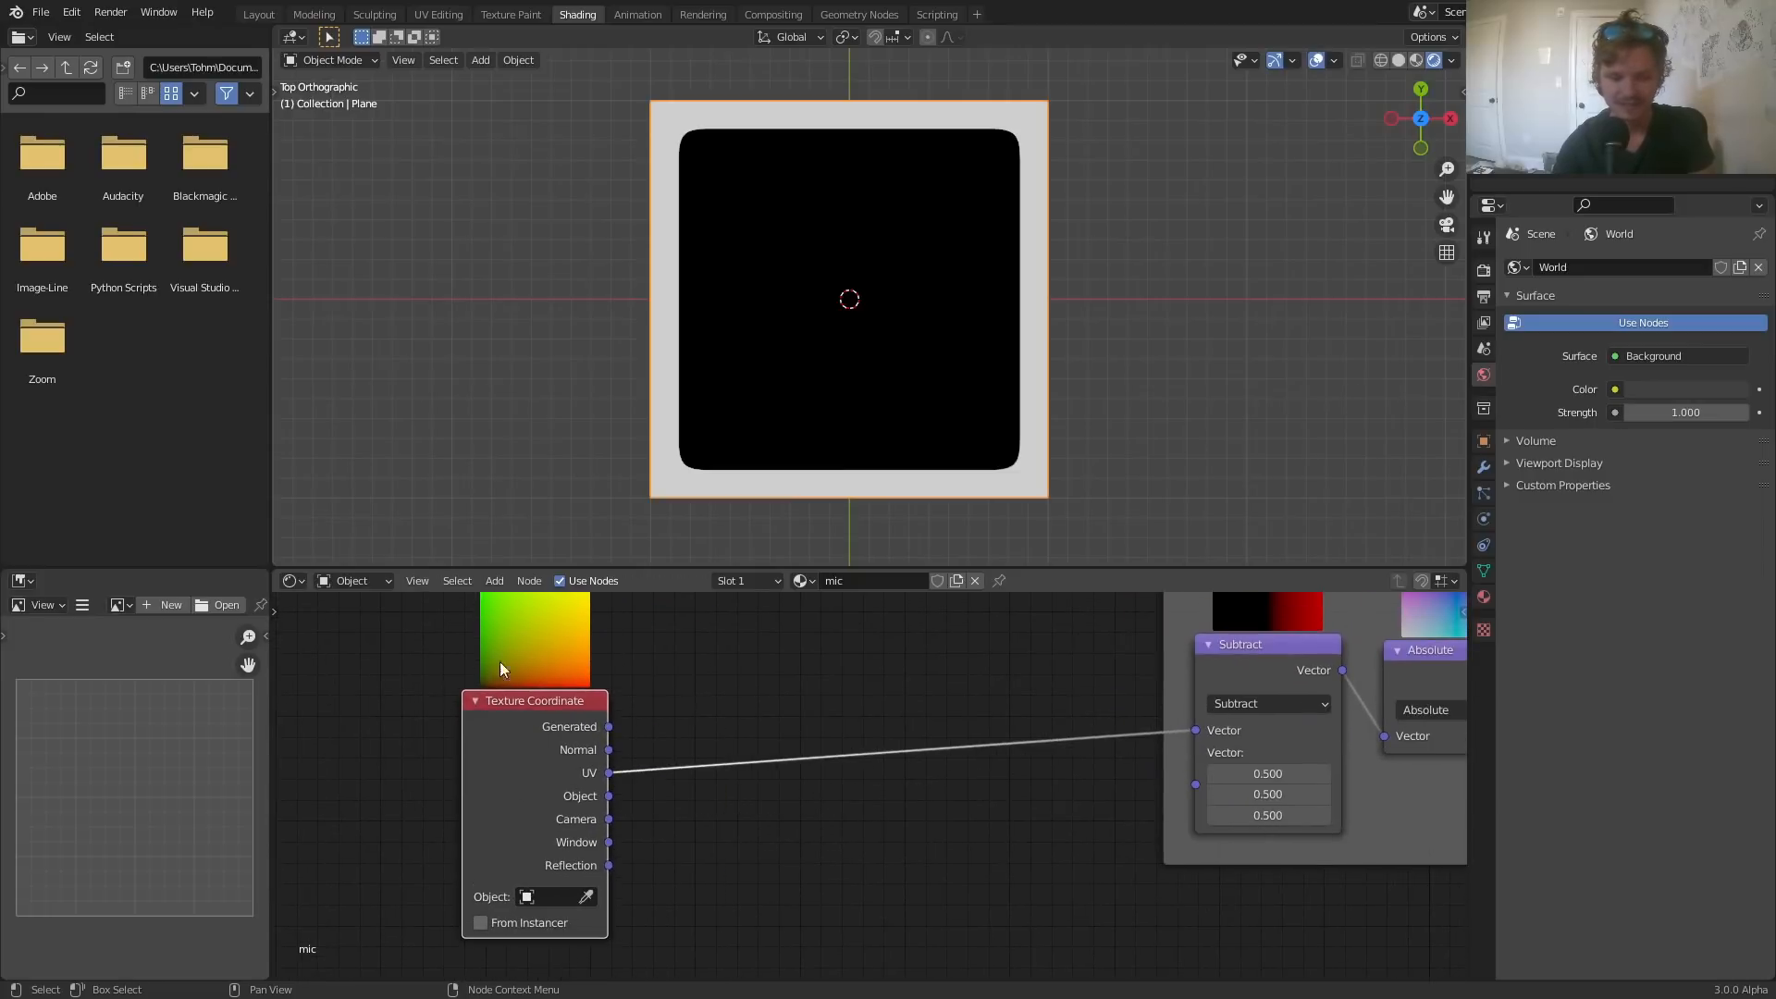
middle_click_drag(536, 653, 574, 703)
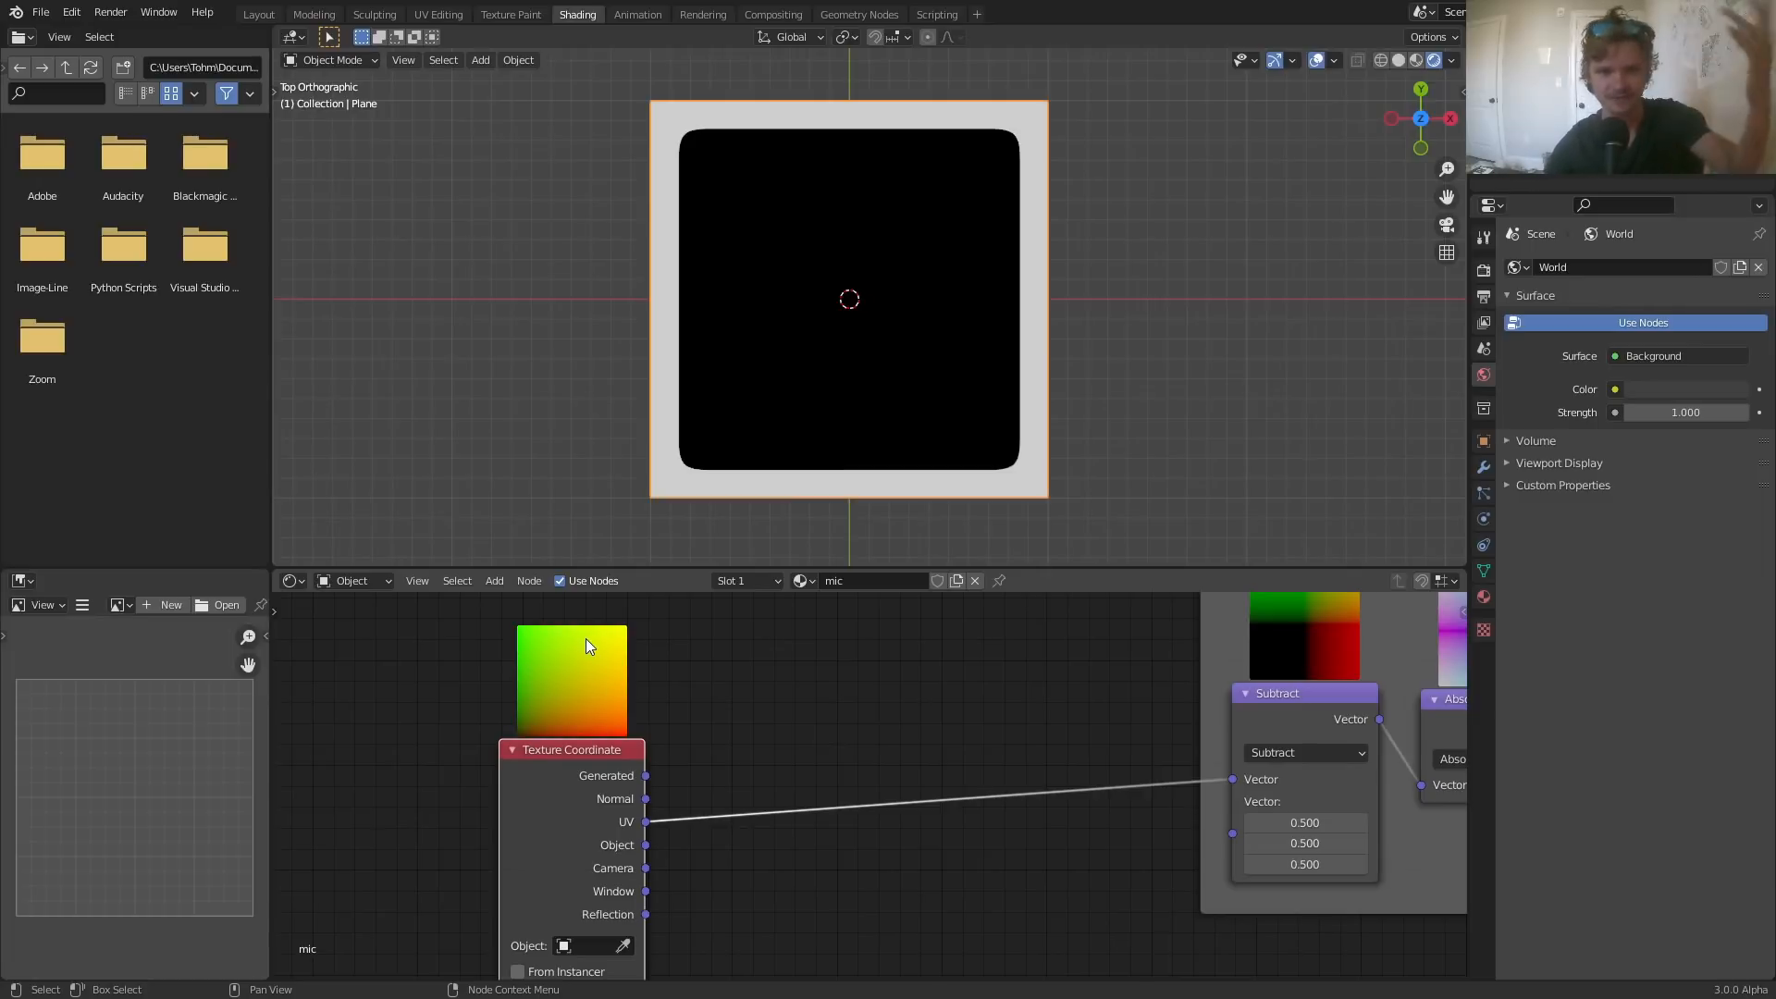
- Insert a reroute on the link between UV and Subtract, move it lower, and preview its output on the plane
middle_click_drag(1268, 744, 623, 777)
scroll(1149, 707, "down", 2)
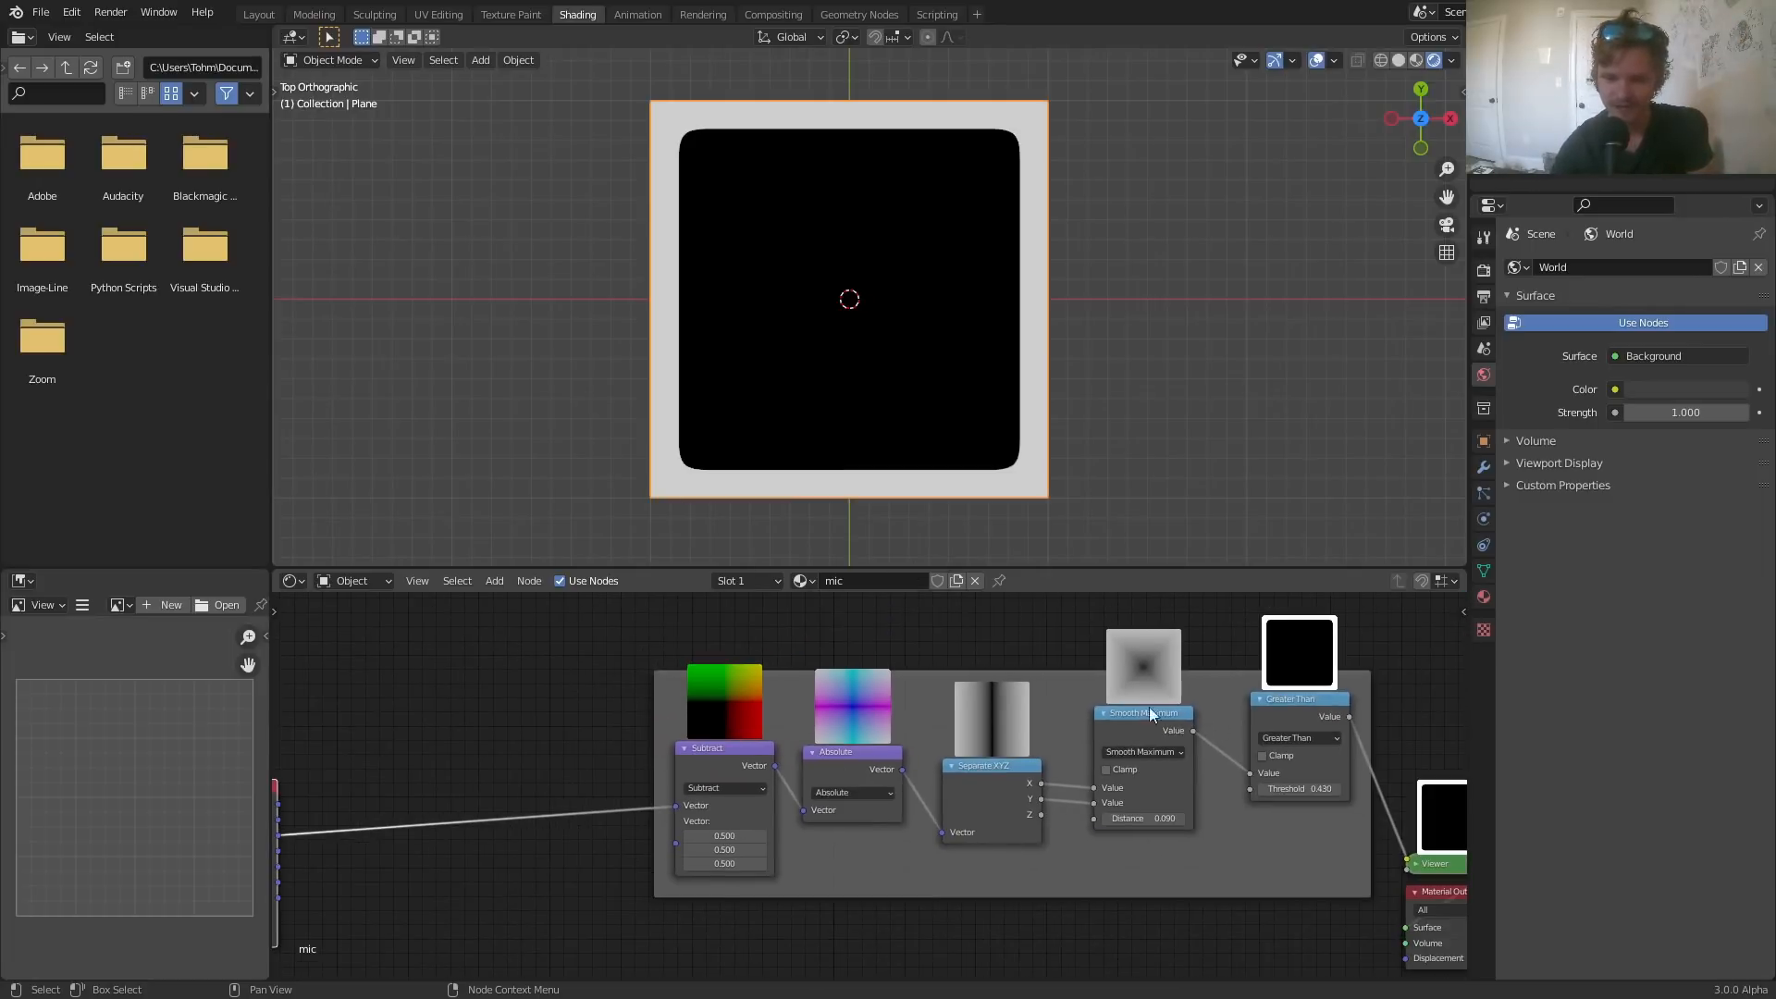
middle_click_drag(503, 724, 885, 682)
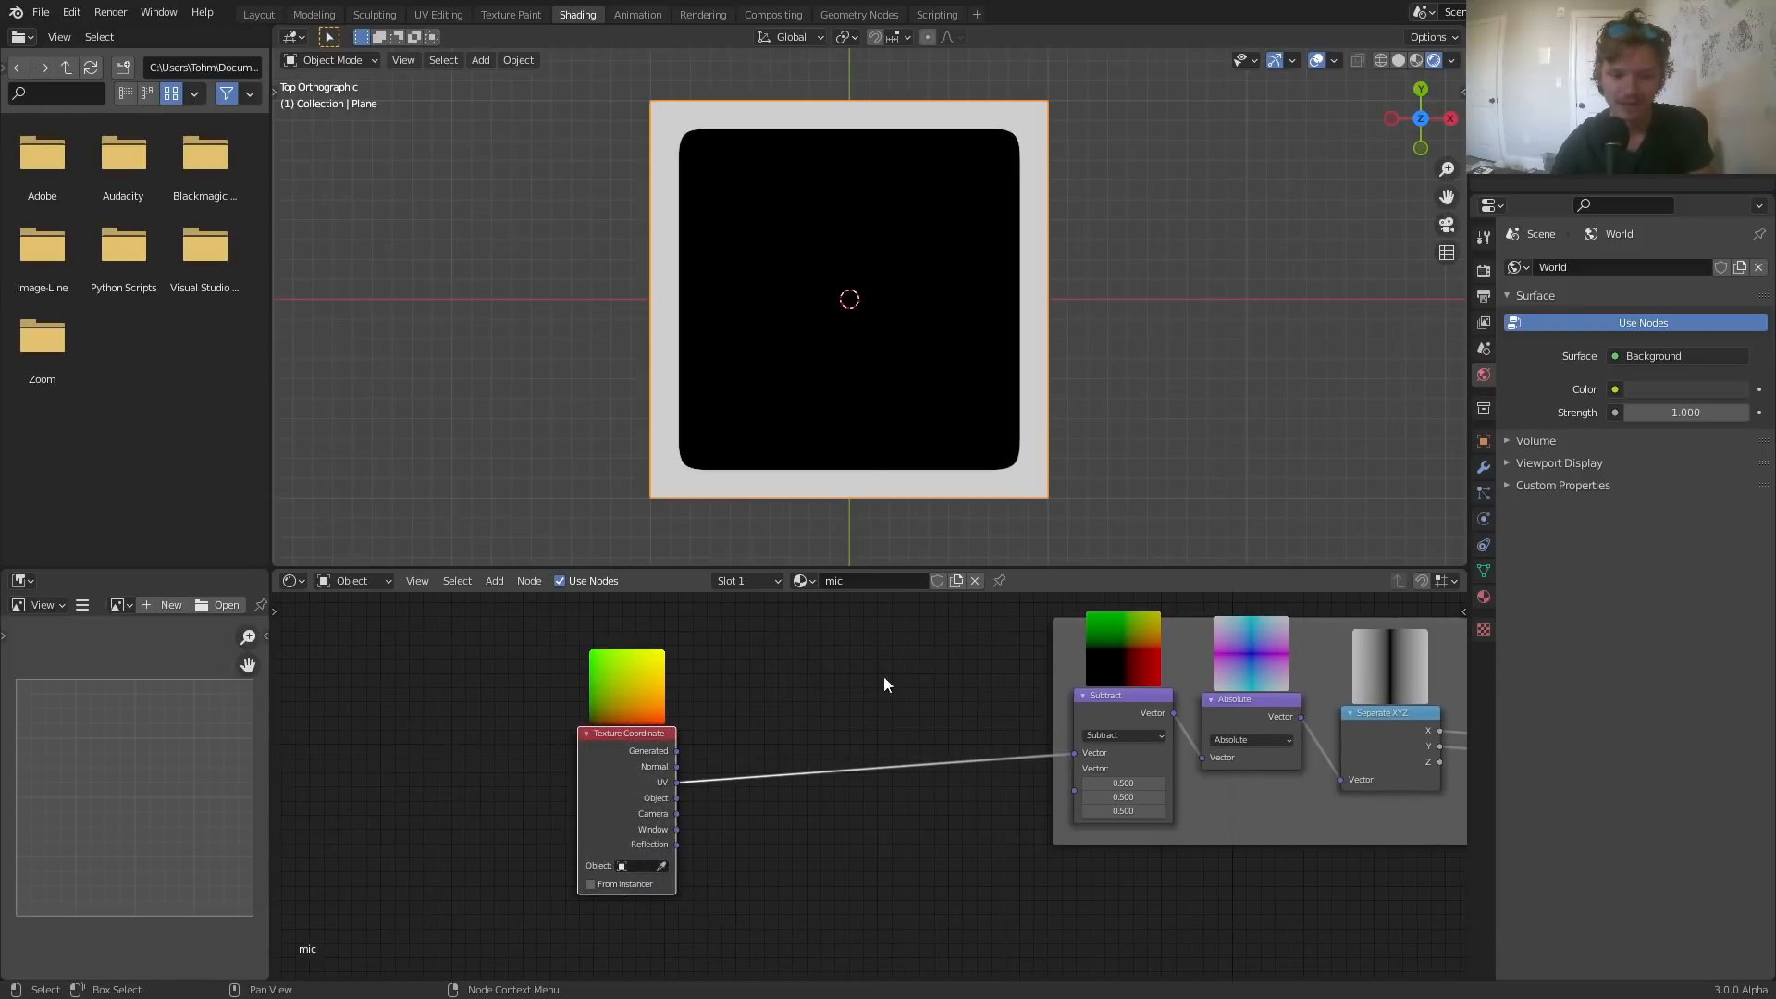
scroll(884, 682, "up", 2)
middle_click_drag(789, 785, 660, 715)
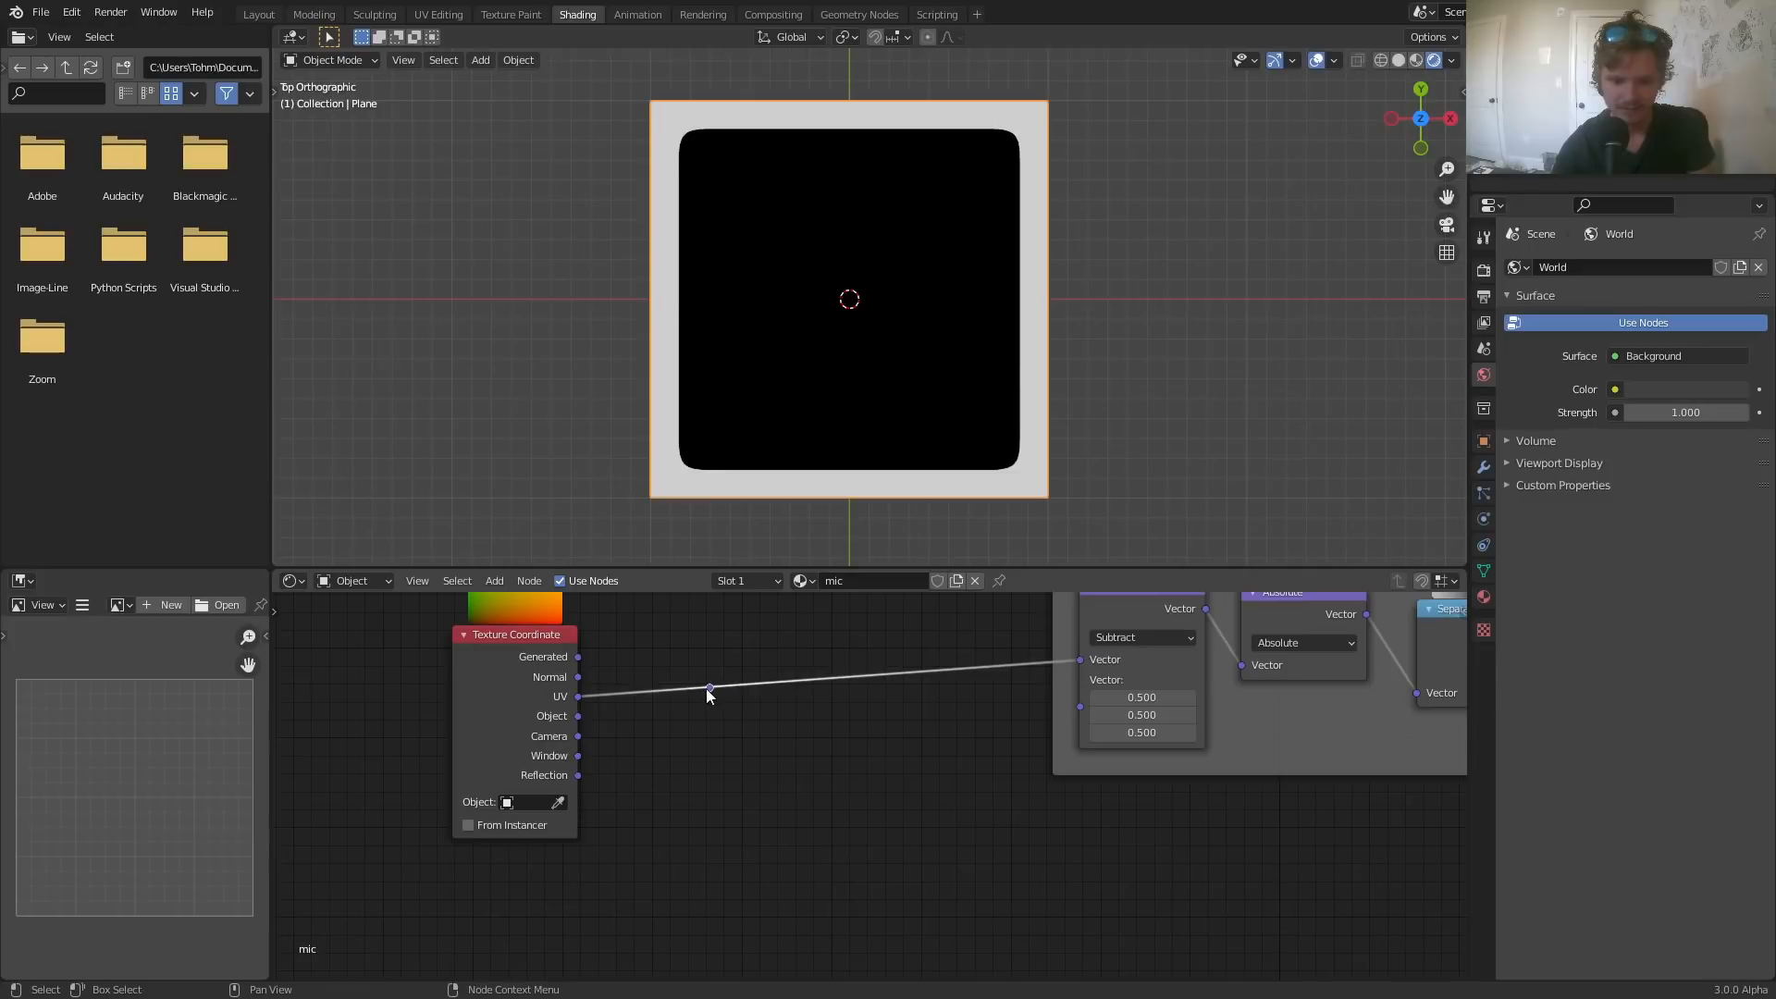
right_click_drag(707, 682, 729, 810, "shift")
left_click_drag(710, 687, 736, 831)
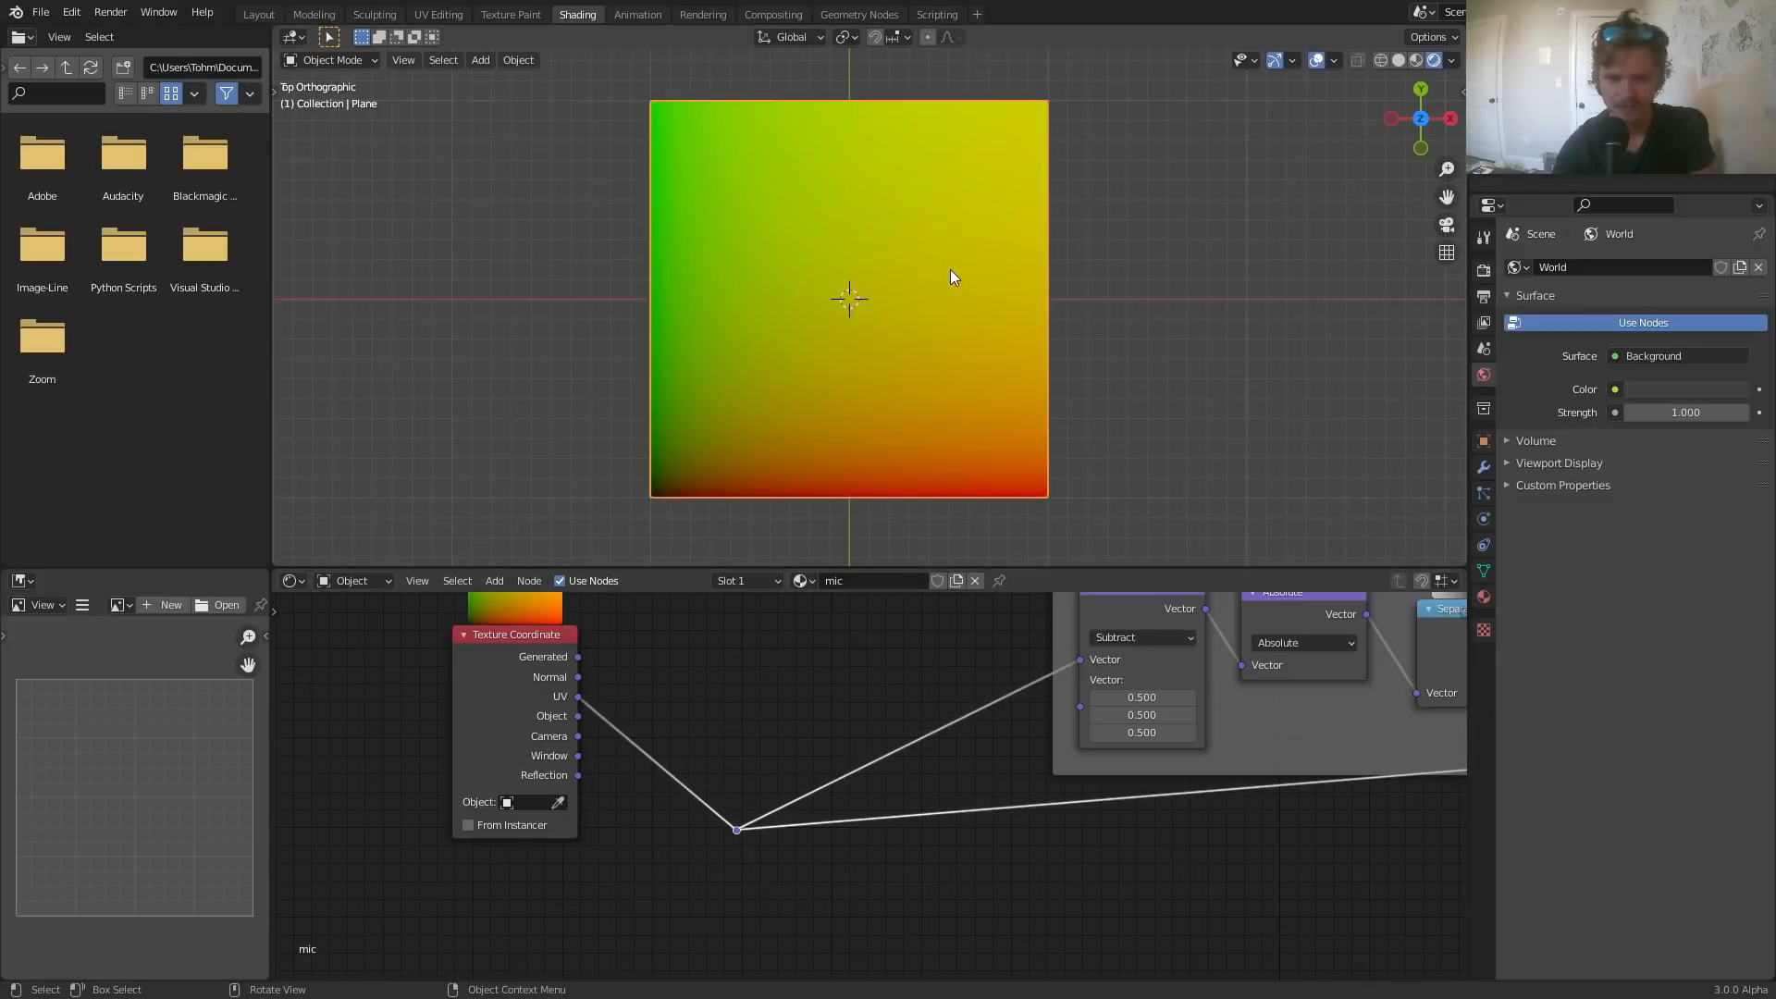
- Add a Vector Math node on the link from the reroute to the Viewer, set to Scale with a value of 5
left_click(1126, 624)
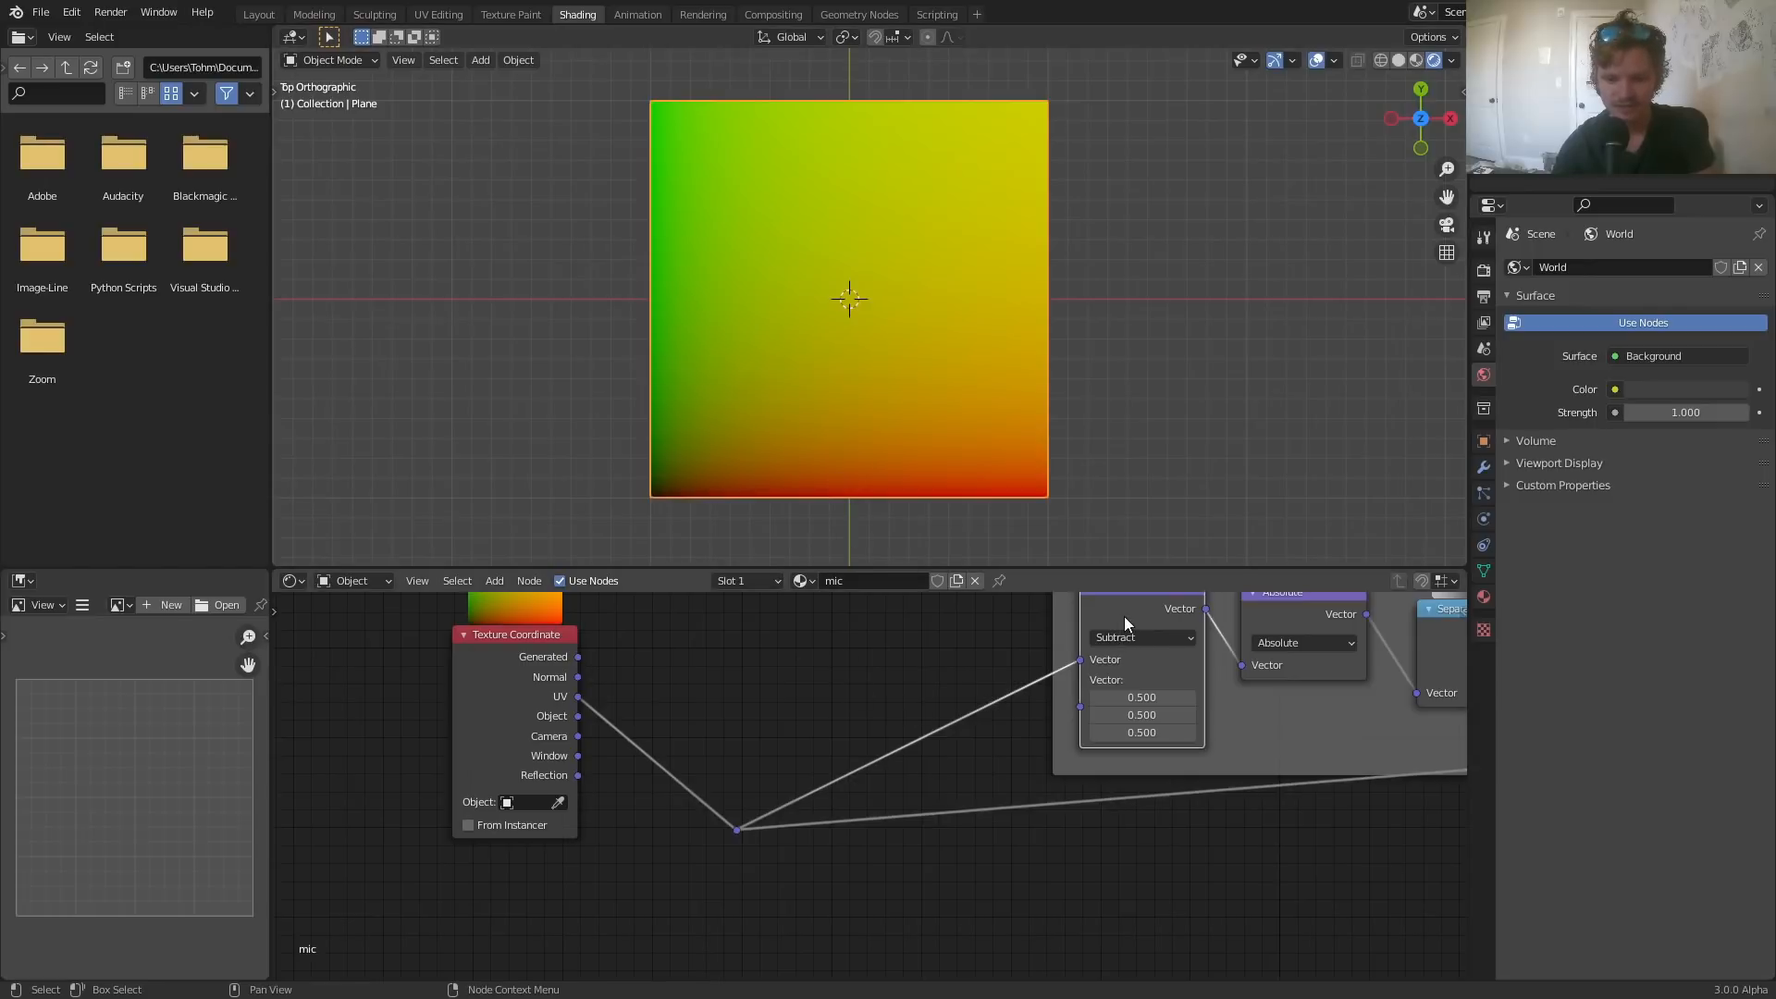
key("shift+a")
type("vect")
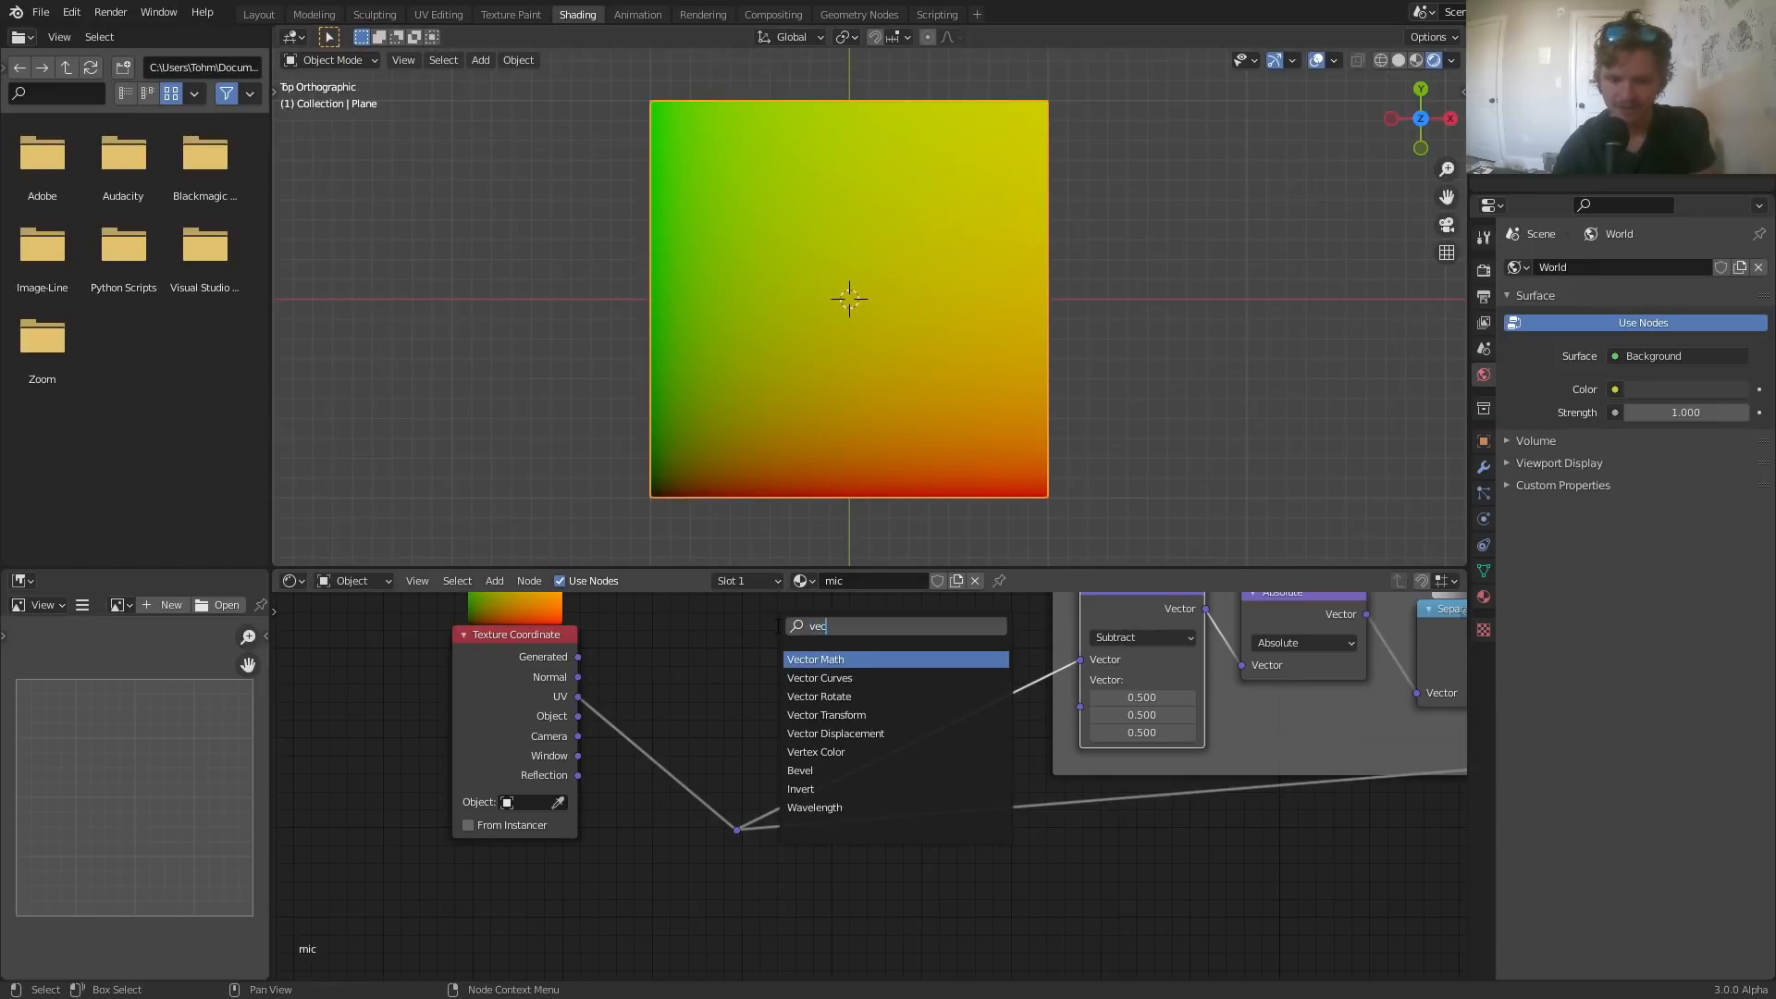
left_click(832, 658)
left_click(923, 822)
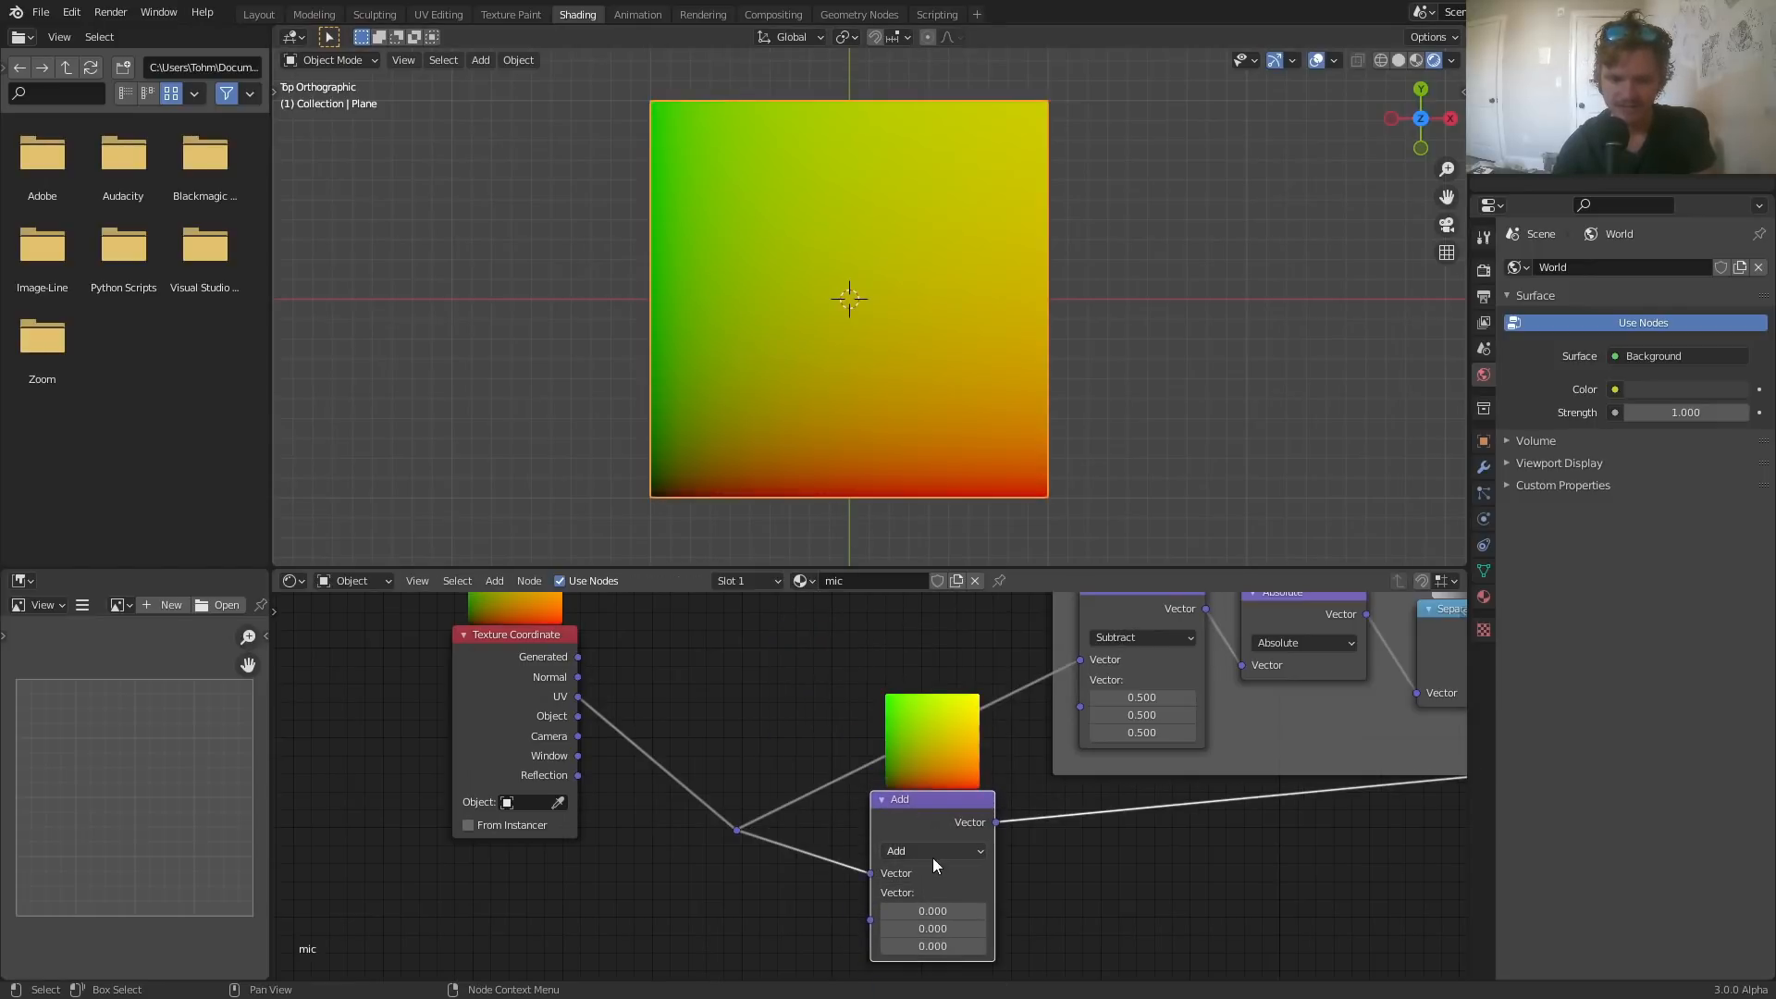
left_click(932, 852)
left_click(888, 552)
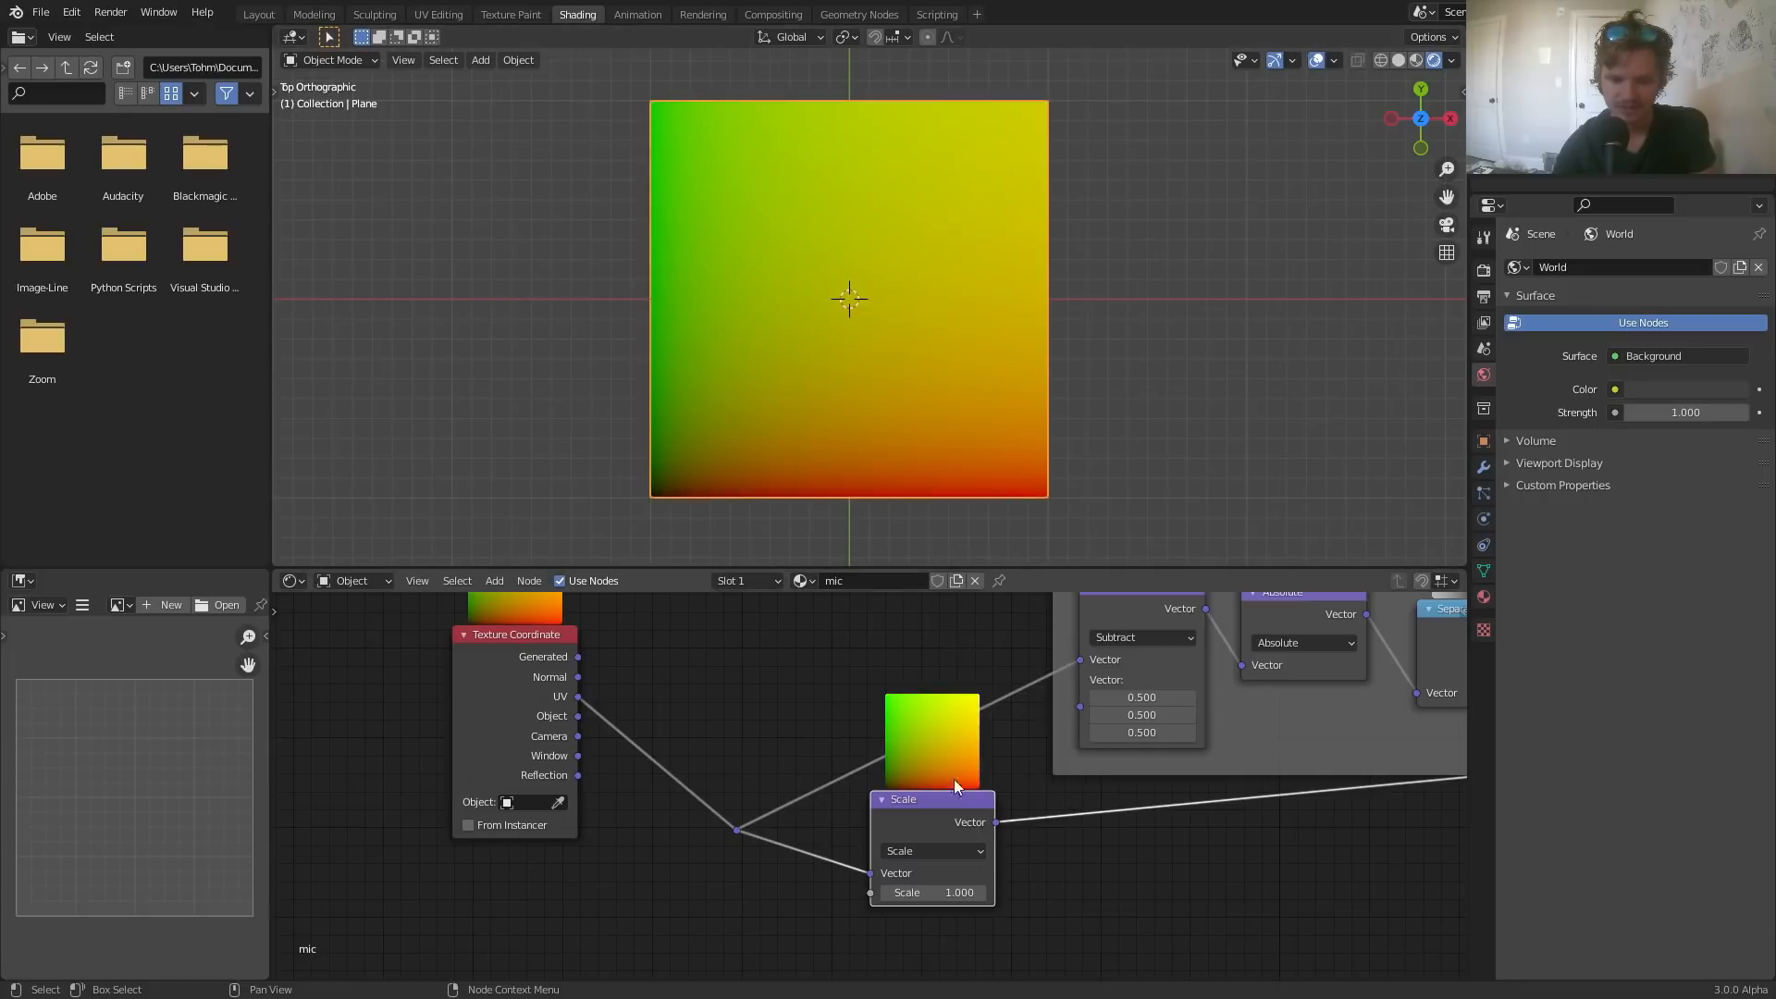
left_click(947, 893)
type("5")
key("Return")
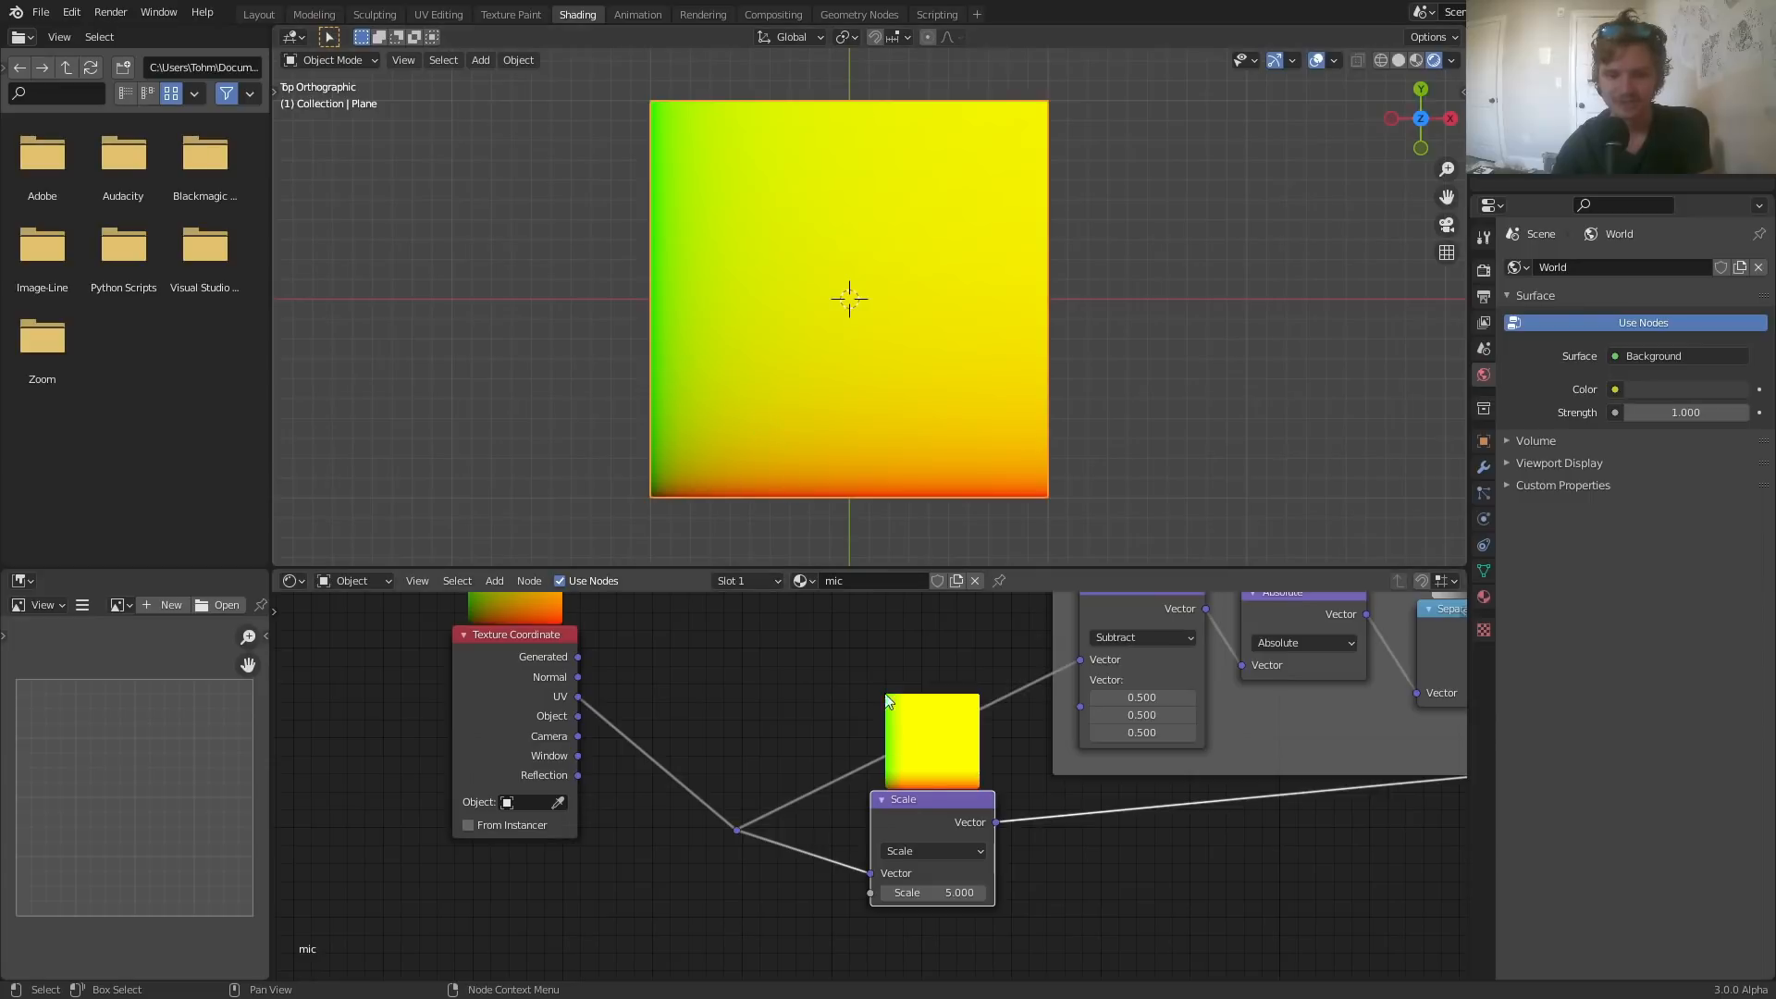
- Mute and unmute the Scale node to compare the UV gradients, and move the node slightly lower
key("m")
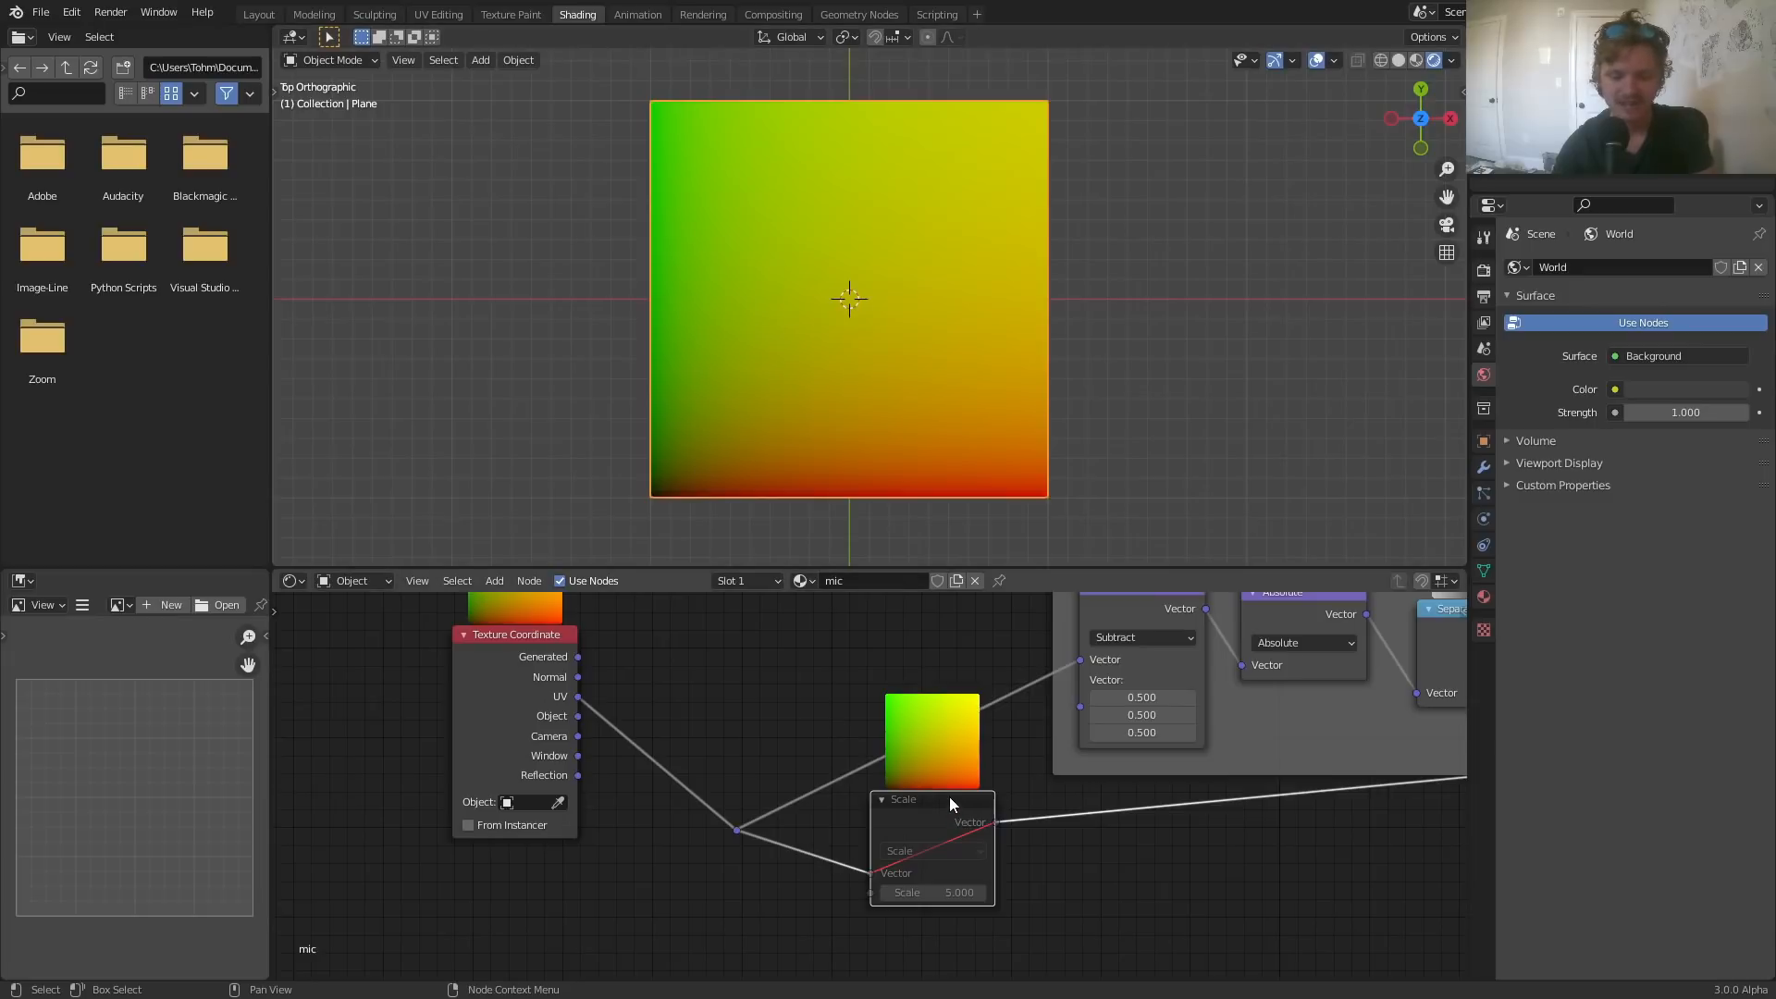
key("m")
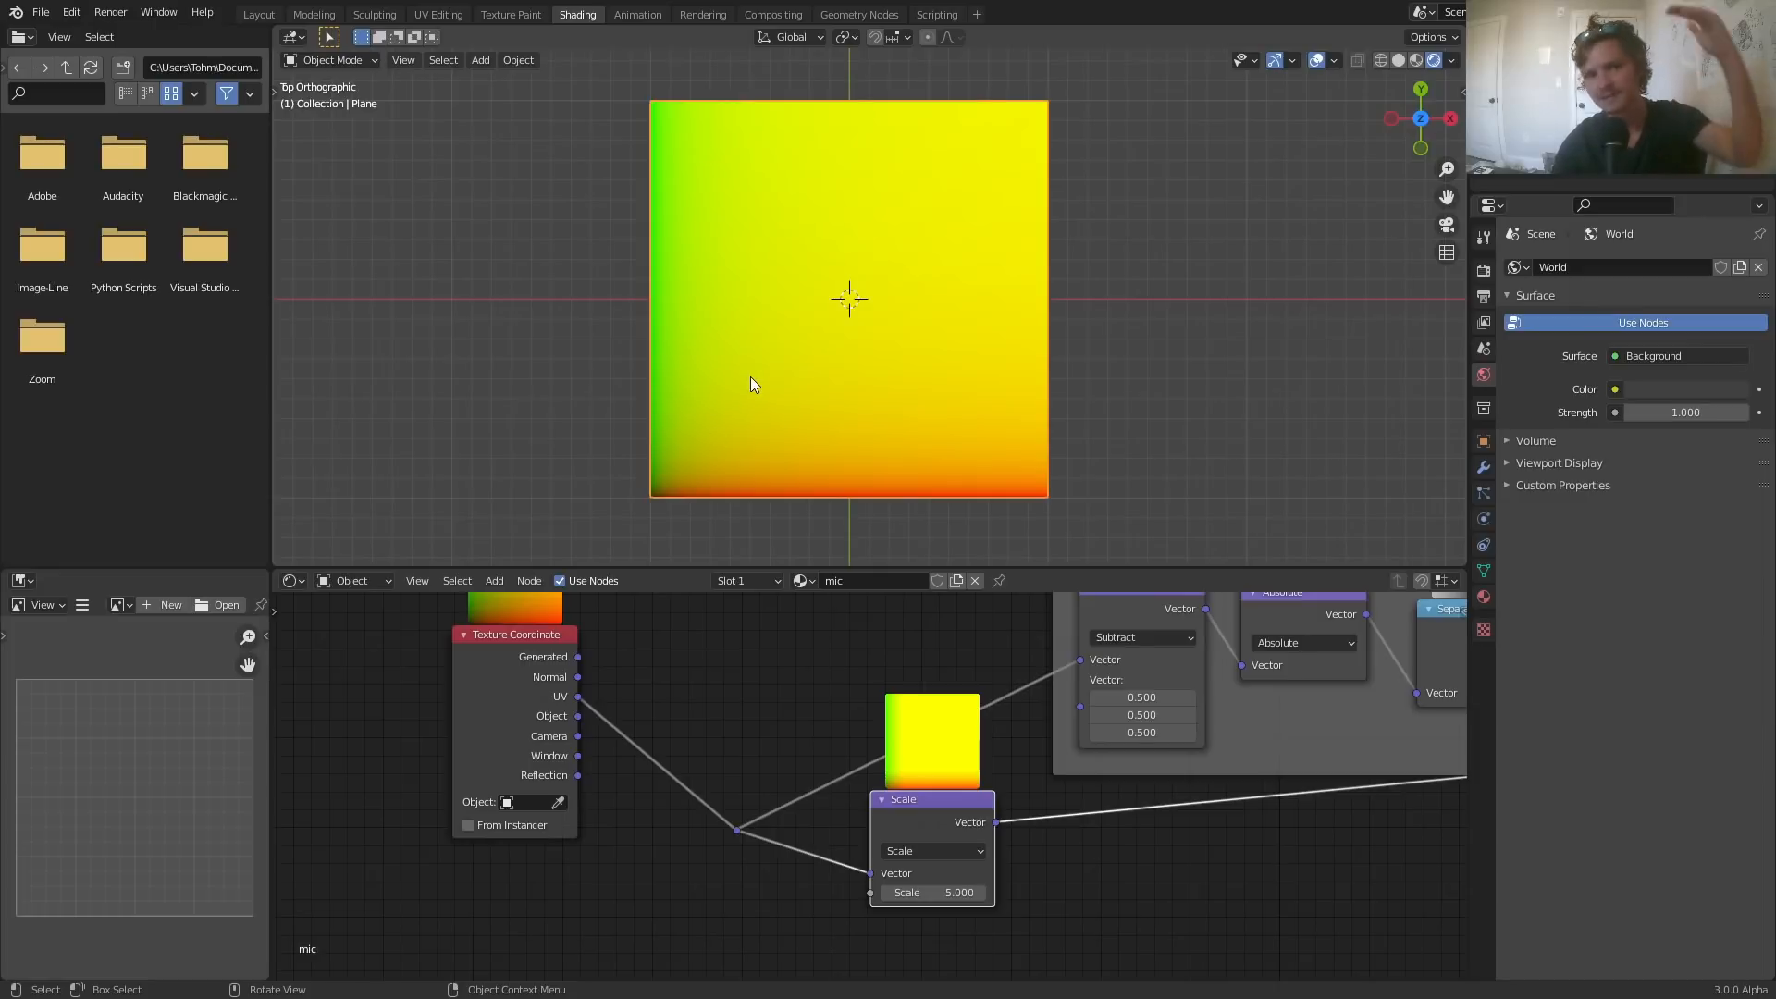
left_click_drag(952, 820, 934, 860)
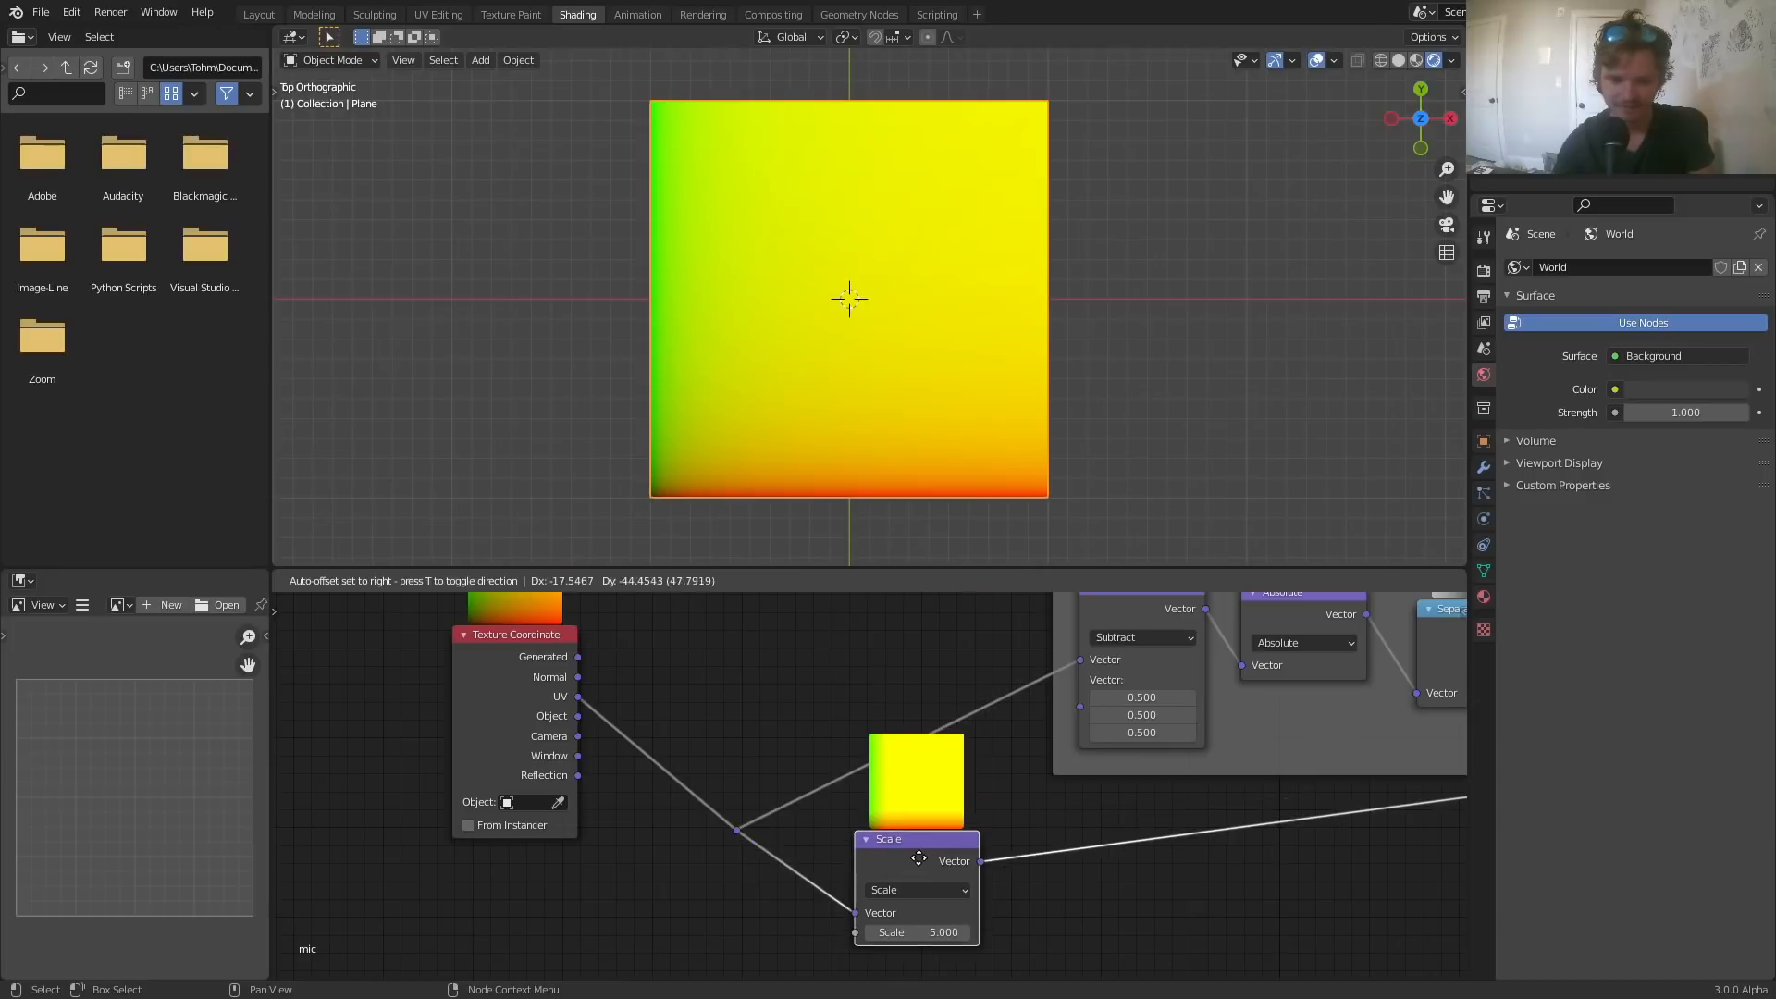
- Try a Scale value of 10 and undo the change
left_click(916, 932)
type("10")
key("Return")
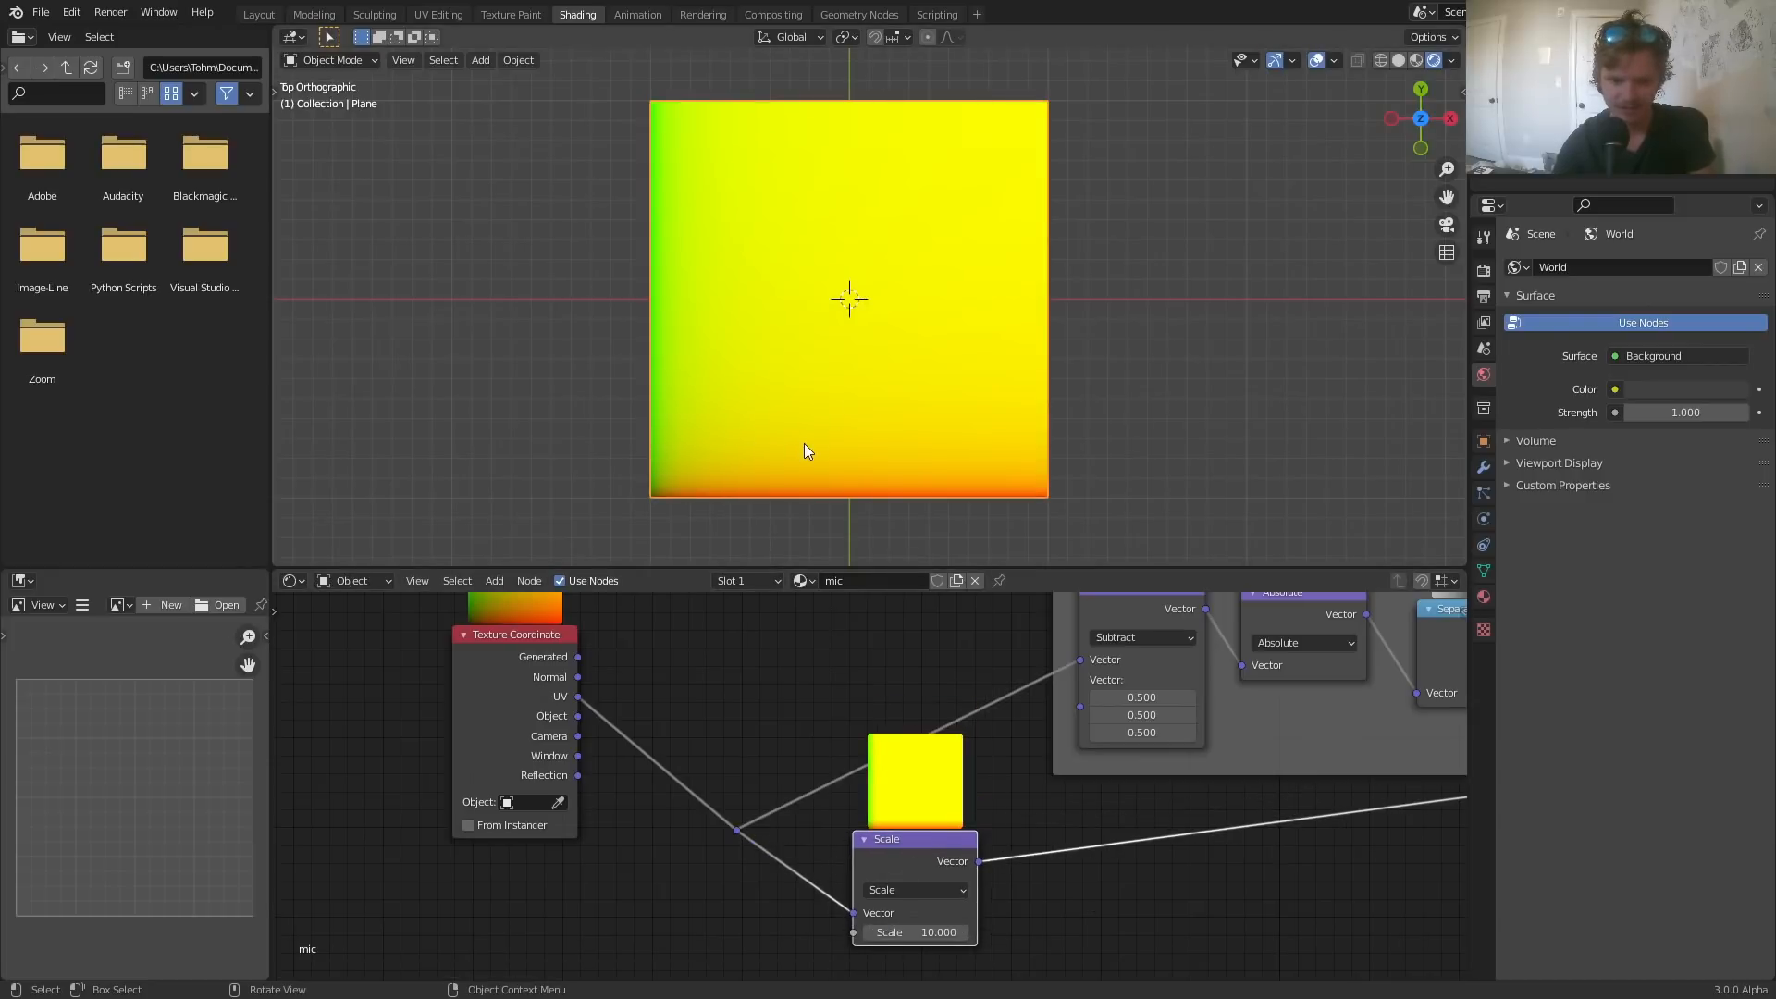
key("ctrl+z")
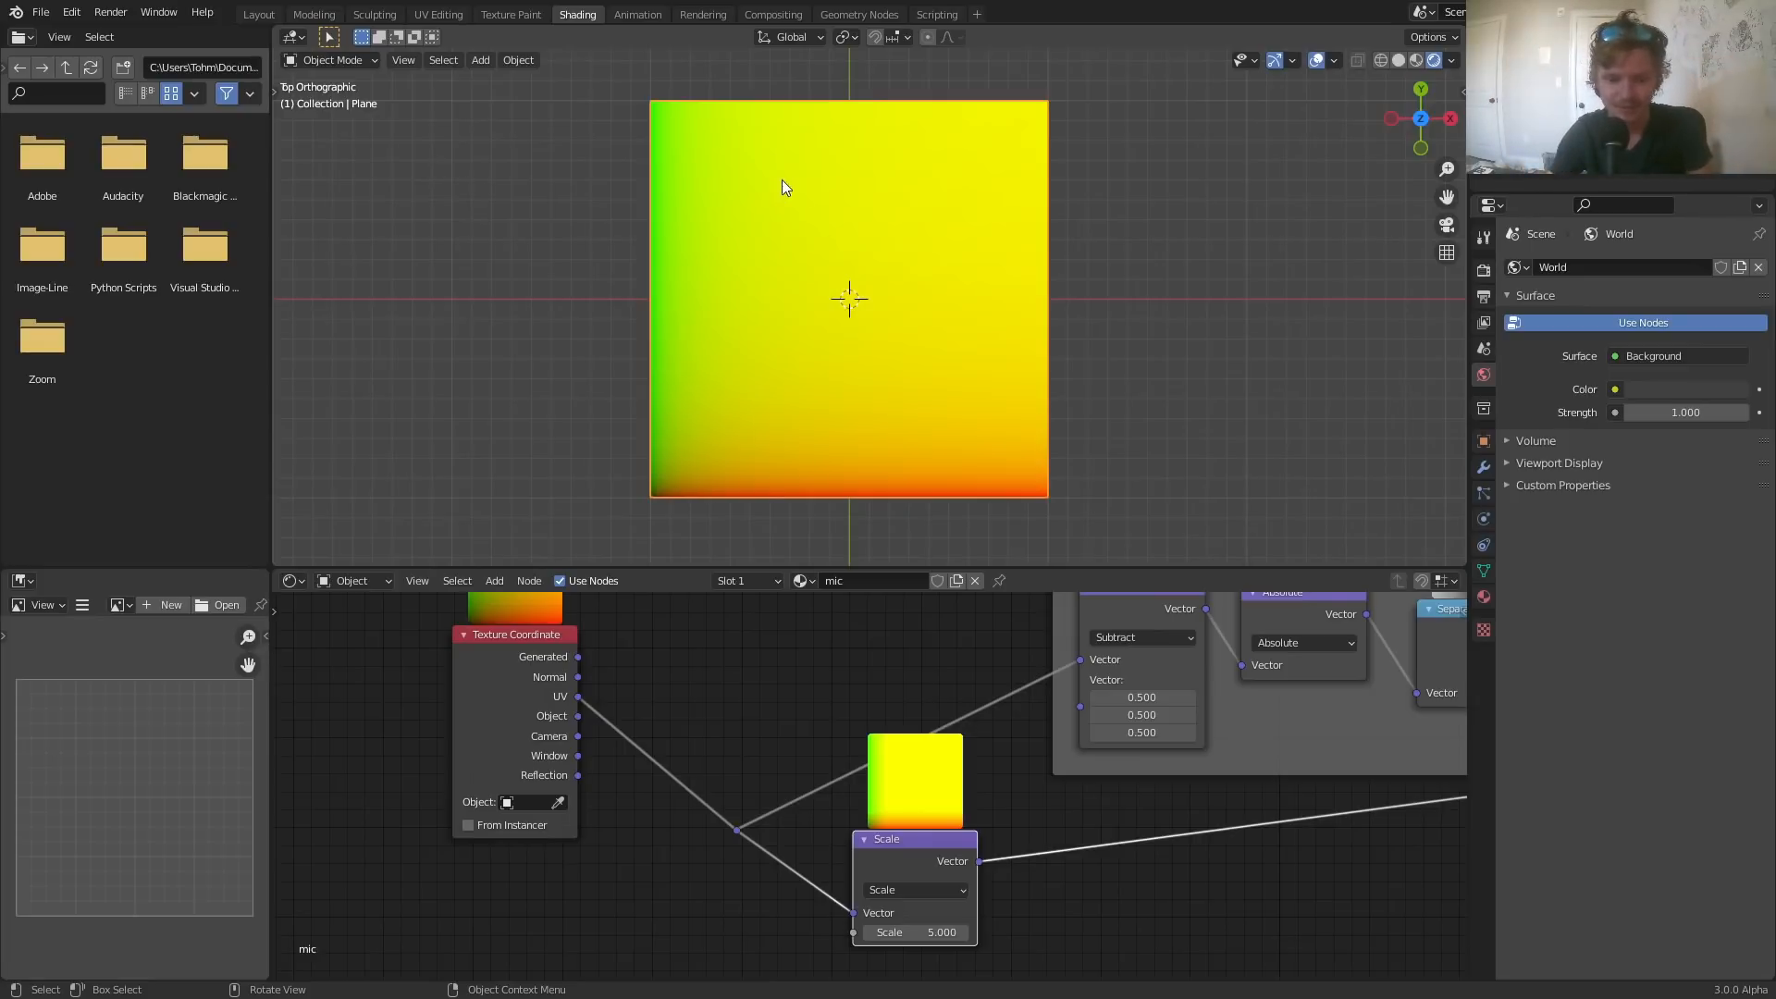
- Duplicate the Scale node onto its outgoing link and set the copy's operation to Fraction
key("shift+d")
left_click(1083, 840)
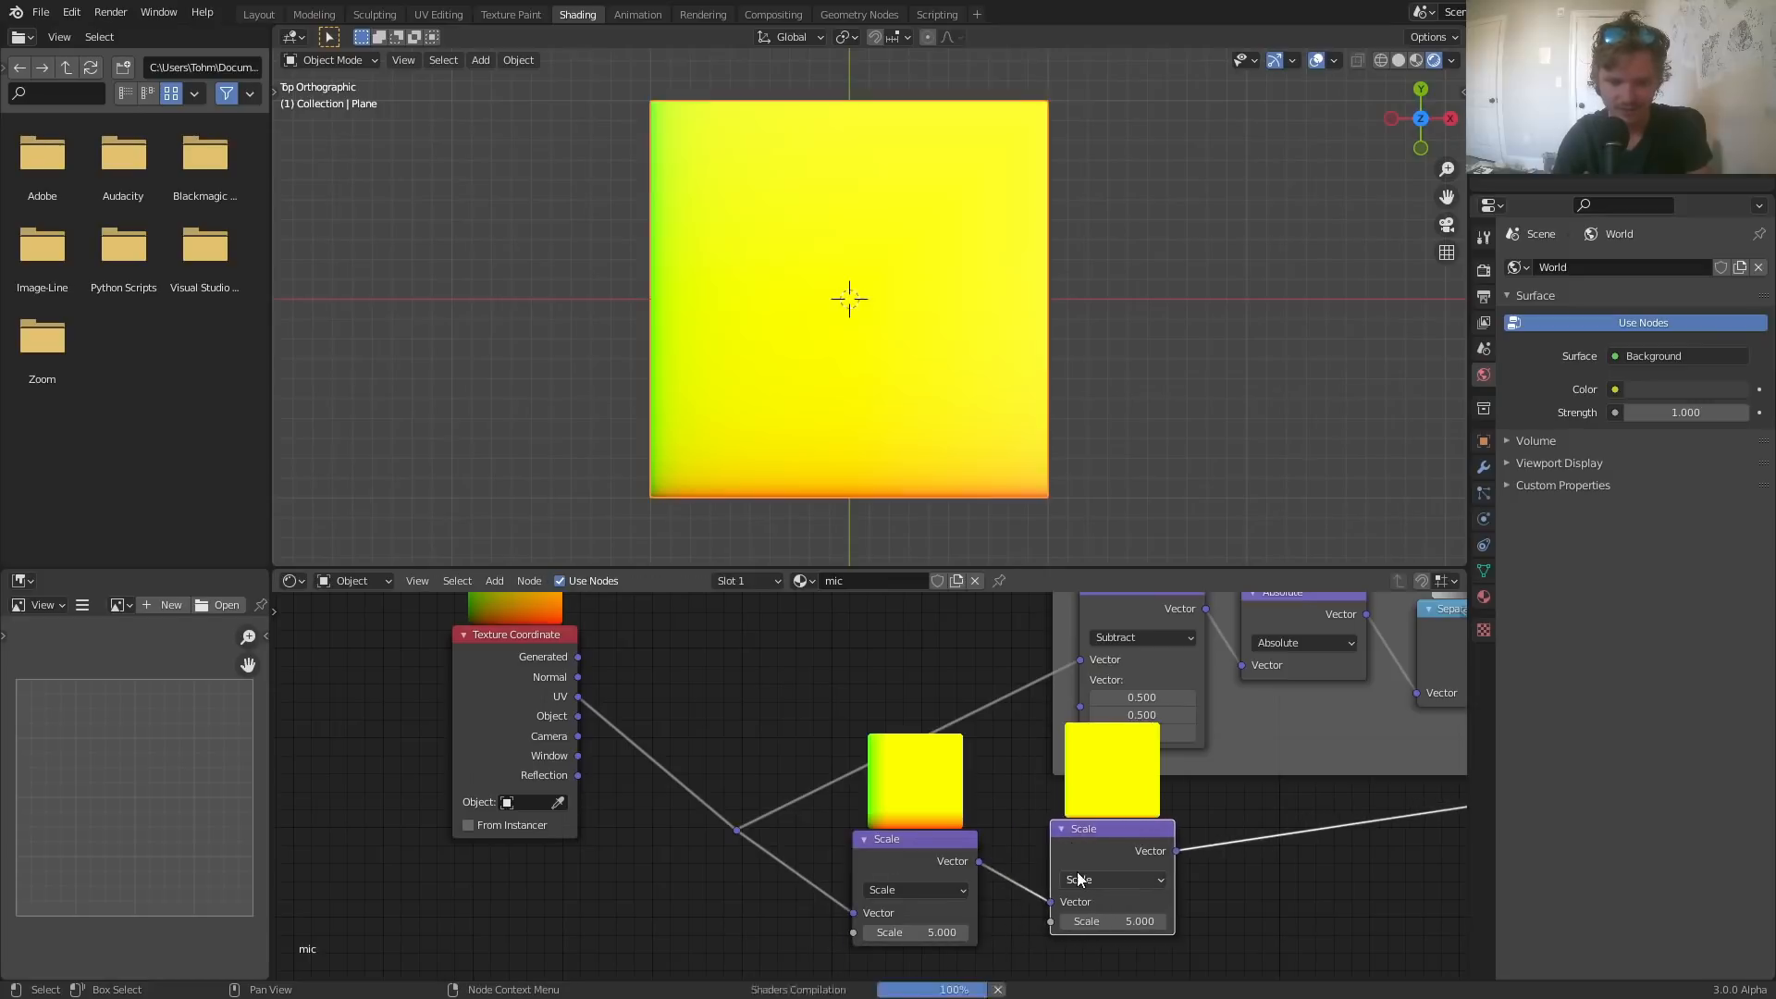
left_click(1080, 879)
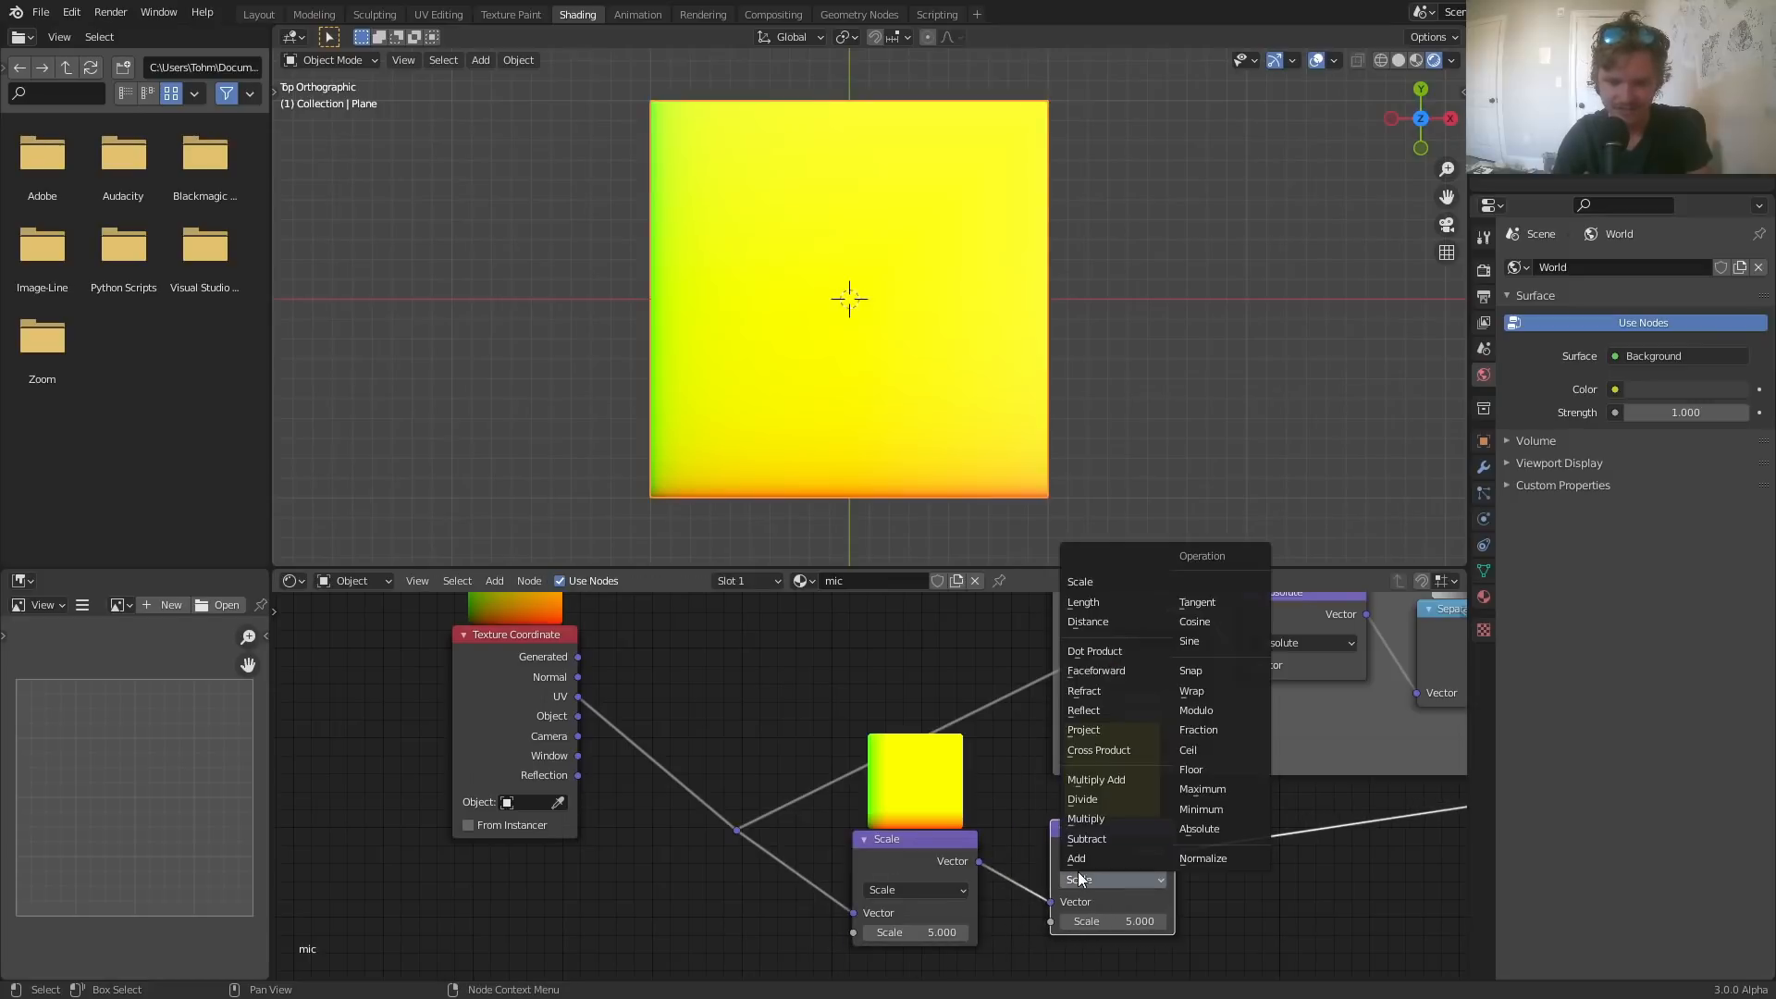
left_click(1201, 732)
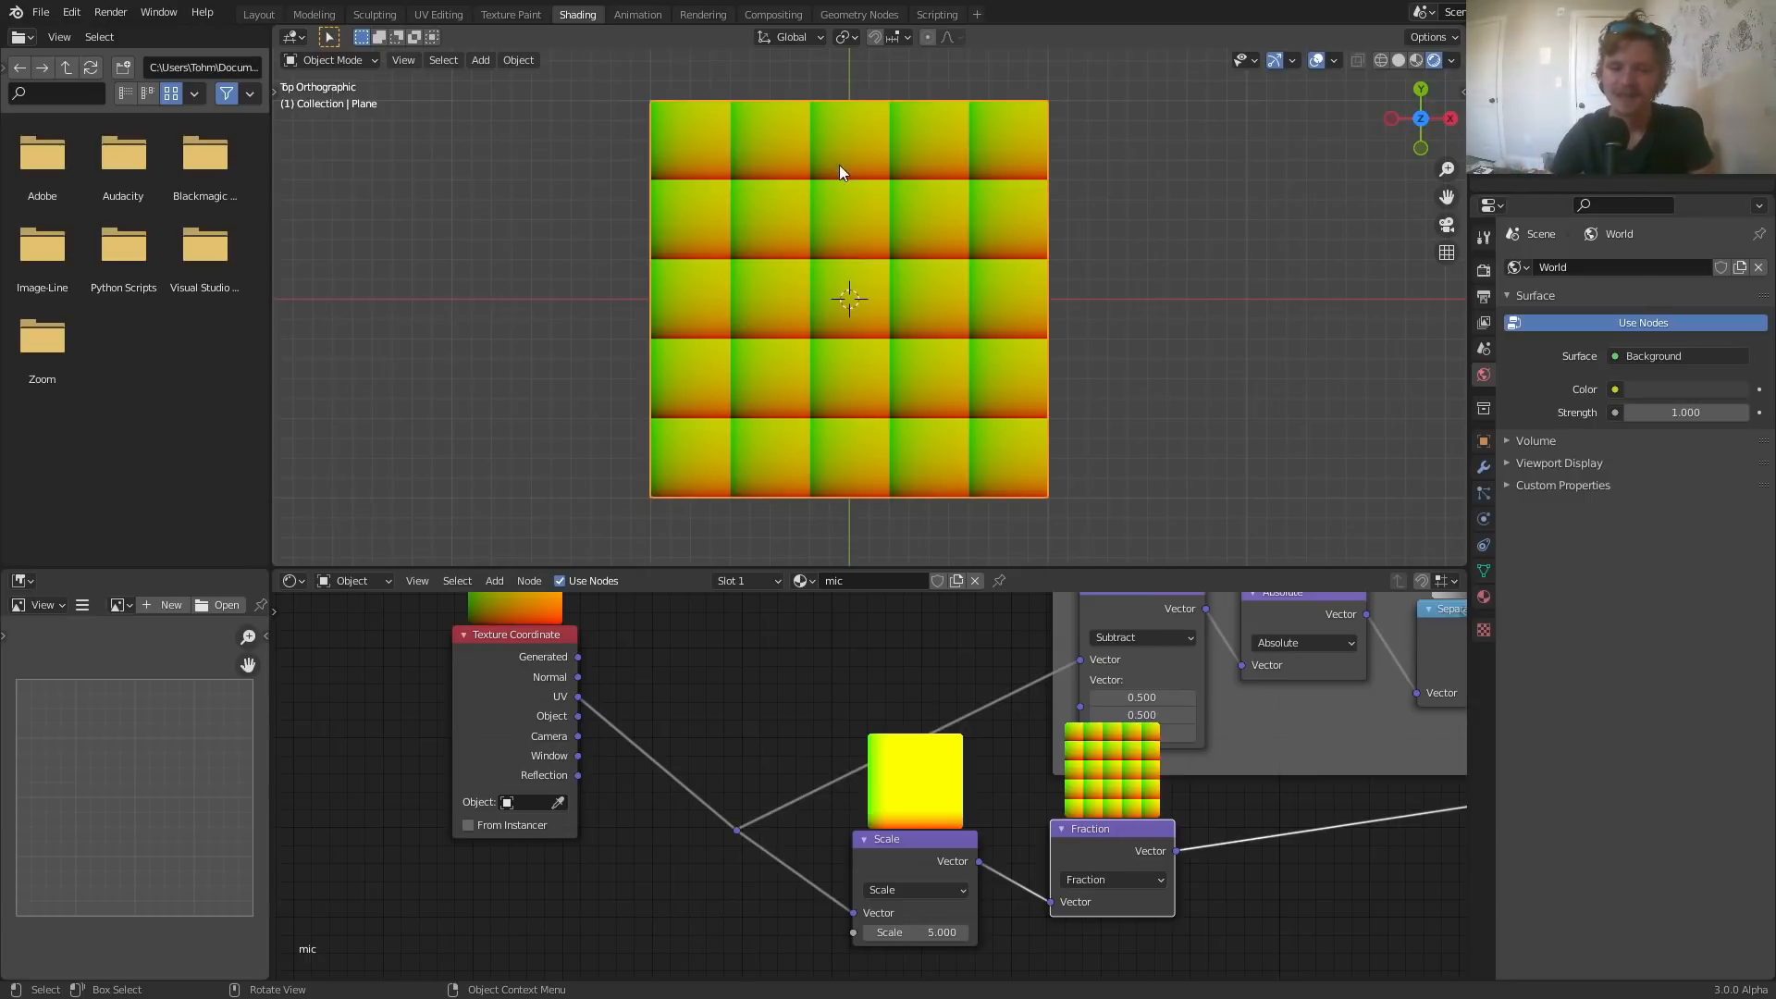
- Preview the Texture Coordinate node's UV output and then the Fraction node's output to compare them on the plane
left_click(530, 651, "ctrl+shift")
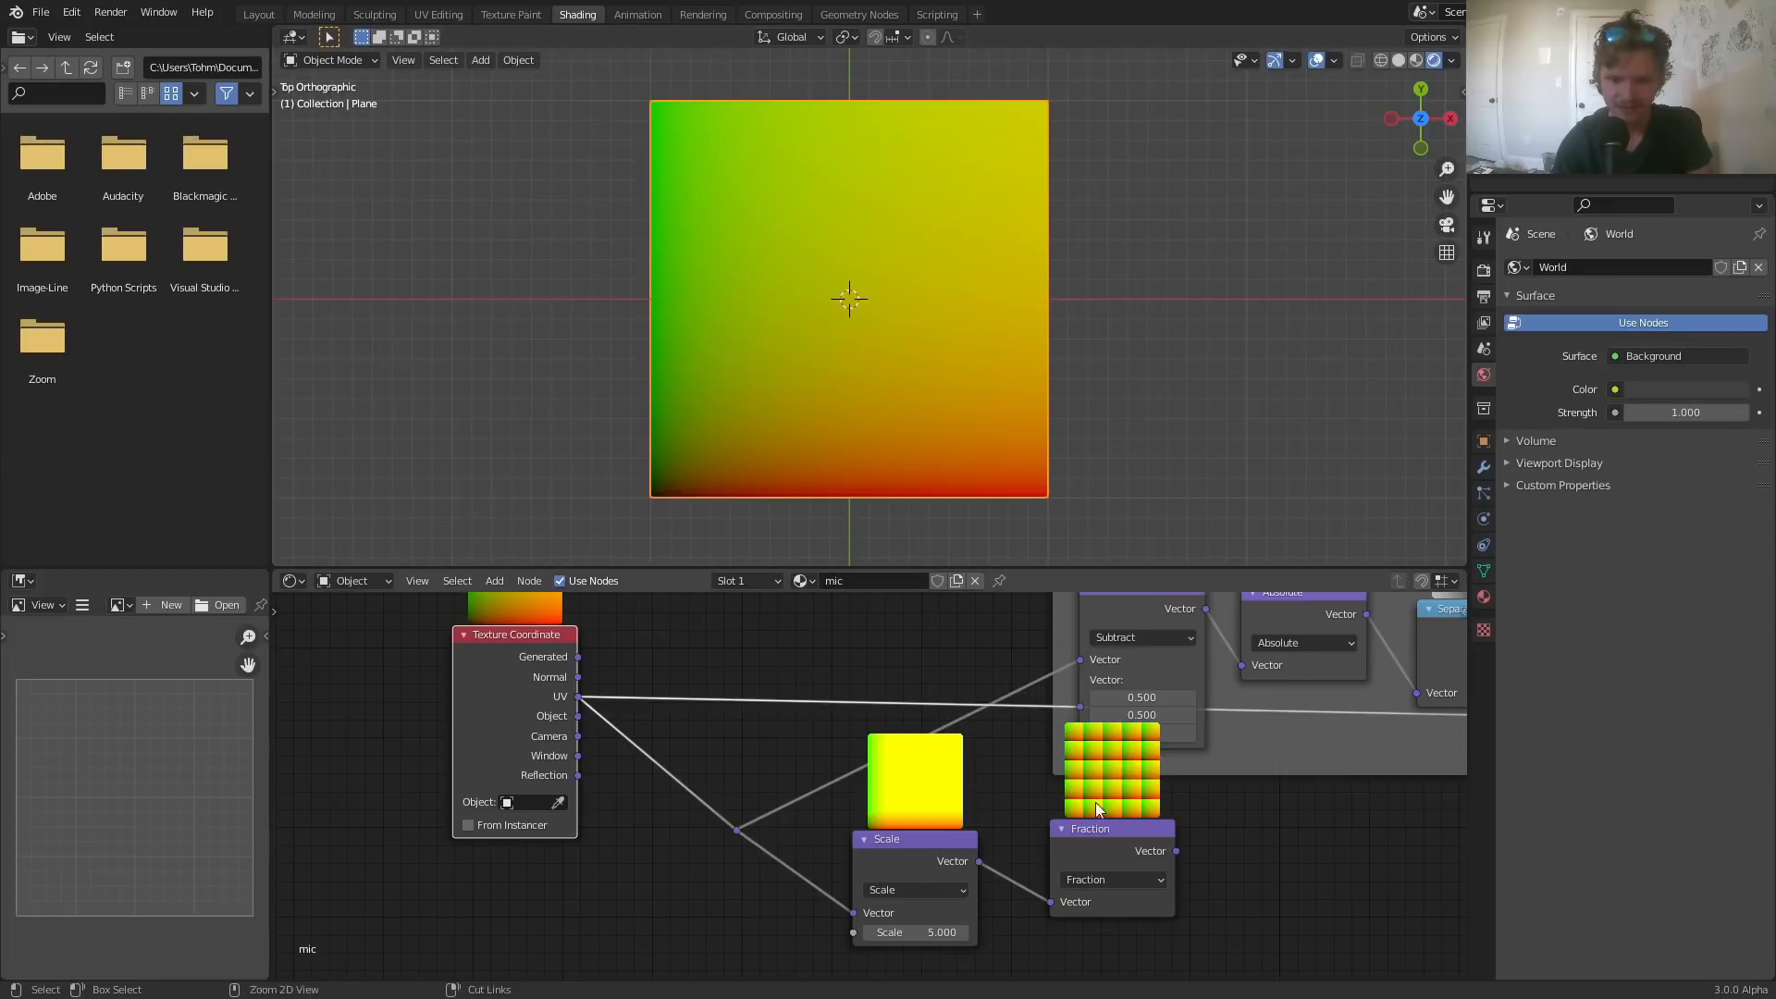
left_click(1123, 831, "ctrl+shift")
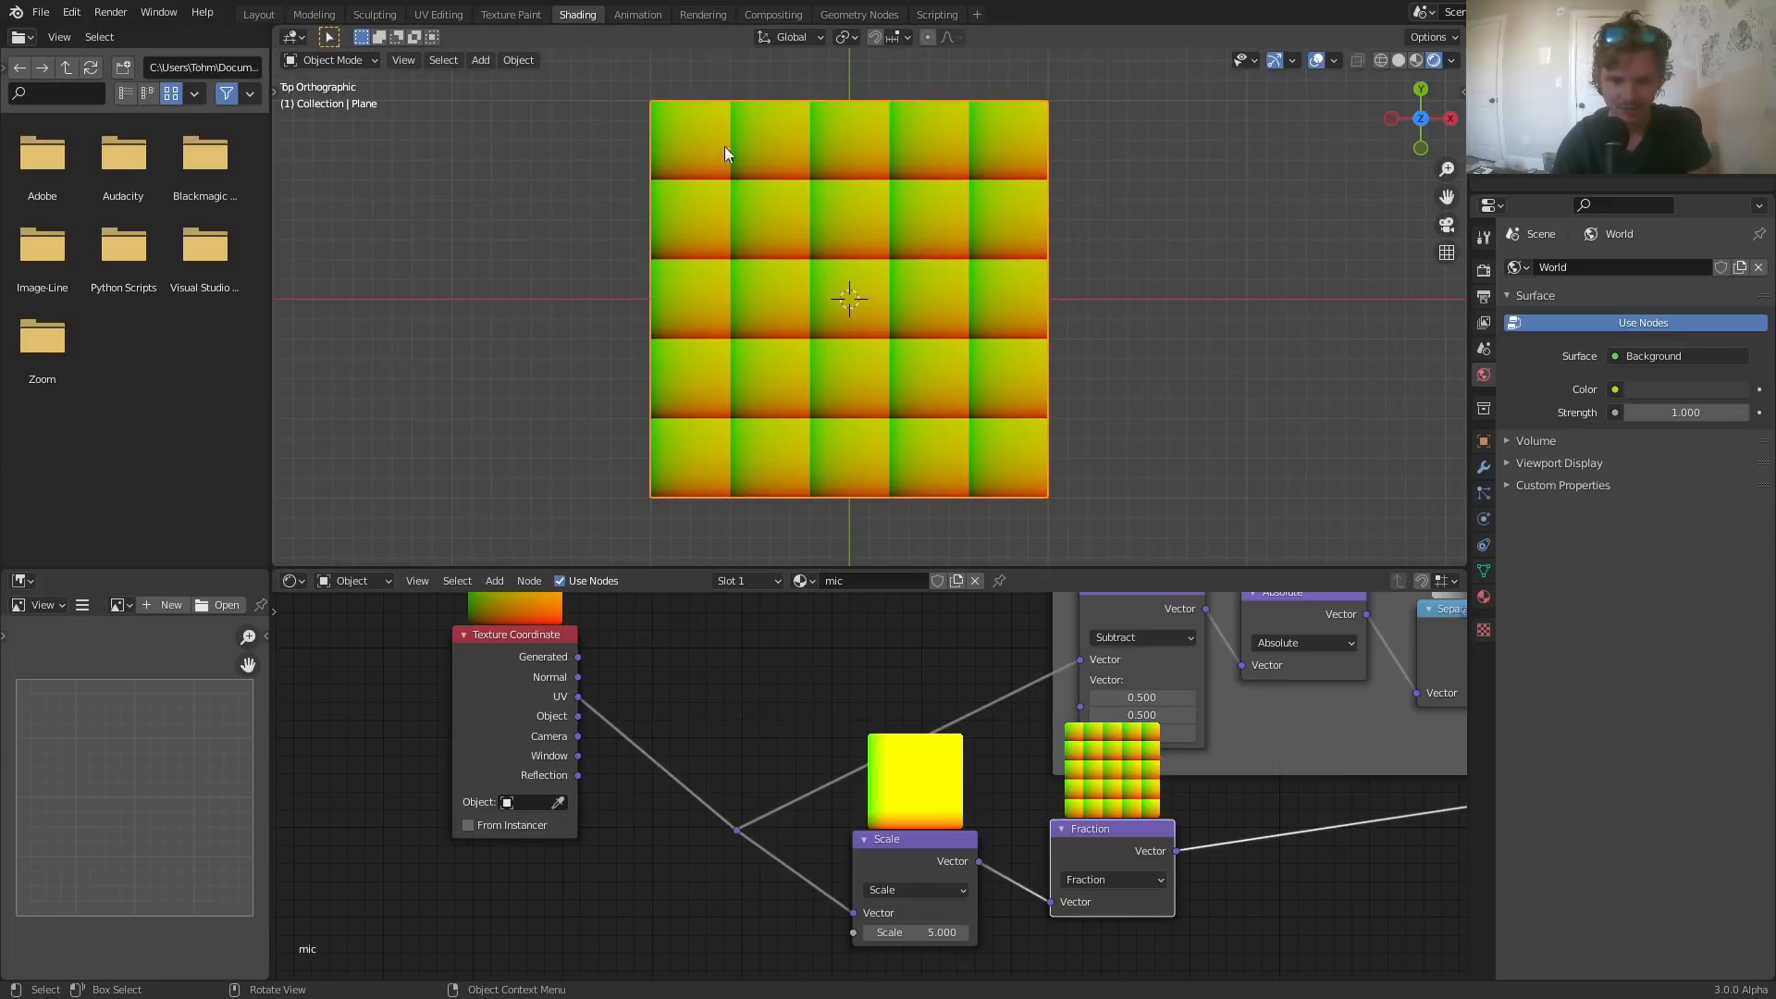
- Move the reroute and the Scale and Fraction nodes to make room, and link Fraction's output to Subtract's first Vector input
scroll(985, 740, "down", 2)
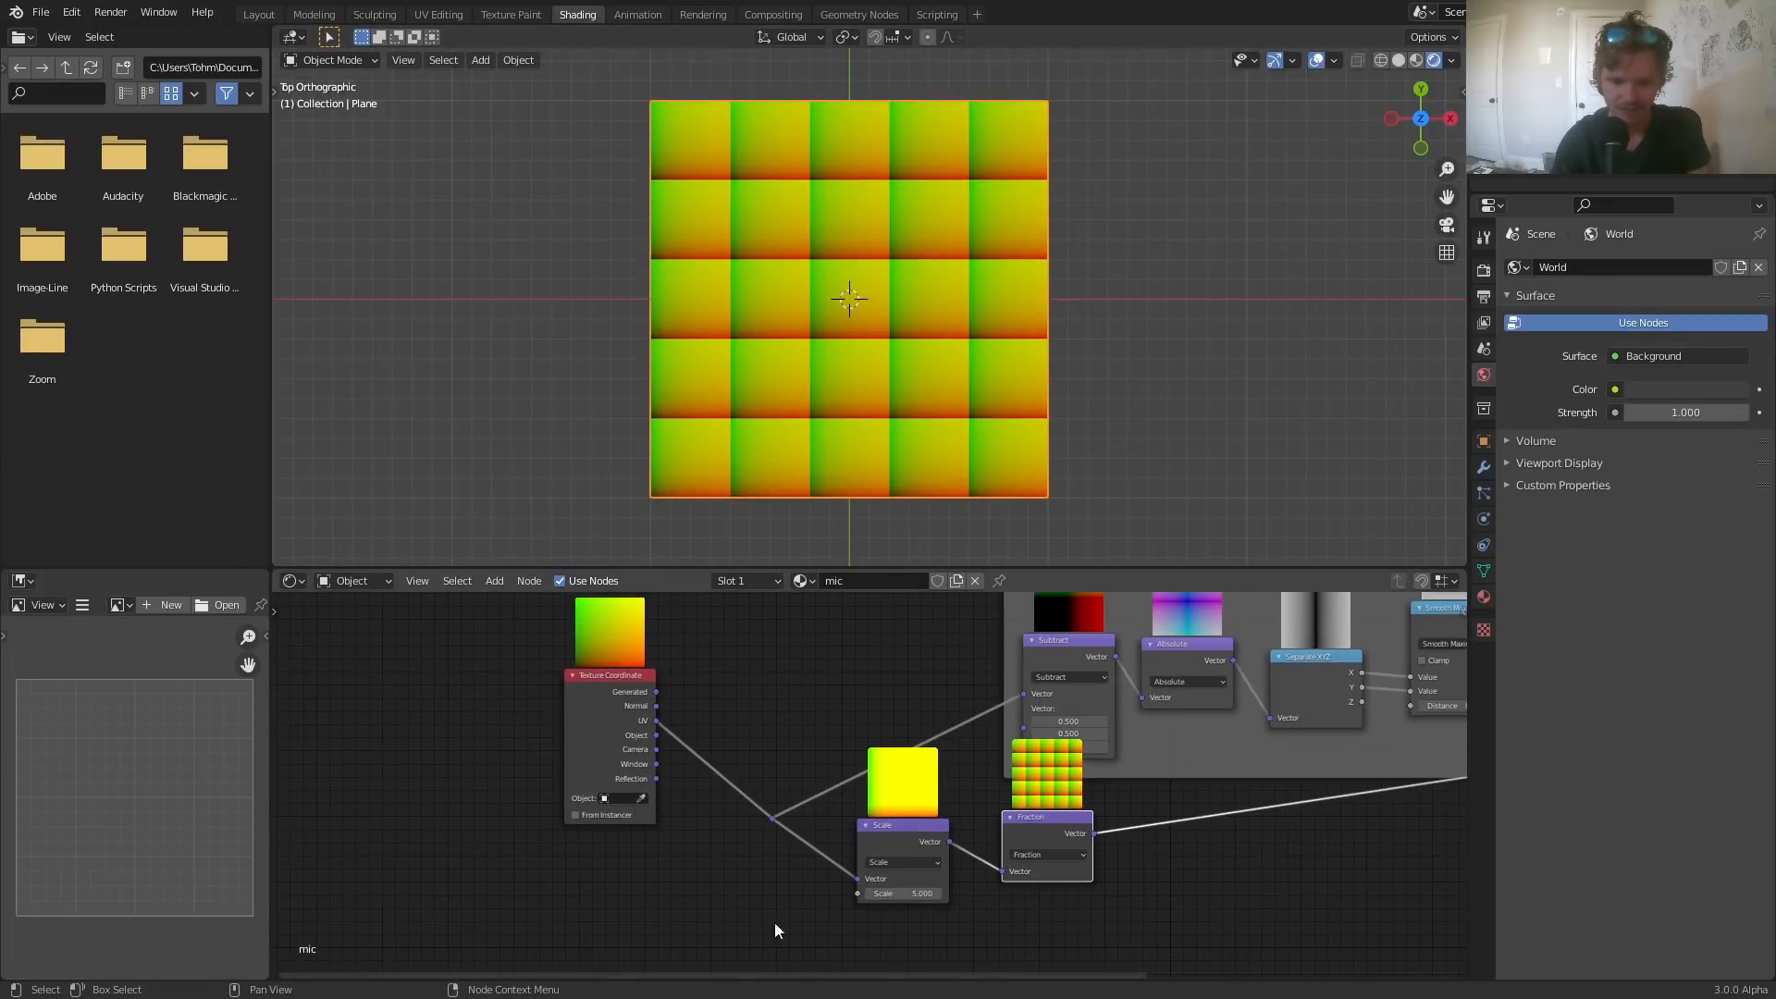
left_click_drag(714, 892, 742, 695)
left_click_drag(791, 900, 1046, 820)
left_click_drag(1046, 819, 1013, 693)
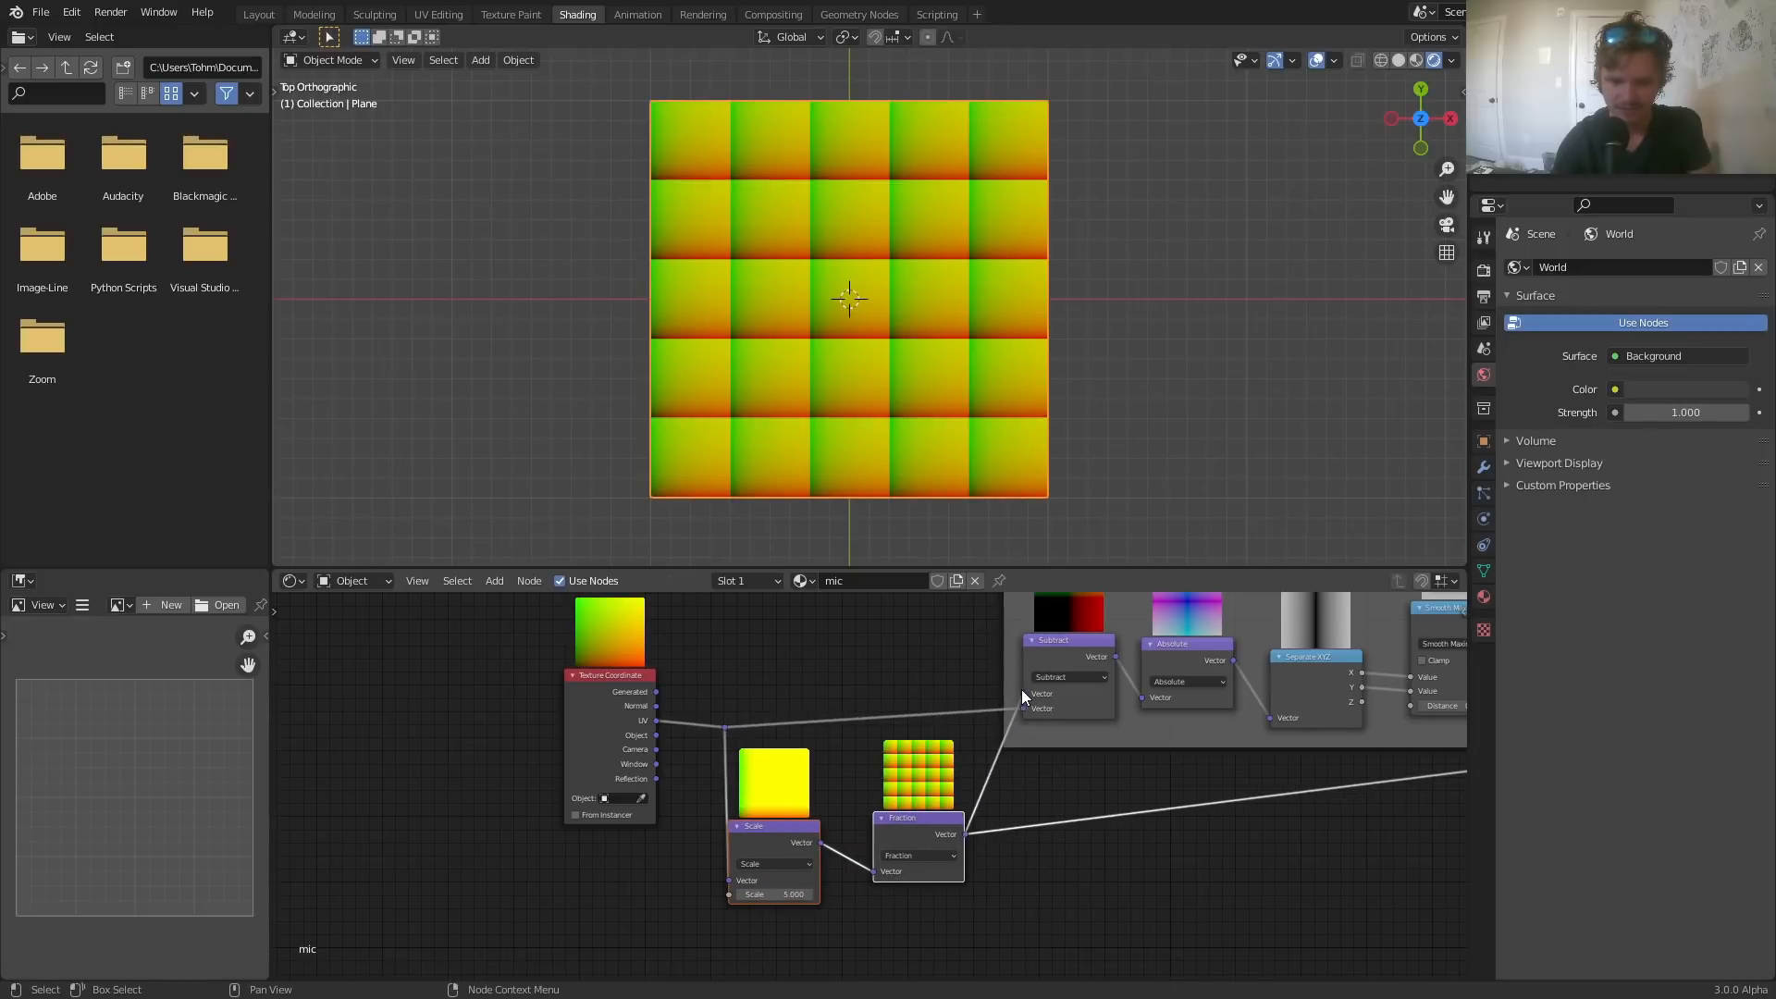
- Preview the Greater Than node's output on the plane through the Viewer
middle_click_drag(1102, 737, 762, 684)
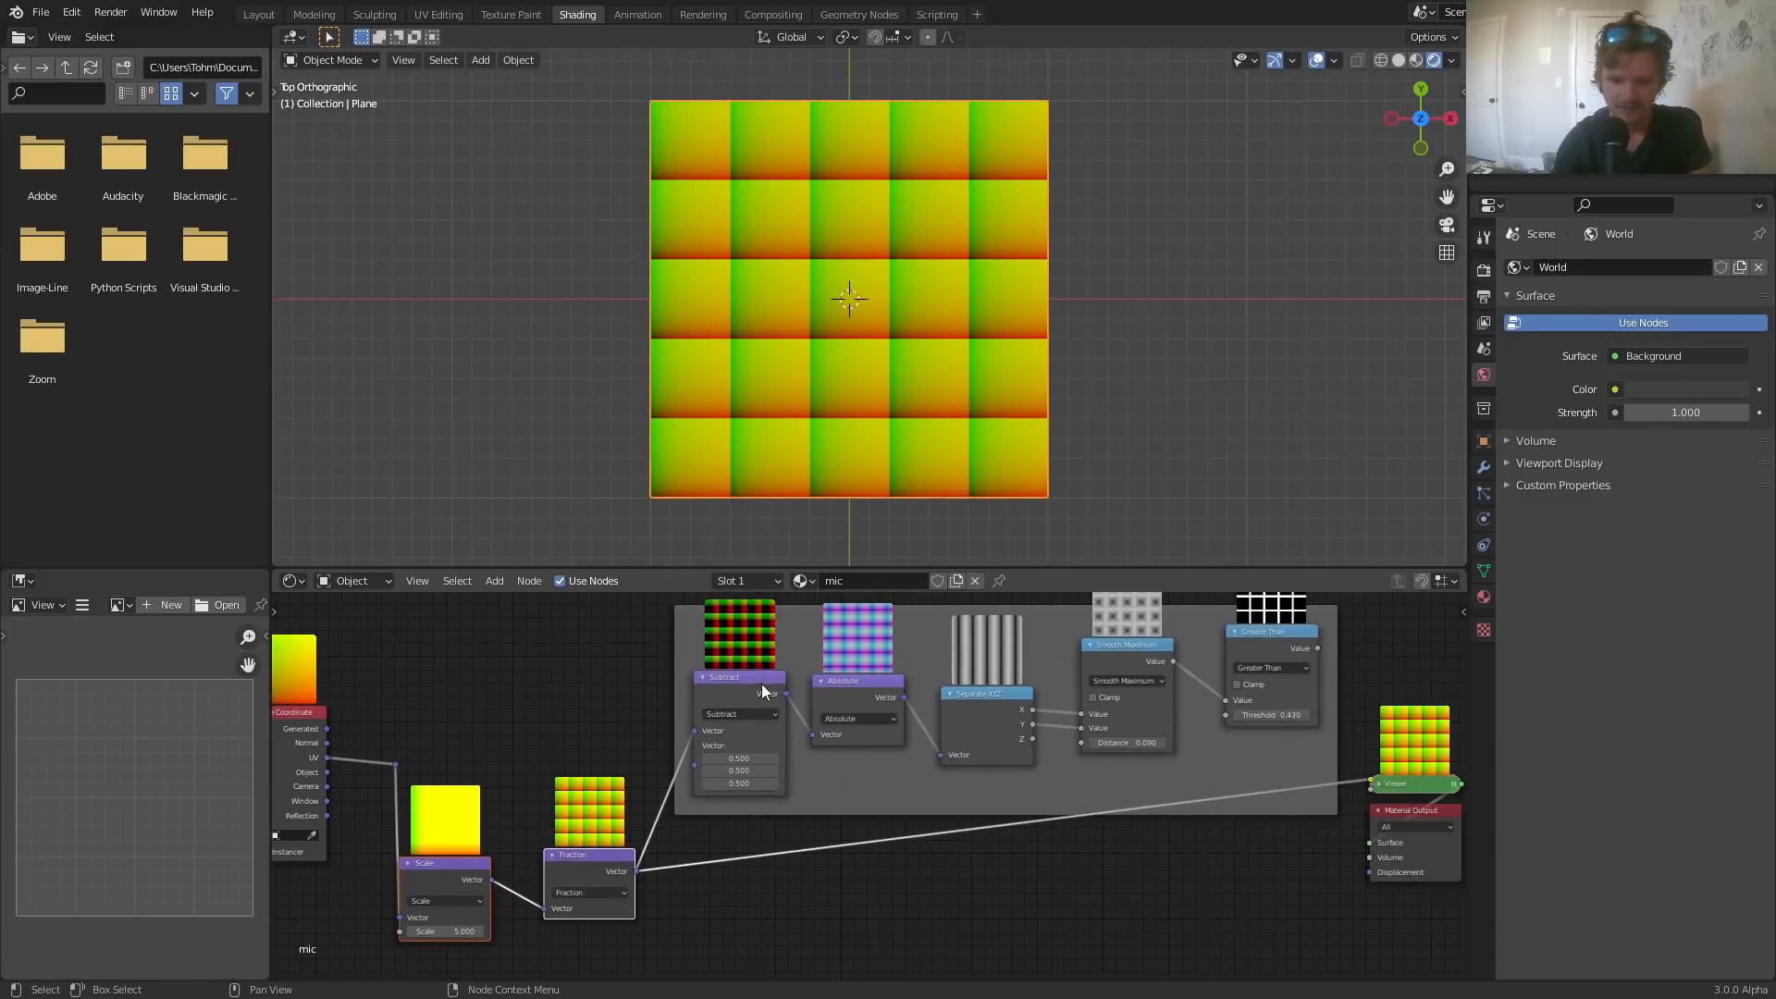
scroll(846, 741, "up", 4)
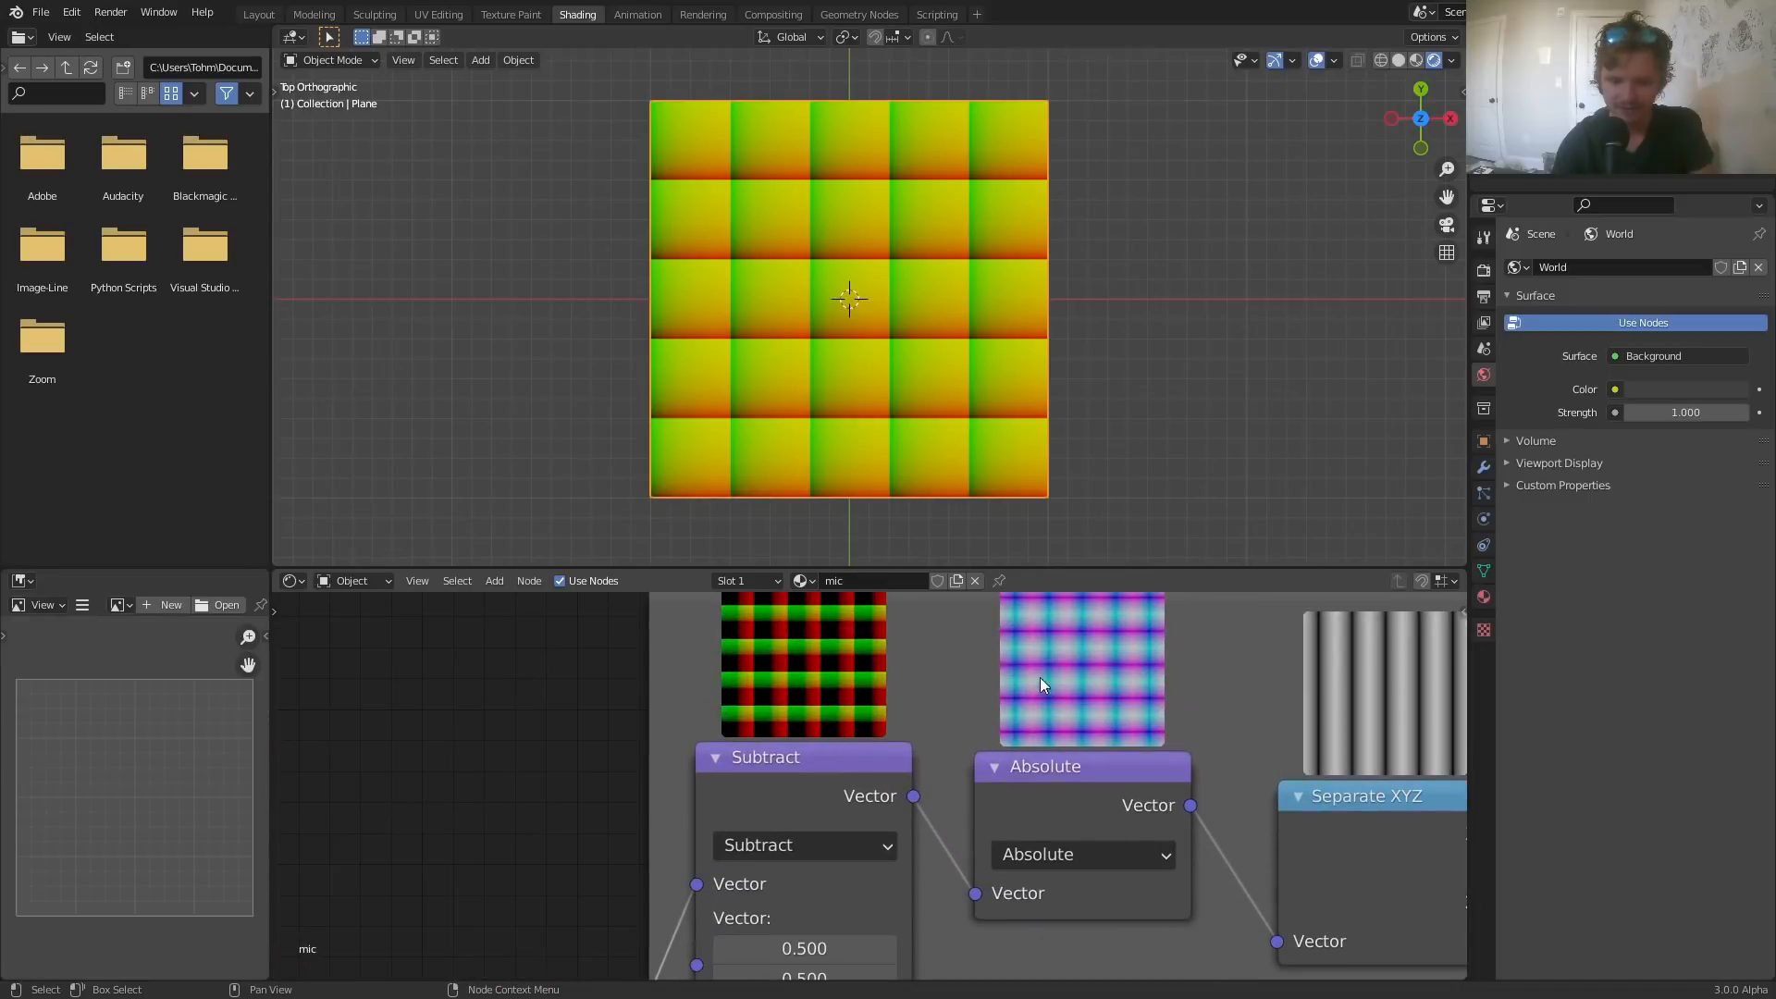
middle_click_drag(1185, 673, 827, 701)
middle_click_drag(1227, 736, 948, 719)
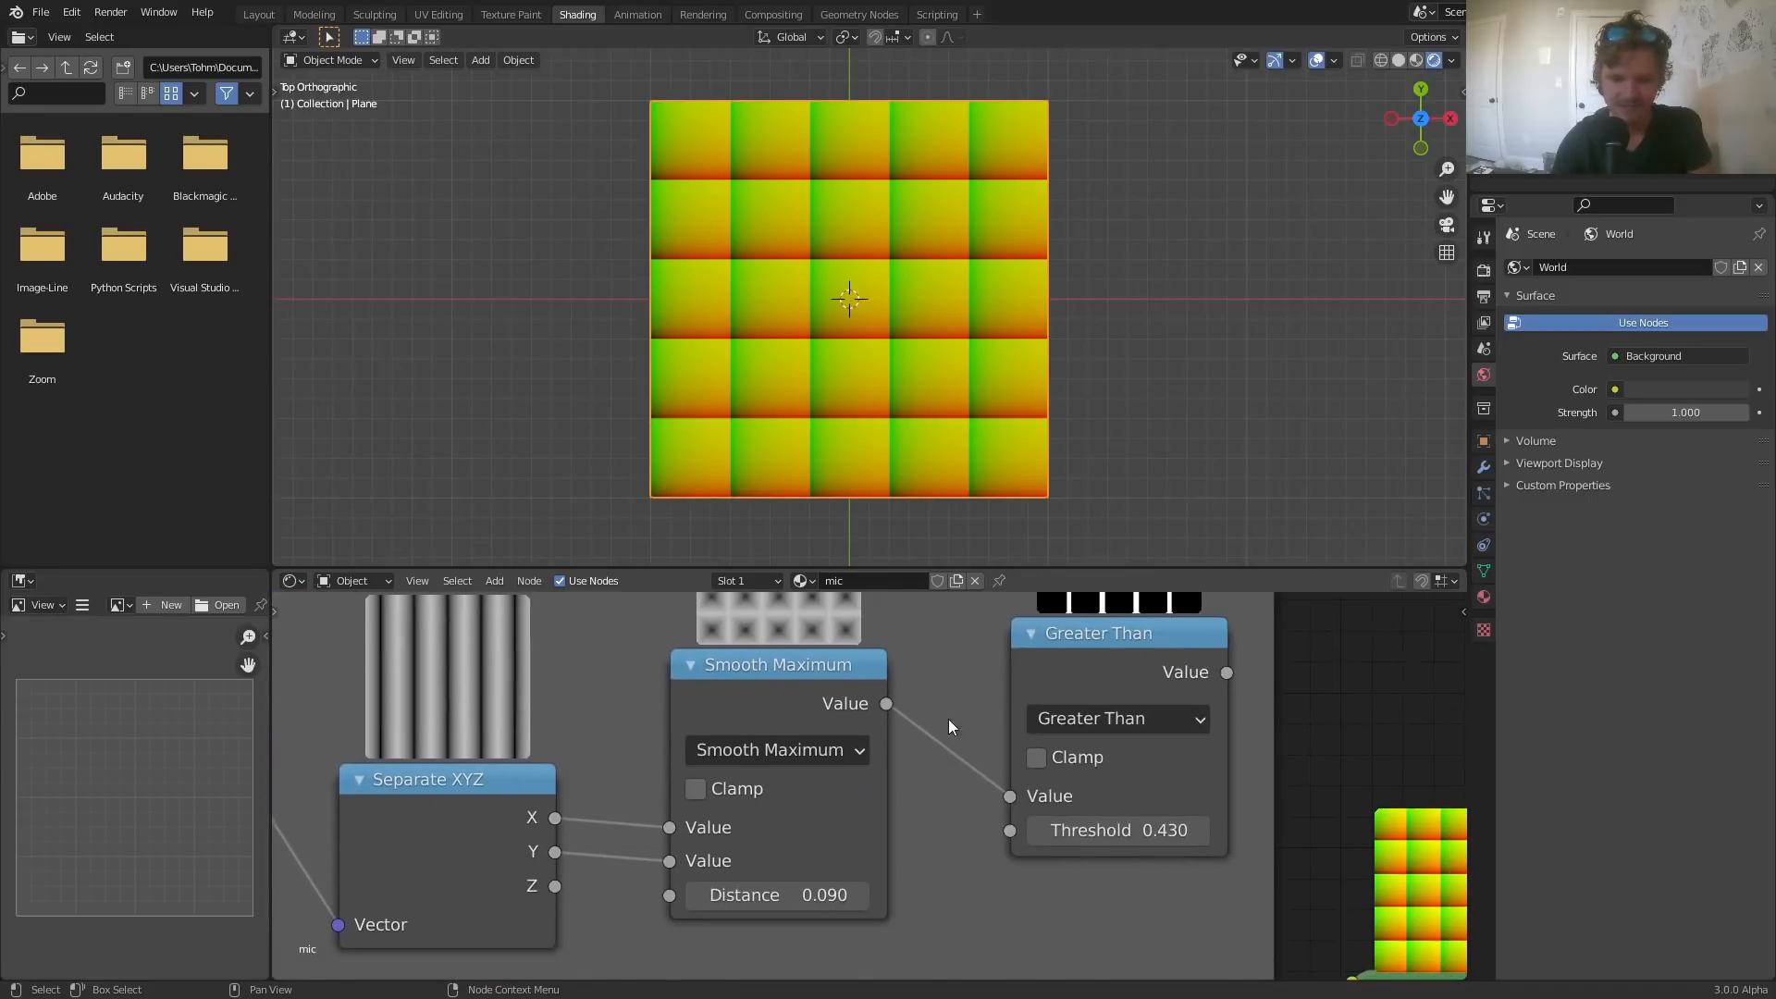
scroll(947, 719, "down", 2)
left_click(1063, 685, "ctrl+shift")
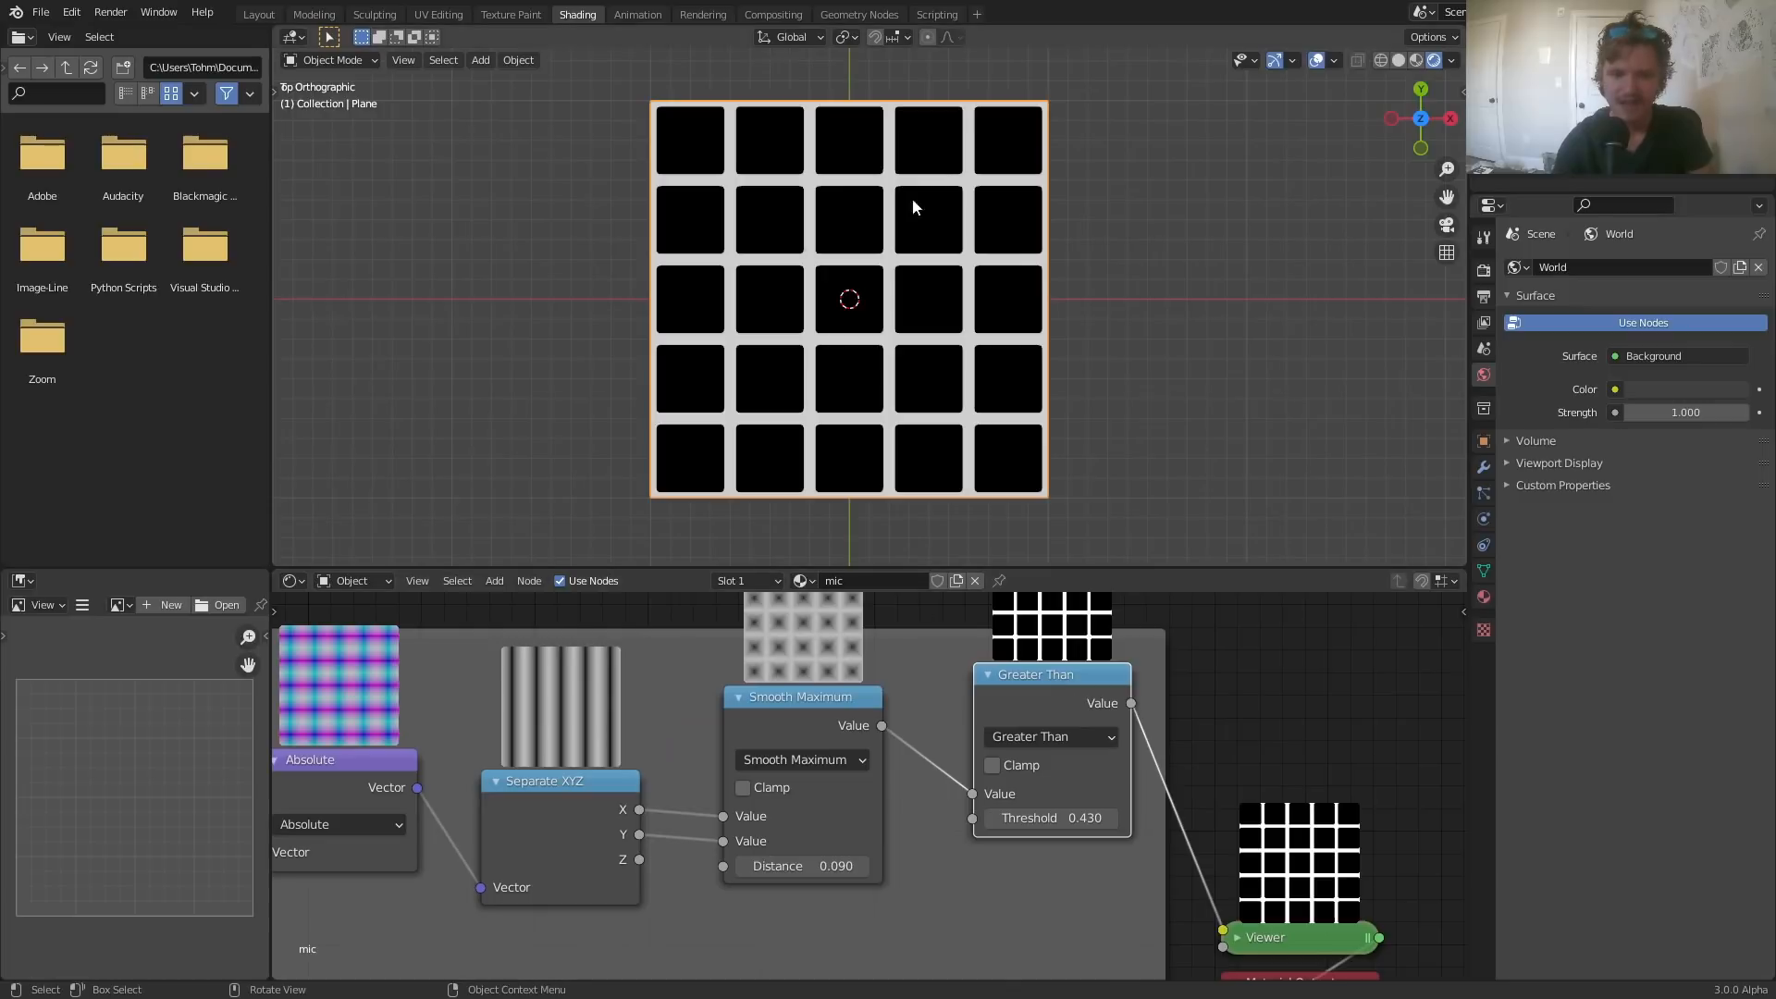
- Try a different value in the Scale node and undo the change
middle_click_drag(622, 814, 1388, 886)
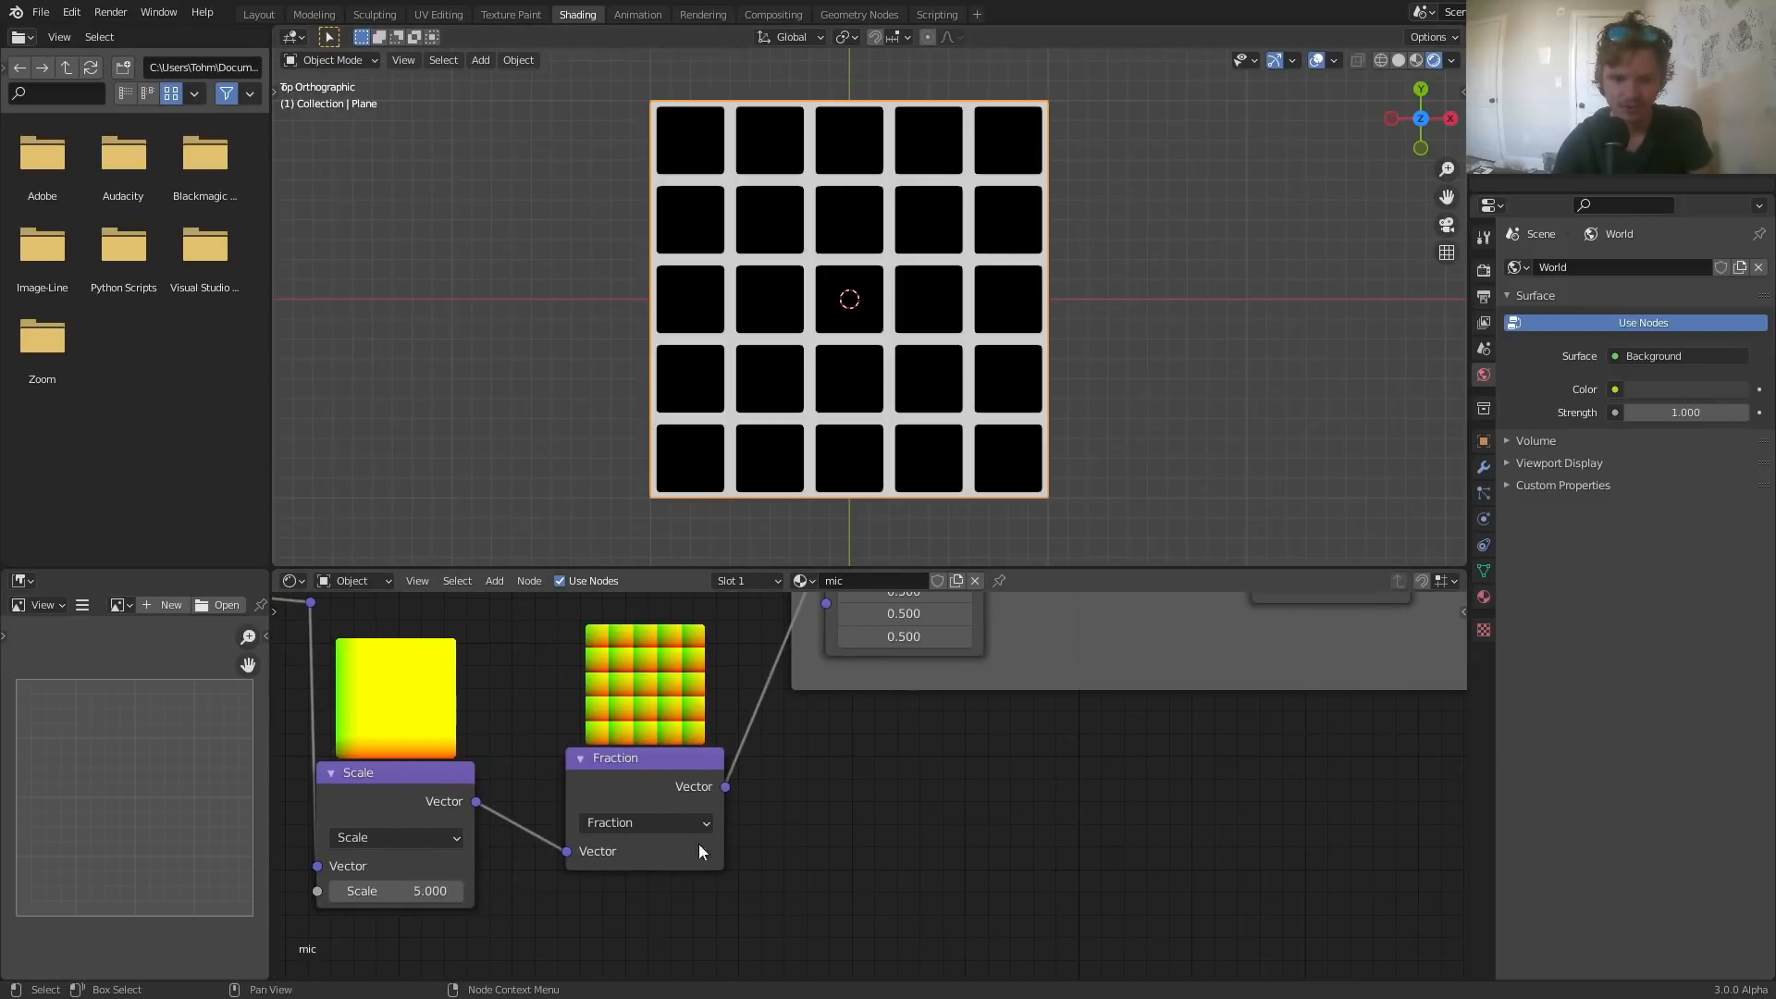
middle_click_drag(702, 848, 1074, 775)
left_click_drag(786, 818, 823, 818)
key("ctrl+z")
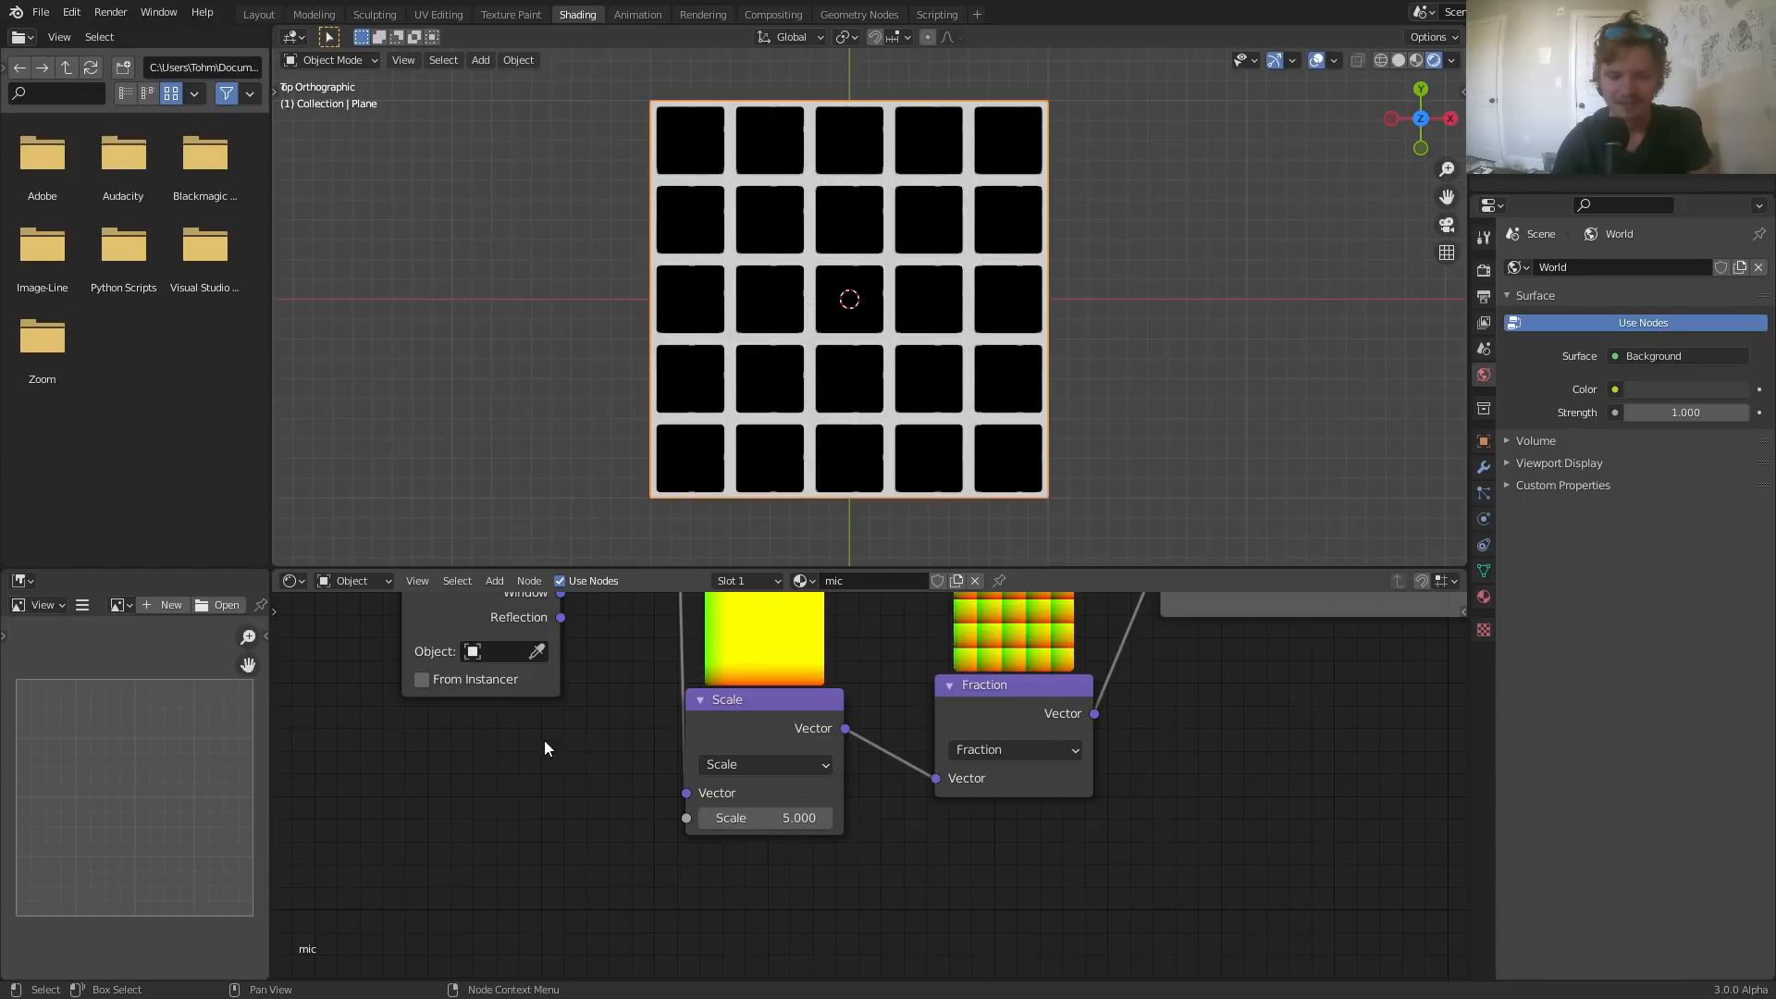
- Remove the reroute so UV links directly to Scale, and move the Scale and Fraction nodes up beside Subtract
scroll(555, 731, "down", 2)
middle_click_drag(758, 615, 646, 753)
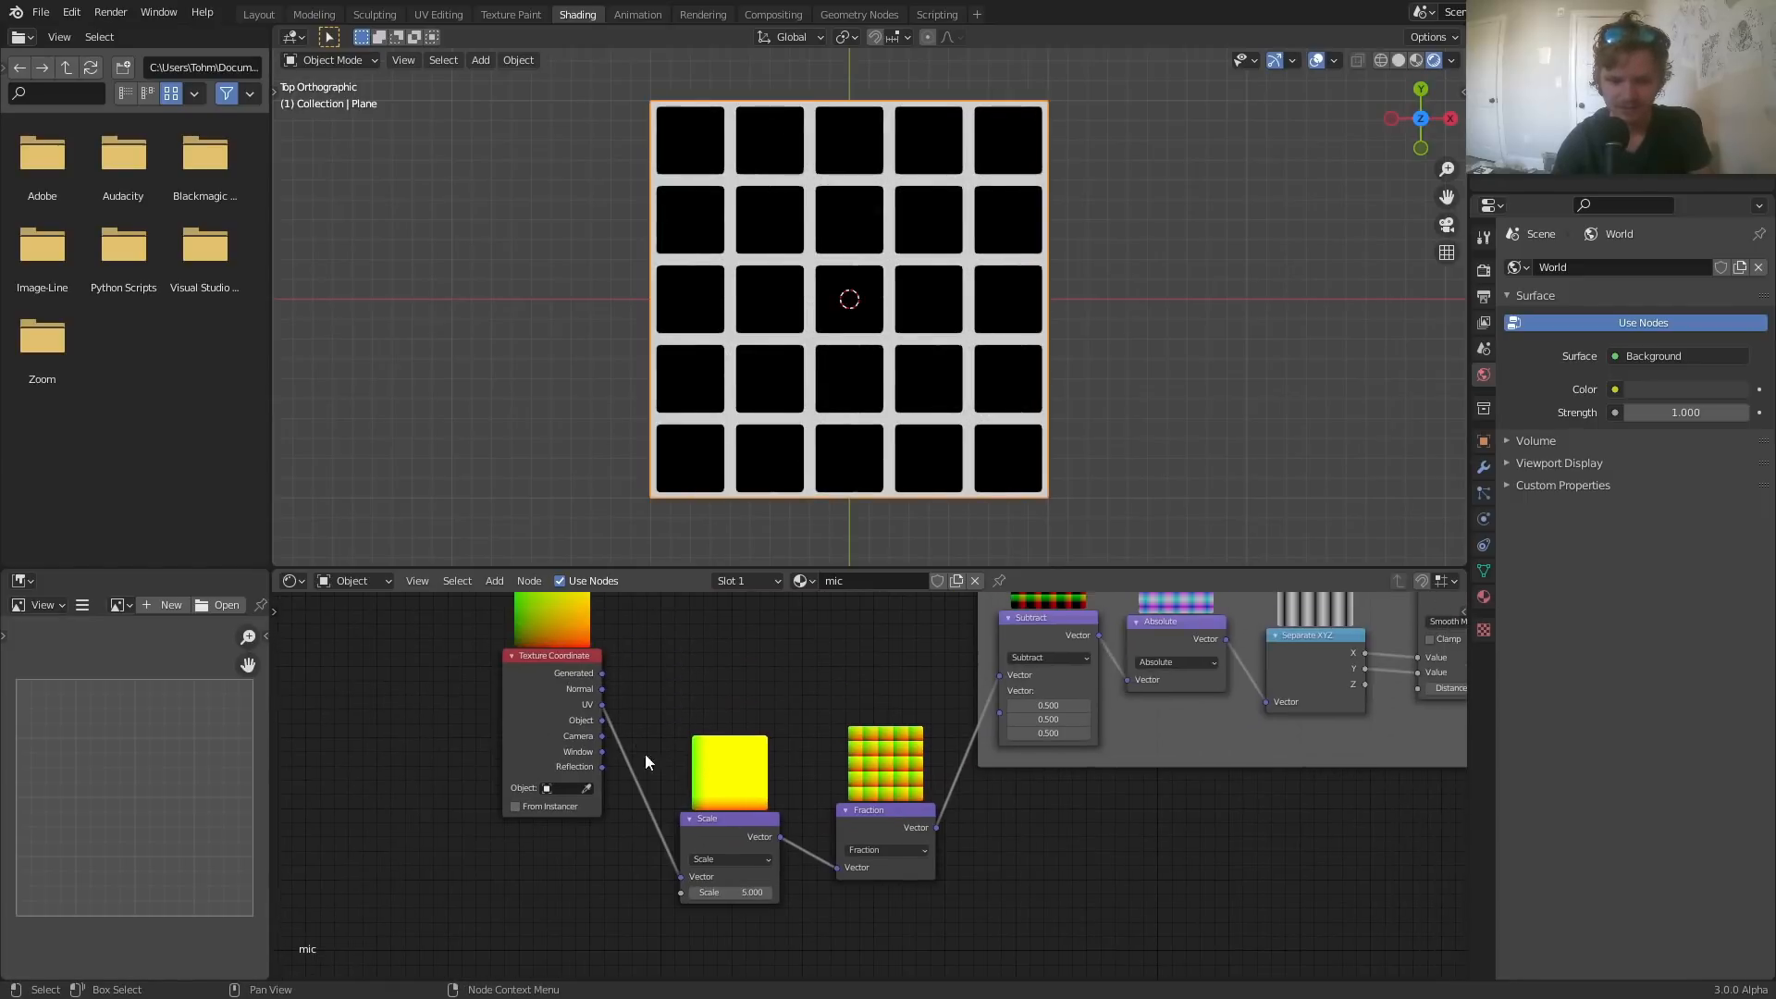
left_click_drag(722, 928, 879, 856)
key("g")
left_click(861, 704)
middle_click_drag(925, 794, 955, 818)
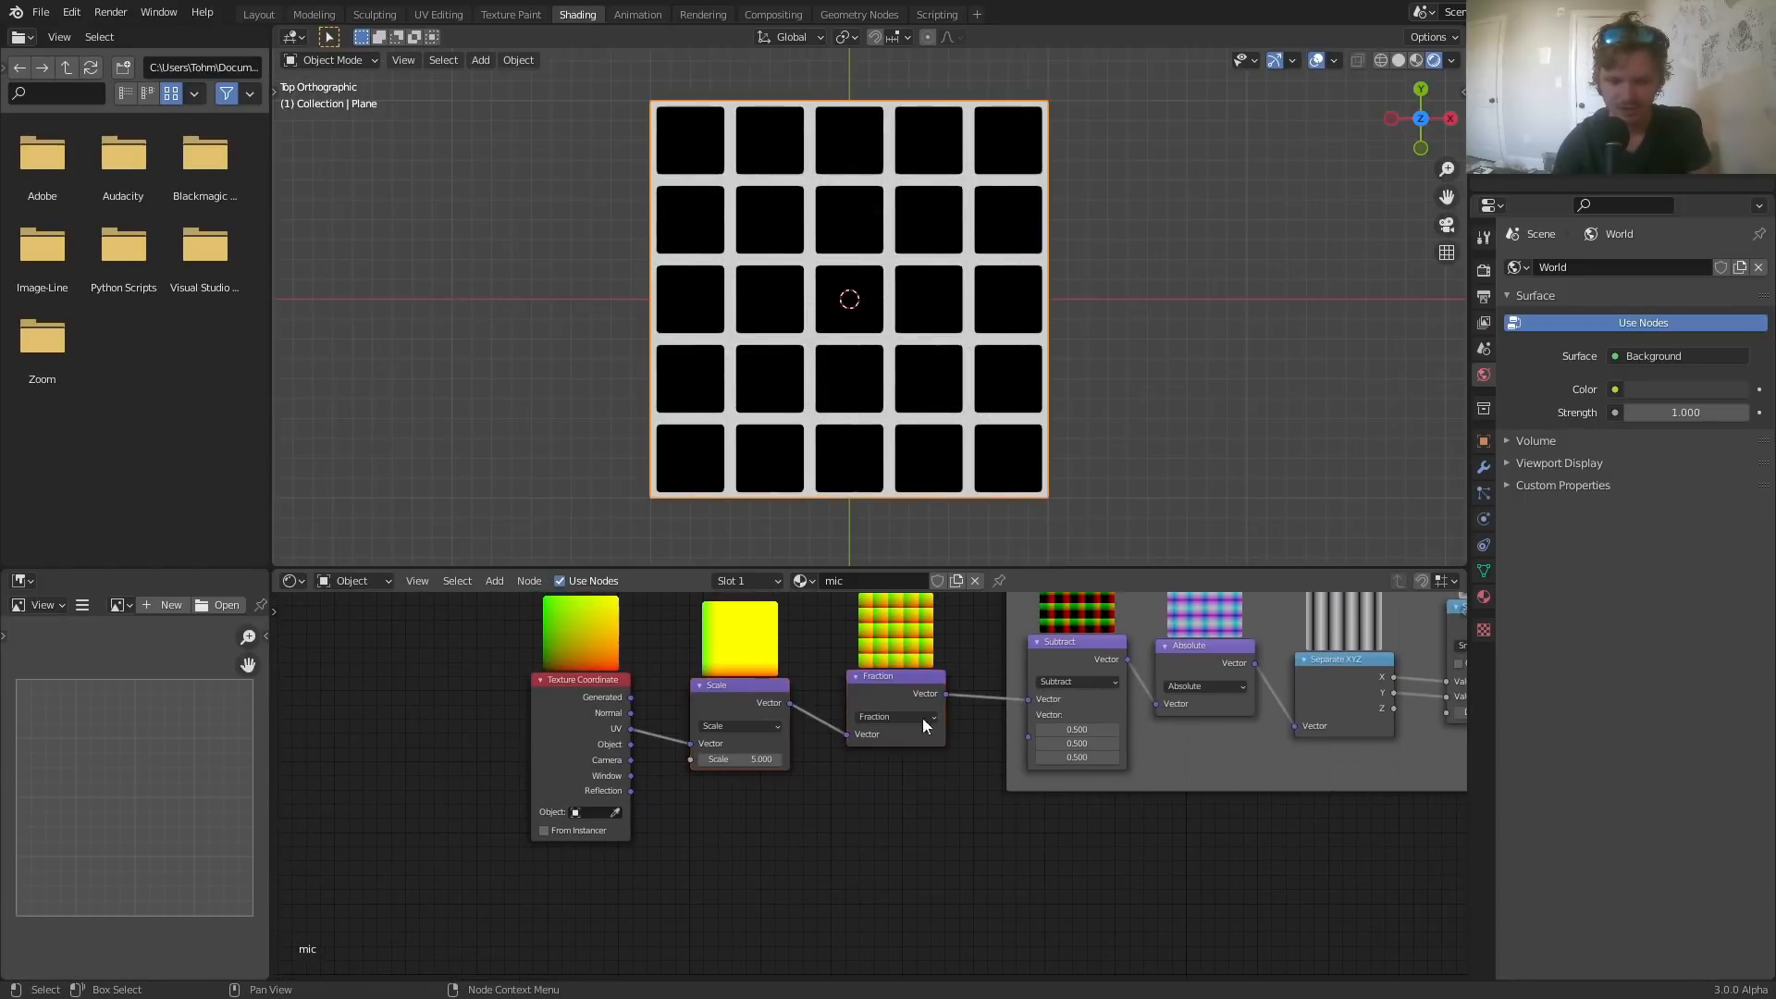
- Add a Value node below the Scale node and link it to the Scale node's Scale input
key("shift+a")
left_click(913, 681)
type("va")
left_click(956, 711)
left_click(702, 869)
scroll(729, 897, "up", 5)
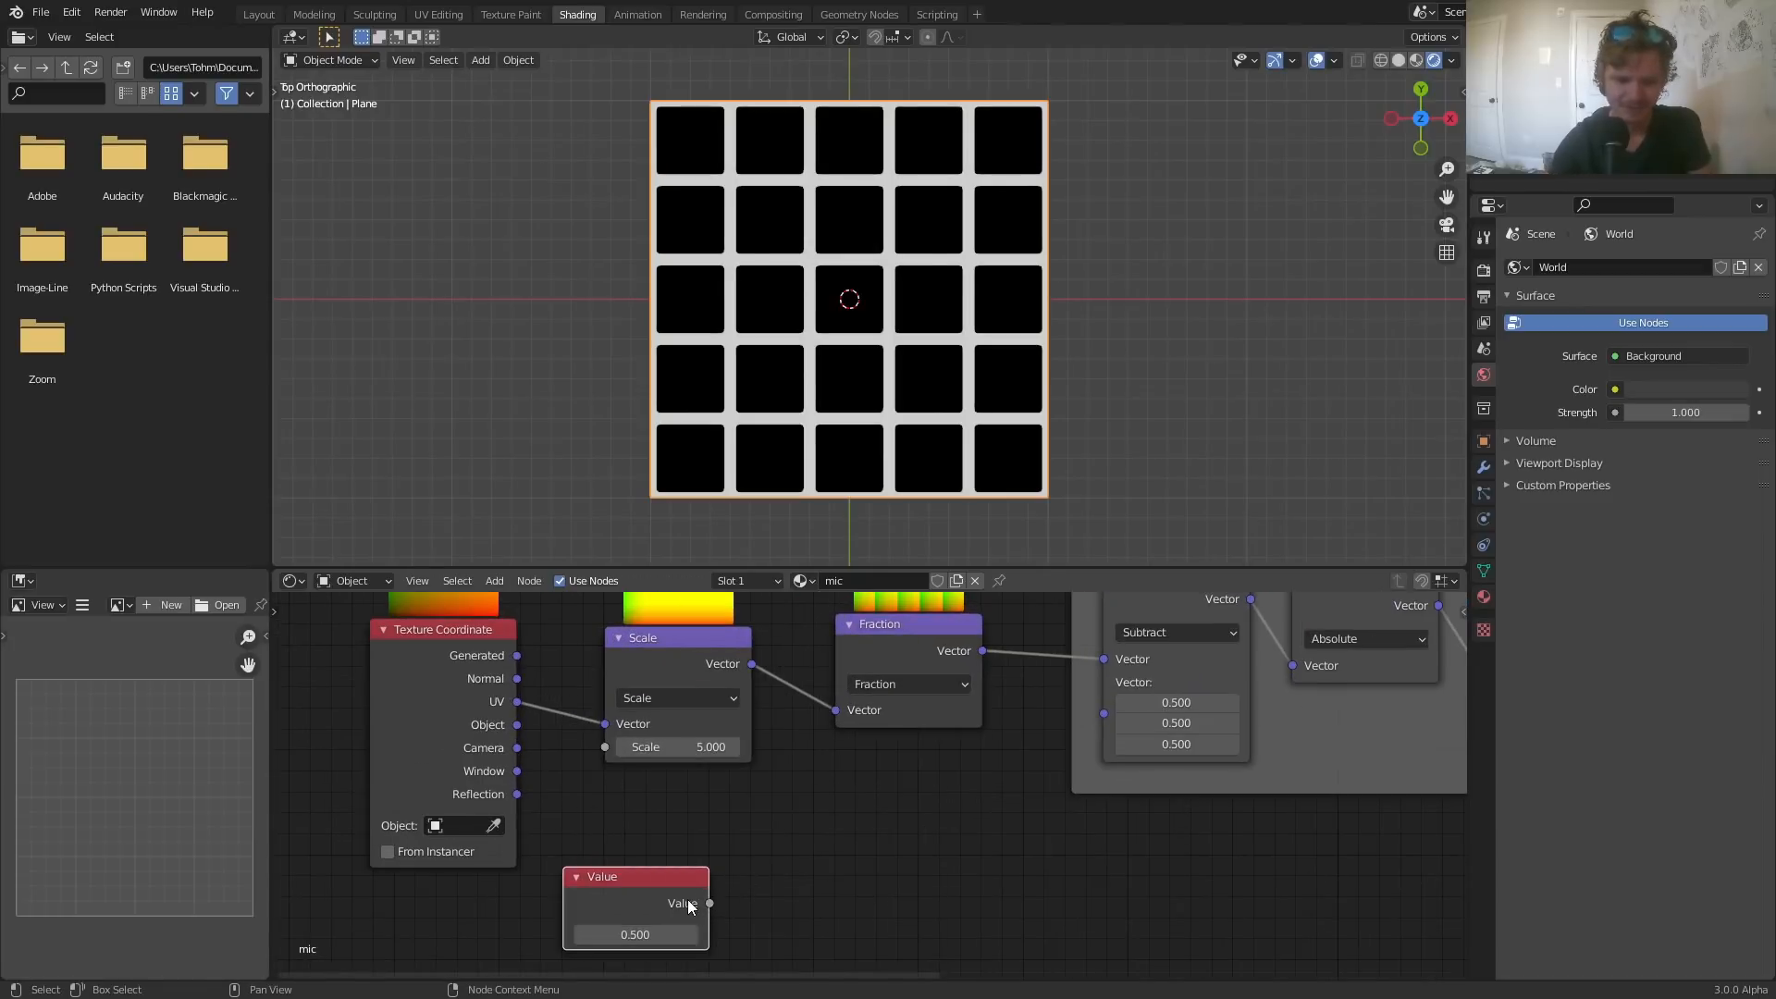
left_click_drag(687, 899, 631, 749)
- Set the new Value node to 10 to control the grid scale
left_click_drag(642, 932, 703, 932)
left_click(641, 936)
type("10")
key("Return")
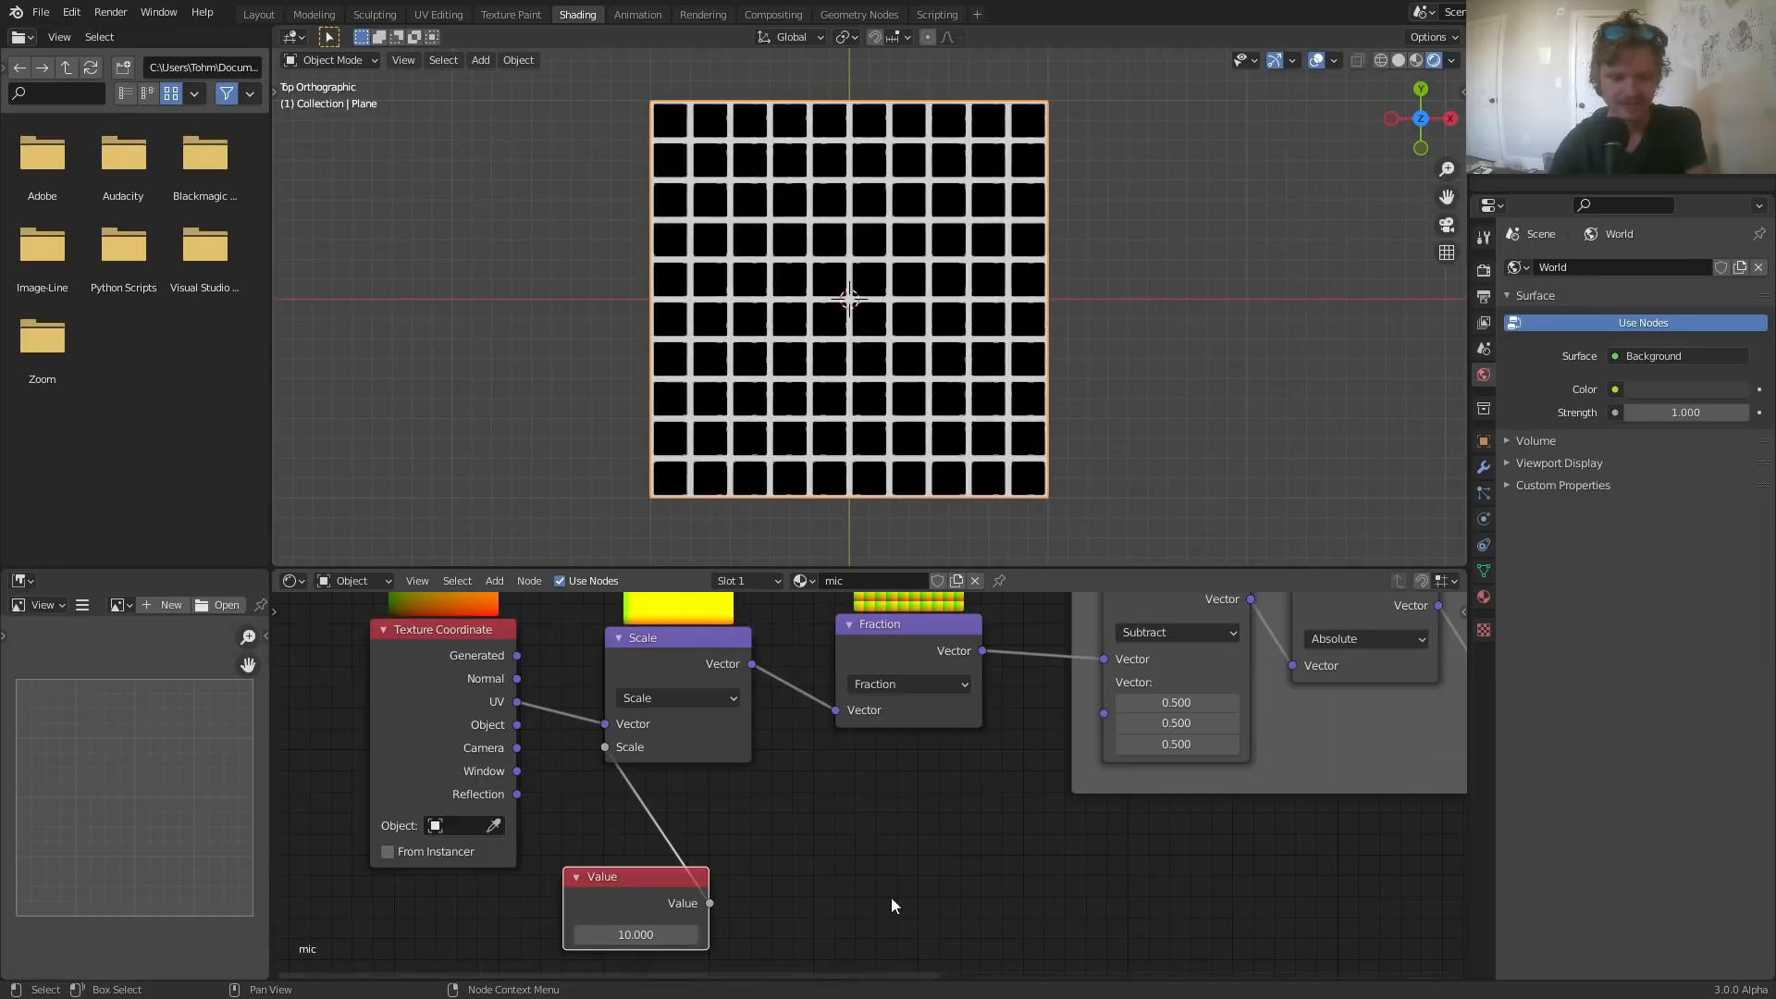
- Duplicate the Value node below the original and link the copy to the Smooth Maximum node's Distance input
scroll(813, 886, "down", 3)
middle_click_drag(745, 805, 505, 893)
scroll(729, 737, "up", 5)
middle_click_drag(561, 804, 1029, 667)
scroll(618, 742, "down", 6)
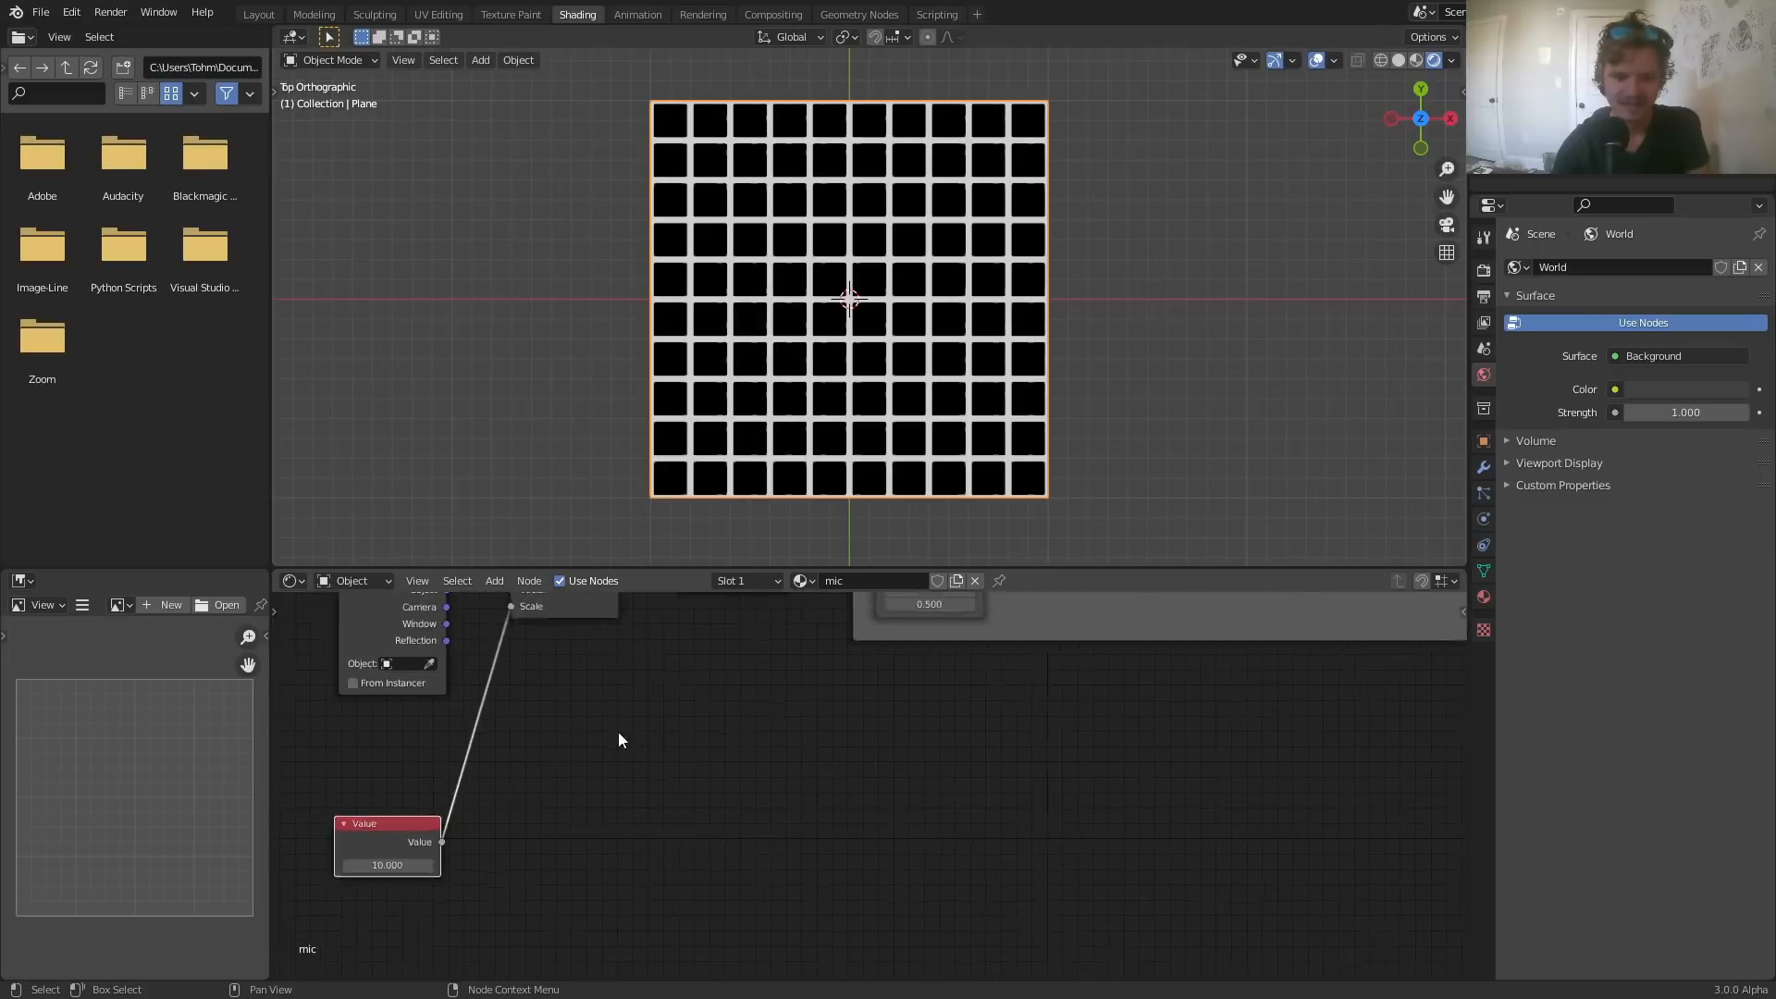
key("shift+d")
left_click(619, 860)
left_click_drag(557, 889, 1205, 617)
- Set the Value node feeding Distance to 0.09, and adjust it to 0.25 for rounder square corners
left_click(505, 902)
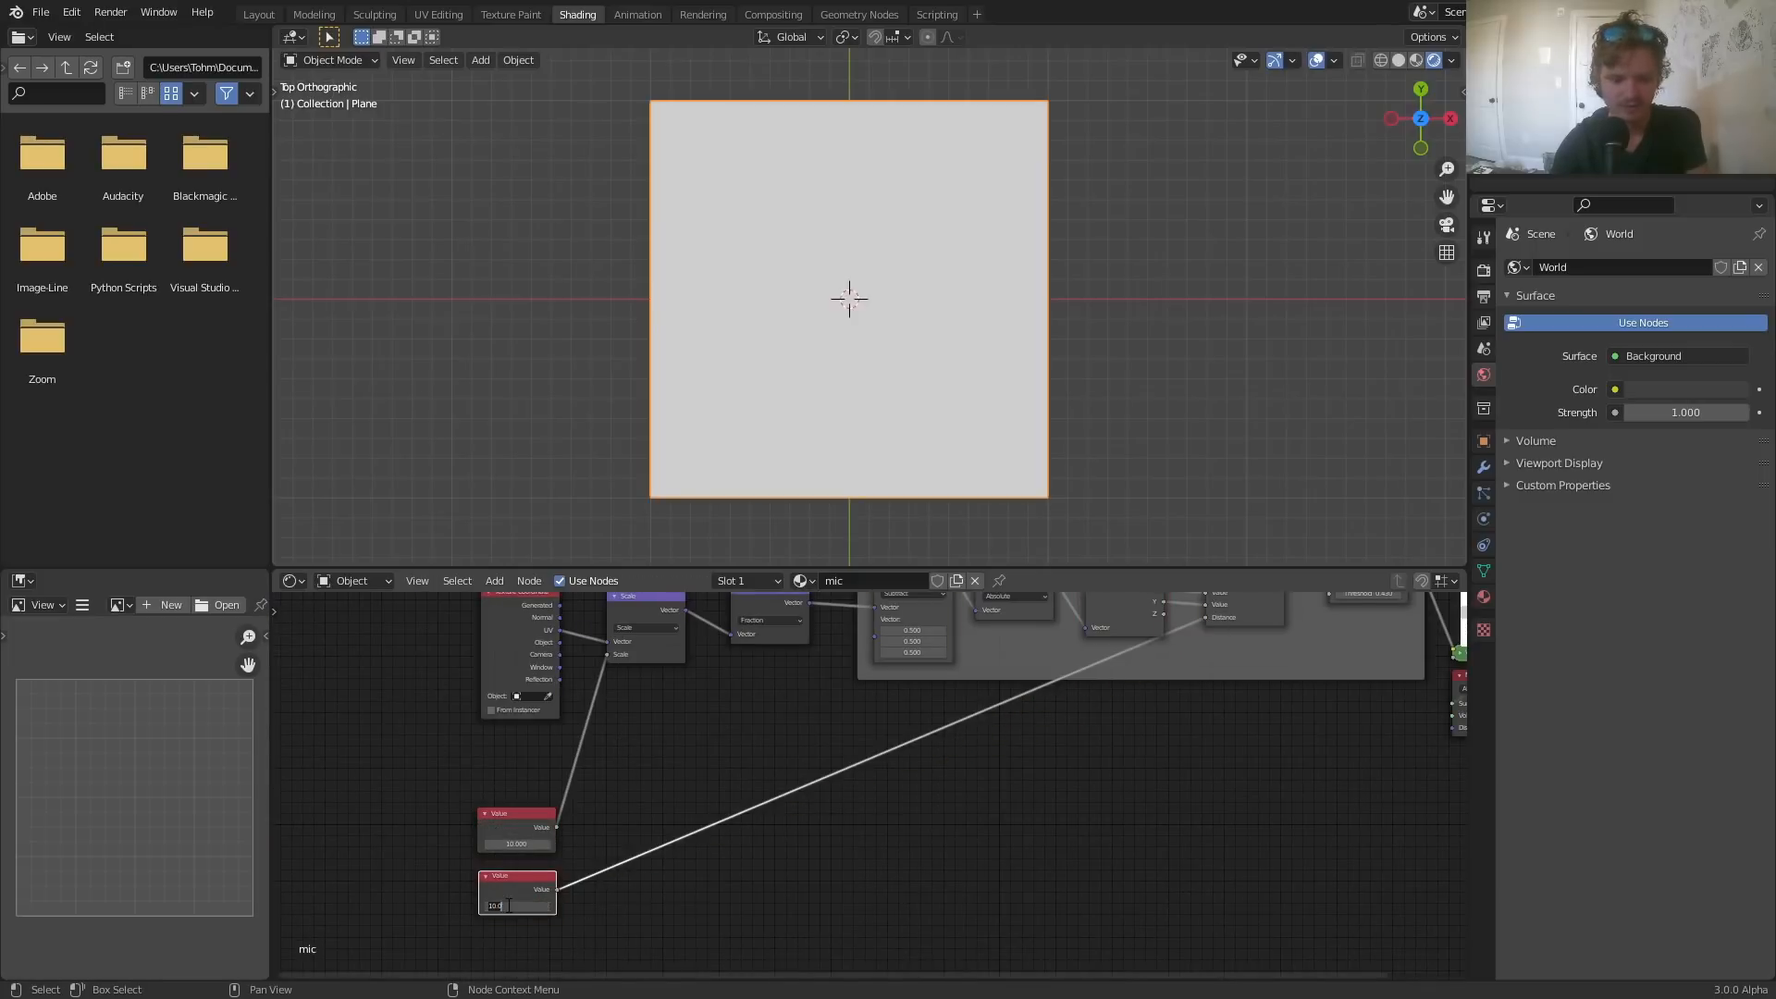
type("0.09")
key("Return")
mouse_move(516, 905)
left_mouse_down("shift")
mouse_move(592, 906)
mouse_move(551, 906)
left_mouse_up("shift")
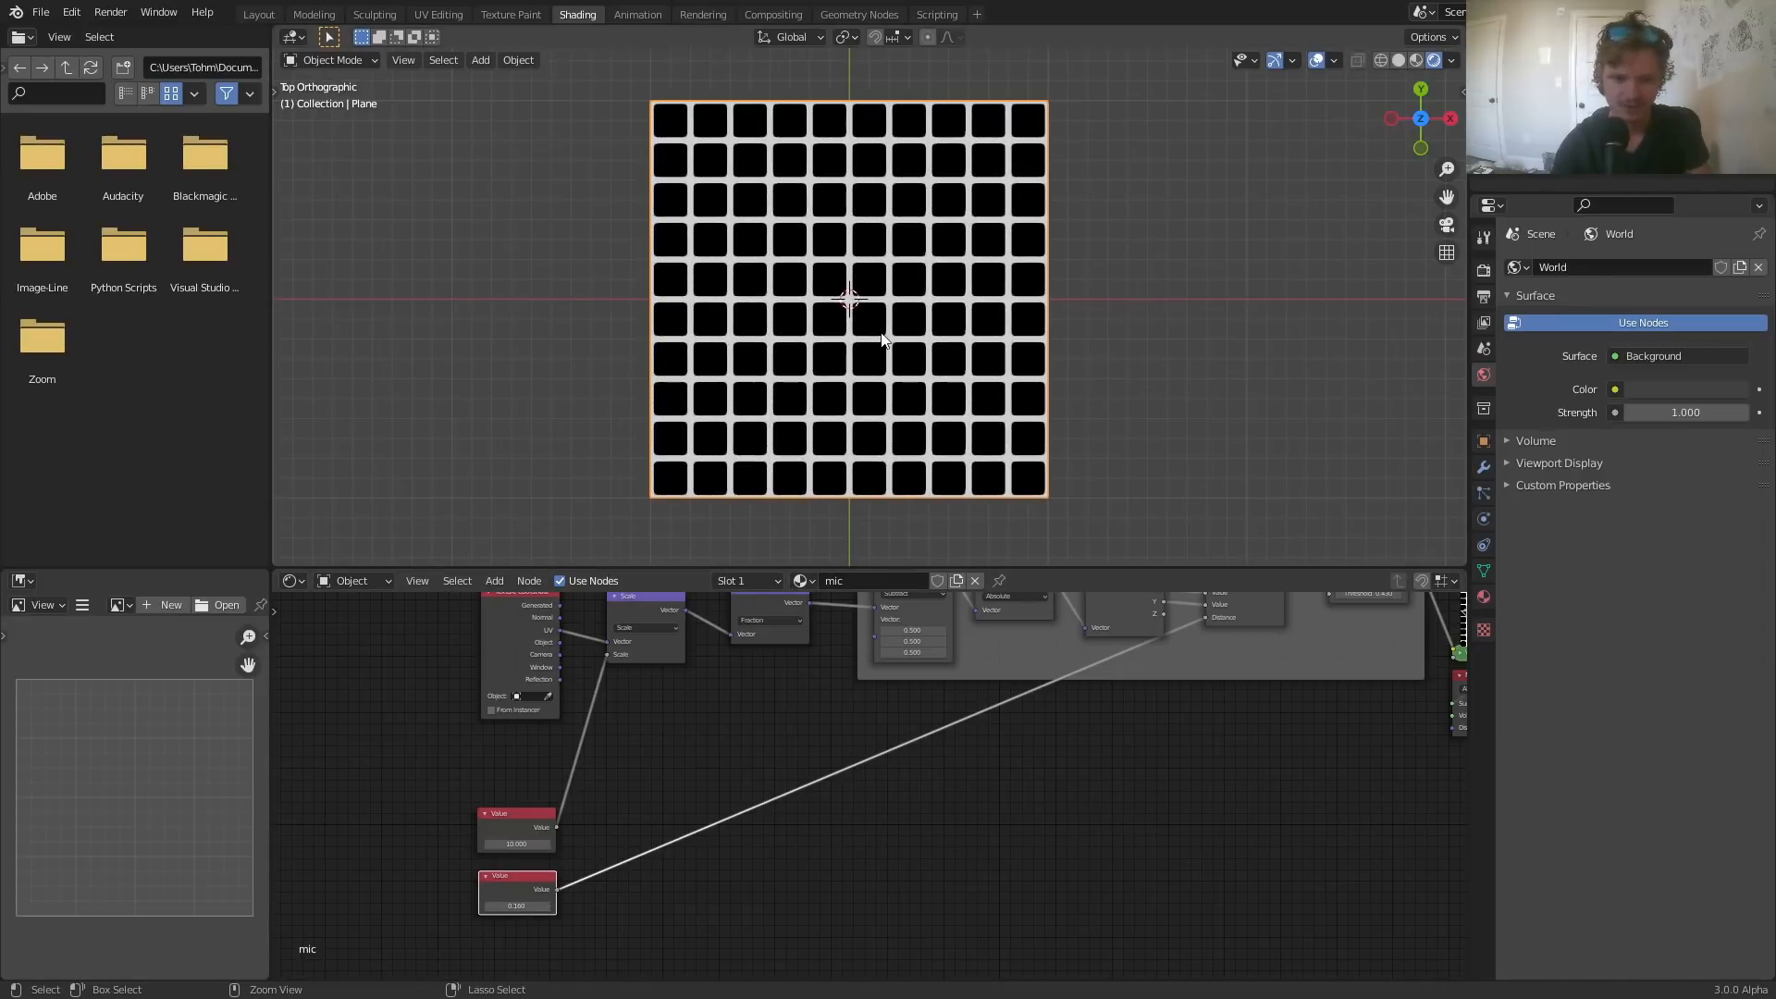
scroll(858, 272, "up", 7)
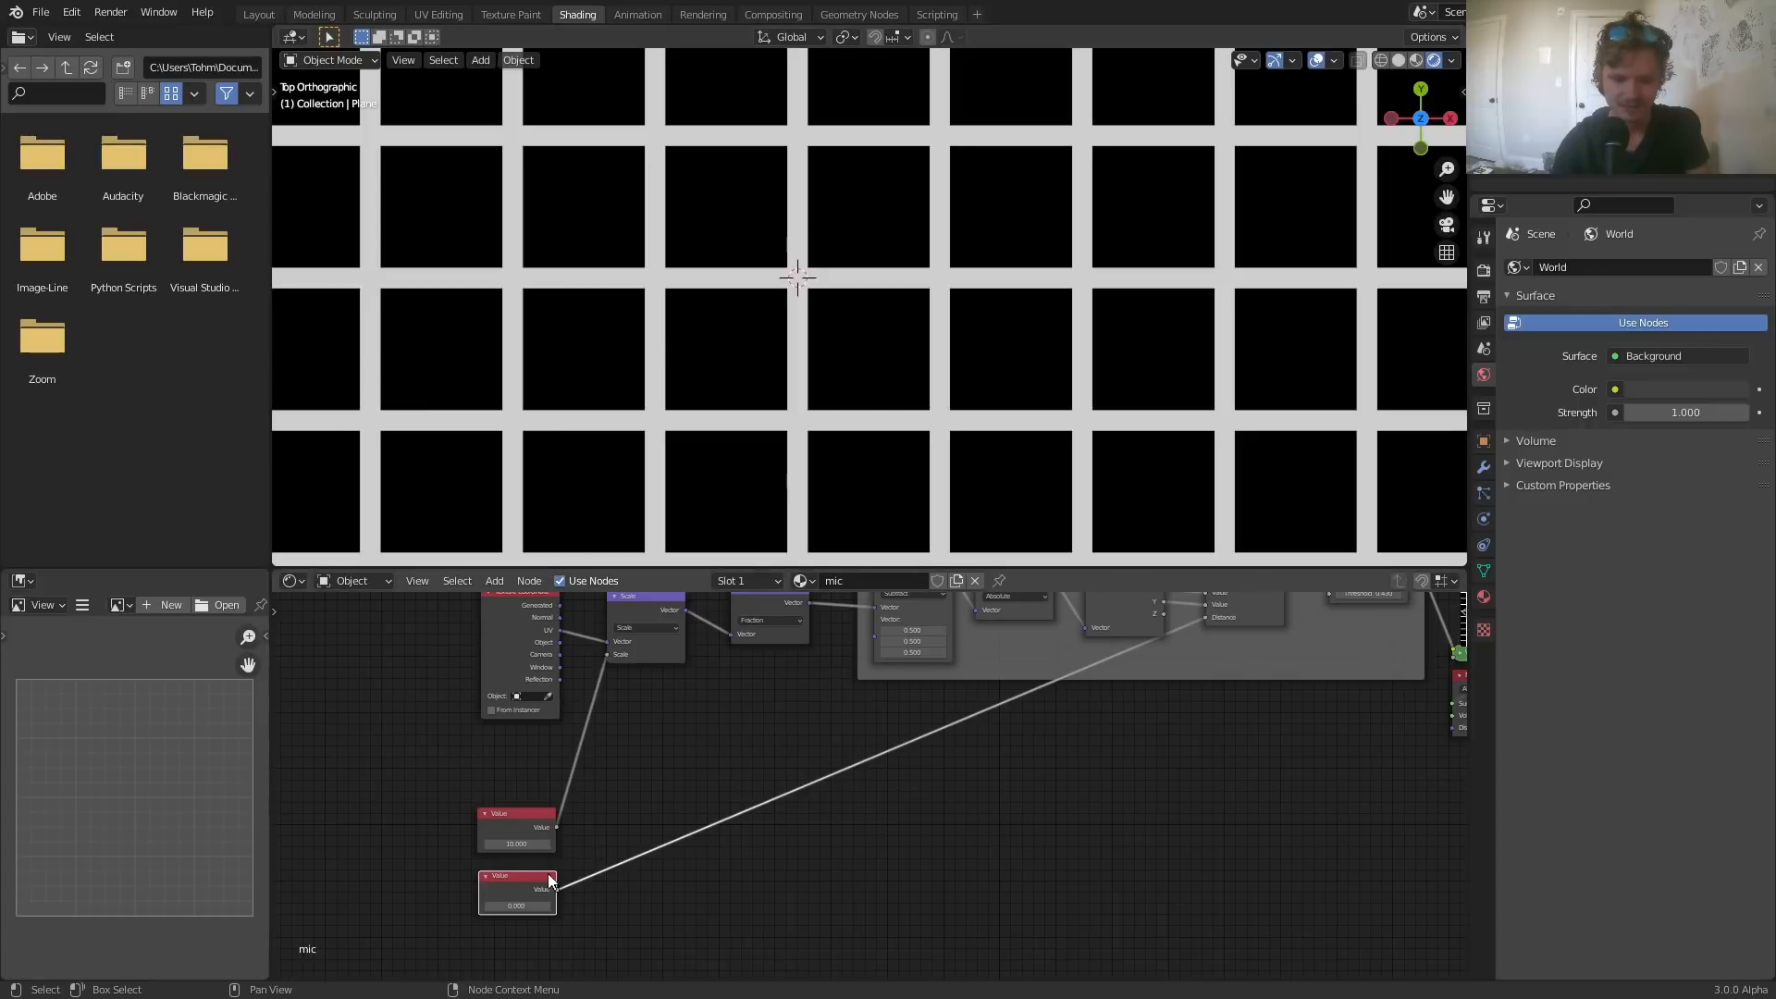
left_click_drag(529, 903, 759, 903, "shift")
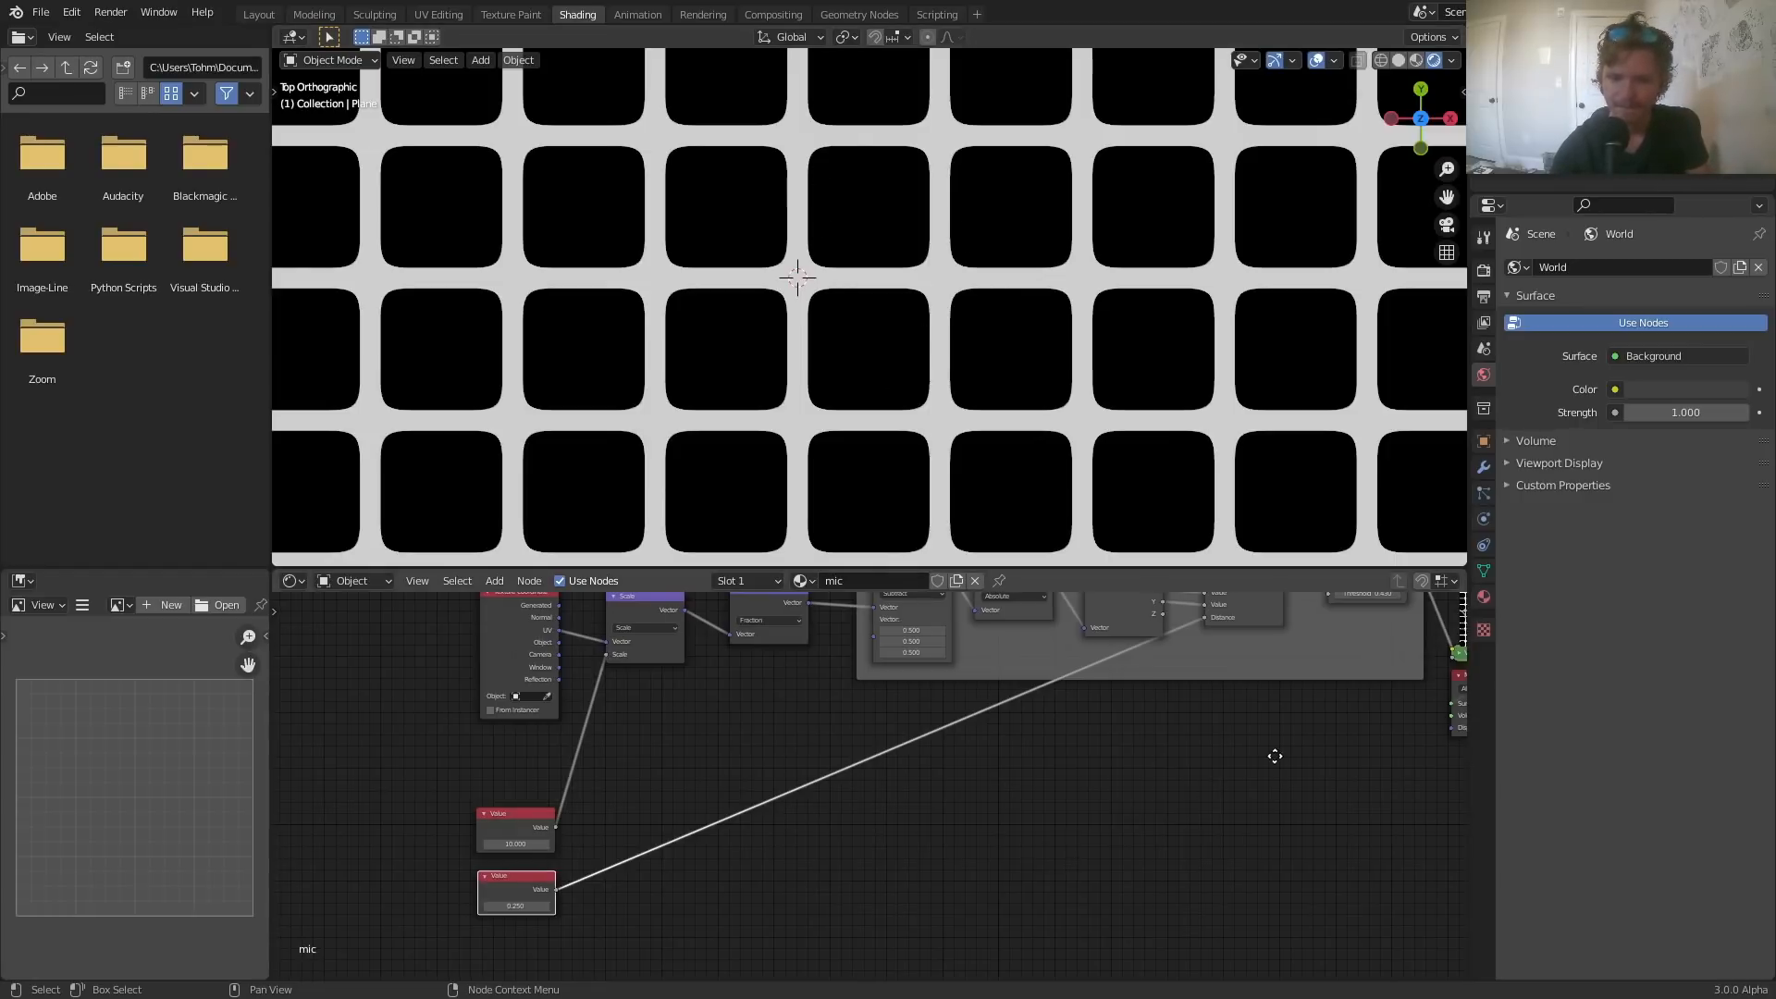
- Duplicate the Distance Value node below itself and link the copy to the Greater Than node's Threshold input
middle_click_drag(1276, 753, 739, 835)
scroll(769, 790, "down", 1)
key("shift+d")
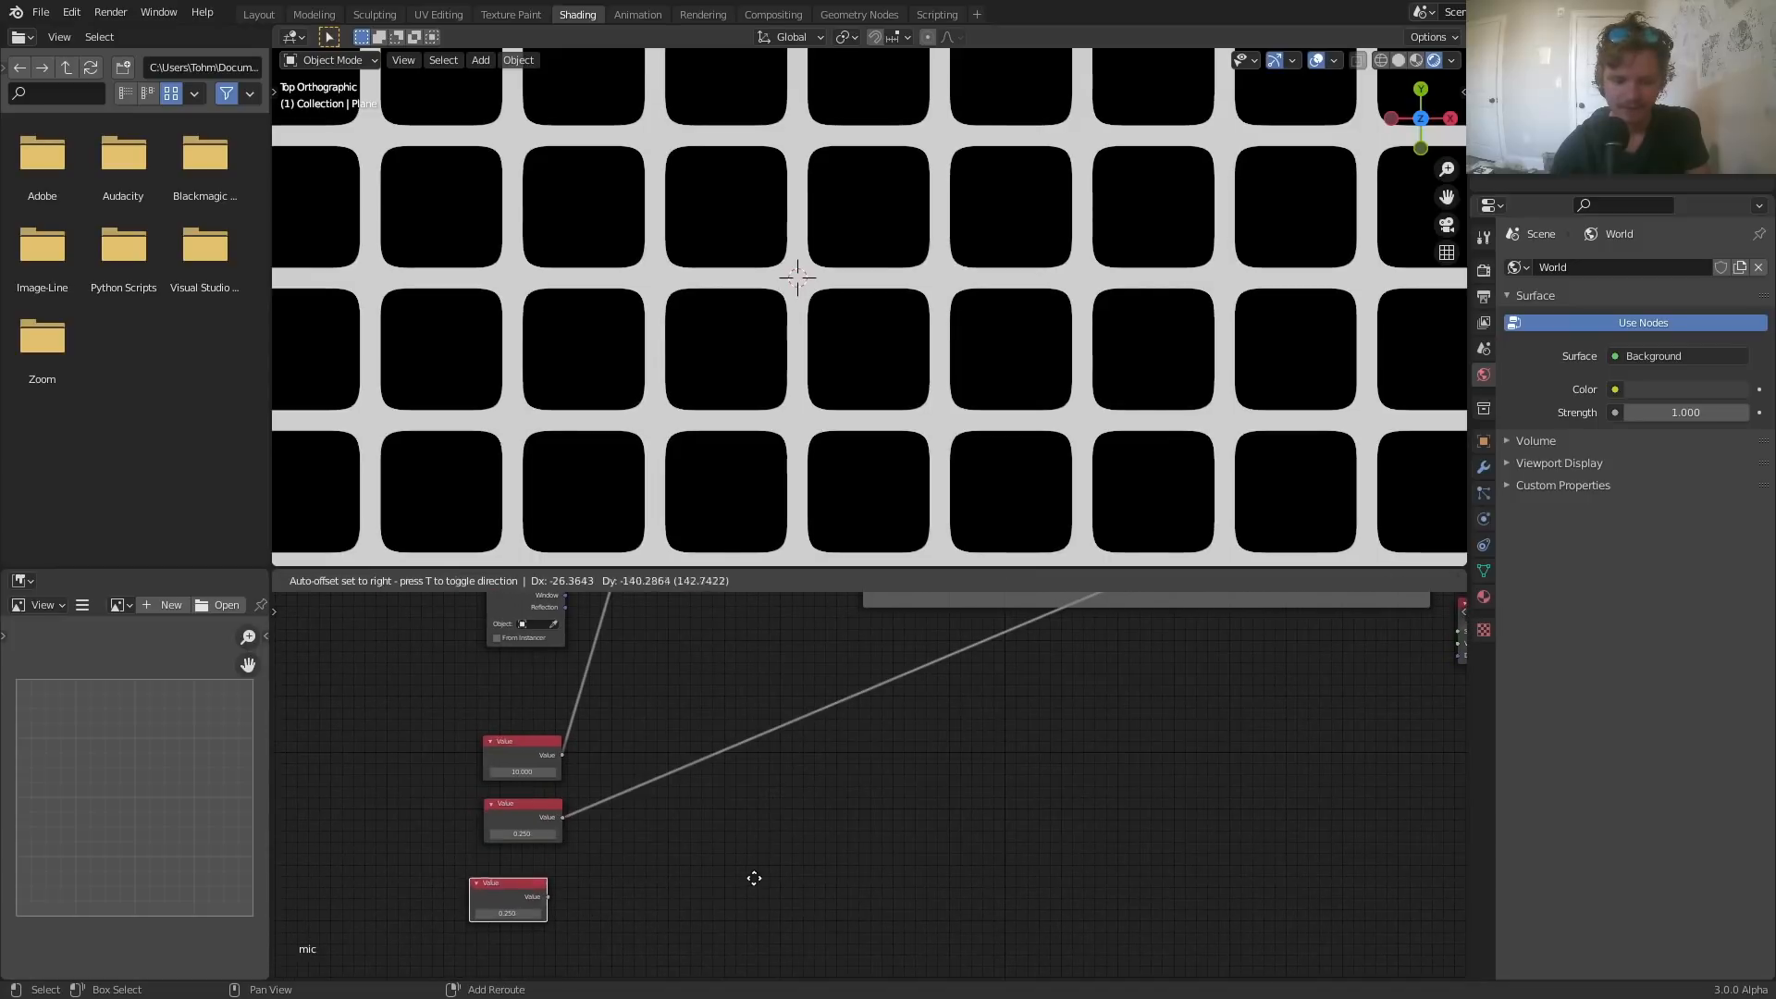
left_click(770, 859)
scroll(740, 874, "down", 2)
middle_click_drag(687, 843, 678, 876)
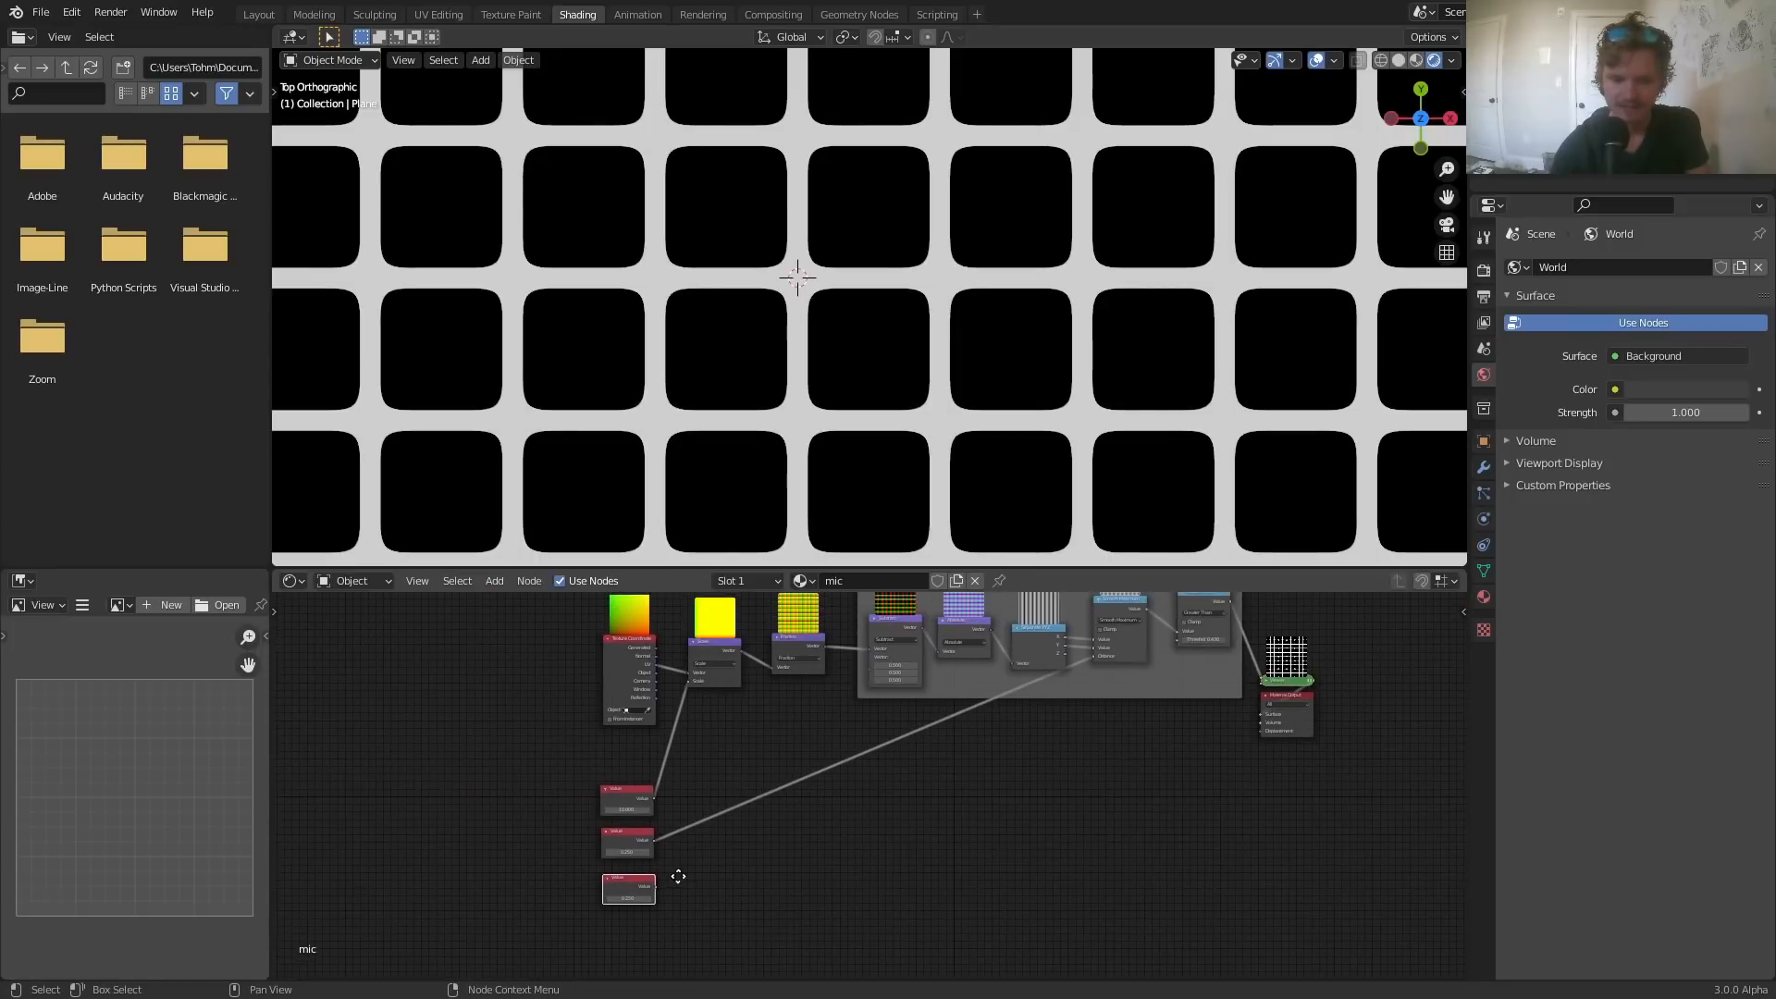
left_click_drag(654, 886, 1196, 650)
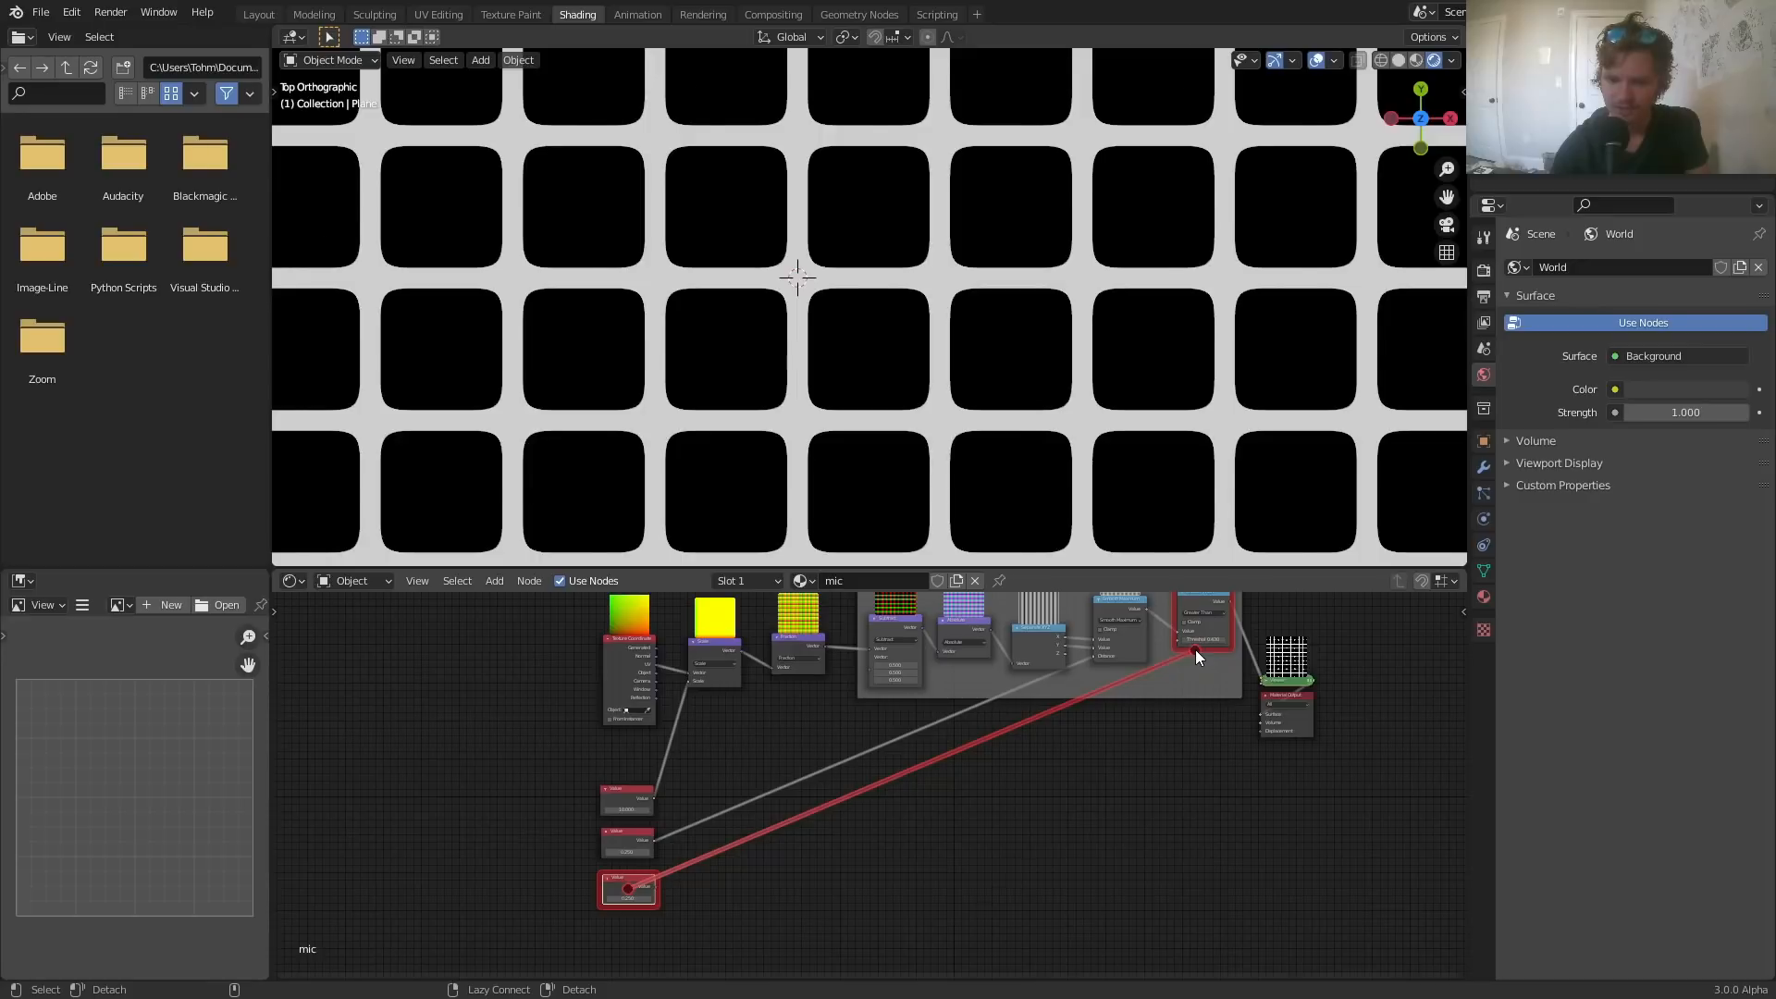
- Set the Value node feeding Threshold to 0.46 and frame the whole plane in the viewport
middle_click_drag(731, 835, 958, 709)
scroll(866, 704, "up", 12)
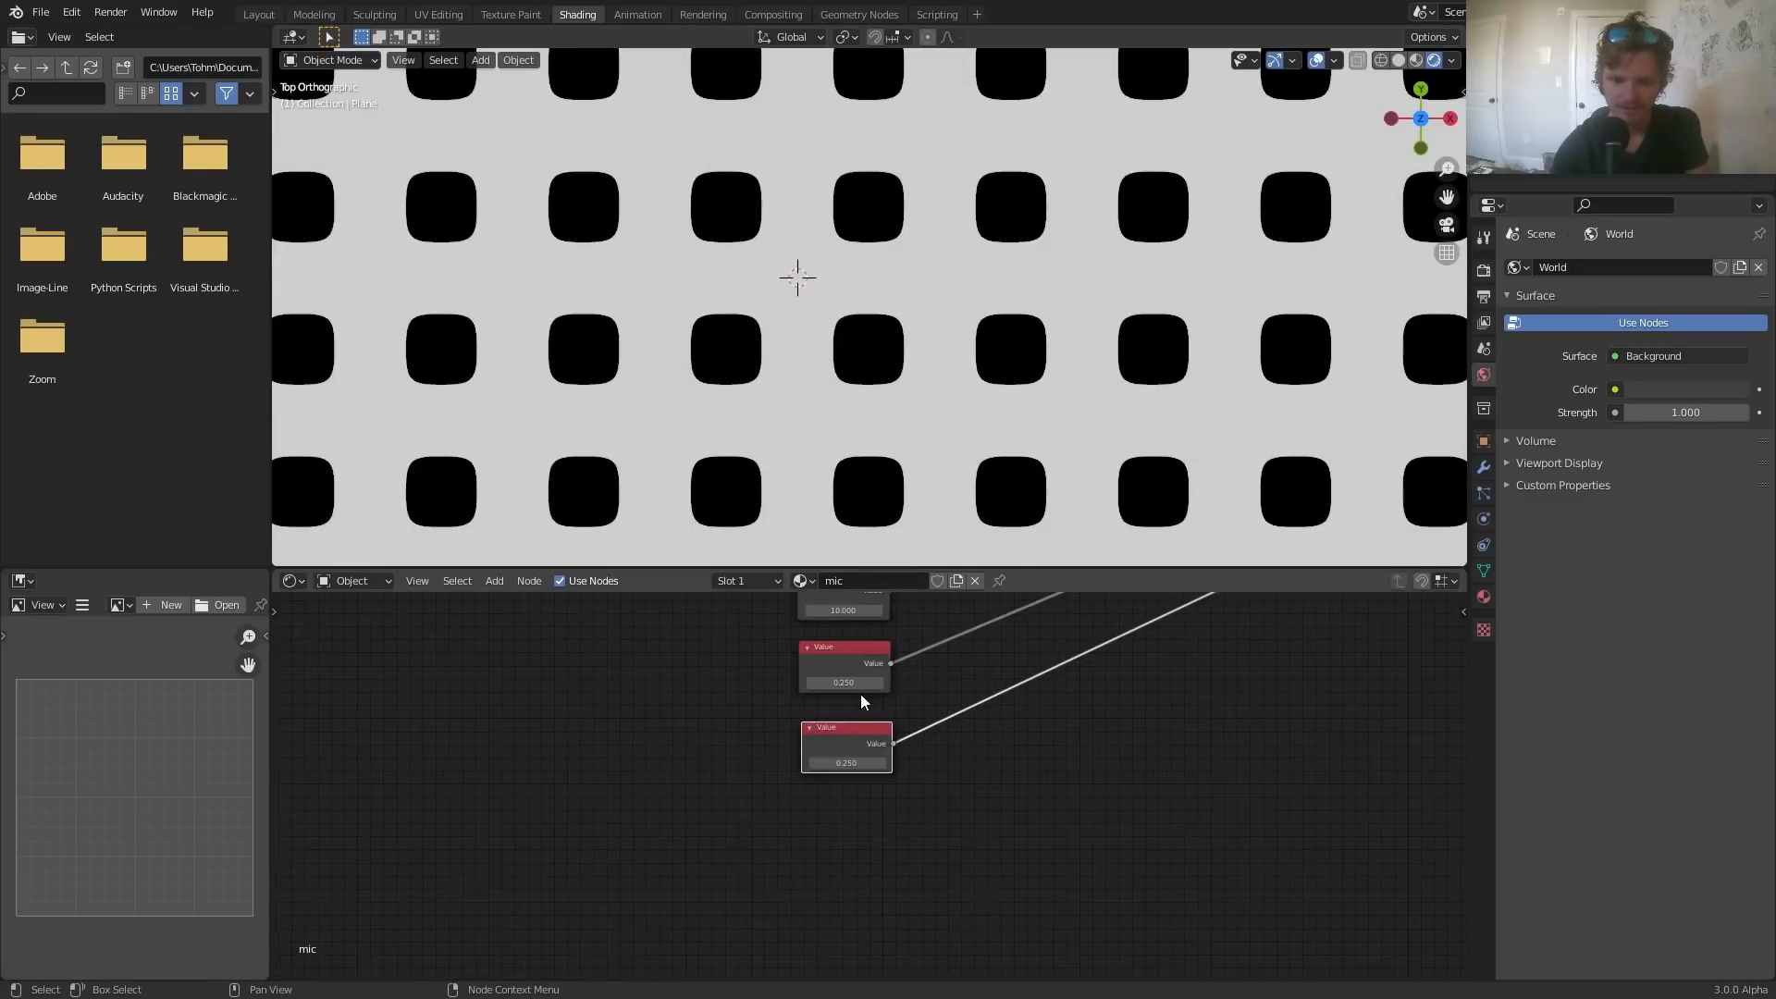
left_click_drag(839, 753, 893, 753)
key("KP_Decimal")
middle_click_drag(825, 633, 825, 724)
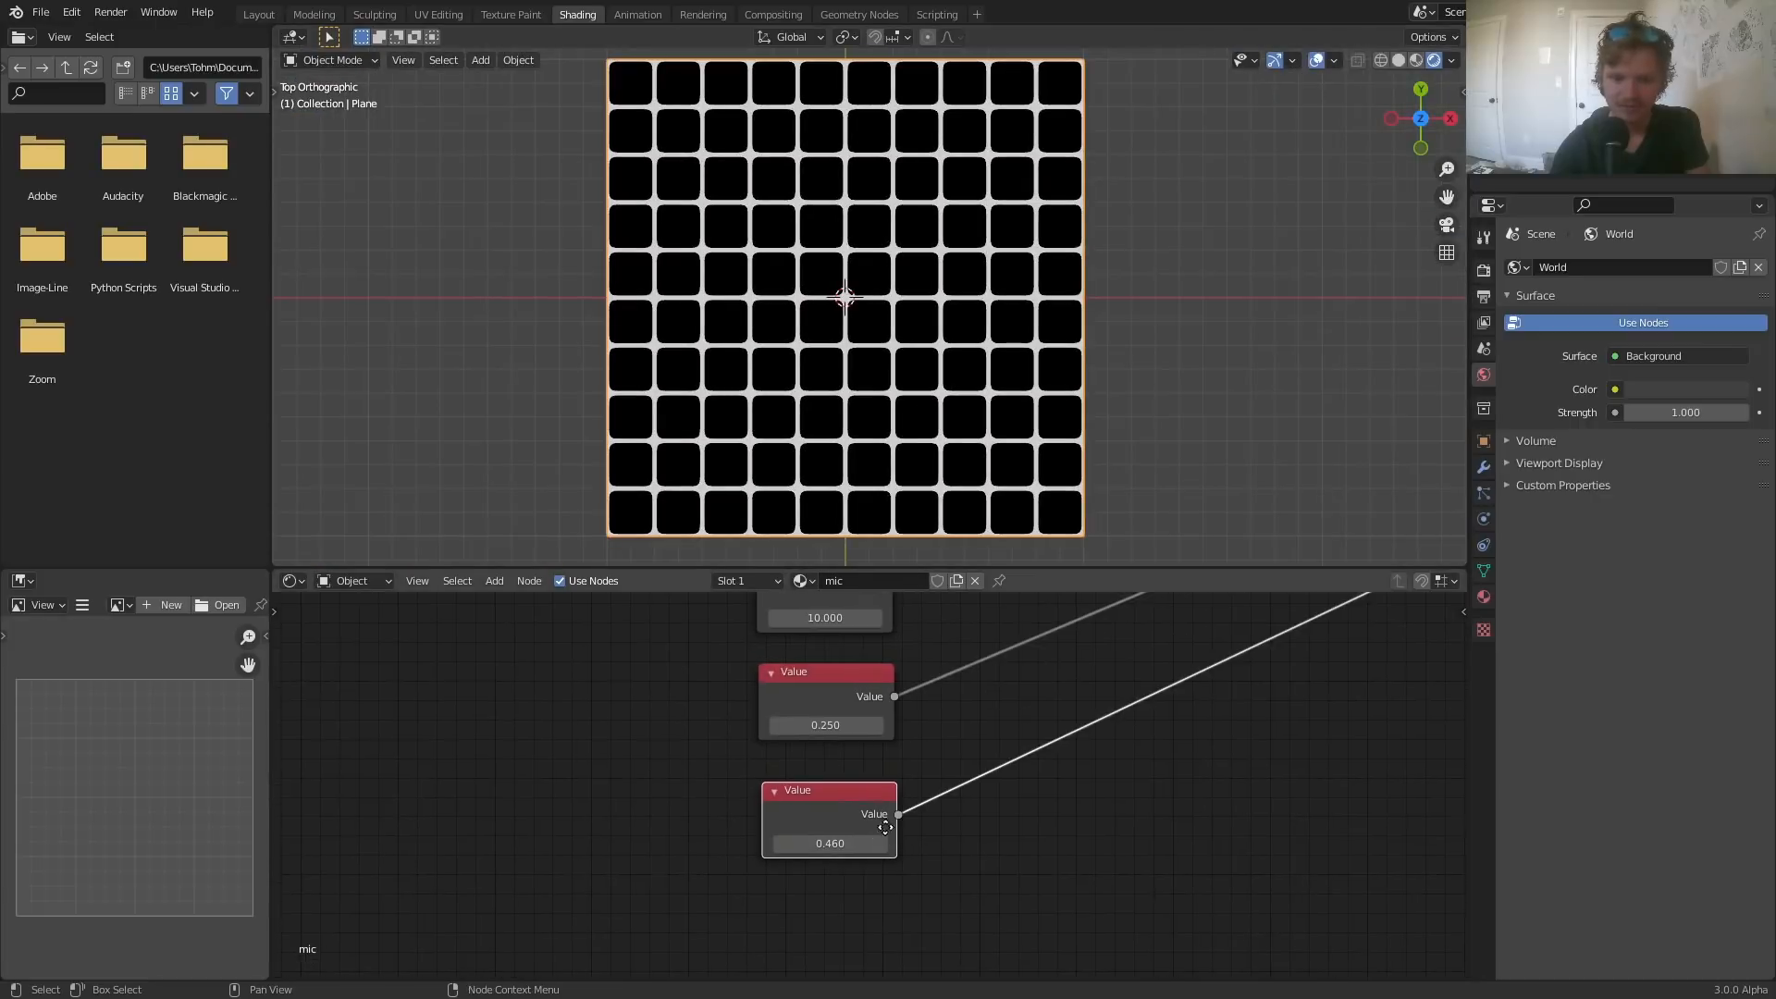
- Try other corner-rounding amounts, including 0.76, in the Value node feeding Distance, undoing each change
mouse_move(824, 725)
left_mouse_down()
mouse_move(874, 724)
mouse_move(824, 725)
left_mouse_up()
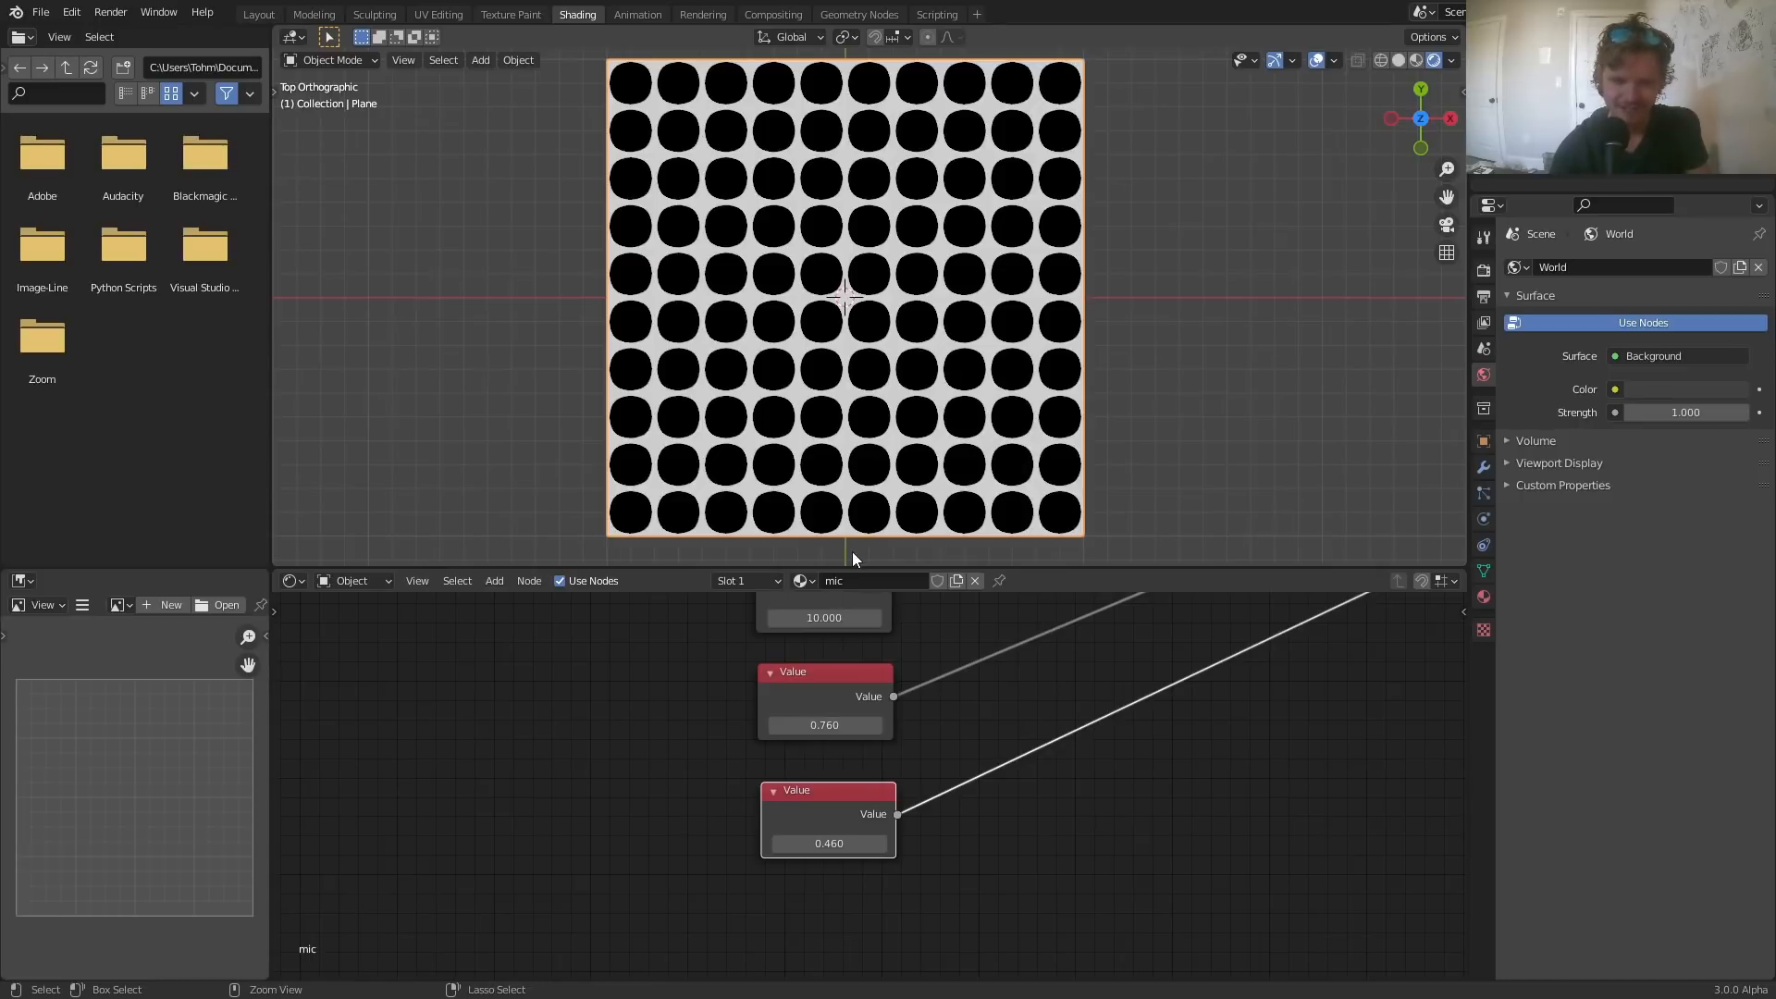
key("ctrl+z")
mouse_move(824, 720)
left_mouse_down()
mouse_move(851, 726)
mouse_move(824, 727)
left_mouse_up()
key("ctrl+z")
- Try other amounts in the Value nodes feeding Threshold and the grid scale, and undo the changes
mouse_move(825, 848)
left_mouse_down()
mouse_move(792, 847)
mouse_move(827, 847)
left_mouse_up()
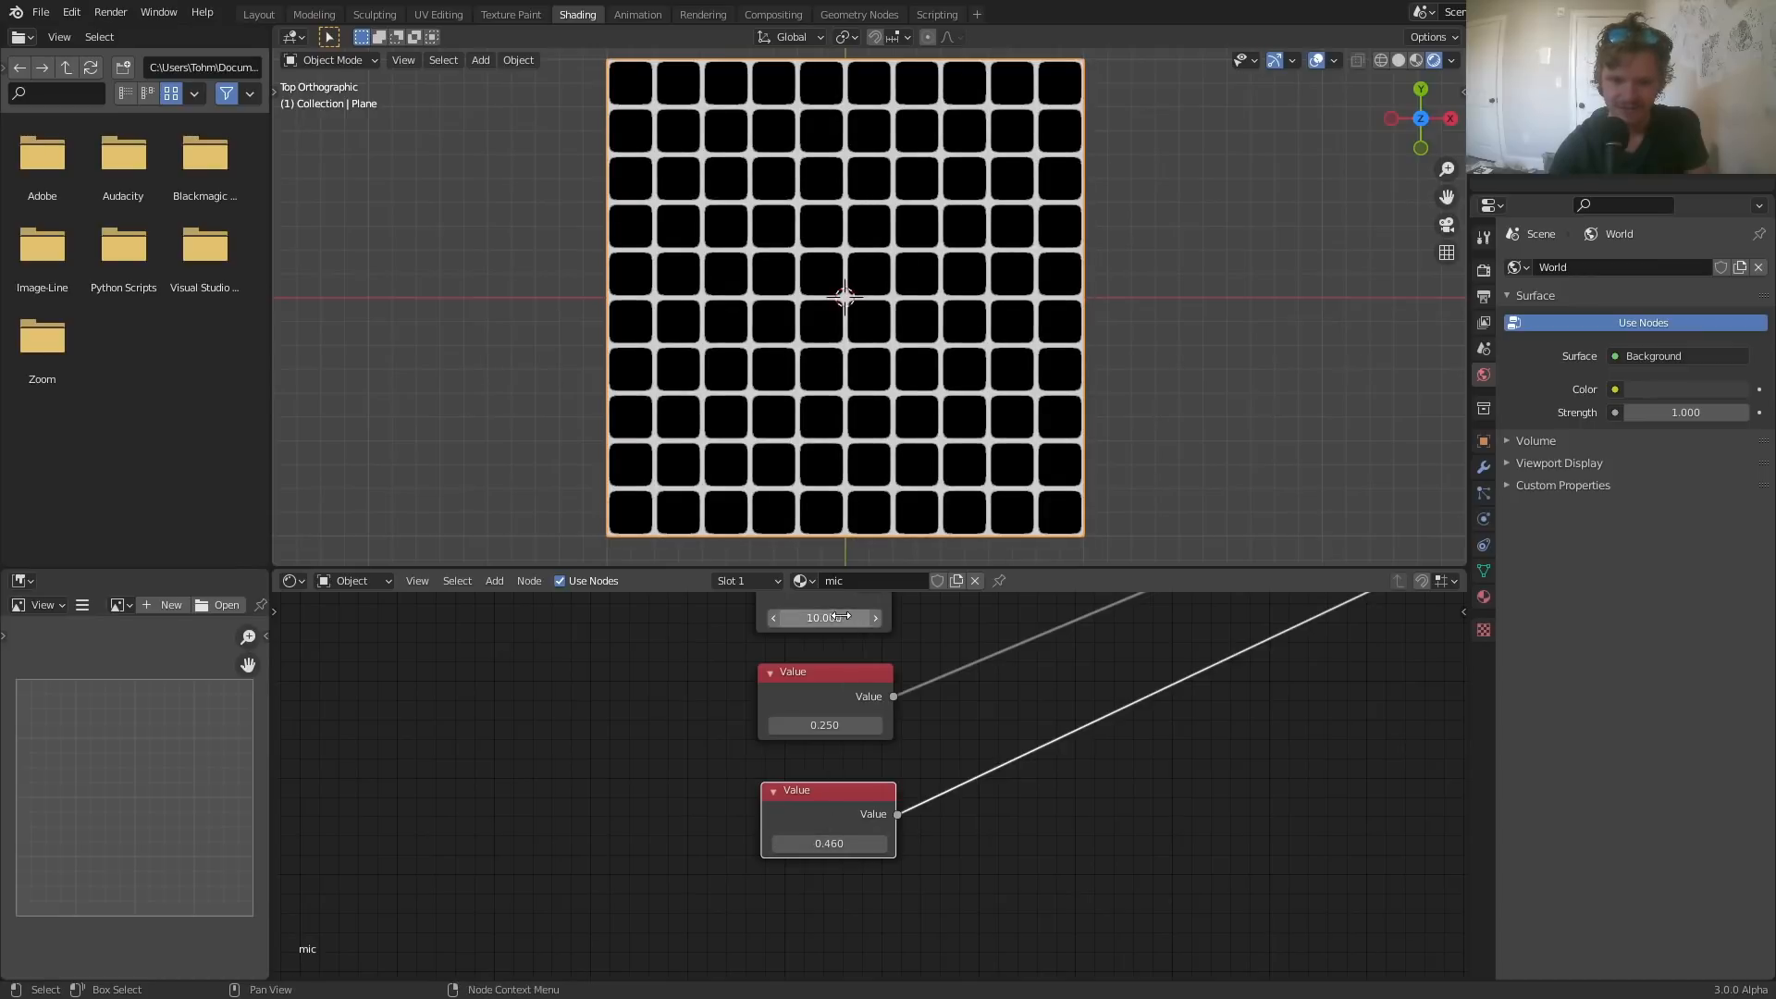
left_click_drag(825, 618, 848, 618)
key("ctrl+z")
- Move the Texture Coordinate node away from the Scale node to leave room for another node between them
middle_click_drag(983, 629, 885, 857)
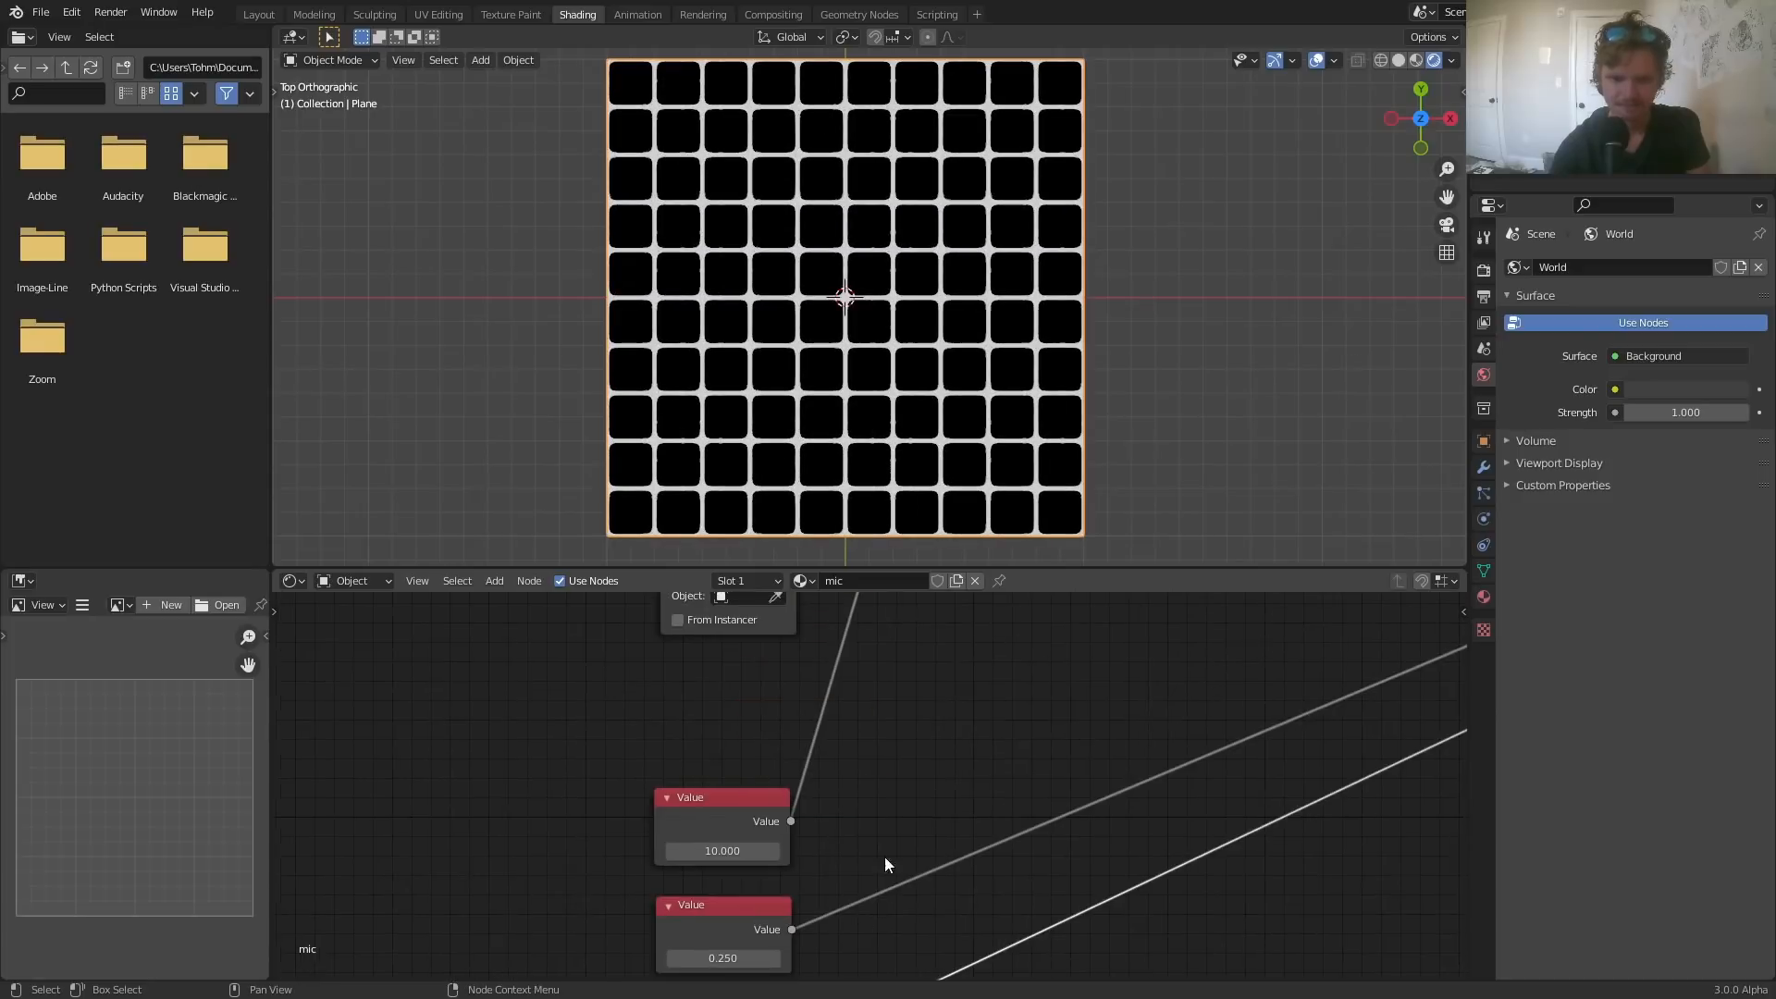
scroll(879, 833, "down", 6)
middle_click_drag(837, 720, 887, 862)
left_click_drag(836, 729, 443, 739)
- Add a Mapping node on the link between the Texture Coordinate's UV output and the Scale node
scroll(801, 720, "up", 2)
middle_click_drag(605, 731, 739, 831)
scroll(718, 770, "up", 4)
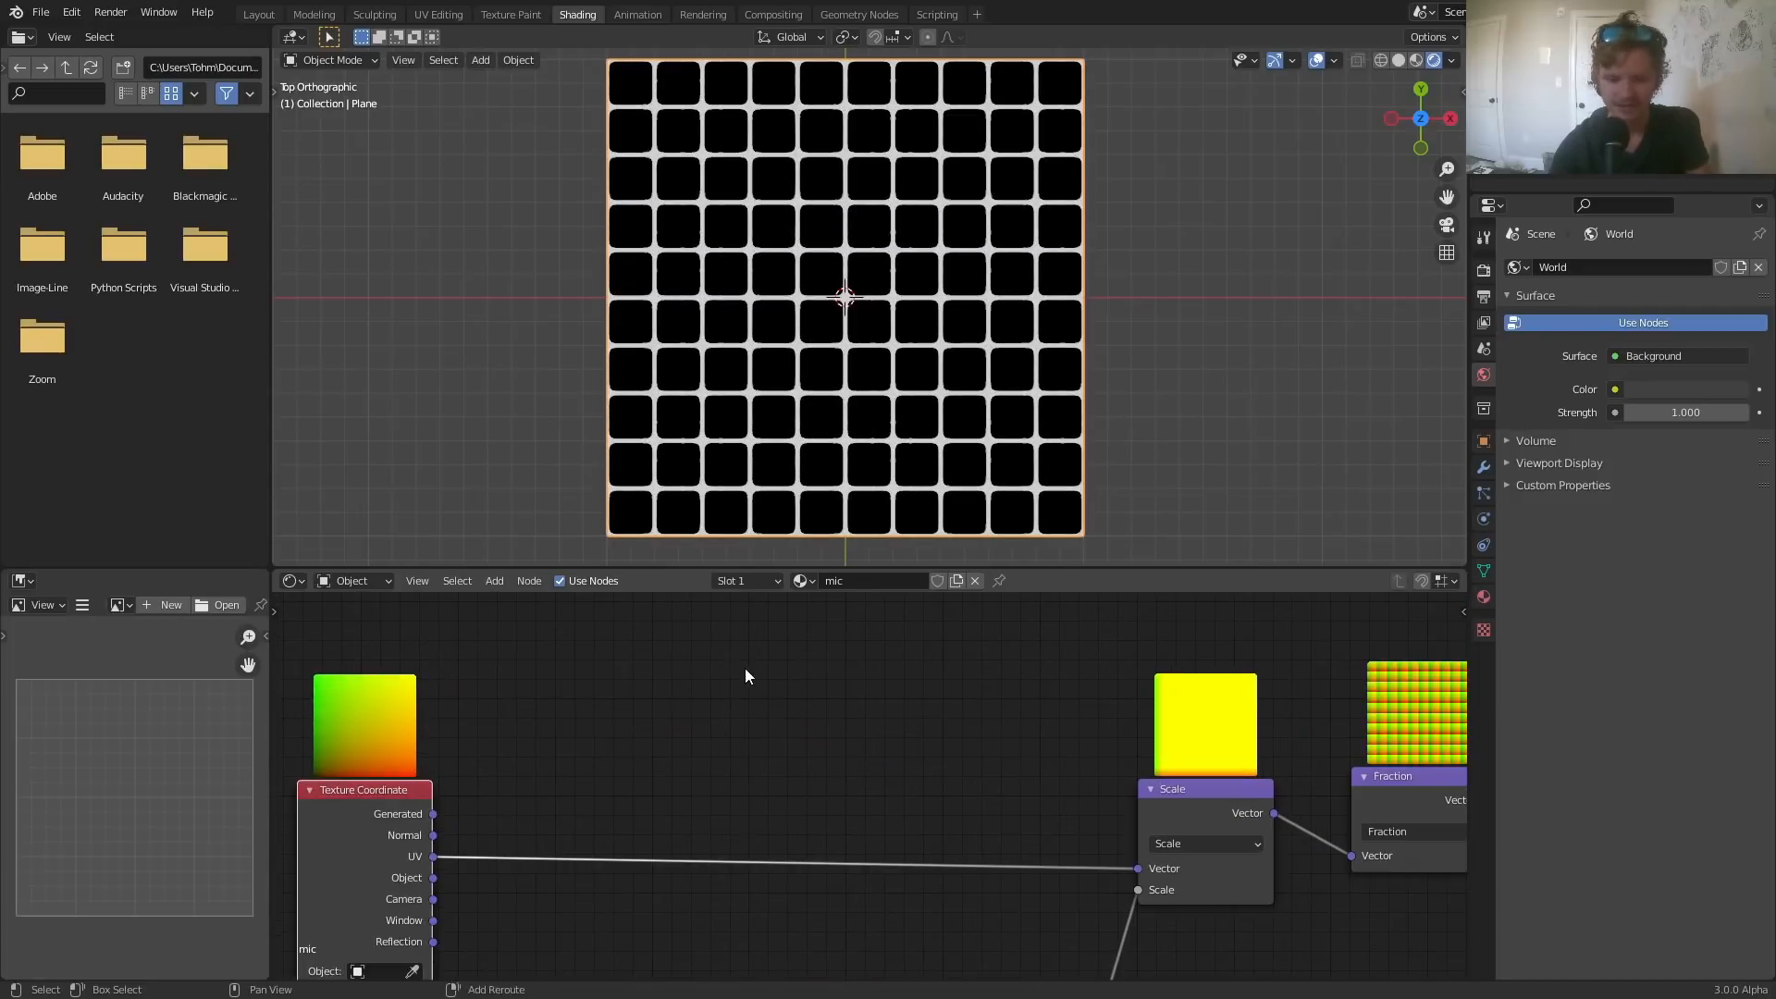
key("shift+a")
left_click(746, 668)
type(".m")
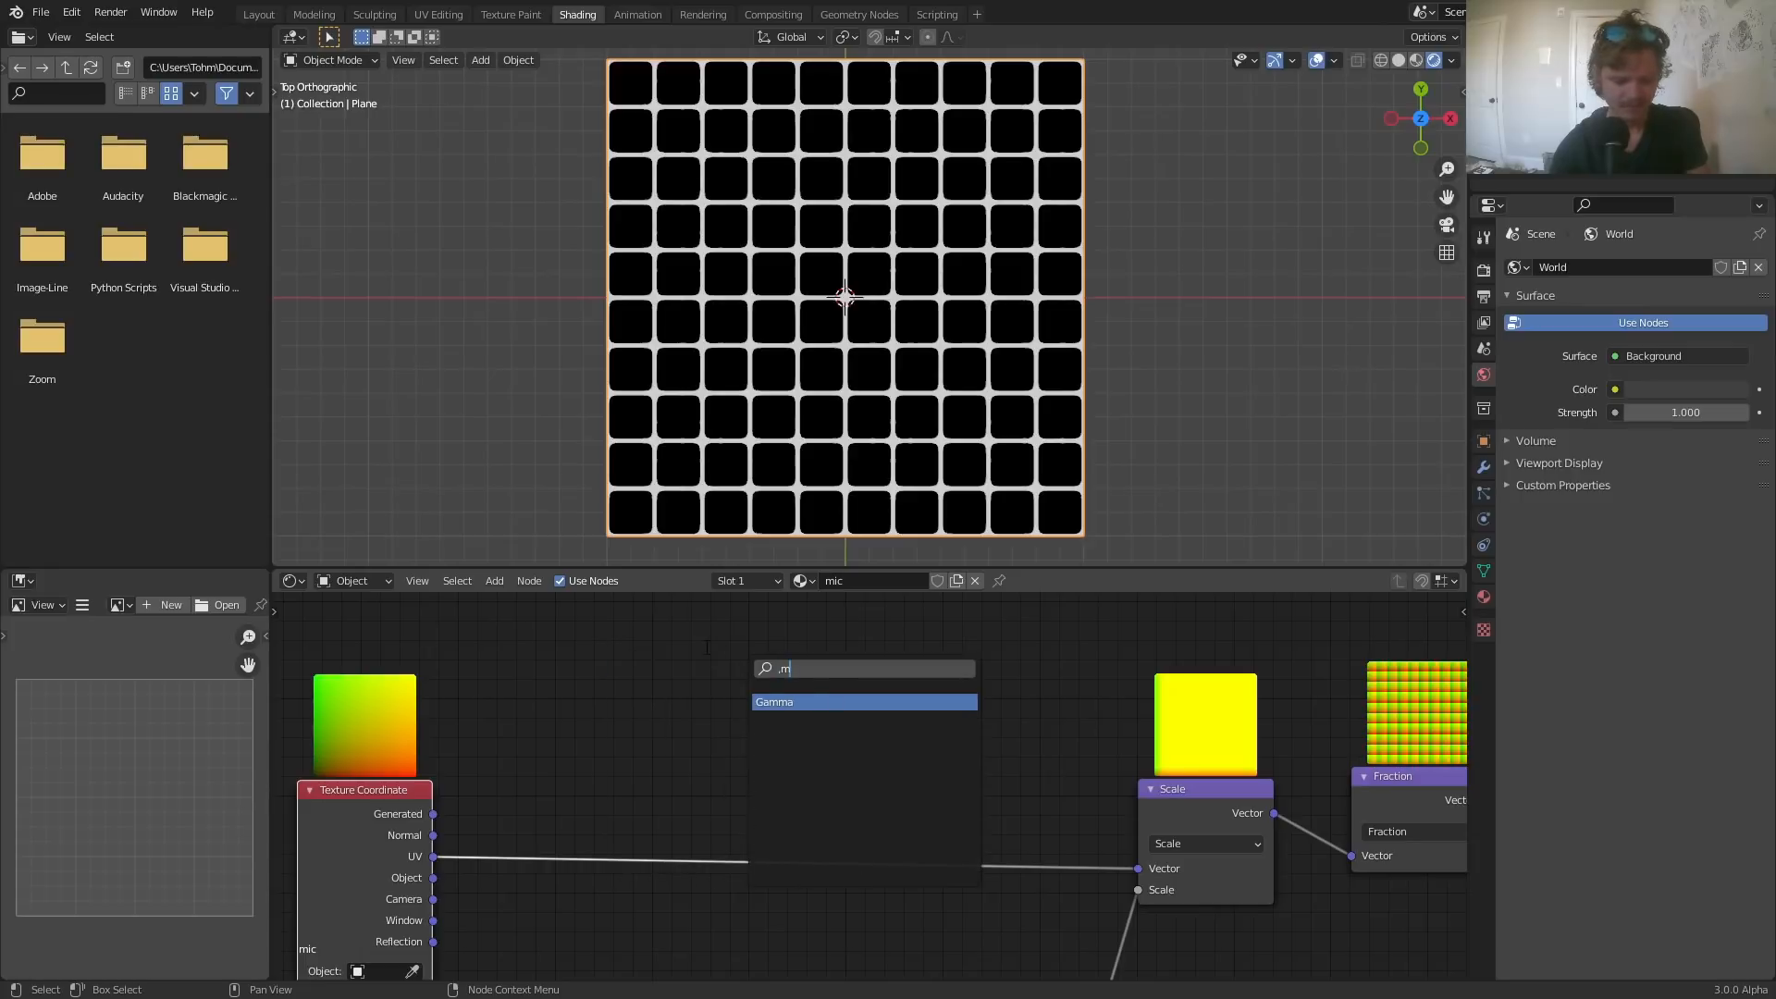
key("BackSpace")
key("BackSpace")
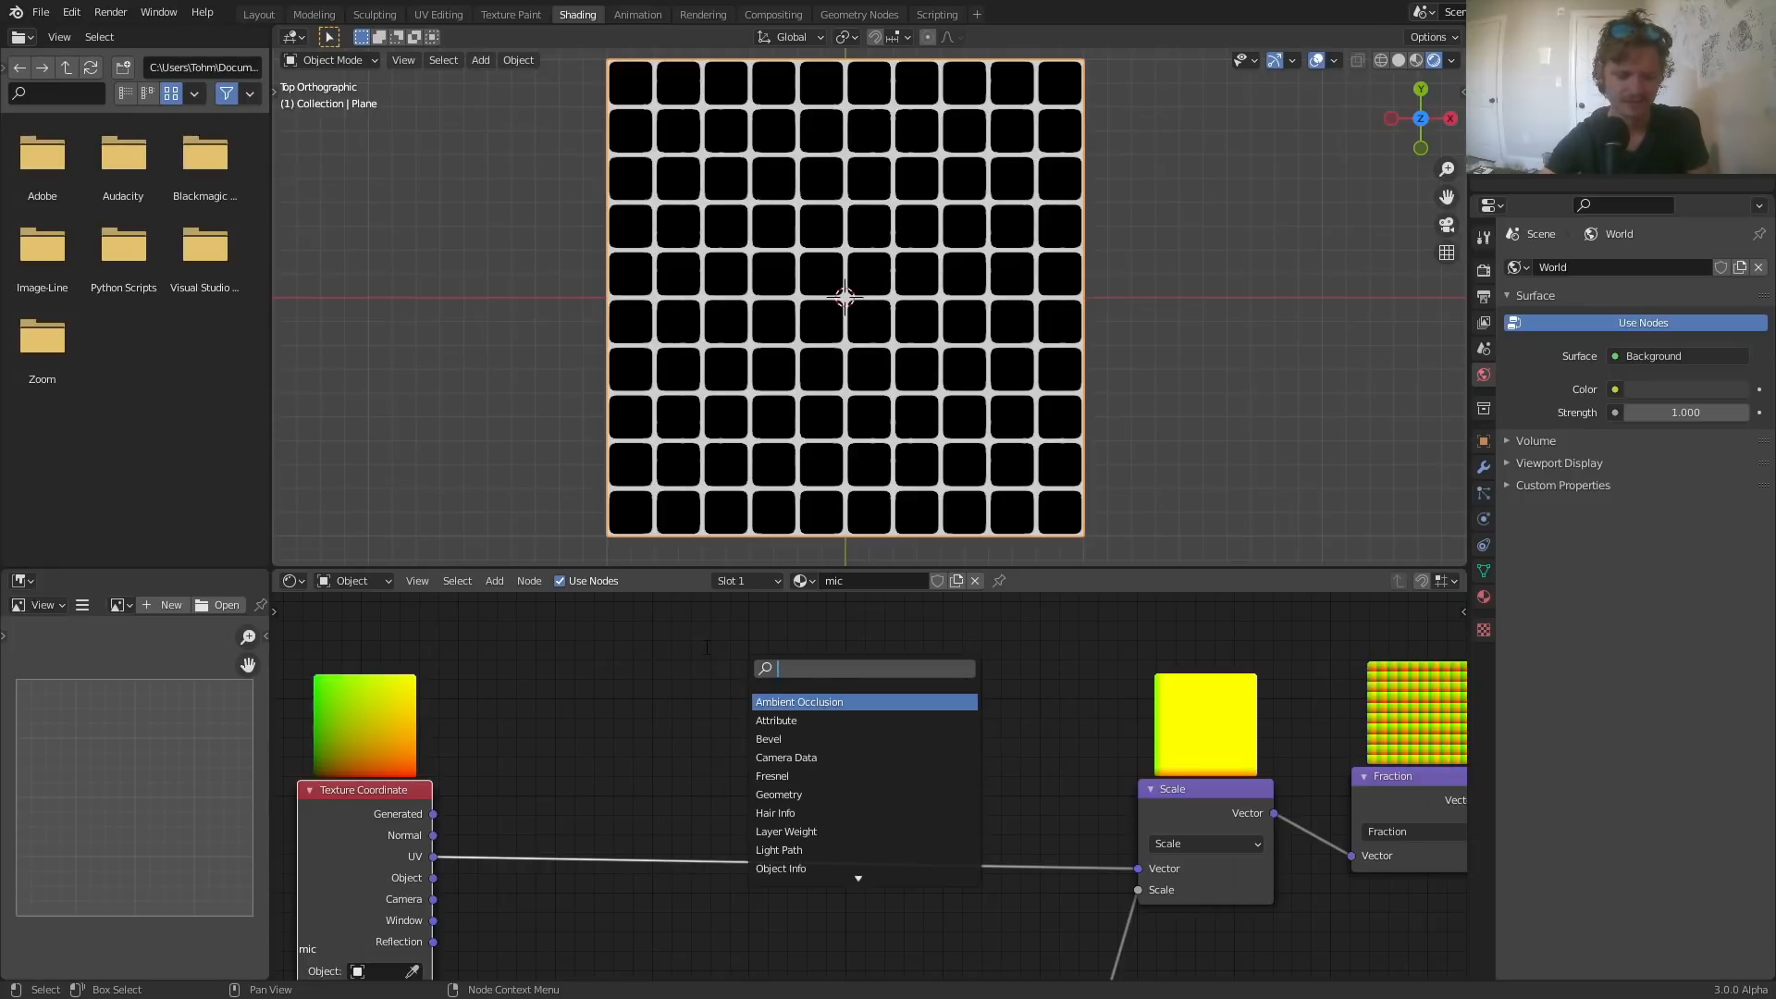
type("mapp")
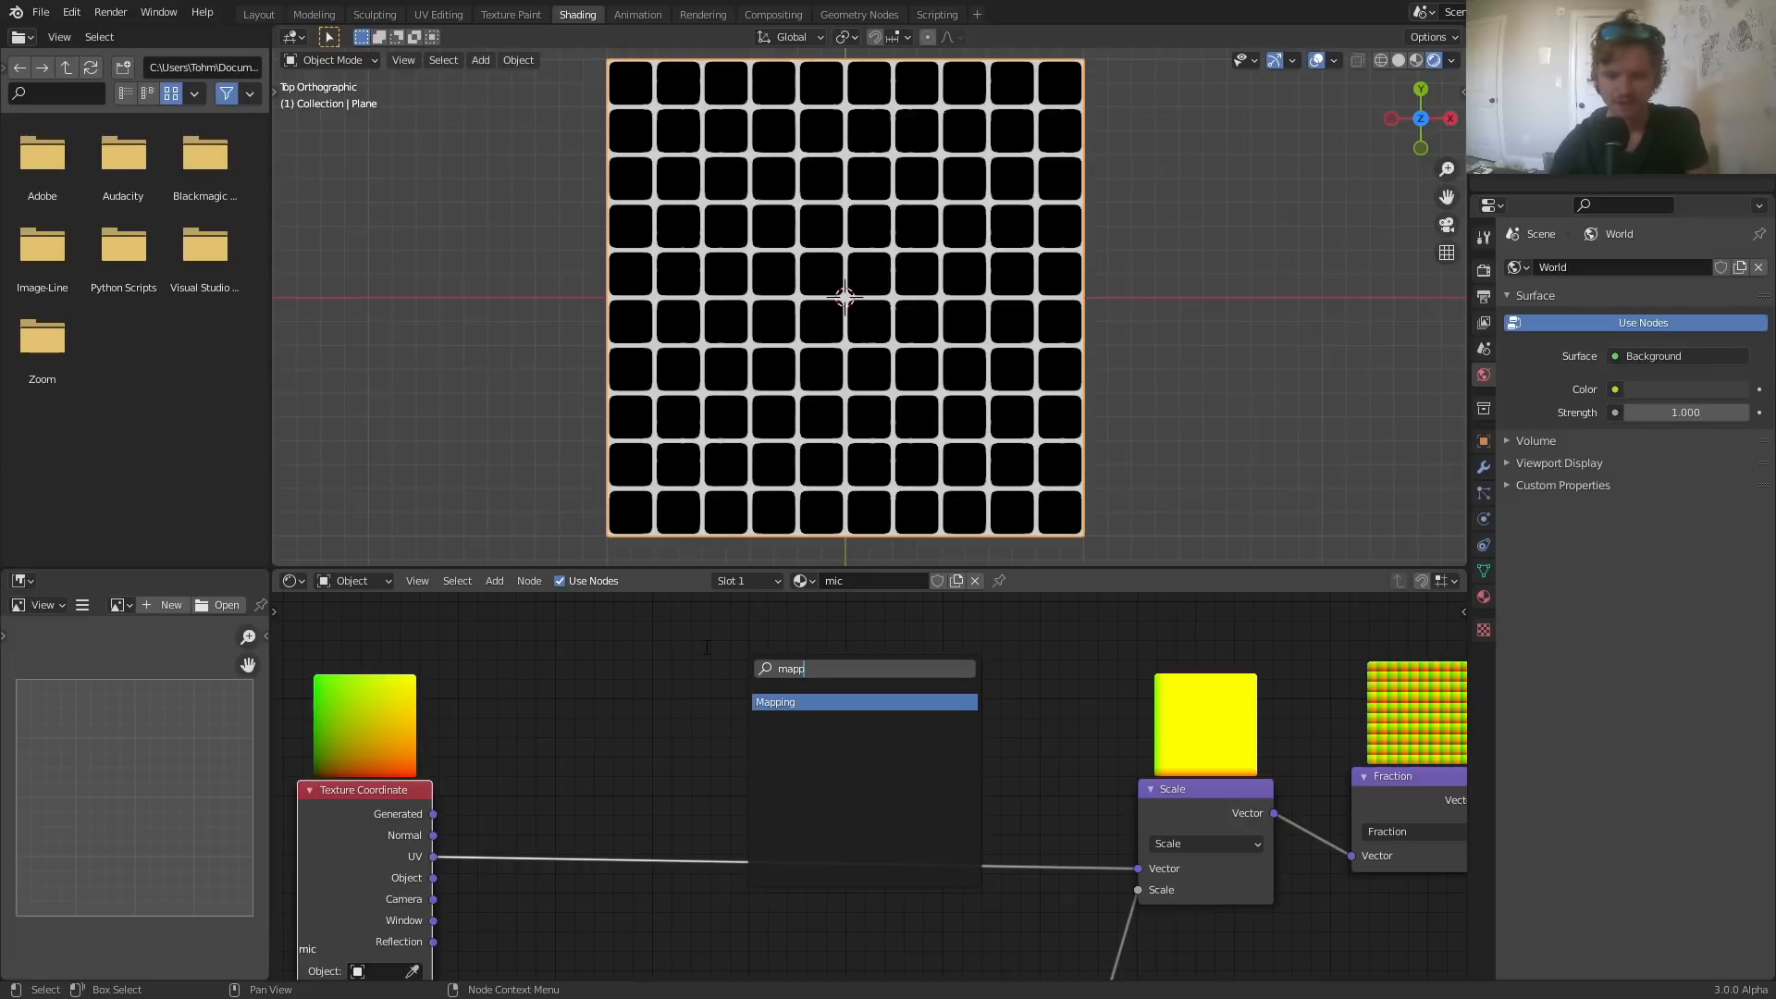
left_click(794, 703)
left_click(638, 712)
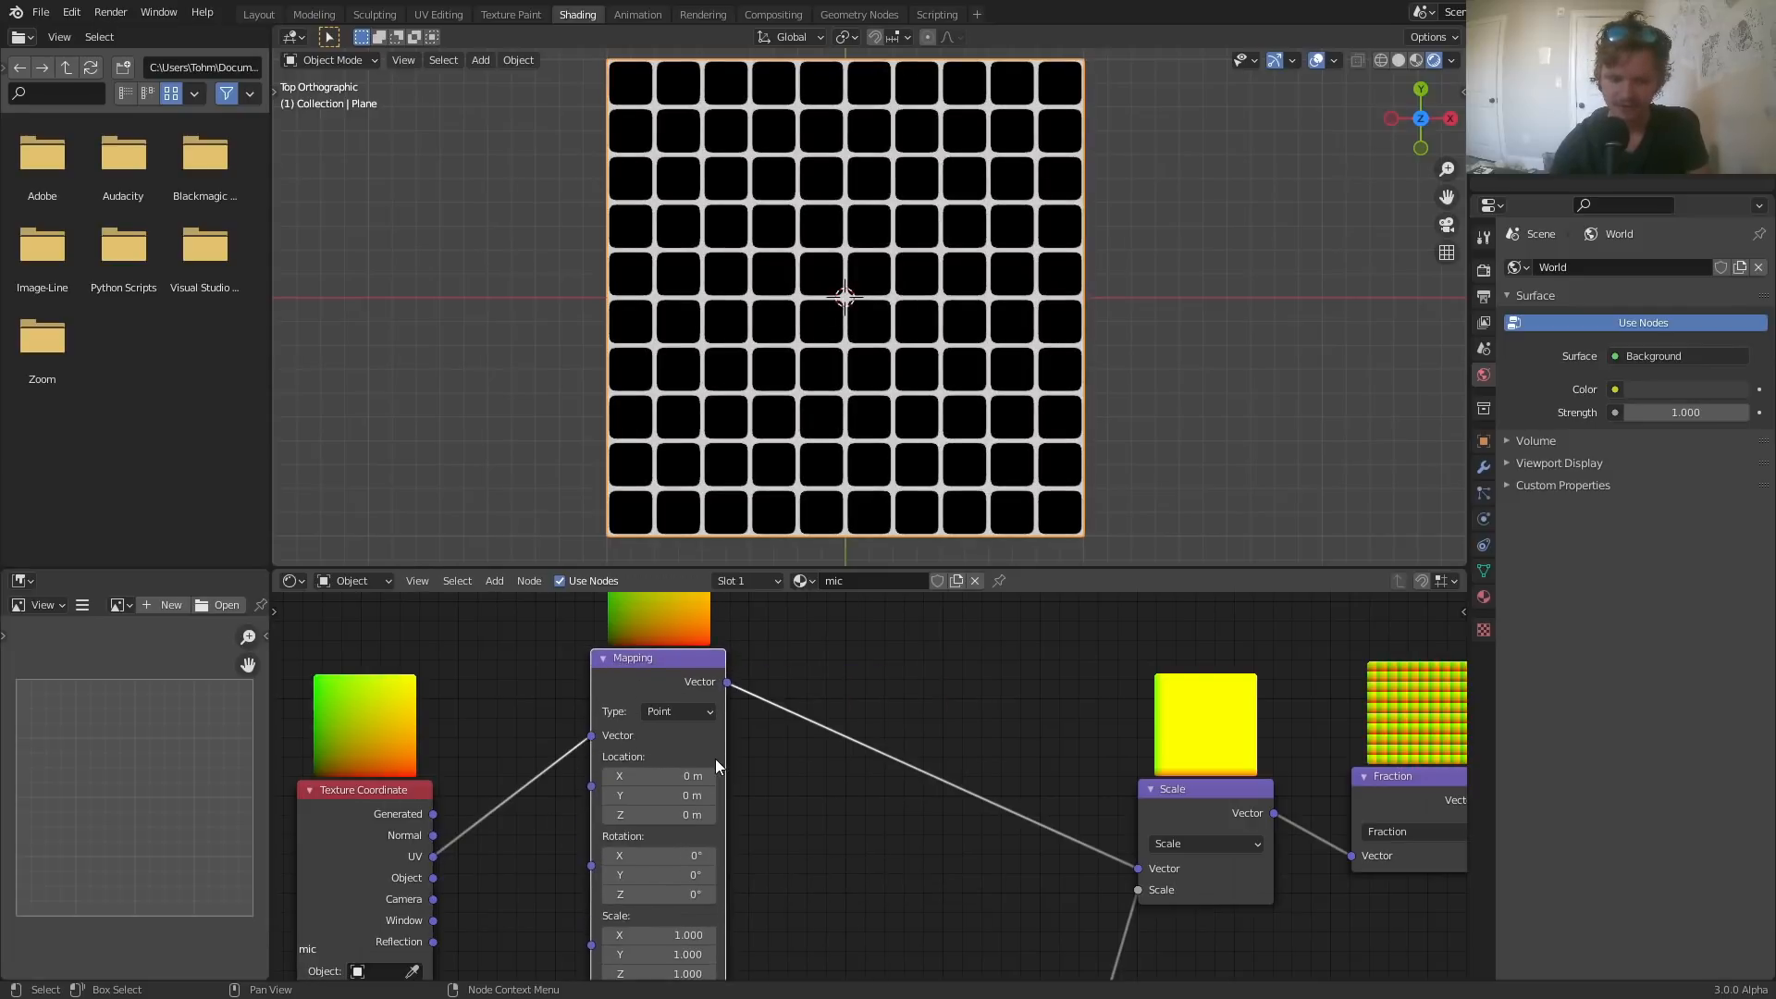
scroll(669, 746, "down", 2)
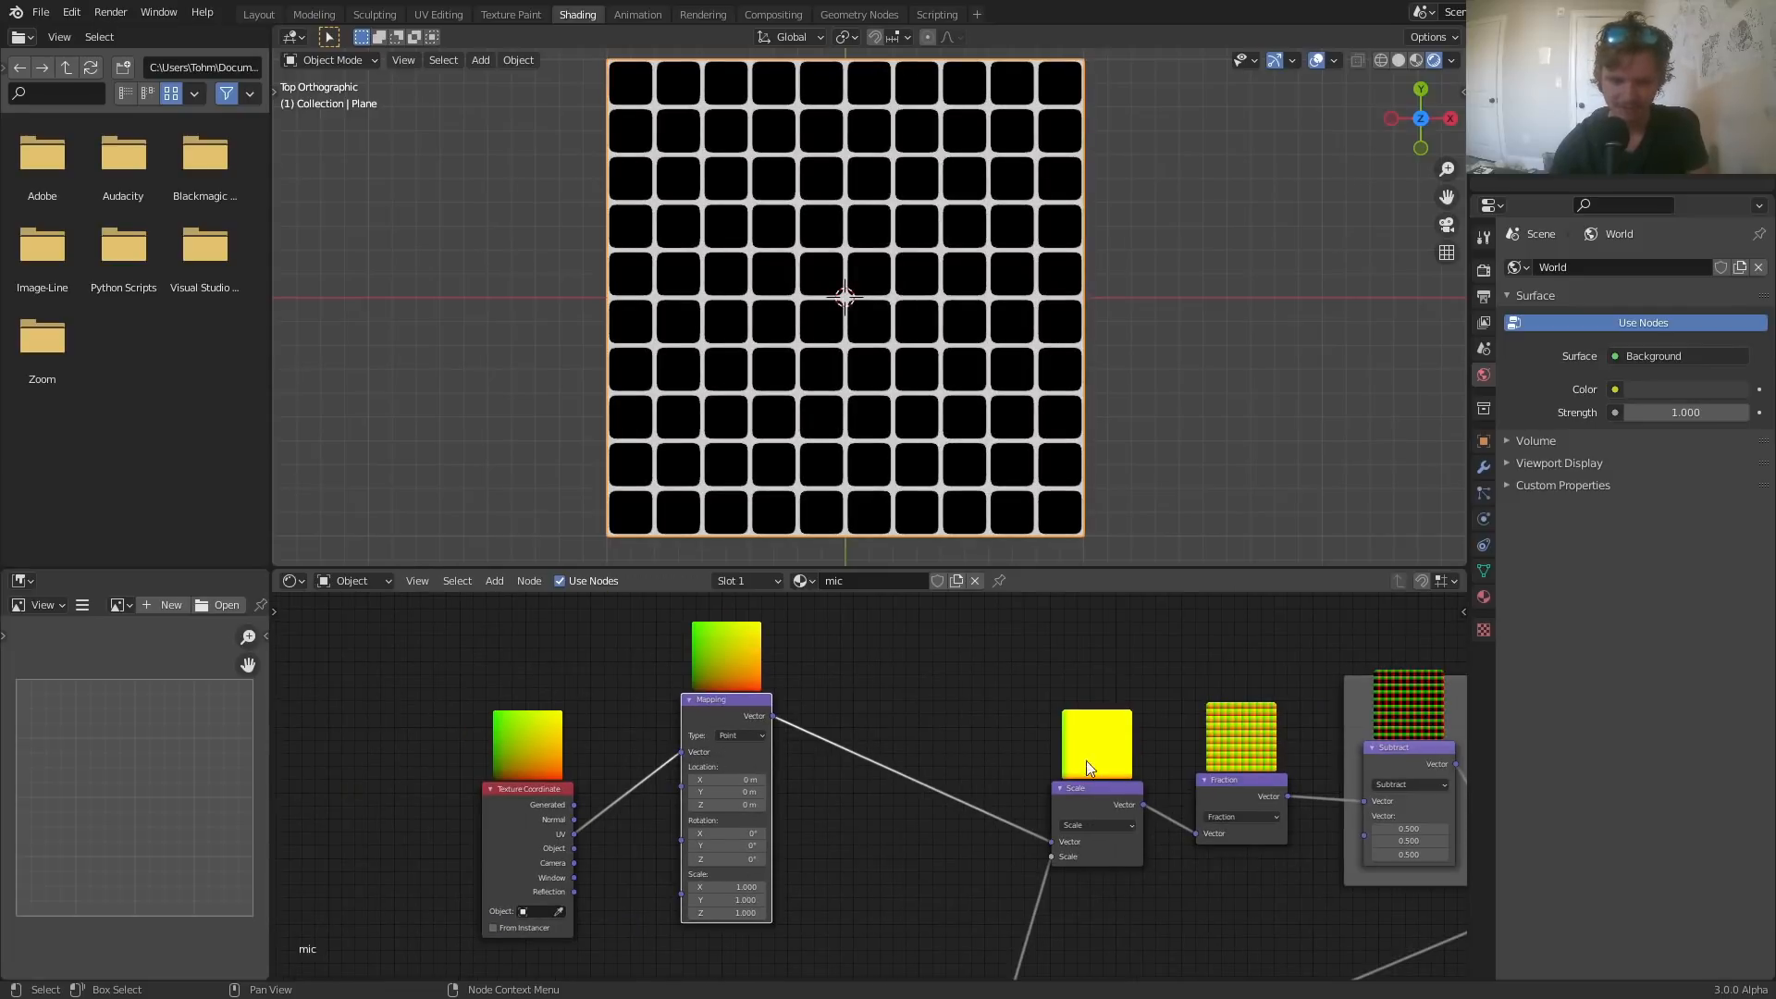
middle_click_drag(1086, 761, 1332, 708)
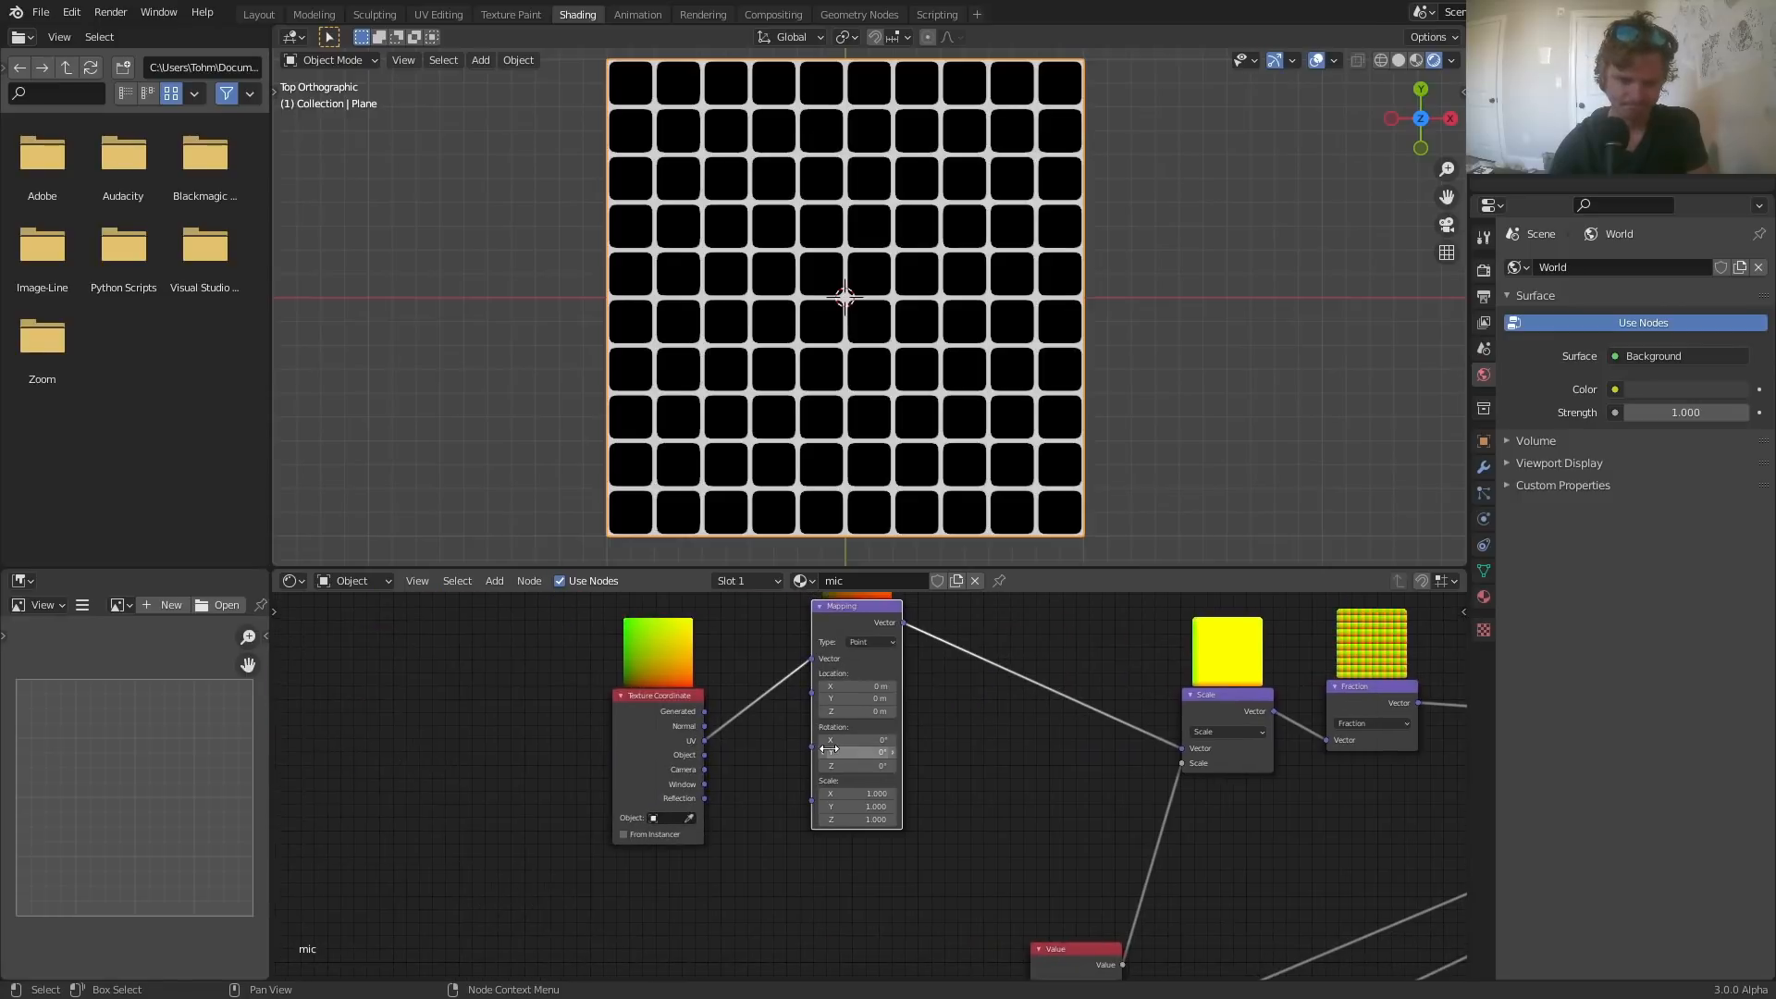
scroll(840, 720, "up", 3)
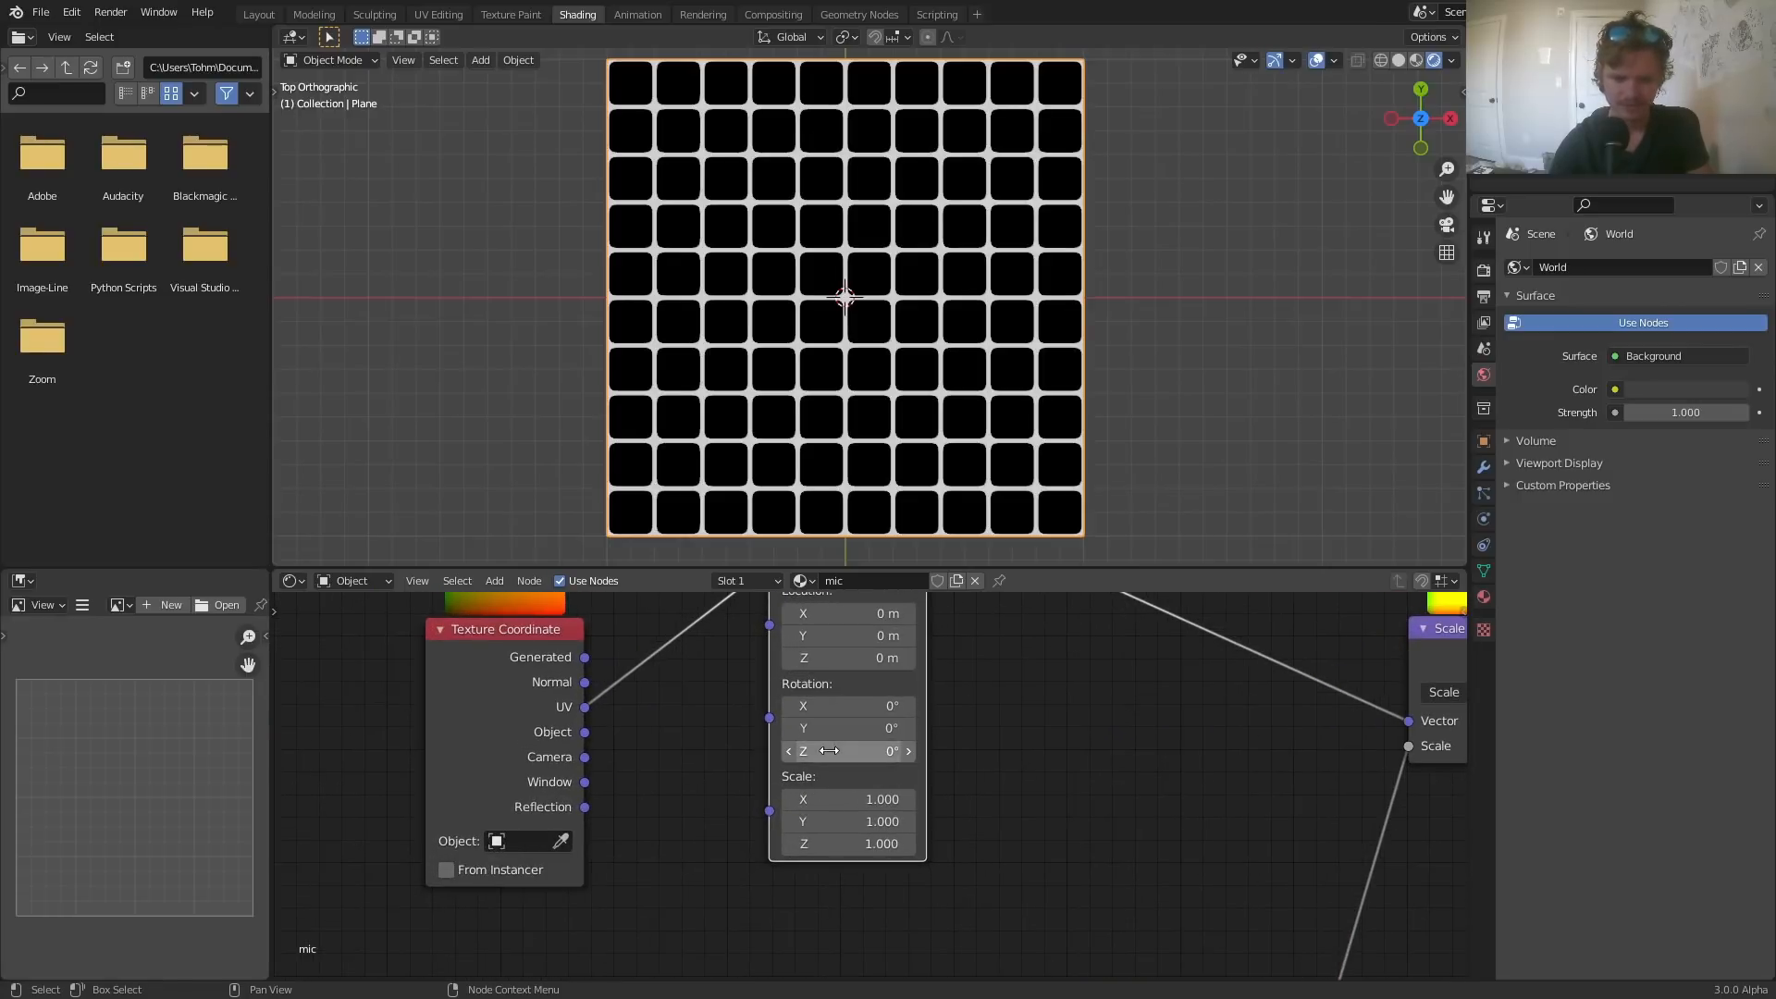
- Set the Mapping node's Z rotation to 45° so the square grid is turned diagonally
left_click_drag(840, 752, 951, 751)
left_click(877, 751)
key("Return")
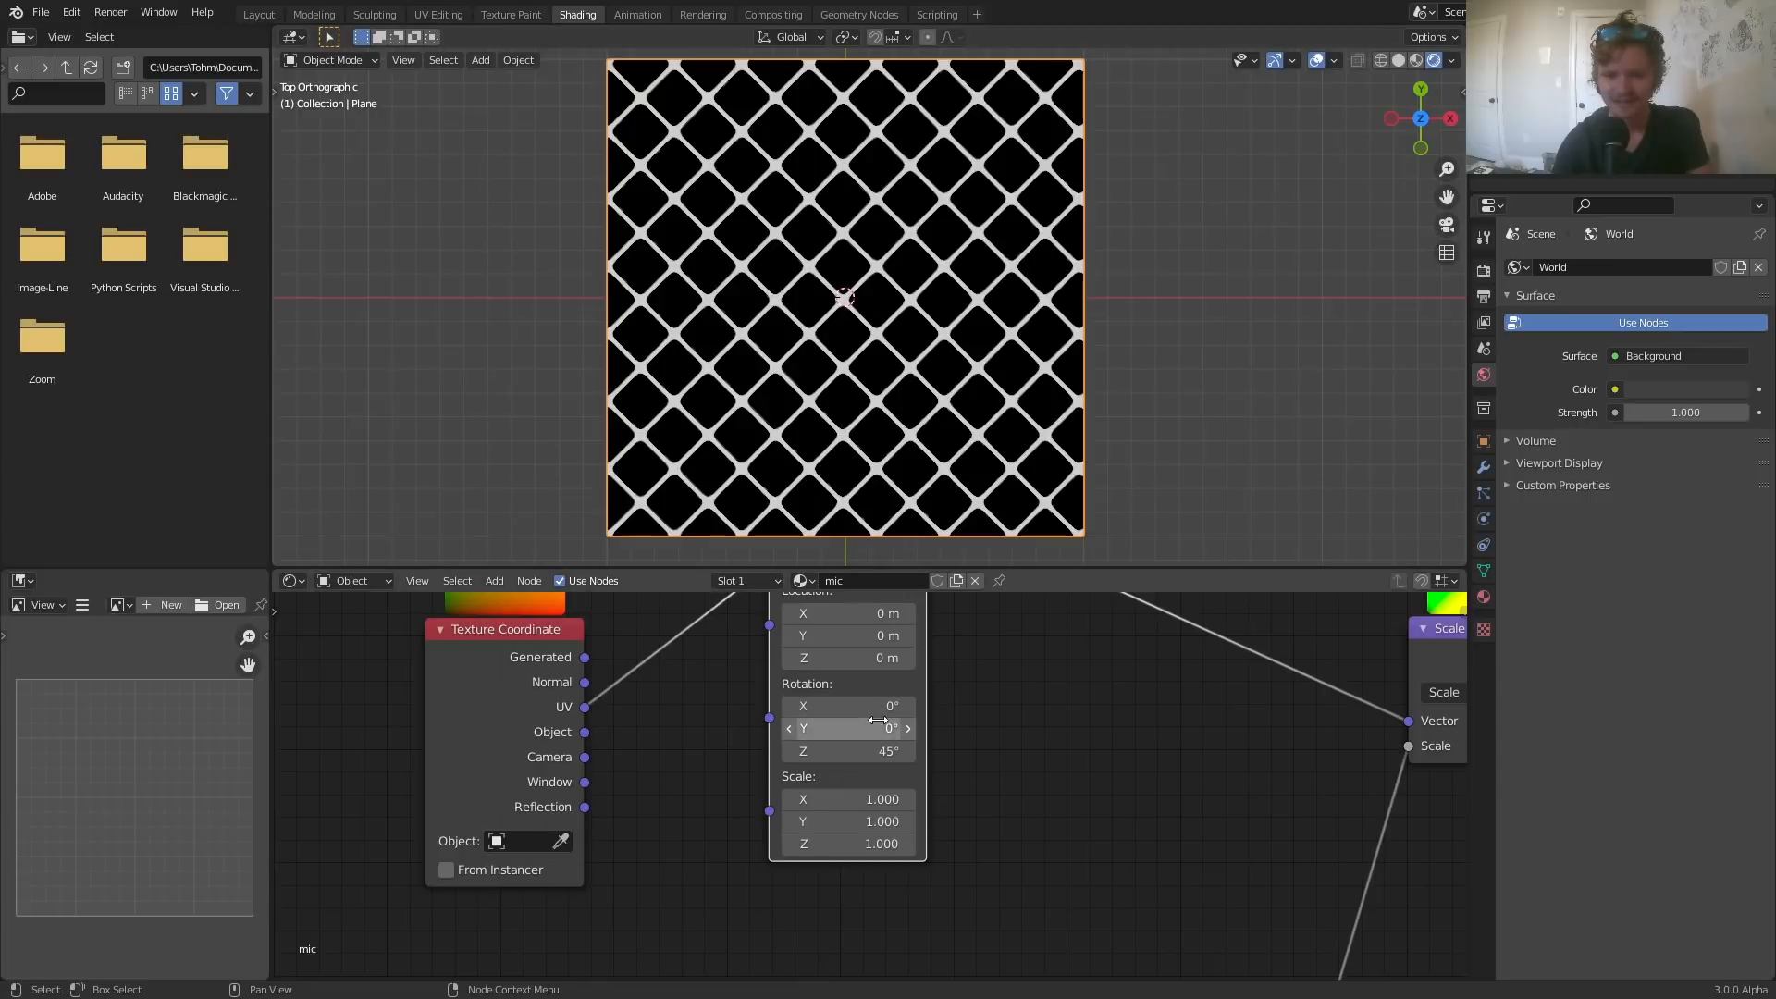
left_click(869, 754)
type("0")
key("Return")
left_click_drag(880, 760, 948, 759)
left_click(880, 760)
type("45")
key("Return")
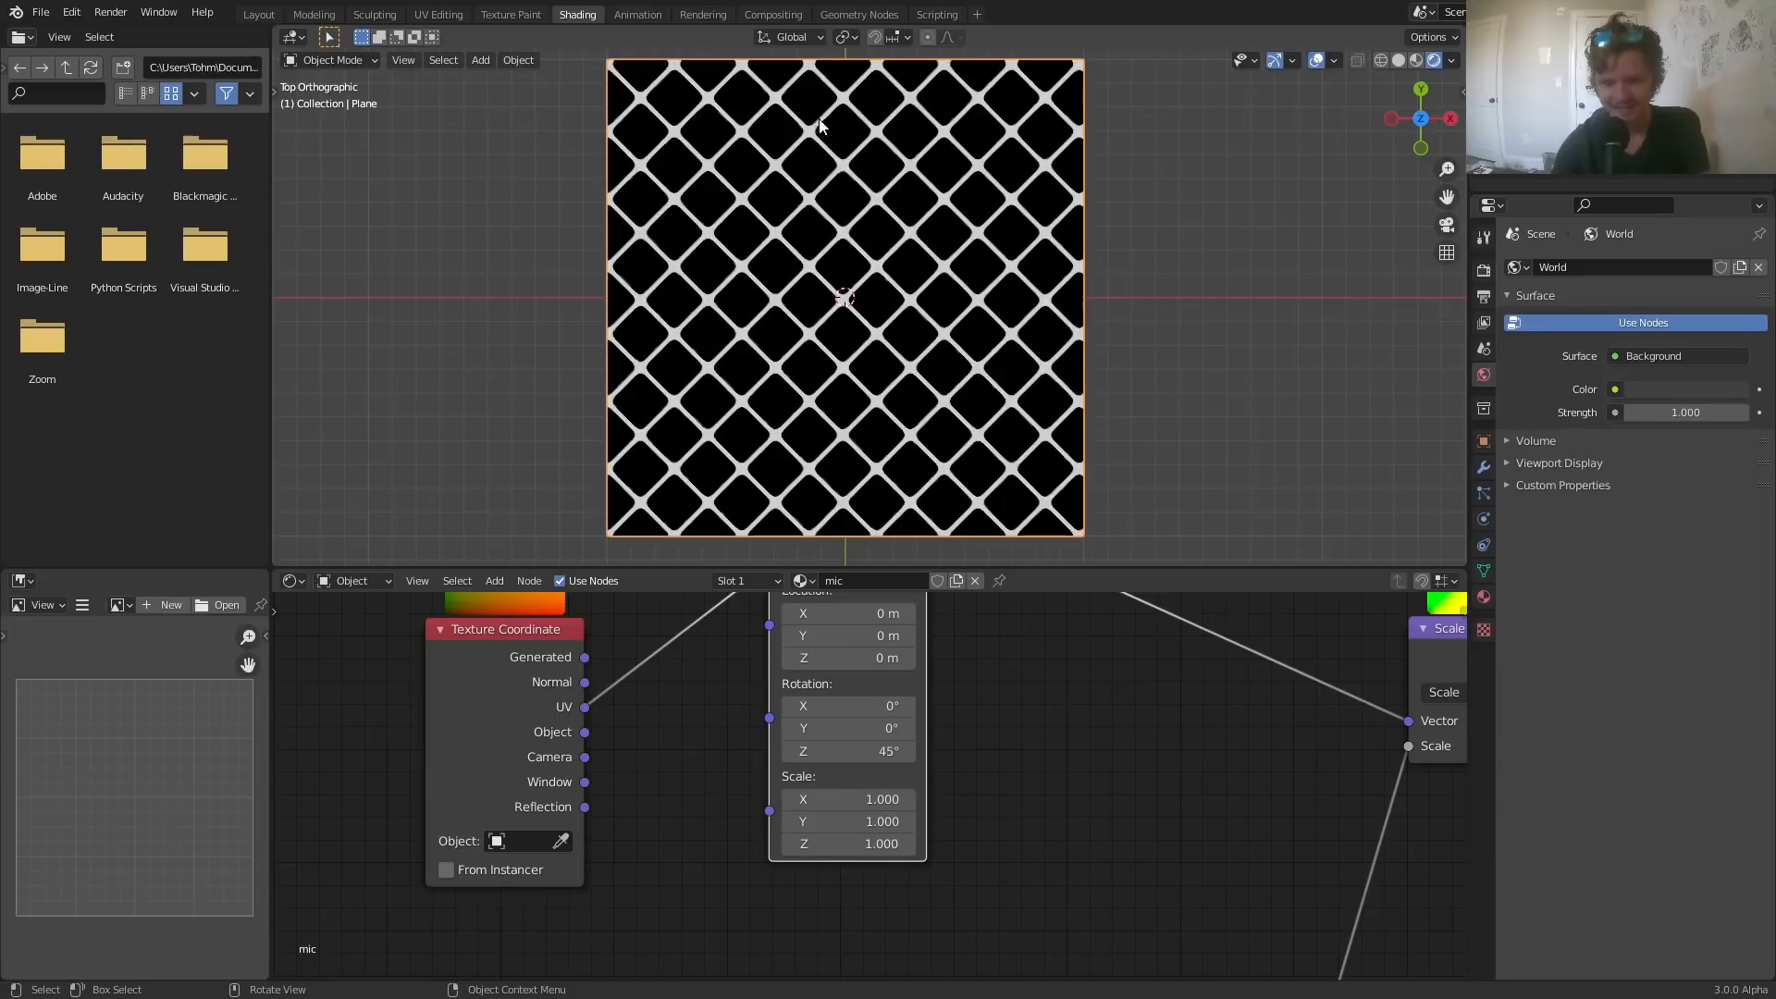
- Try 0.51 in the Value node feeding Threshold and 1.01 in the one feeding Distance, undoing both changes
middle_click_drag(1005, 851, 611, 719)
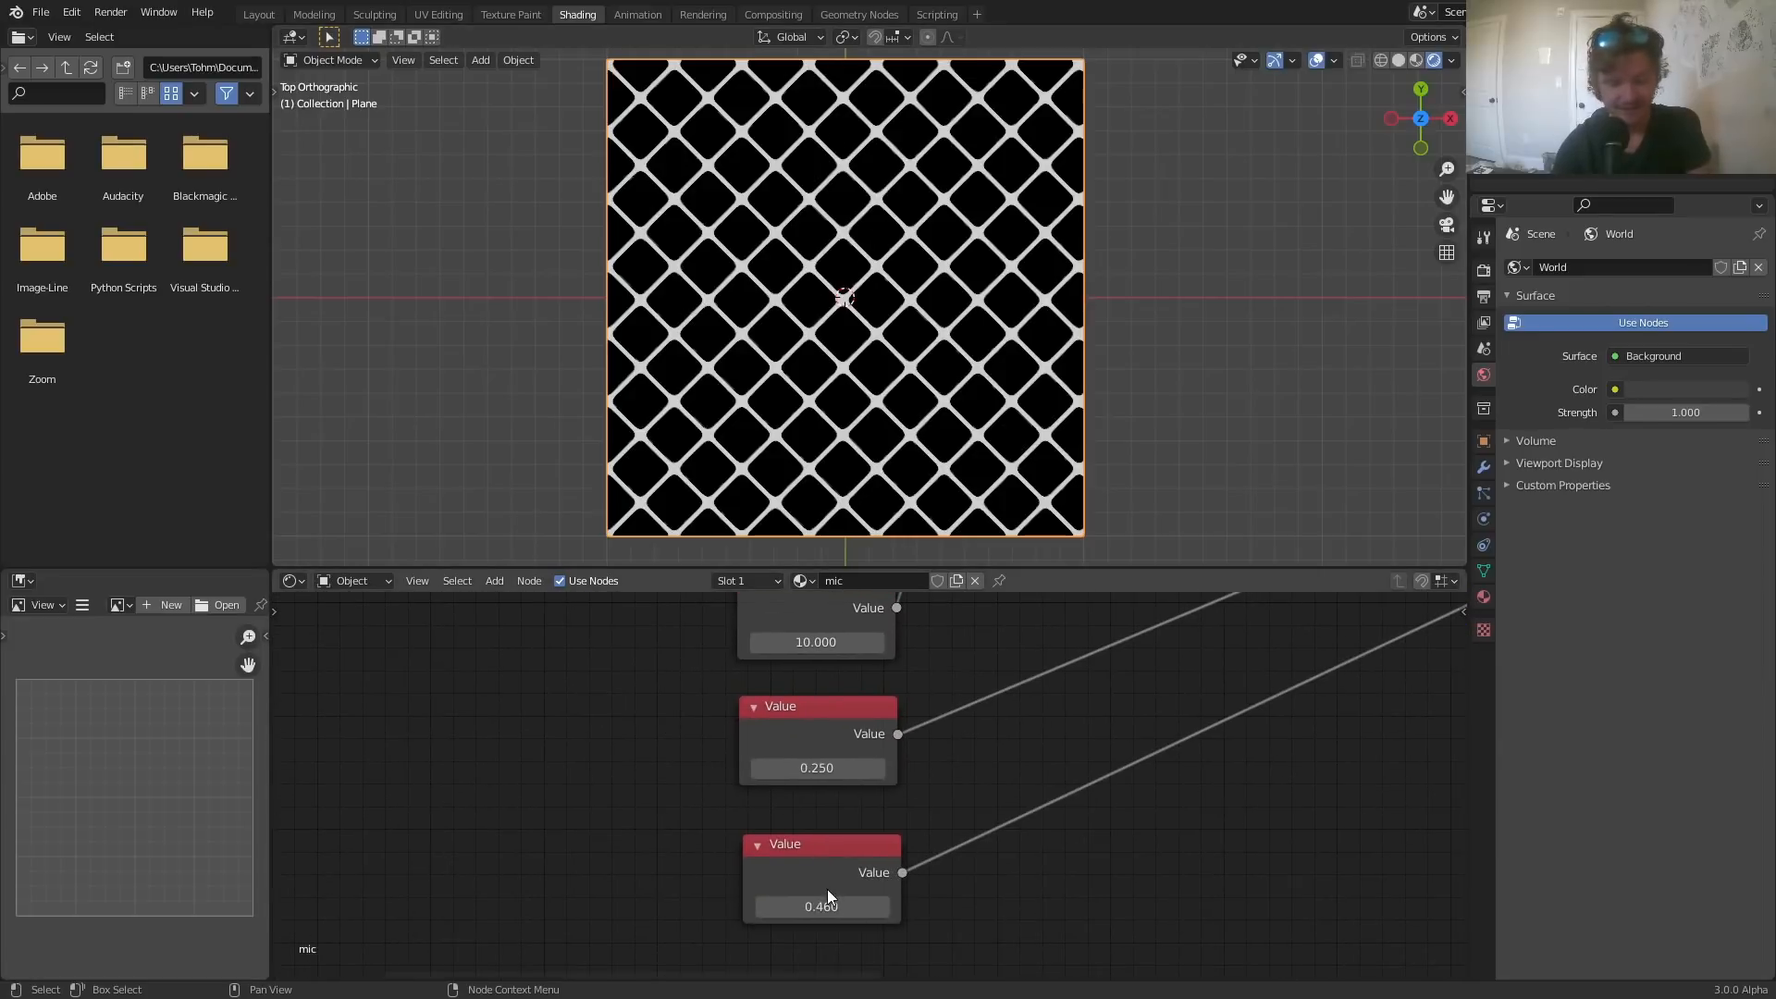
mouse_move(825, 908)
left_mouse_down("shift")
mouse_move(916, 909)
mouse_move(829, 880)
left_mouse_up("shift")
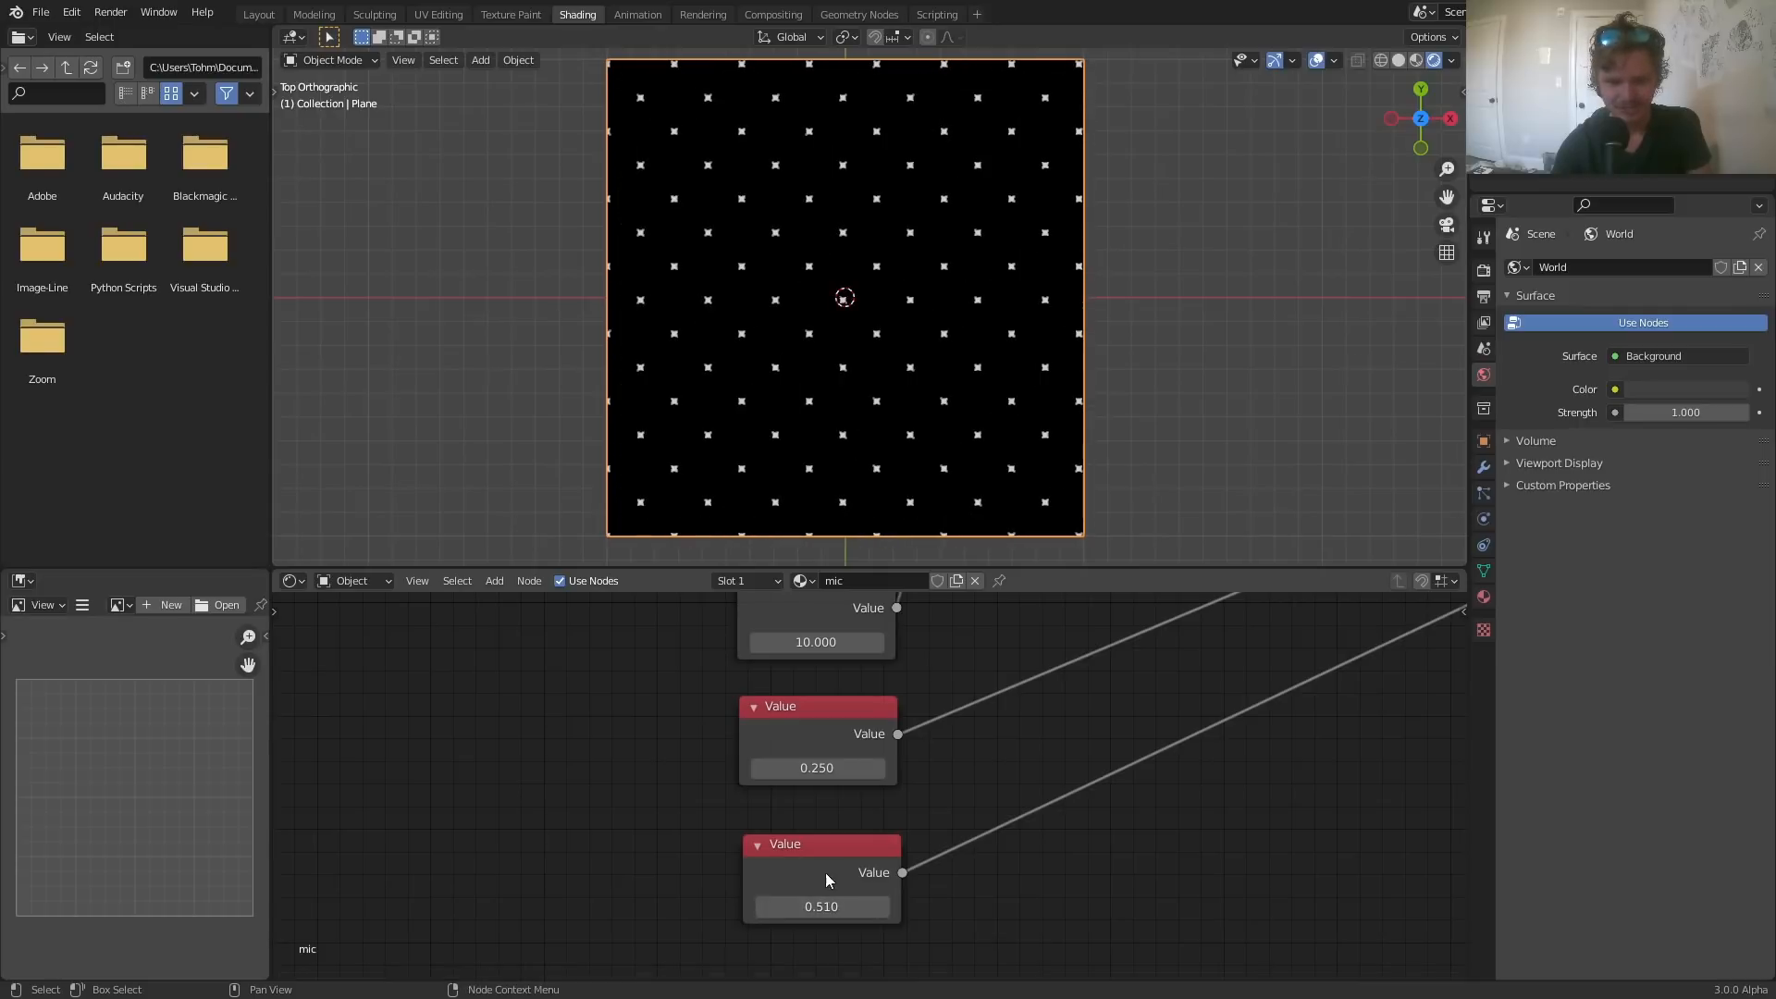
left_click_drag(817, 768, 885, 768, "shift")
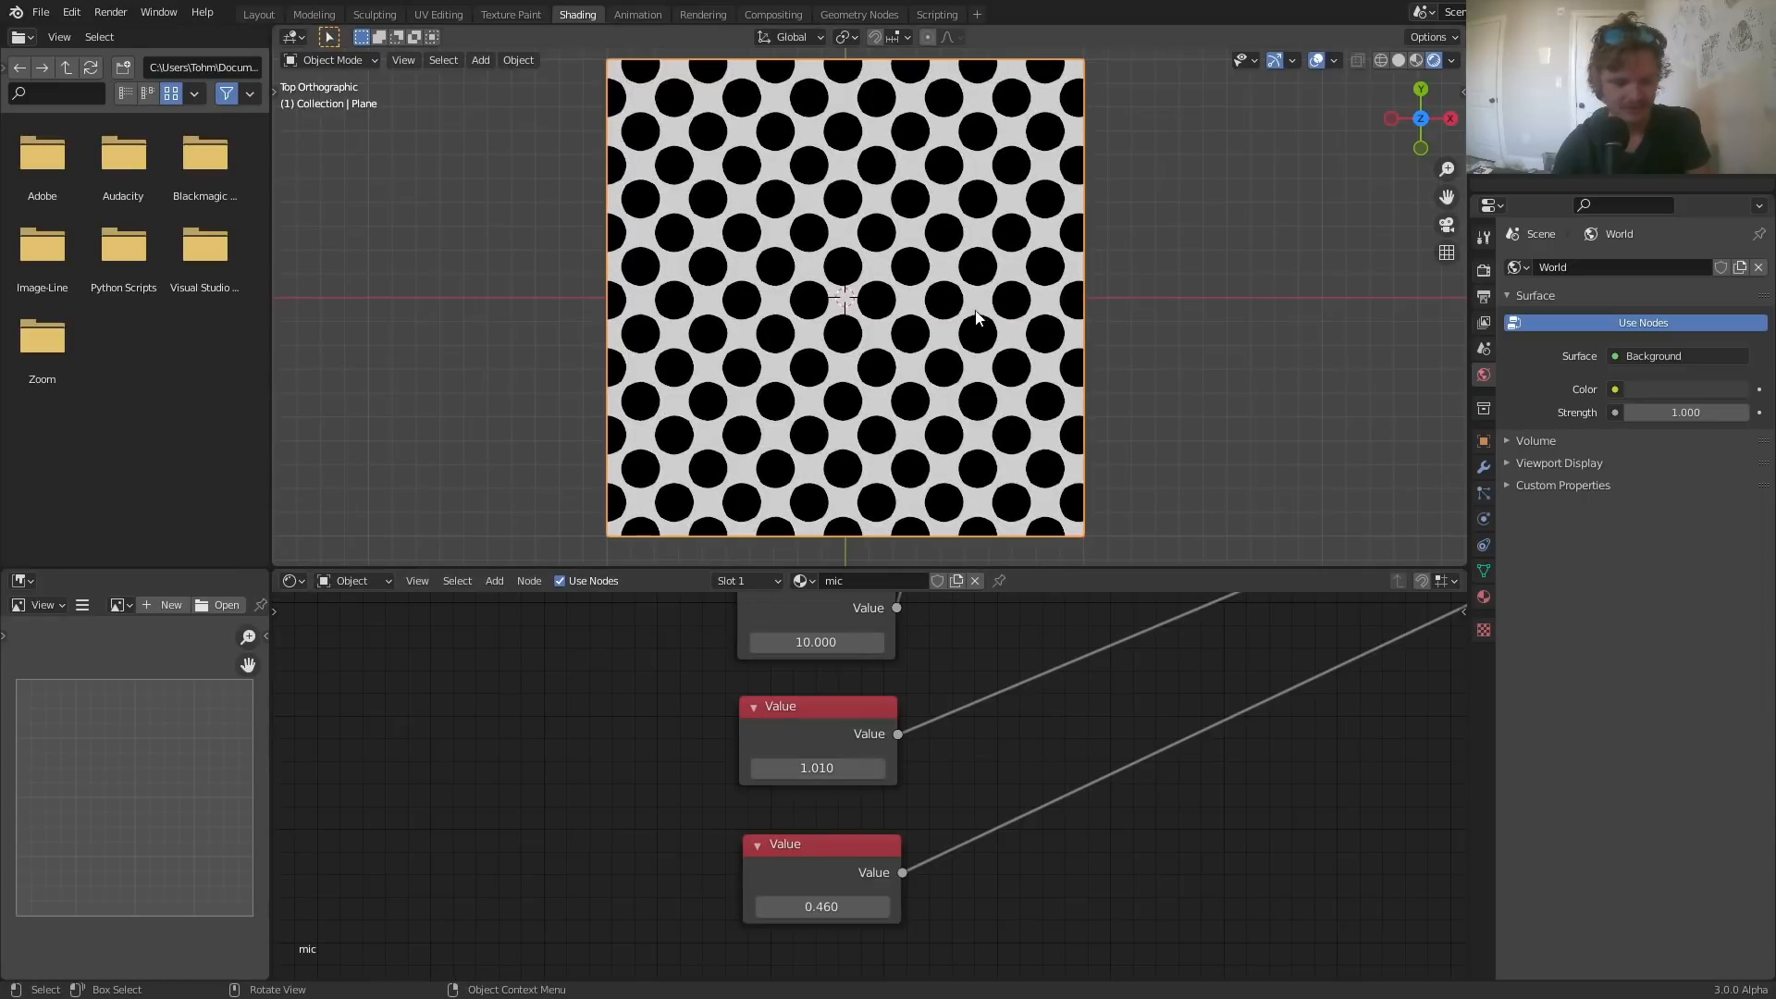
key("ctrl+z")
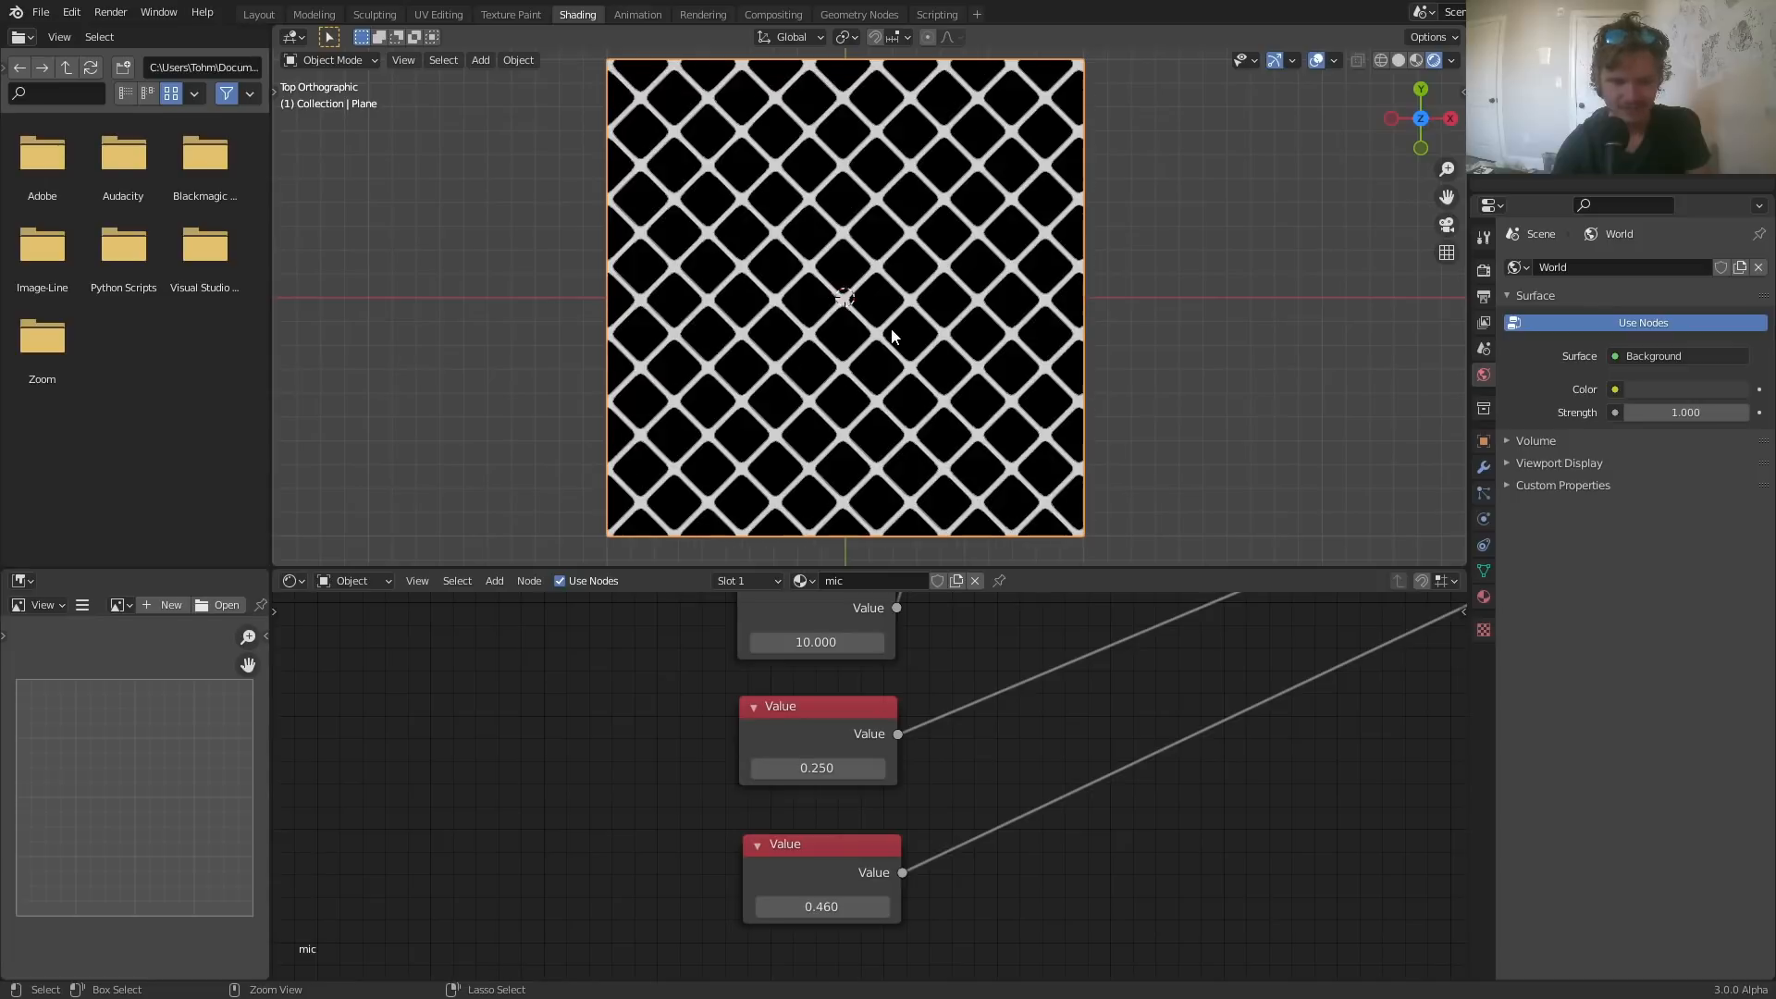
- Save the file and move the Scale node, its following node and the three Value nodes closer to the Mapping node
key("ctrl+s")
scroll(1036, 789, "down", 8)
scroll(1027, 765, "down", 3)
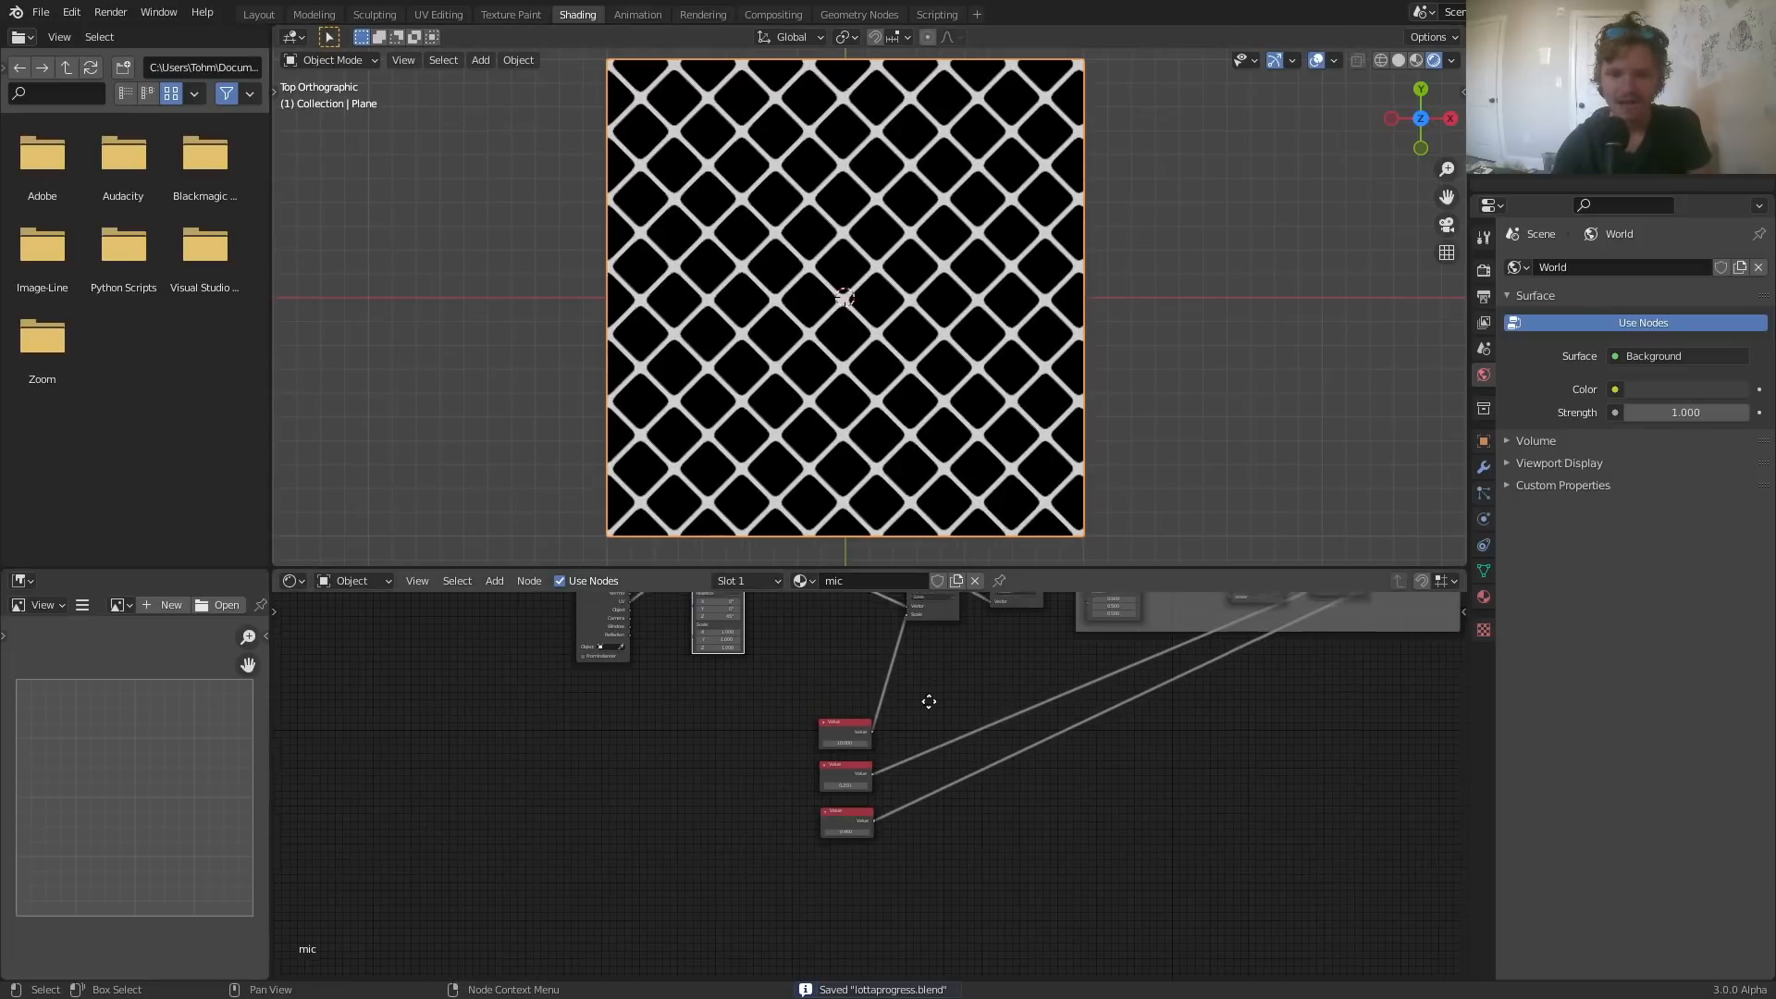
middle_click_drag(929, 702, 698, 851)
left_click_drag(616, 781, 786, 708)
key("g")
left_click(694, 705)
middle_click_drag(611, 844, 662, 718)
left_click_drag(575, 894, 694, 742)
key("g")
left_click(553, 757)
- Shift the framed nodes back towards the Scale node, move Material Output farther away to leave room, and save the file
left_click_drag(576, 898, 1033, 667)
key("g")
left_click(951, 668)
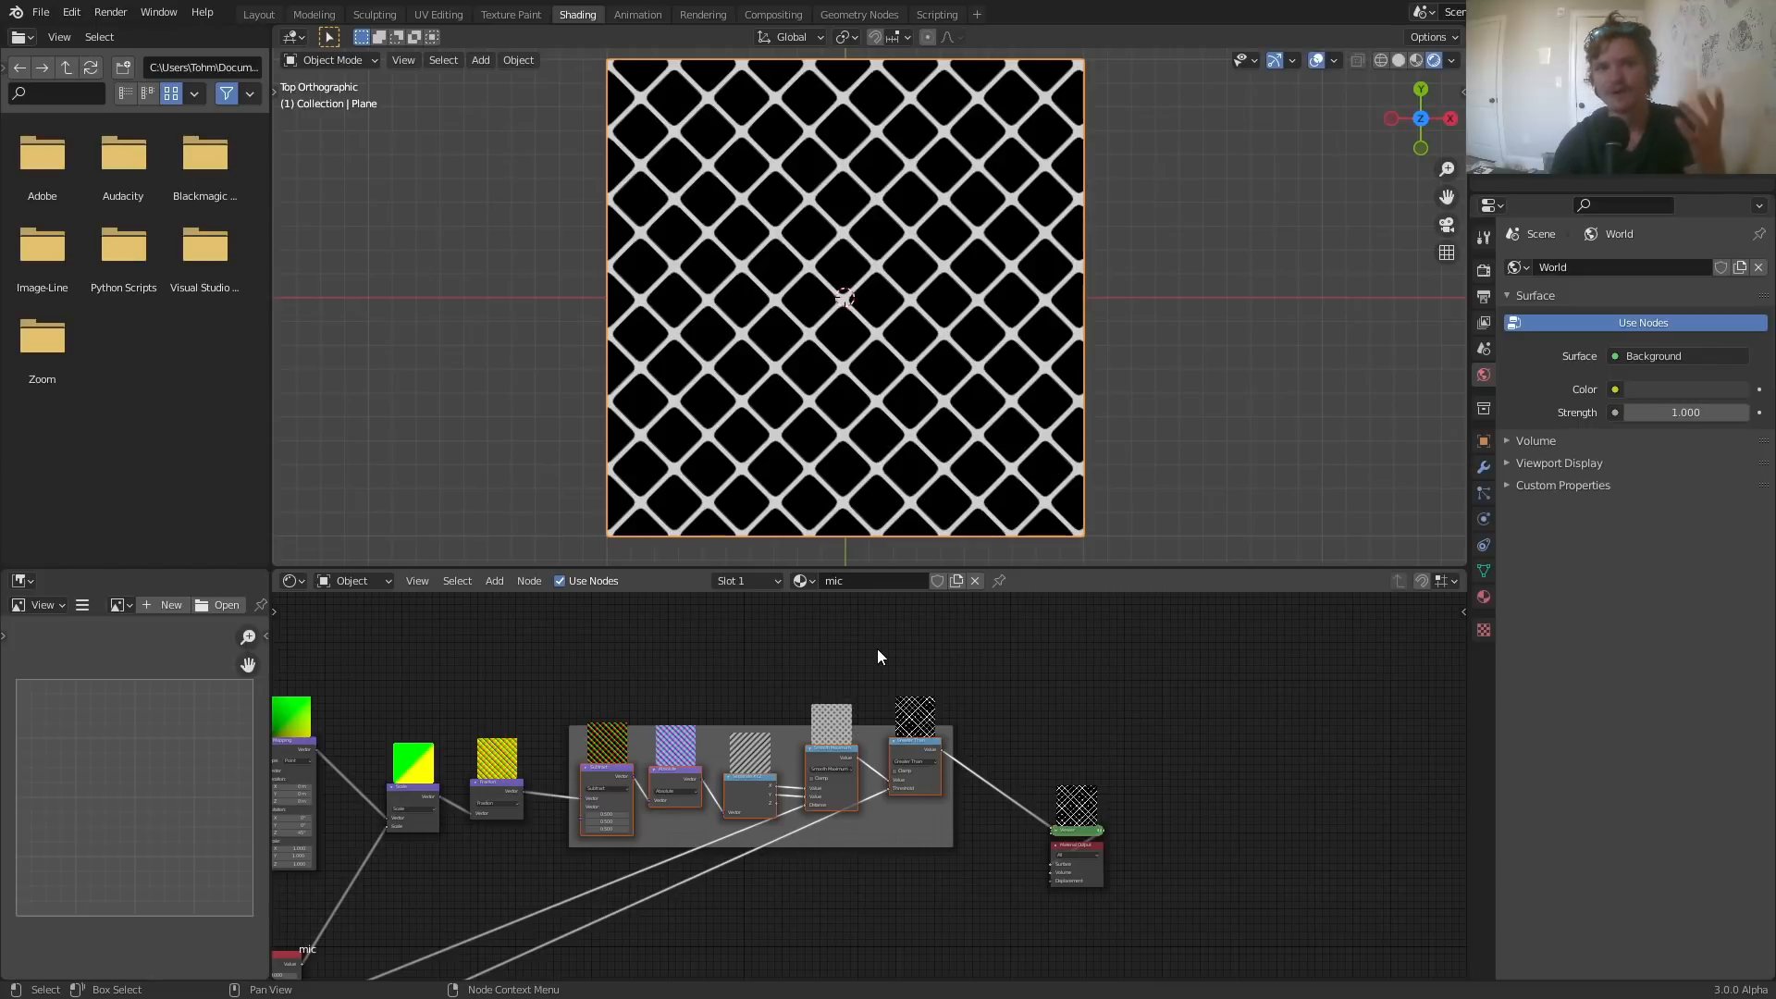
left_click_drag(1244, 916, 1218, 777)
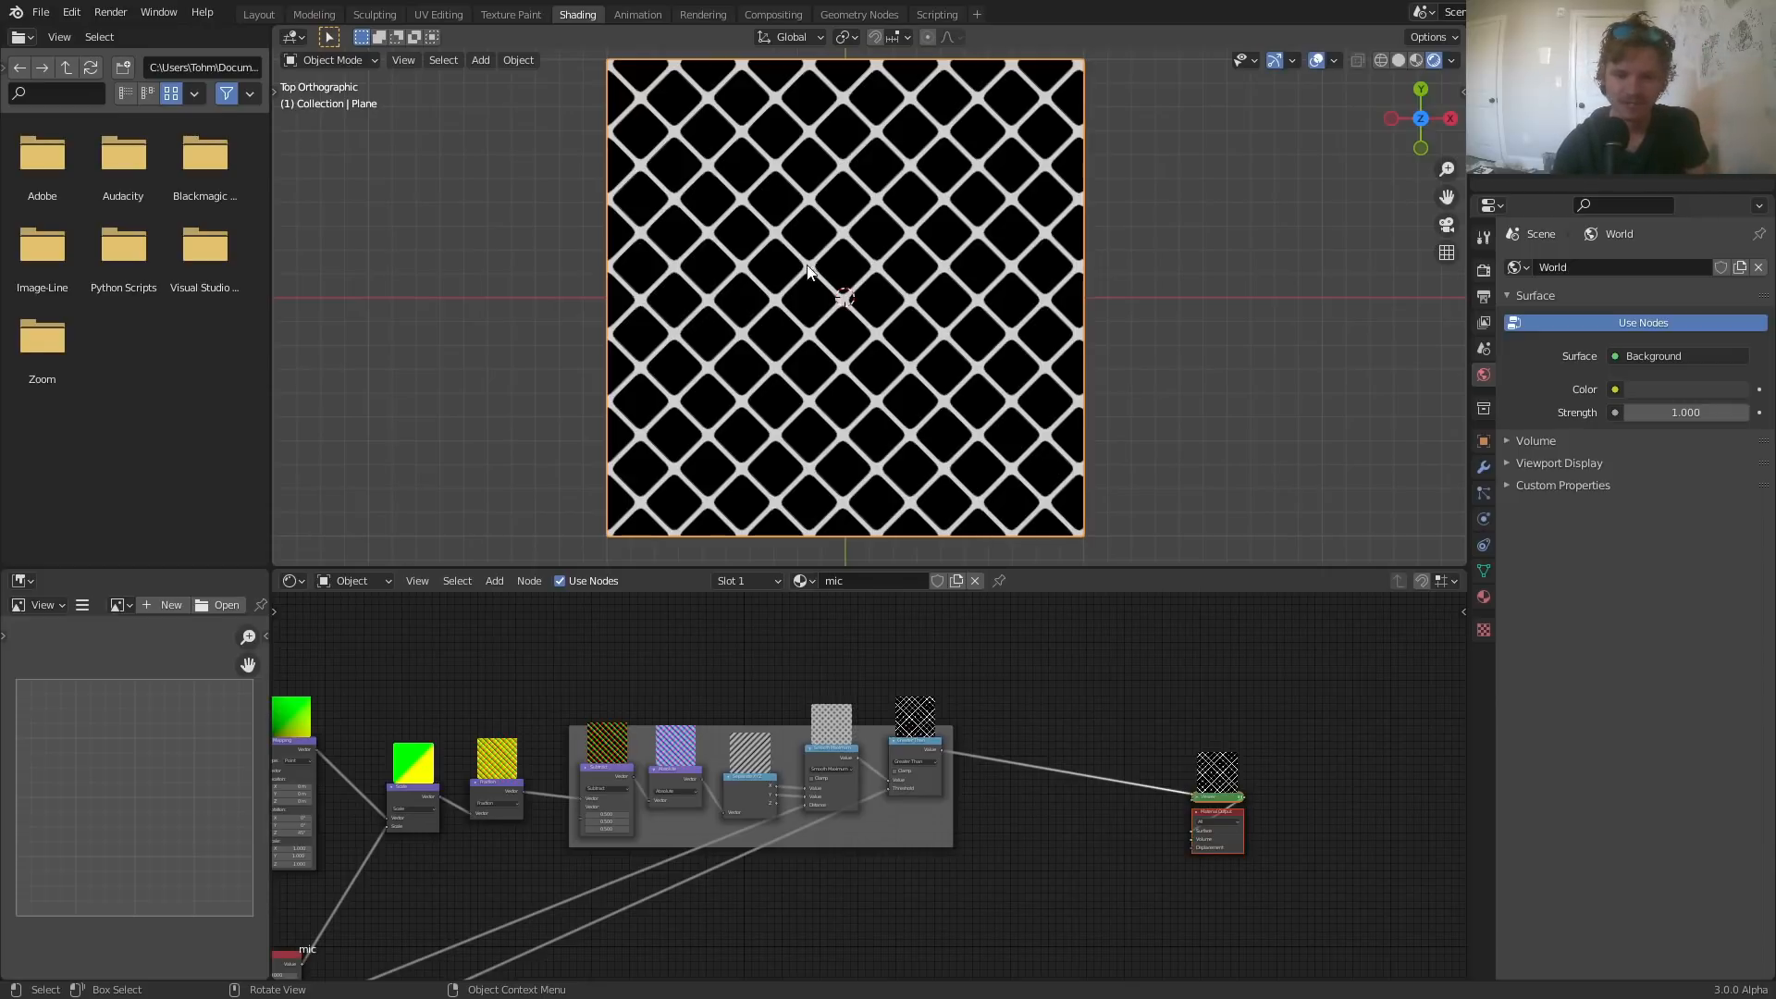
key("ctrl+s")
- Switch the render engine to Cycles with GPU Compute as the device and the Experimental feature set
middle_click_drag(823, 343, 867, 264)
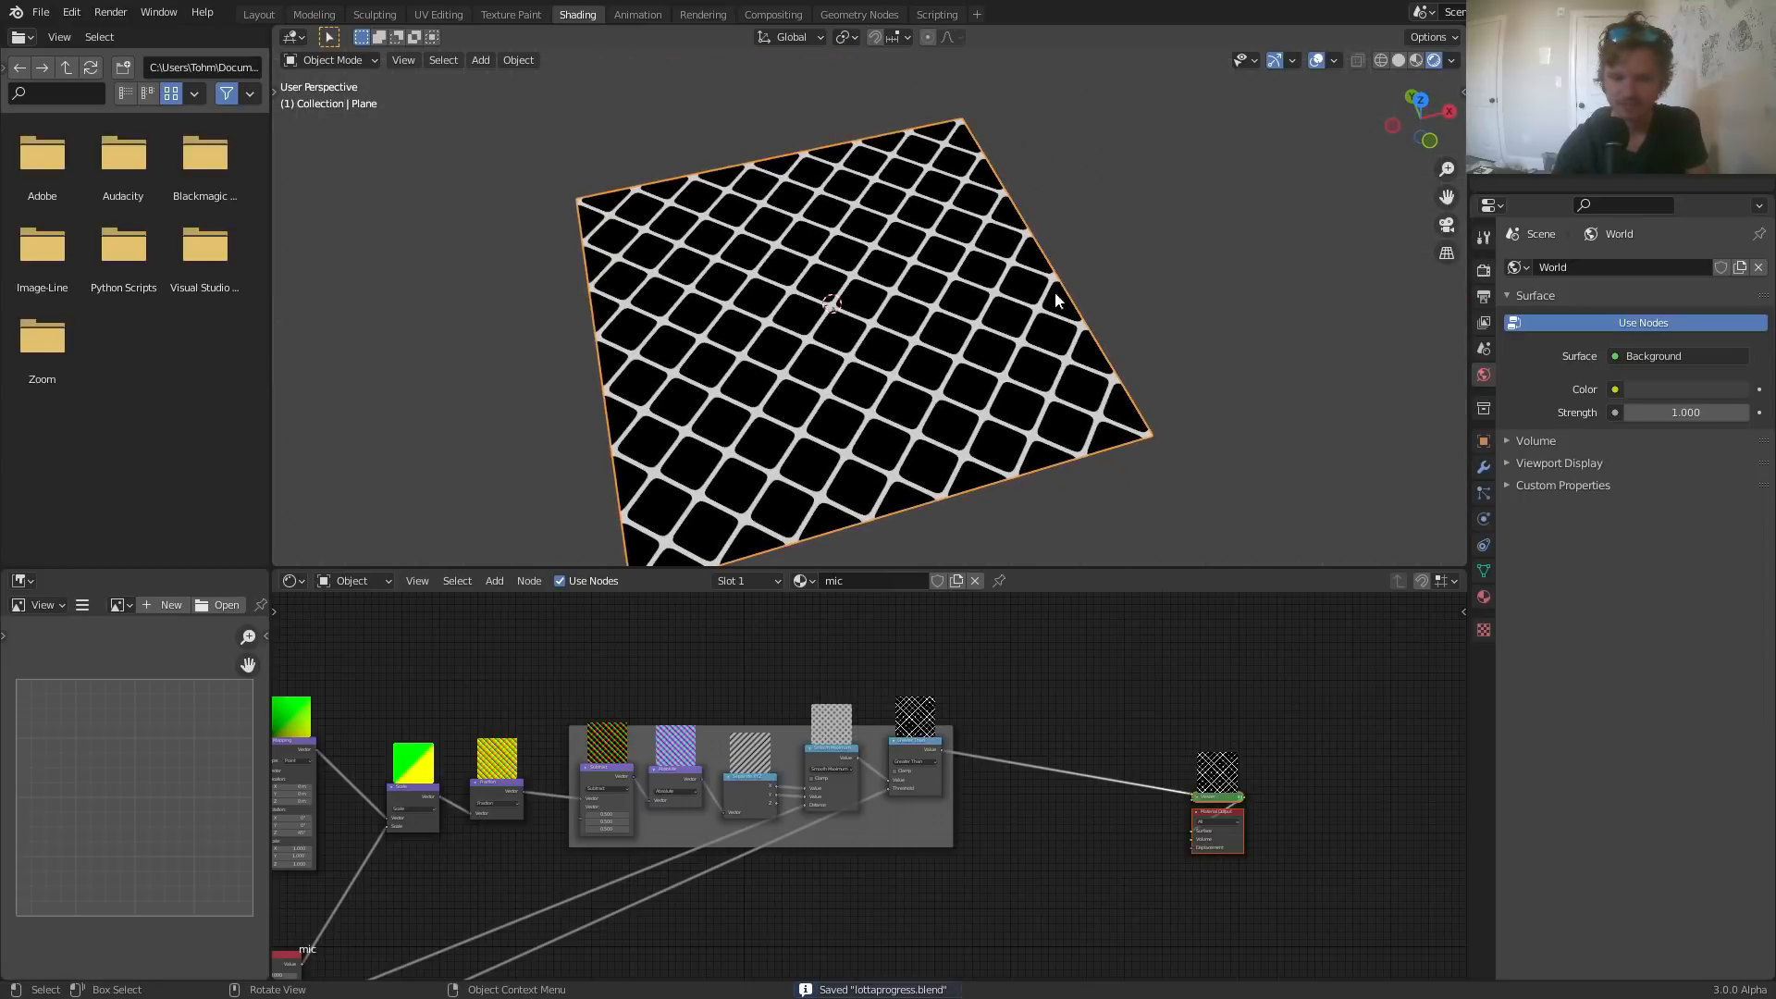
left_click(1484, 270)
left_click(1614, 267)
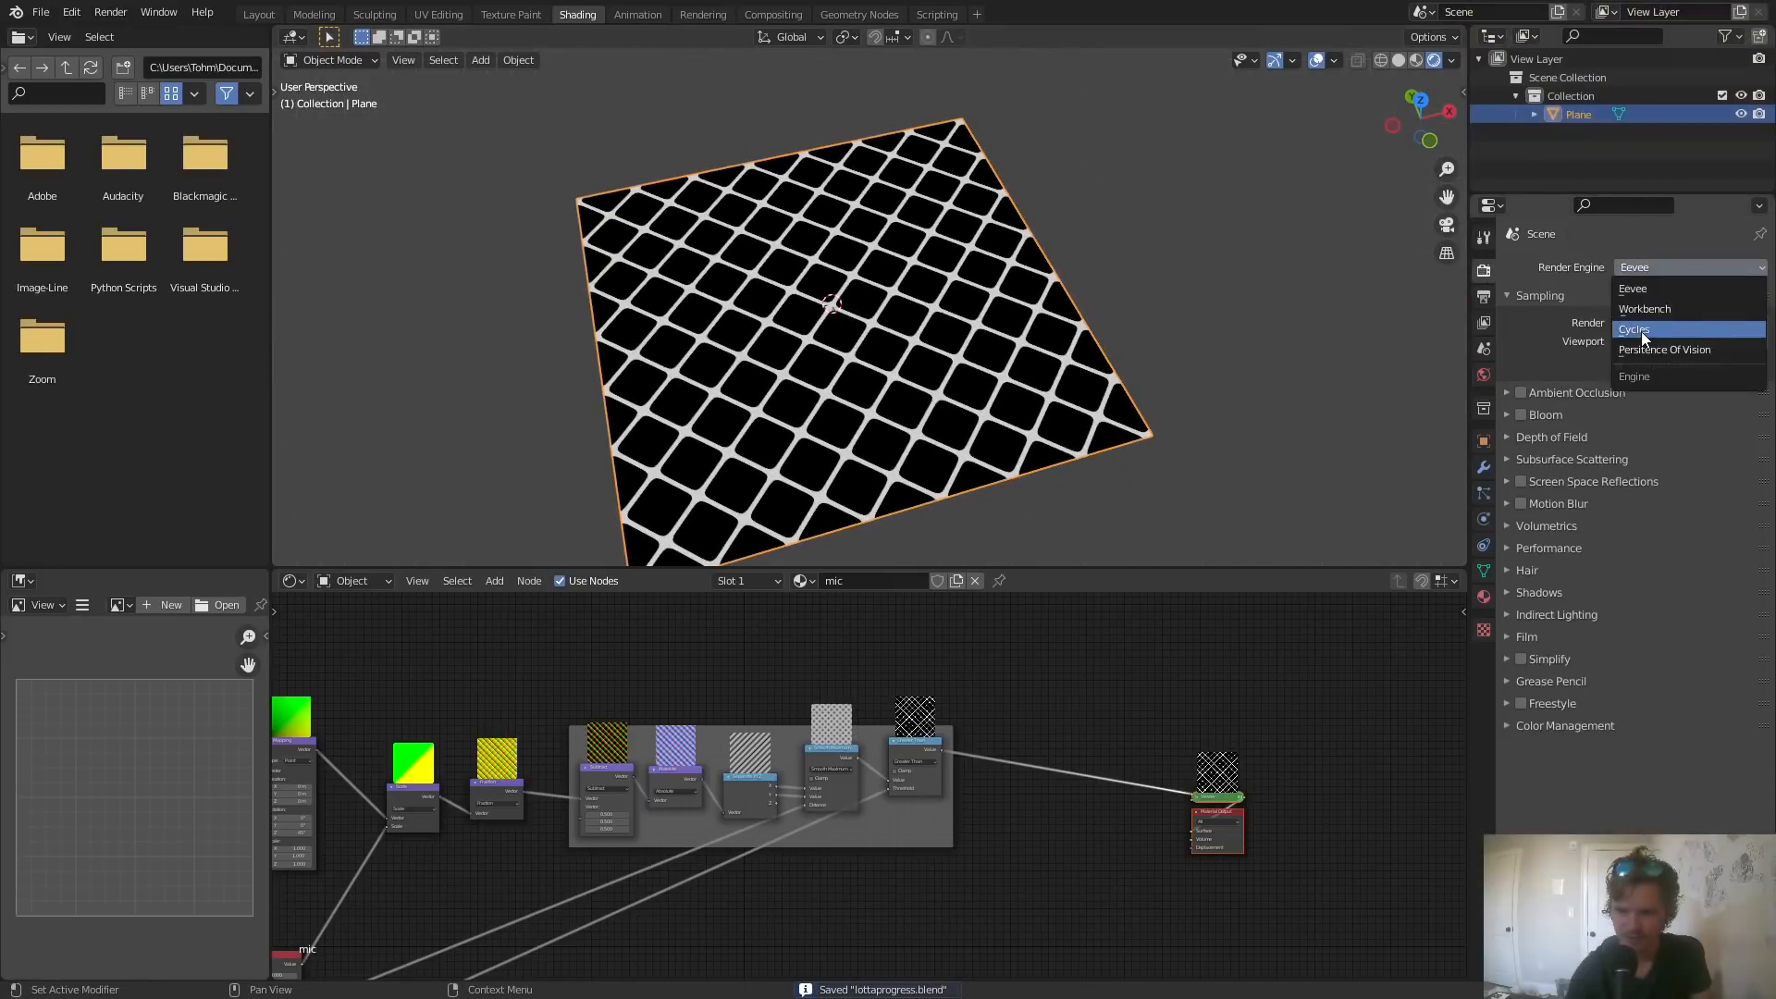
left_click(1641, 331)
left_click(1642, 313)
left_click(1652, 354)
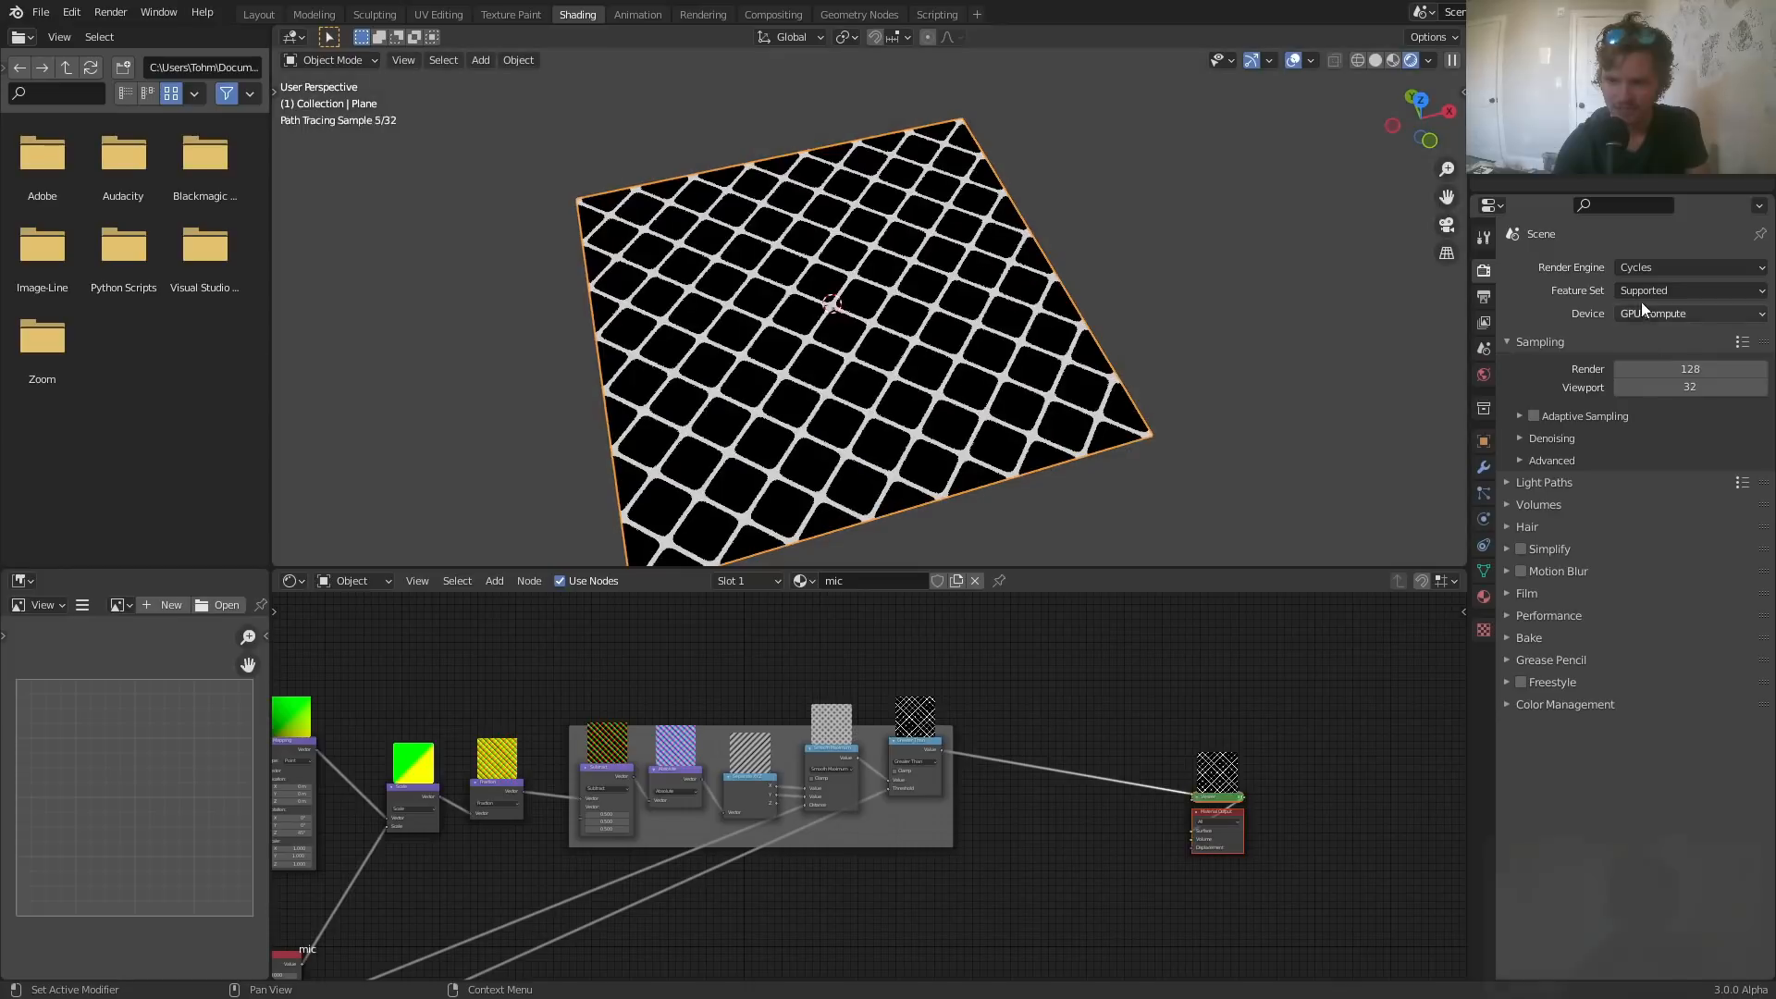
left_click(1643, 290)
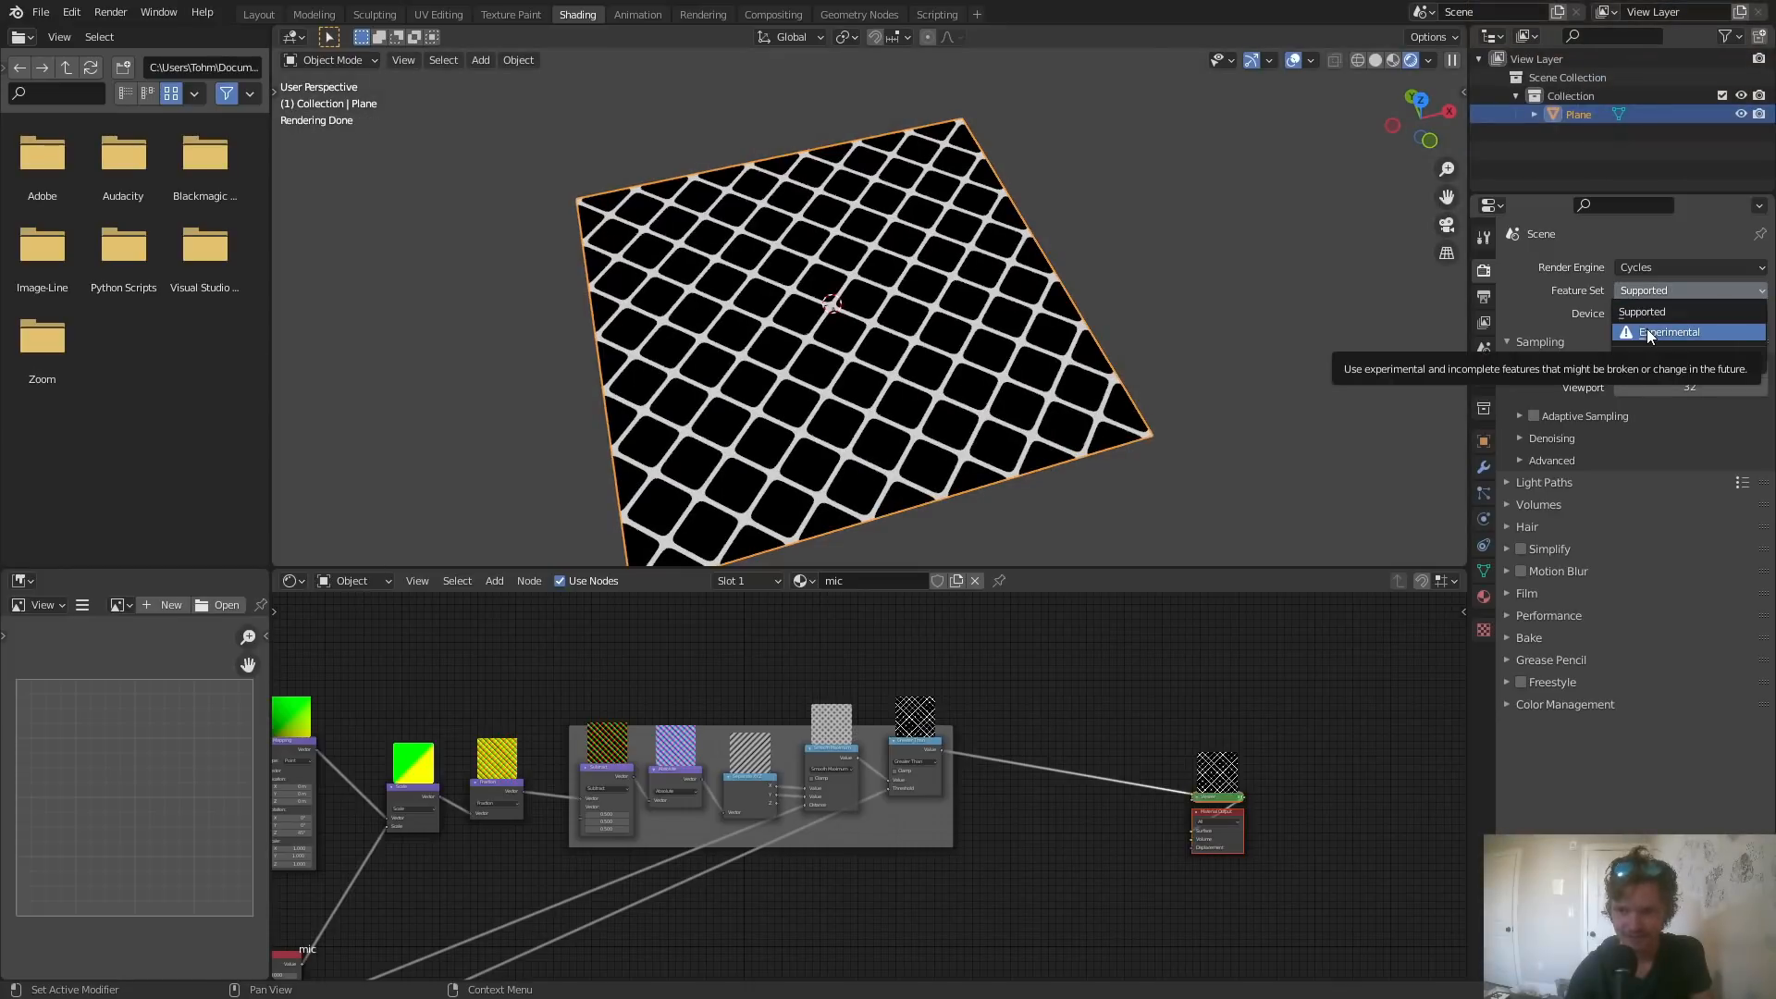
left_click(1650, 333)
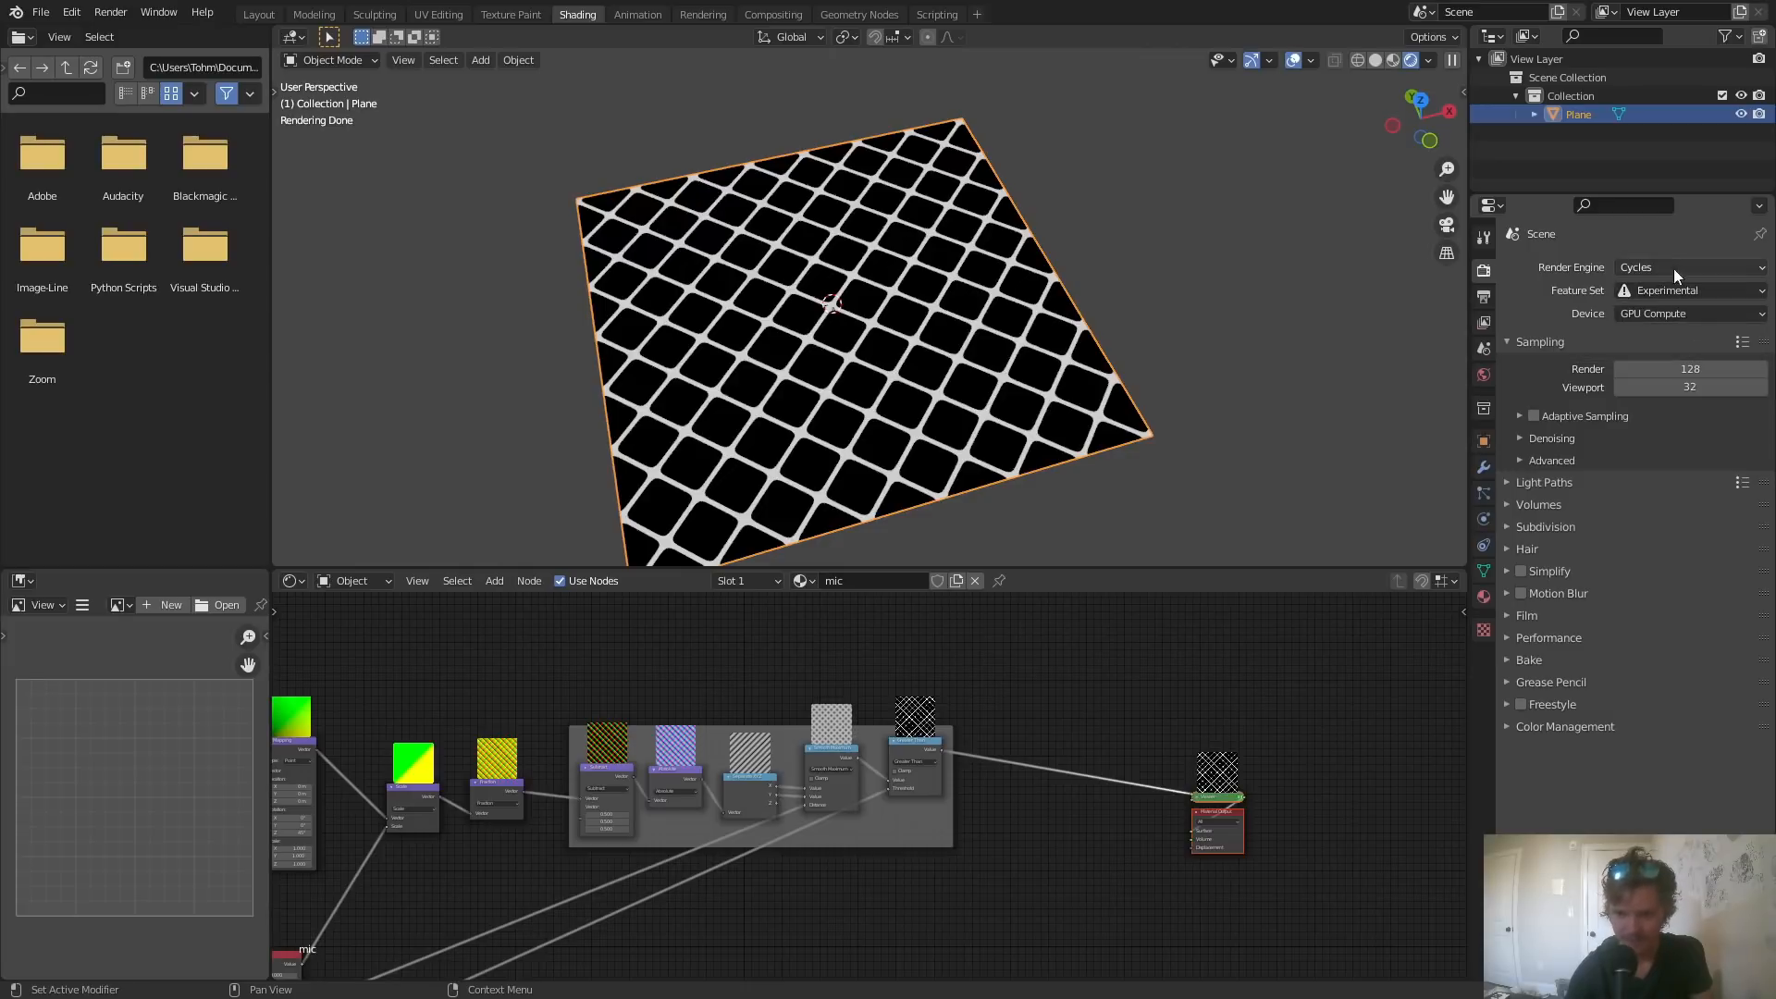
- Add a Subdivision Surface modifier to the plane, set to Simple with Adaptive Subdivision enabled
left_click(1484, 466)
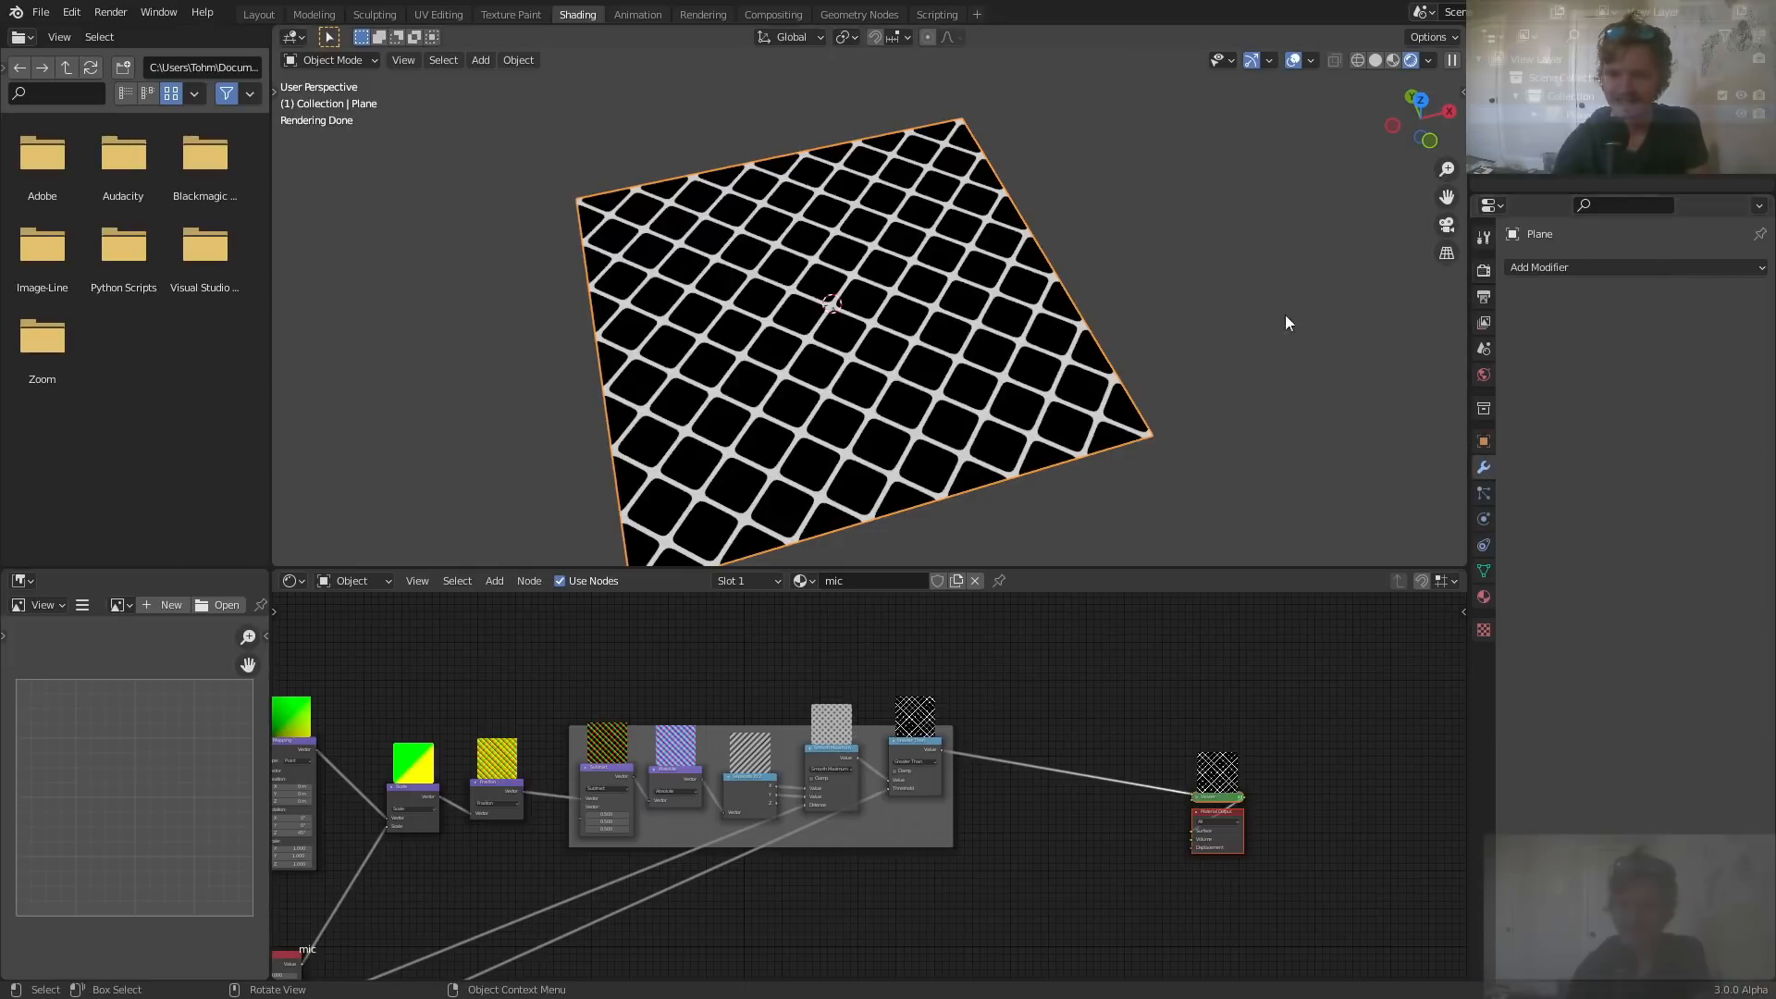
left_click(1573, 266)
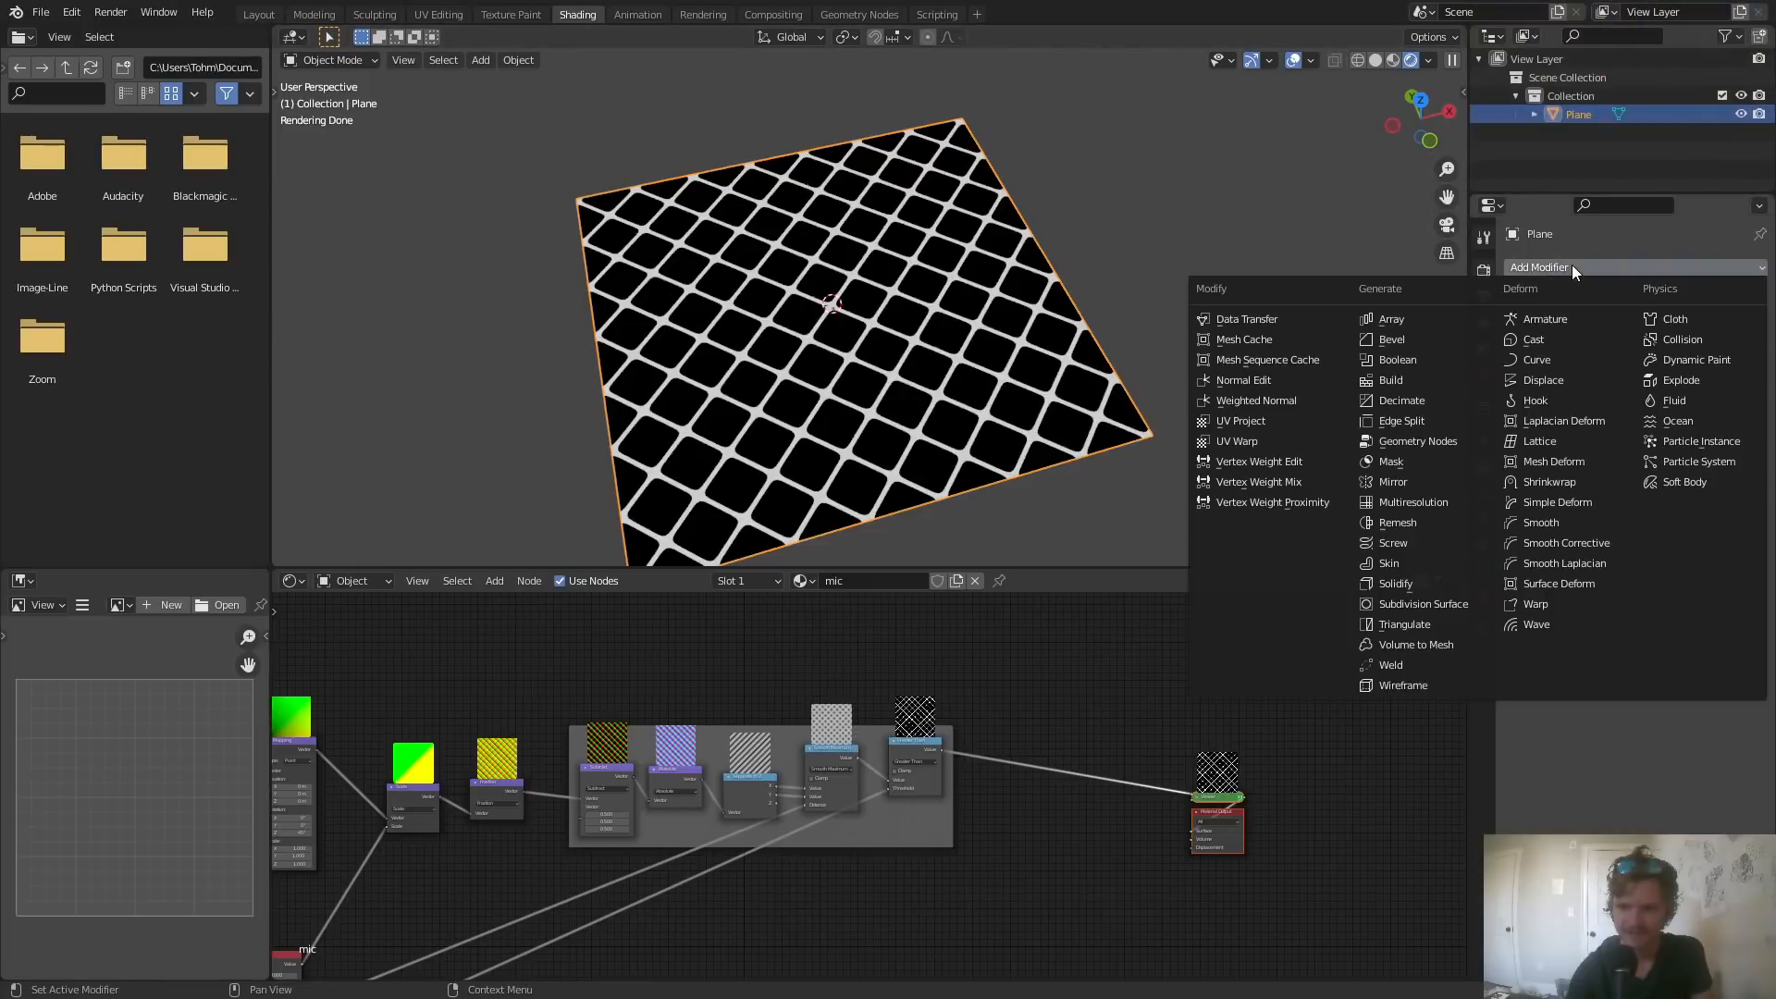
left_click(1440, 603)
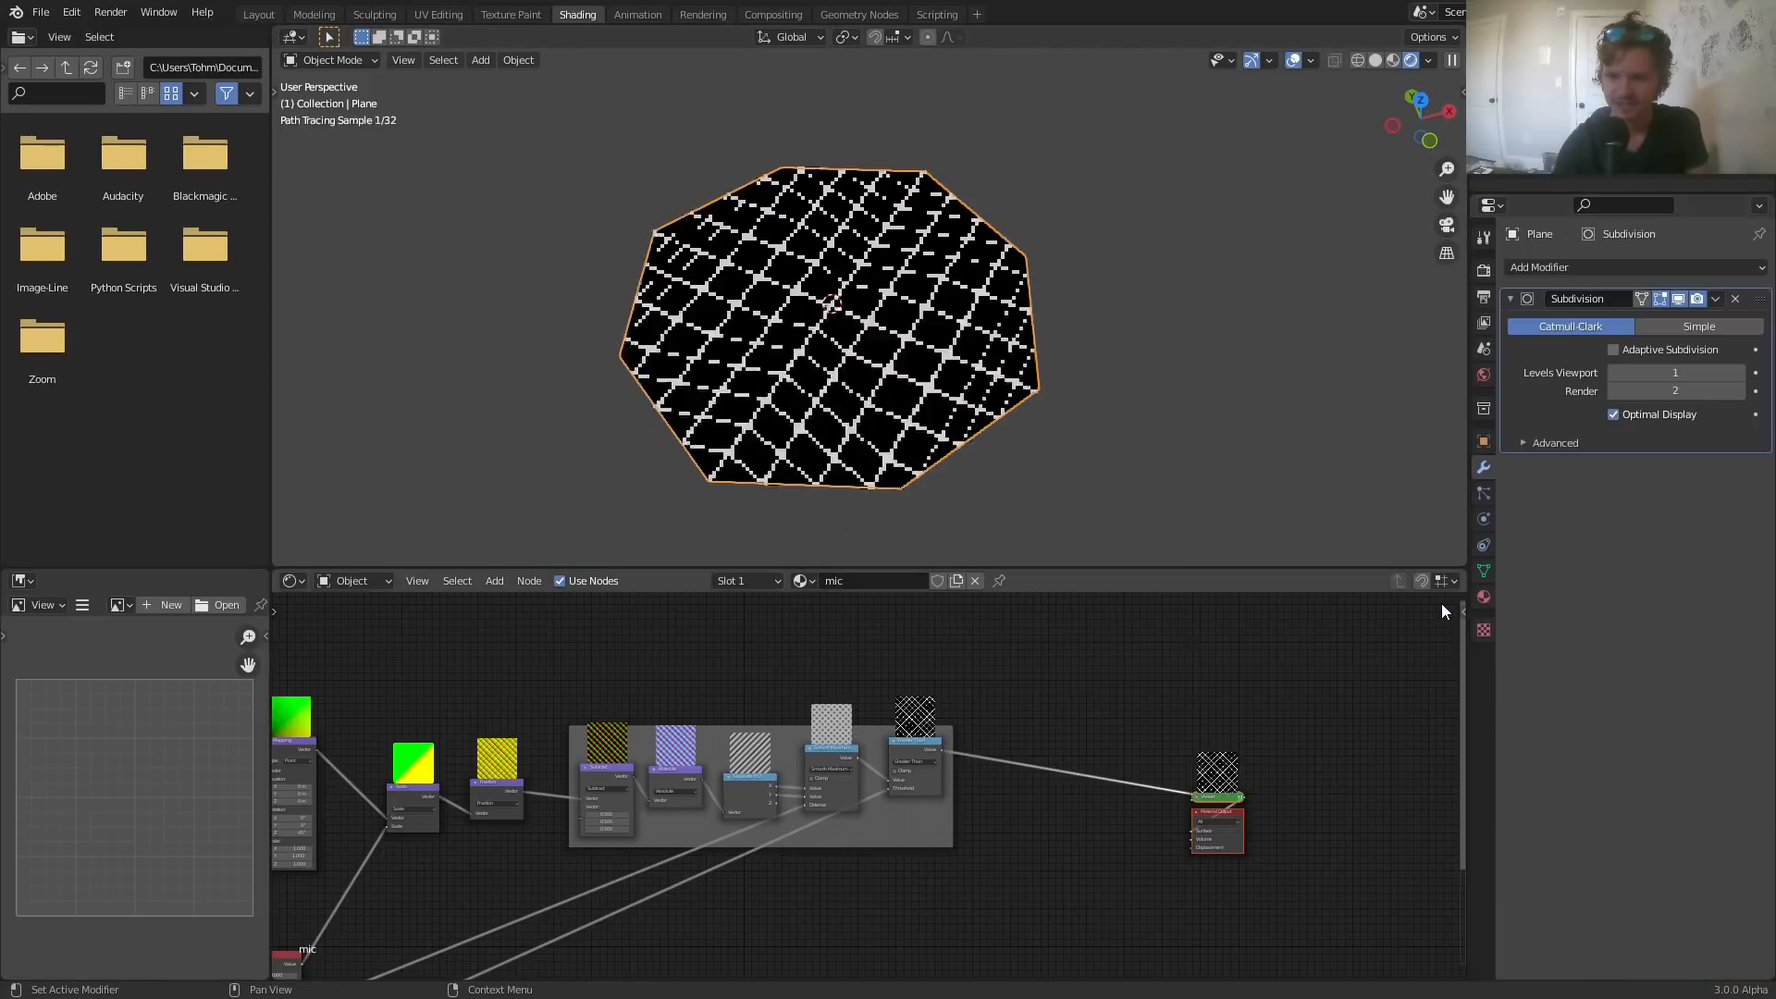
left_click(1673, 326)
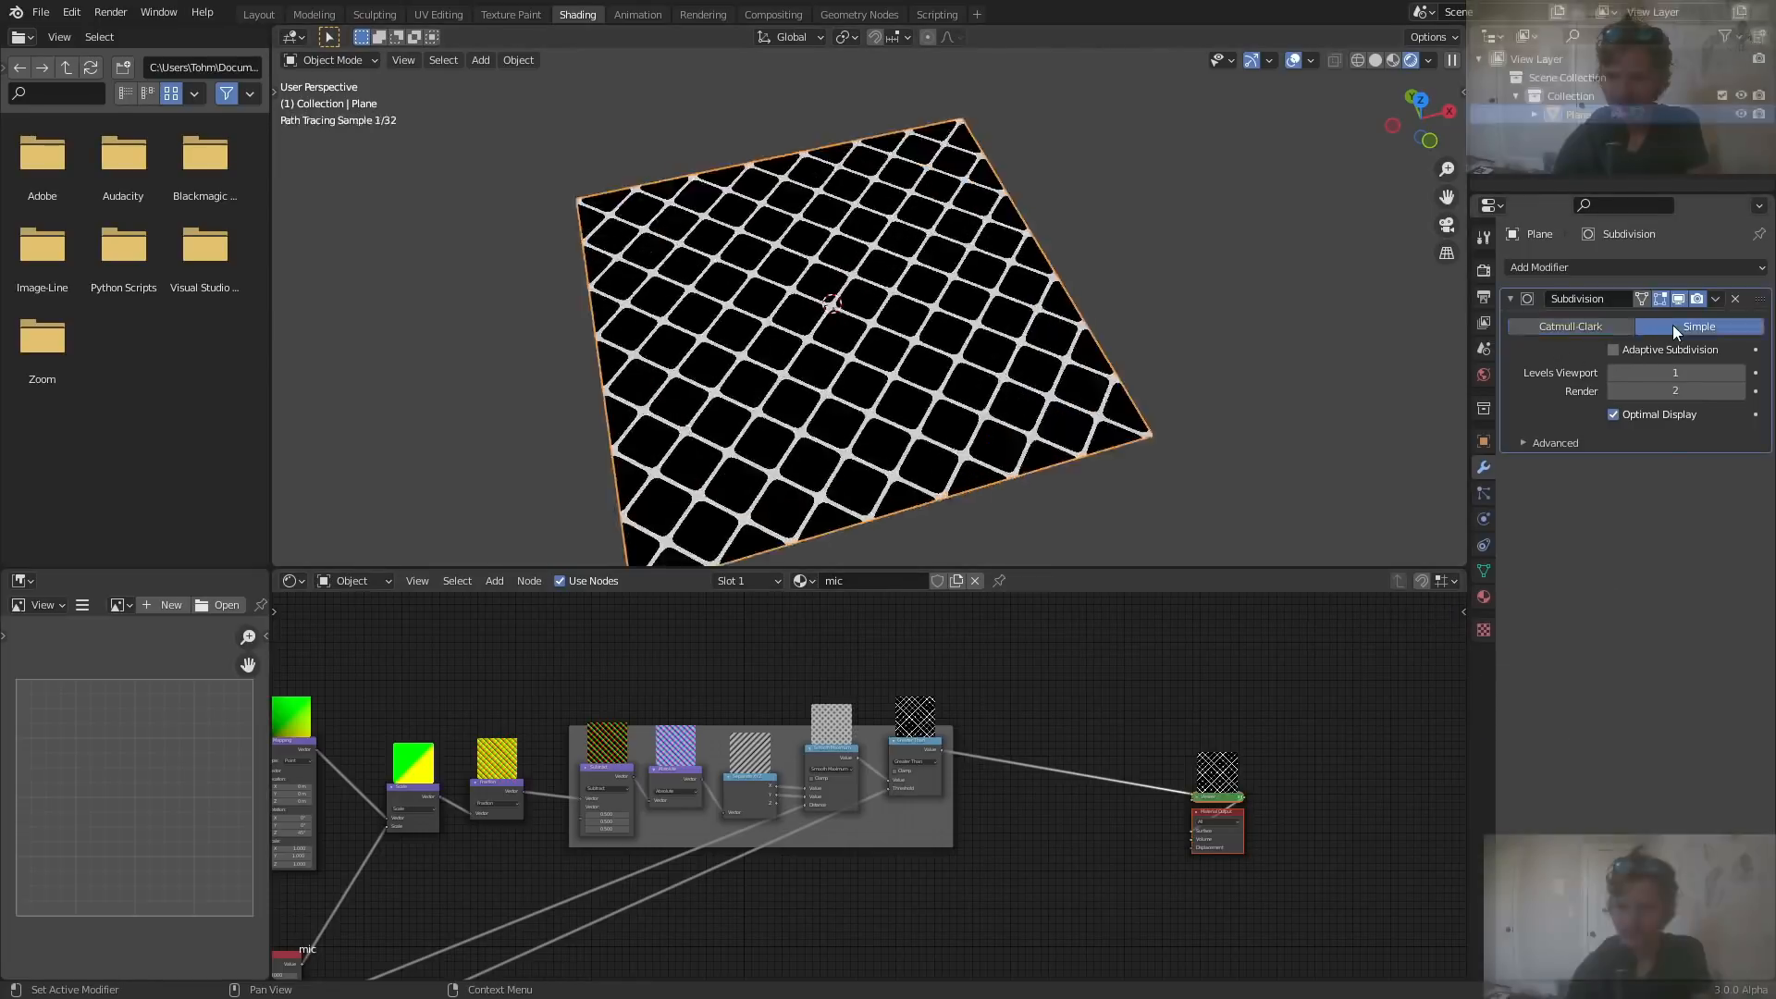
left_click(1614, 350)
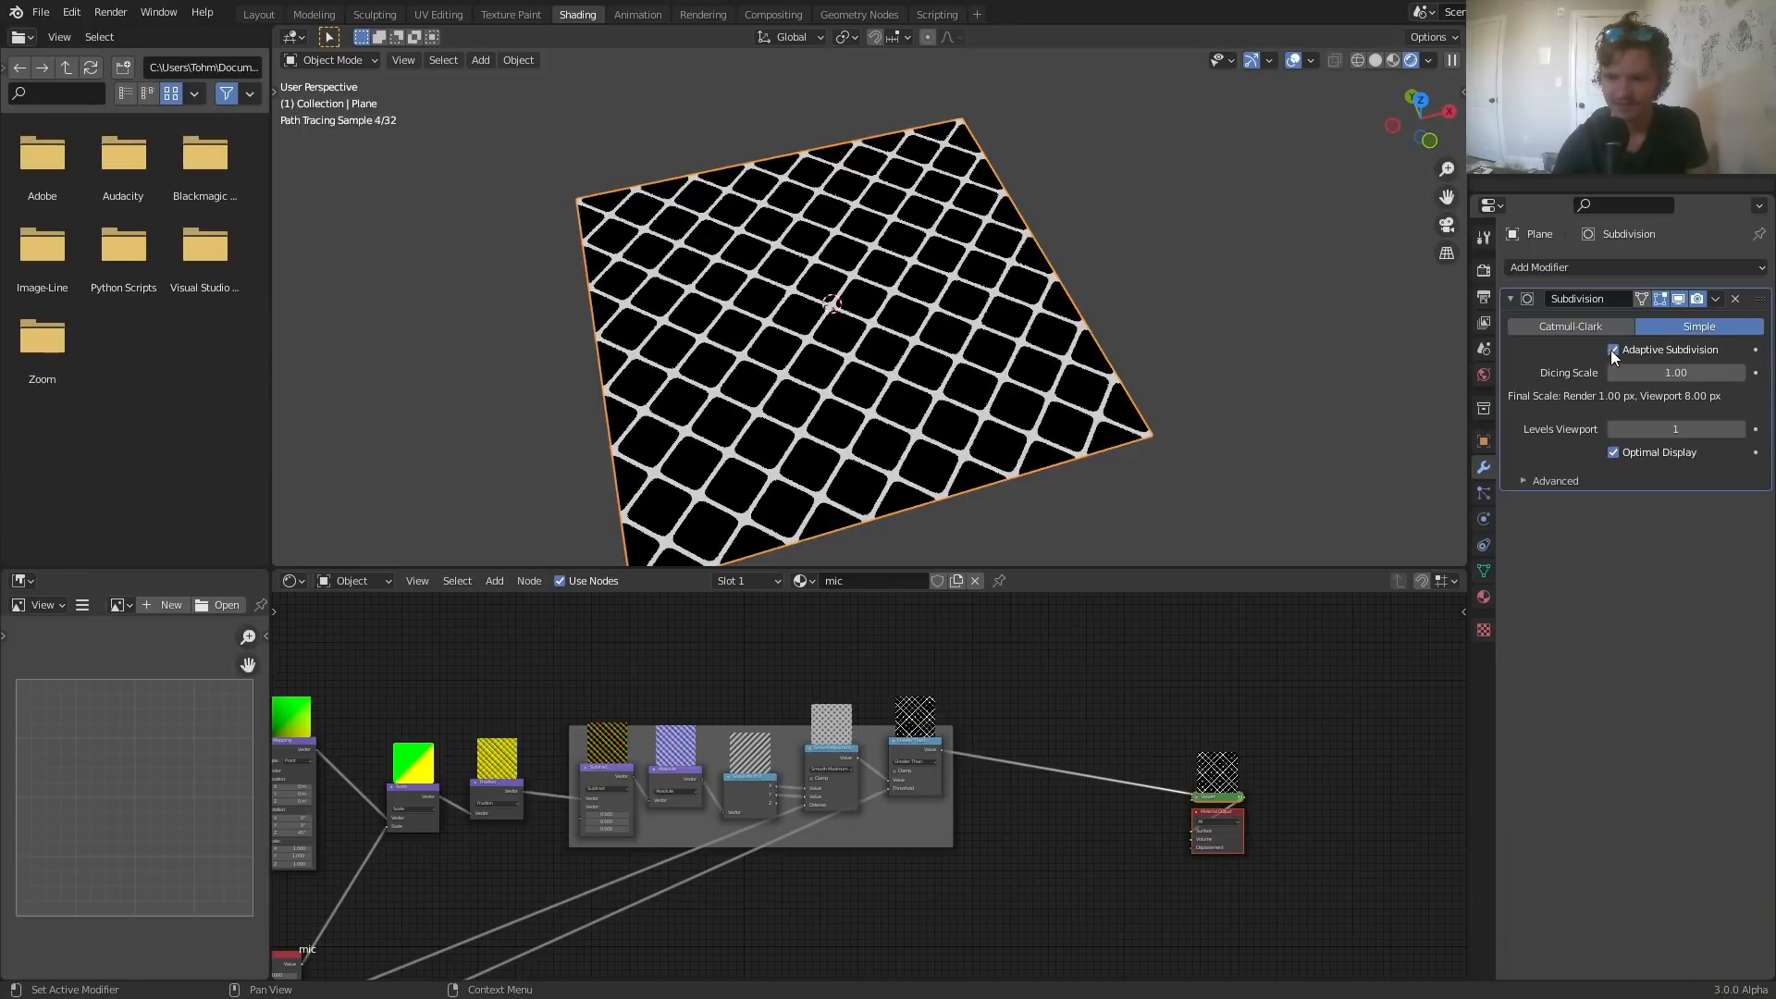
- Switch the feature set to Supported to compare the Subdivision modifier's options, and restore Experimental
left_click(1484, 270)
left_click(1668, 291)
left_click(1665, 315)
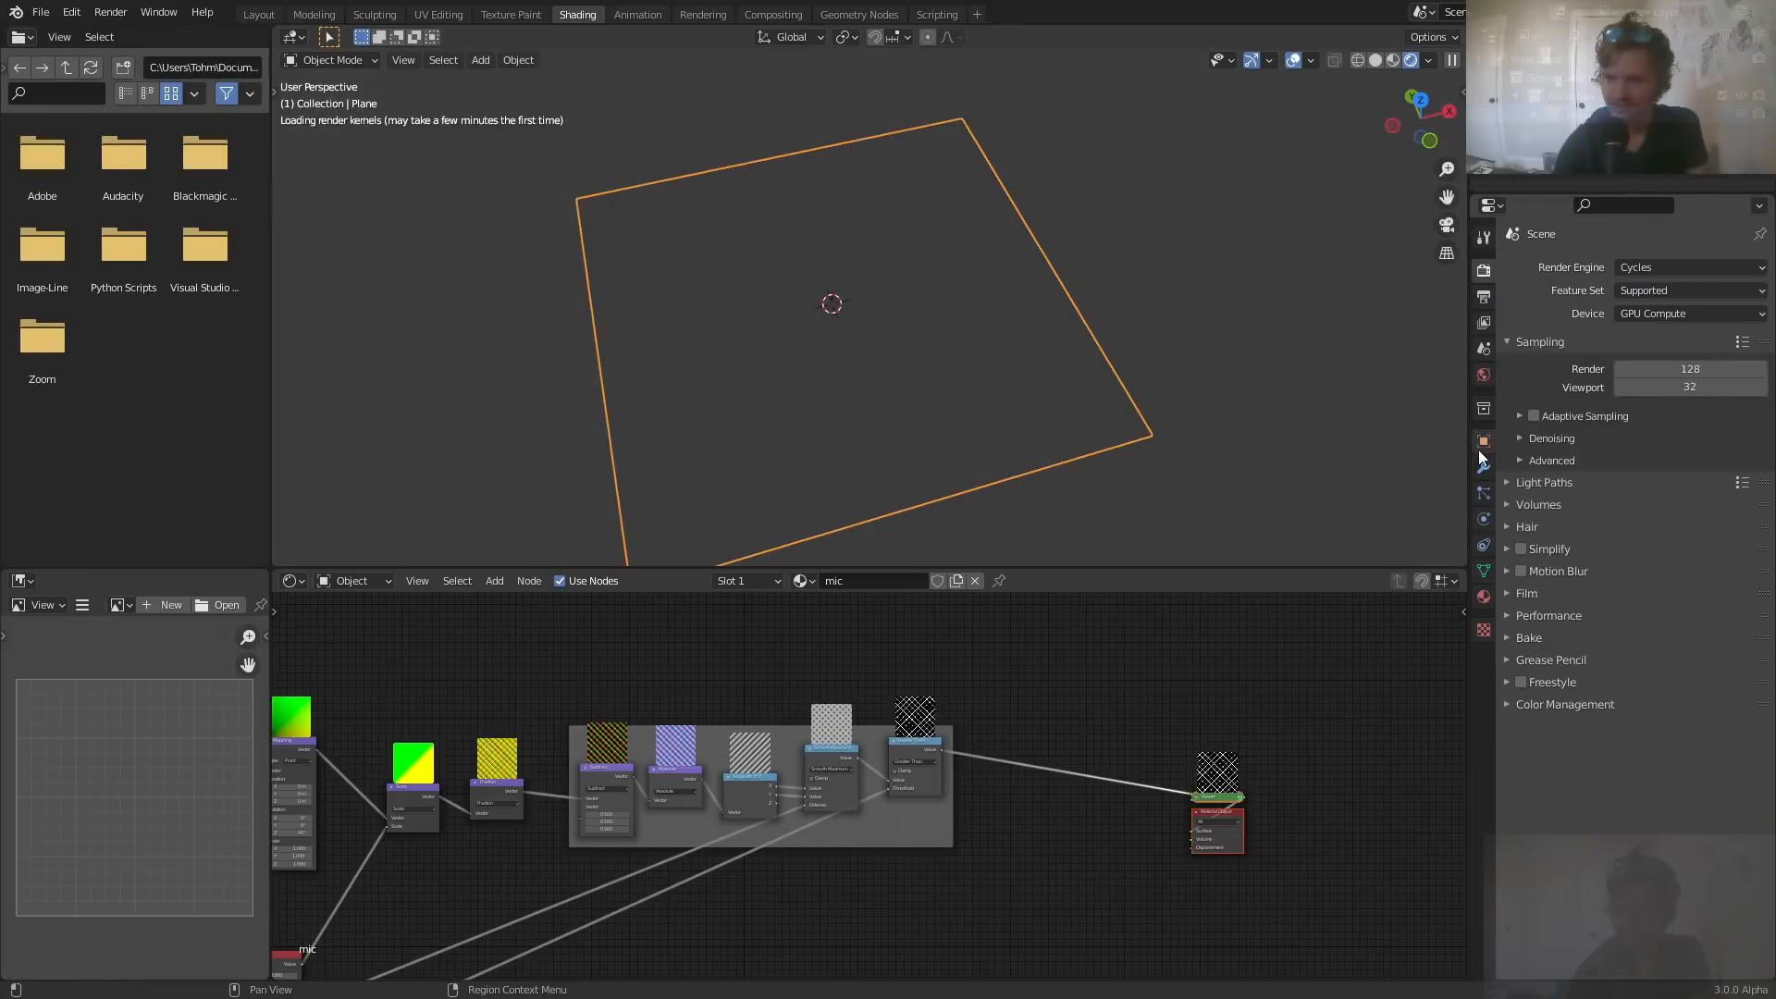
left_click(1483, 465)
left_click(1485, 269)
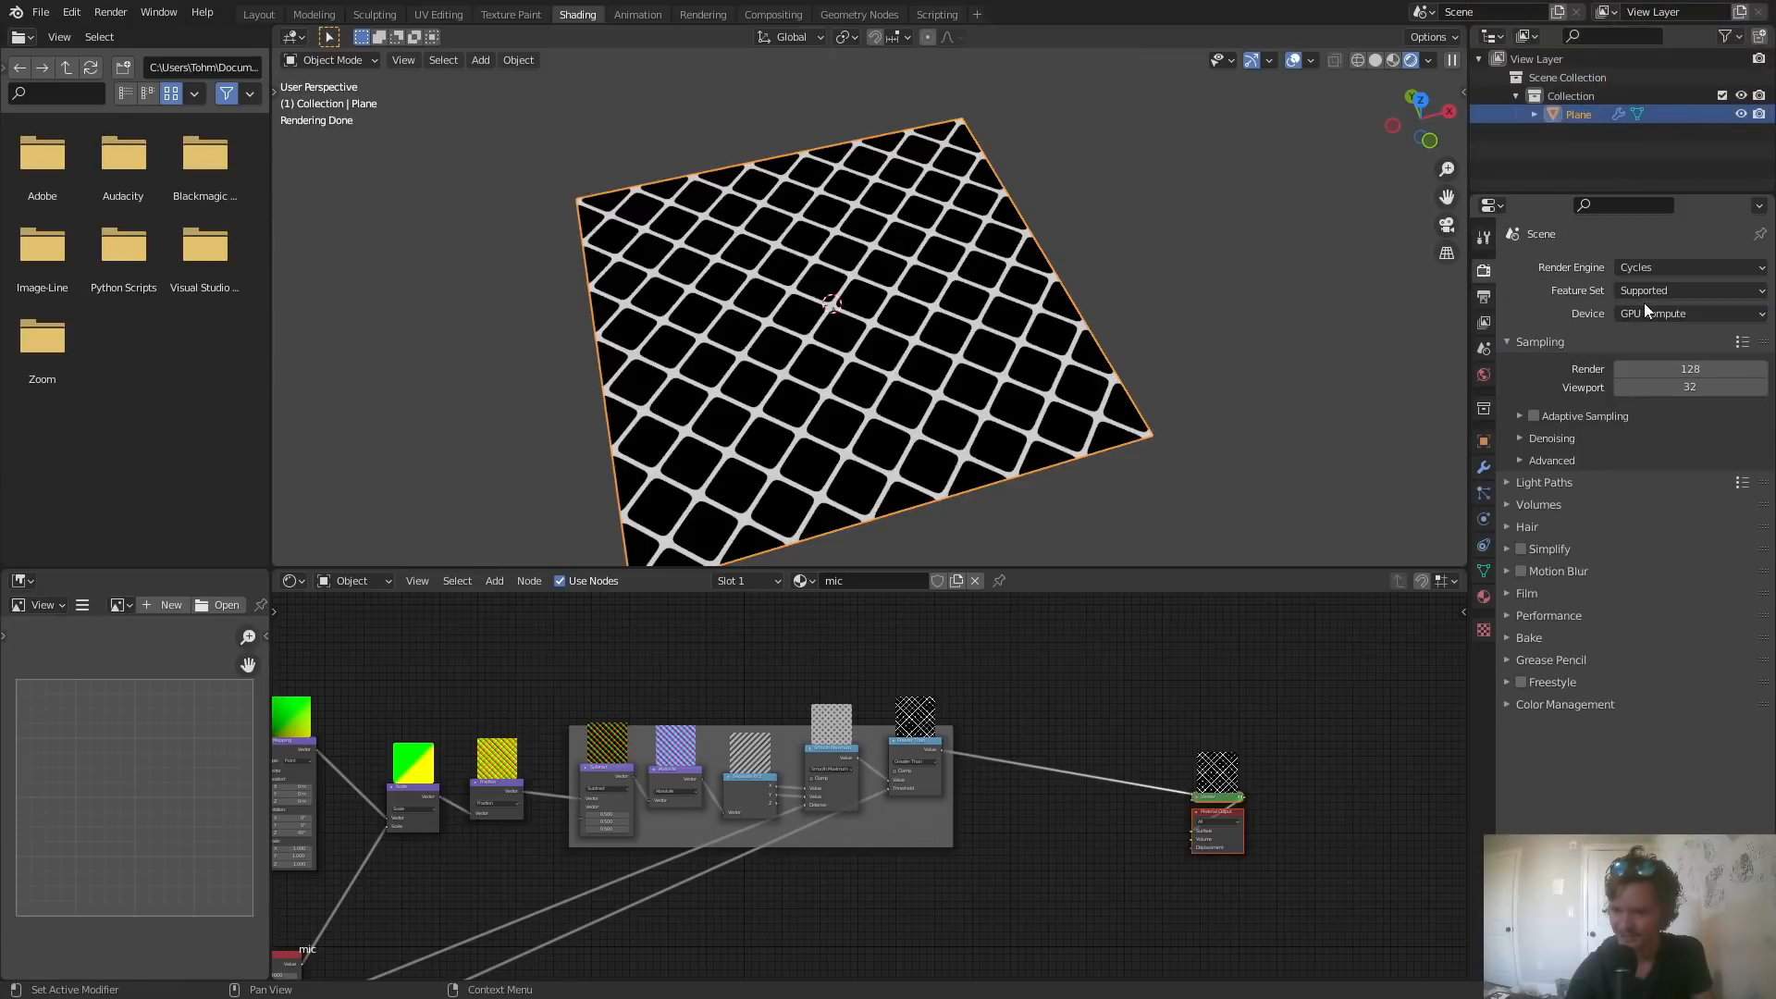
left_click(1647, 292)
left_click(1649, 331)
left_click(1483, 467)
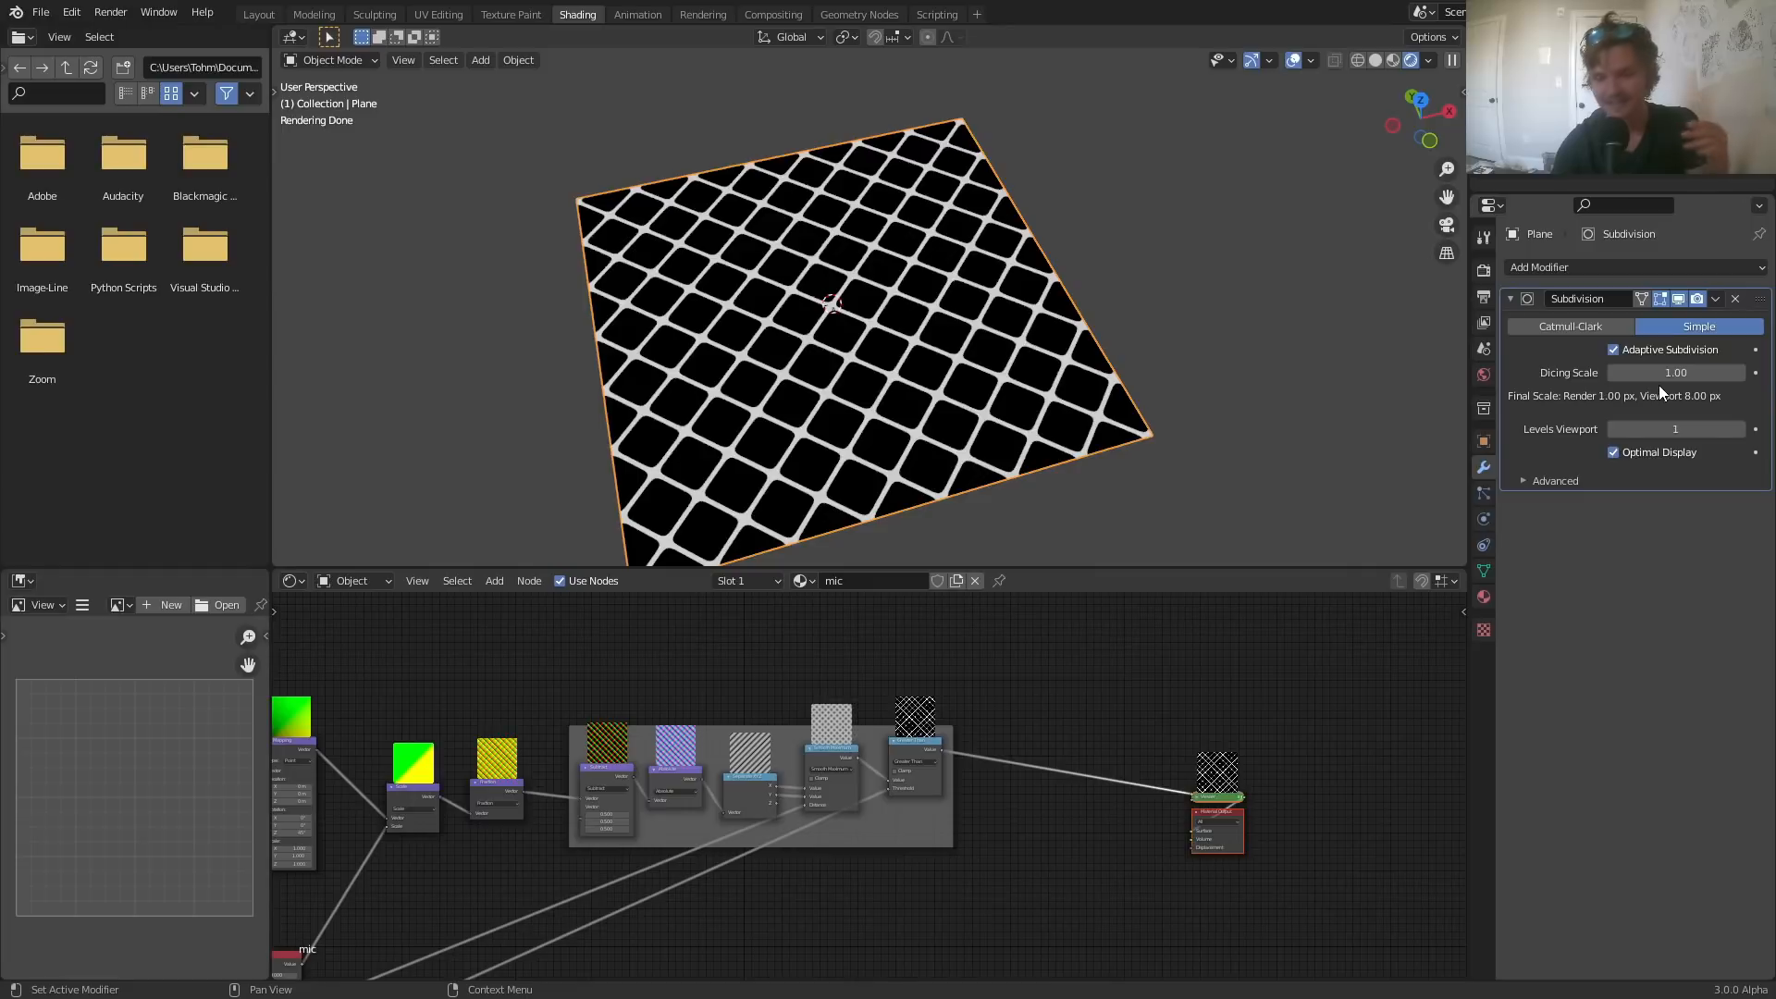
scroll(919, 314, "down", 7)
scroll(919, 314, "down", 4)
scroll(920, 316, "up", 9)
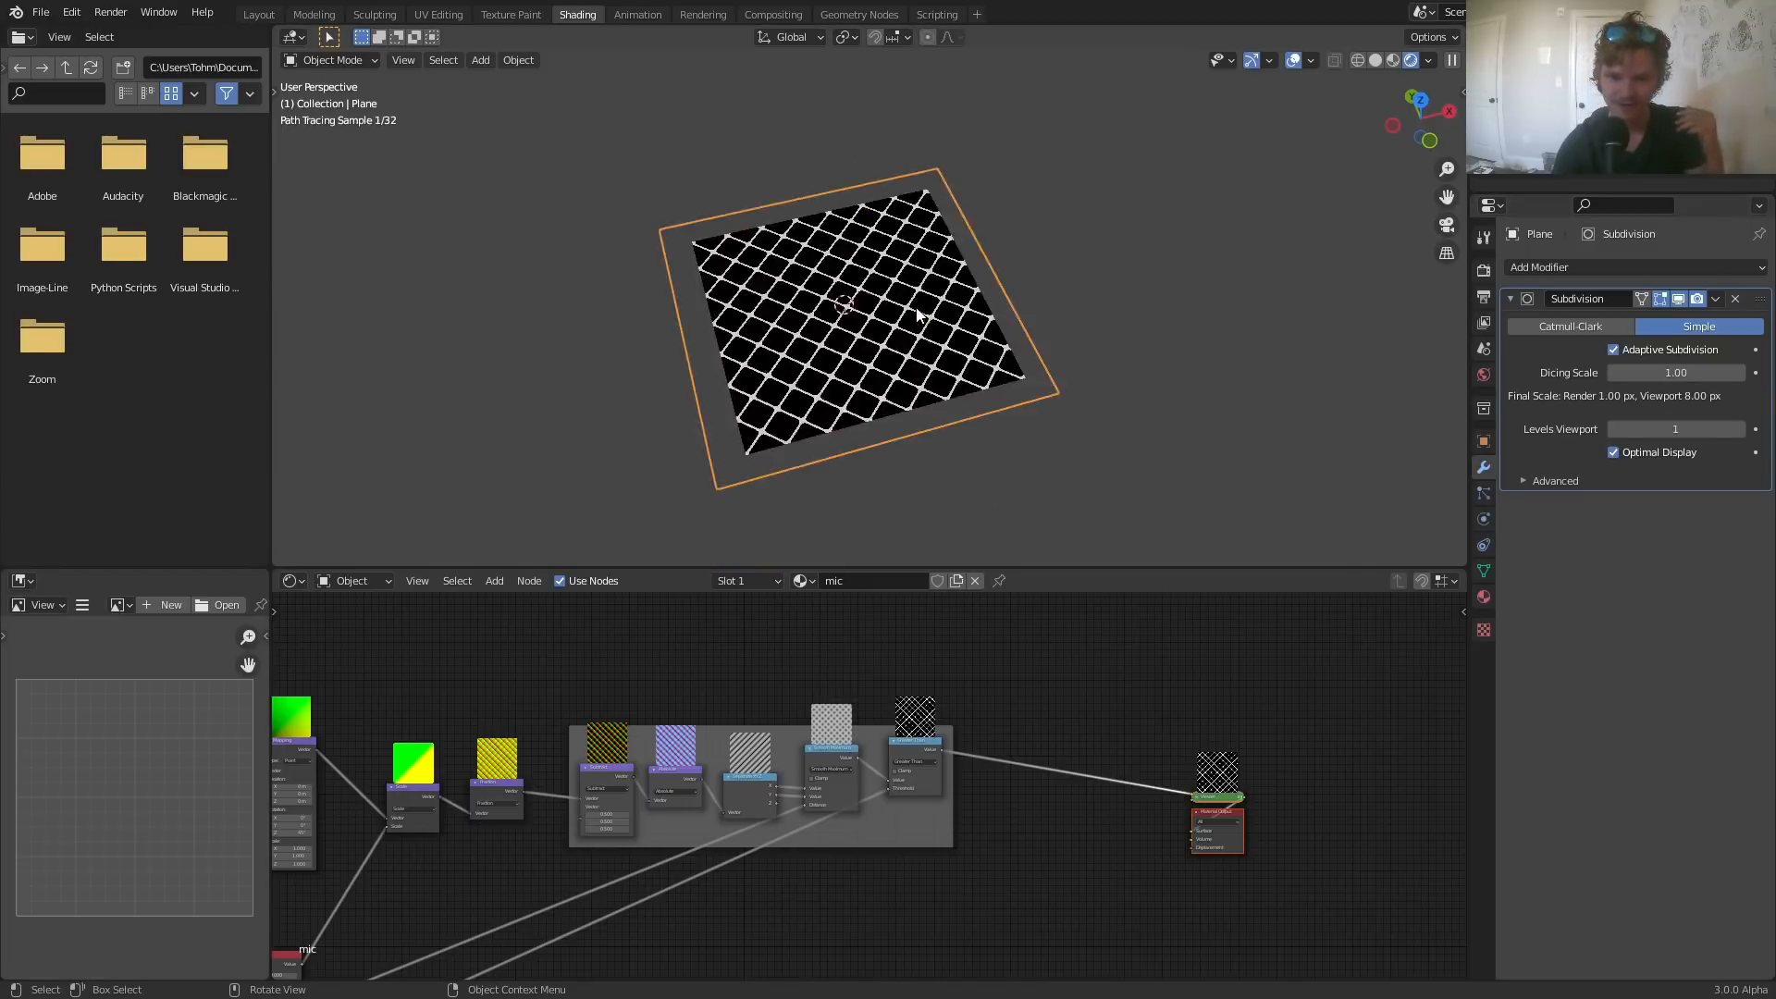
scroll(933, 320, "up", 5)
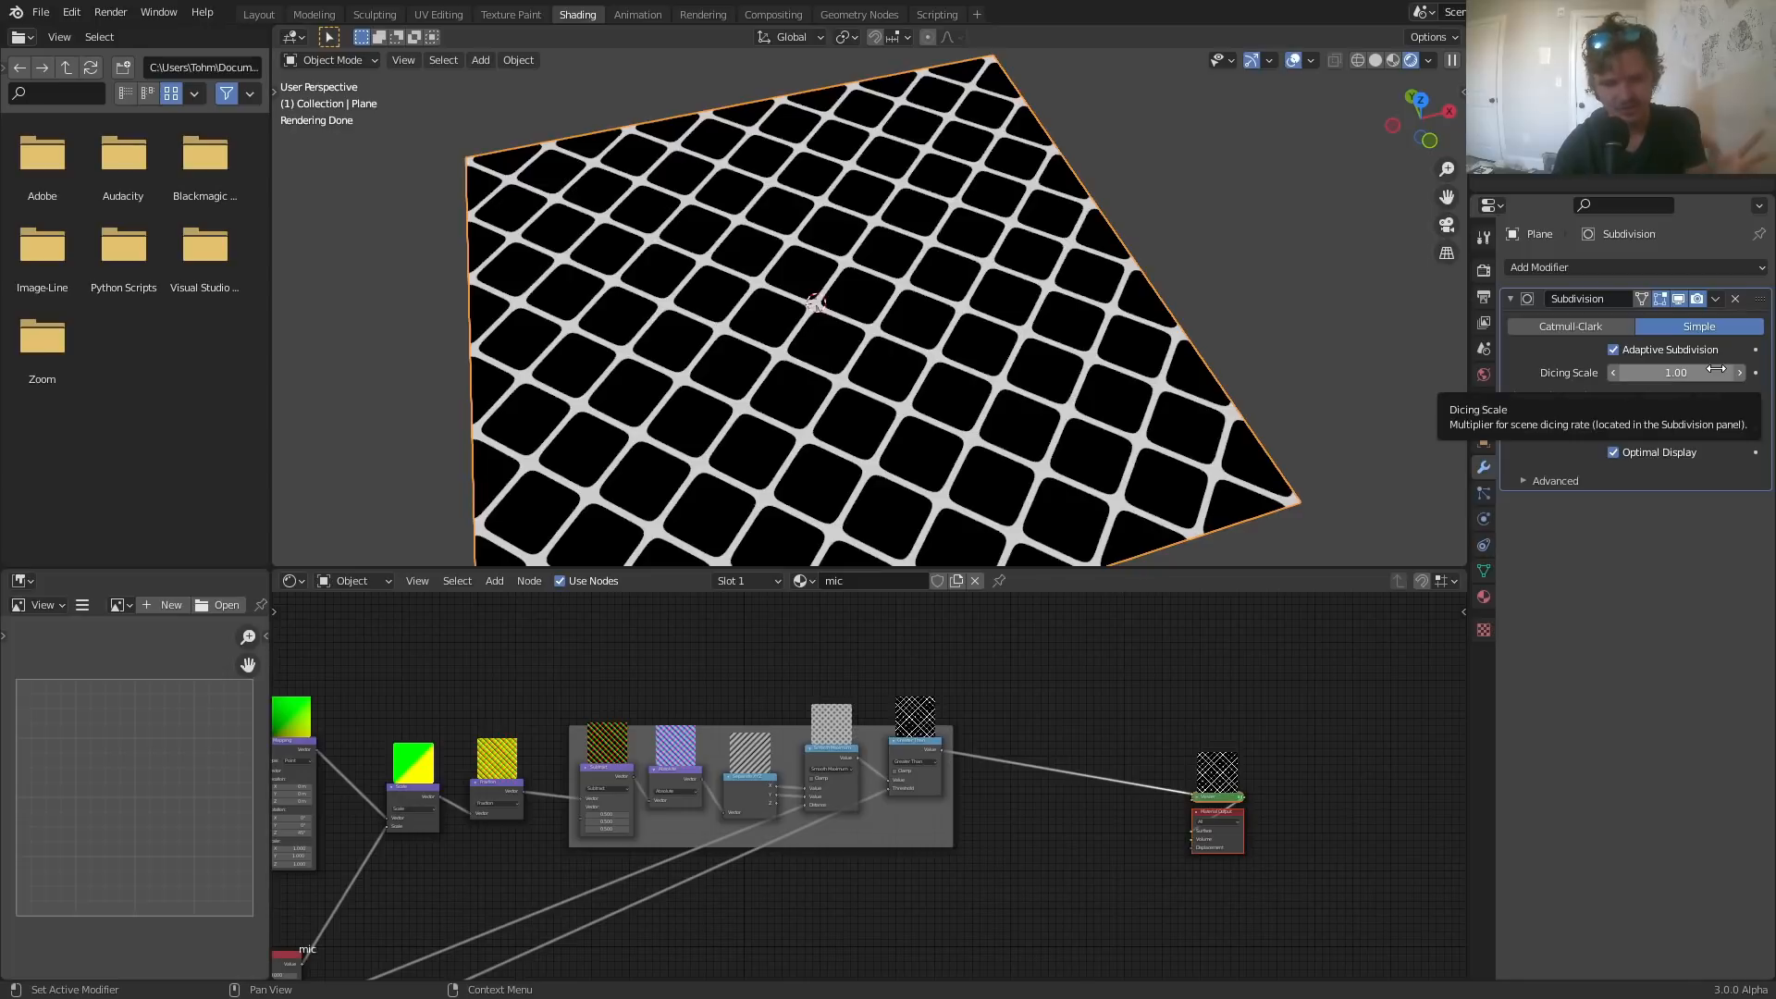
key("Tab")
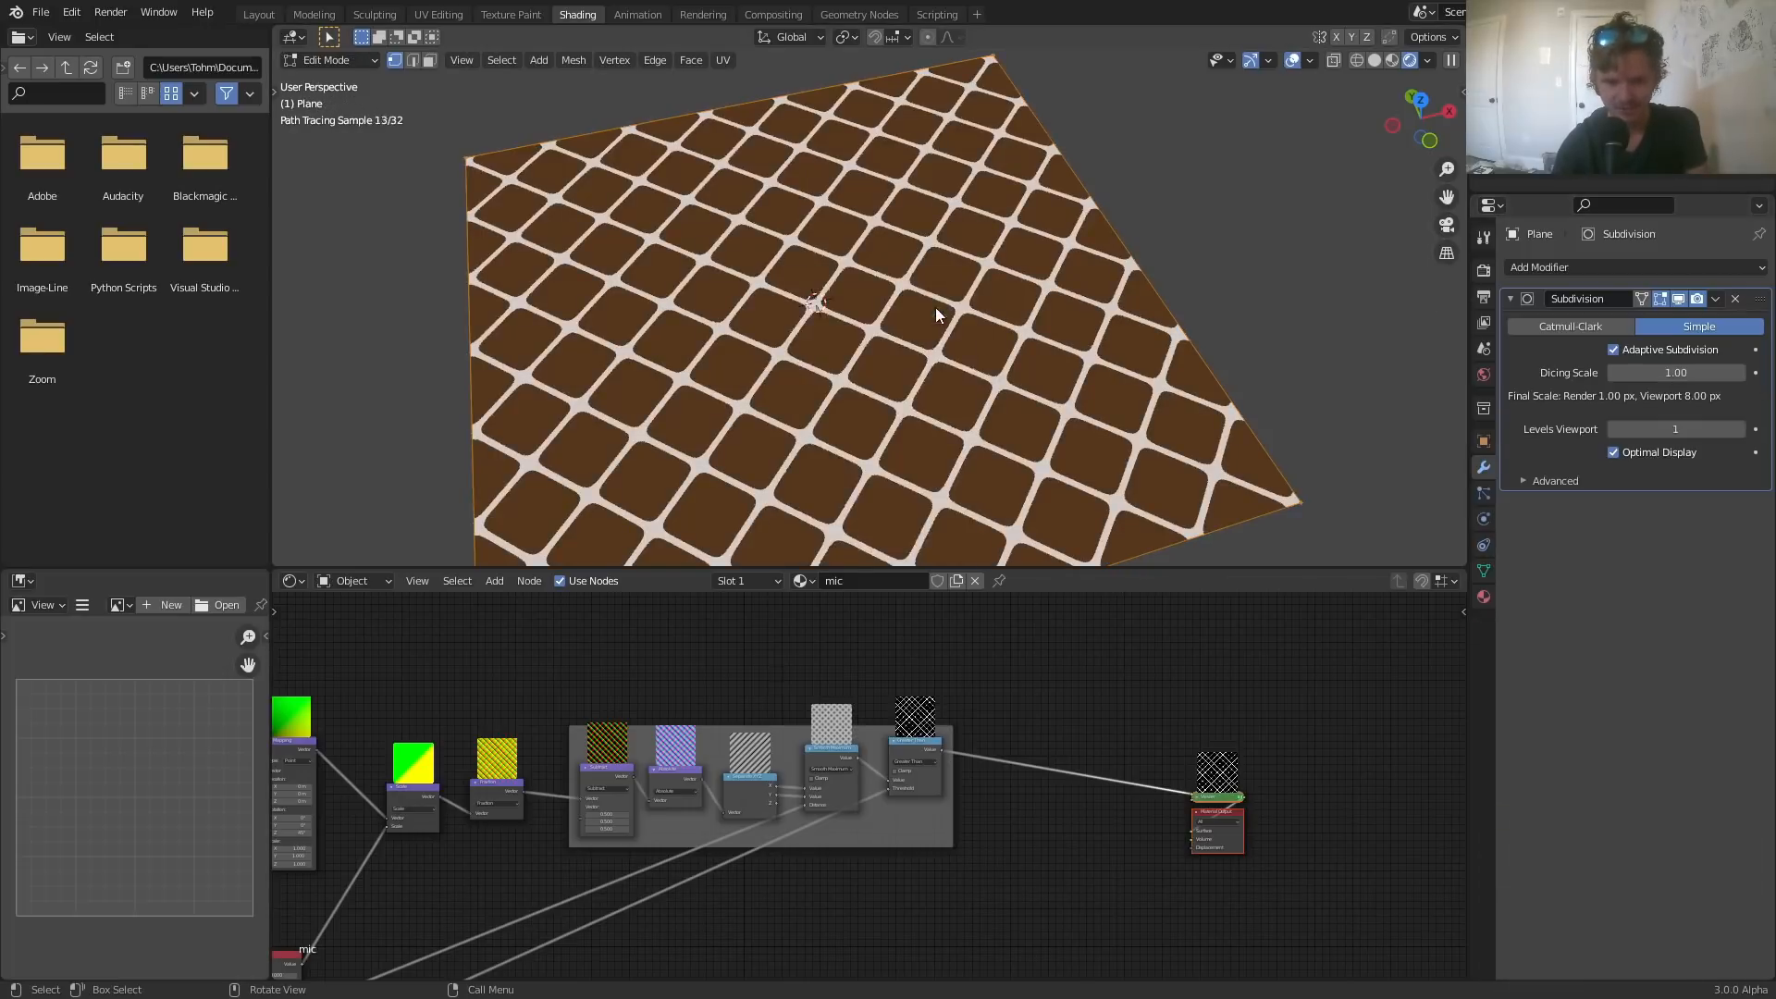
right_click(935, 307)
left_click(935, 307)
key("Tab")
- Set the mic material's surface displacement method to Displacement Only
left_click(1484, 599)
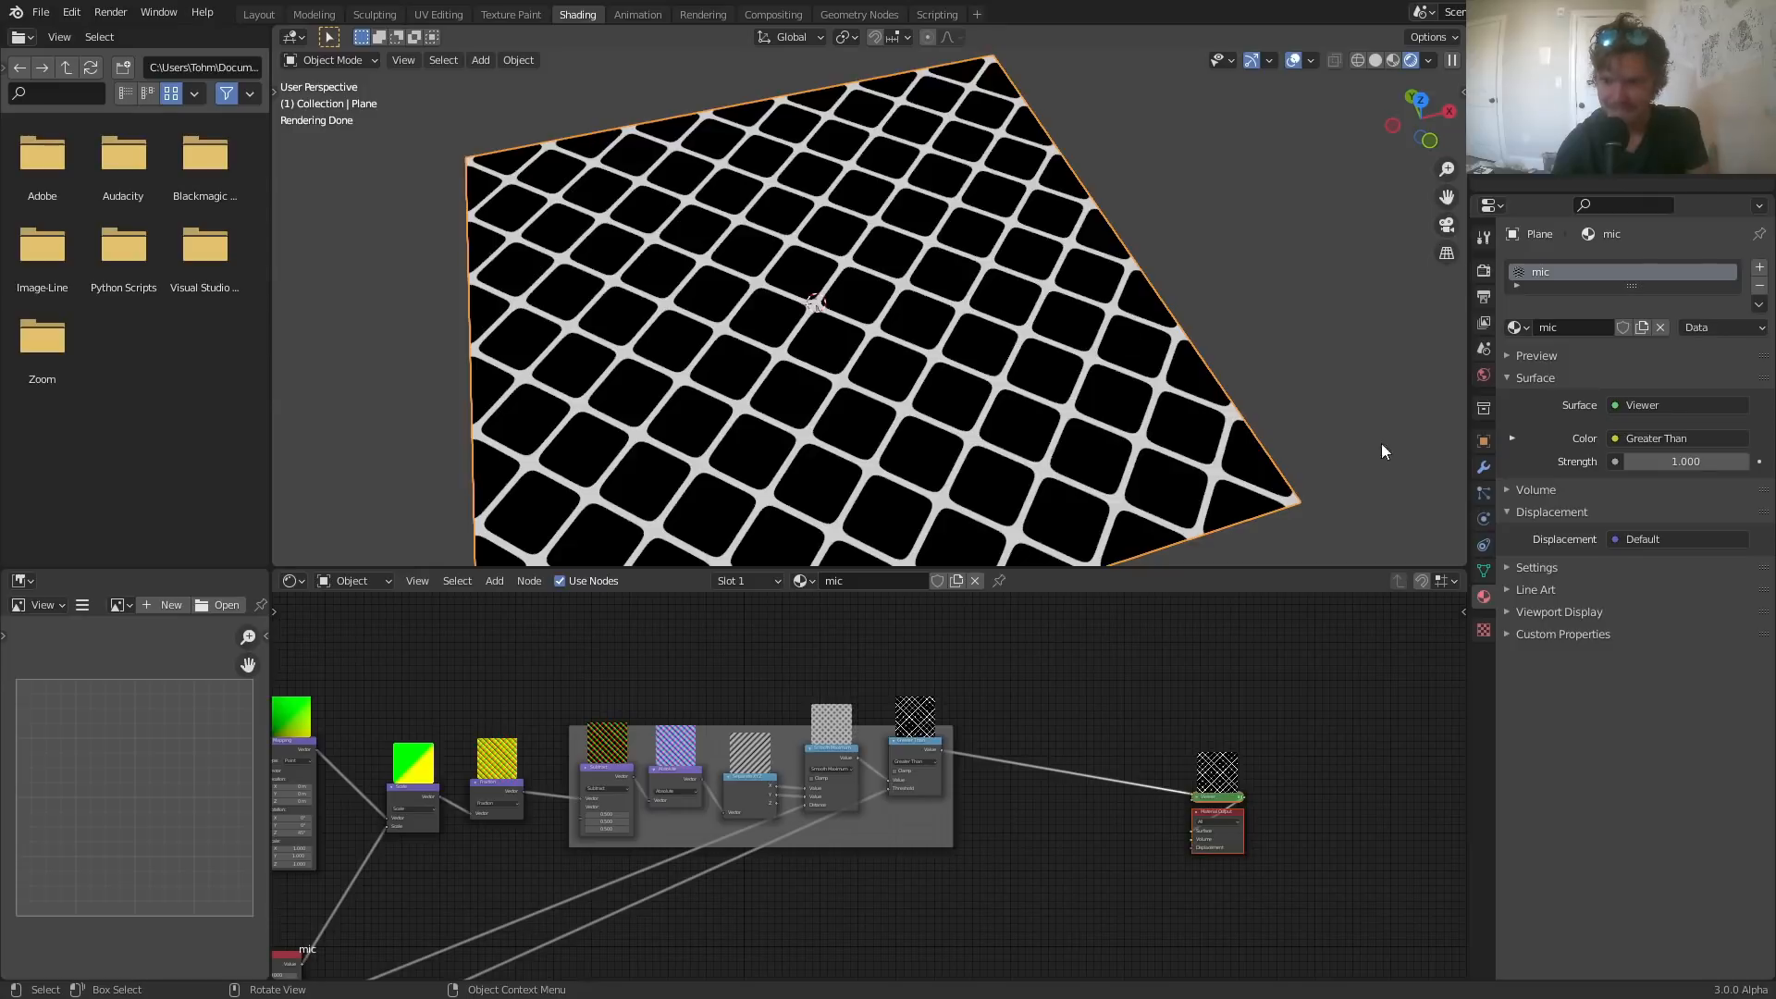
left_click(1562, 568)
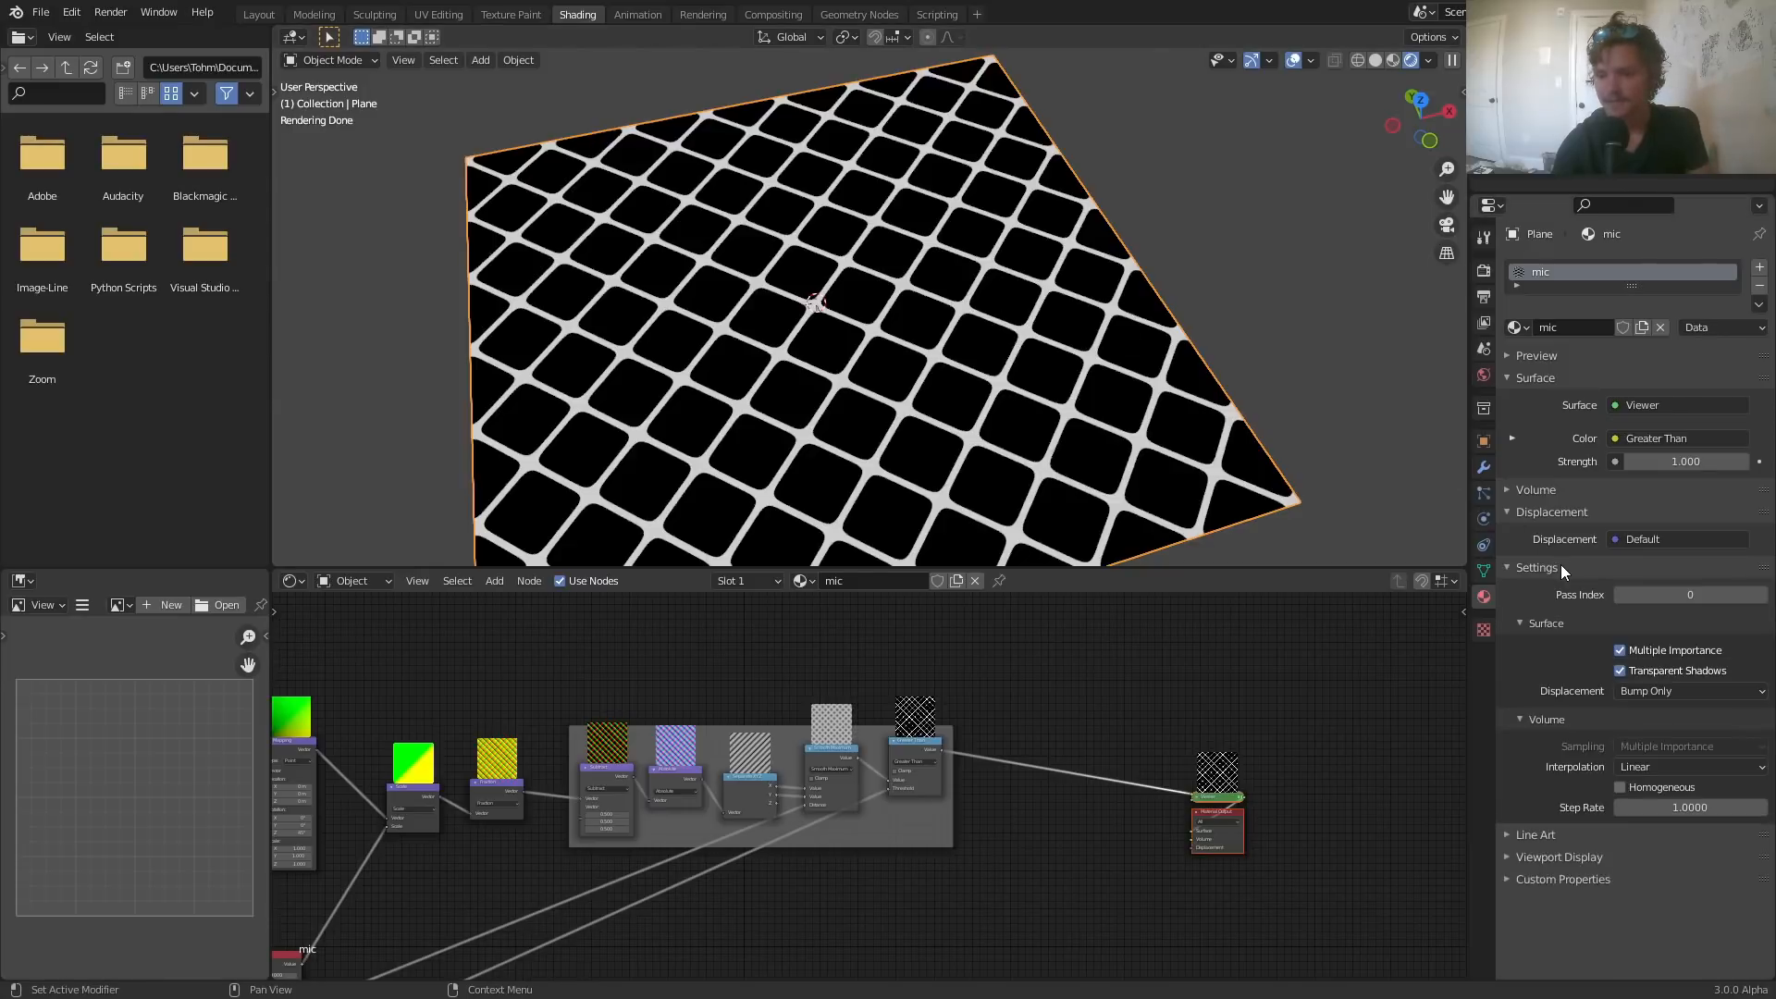
left_click(1640, 692)
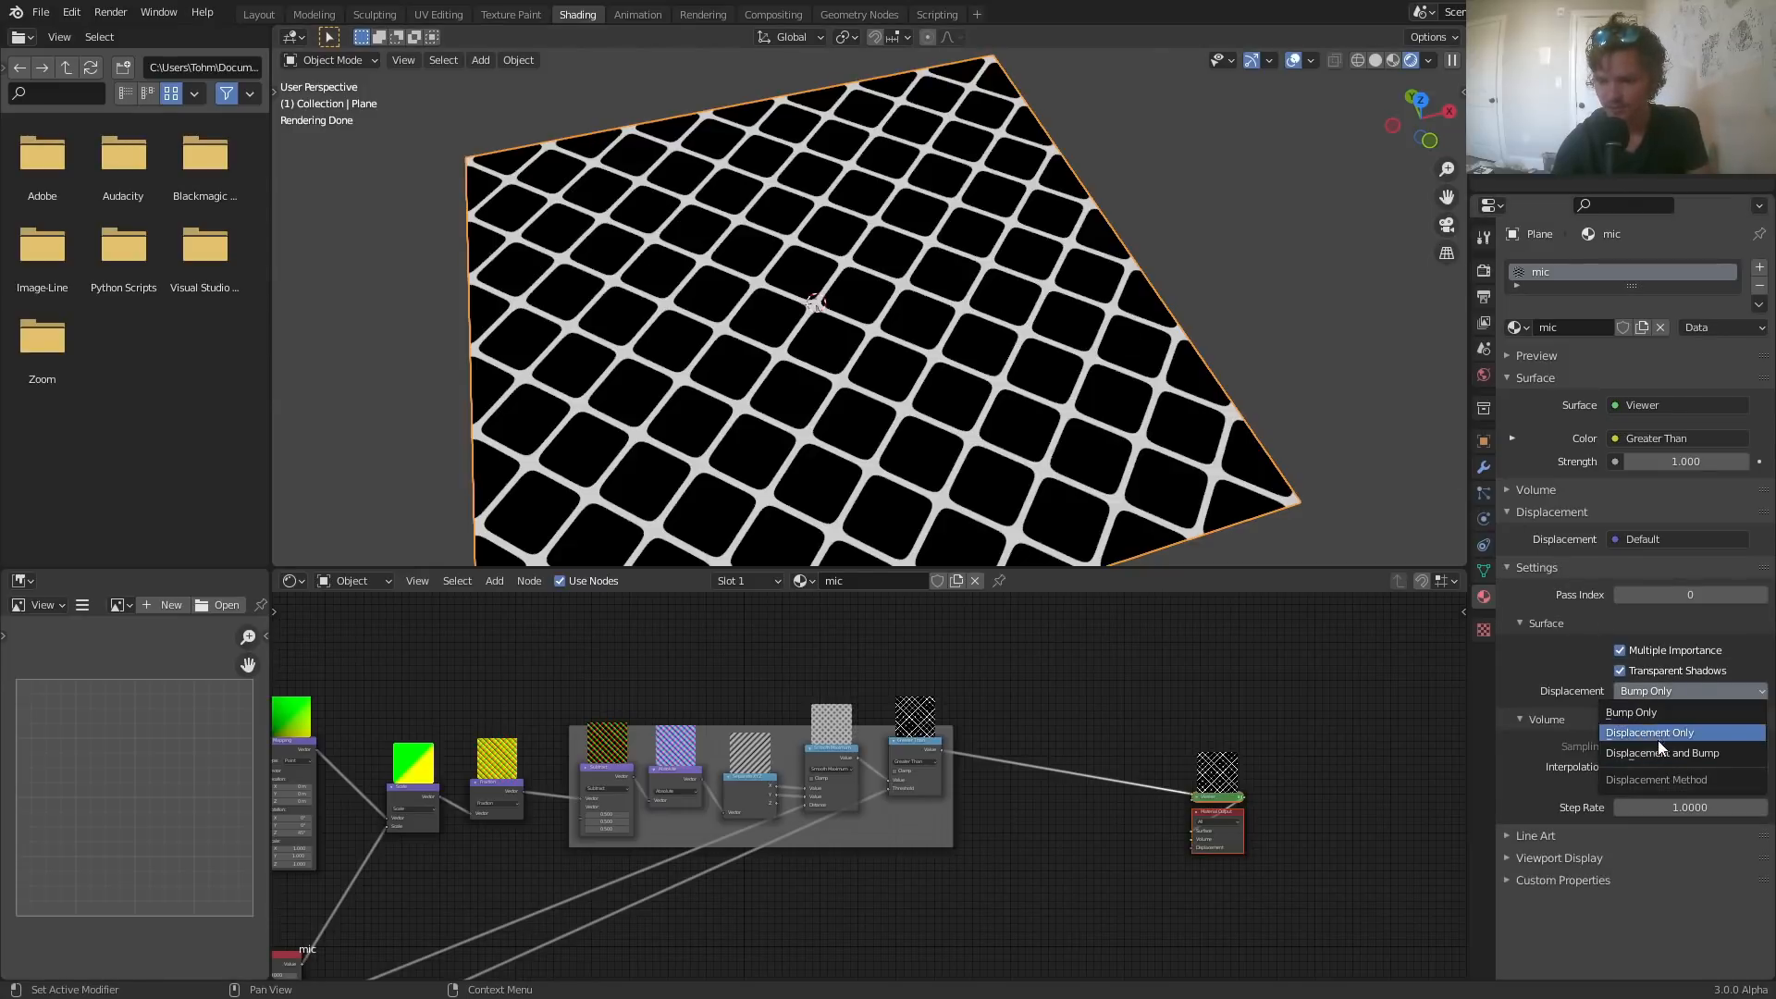
left_click(1660, 731)
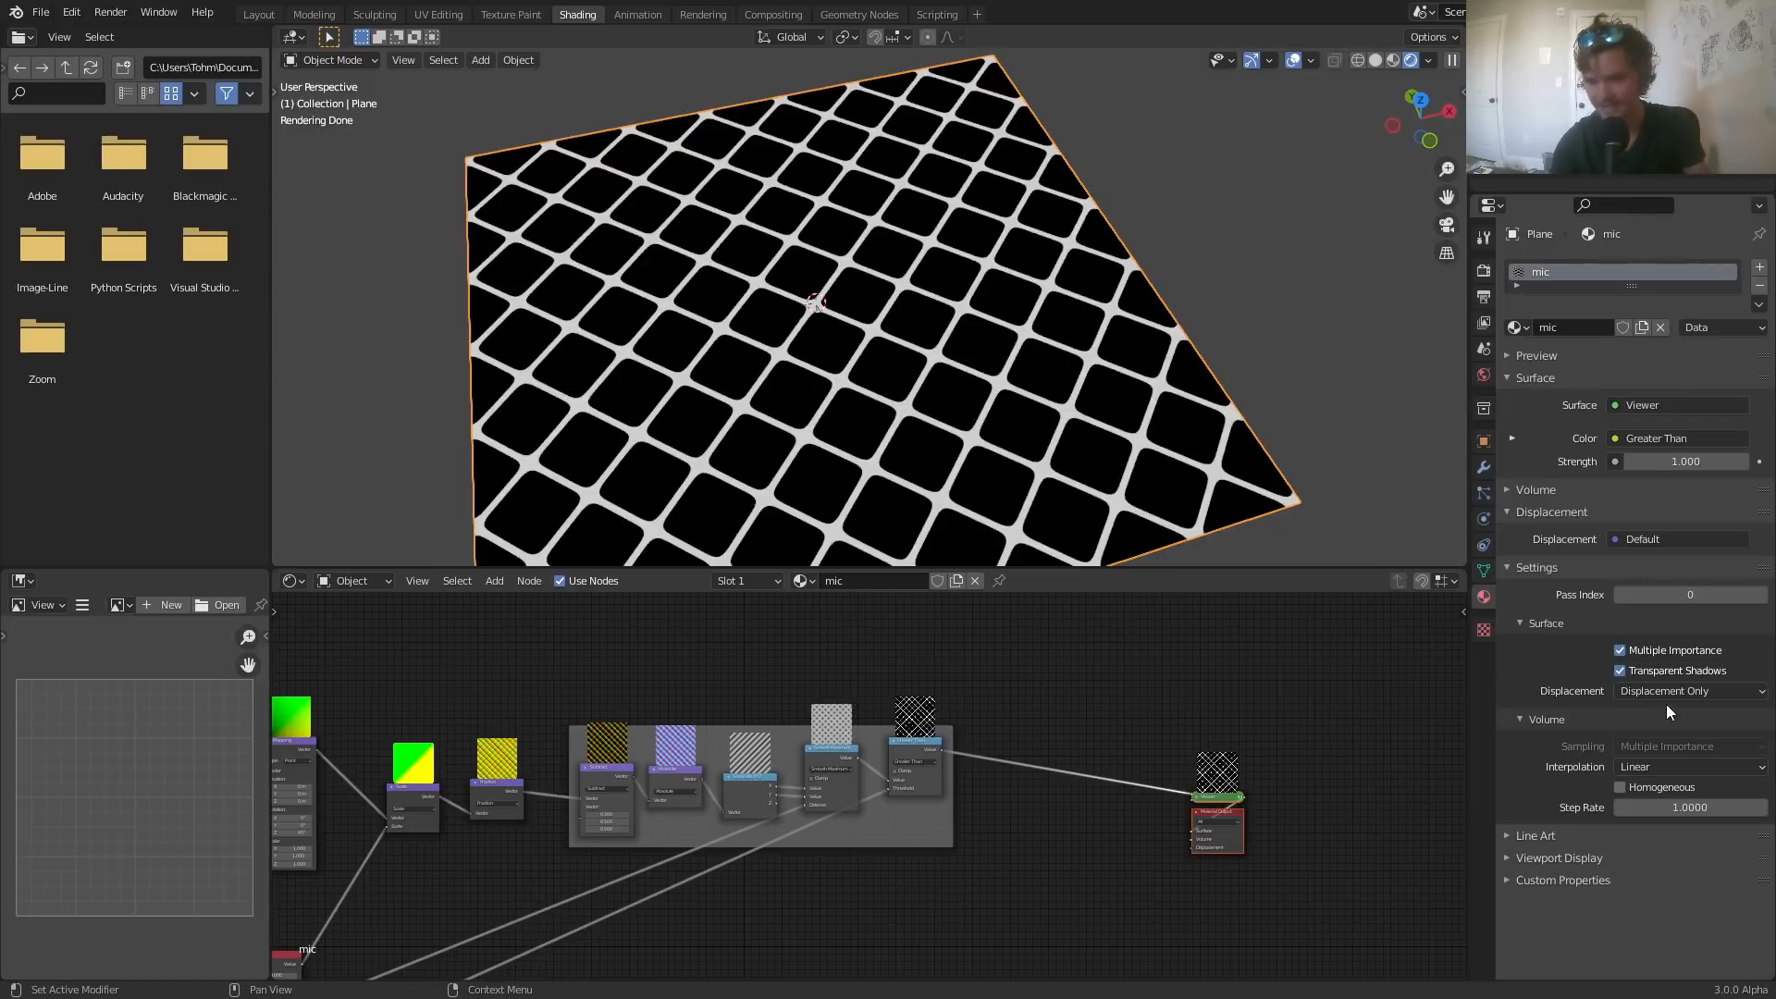
- Add a Principled BSDF node above the framed nodes and connect it to the Material Output's Surface
scroll(1090, 781, "up", 2)
scroll(1090, 781, "up", 2)
middle_click_drag(1220, 730, 864, 703)
key("shift+a")
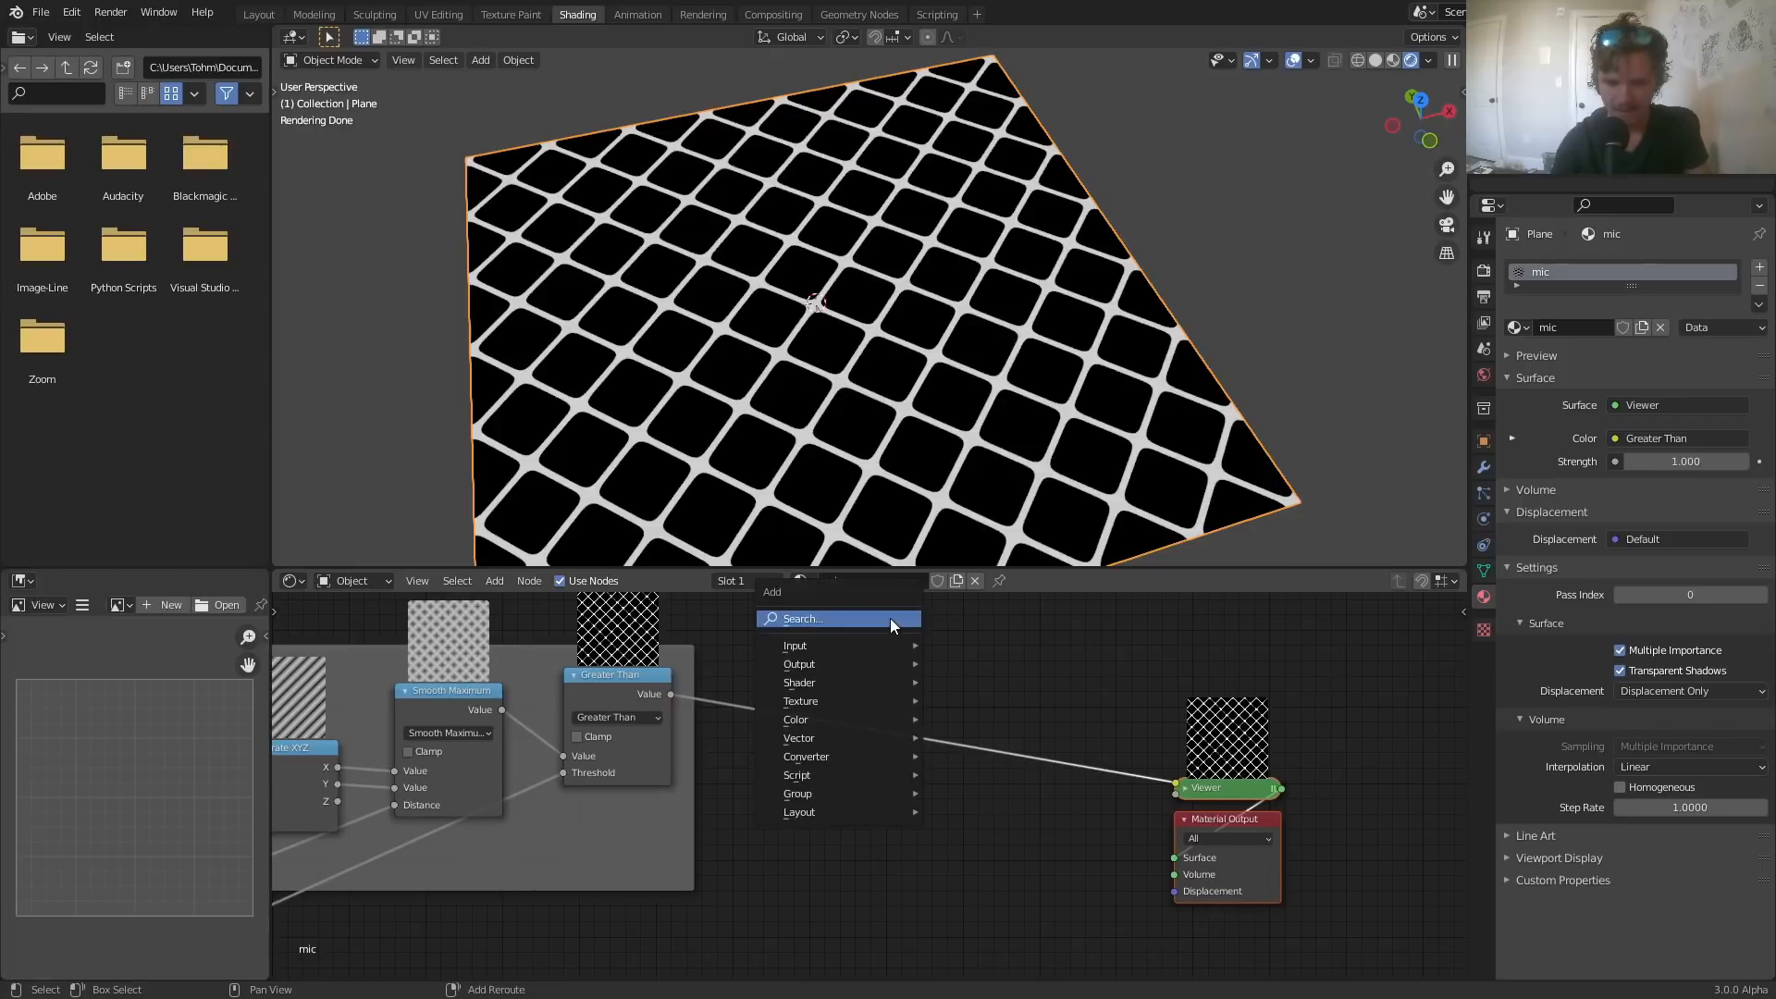
left_click(890, 618)
type("pr")
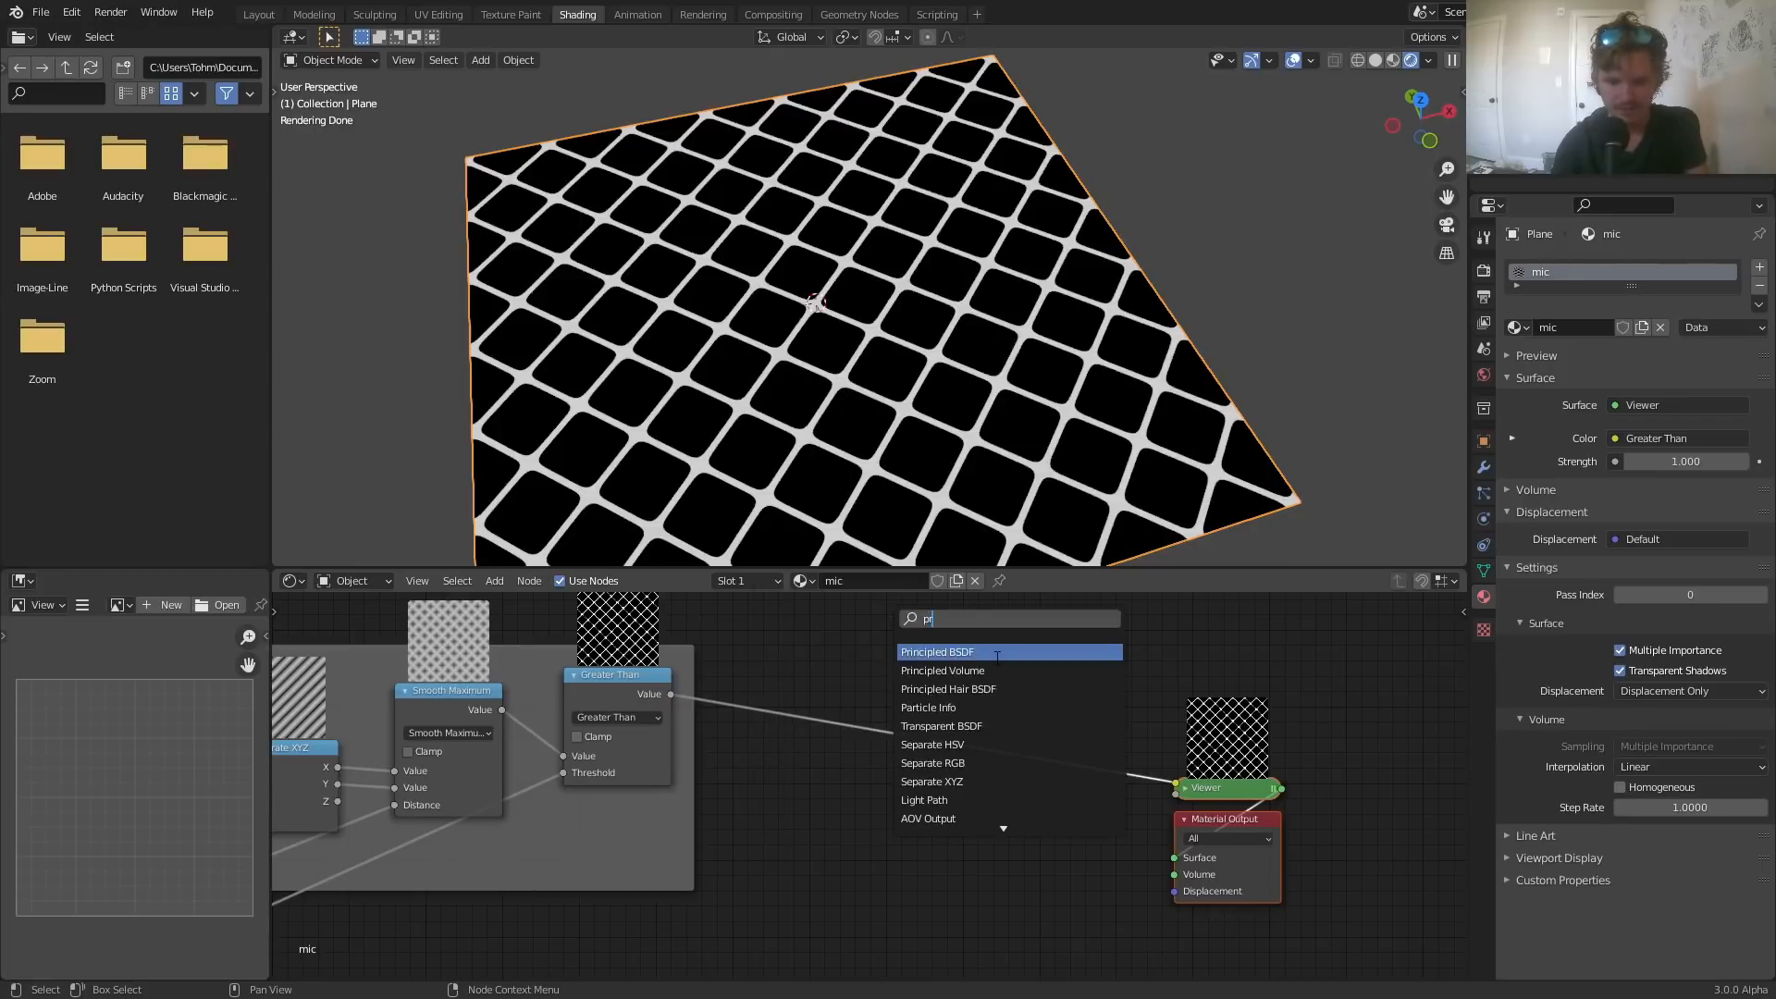
left_click(965, 651)
left_click(828, 304)
scroll(916, 647, "down", 8)
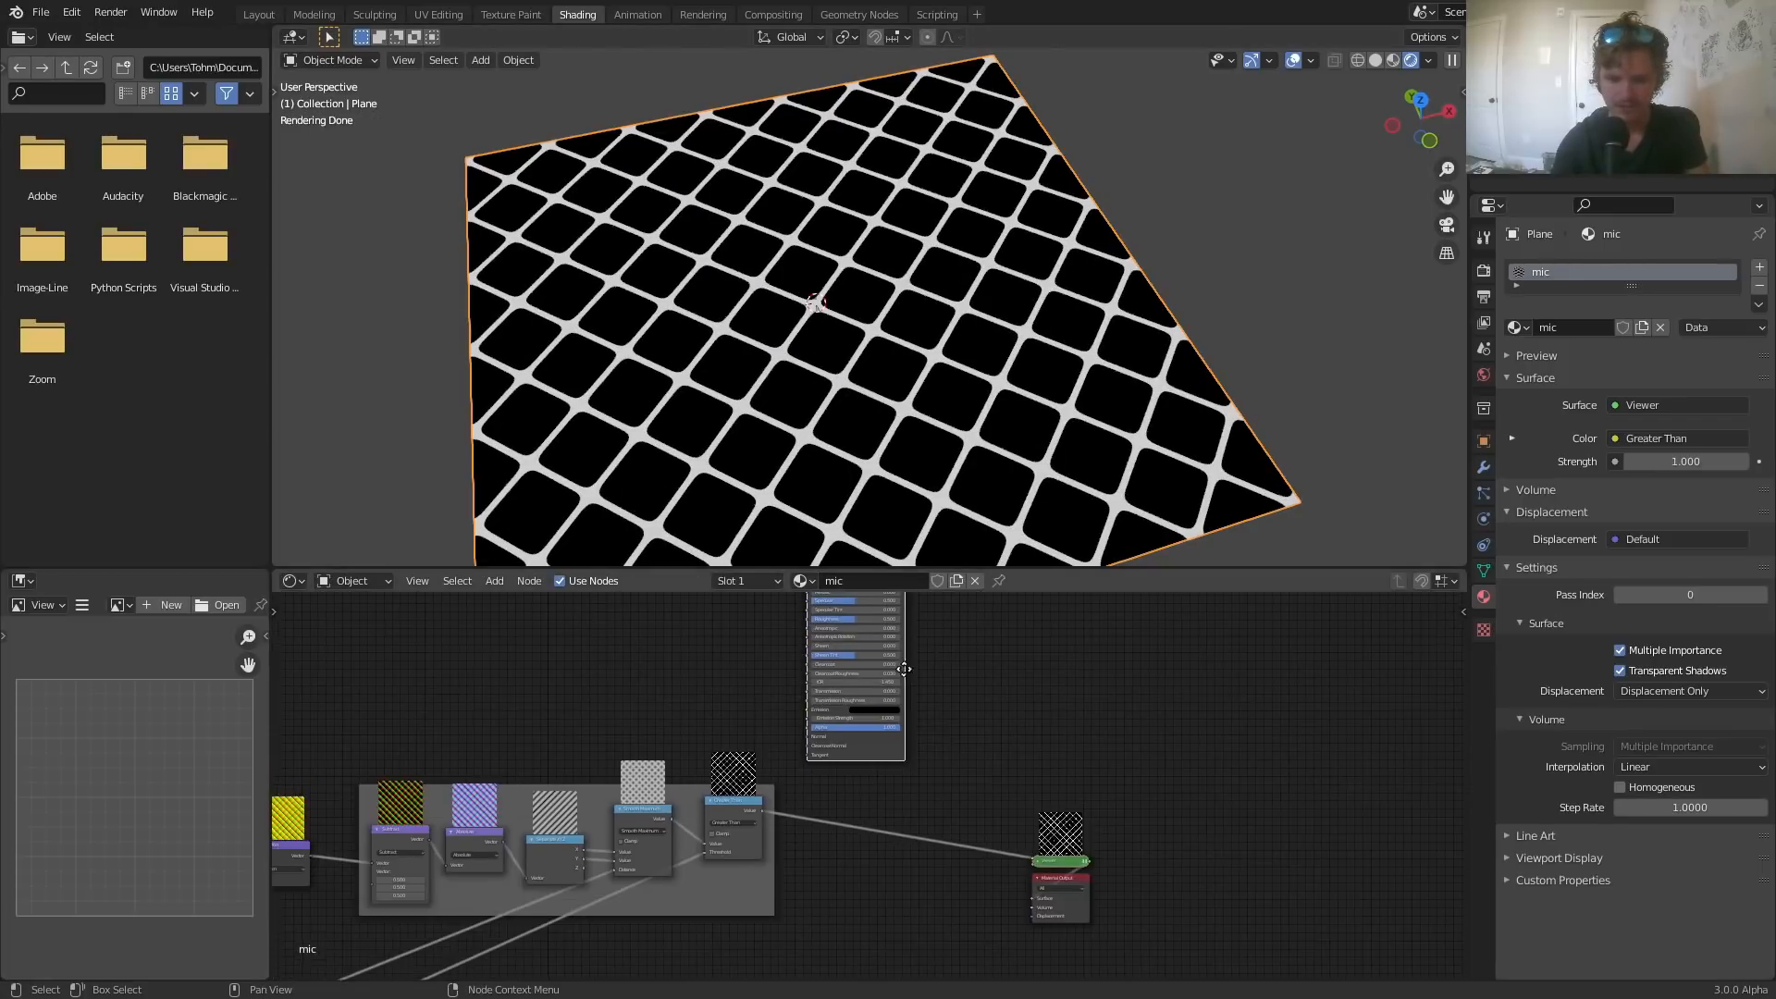
mouse_move(896, 645)
middle_mouse_down()
mouse_move(900, 705)
mouse_move(880, 715)
middle_mouse_up()
left_click(863, 631, "ctrl+shift")
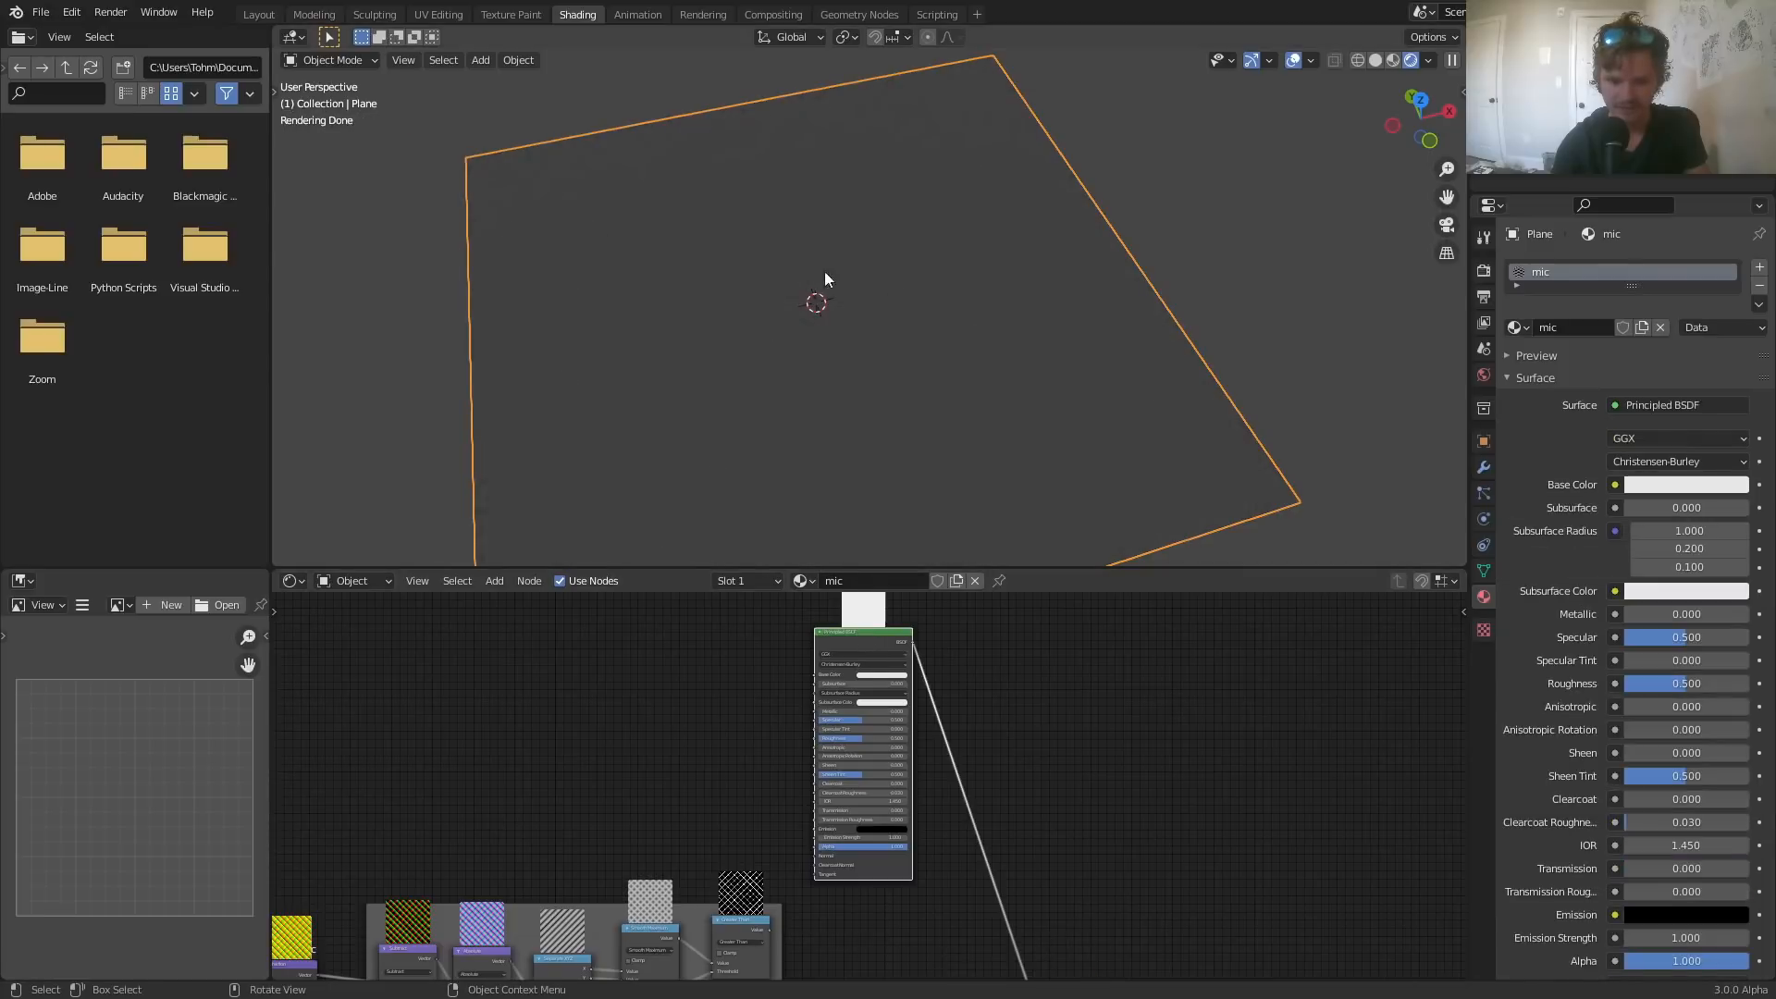
middle_click_drag(824, 270, 863, 296)
- Add a Displacement node between the framed nodes and the Material Output, and feed its Height from the Greater Than node's Value
middle_click_drag(913, 848, 913, 647)
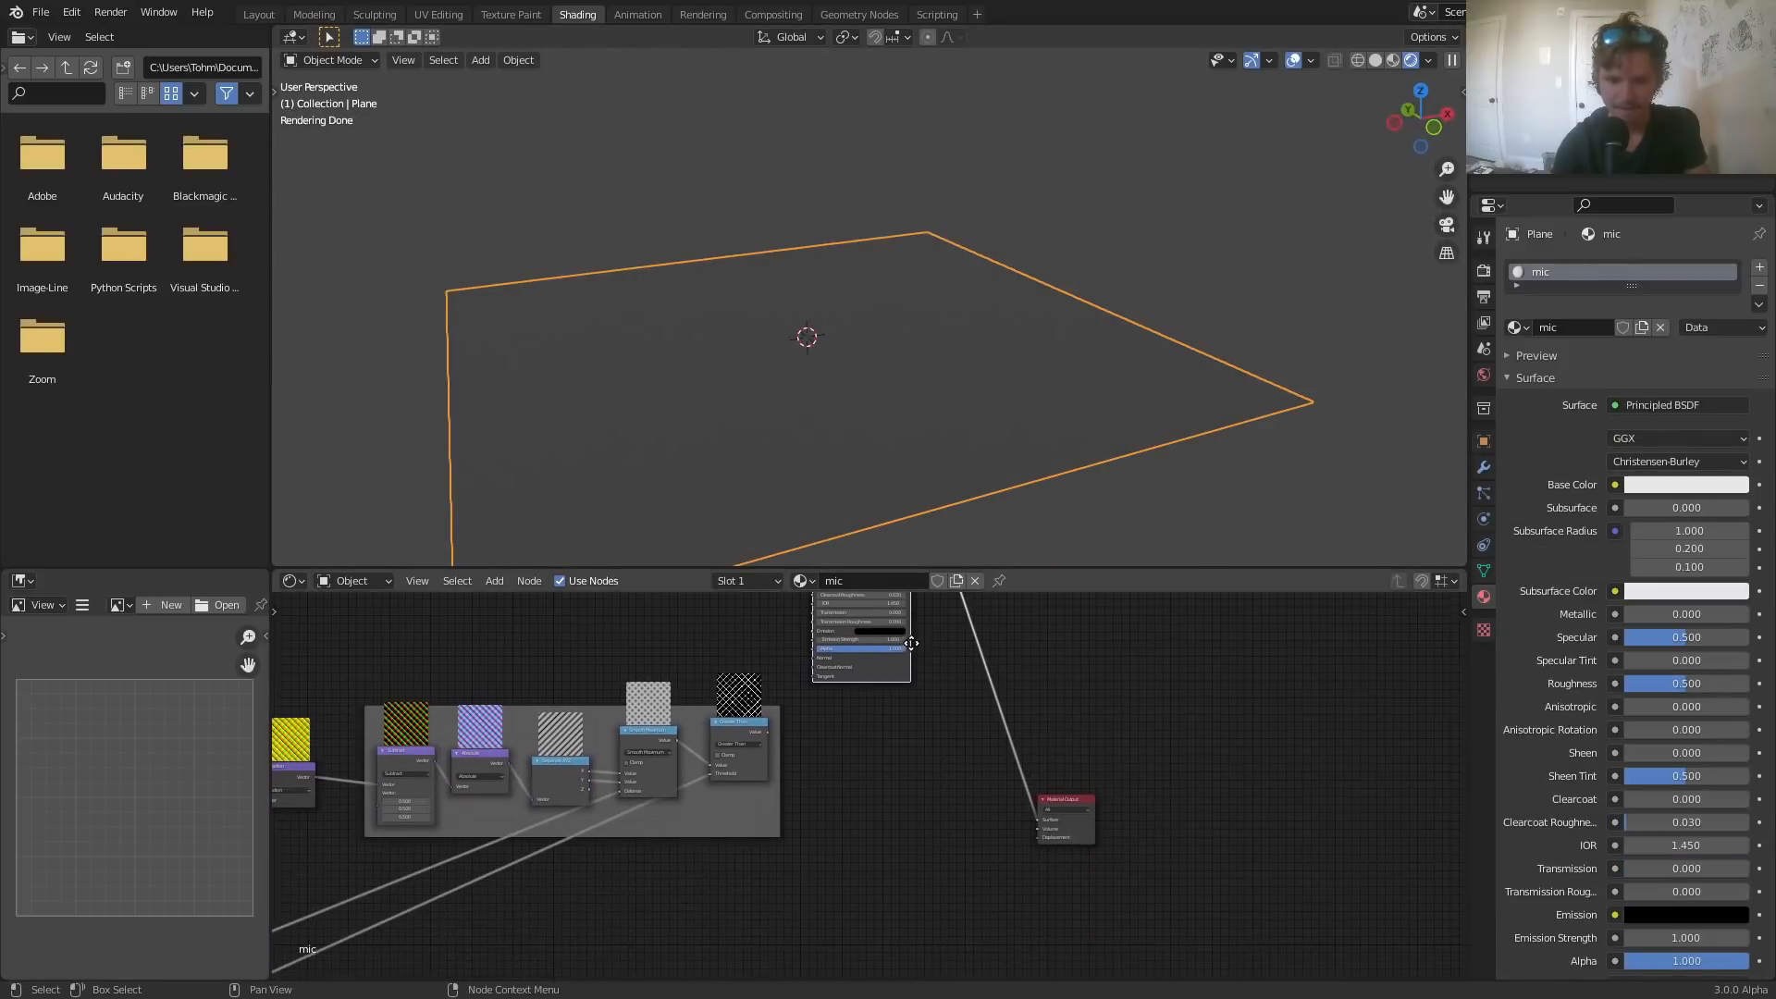
scroll(869, 785, "up", 6)
key("shift+a")
type("di")
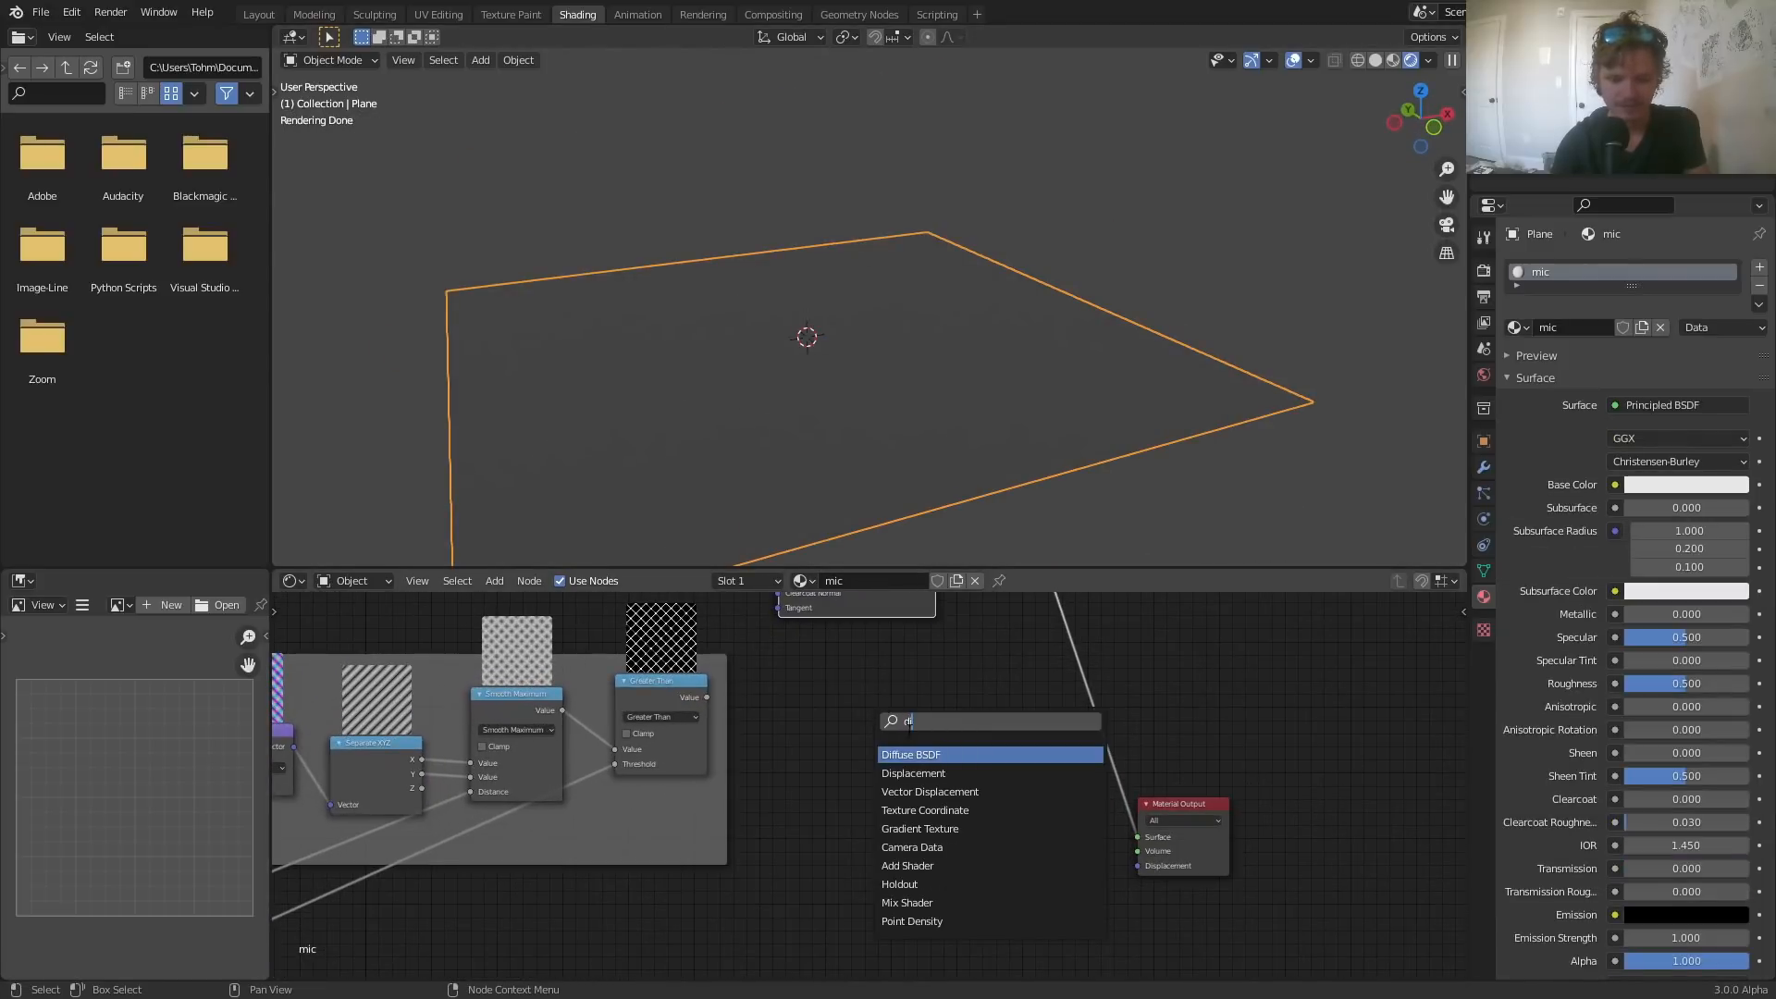
left_click(920, 773)
left_click(925, 780)
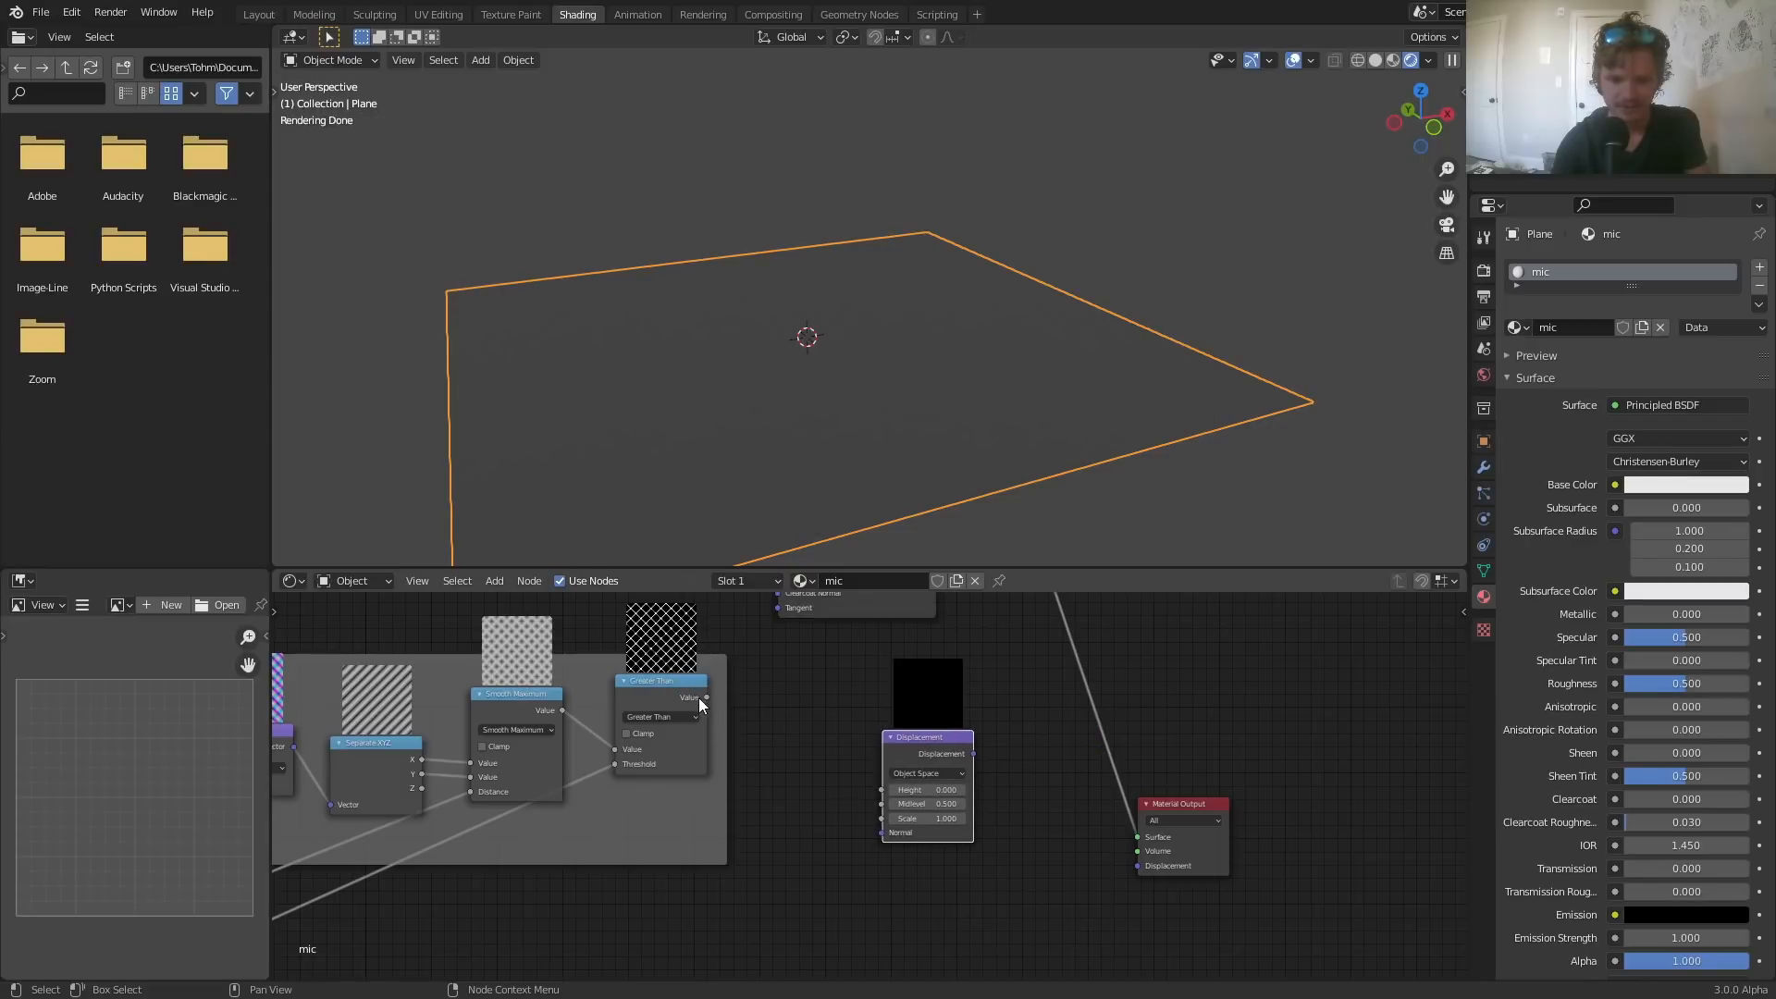
left_click_drag(705, 698, 666, 620)
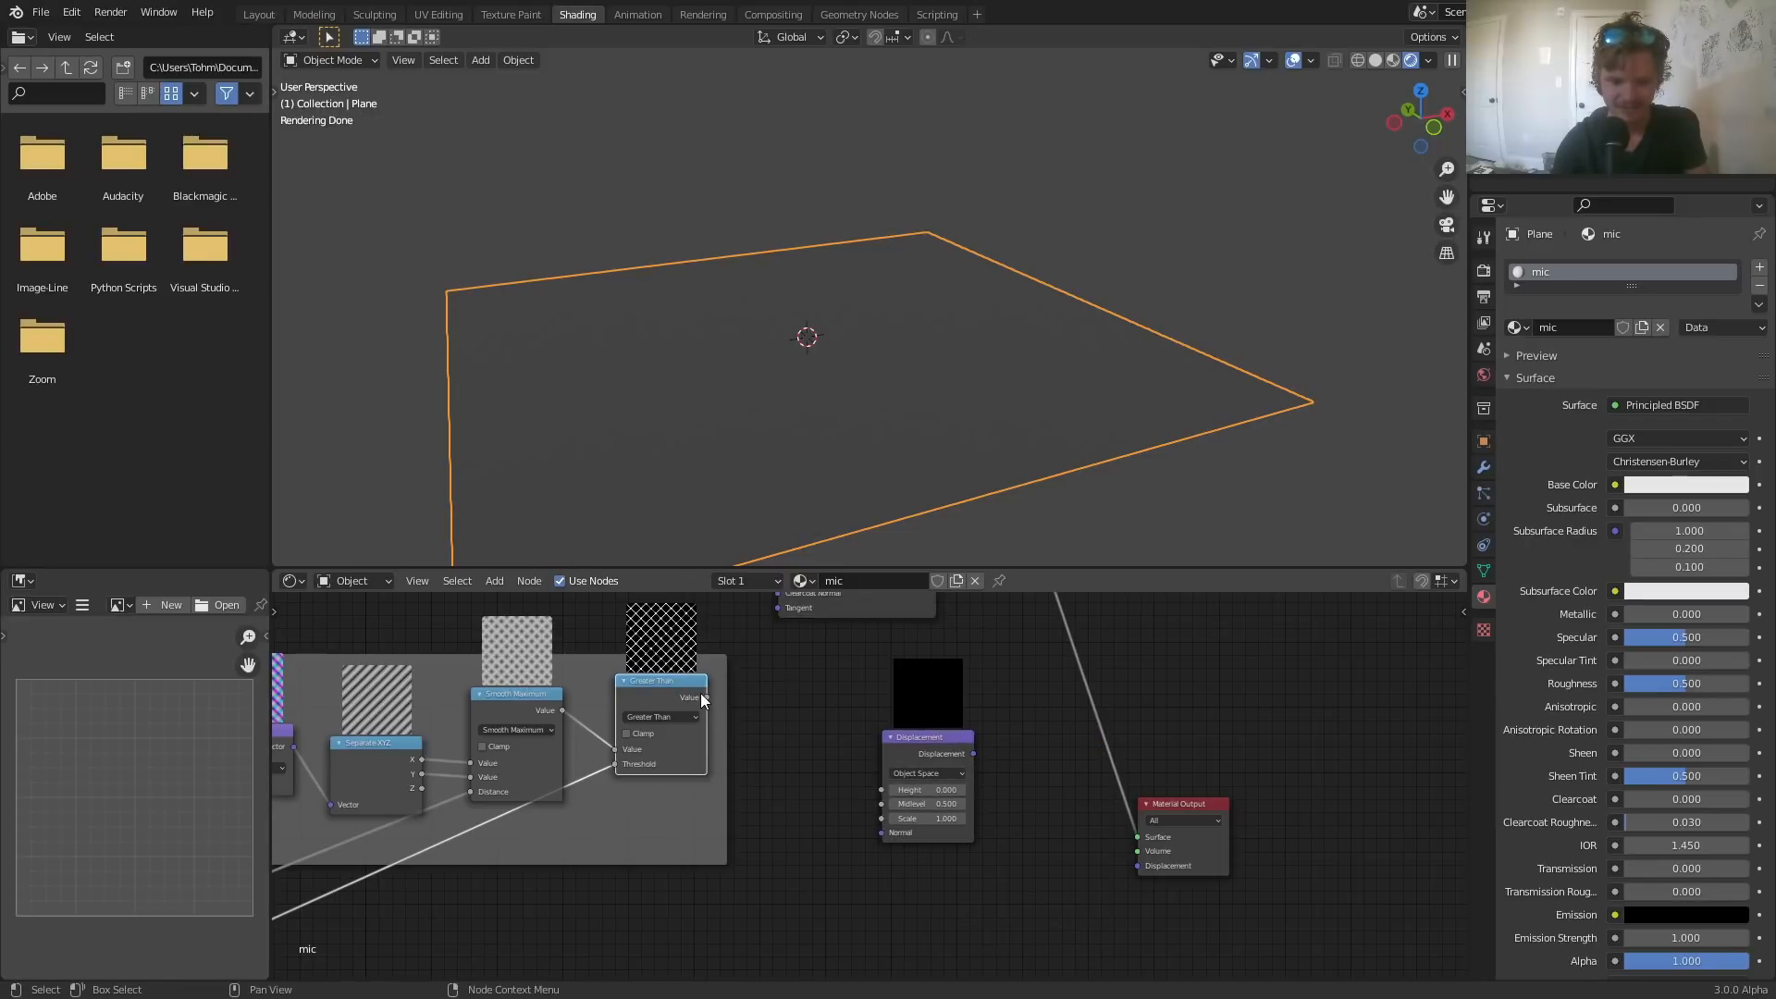
left_click_drag(708, 699, 881, 789)
- Connect the Displacement node's output to the Displacement input of the Material Output and check the plane's relief
scroll(933, 723, "up", 5)
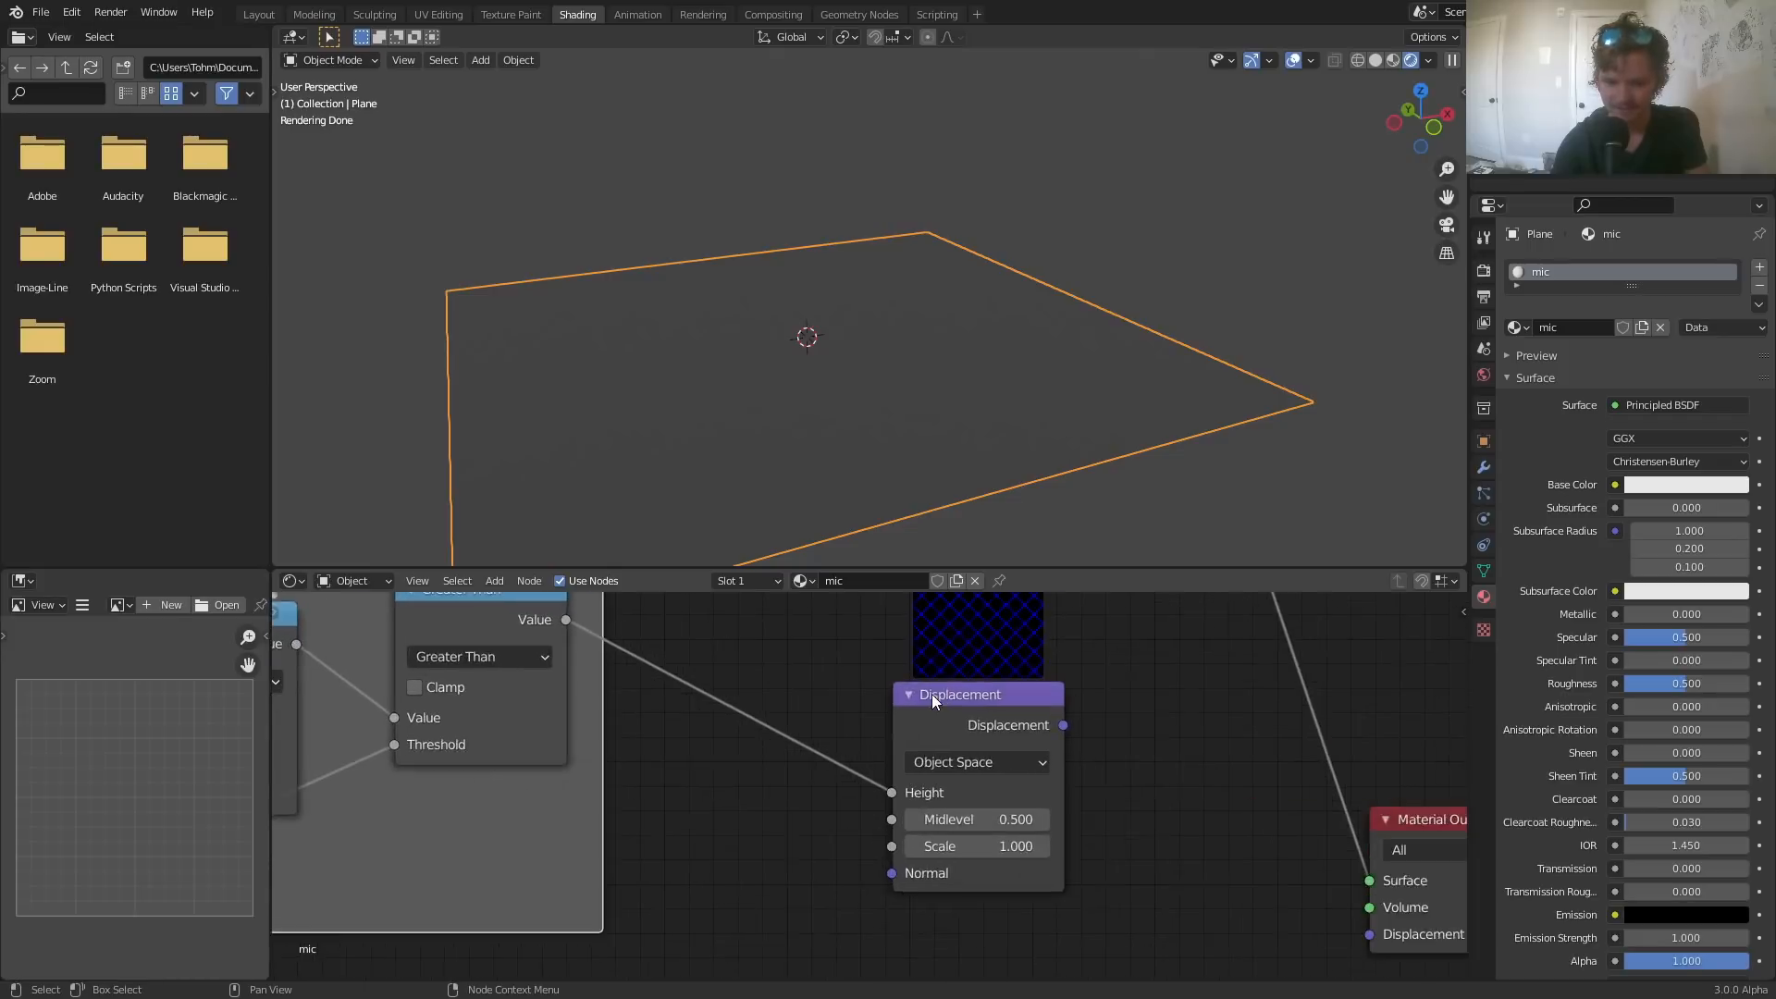
scroll(962, 731, "down", 2)
middle_click_drag(852, 720, 805, 709)
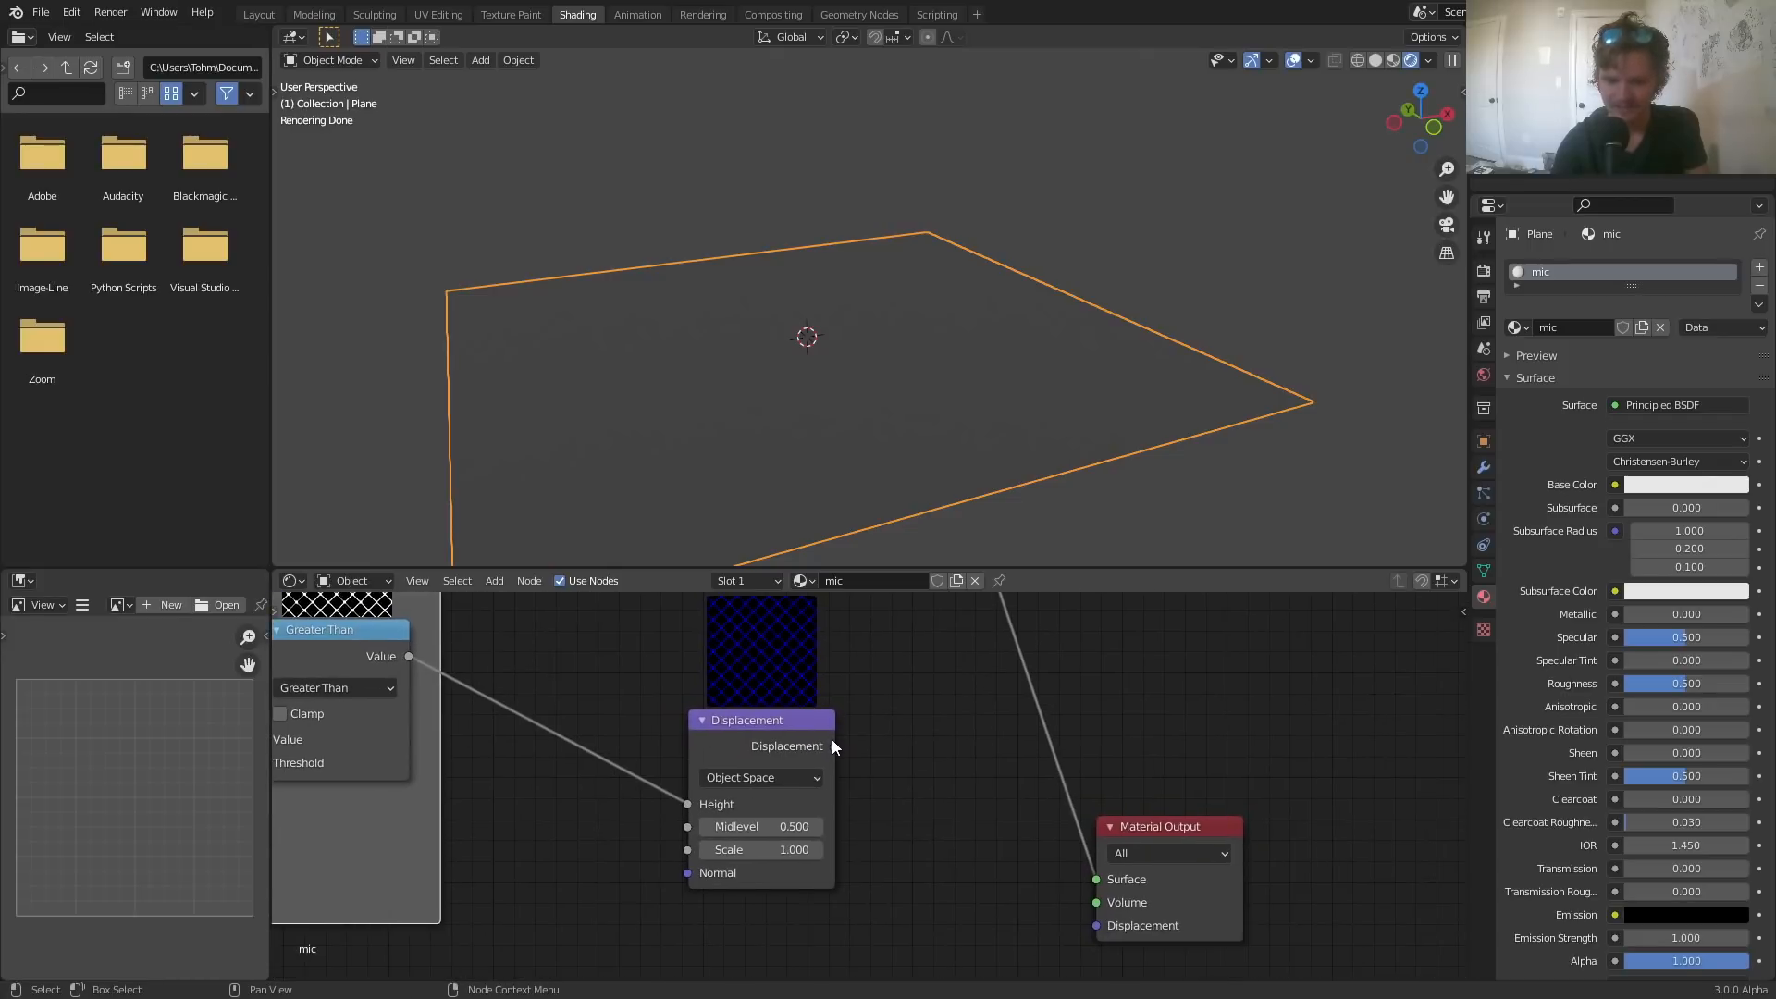
left_click_drag(835, 746, 1090, 919)
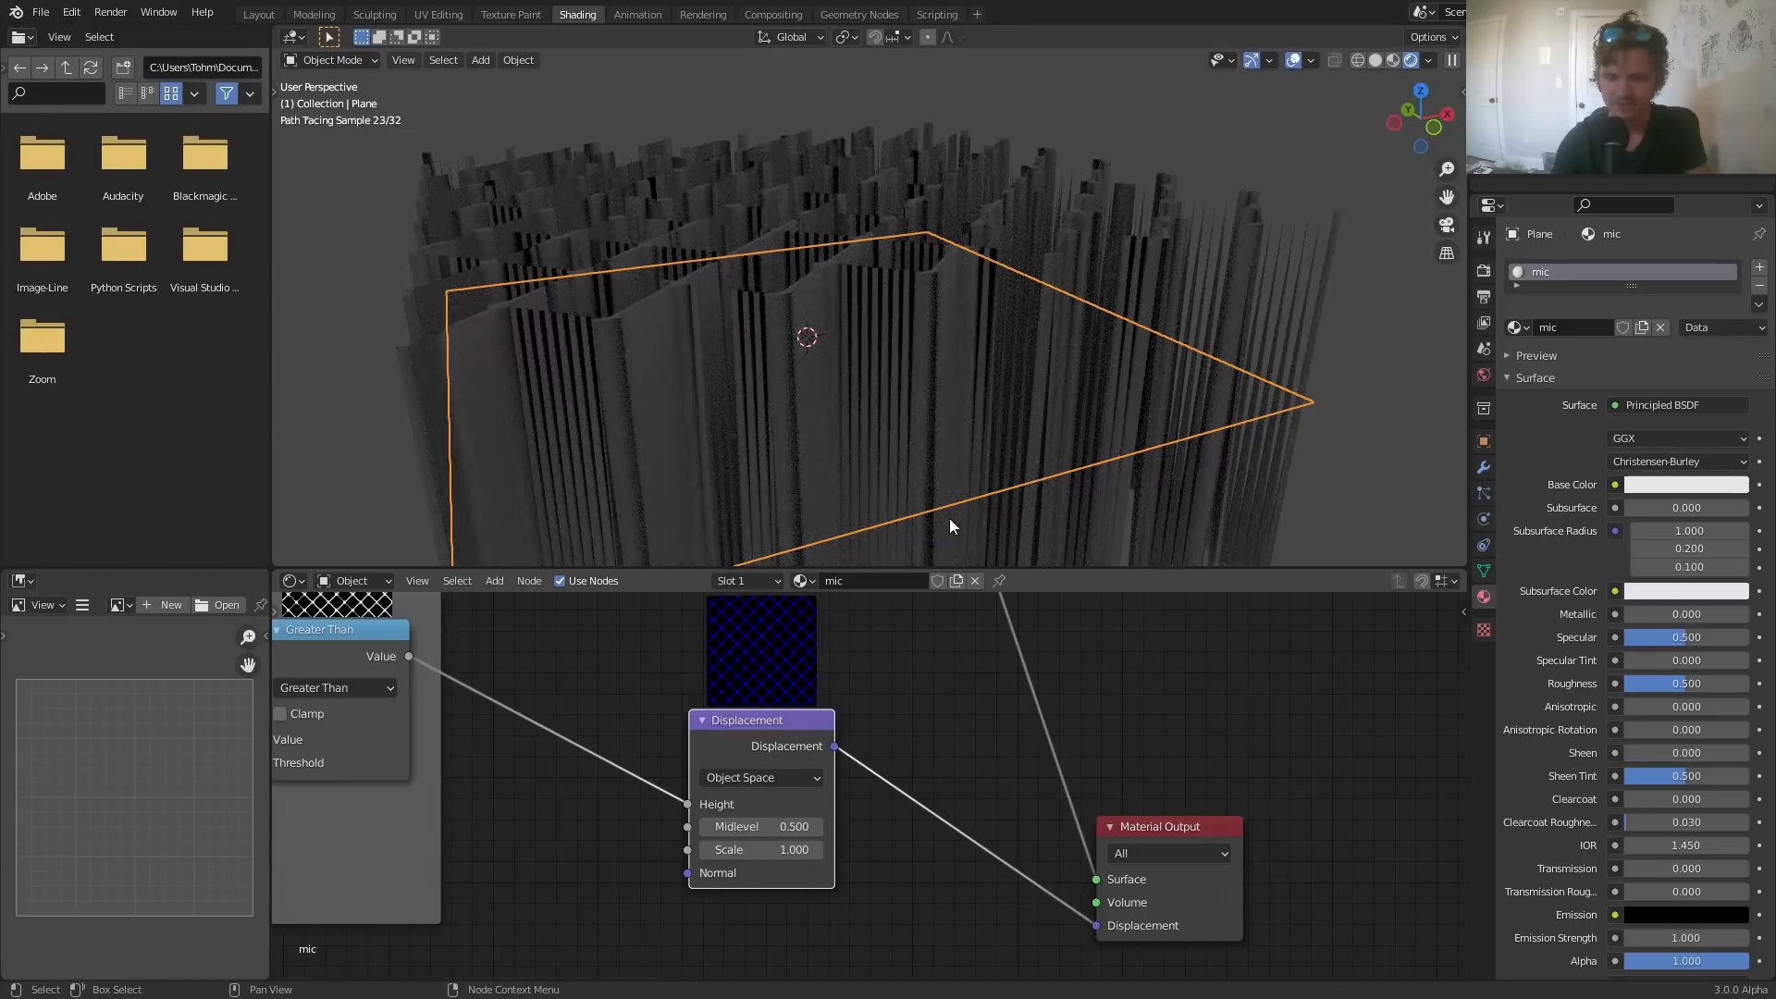
scroll(981, 444, "down", 3)
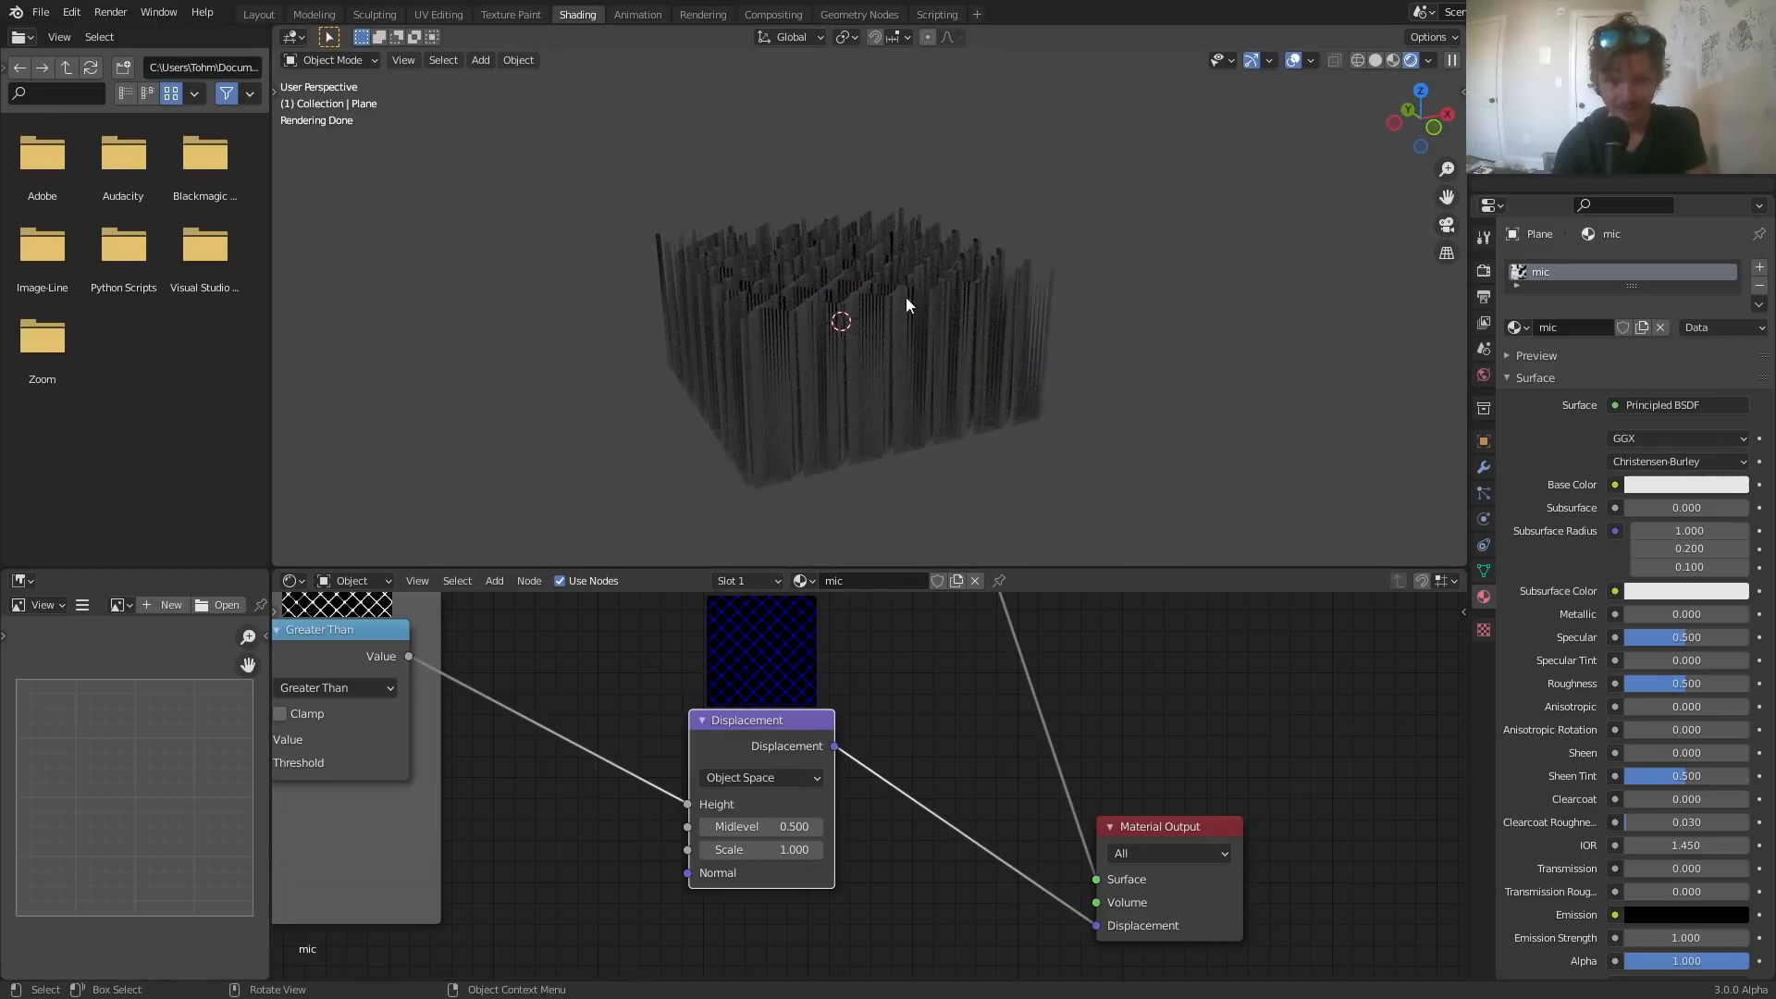
mouse_move(907, 296)
middle_mouse_down()
mouse_move(880, 385)
mouse_move(889, 307)
middle_mouse_up()
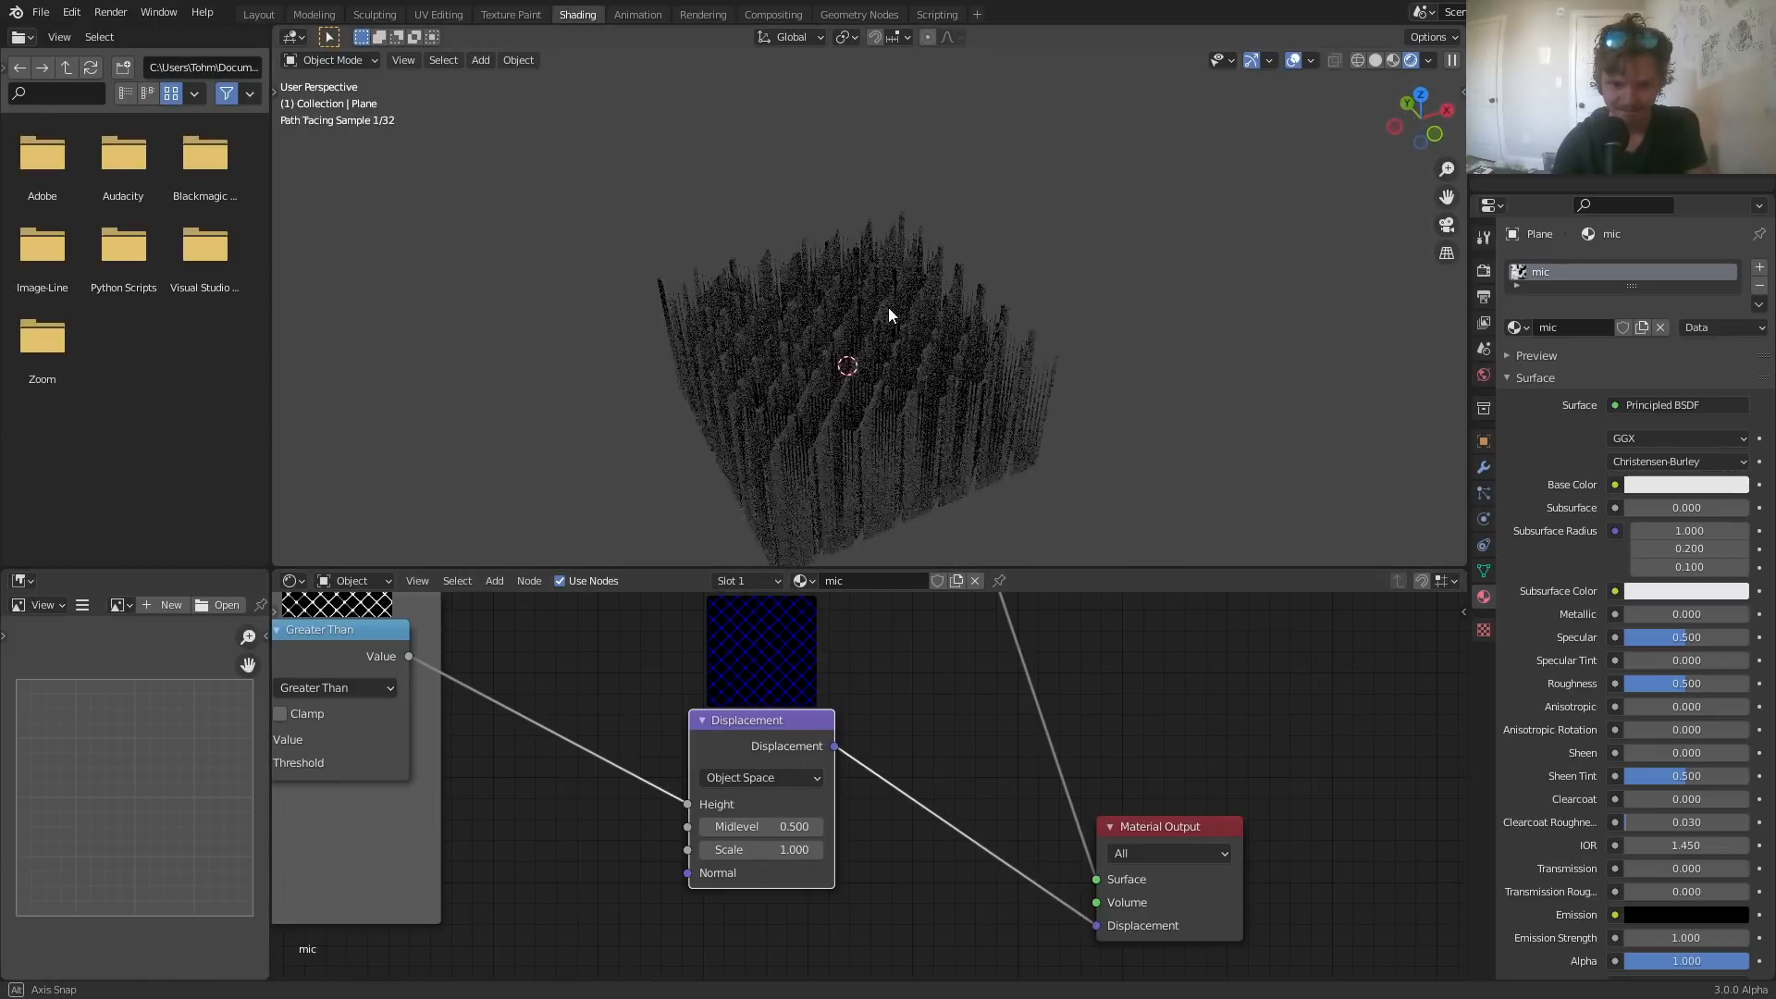
- Toggle Clamp on the Greater Than node to compare its effect on the relief, and leave it enabled
middle_click_drag(580, 789, 959, 824)
left_click(659, 749)
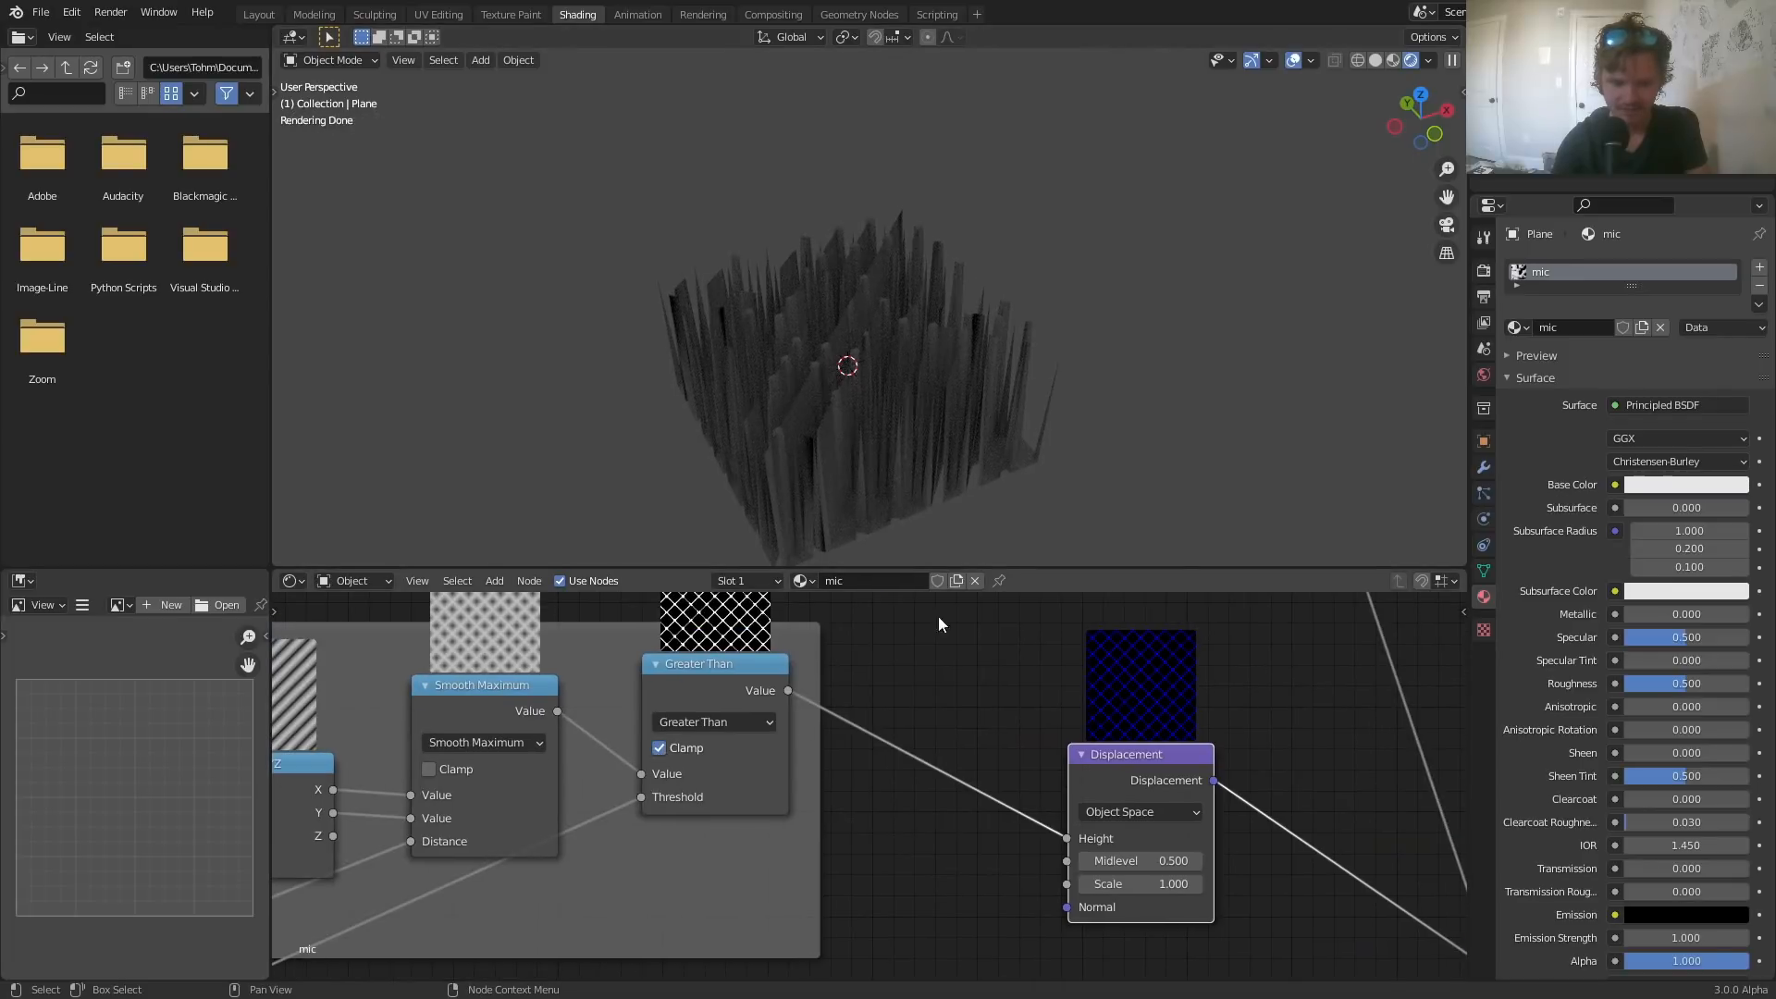
left_click(661, 747)
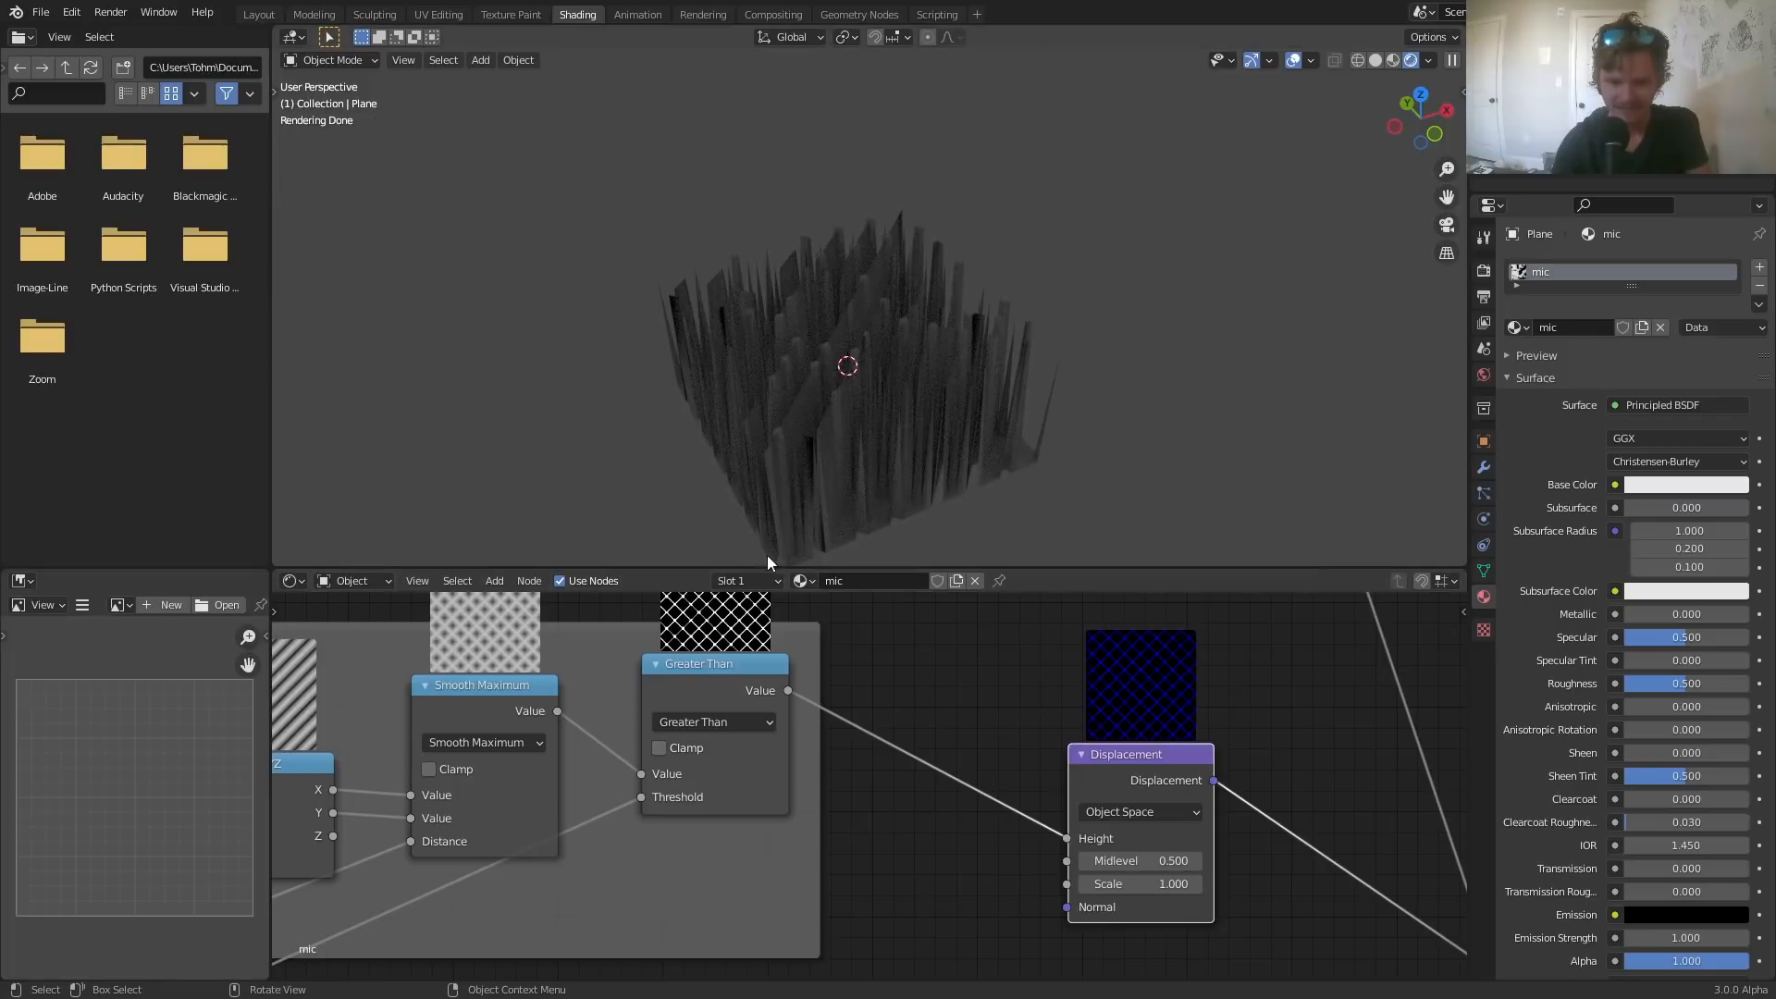
- Set the Displacement node's Scale to 0.1
middle_click_drag(1033, 785, 796, 735)
left_click(896, 835)
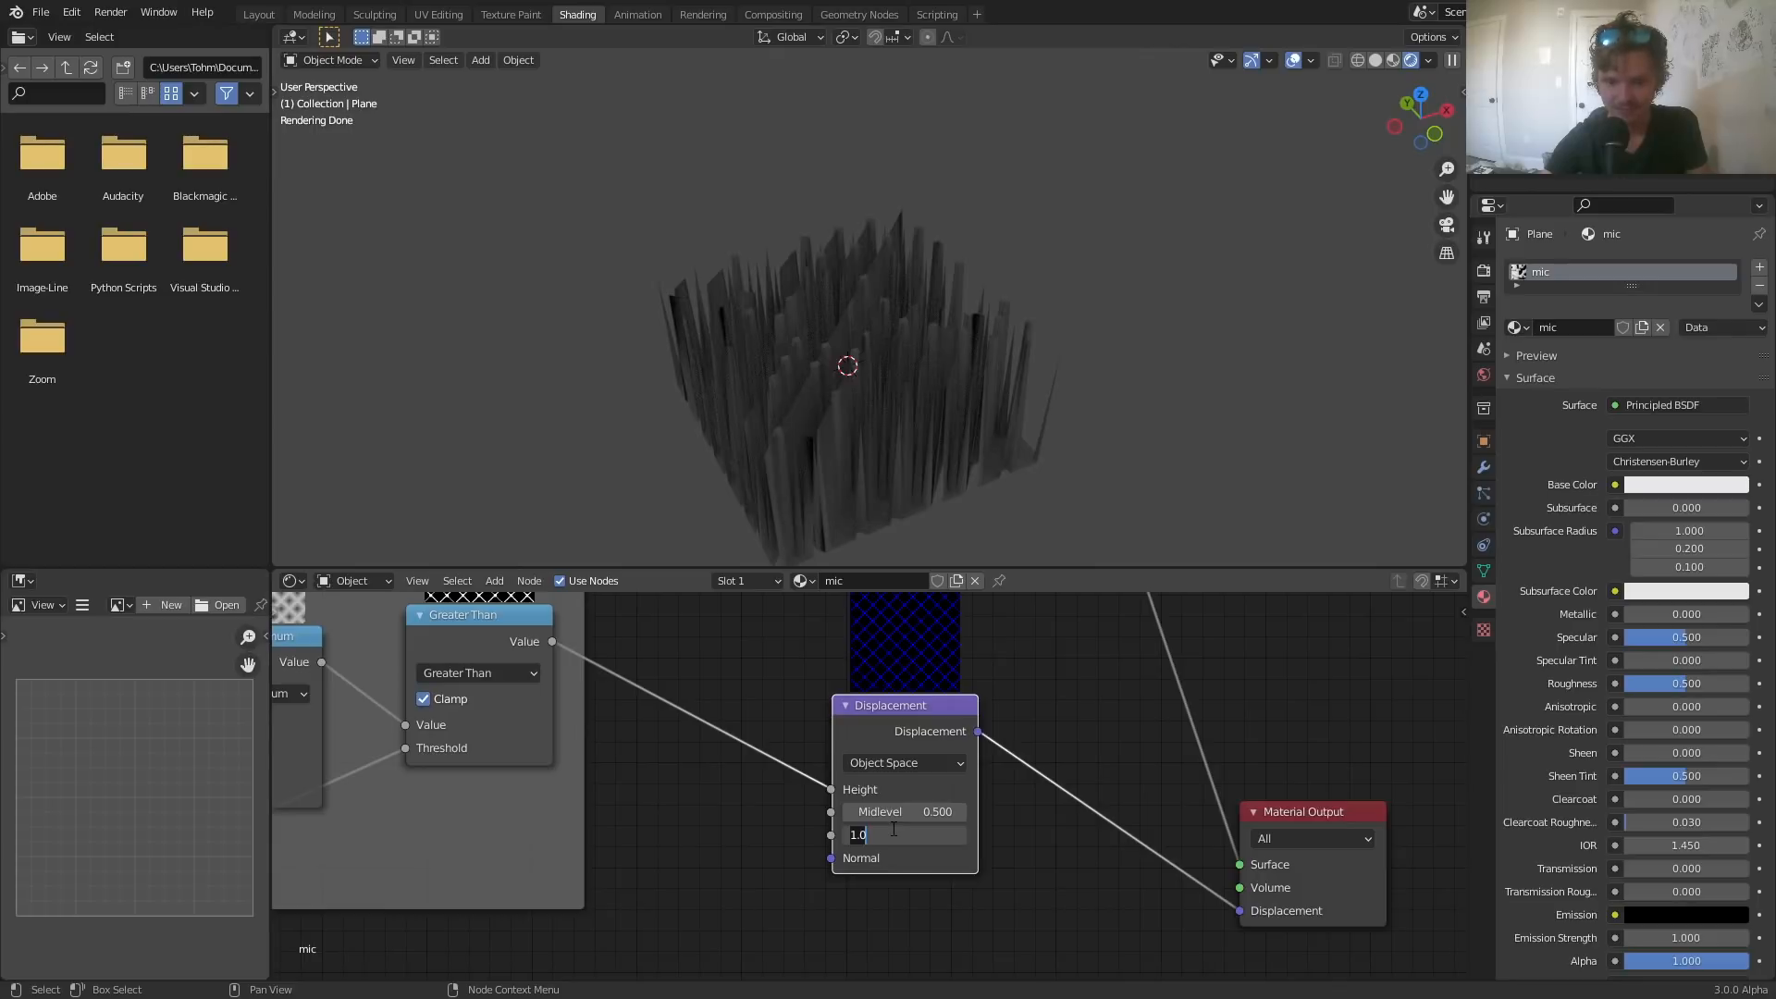
type("0.1")
key("Return")
scroll(761, 443, "up", 4)
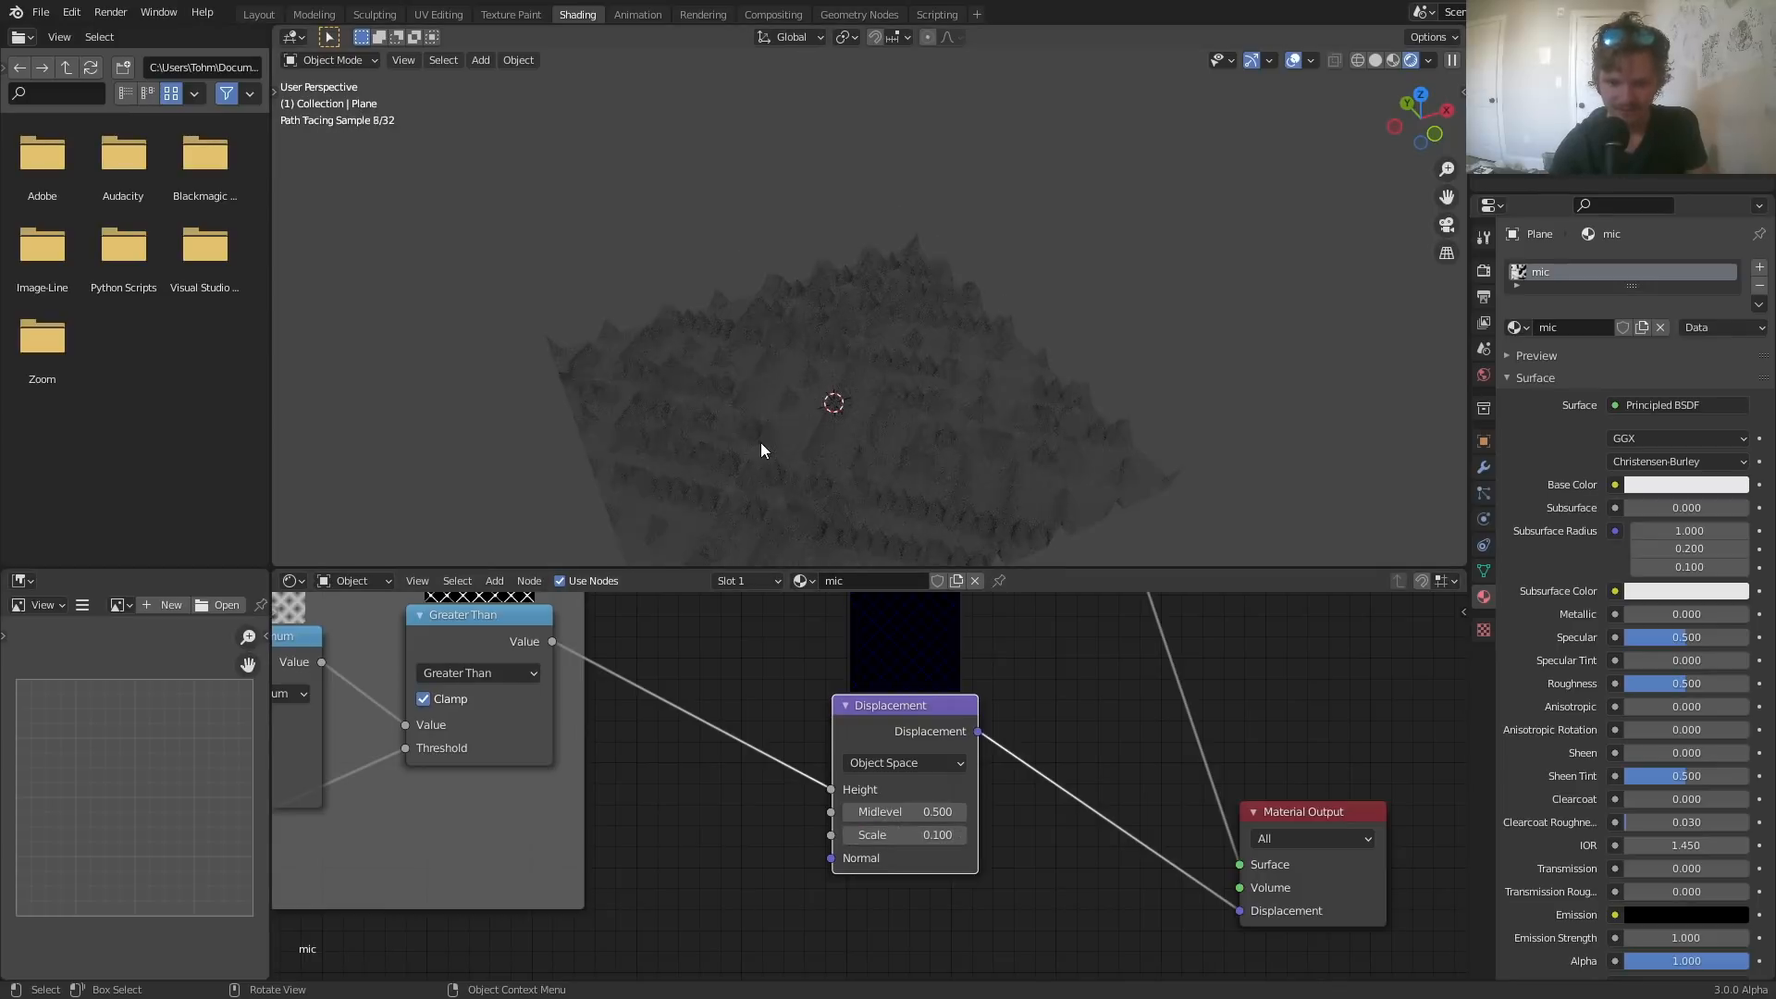
- Give the World background an Environment Texture and load leadenhall_market_2k.hdr from the HDRIs folder
left_click(851, 359)
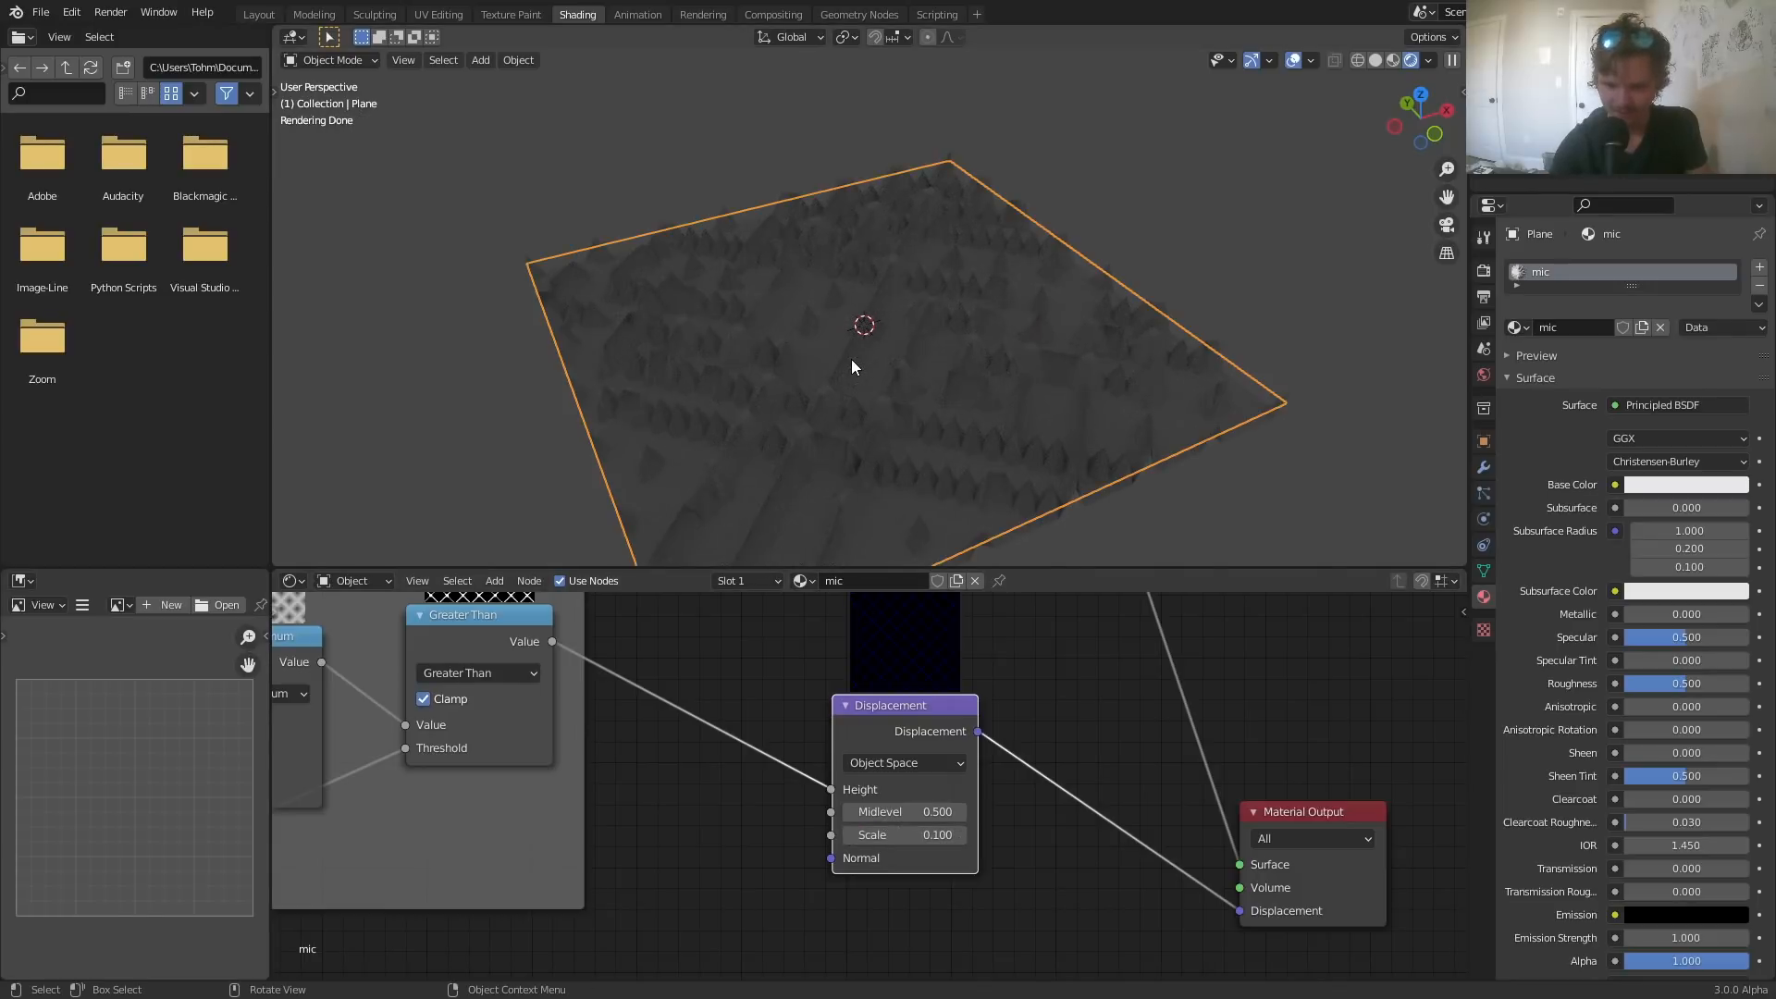
left_click(1484, 467)
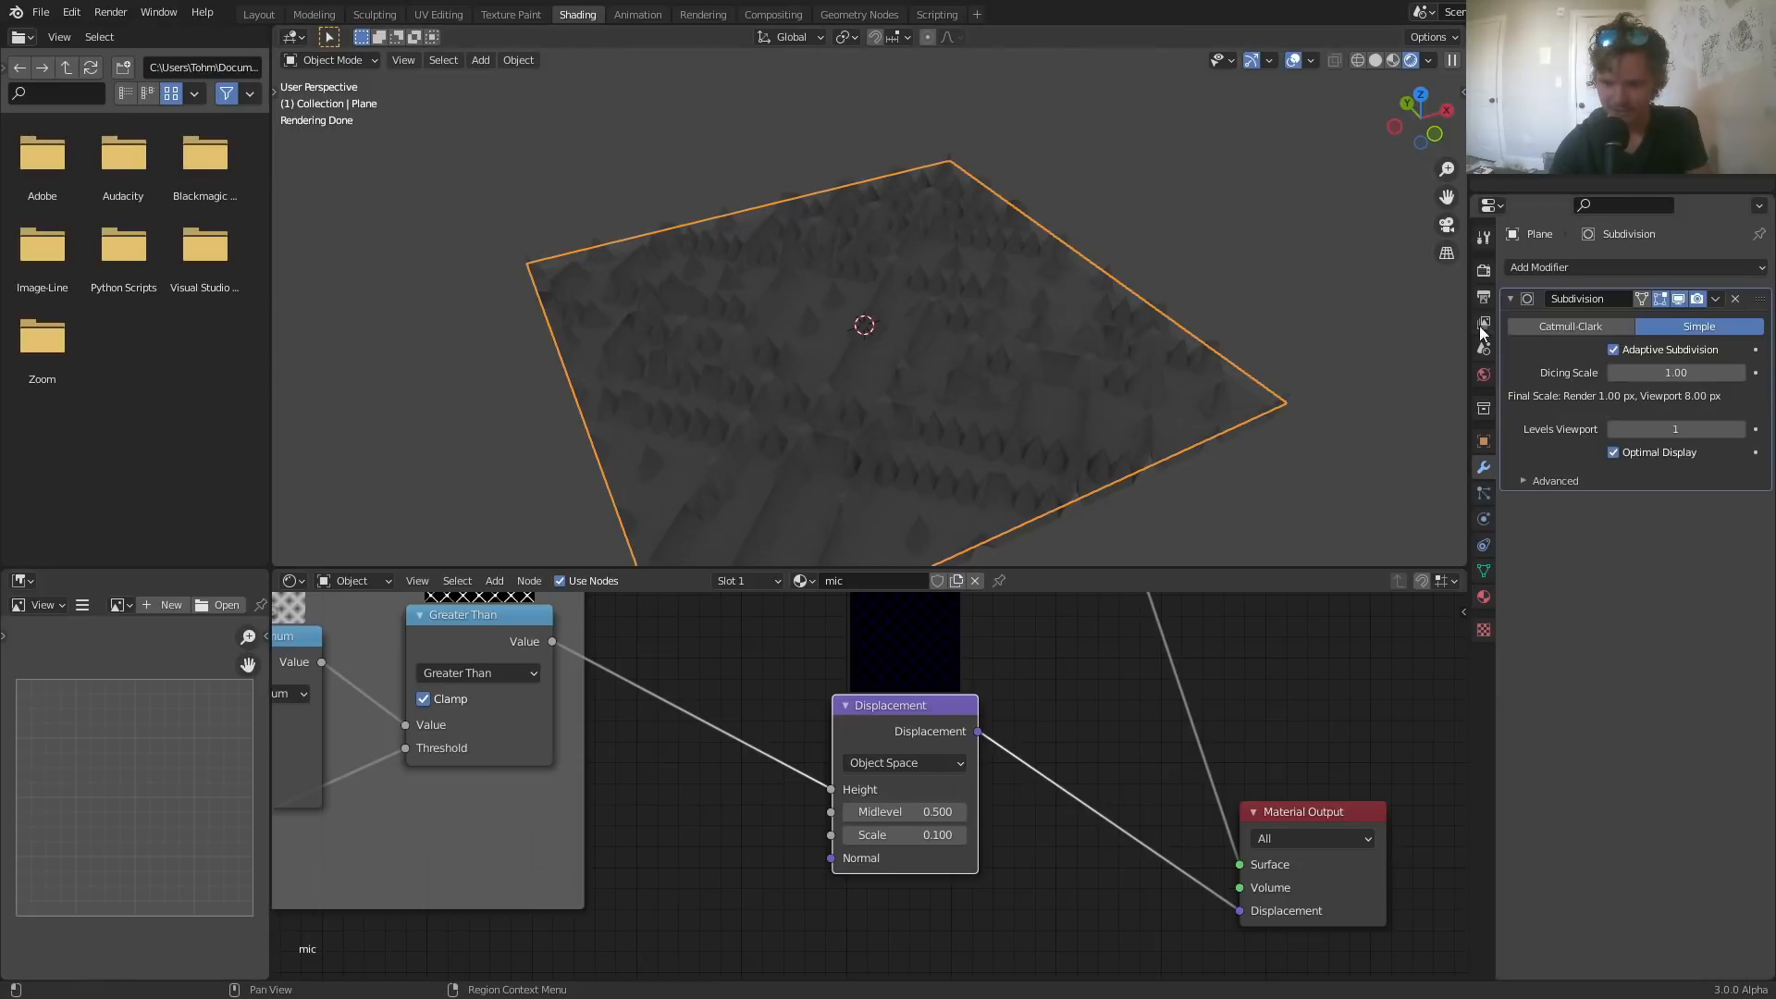
left_click(1484, 374)
left_click(1616, 378)
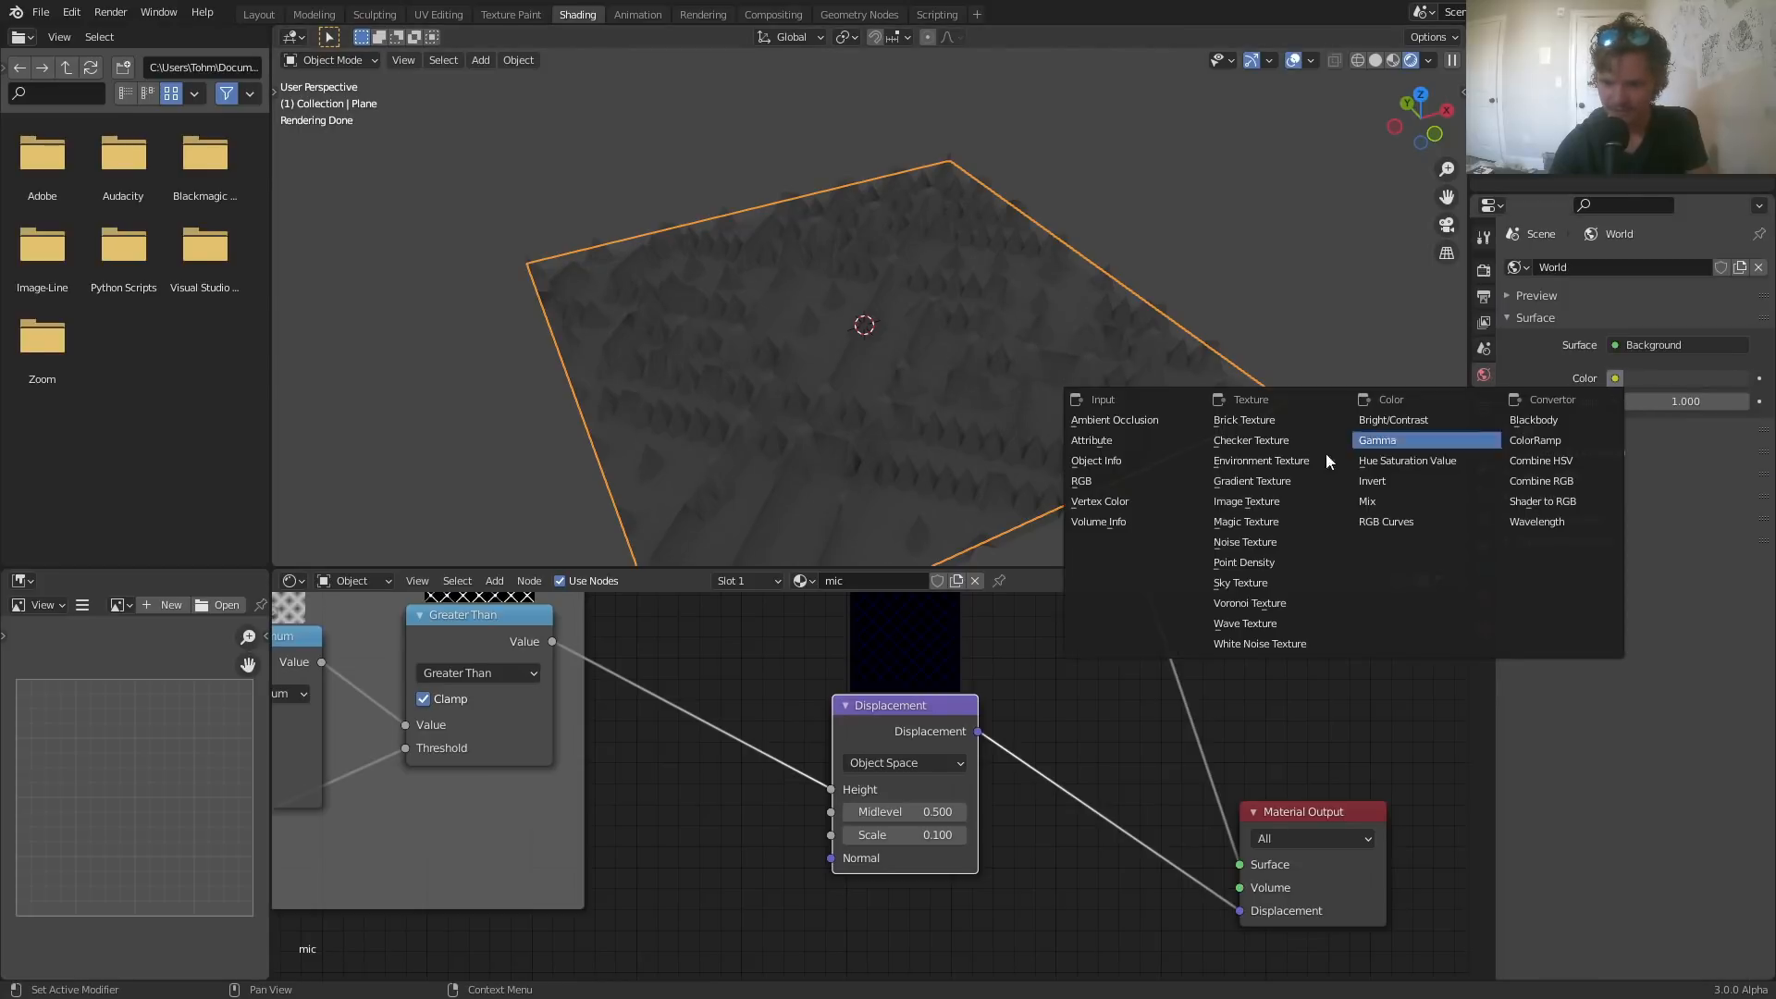
left_click(1268, 459)
left_click(1712, 402)
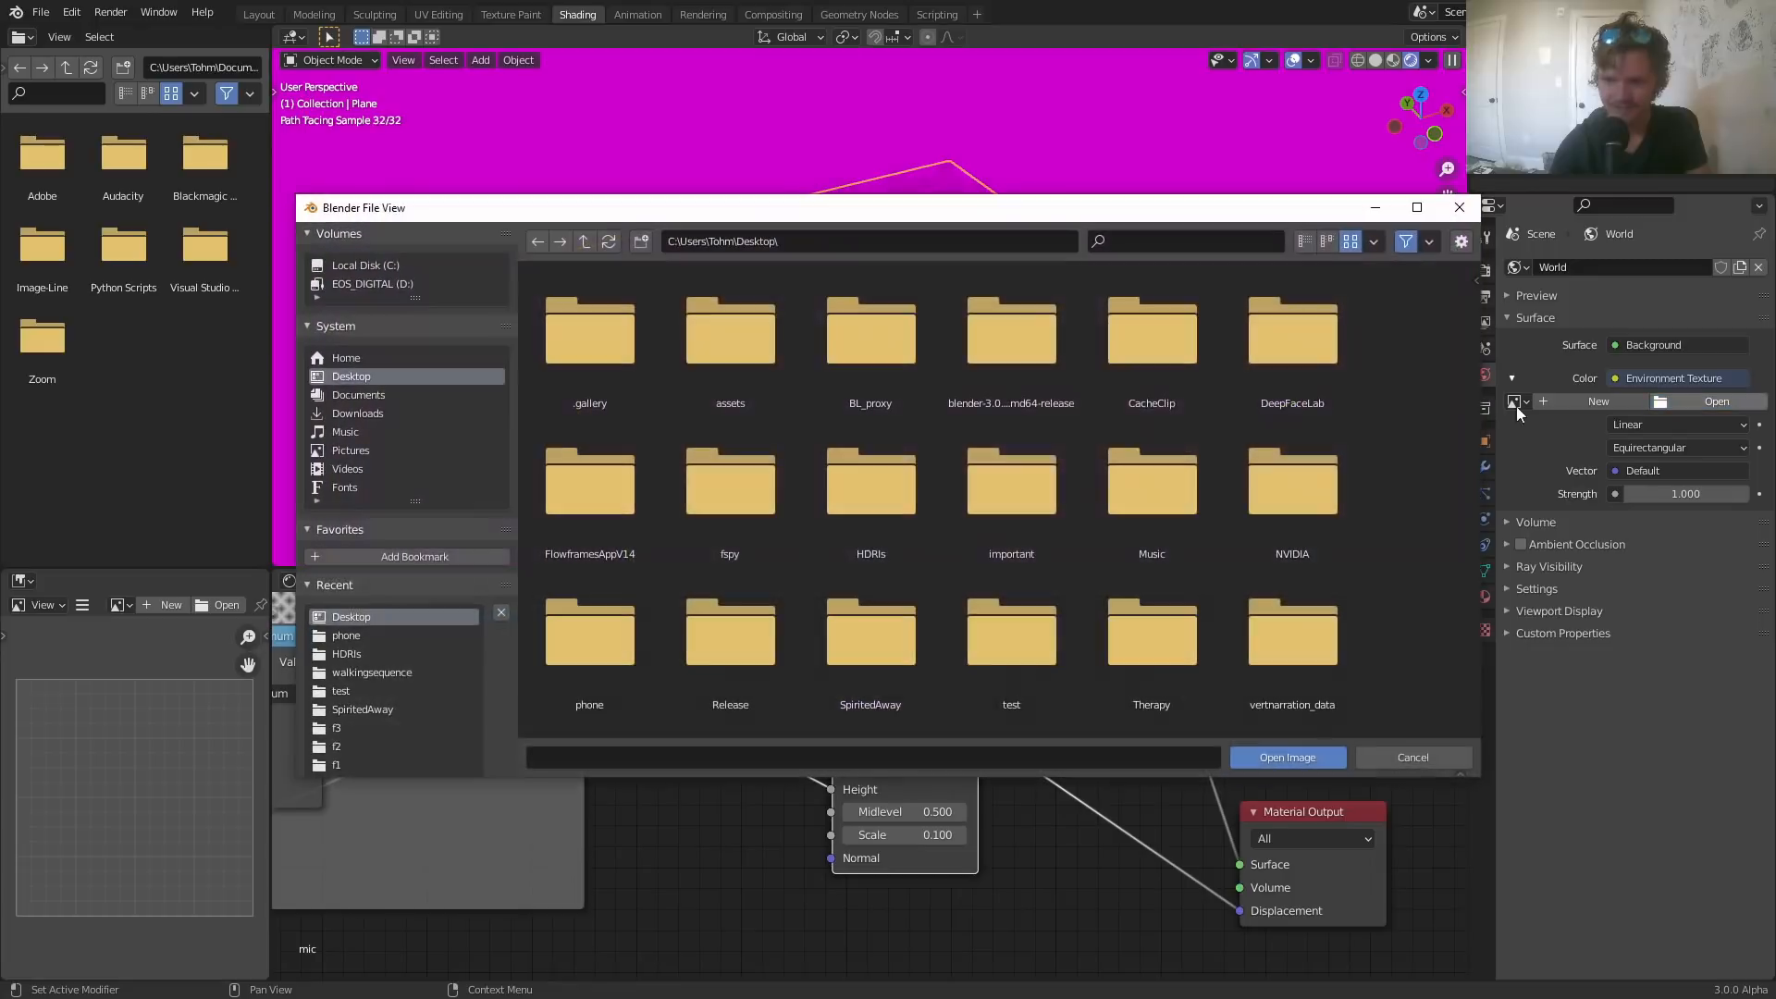
left_click(344, 654)
left_click(585, 480)
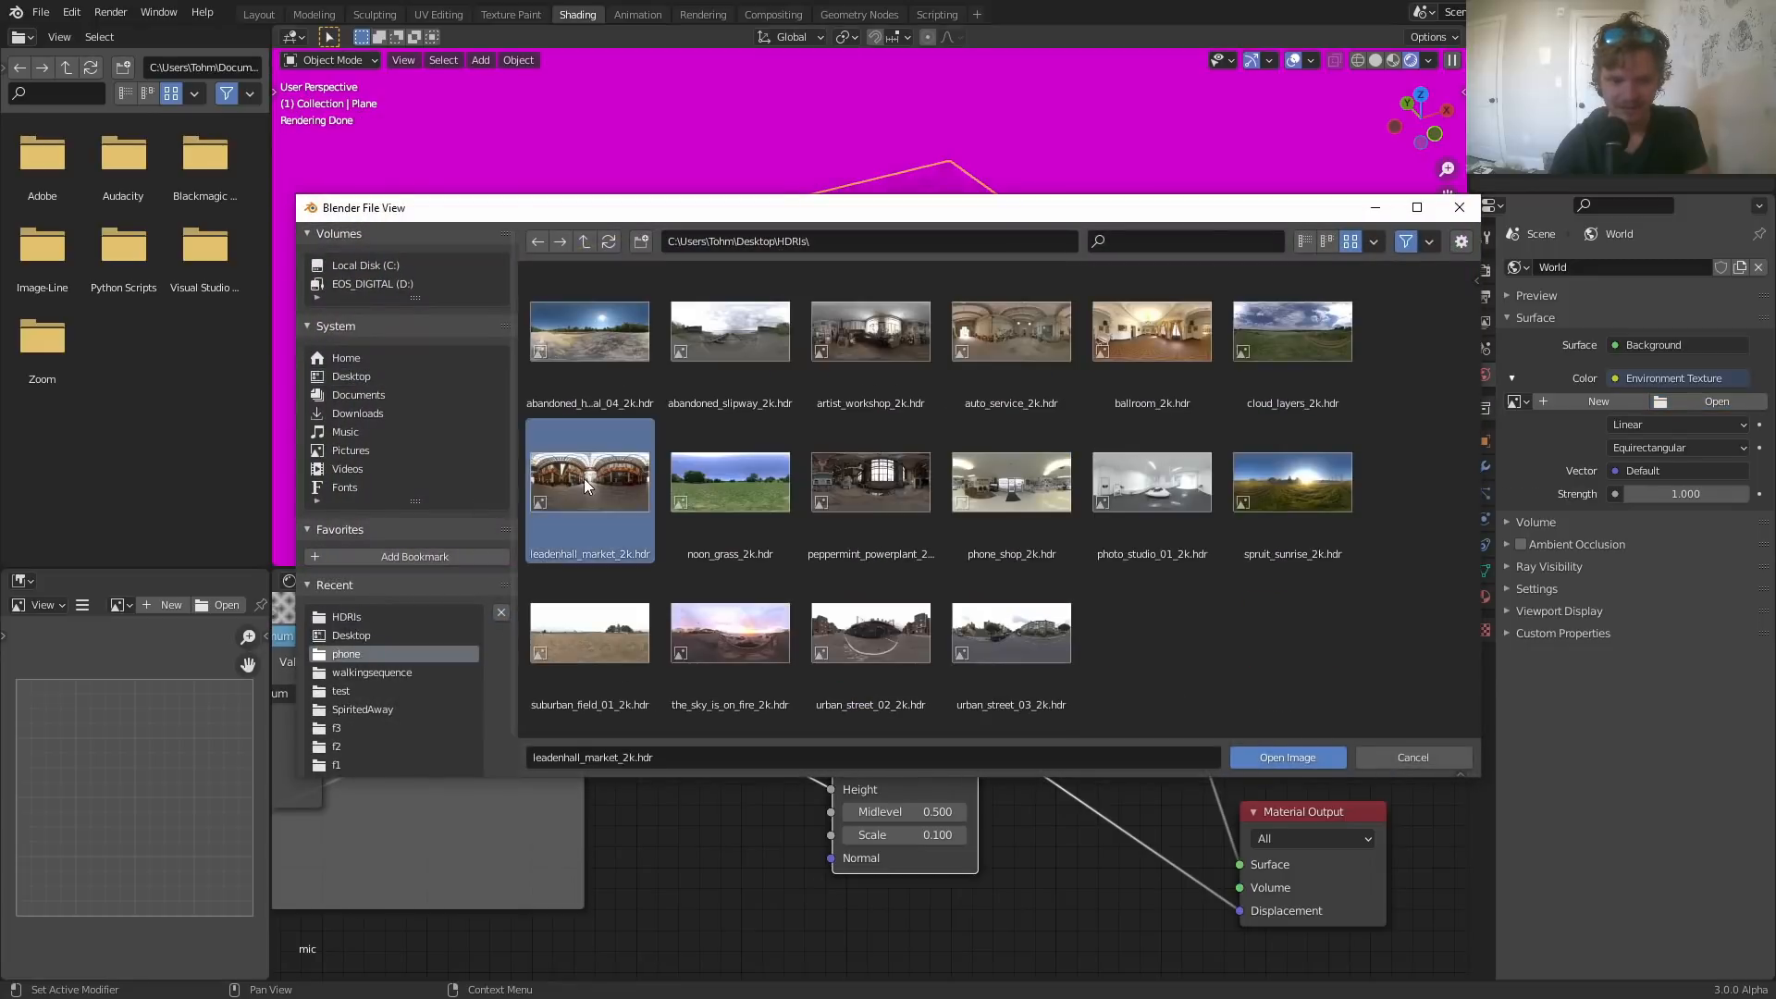
double_click(585, 479)
- Make the film background transparent in the render settings
left_click(1485, 271)
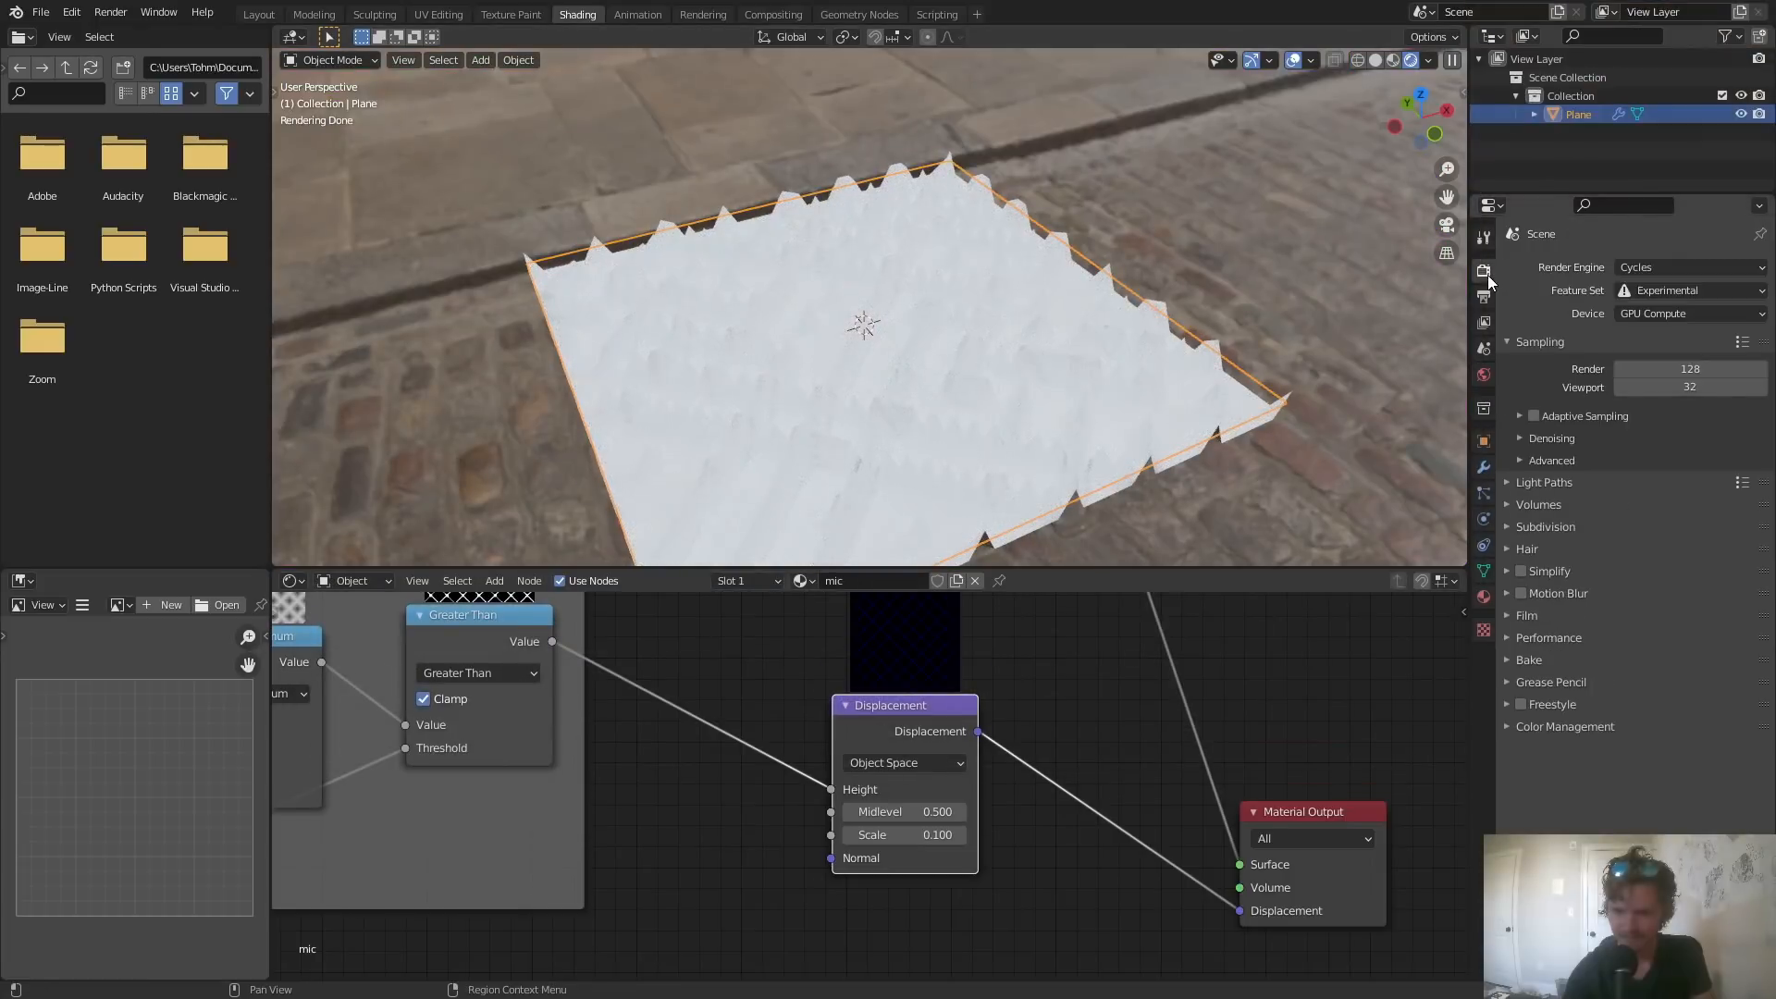
left_click(1537, 620)
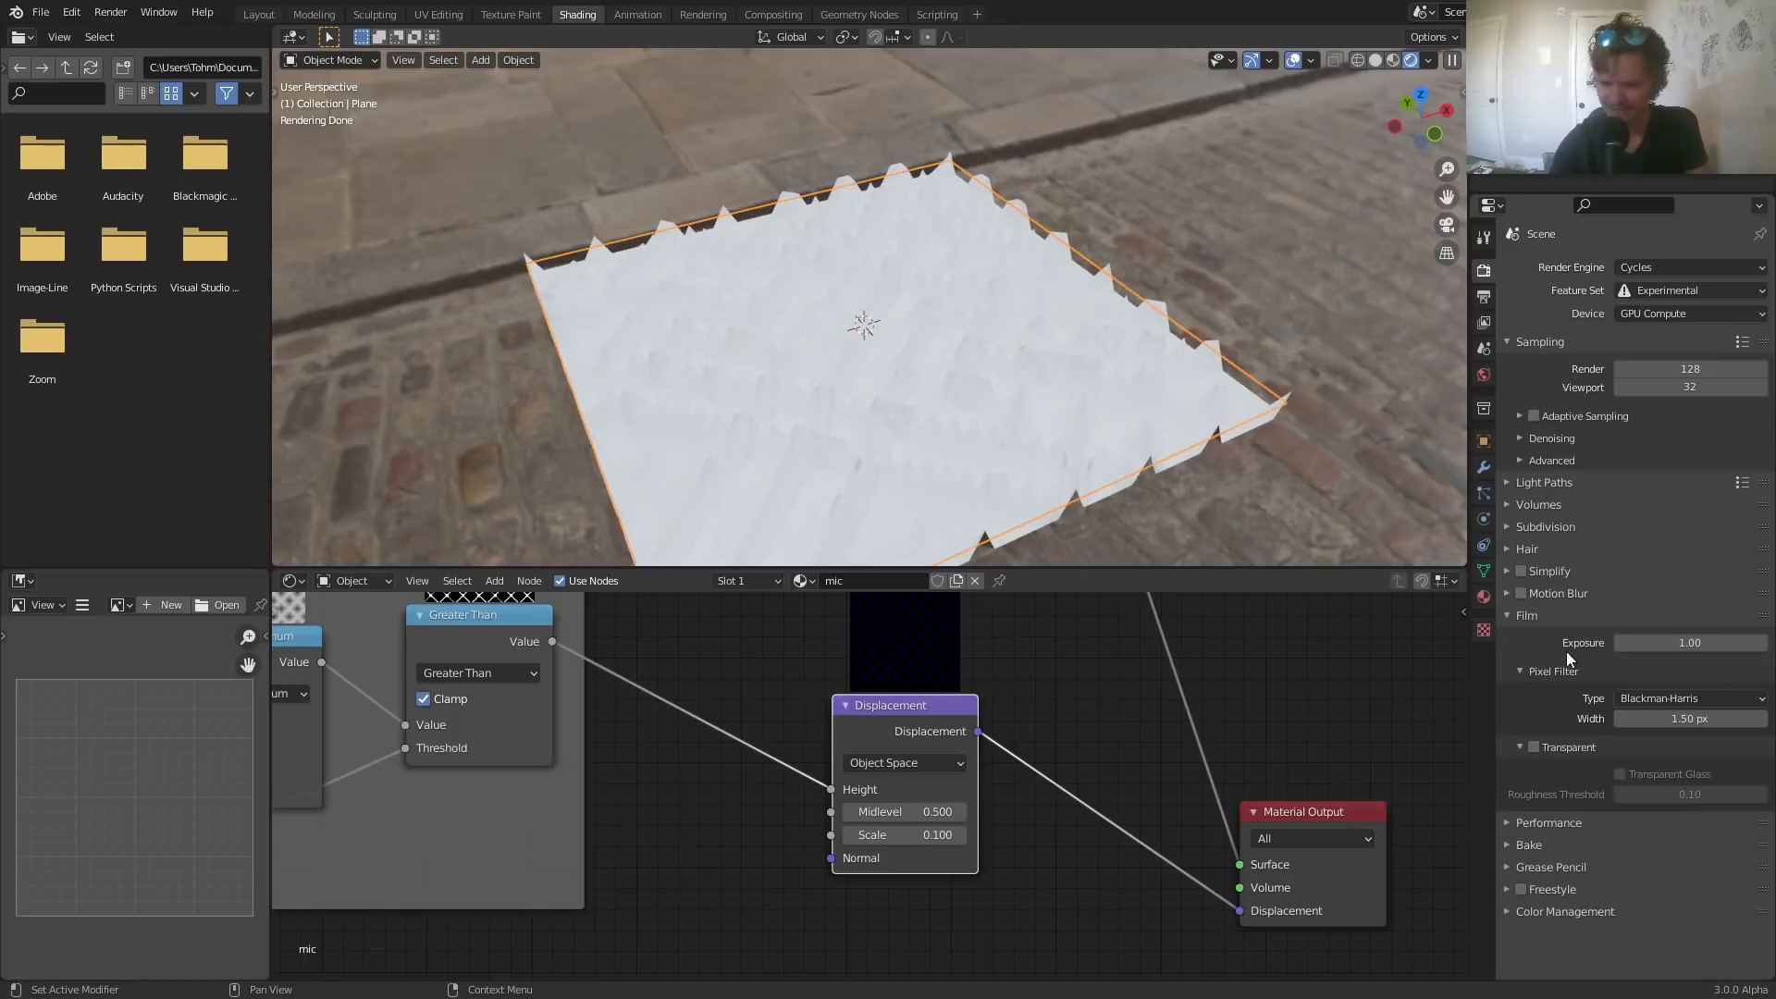
left_click(1536, 747)
left_click(1536, 616)
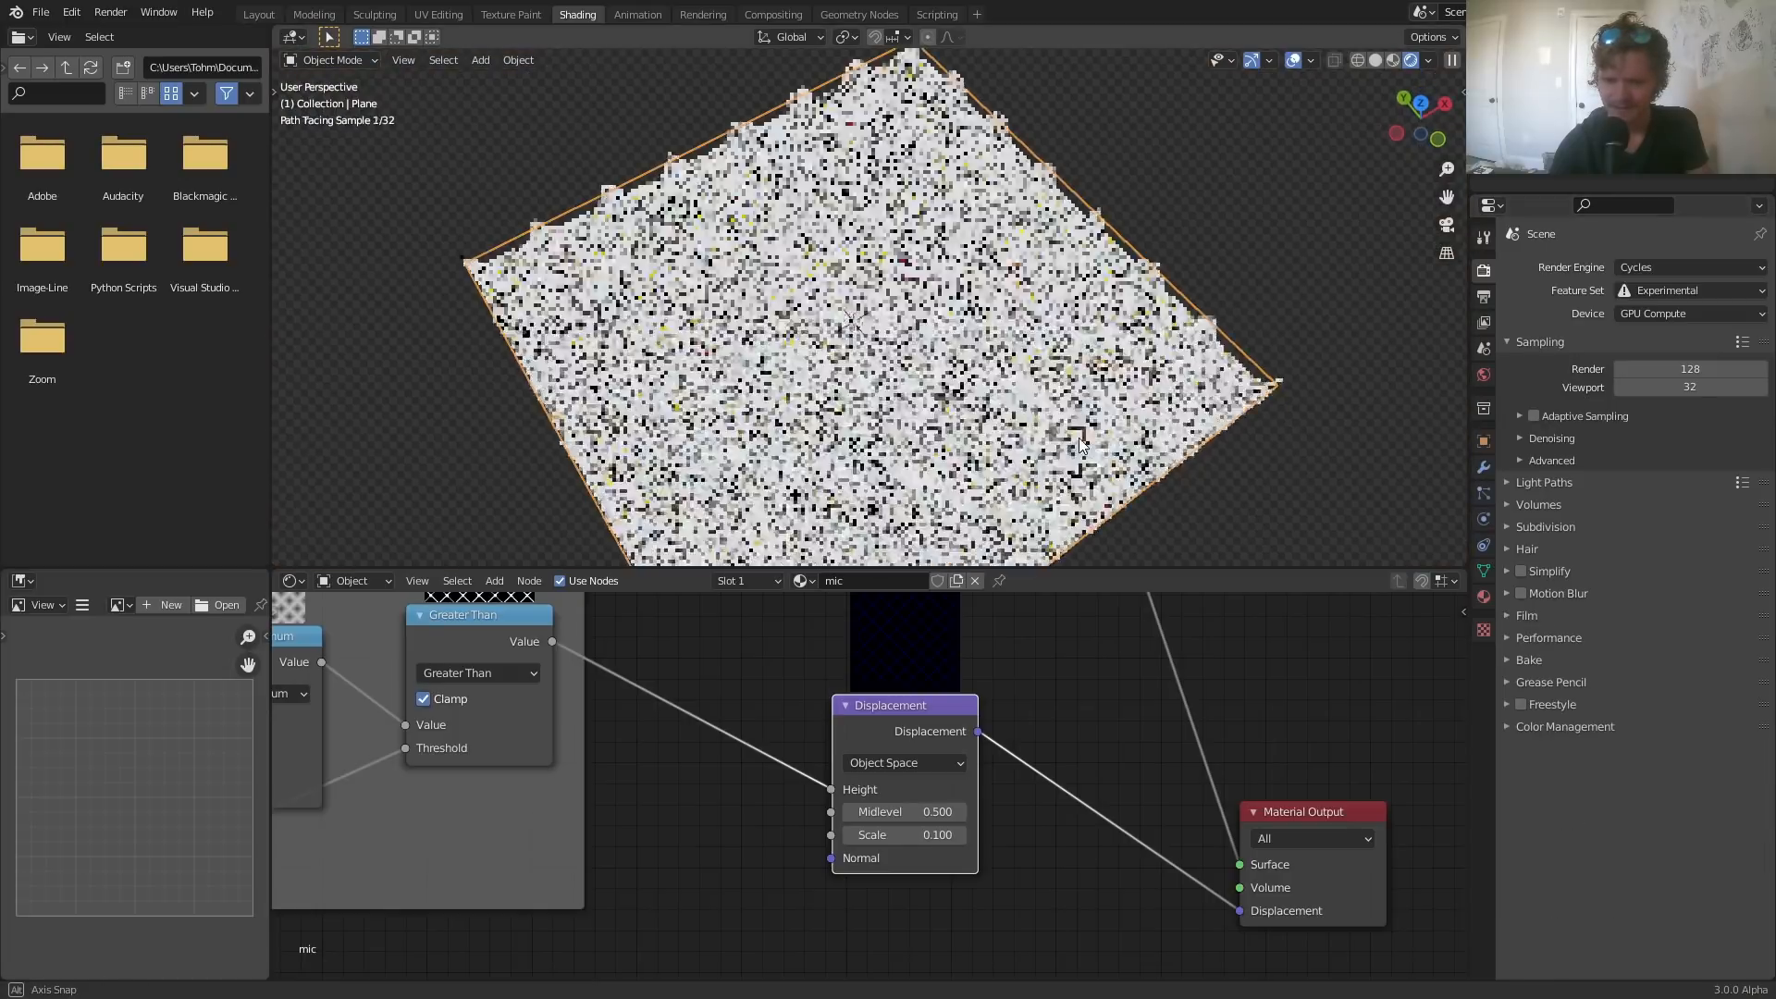
middle_click_drag(1079, 437, 1070, 371)
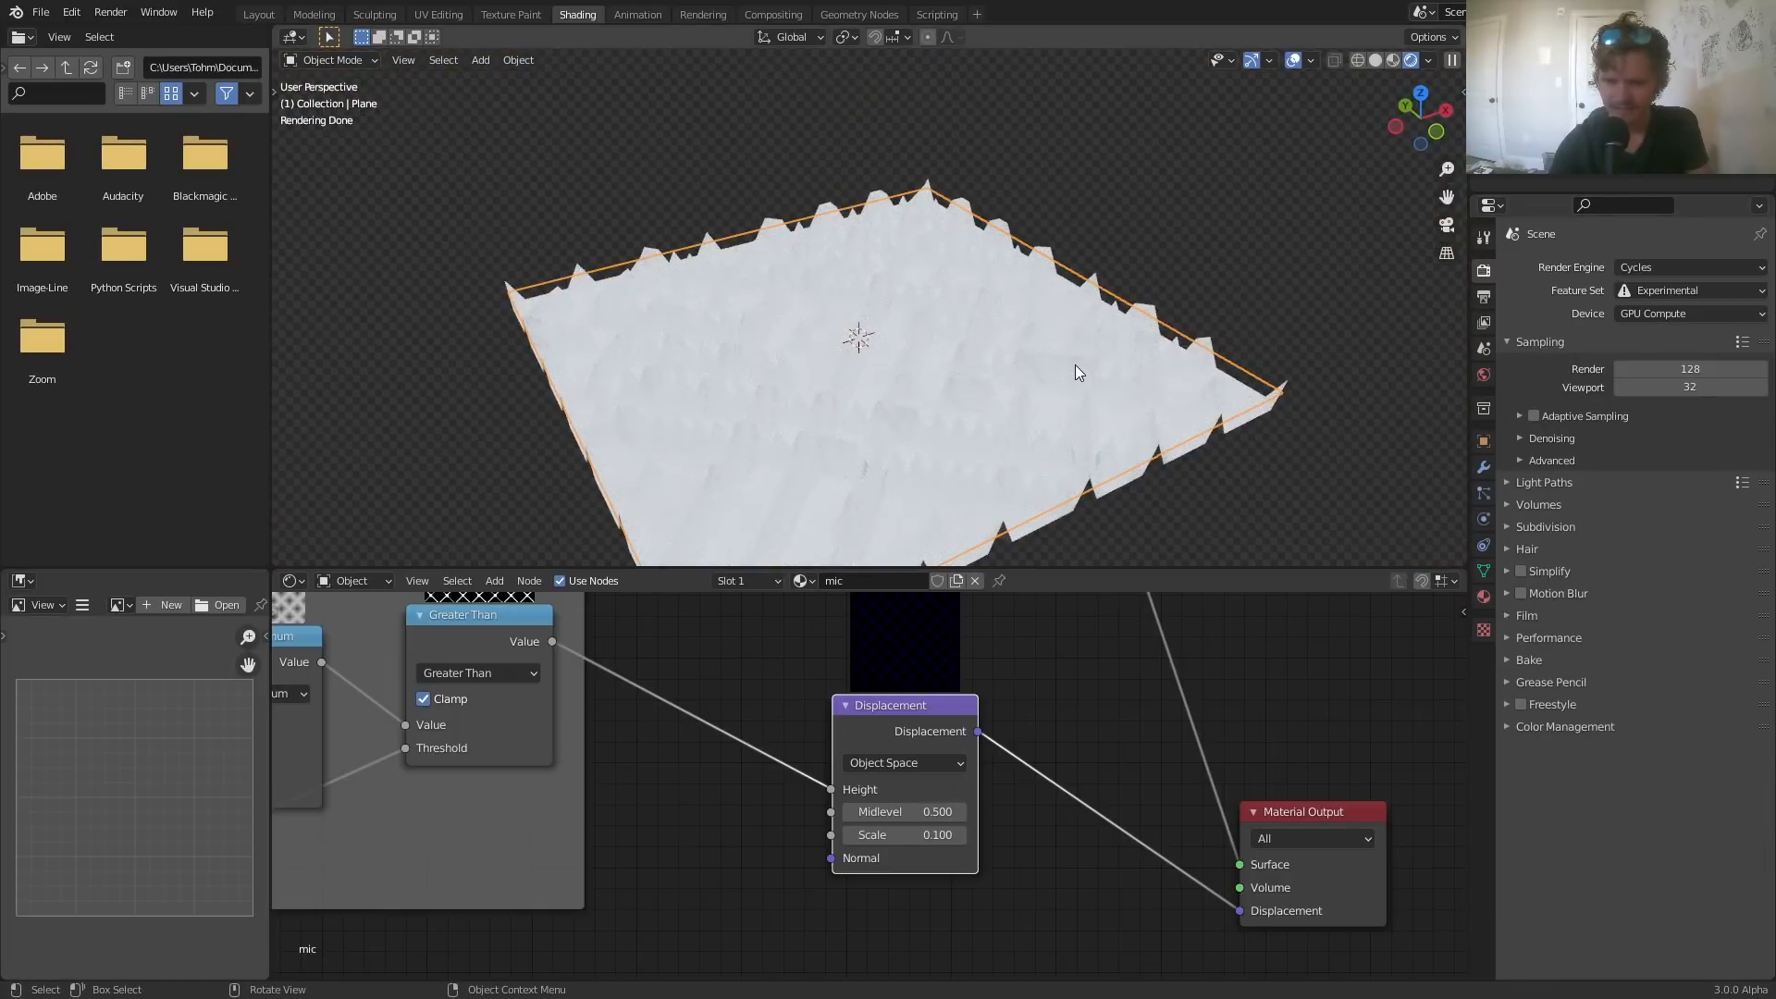
- Set the Dicing Scale of the plane's Subdivision modifier to 0.5 and inspect the mesh detail
left_click(1483, 460)
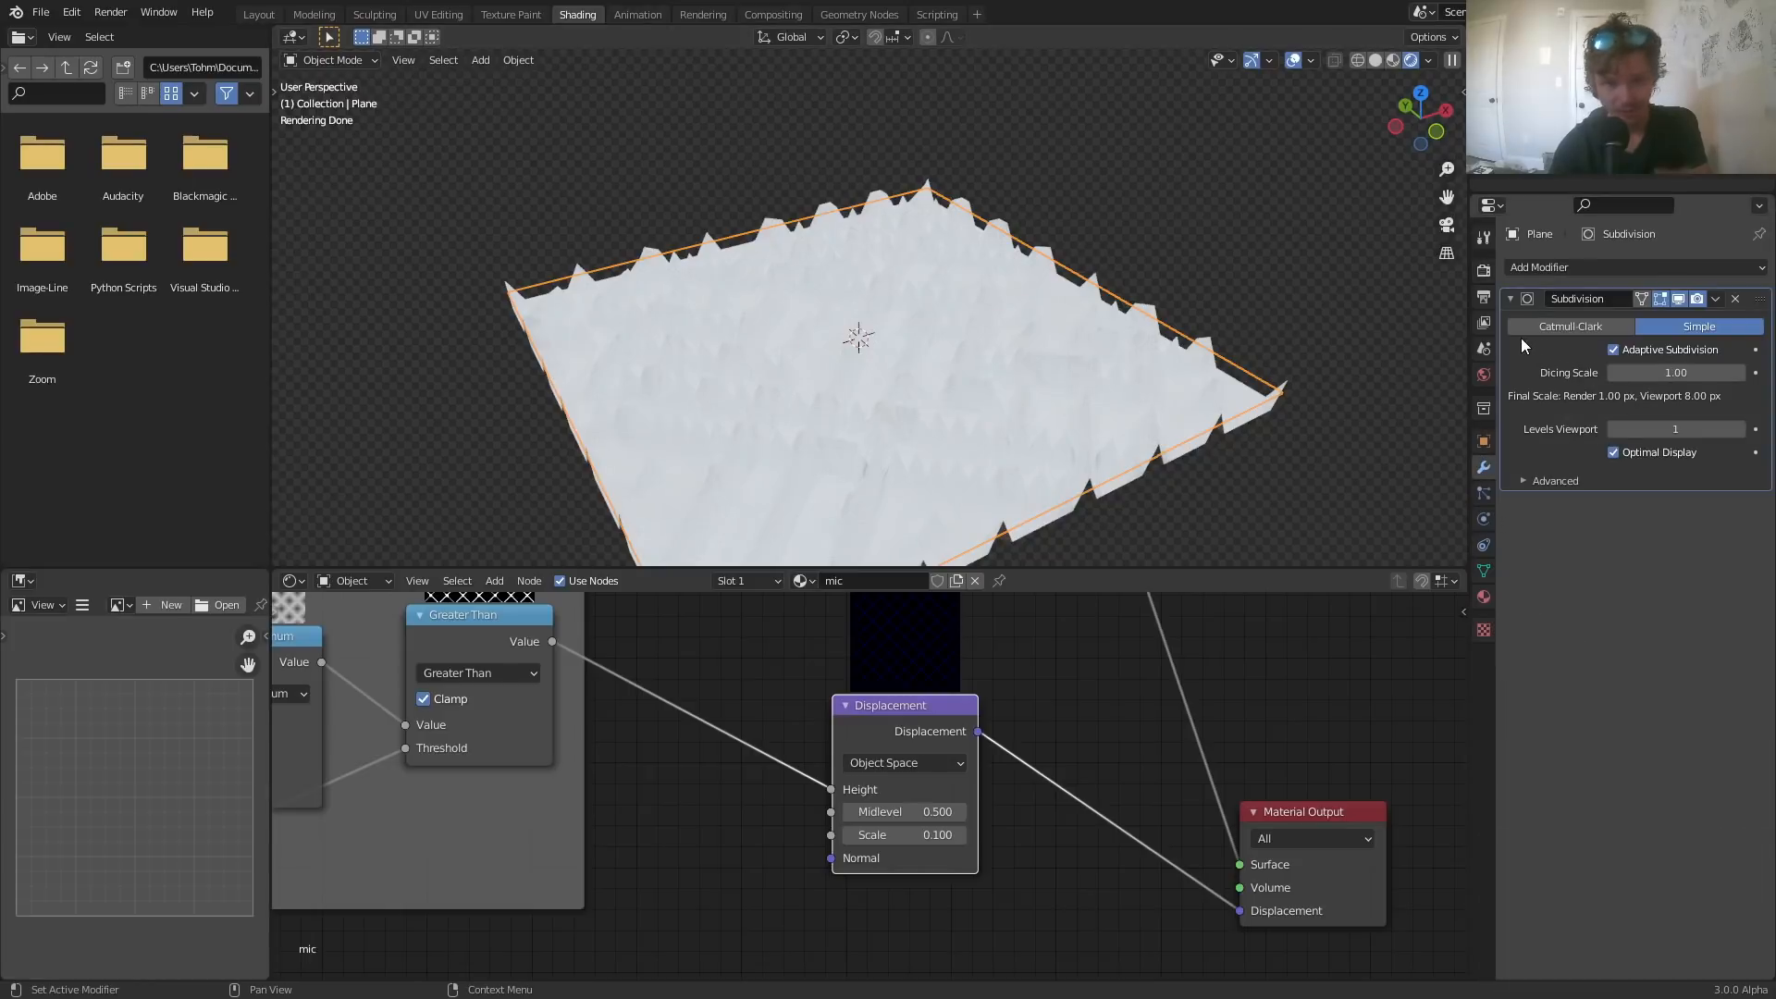
left_click(1670, 373)
type("1.0")
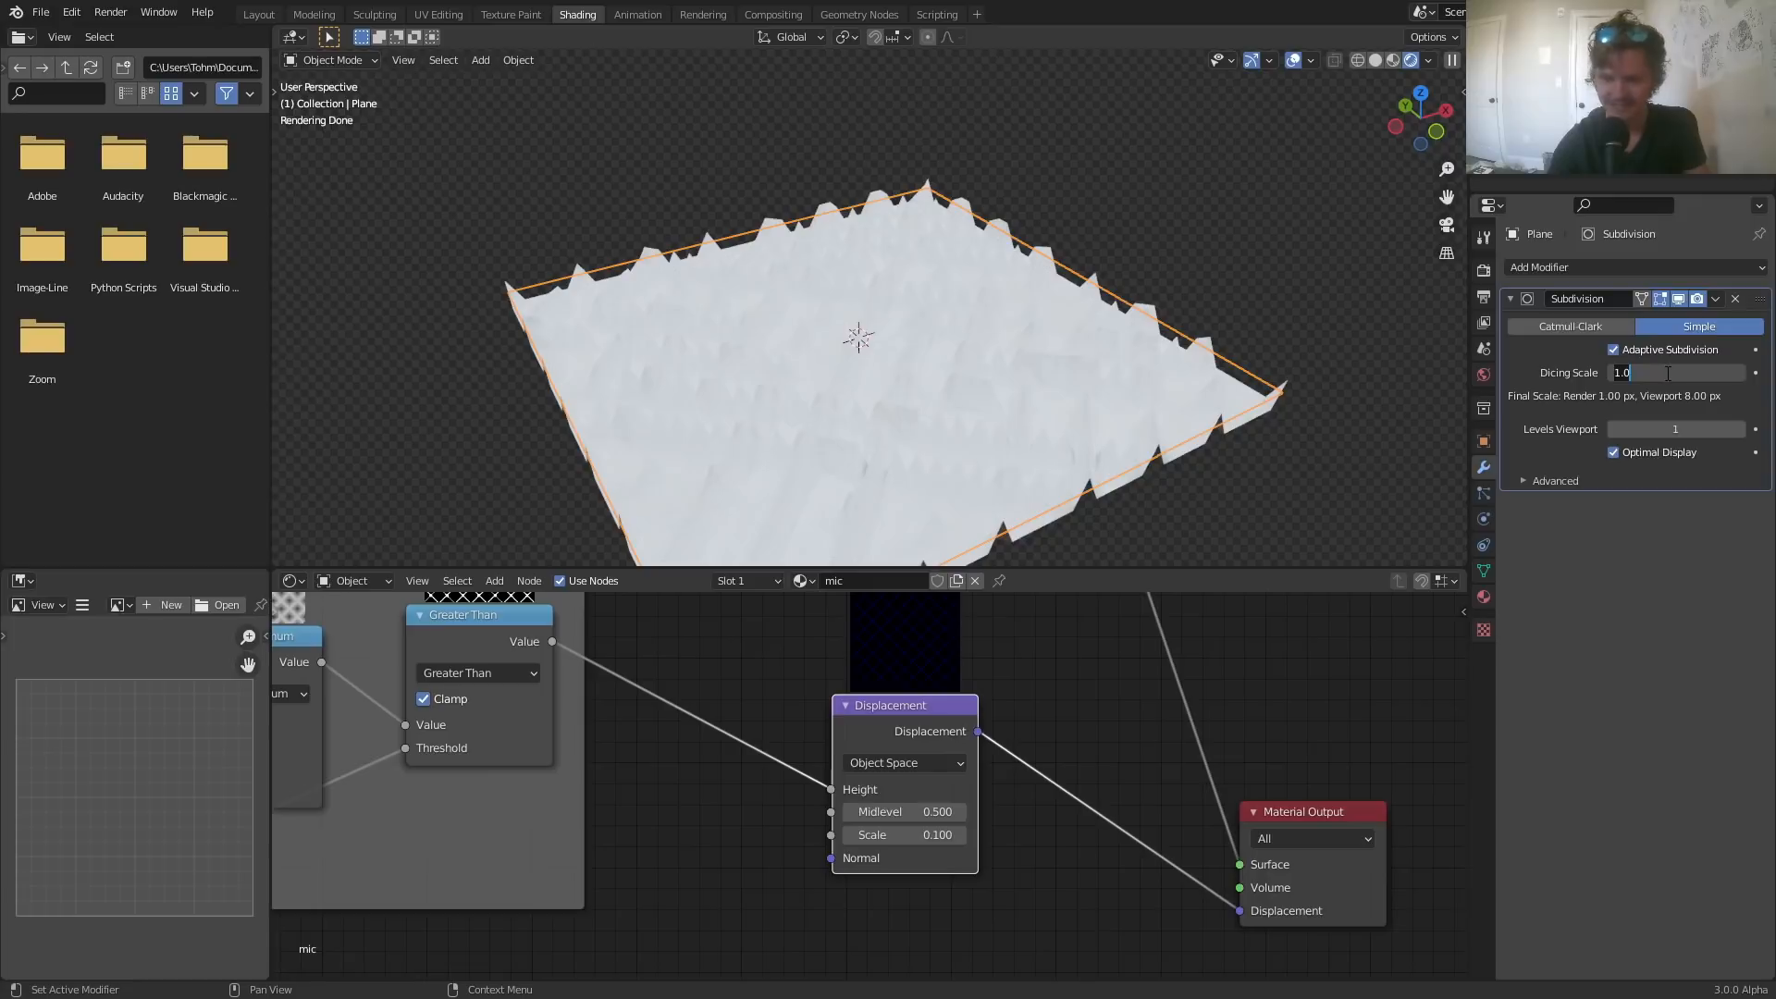
type("0.5")
key("Return")
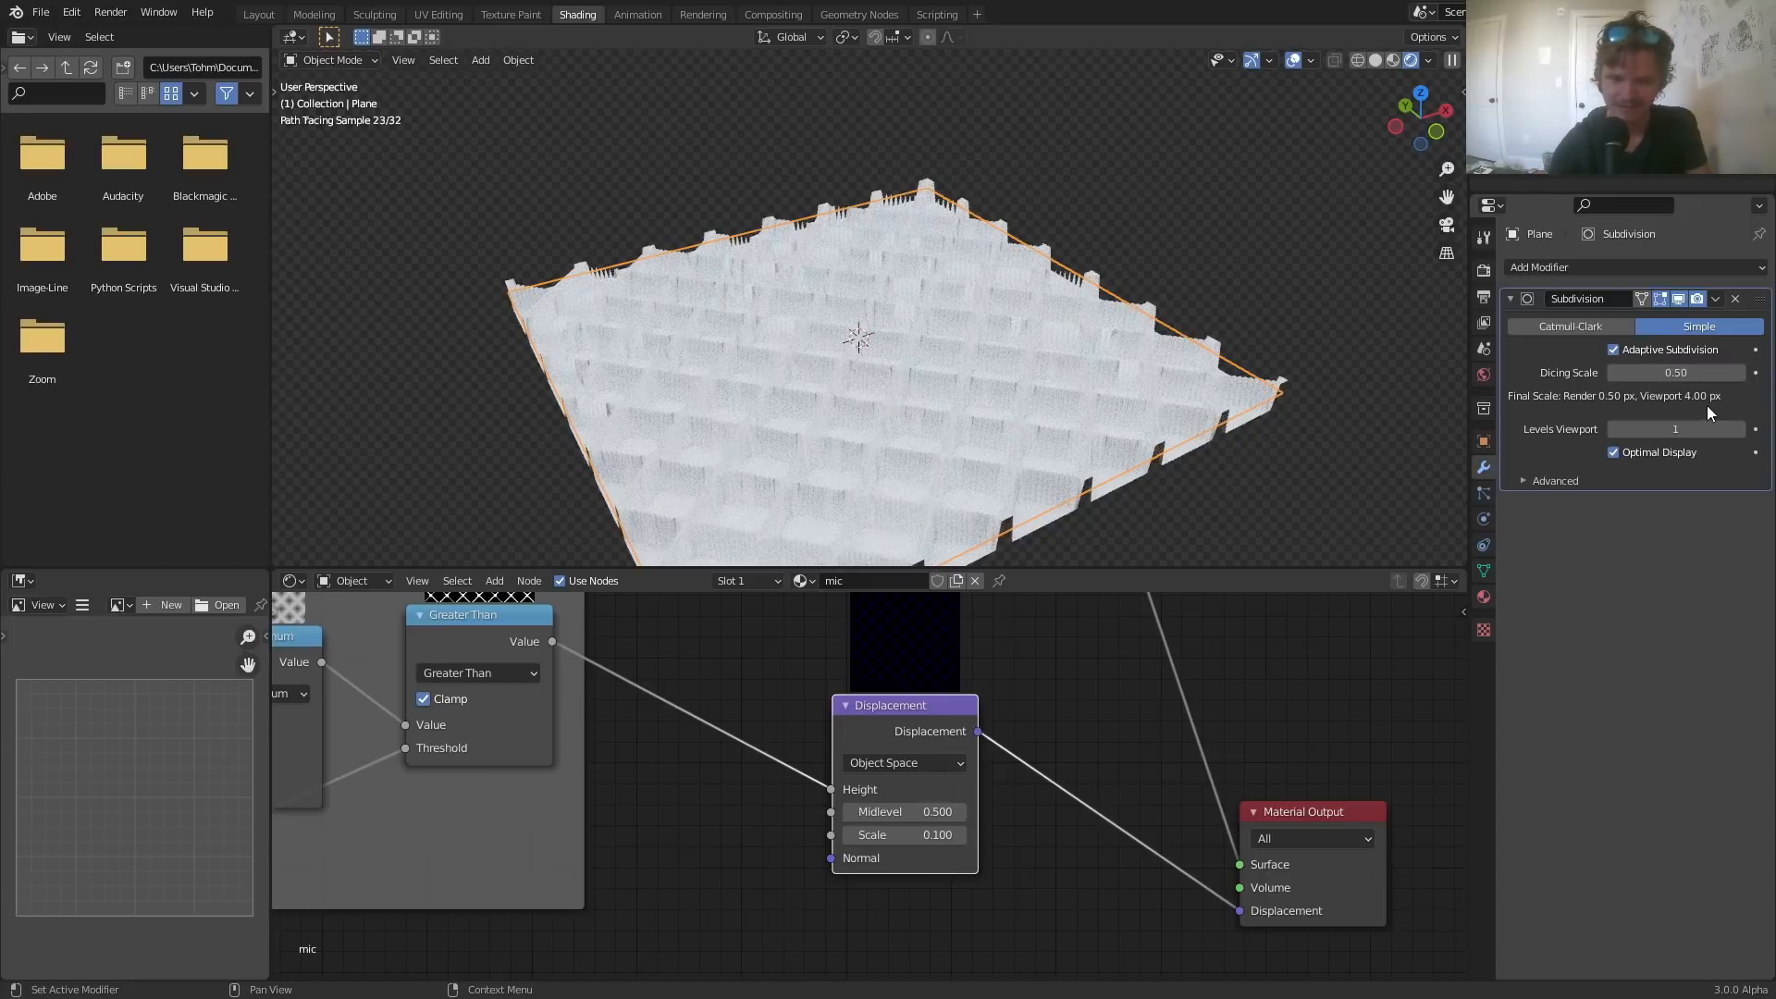
middle_click_drag(1018, 407, 1012, 451)
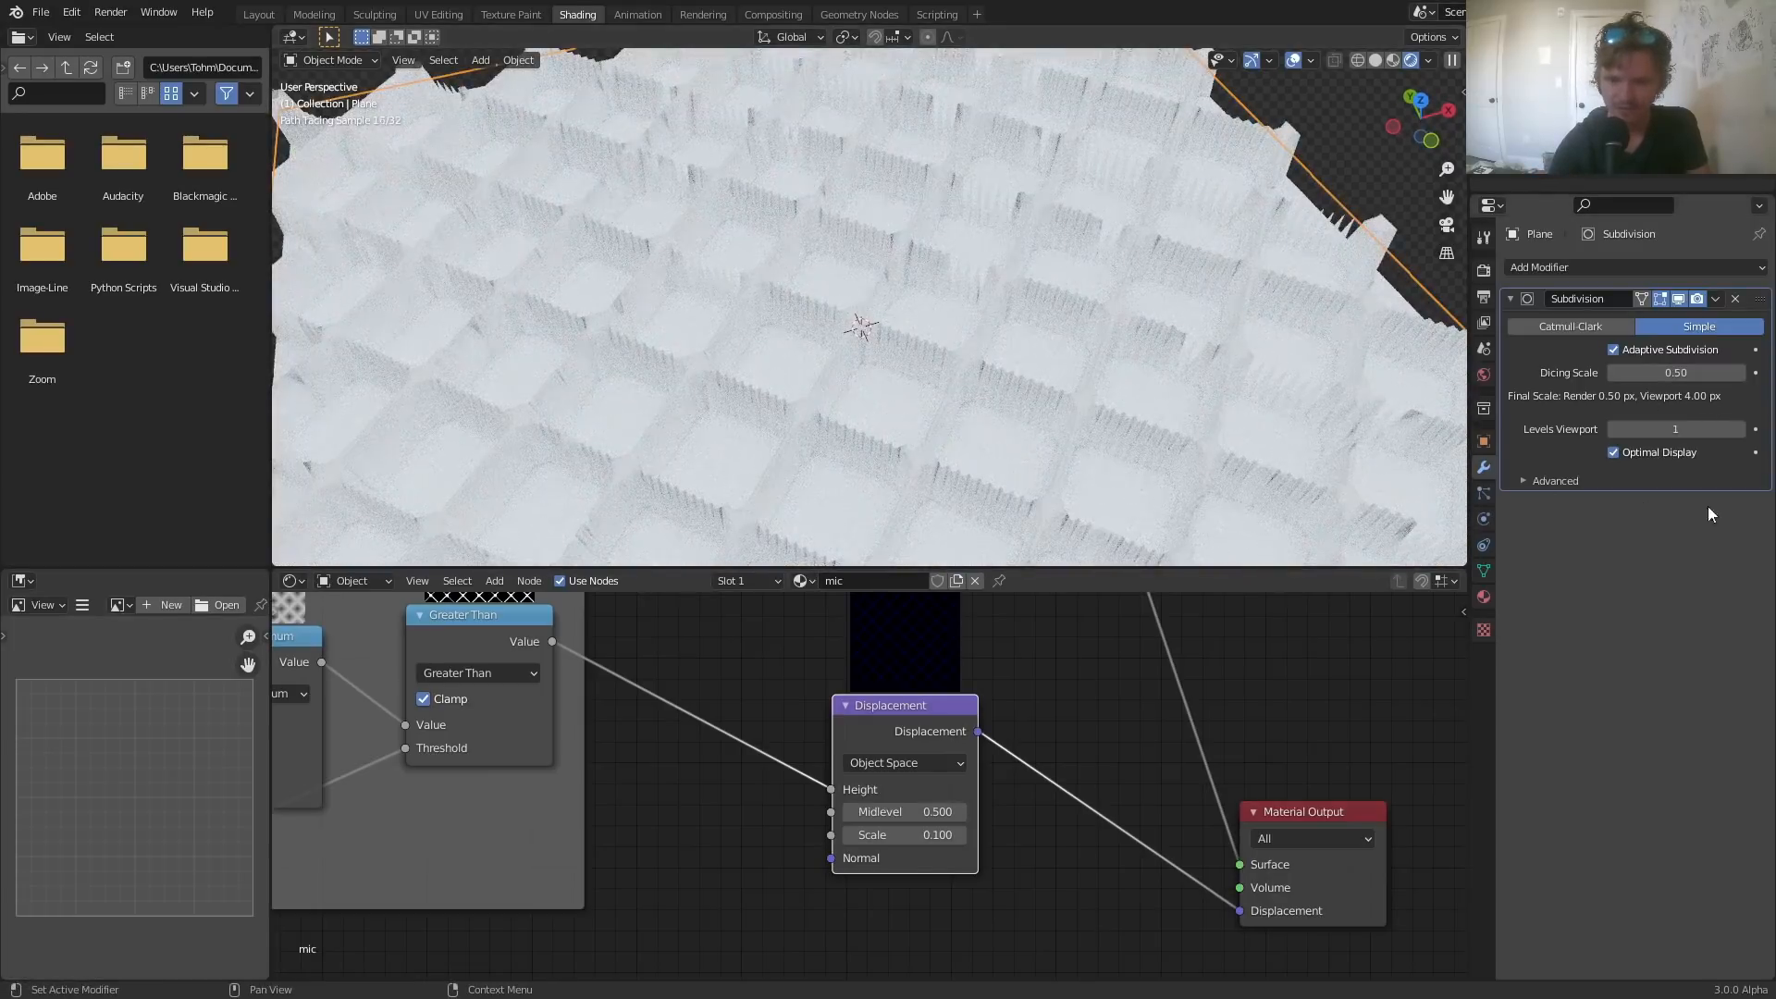
- Refine the adaptive subdivision with a Dicing Scale of 0.25 and inspect the grid walls up close
left_click(1677, 371)
type(".25")
key("Return")
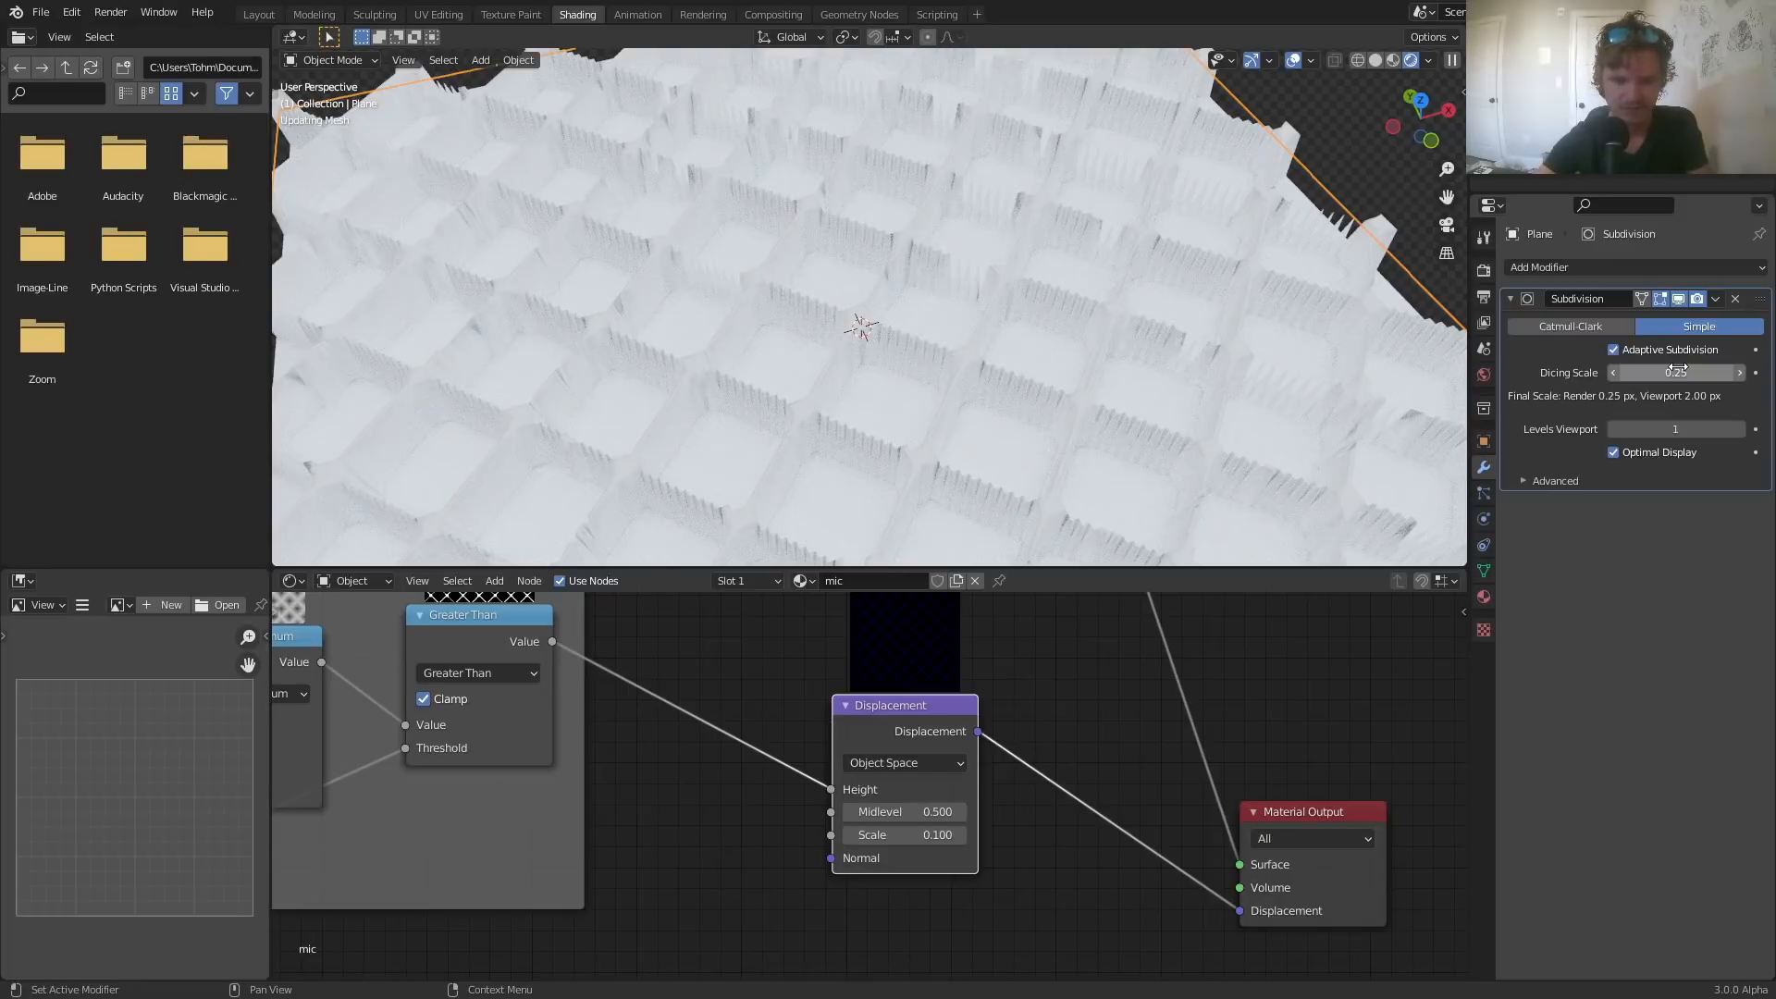
middle_click_drag(837, 240, 824, 291)
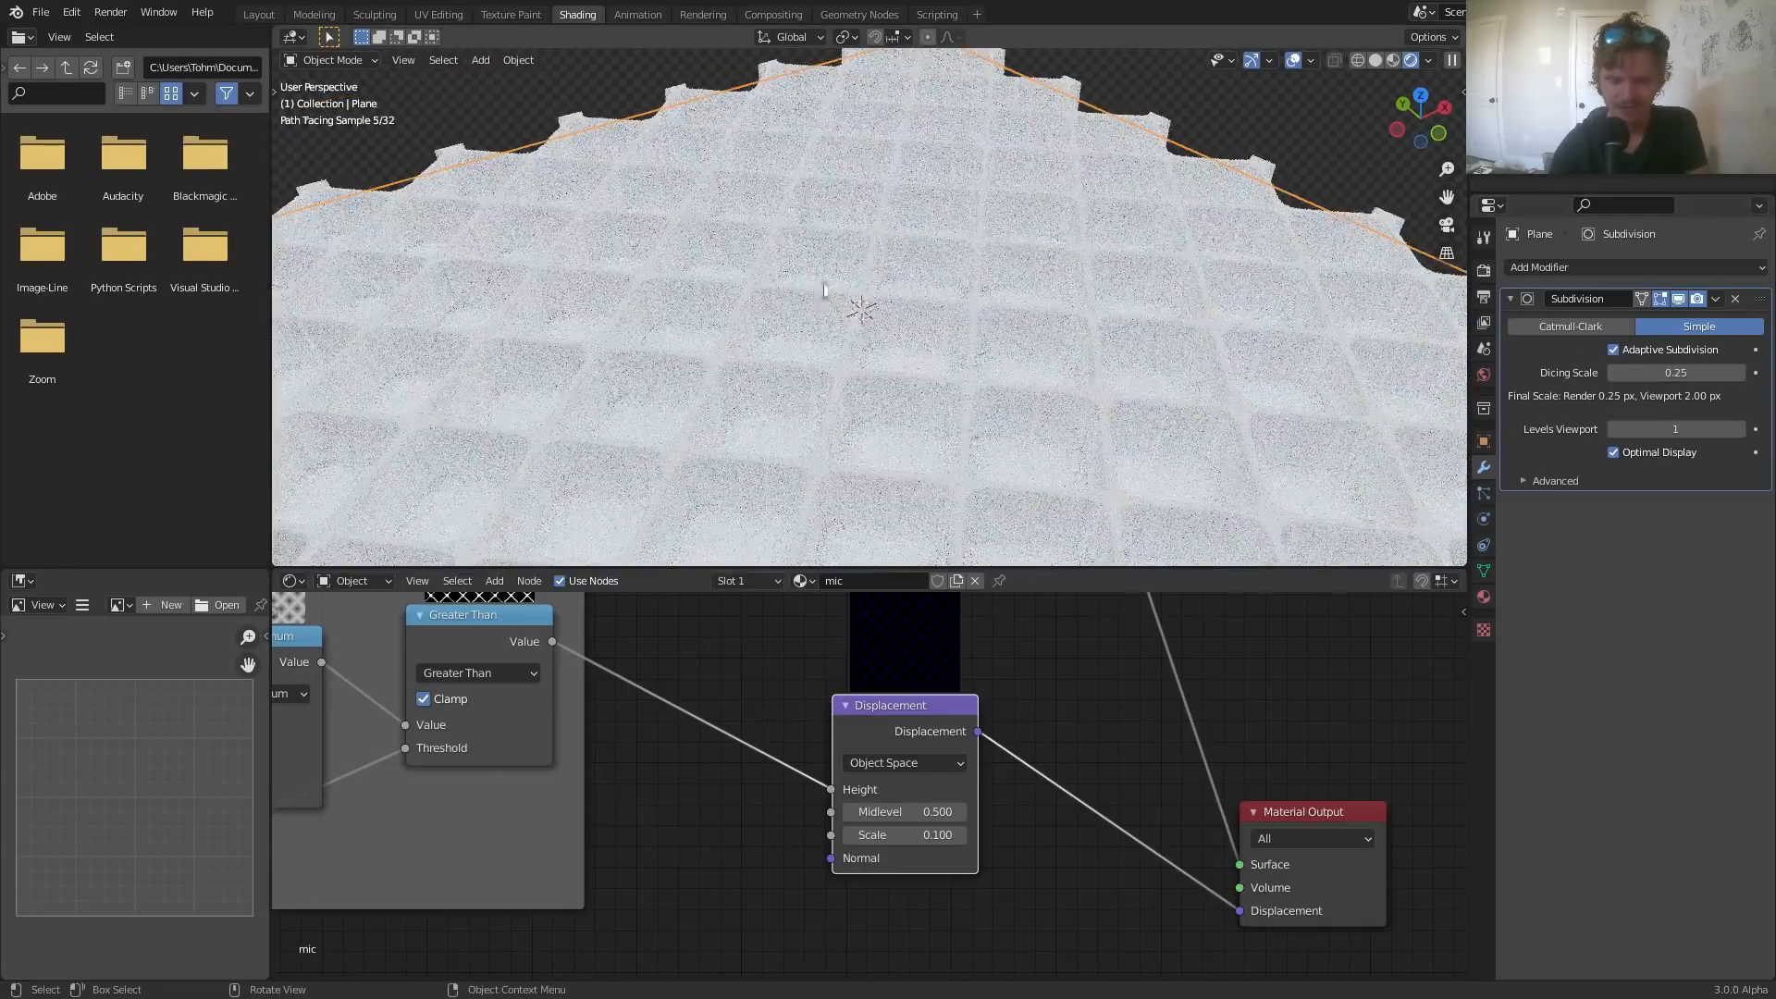
- Replace the World's environment image with peppermint_powerplant_2k.hdr
left_click(1484, 375)
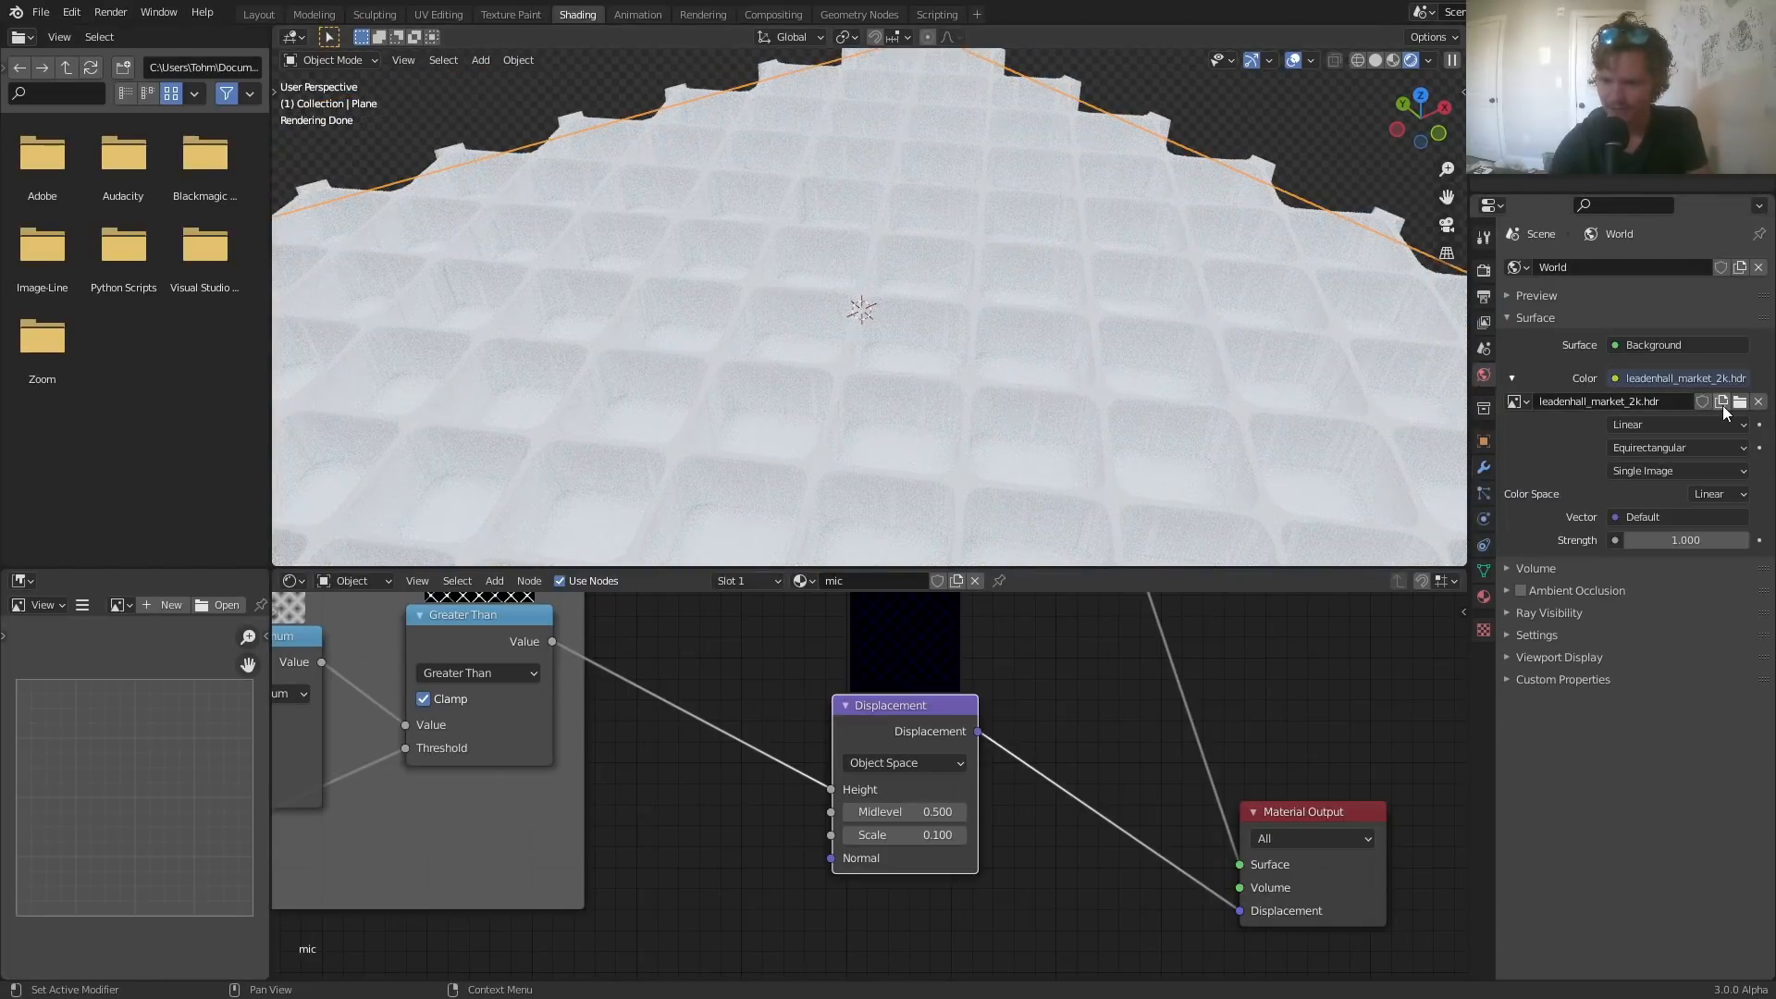
left_click(1740, 401)
double_click(914, 480)
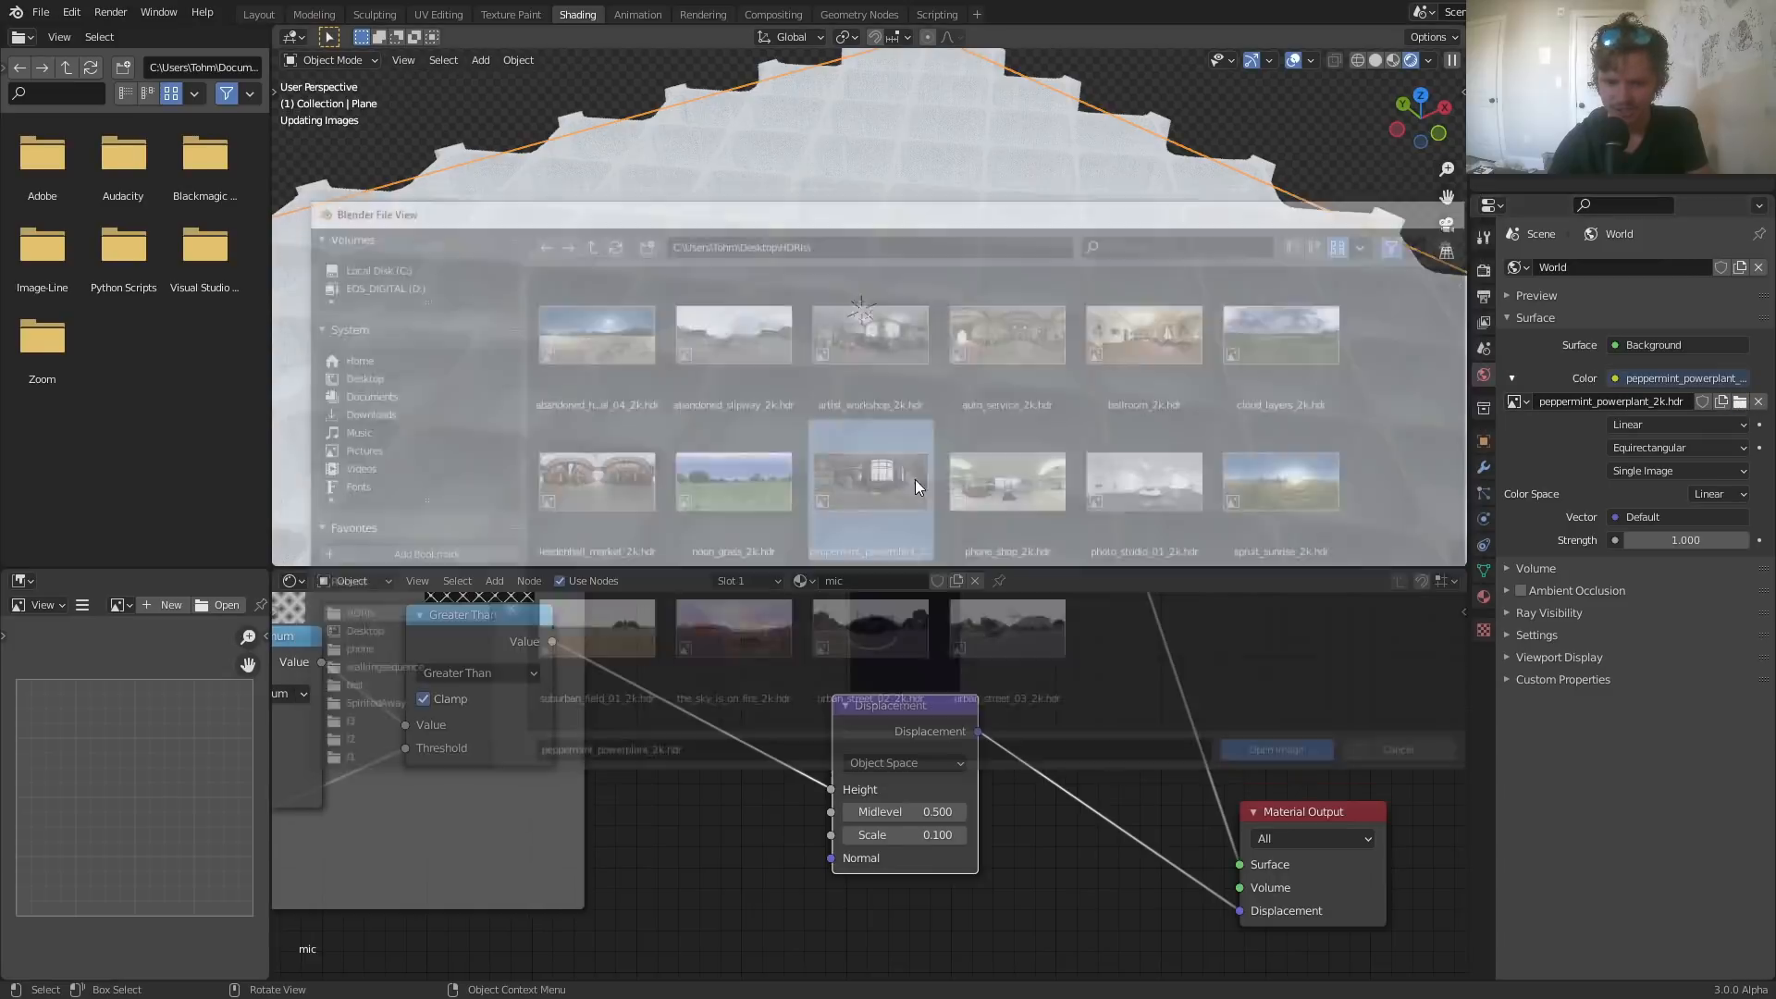
scroll(925, 476, "down", 5)
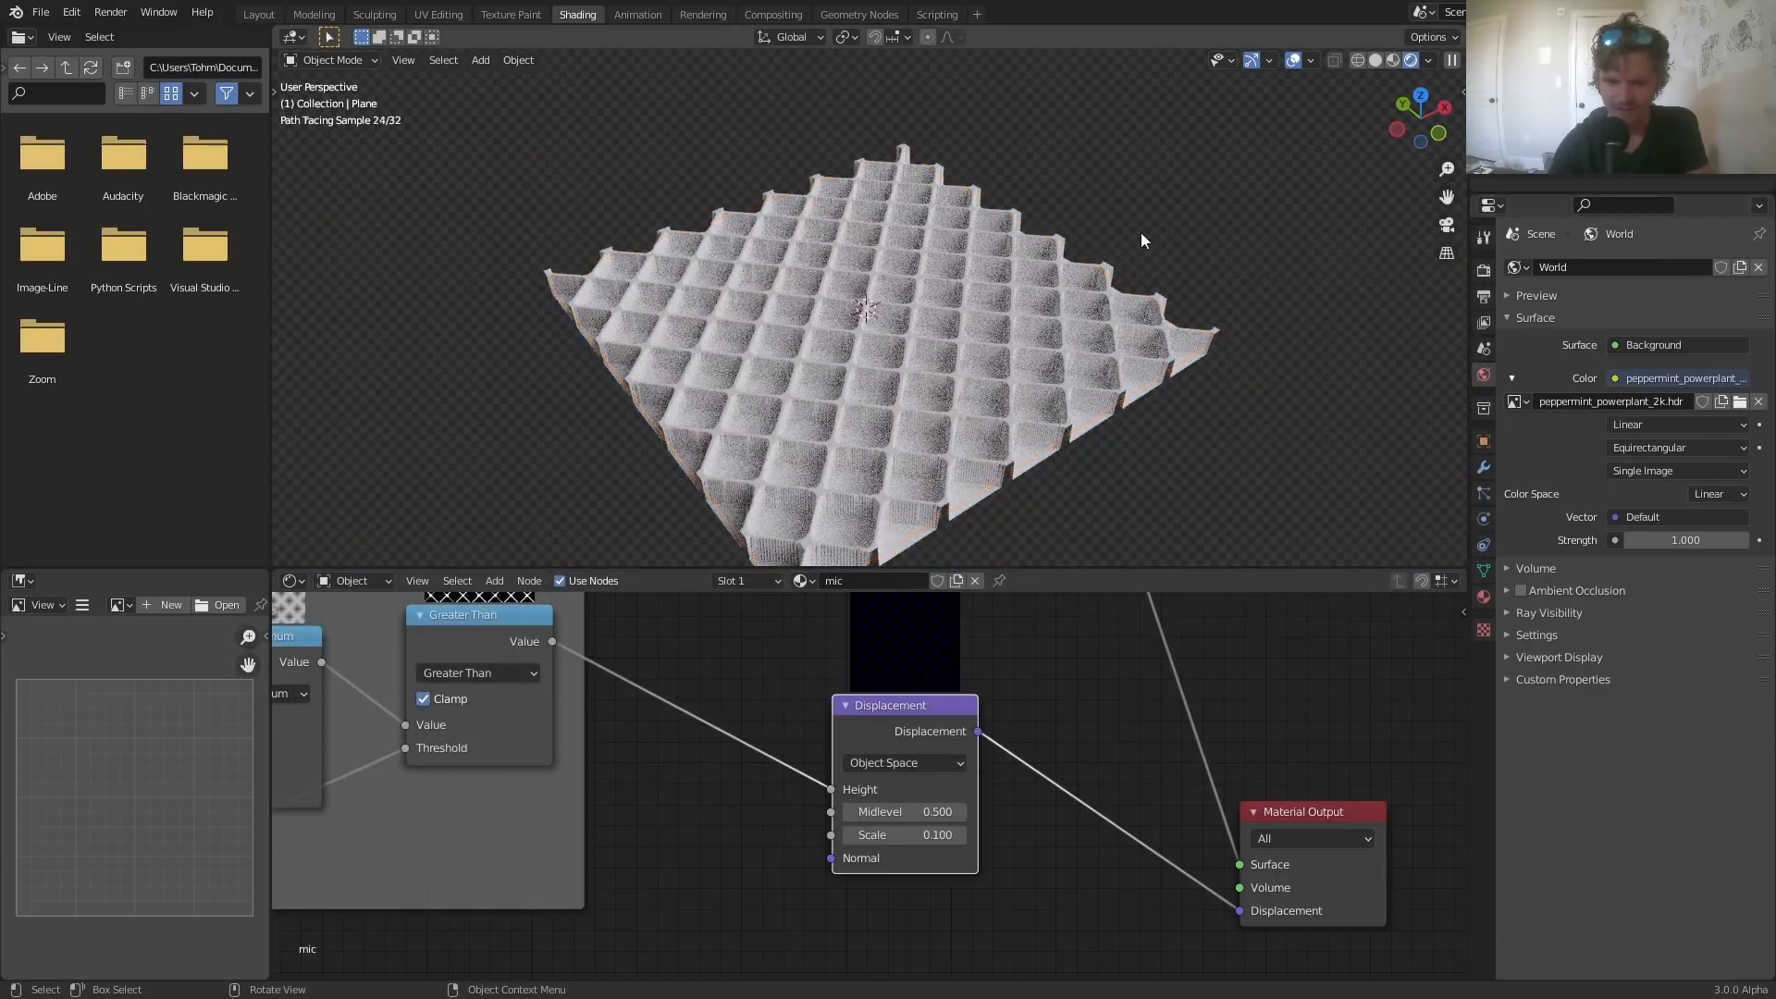
- Set the Dicing Scale of the plane's Subdivision modifier to 0.10
middle_click_drag(1141, 232, 942, 356)
left_click(938, 350)
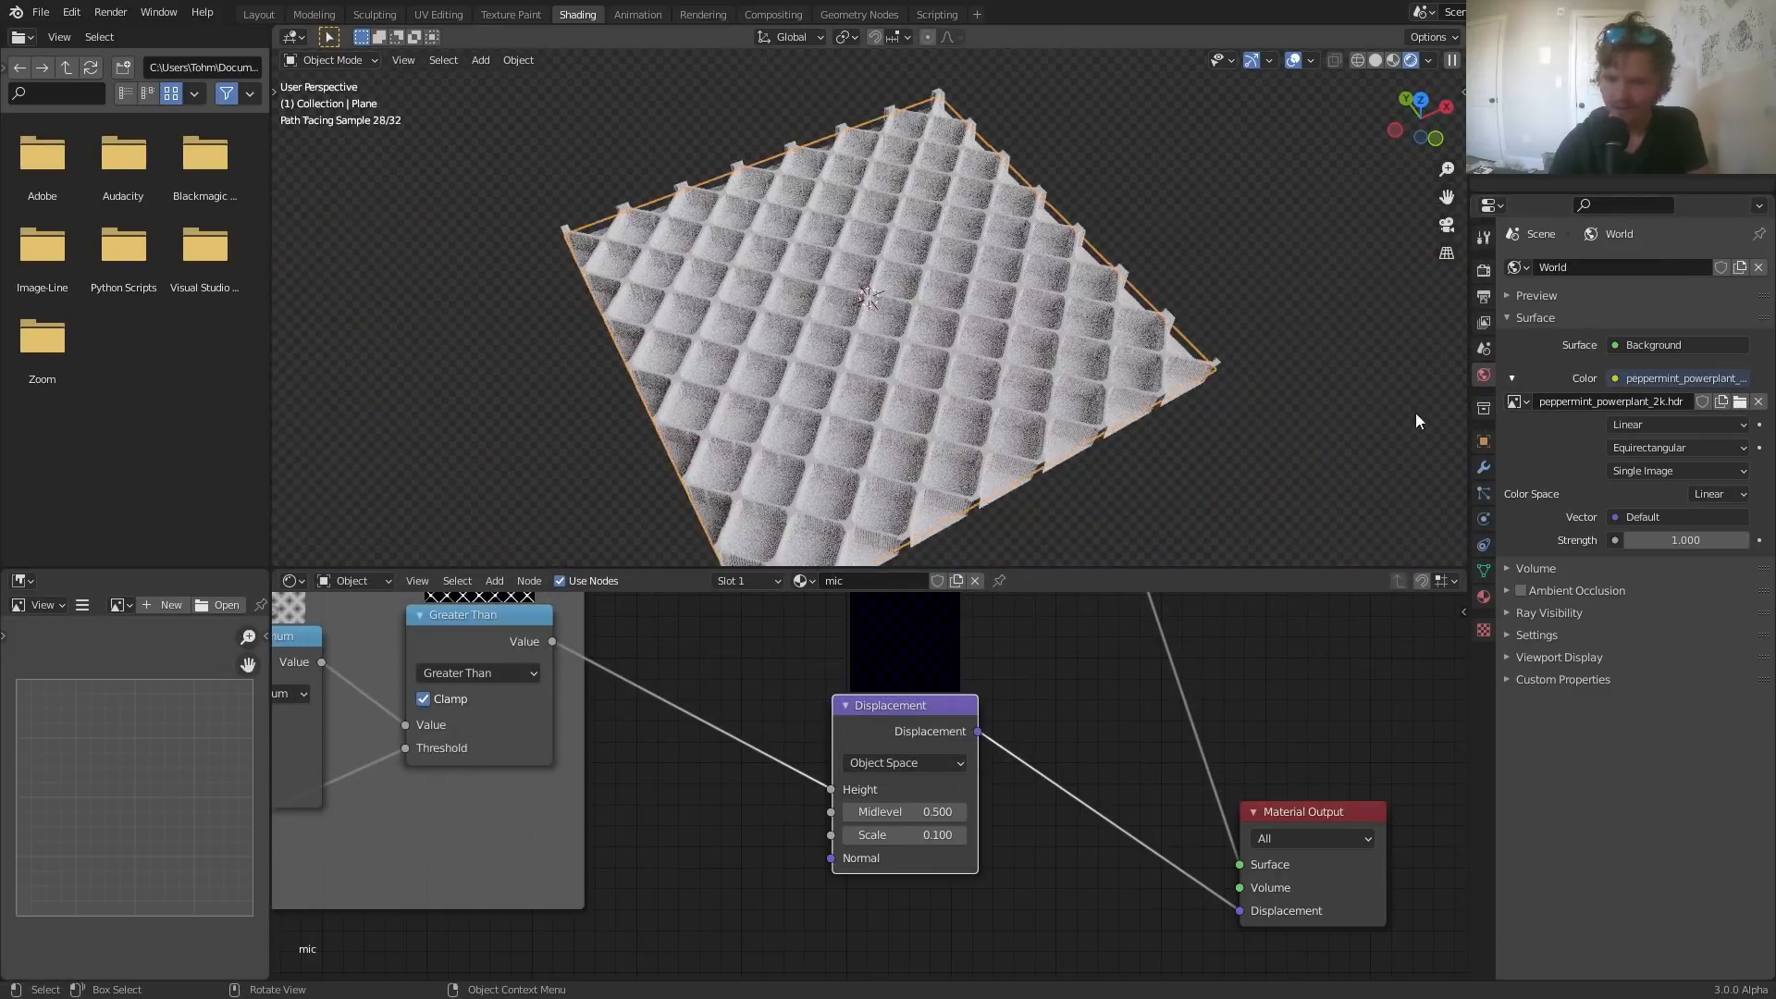
left_click(1484, 467)
double_click(1684, 372)
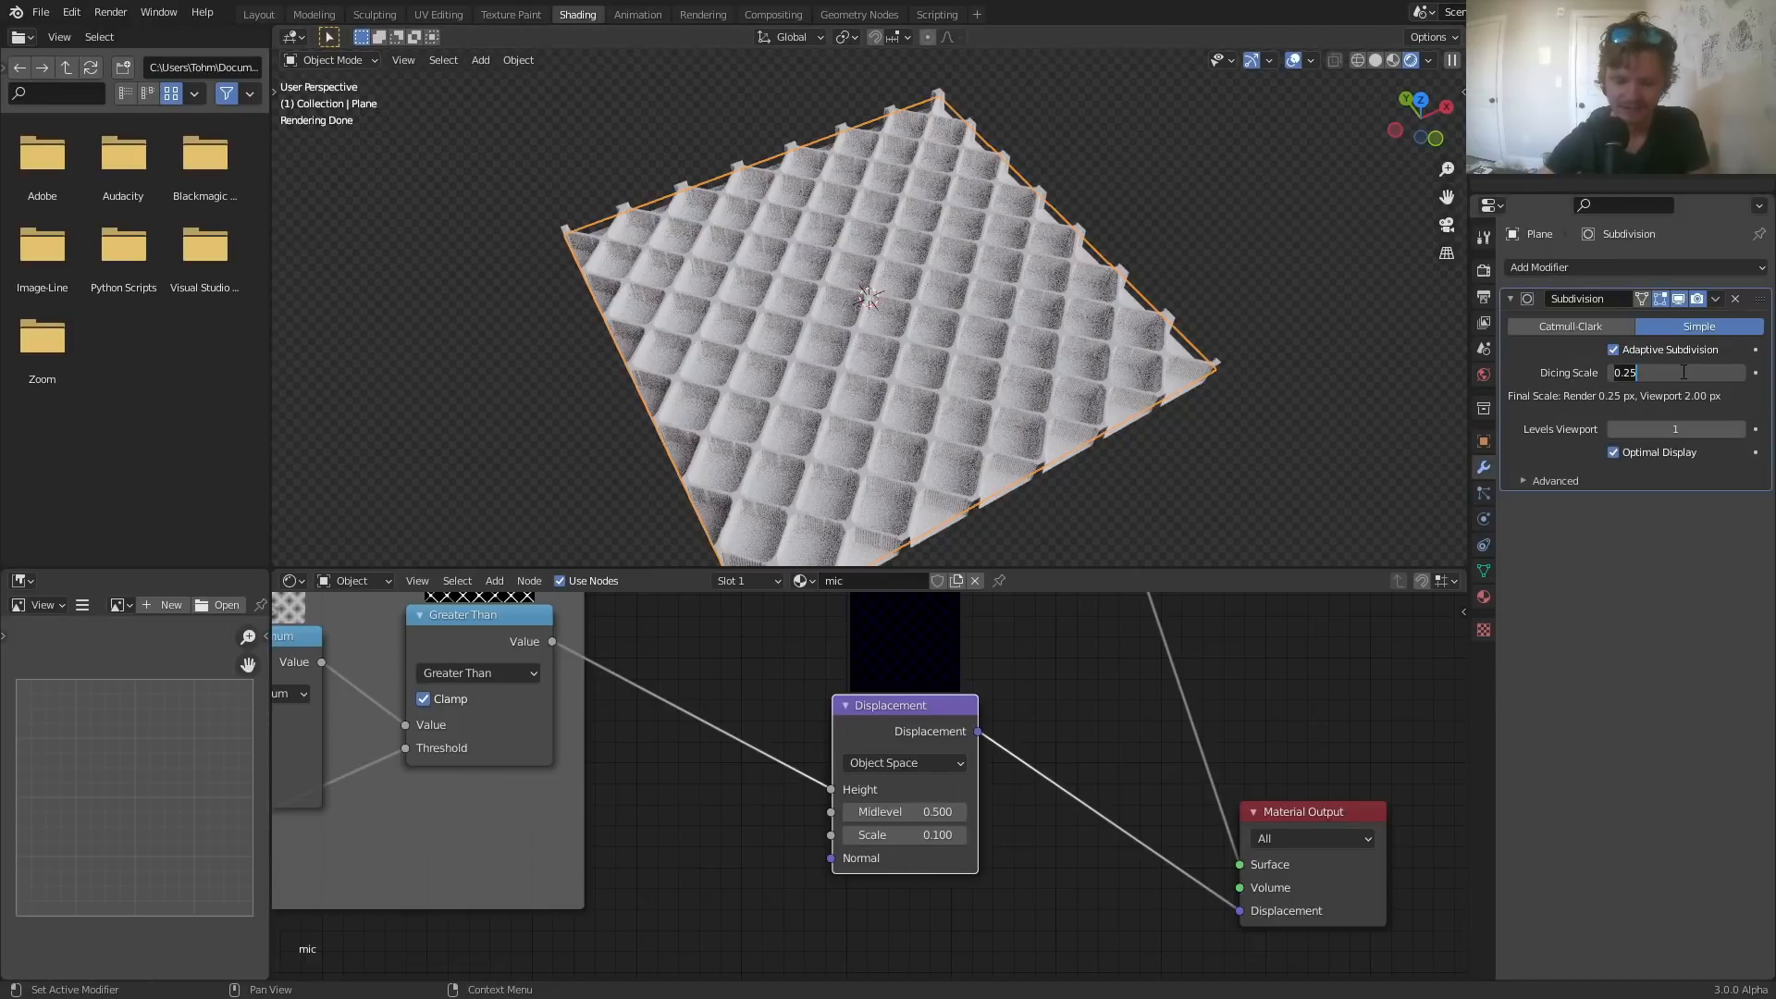
key("Return")
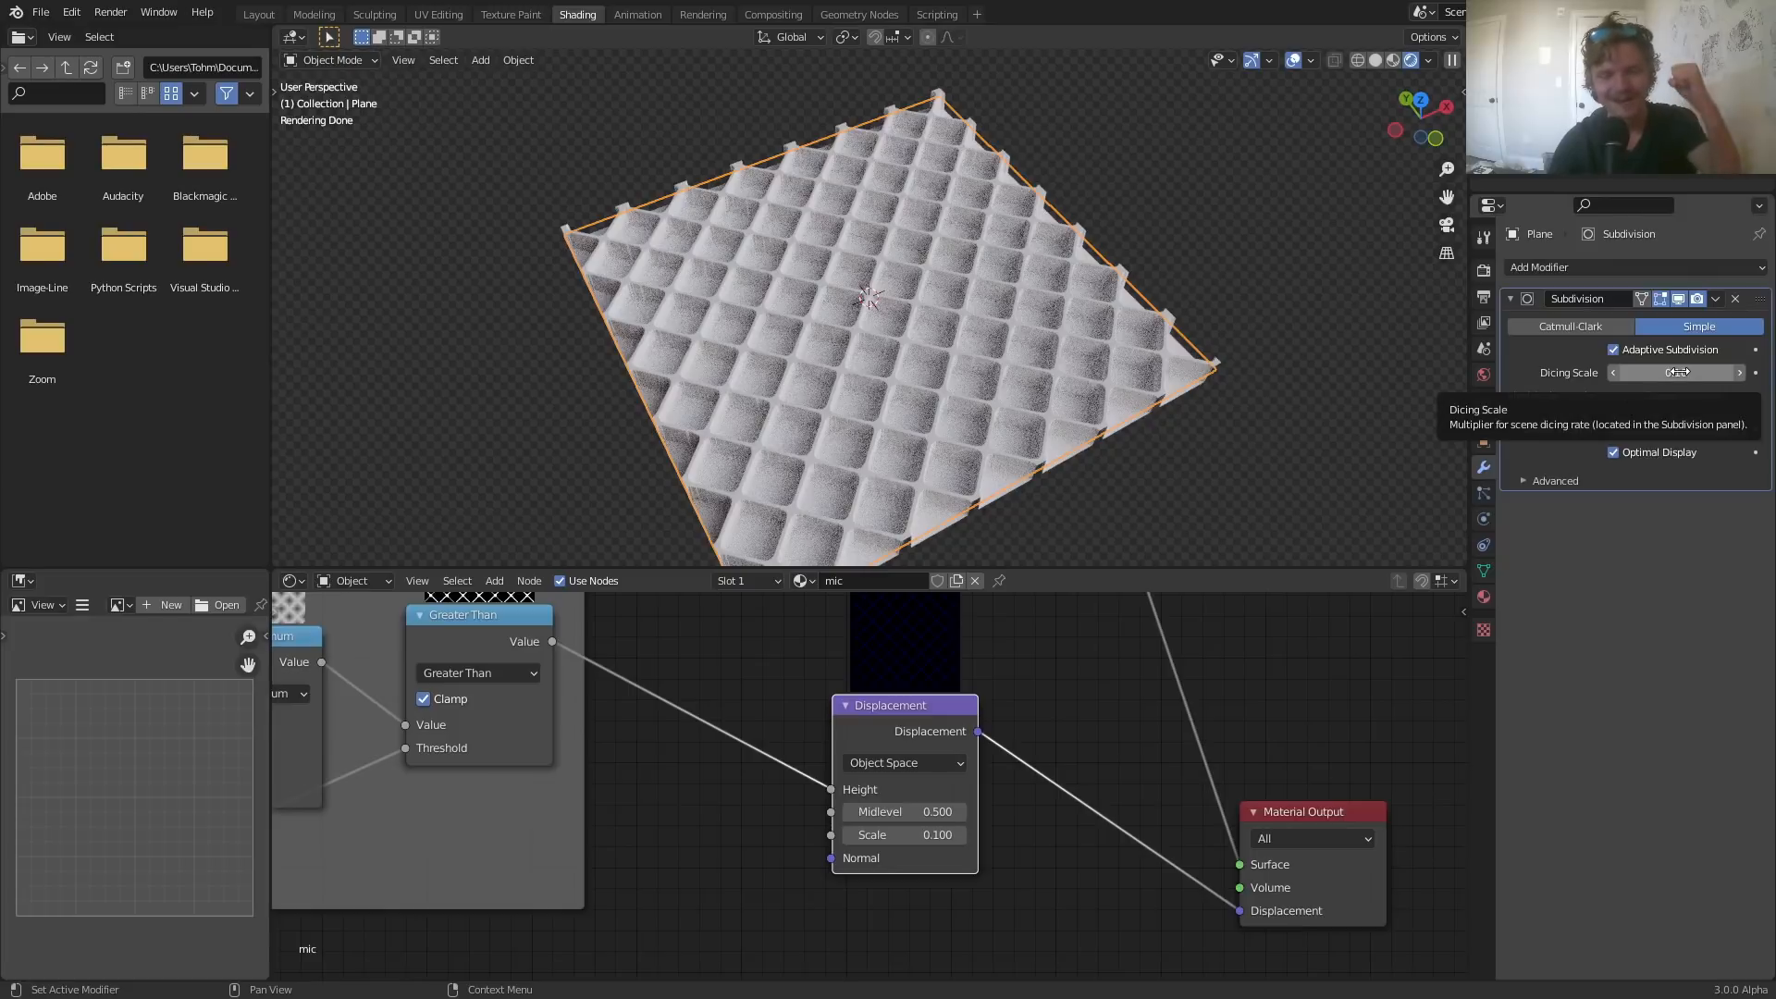
- Try a different operation on the Greater Than math node and undo the change
left_click(486, 673)
left_click(449, 721)
key("ctrl+z")
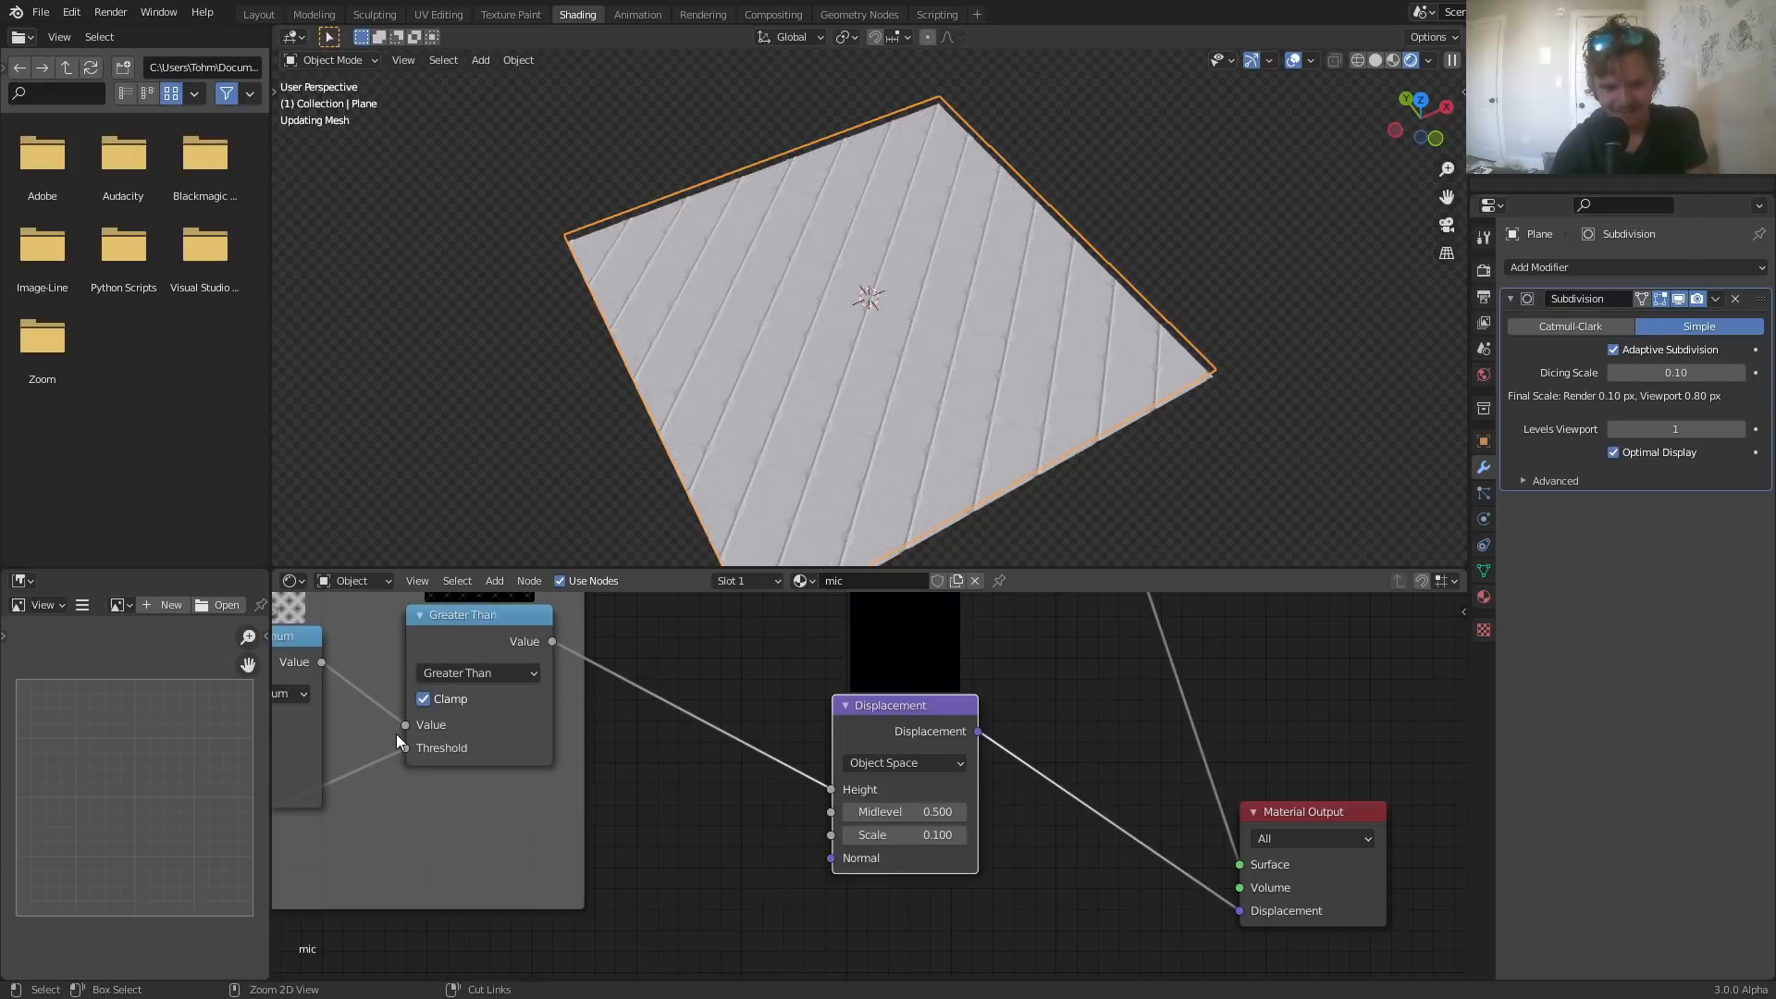
- Try the Subtract operation on the Greater Than math node and undo the change
left_click(443, 675)
key("Return")
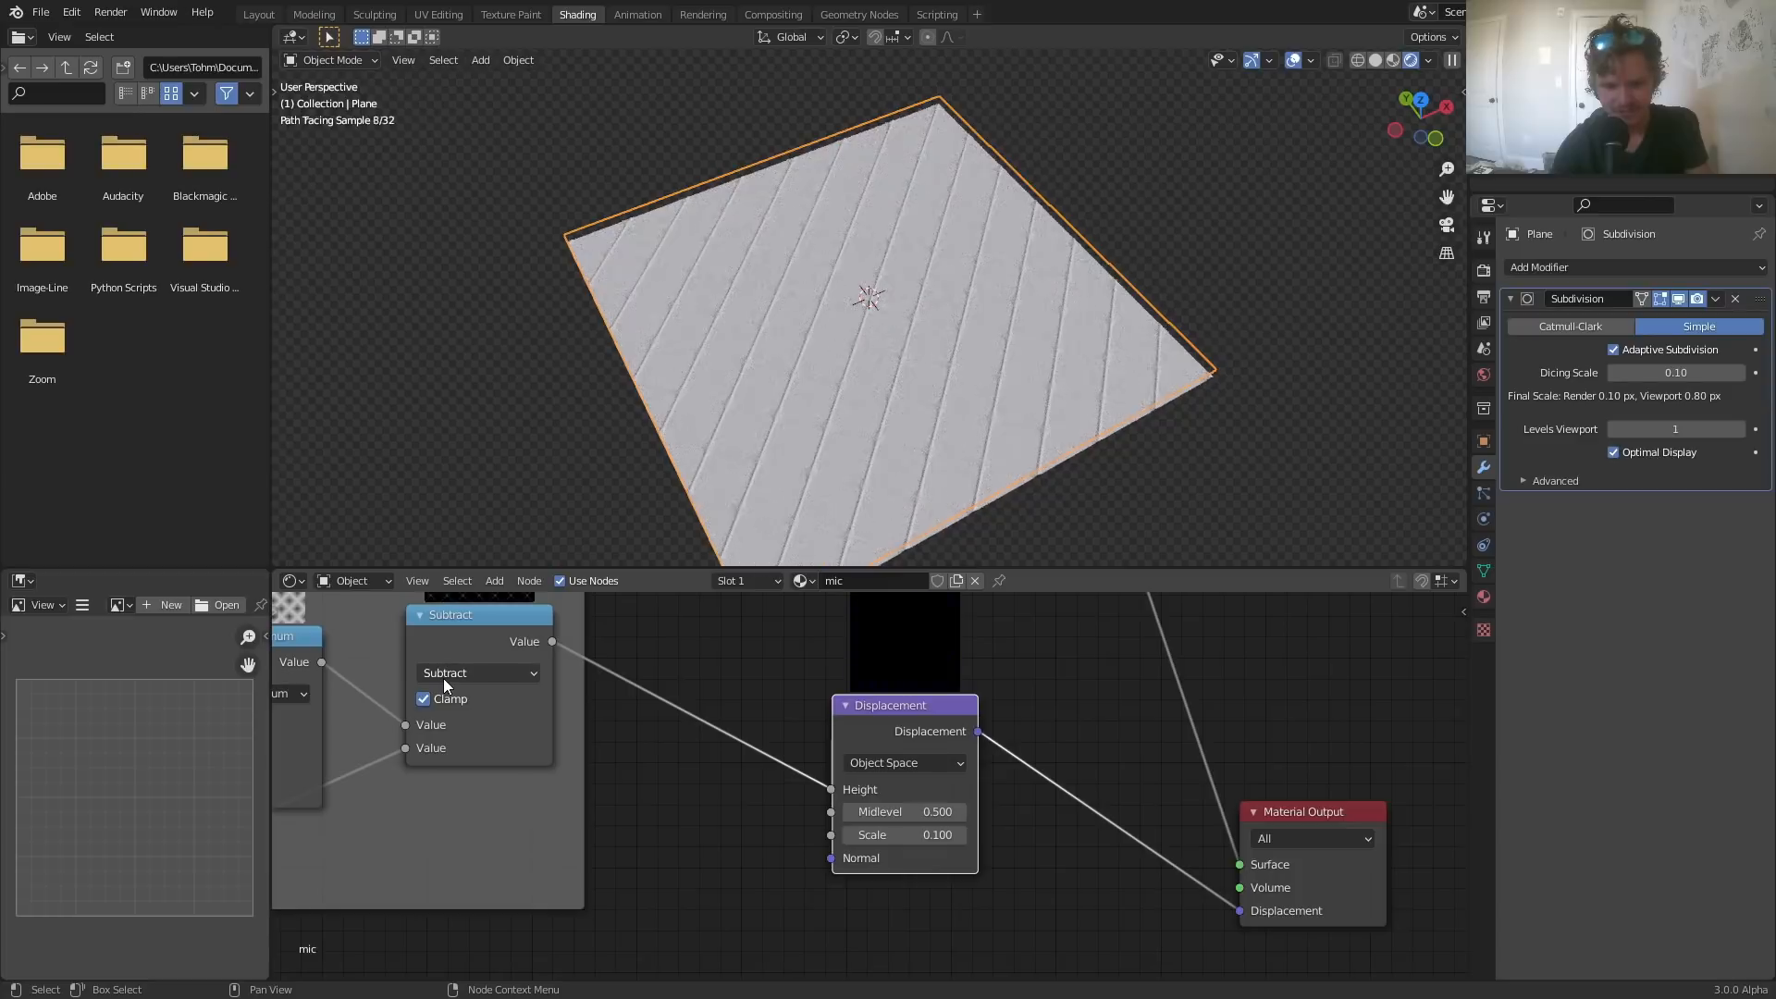
scroll(979, 425, "up", 4)
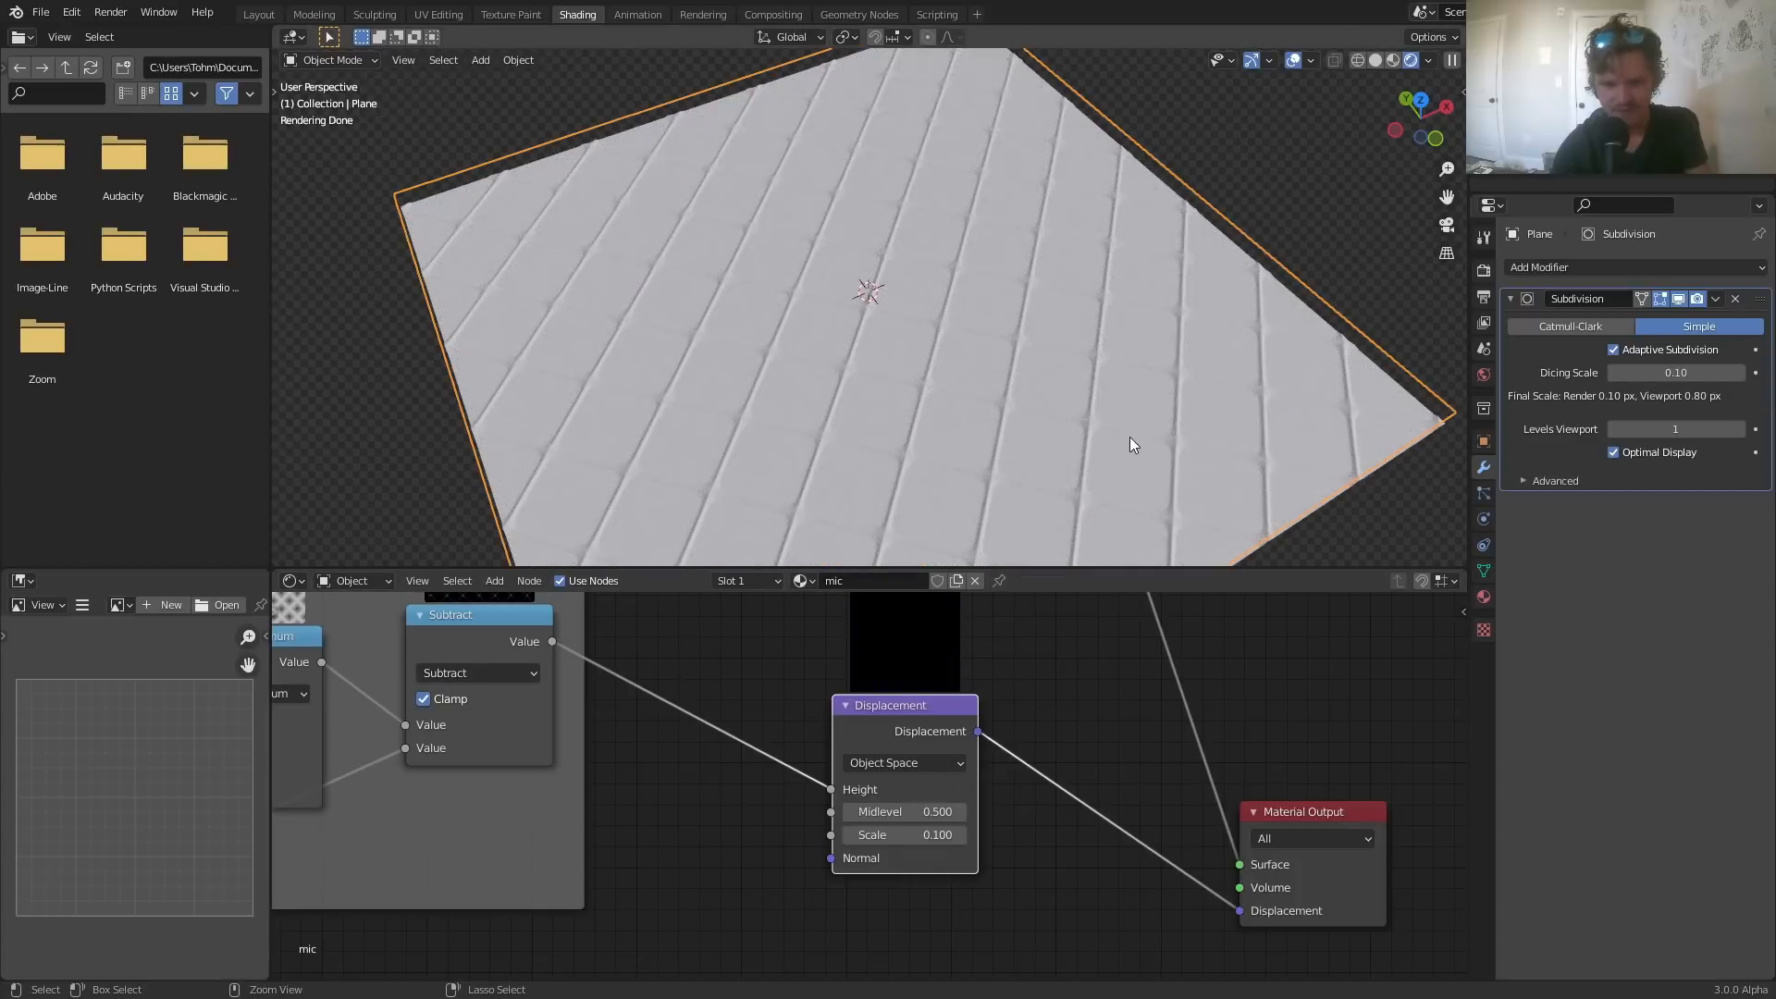
key("ctrl+z")
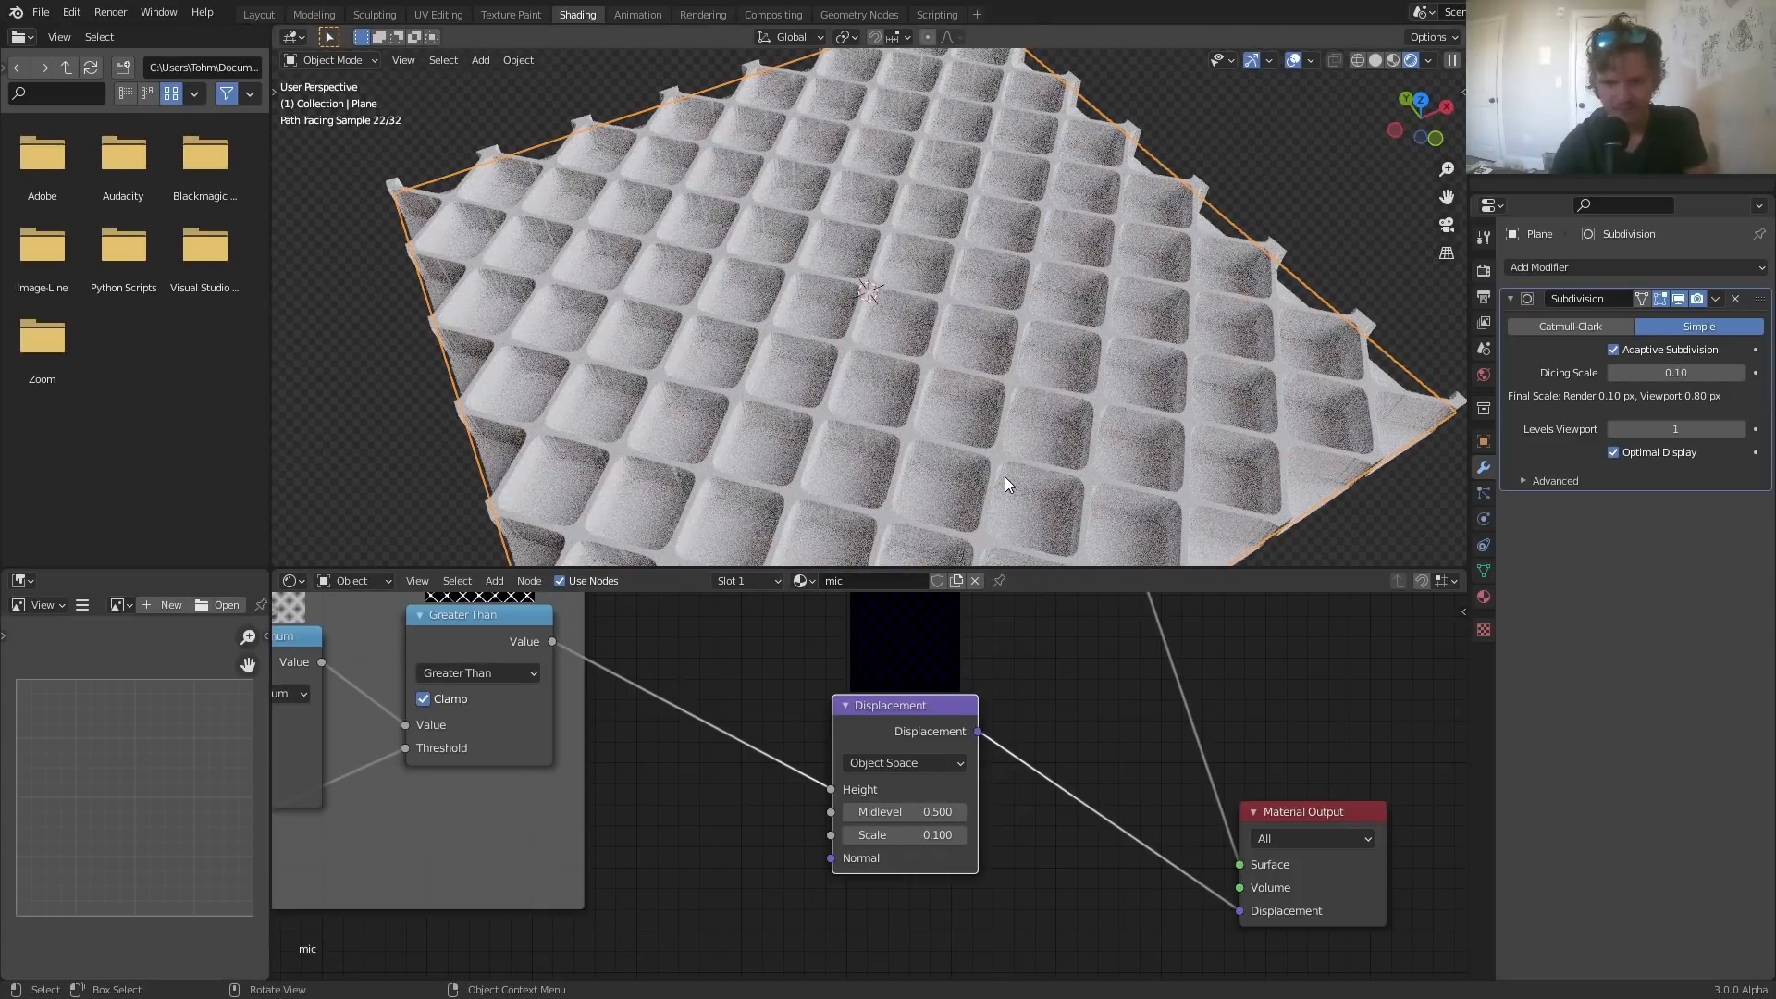
- Halve the Scale of the Displacement node to 0.050 for a shallower mesh relief
left_click(949, 840)
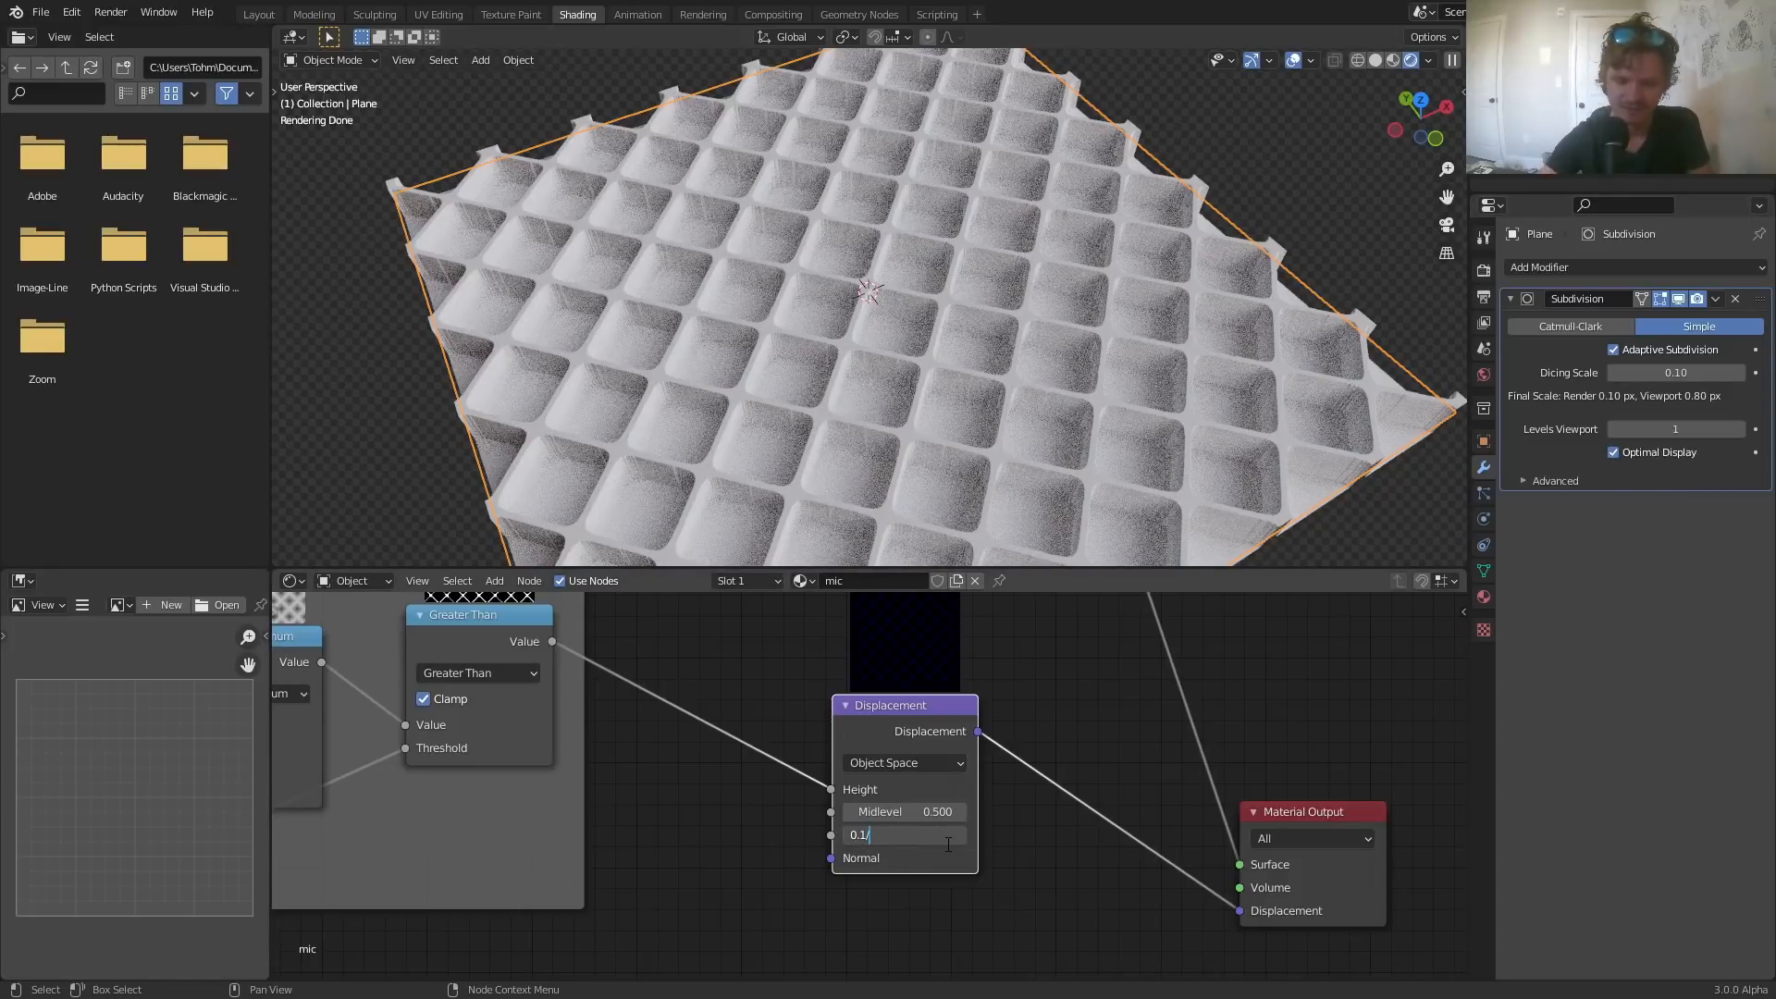
type("/2")
key("Return")
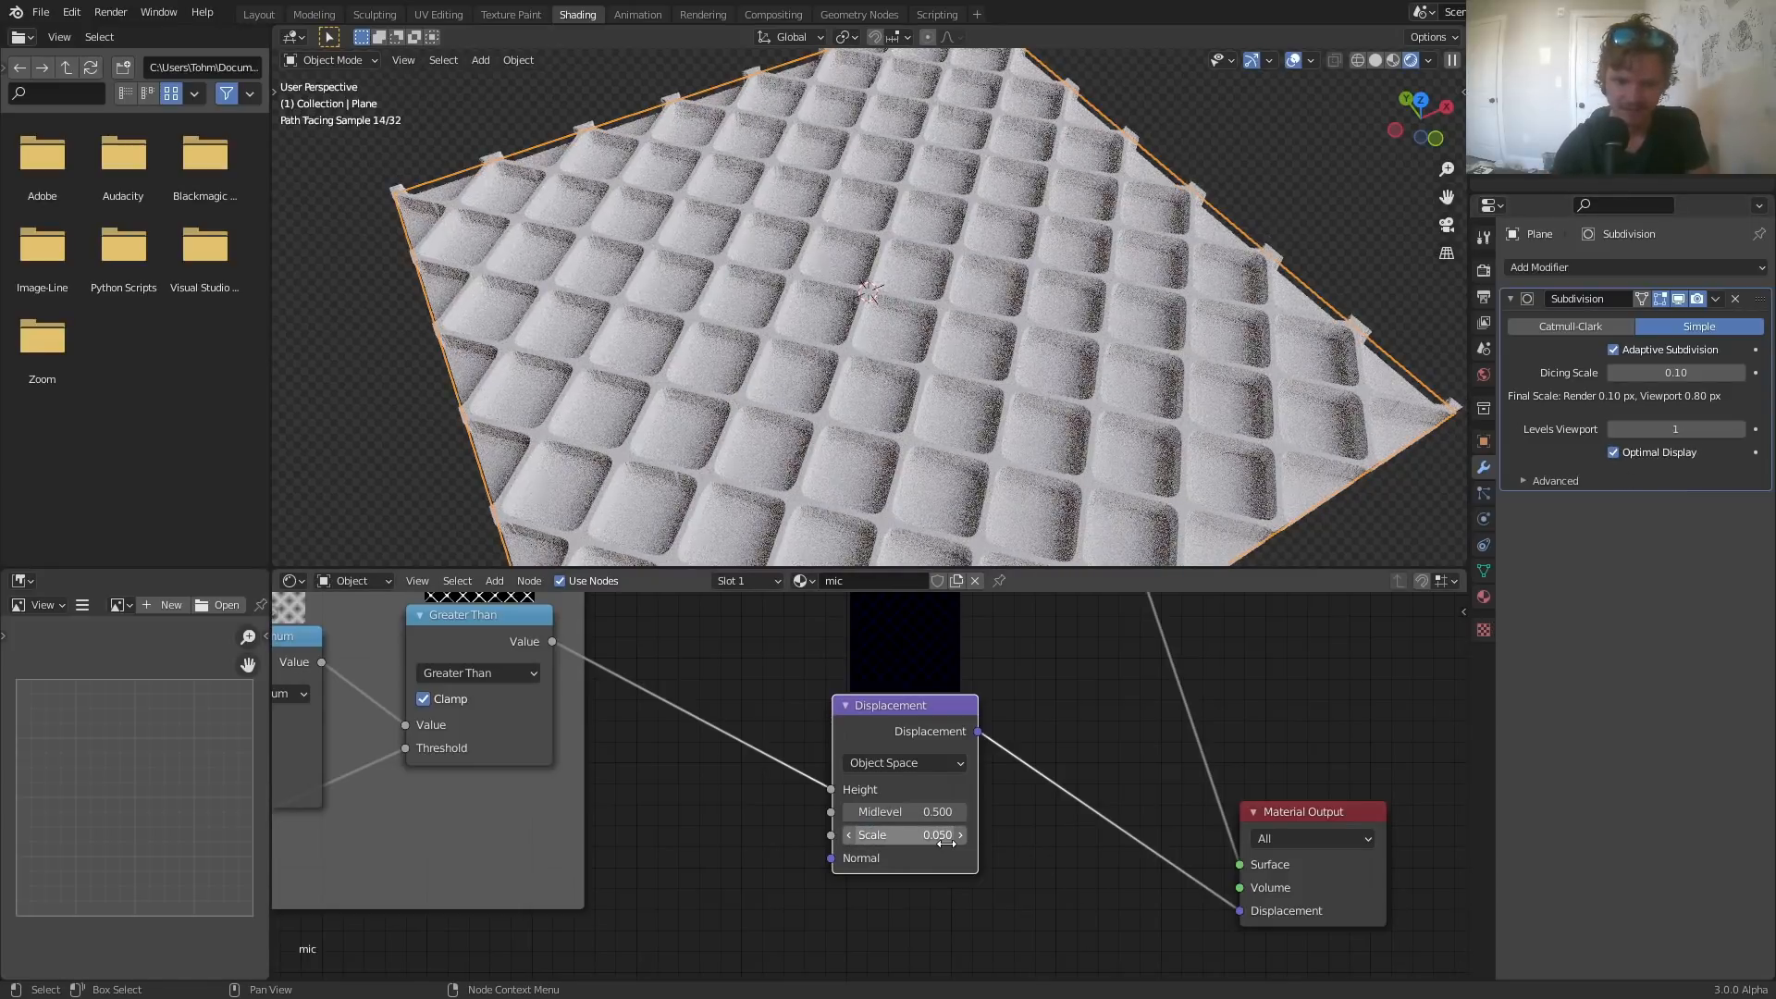
scroll(1122, 229, "down", 3)
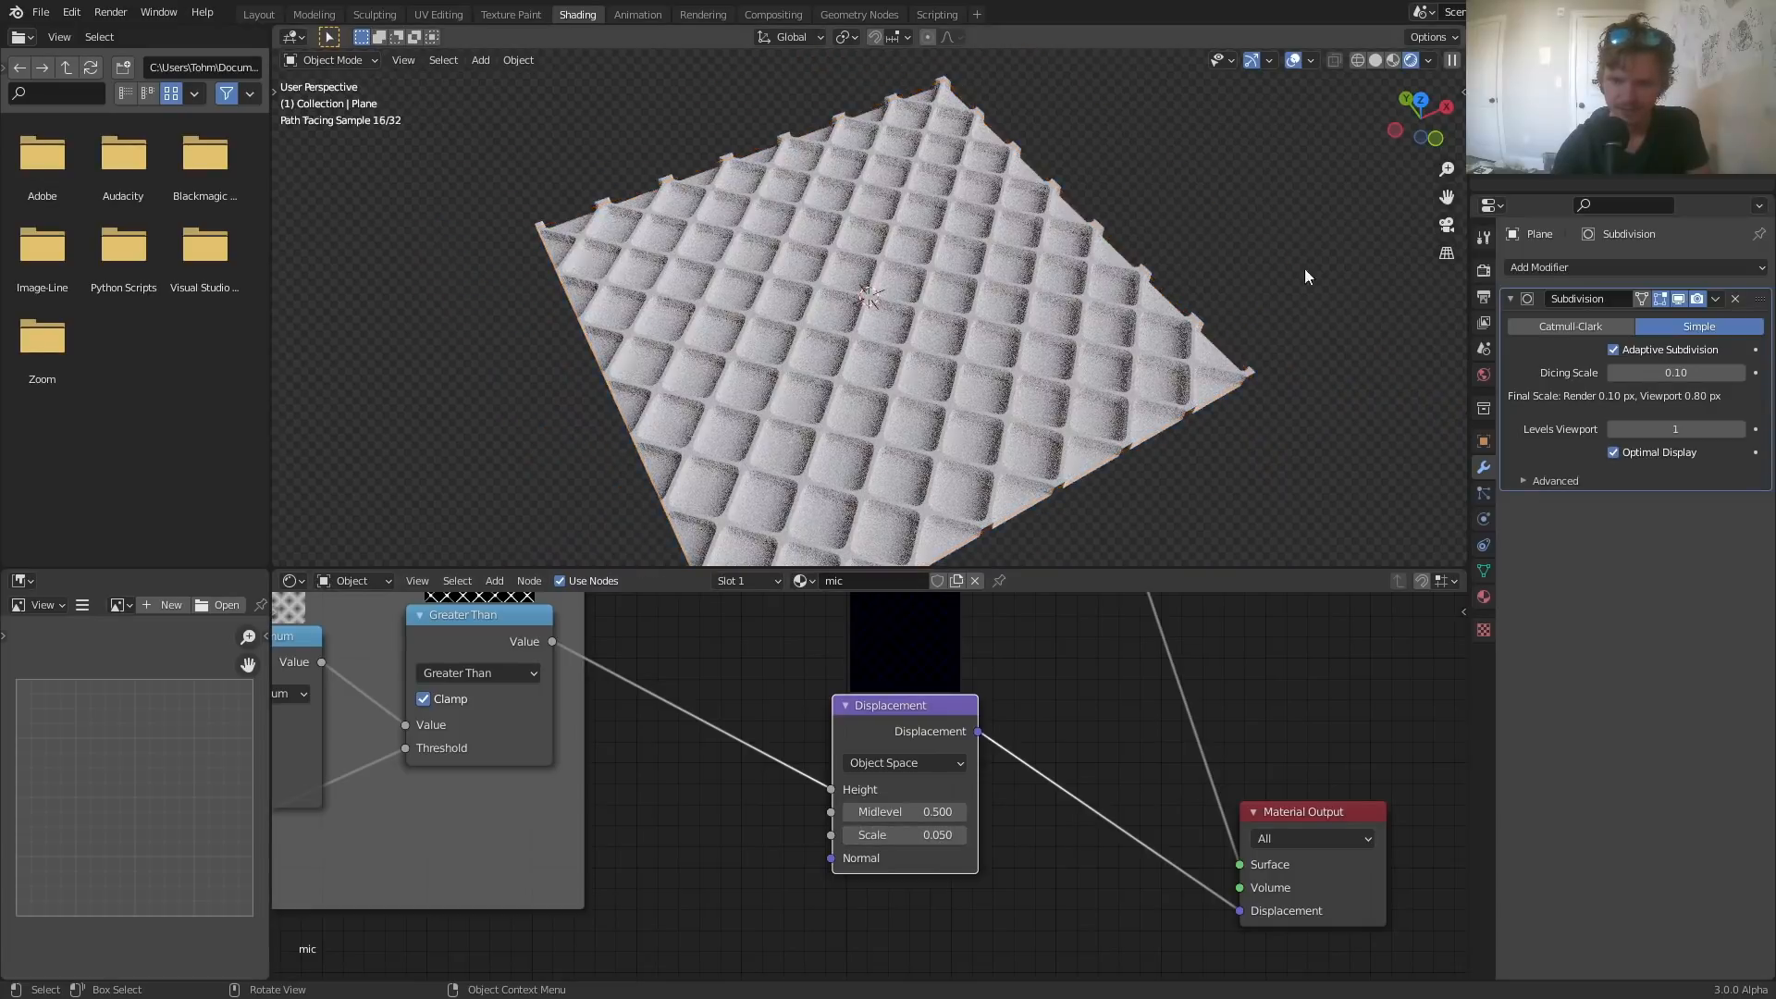
- Try Dicing Scales of 0.20 and 0.40 on the plane's Subdivision modifier to compare the mesh detail
left_click(1685, 372)
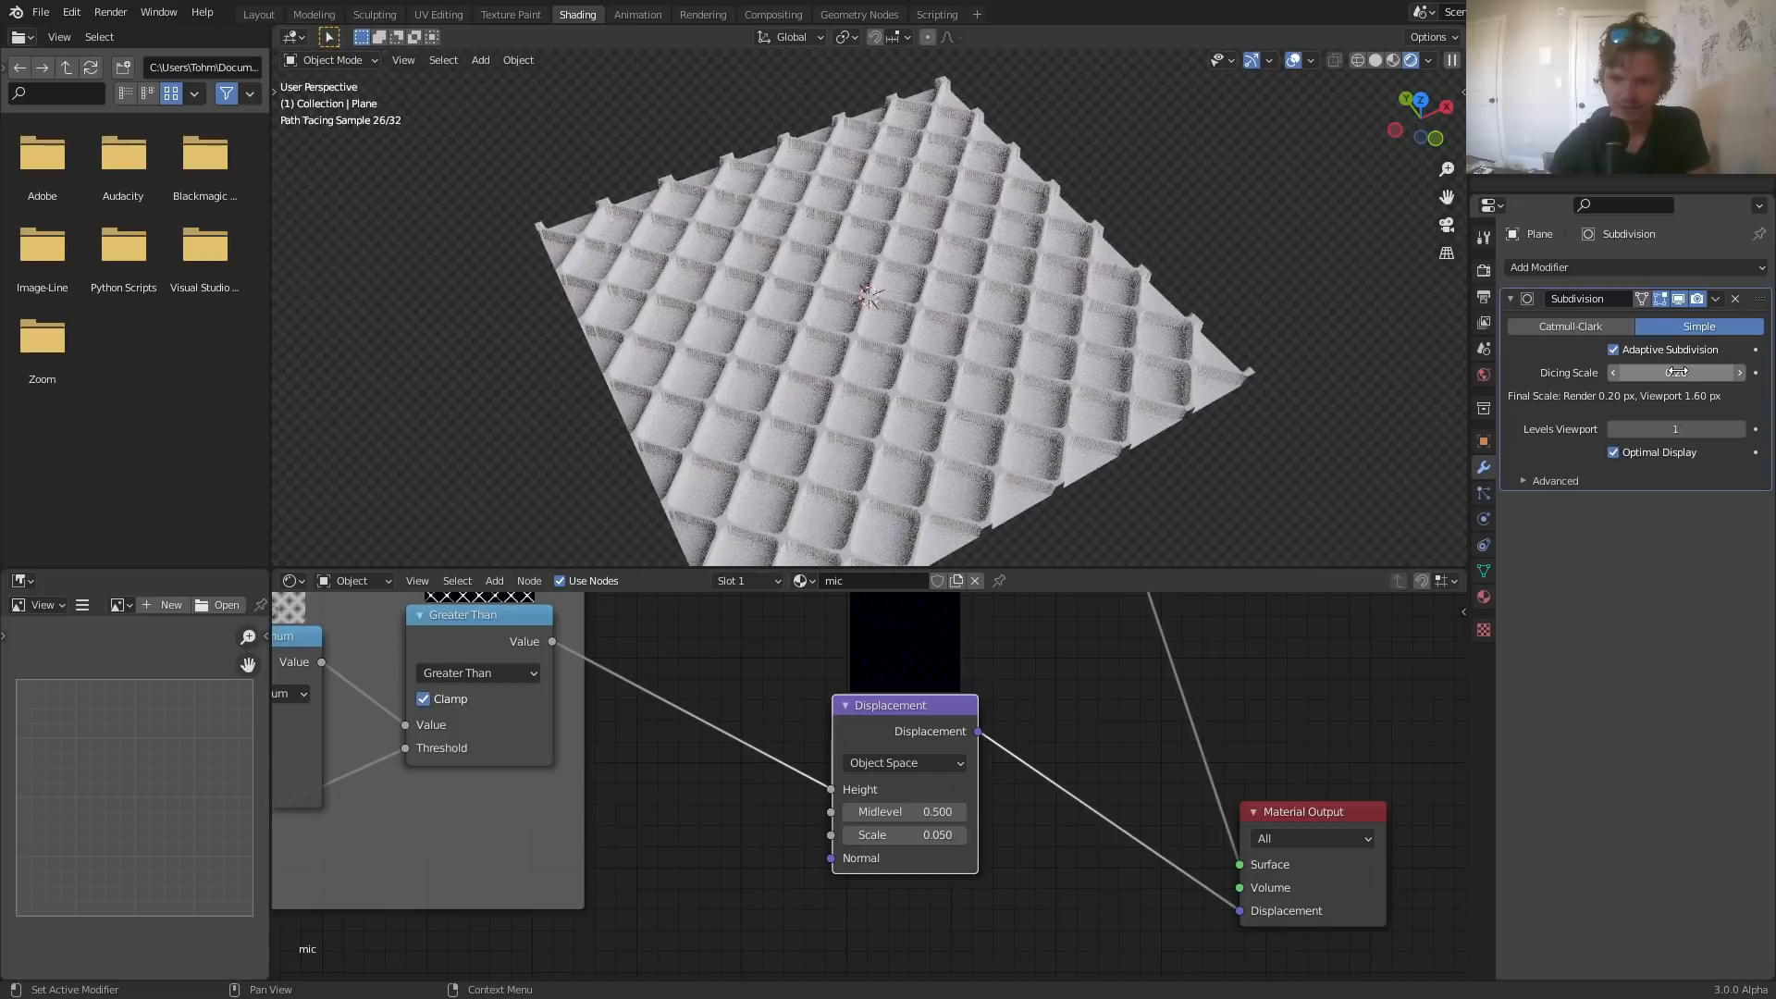
left_click(1677, 372)
type("0.4")
key("Return")
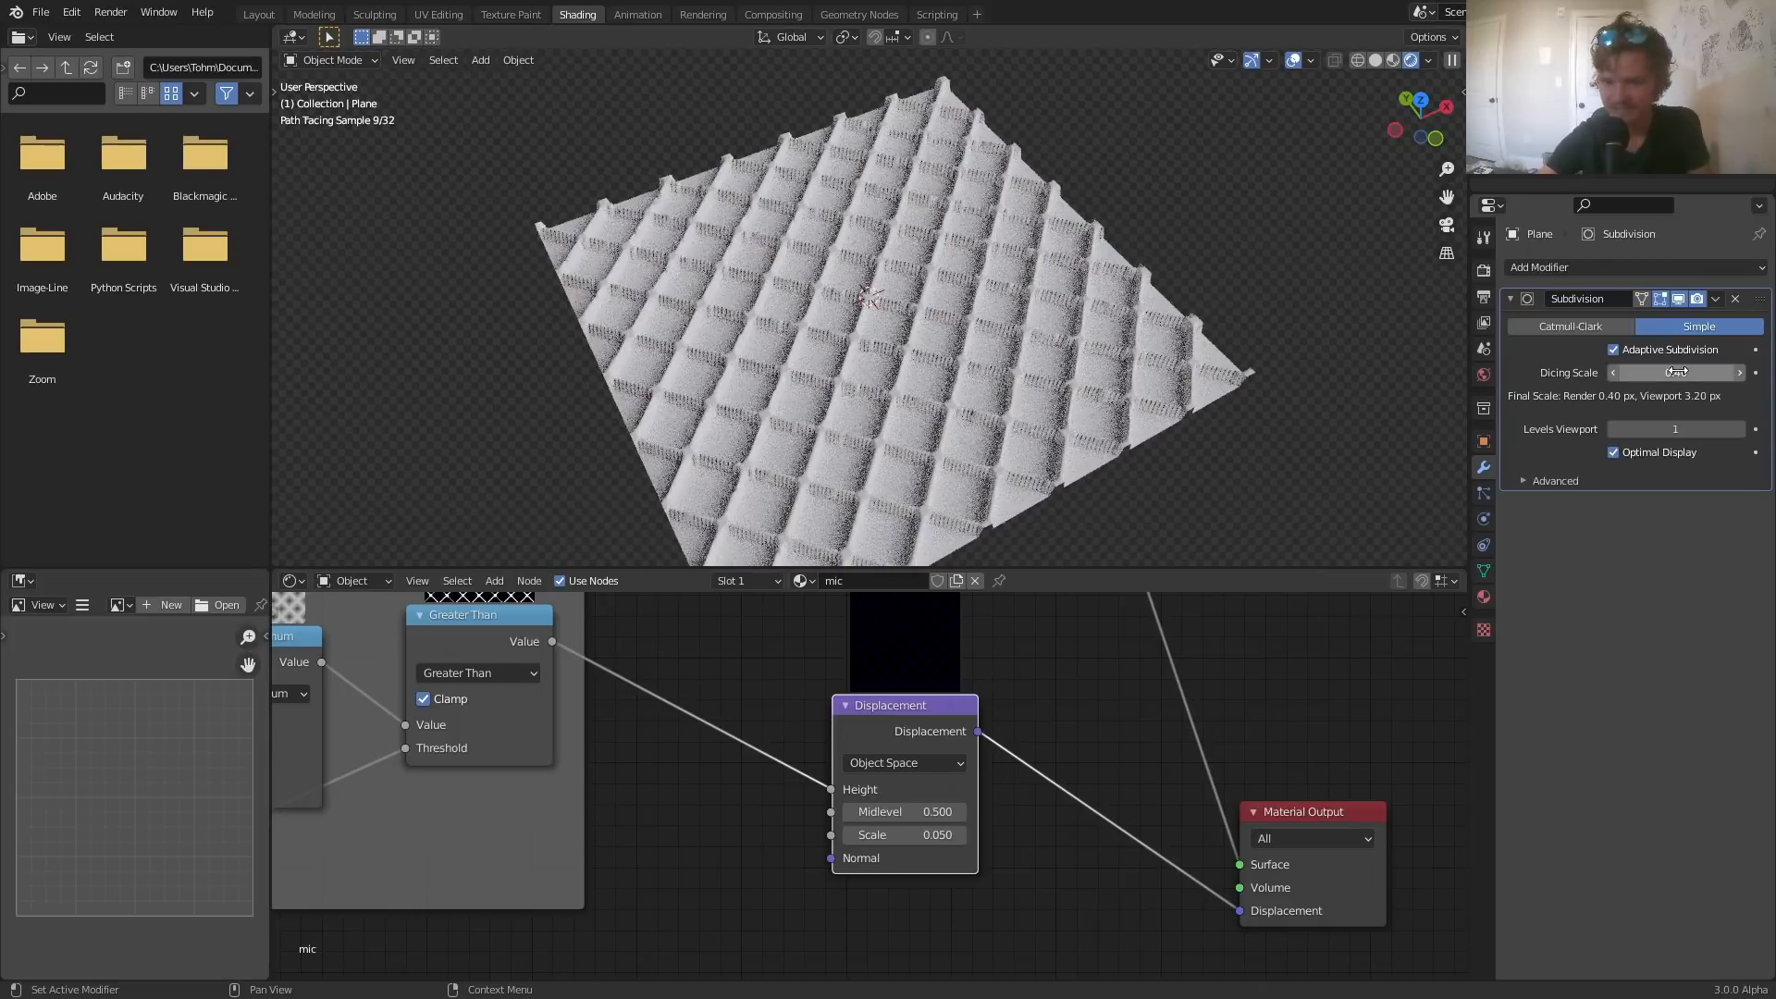
- Set the Subdivision modifier's Dicing Scale to 0.25 and save the file
left_click(1680, 372)
type(".2")
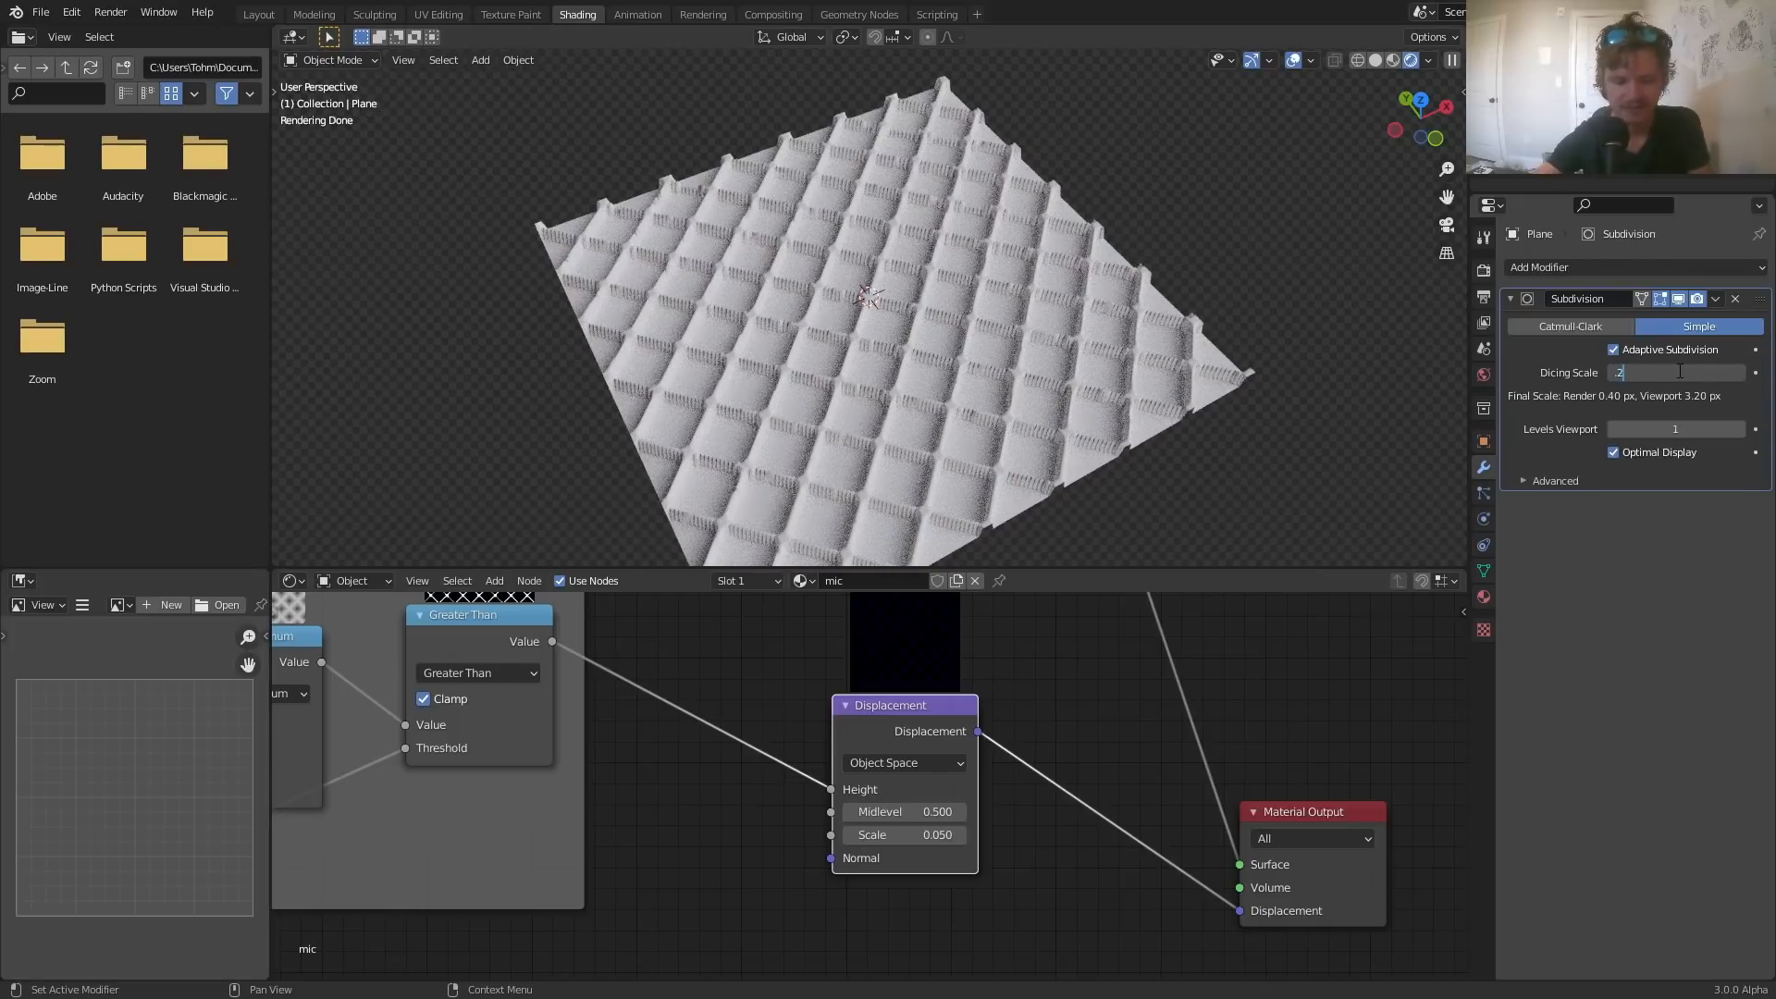
type("5")
key("Return")
middle_click_drag(1059, 294, 1182, 252)
scroll(879, 315, "down", 2)
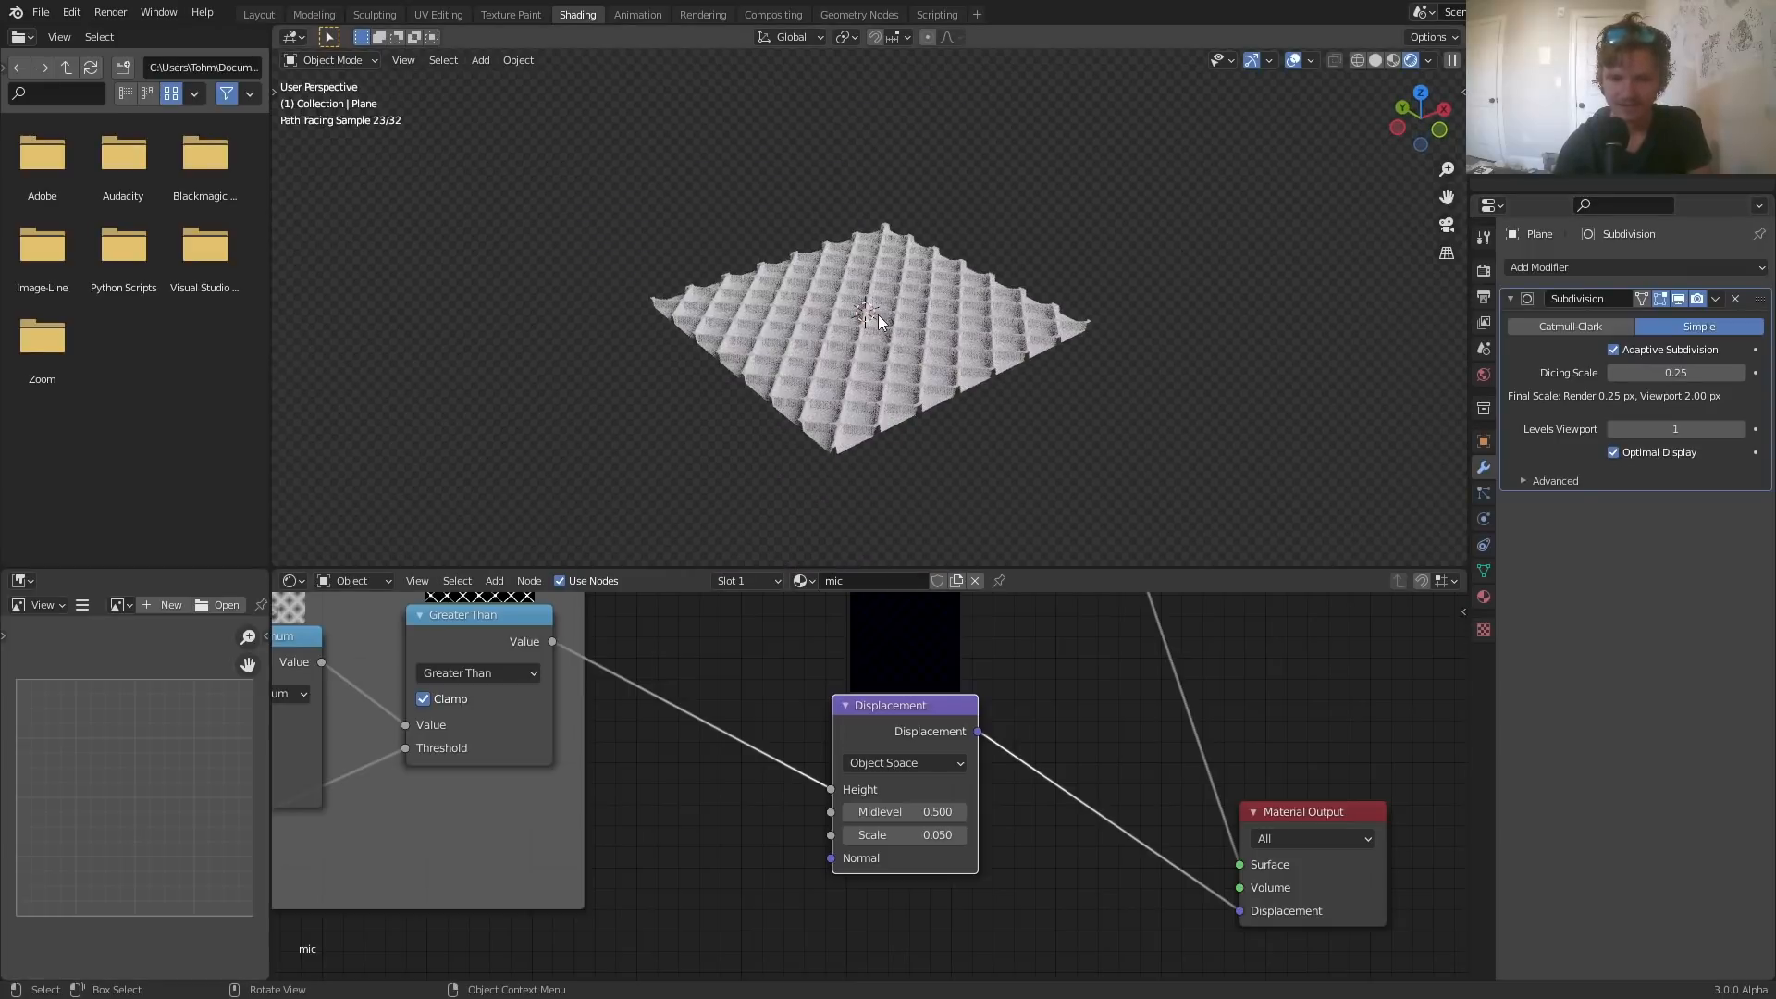
key("ctrl+s")
- Try a grid density of 15 in the first Value node and undo the change
middle_click_drag(879, 315, 879, 370)
scroll(661, 691, "down", 2)
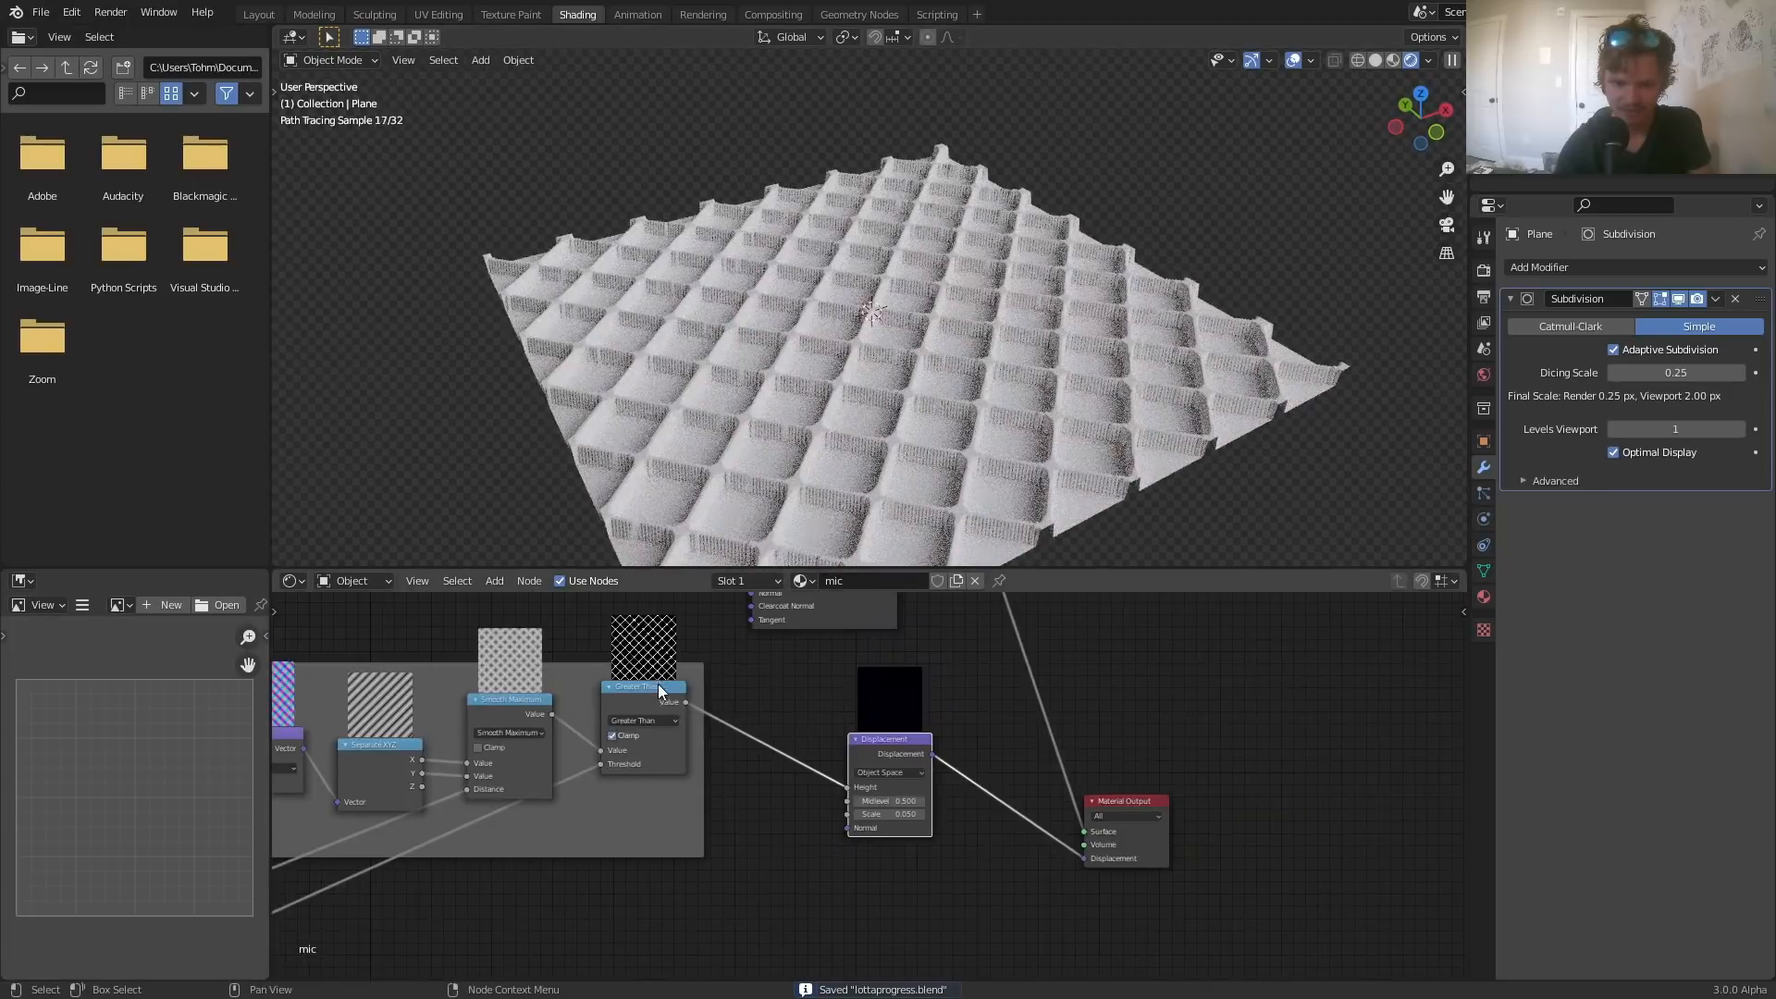
middle_click_drag(449, 746, 1022, 909)
scroll(602, 785, "up", 5)
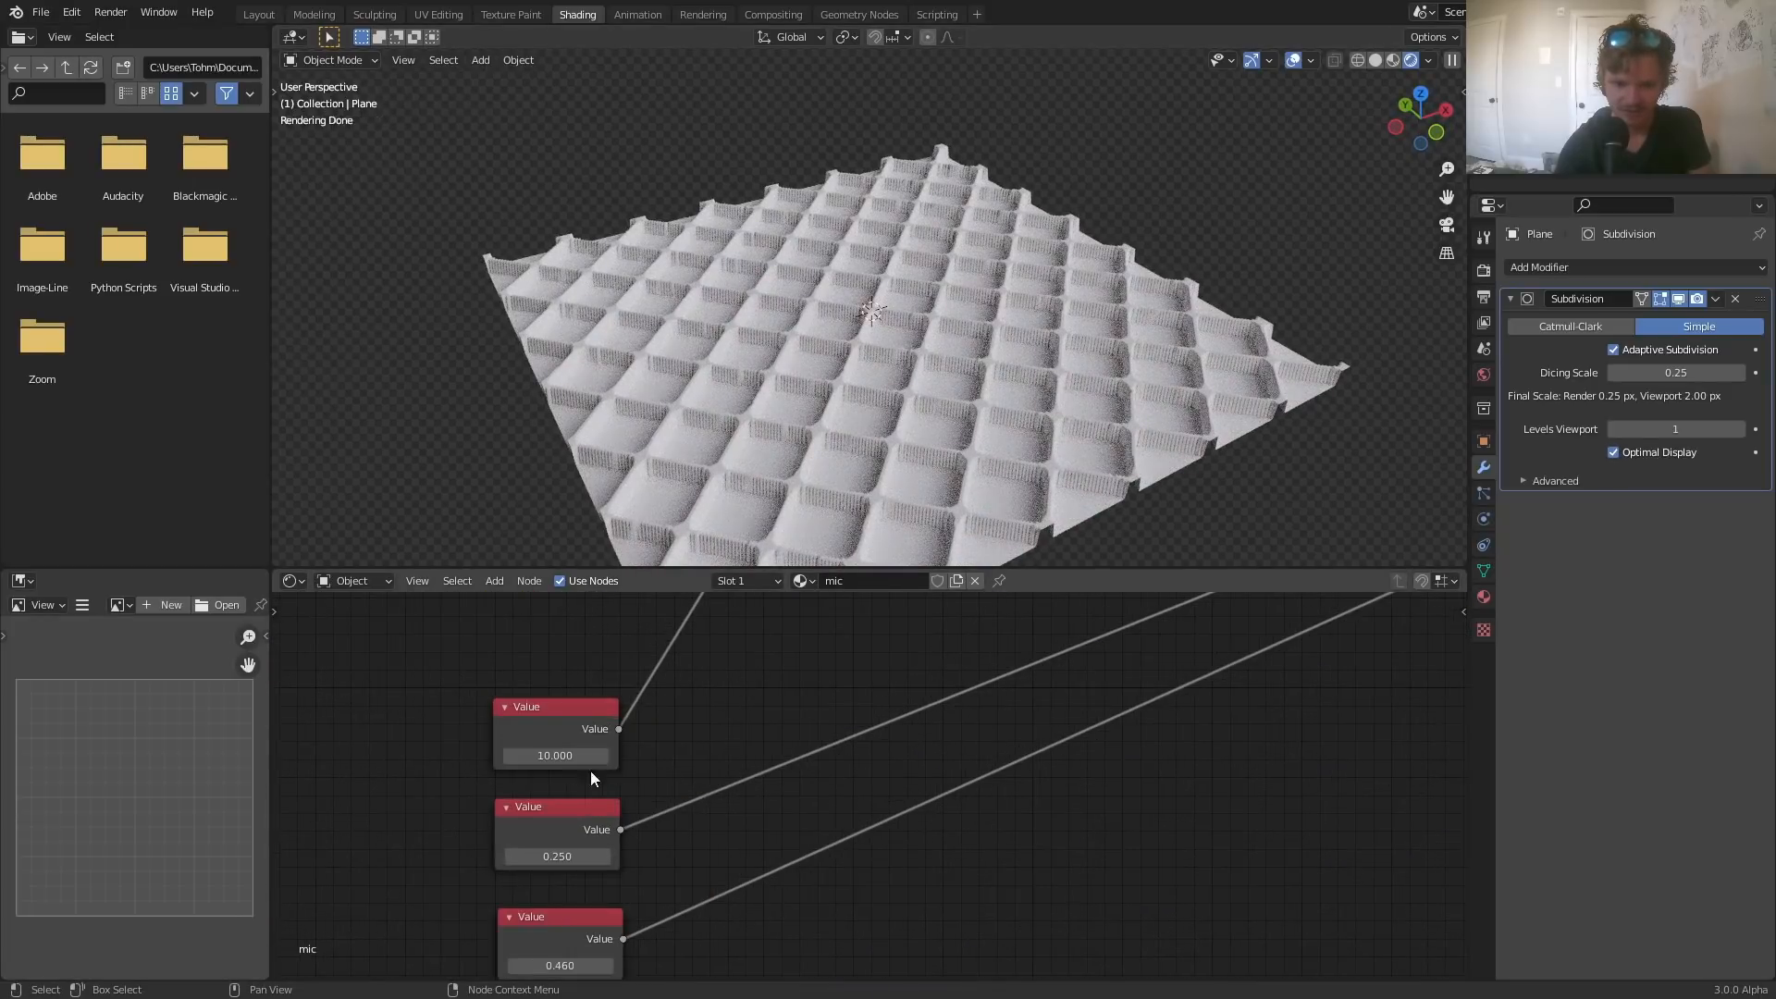
key("Return")
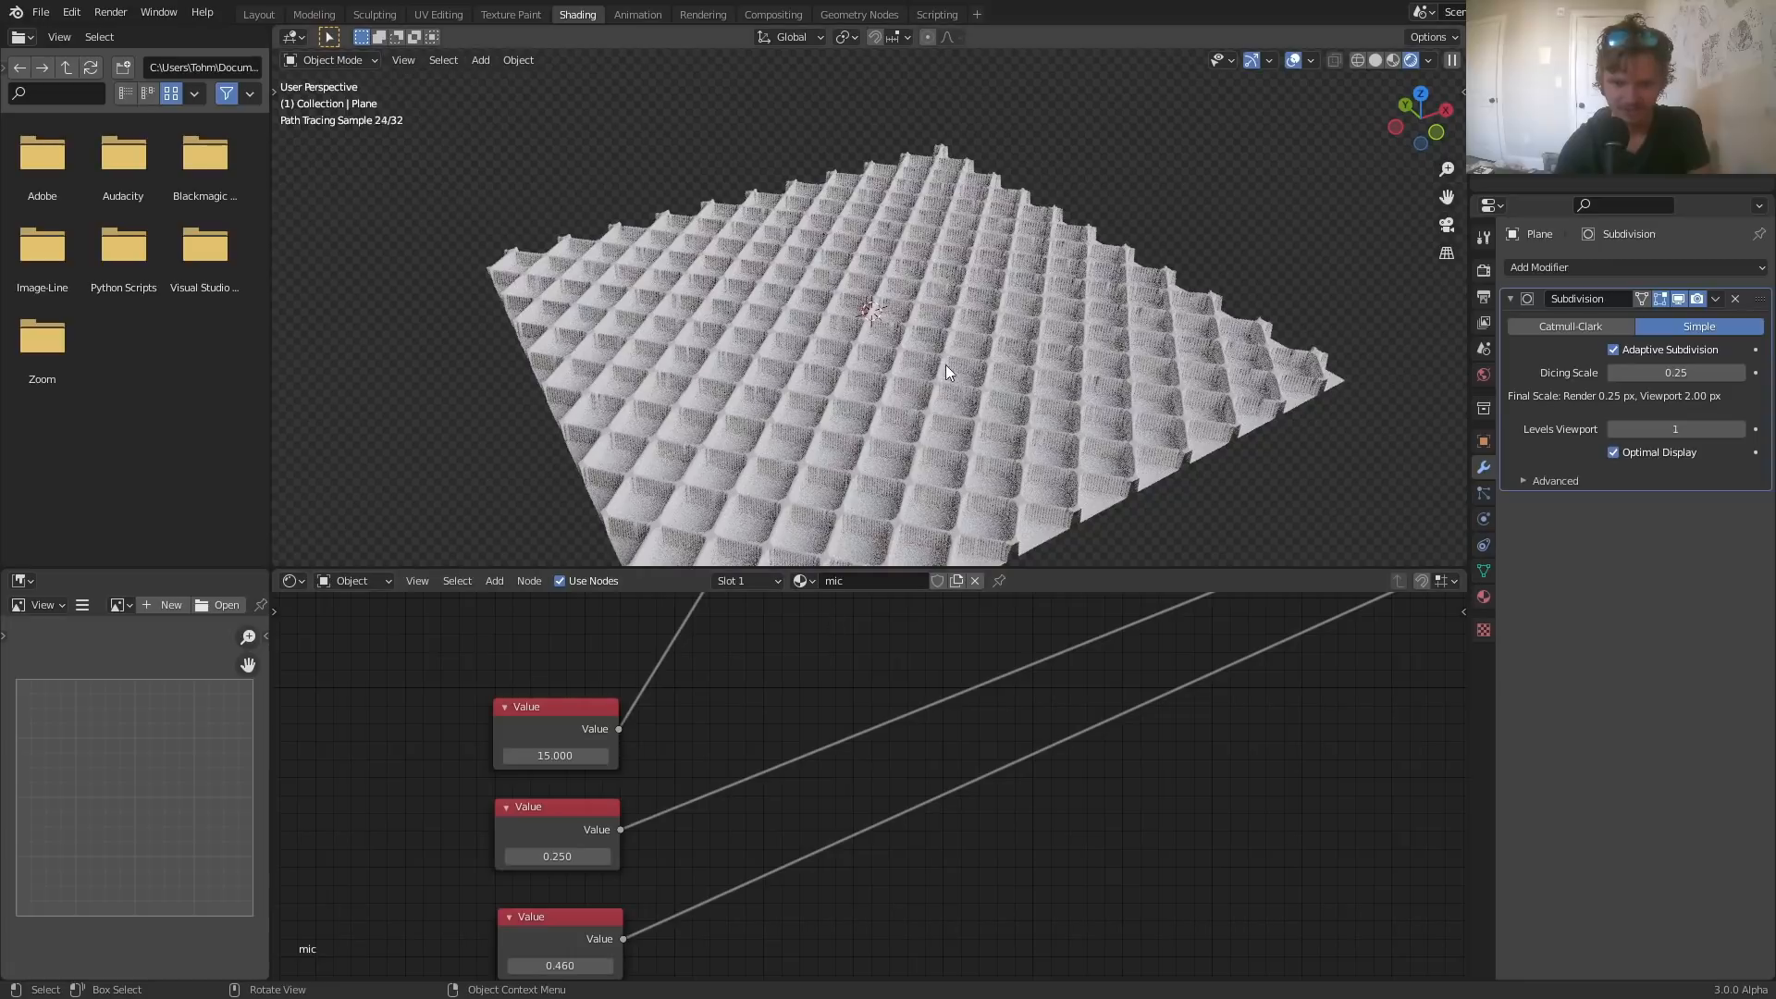
scroll(1064, 800, "down", 3)
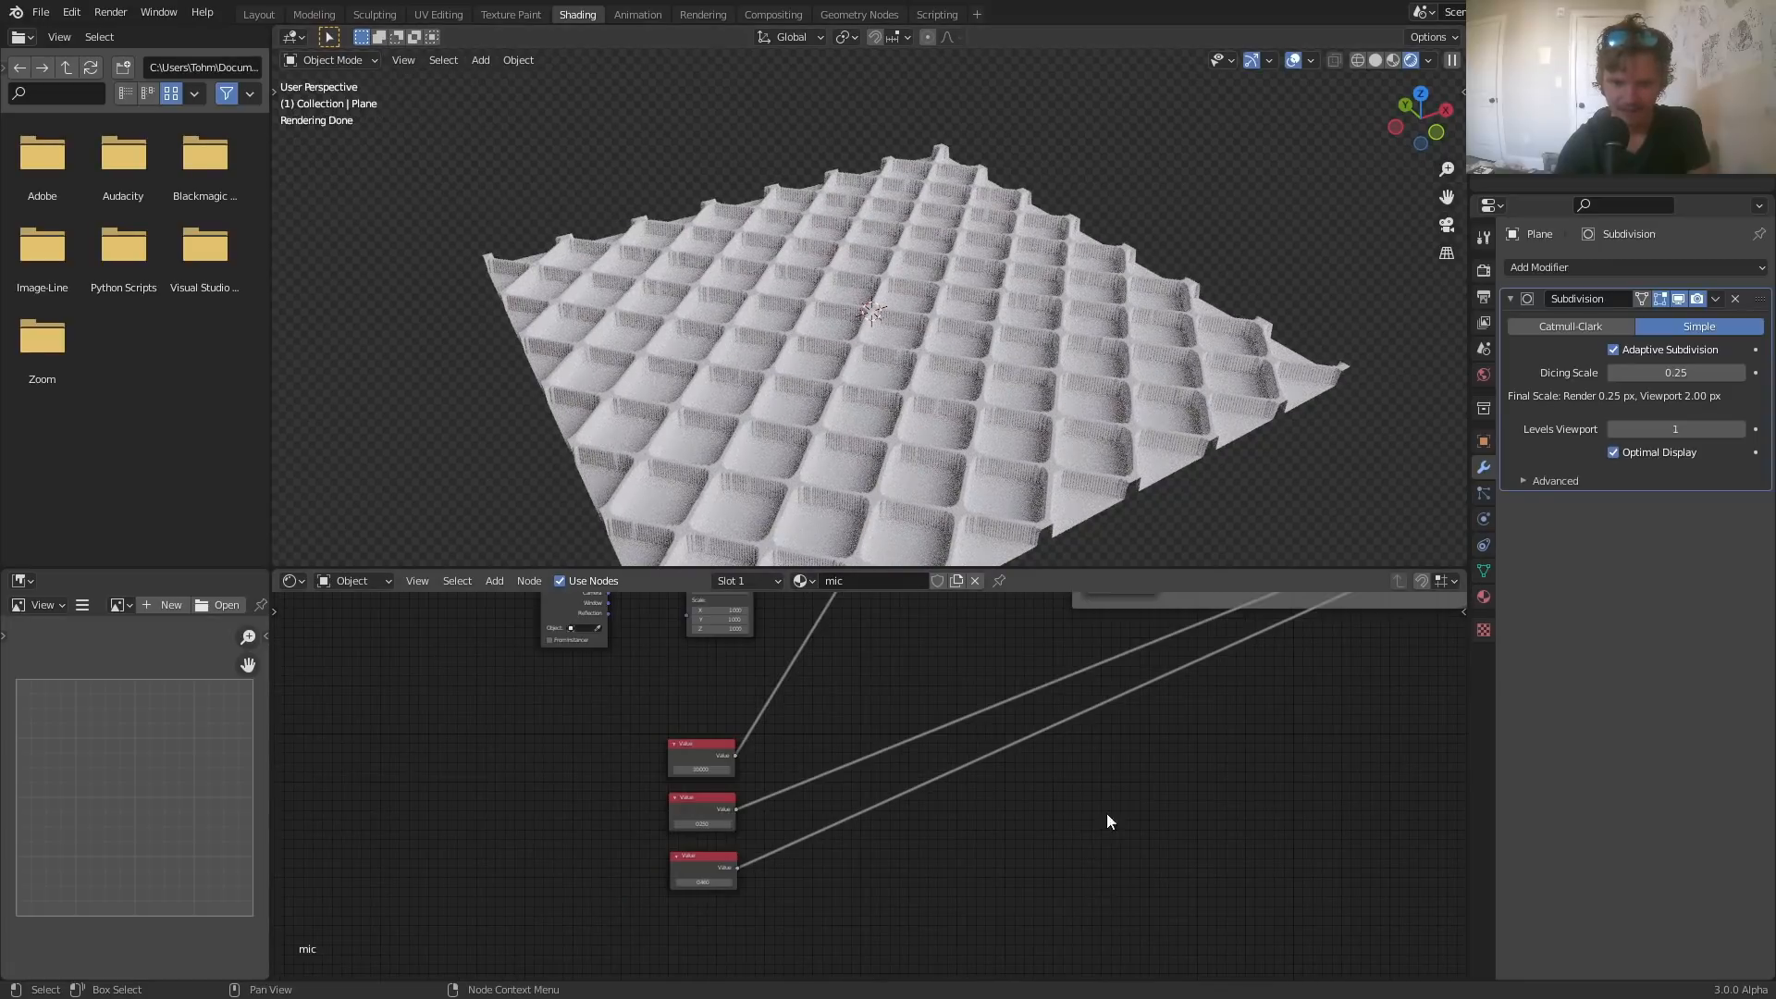
- Set the Metallic value of the Principled BSDF to 1.000 and look at the metal grid up close
middle_click_drag(1107, 812, 728, 962)
middle_click_drag(999, 818, 670, 952)
middle_click_drag(907, 777, 858, 887)
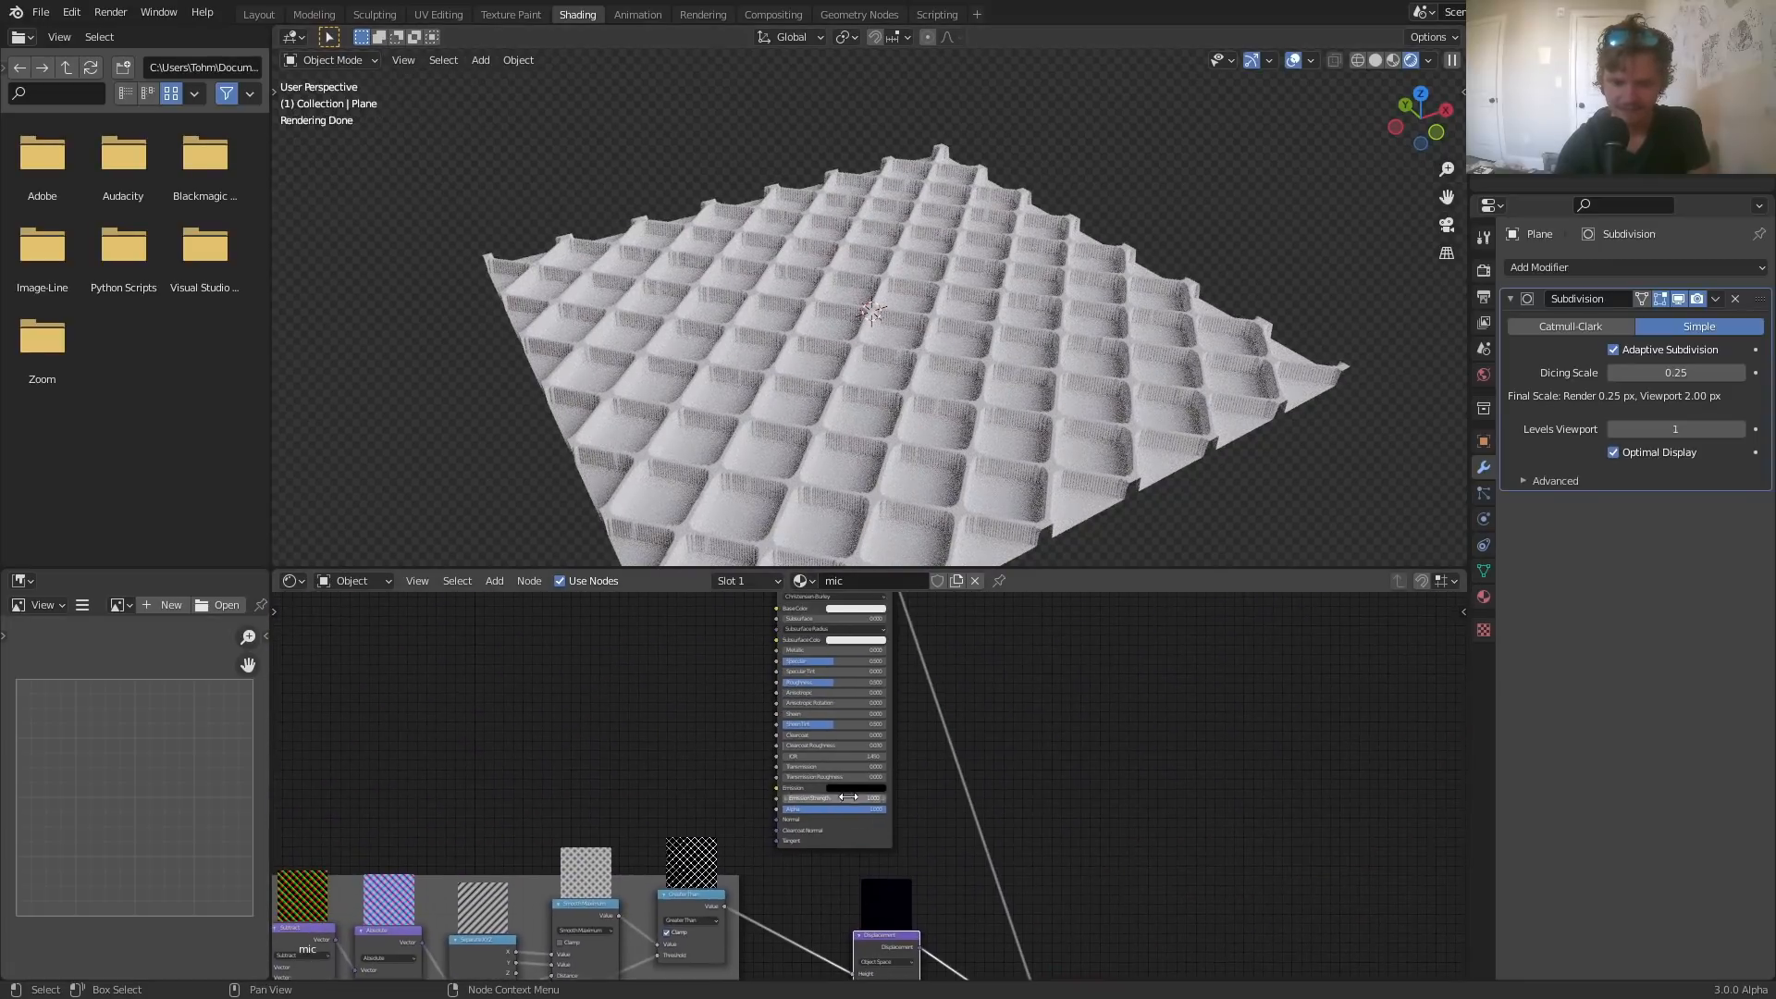
scroll(838, 798, "up", 6)
middle_click_drag(840, 694, 900, 835)
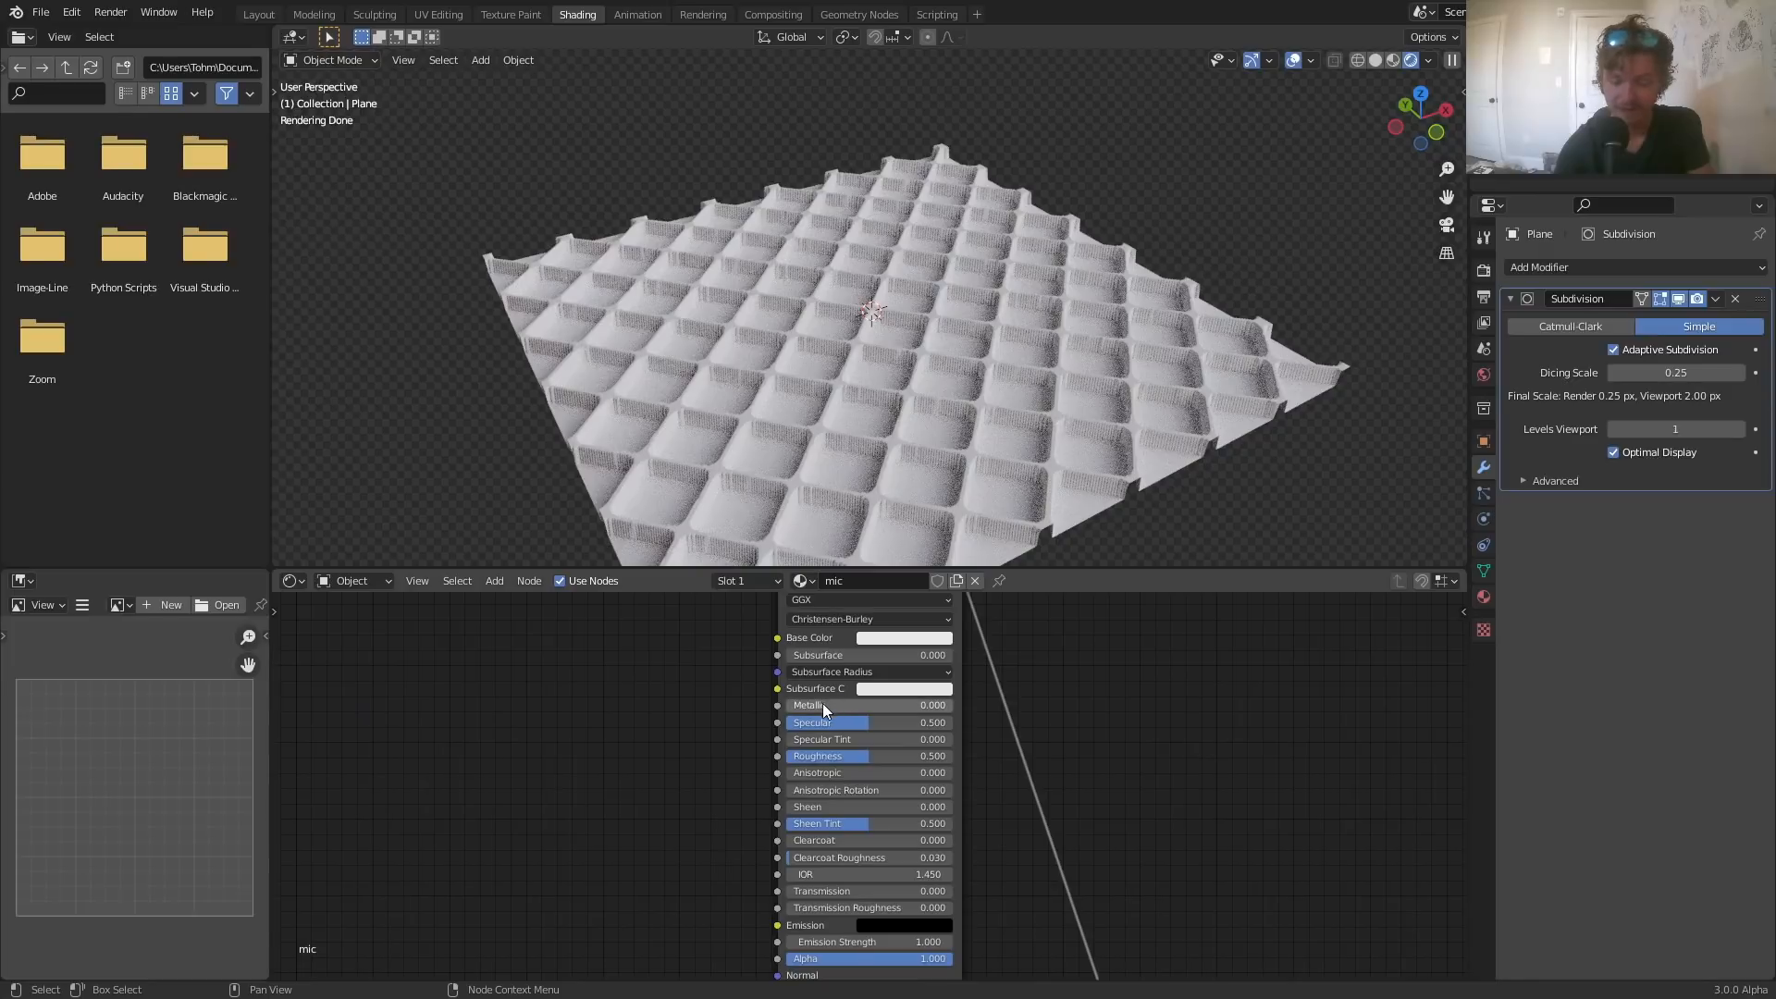
left_click_drag(823, 705, 953, 707)
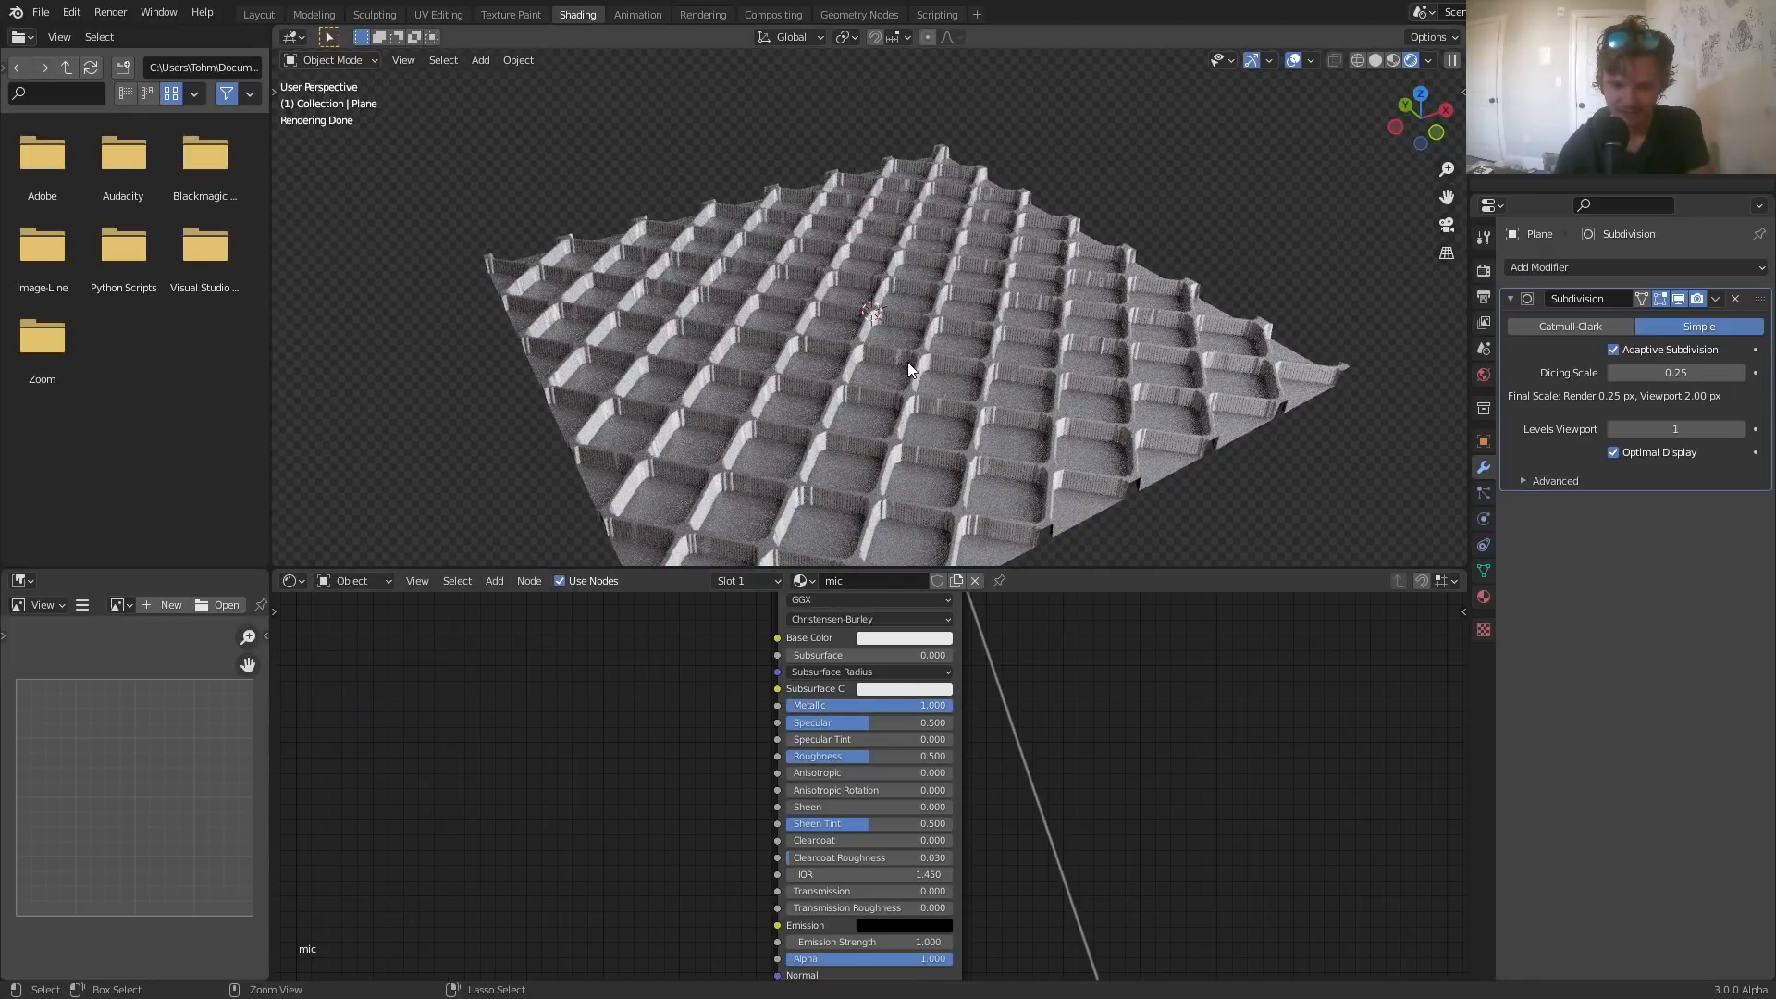
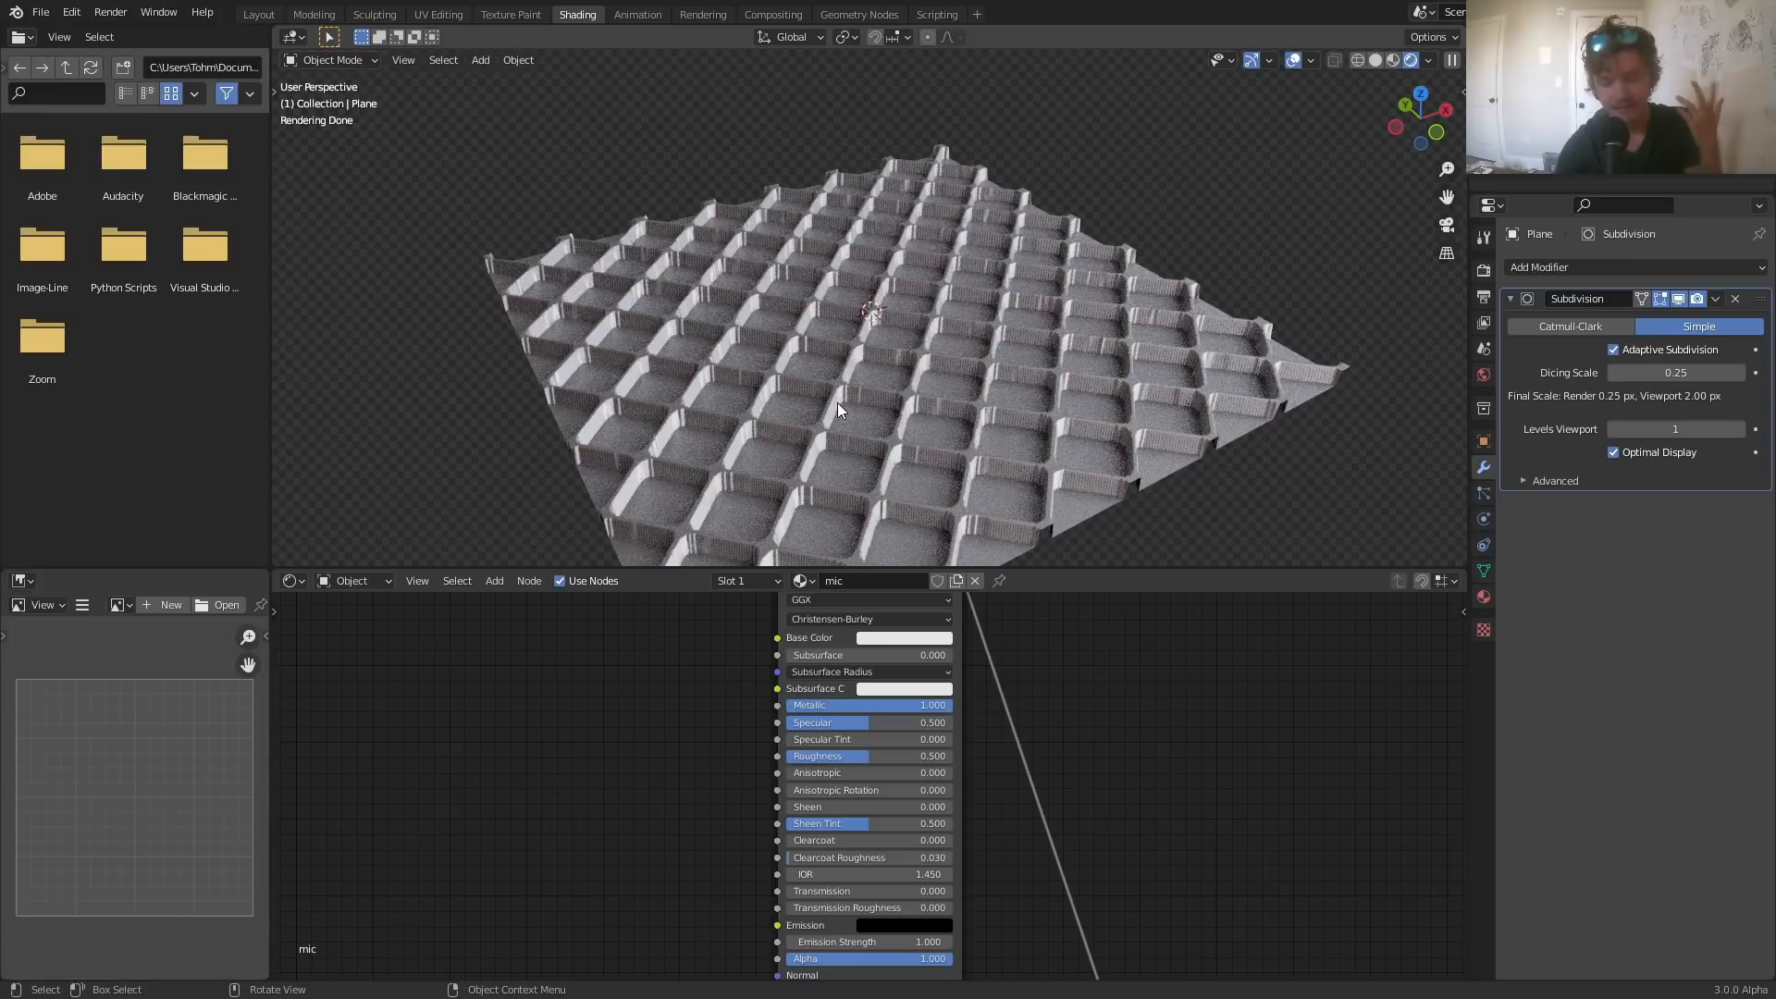
scroll(835, 415, "up", 2)
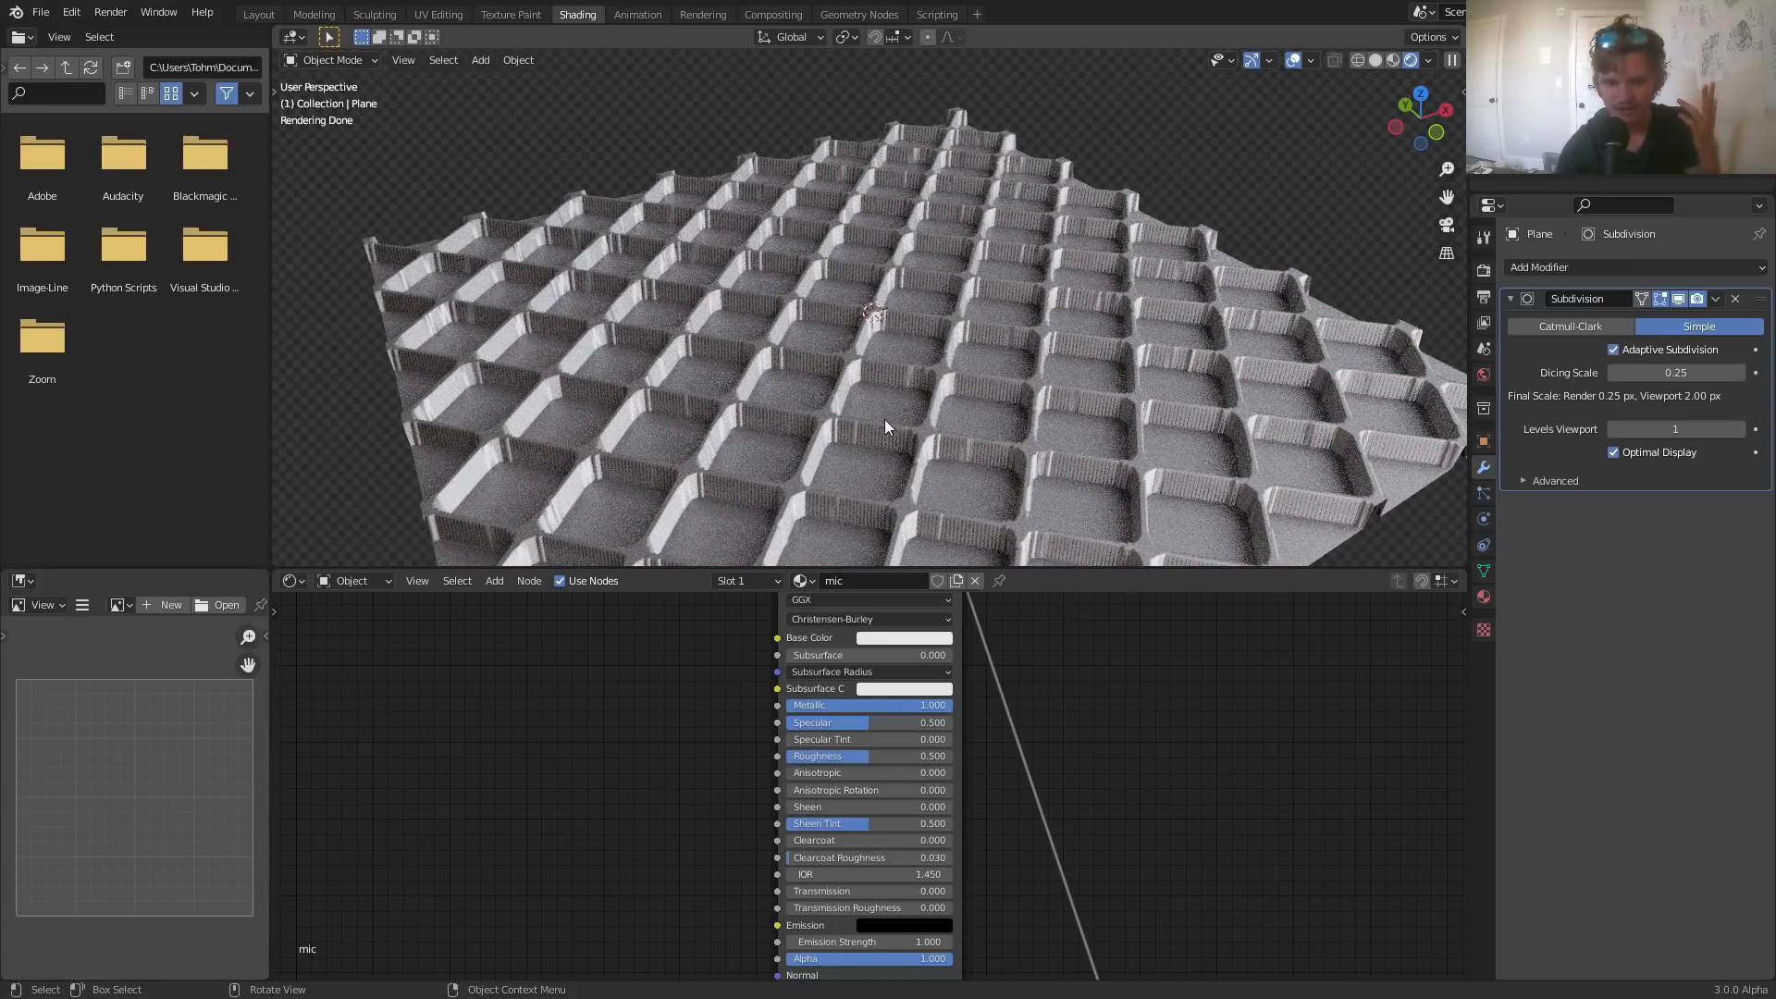
- Move the Material Output and Principled BSDF nodes farther from the grid frame to make room for another node
scroll(551, 751, "down", 3)
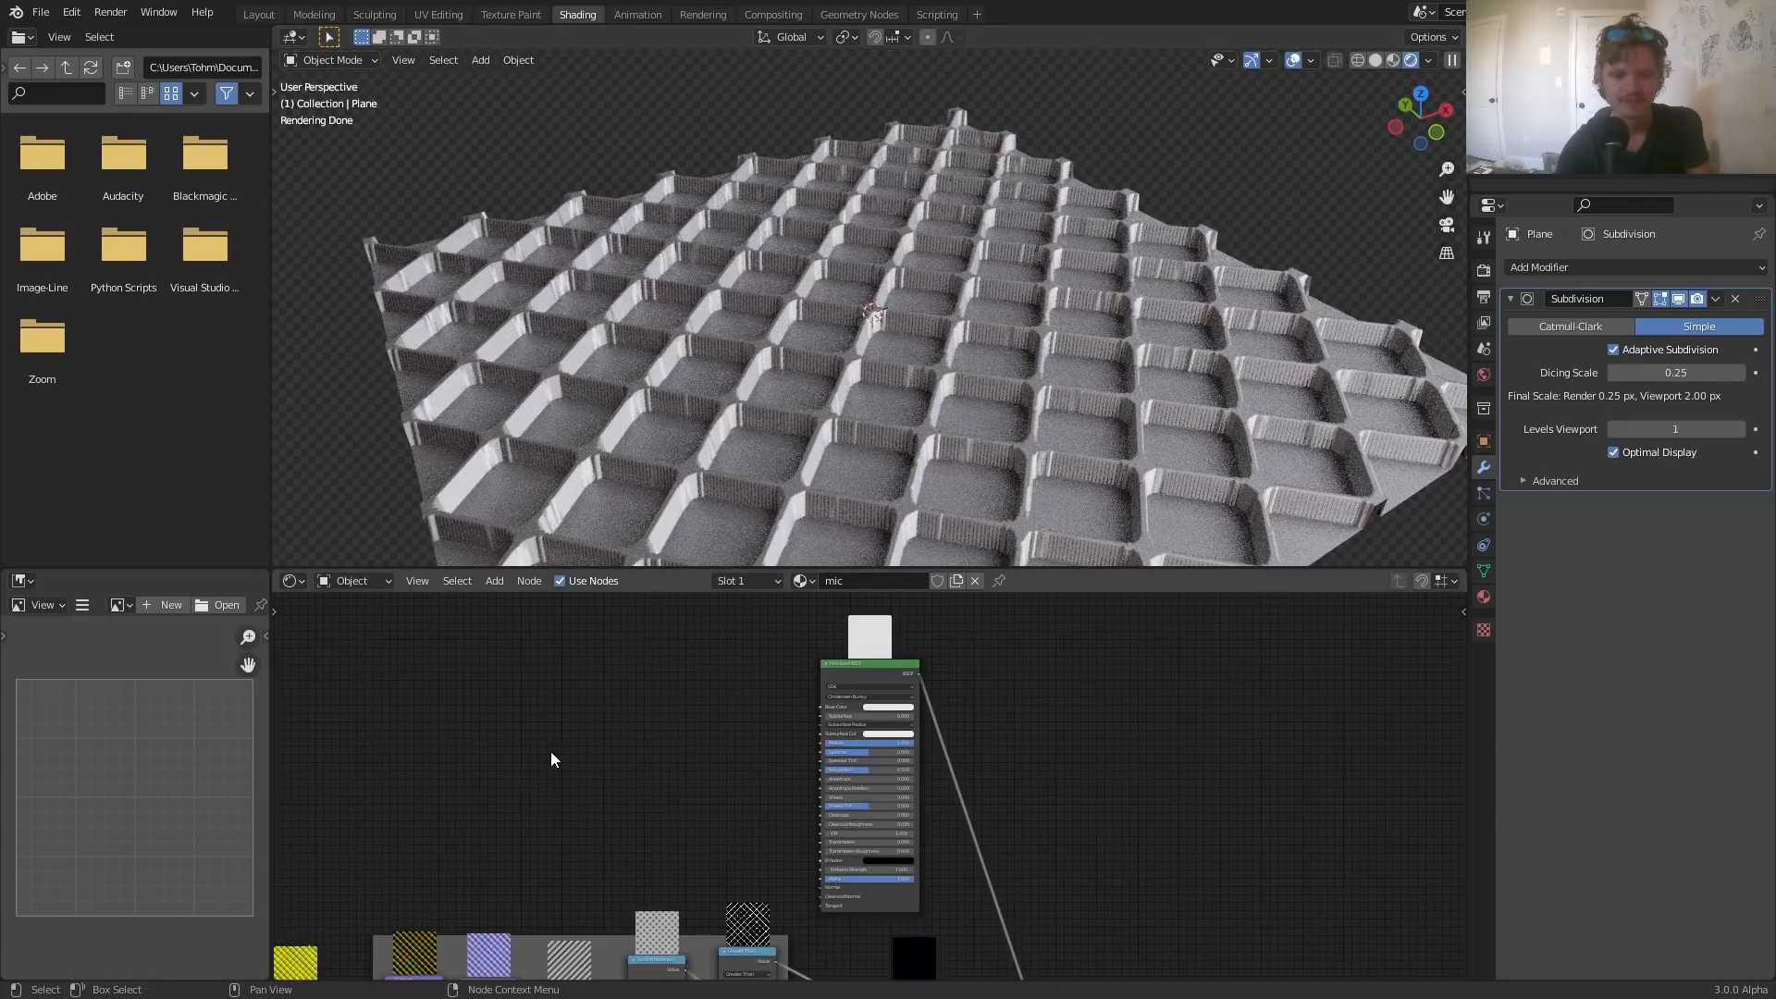
middle_click_drag(851, 721, 708, 737)
left_click_drag(1150, 952, 1016, 875)
key("g")
left_click(1158, 842)
middle_click_drag(993, 813, 996, 873)
left_click_drag(936, 806, 759, 725)
key("g")
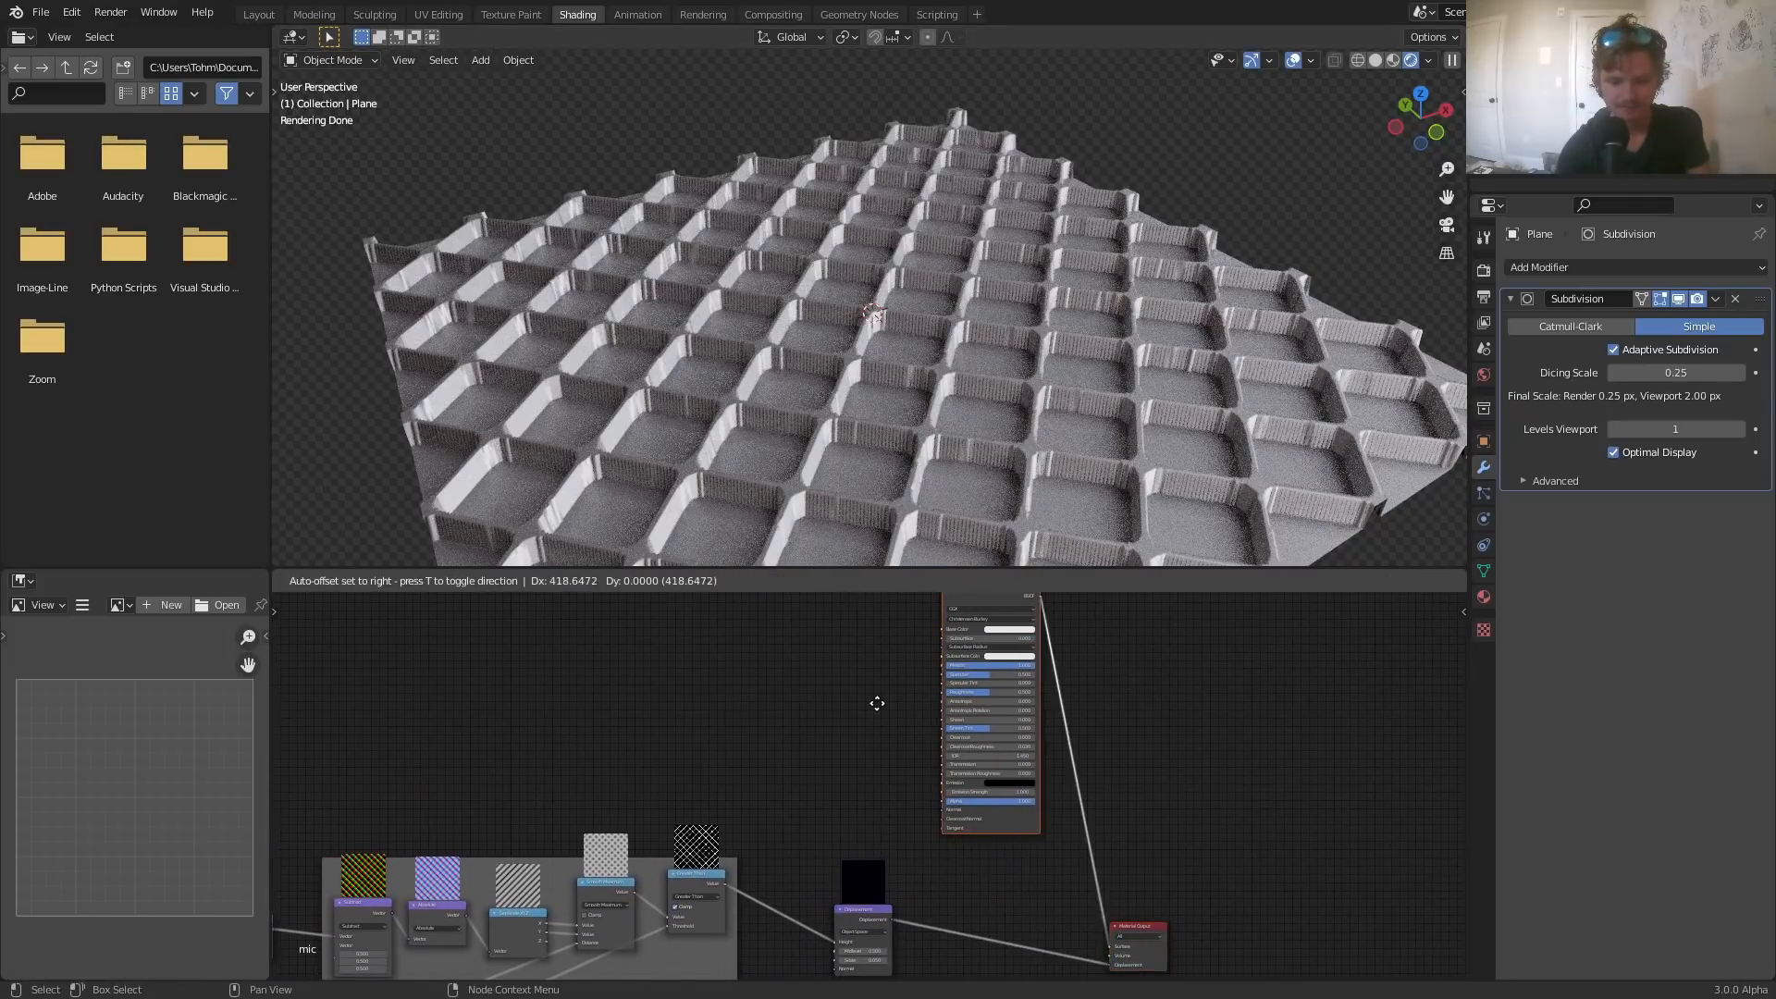
left_click(816, 683)
- Add a ColorRamp node beside the Principled BSDF and link the Greater Than node's Value to its Fac input
scroll(686, 853, "up", 5)
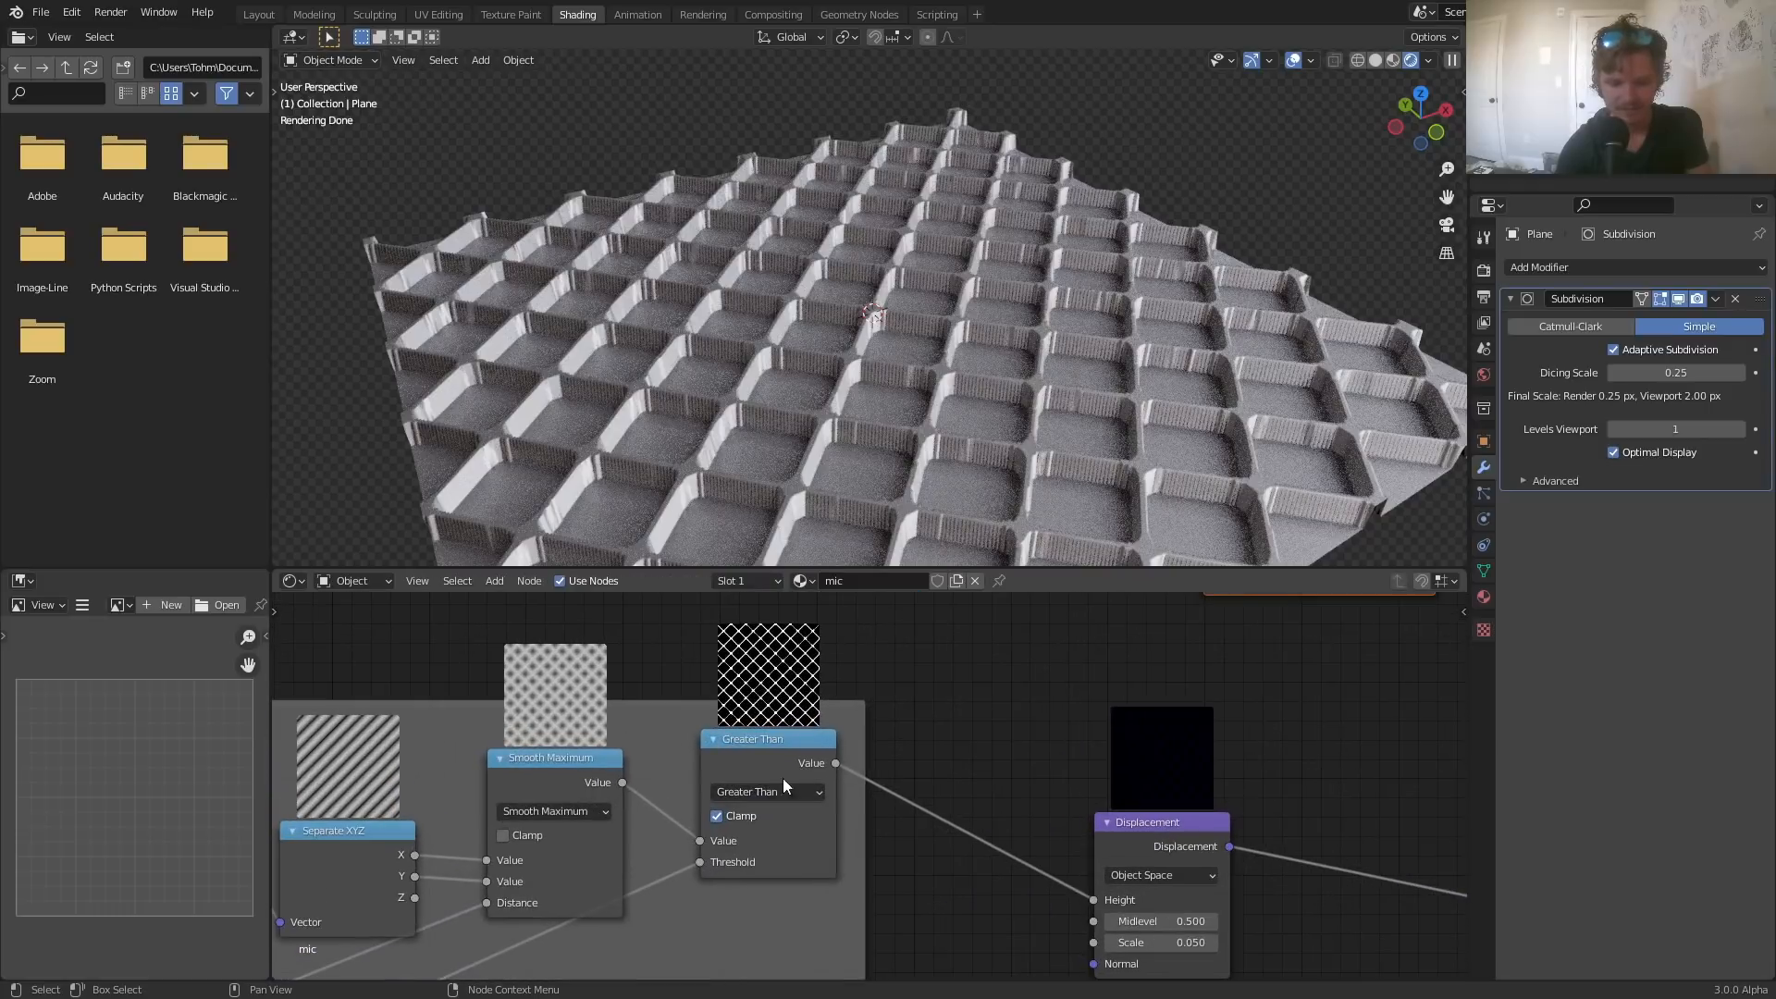
key("shift+a")
type("colorramp")
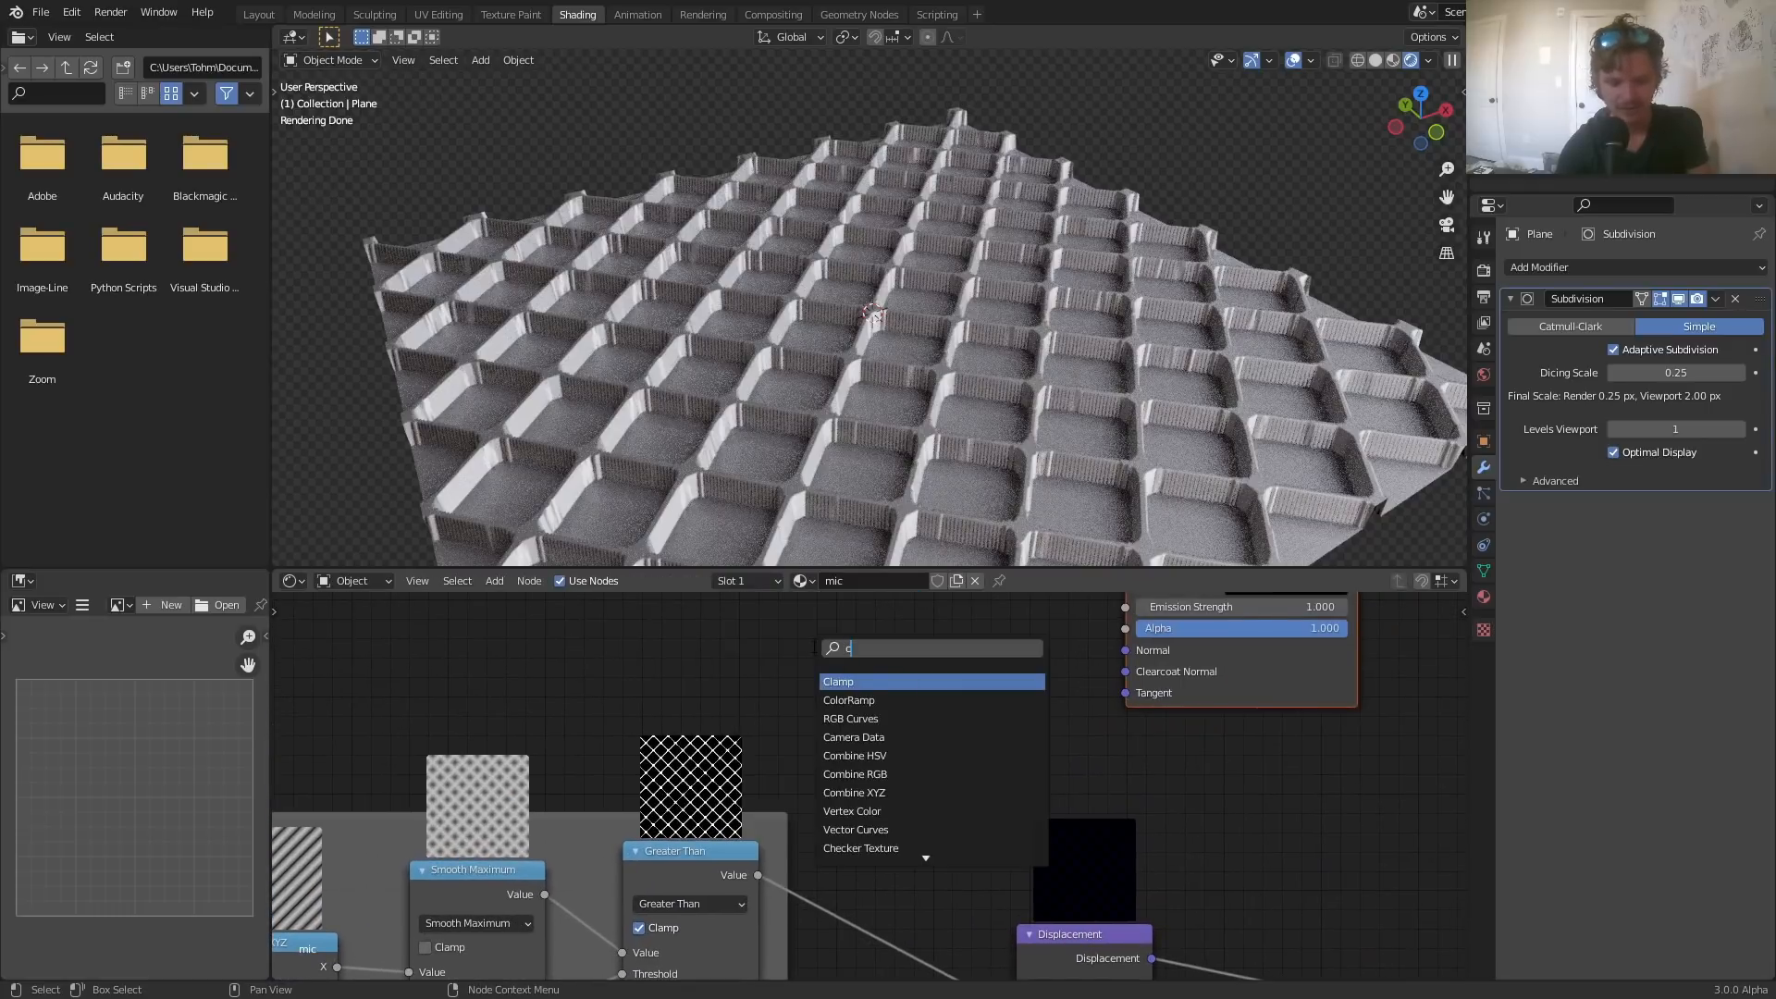
key("Return")
left_click(831, 577)
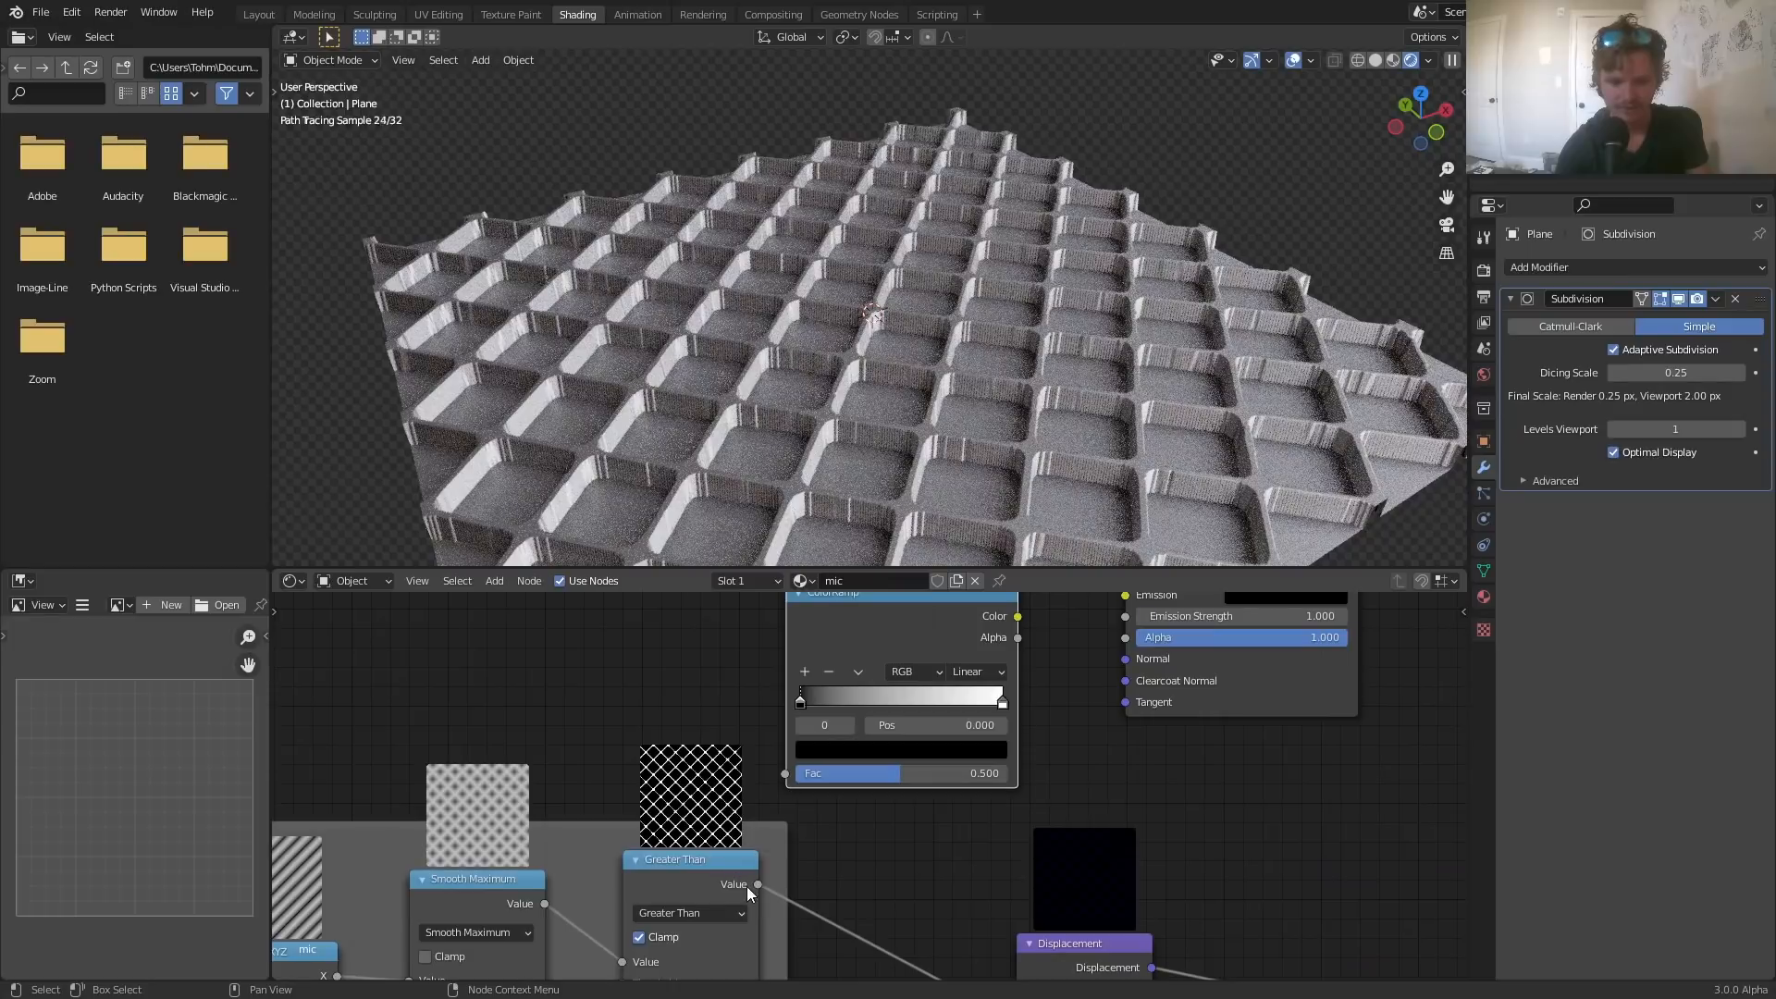
left_click_drag(755, 886, 786, 774)
middle_click_drag(877, 687, 824, 841)
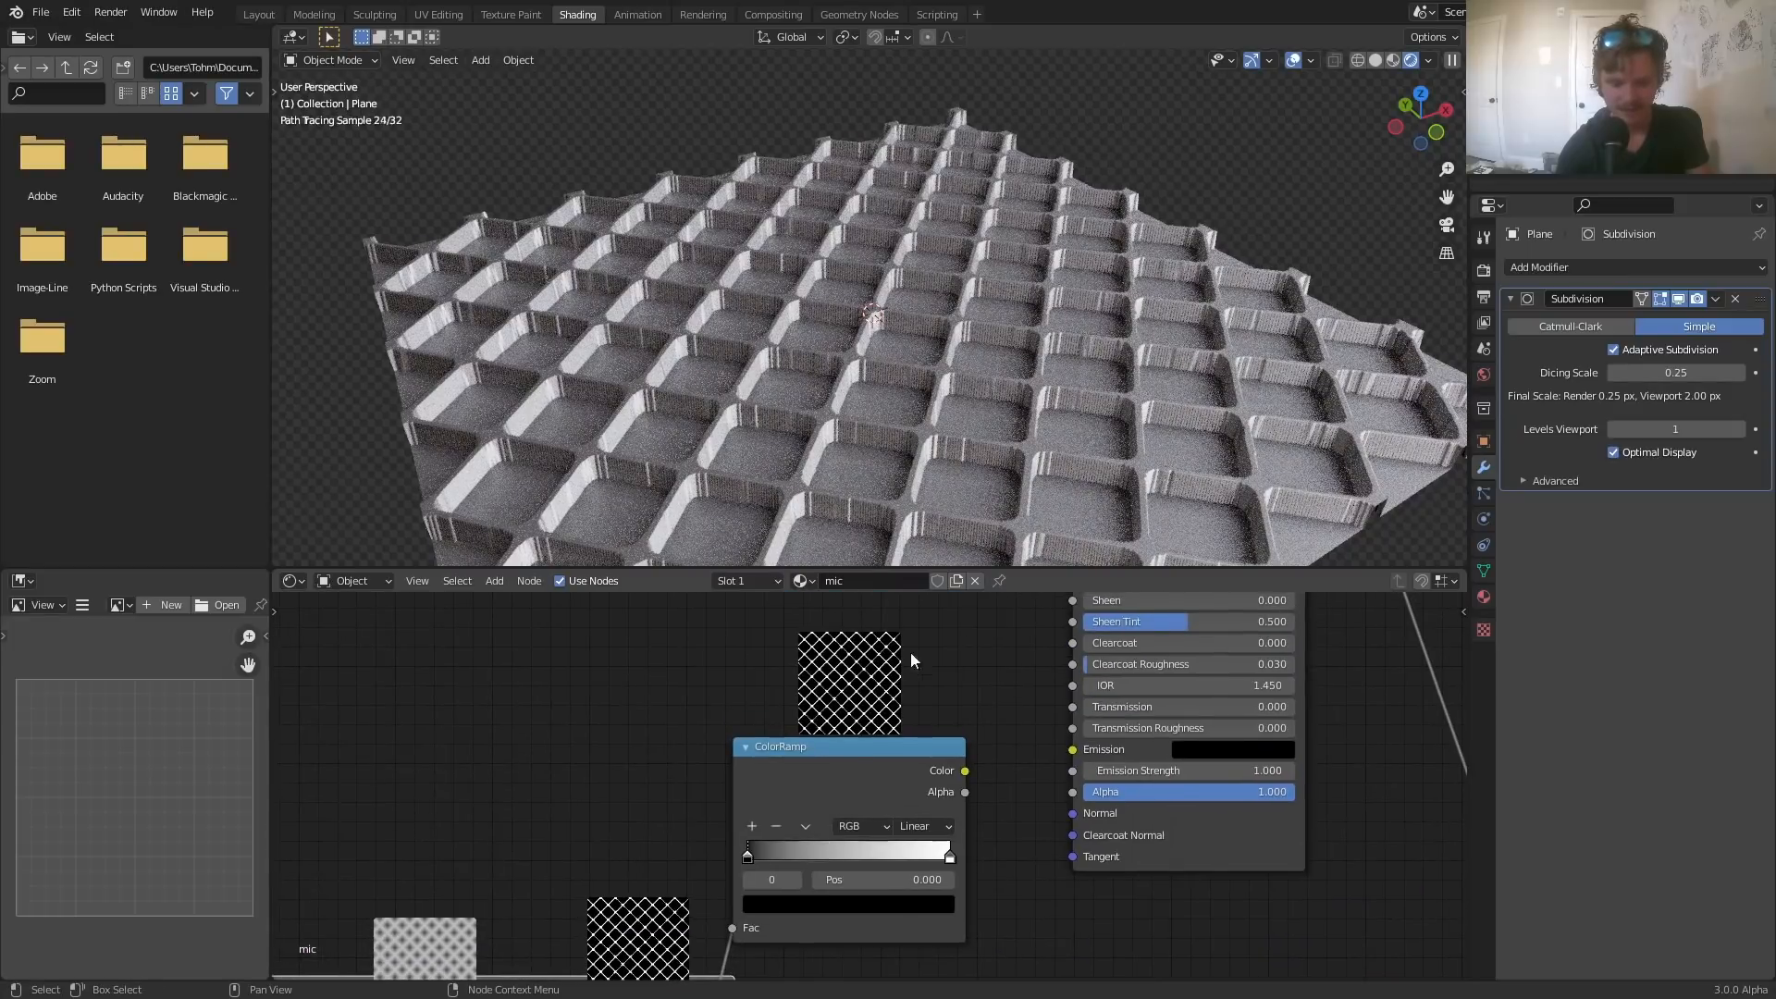
- Preview the ColorRamp output on the plane, try a light grey for its first stop, and undo the colour change
left_click(871, 757, "ctrl+shift")
scroll(862, 935, "up", 2)
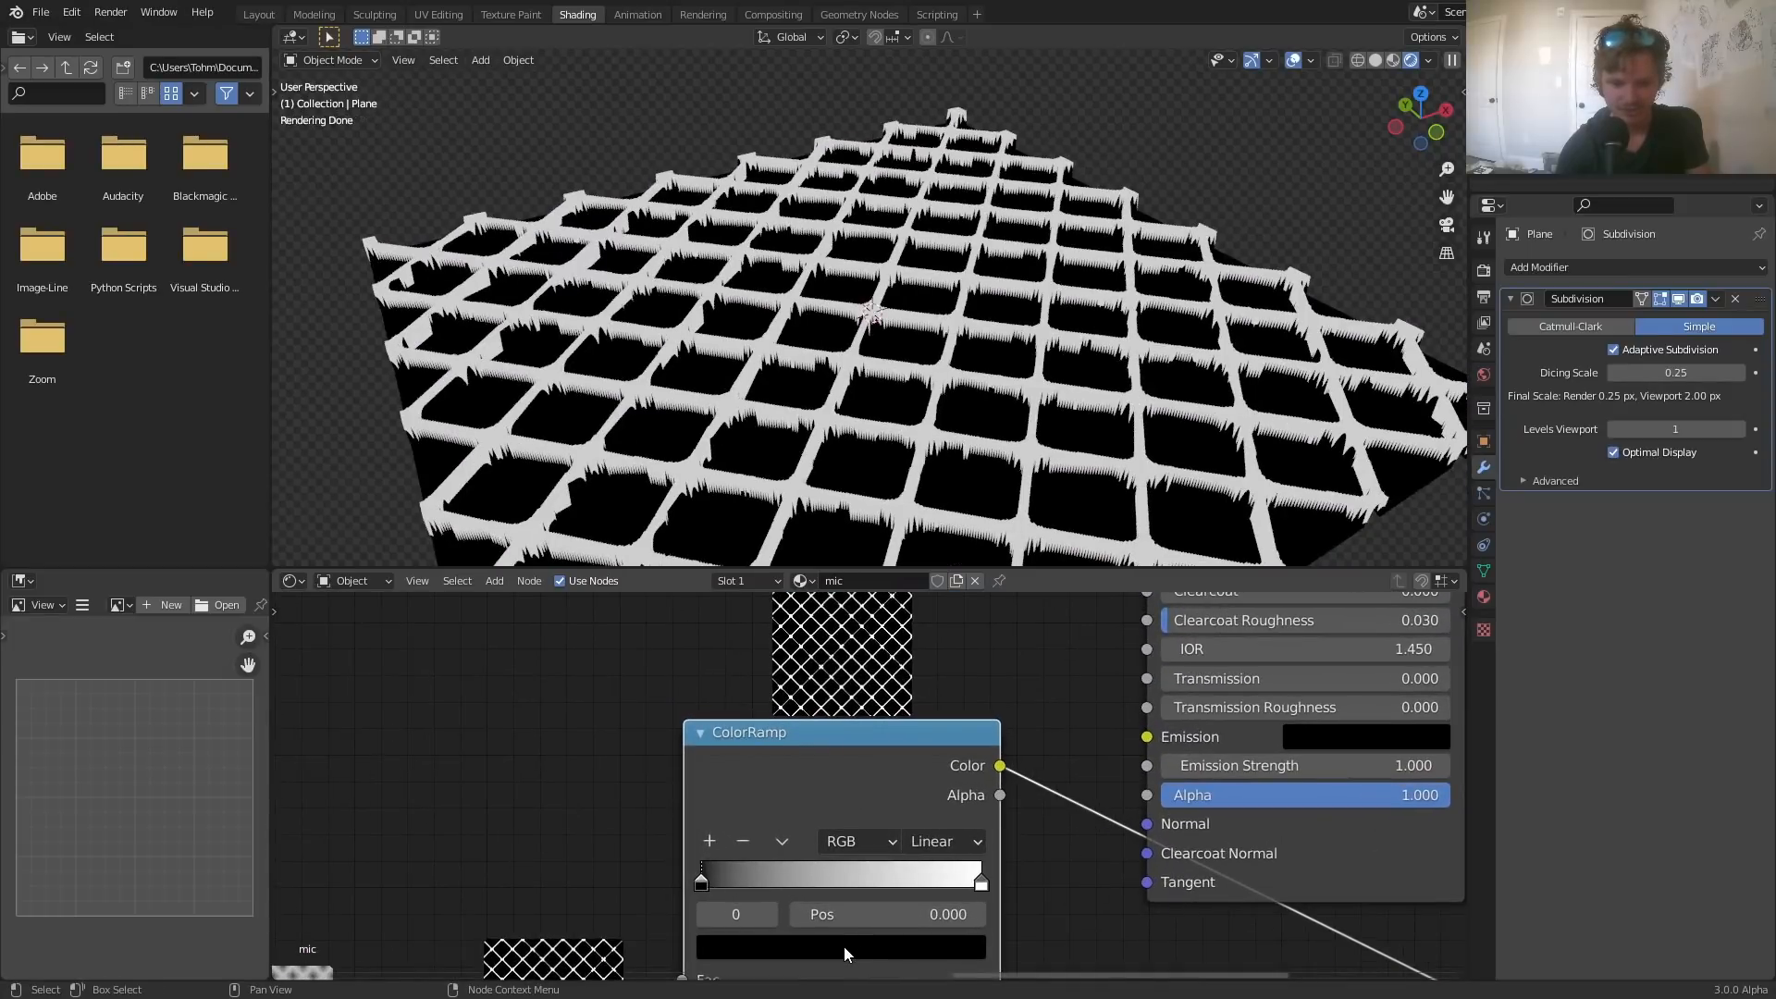
left_click(844, 946)
left_click_drag(903, 713, 915, 606)
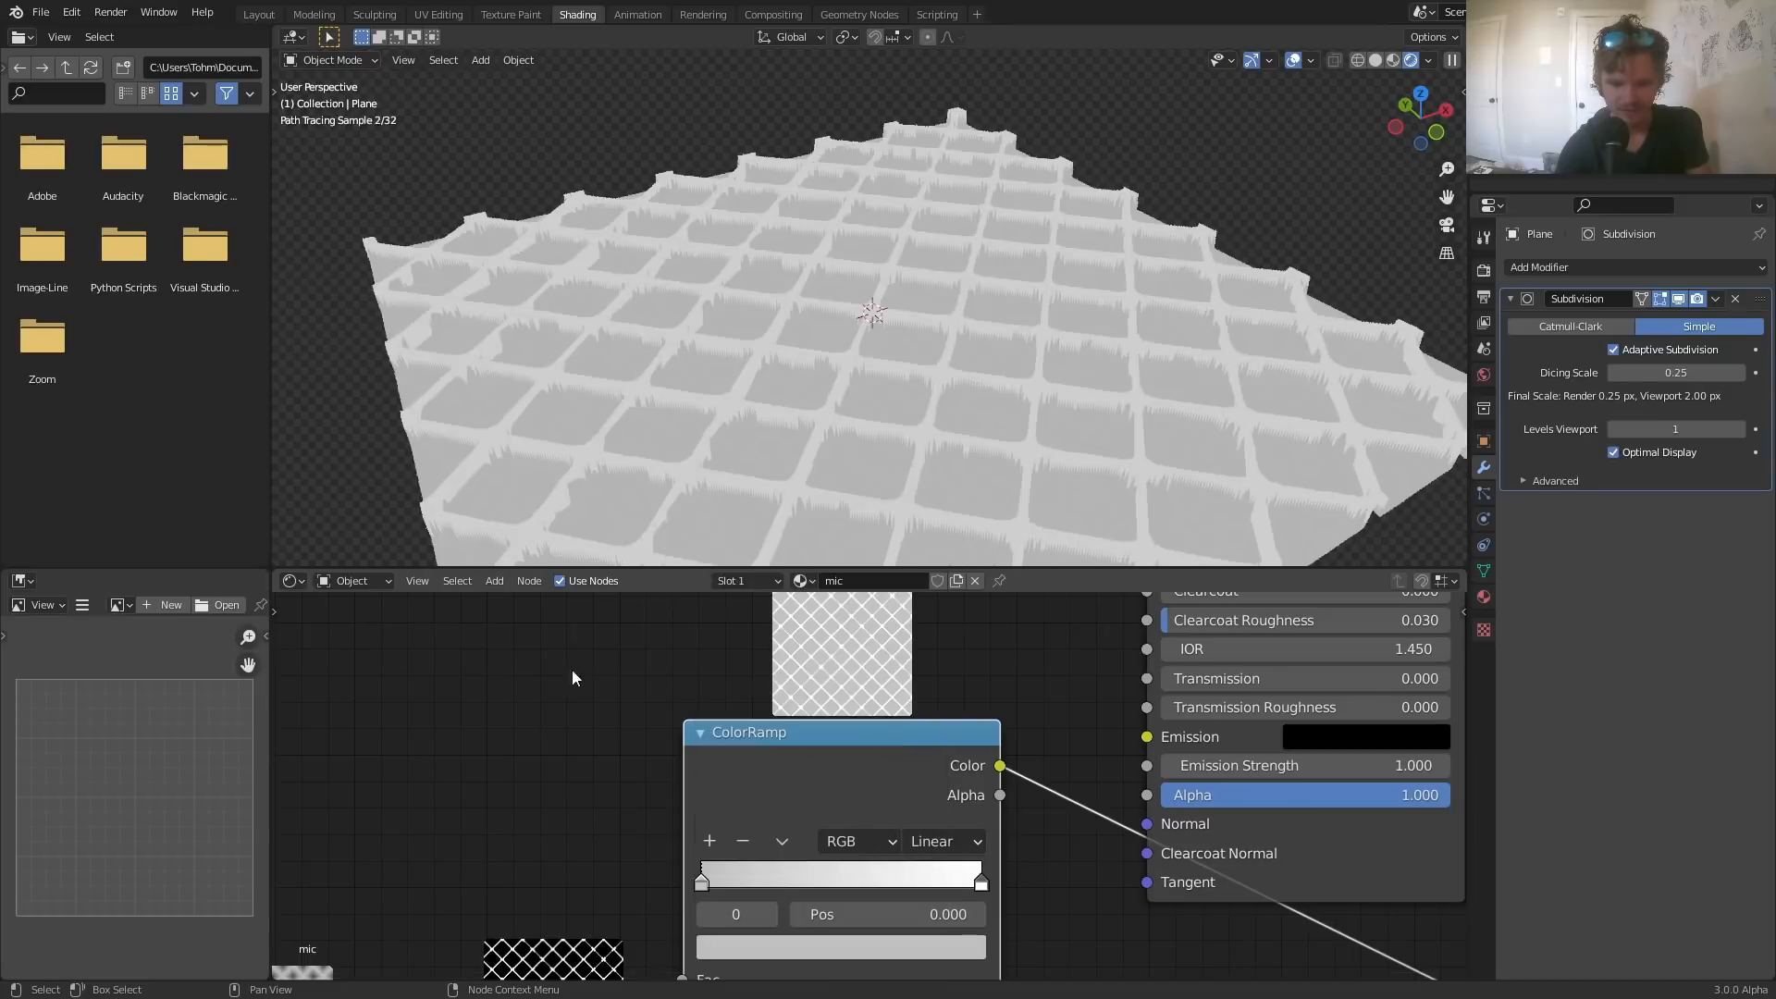
key("ctrl+z")
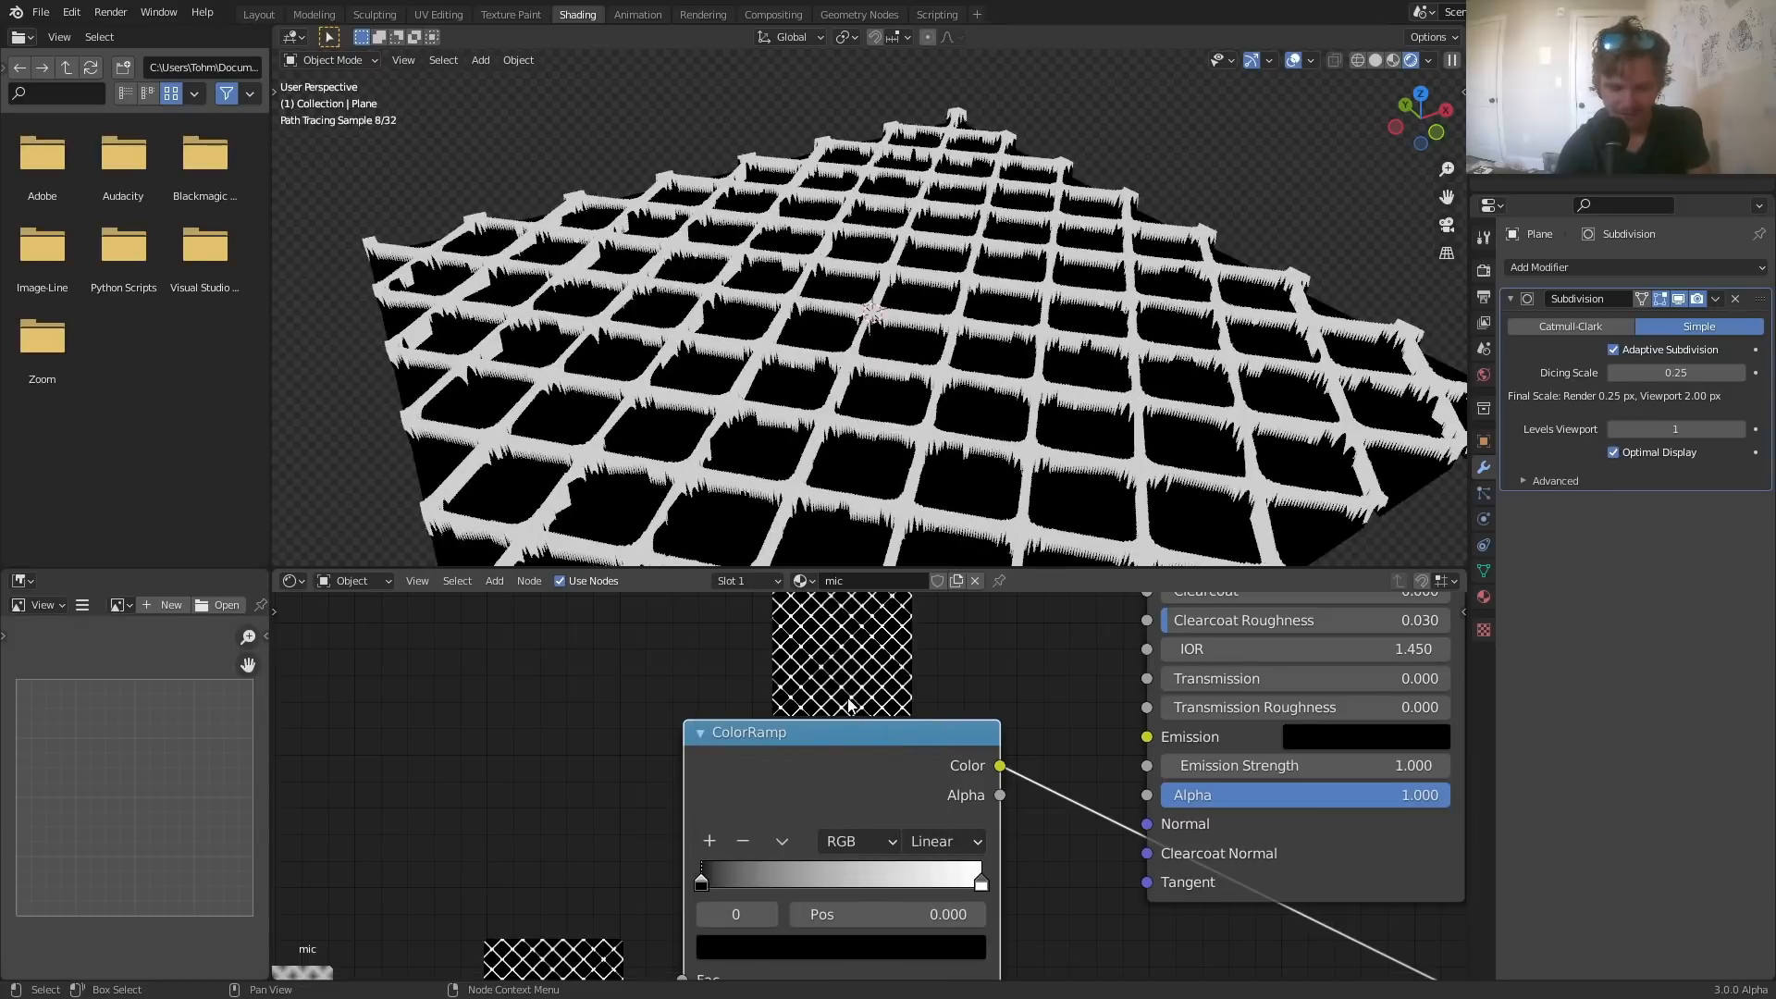
- Link the ColorRamp's Color to the Principled BSDF's Base Color and reconnect the BSDF to the material's surface output
scroll(849, 705, "down", 5)
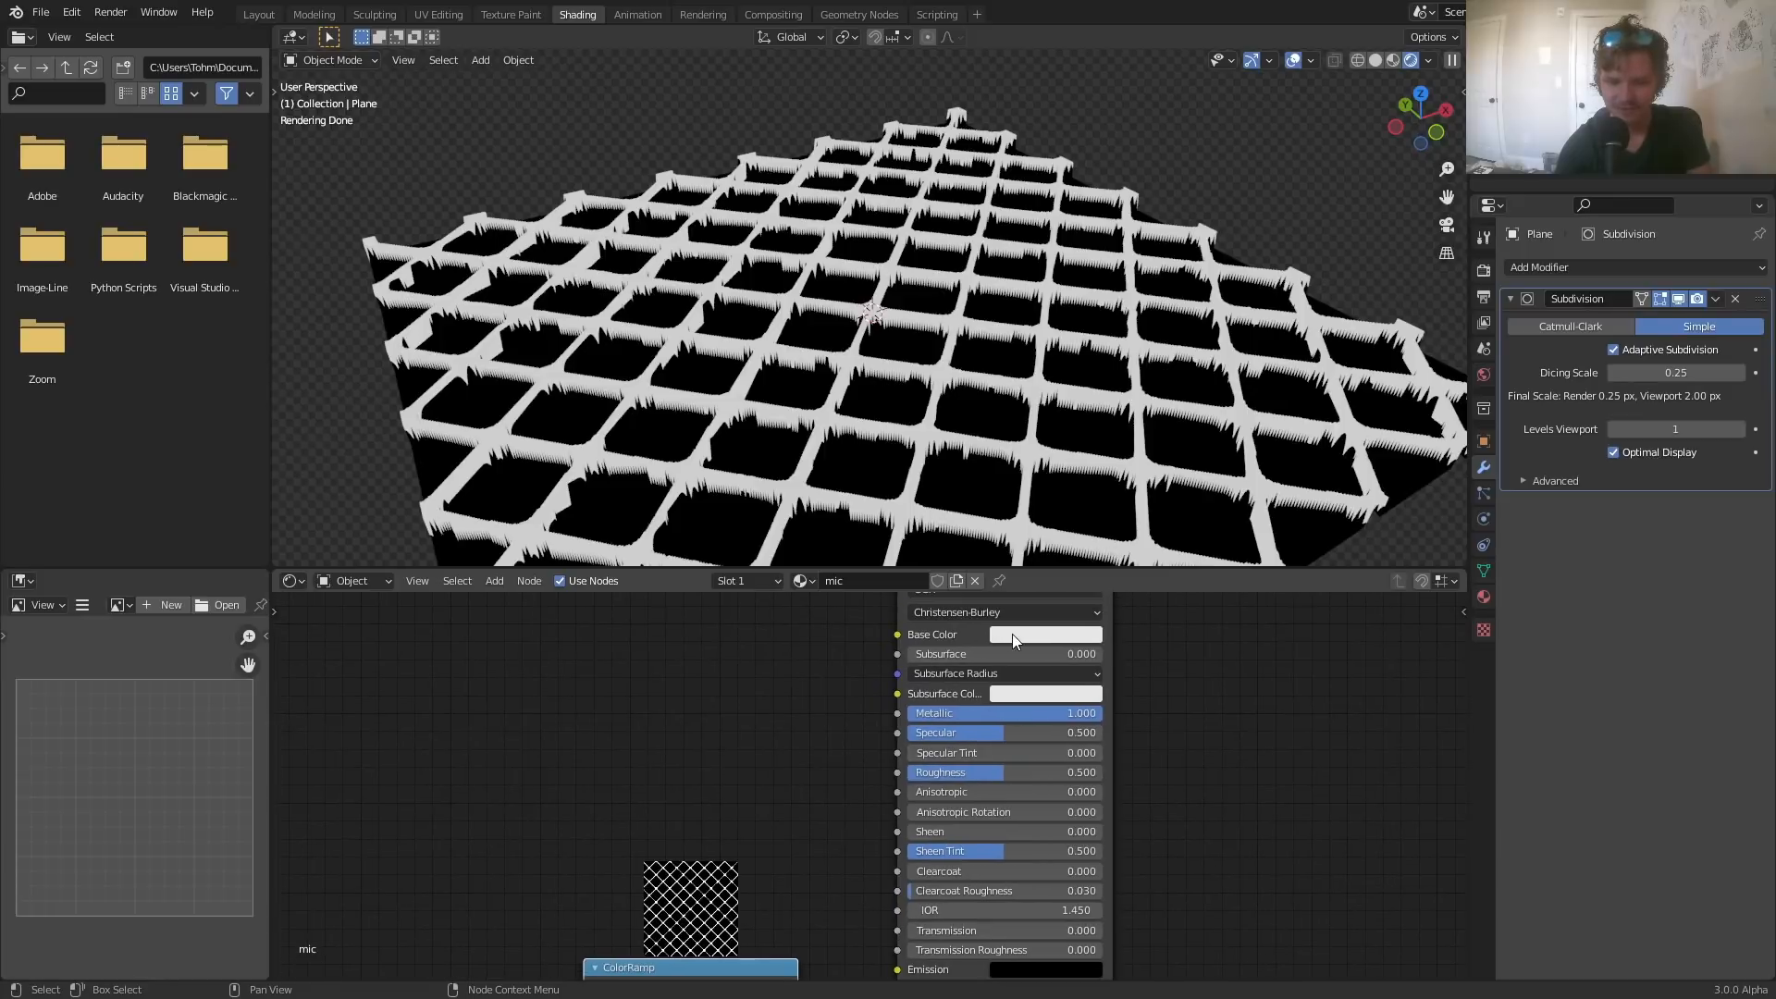
scroll(836, 837, "down", 2)
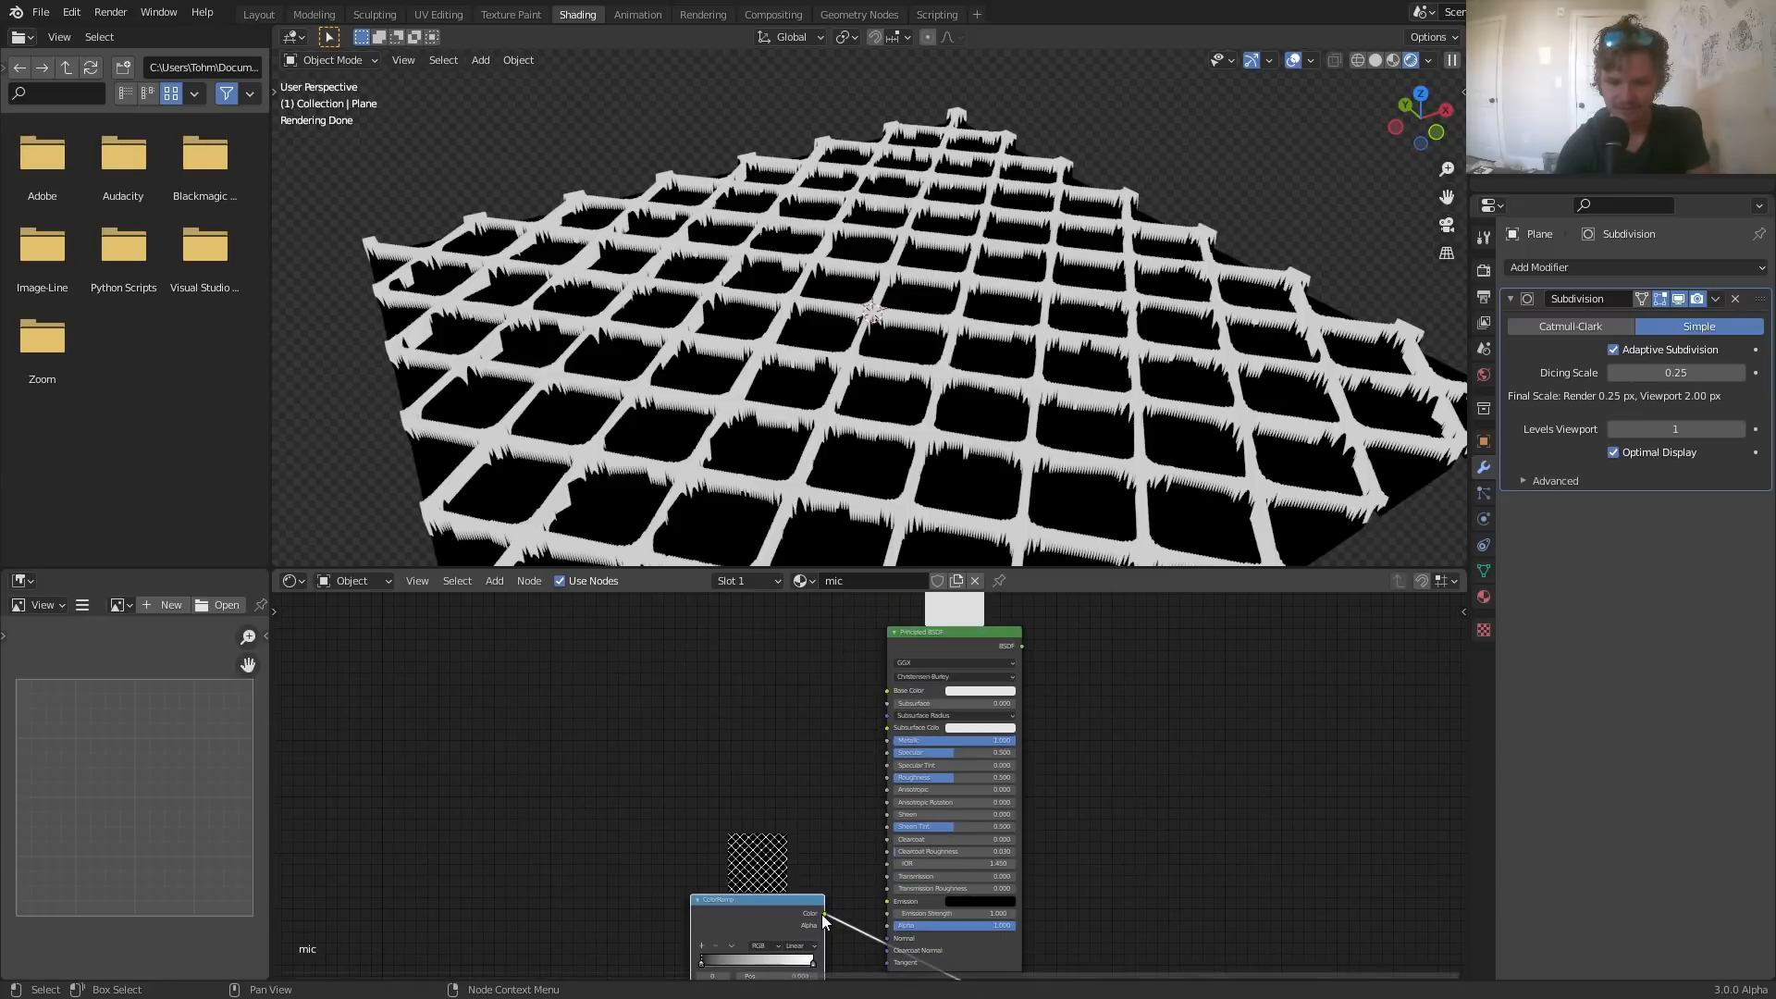
left_click_drag(825, 914, 853, 777)
left_click_drag(884, 697, 887, 691)
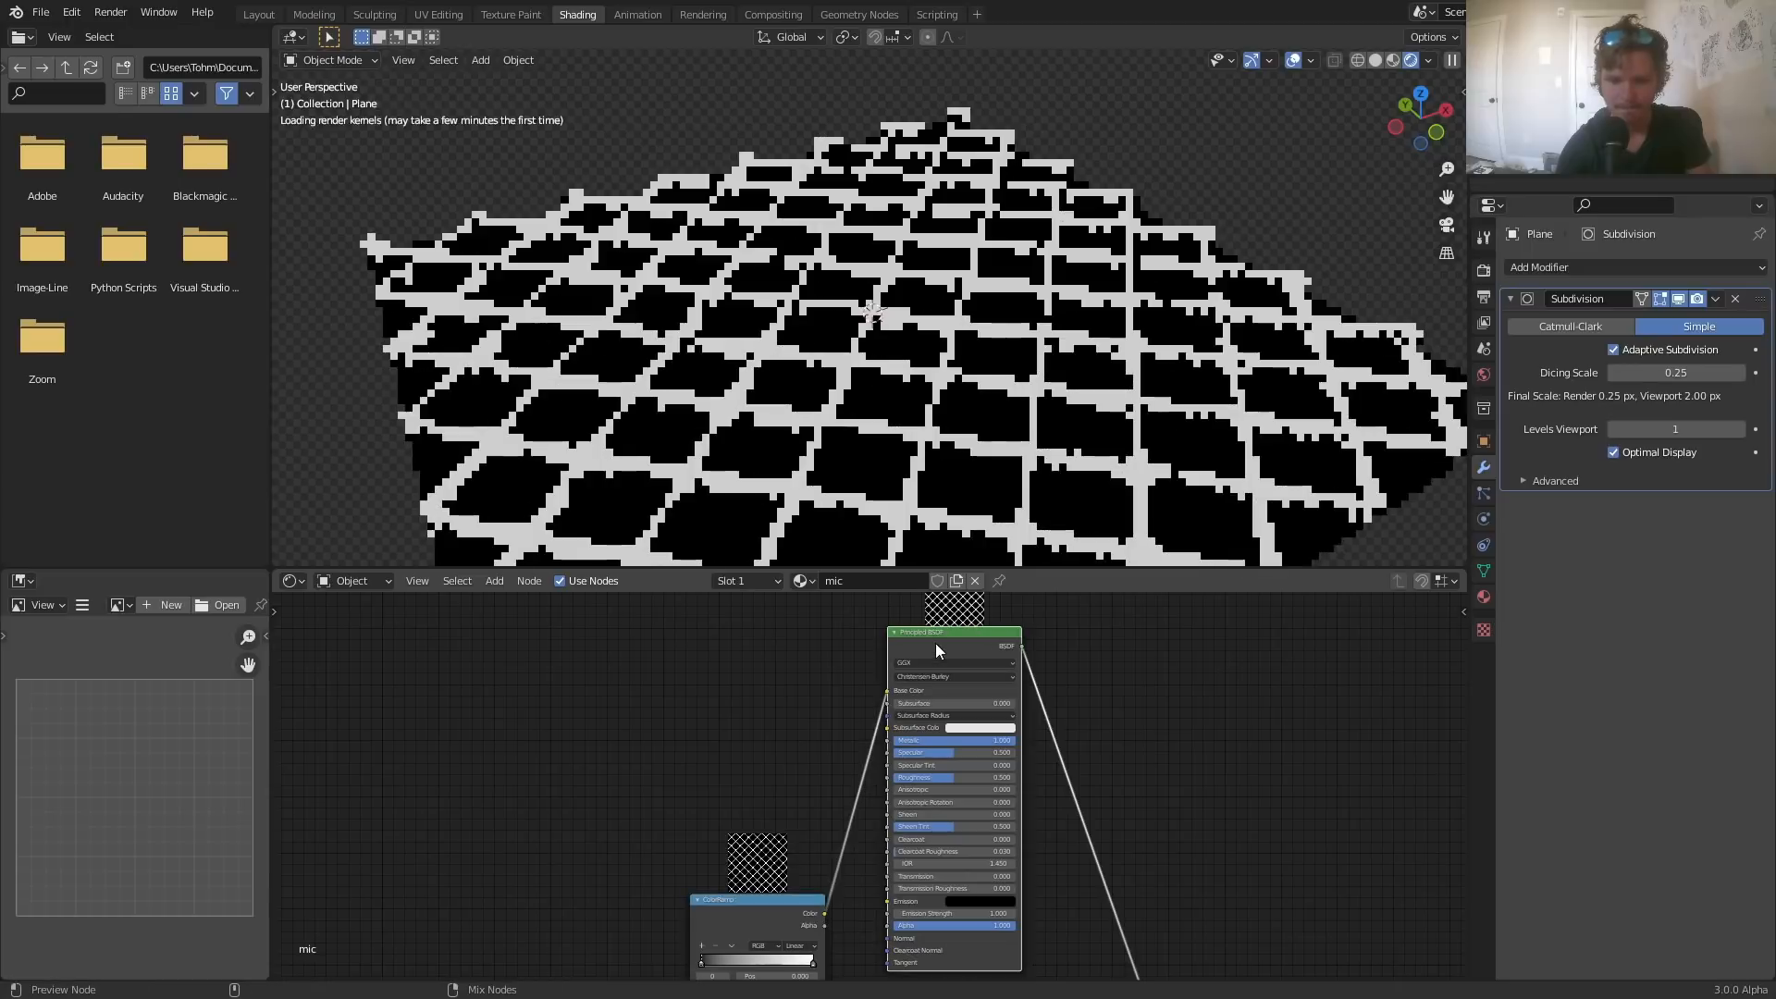
- Try a saturated red at value 0.555 for the ColorRamp's first stop and undo the change
middle_click_drag(829, 746, 892, 610)
scroll(833, 814, "up", 2)
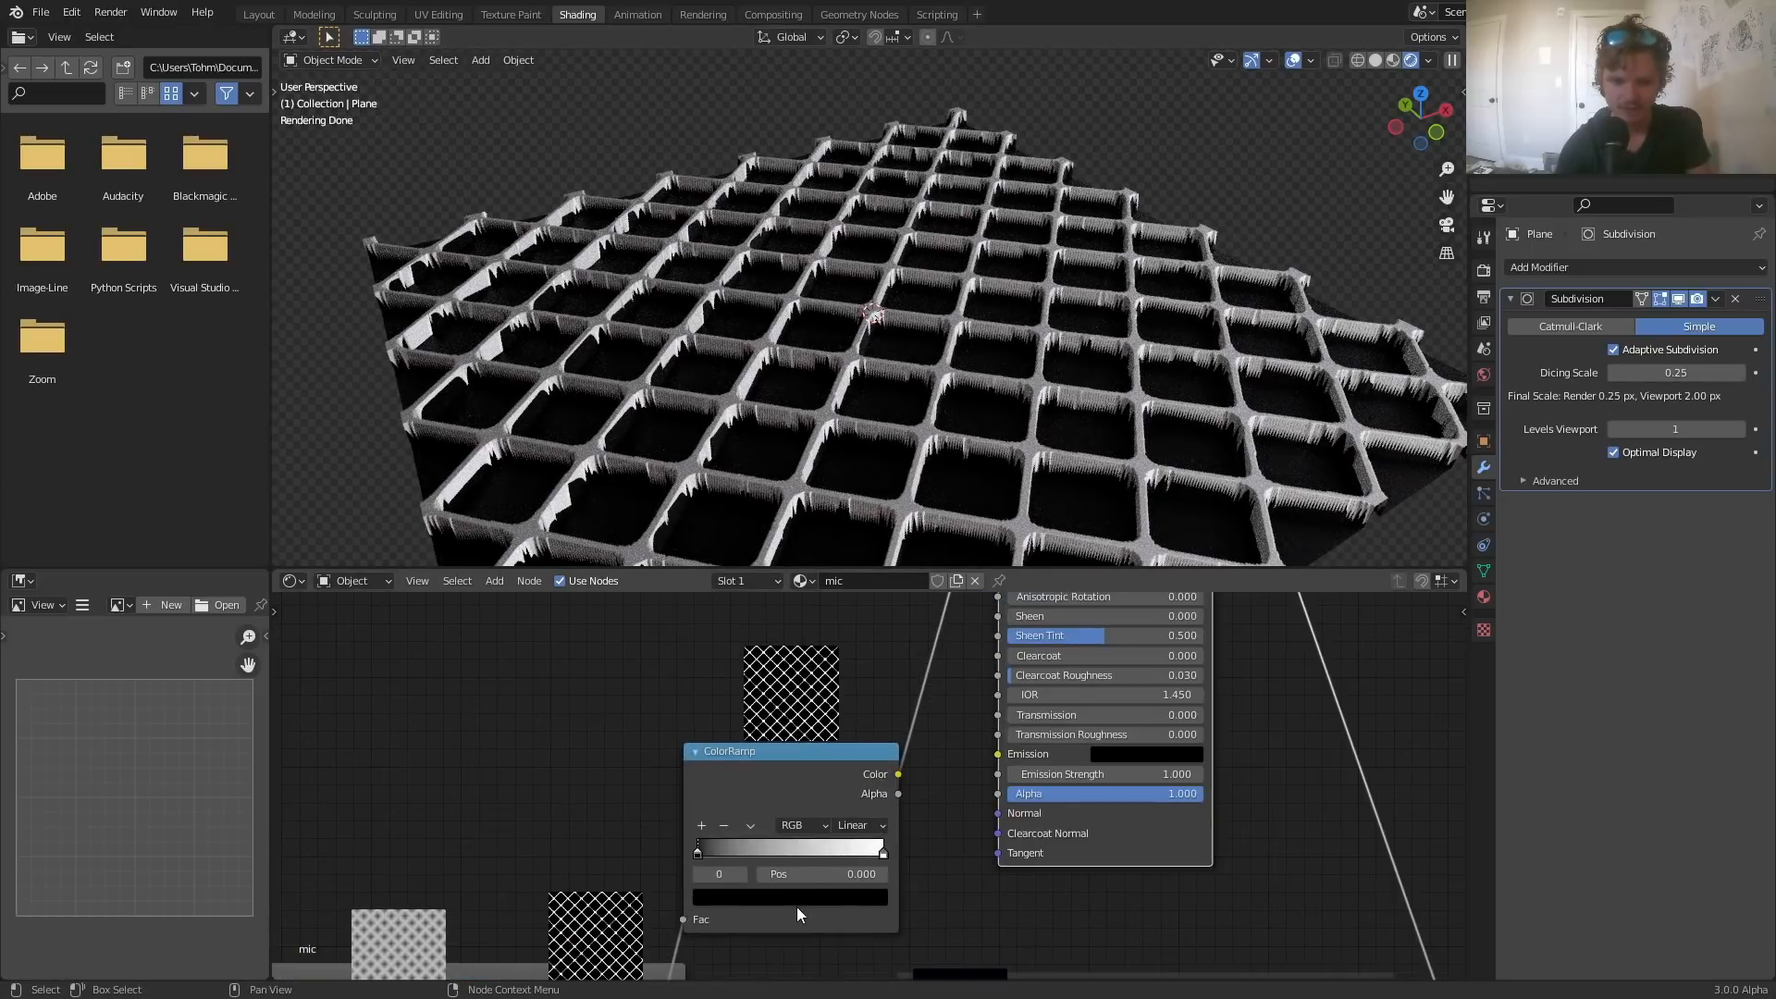
left_click(797, 896)
left_click(847, 668)
left_click(748, 746)
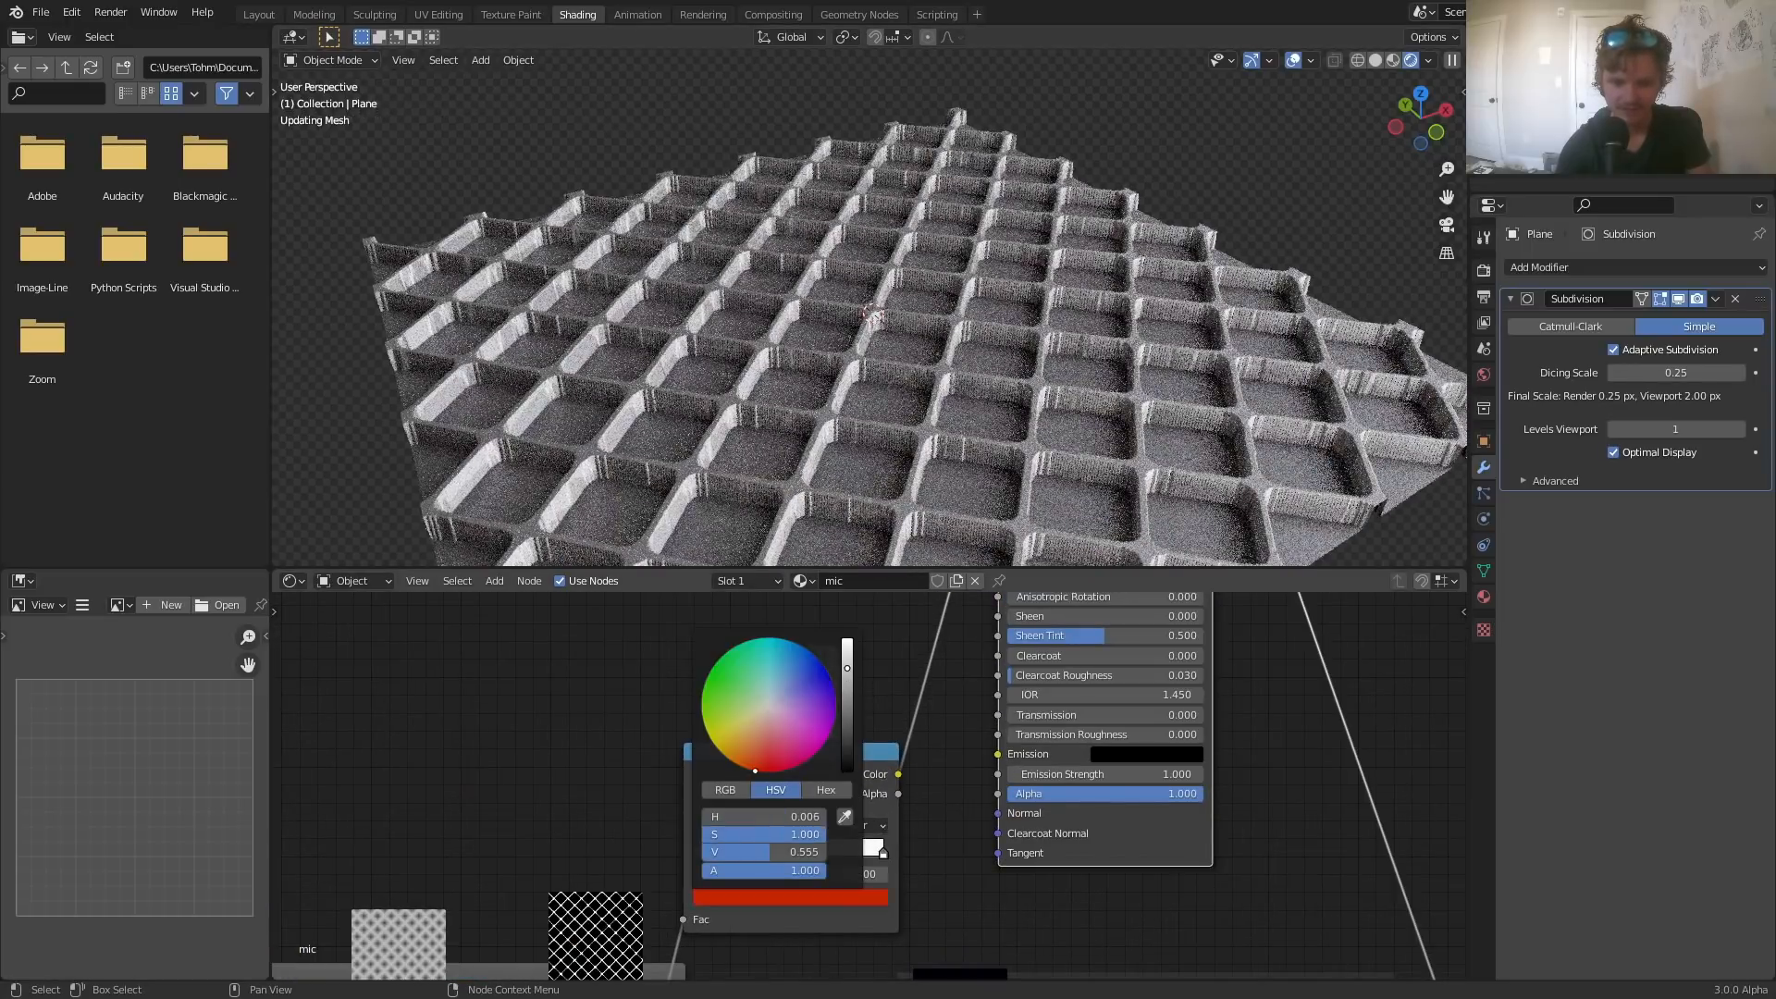
key("ctrl+z")
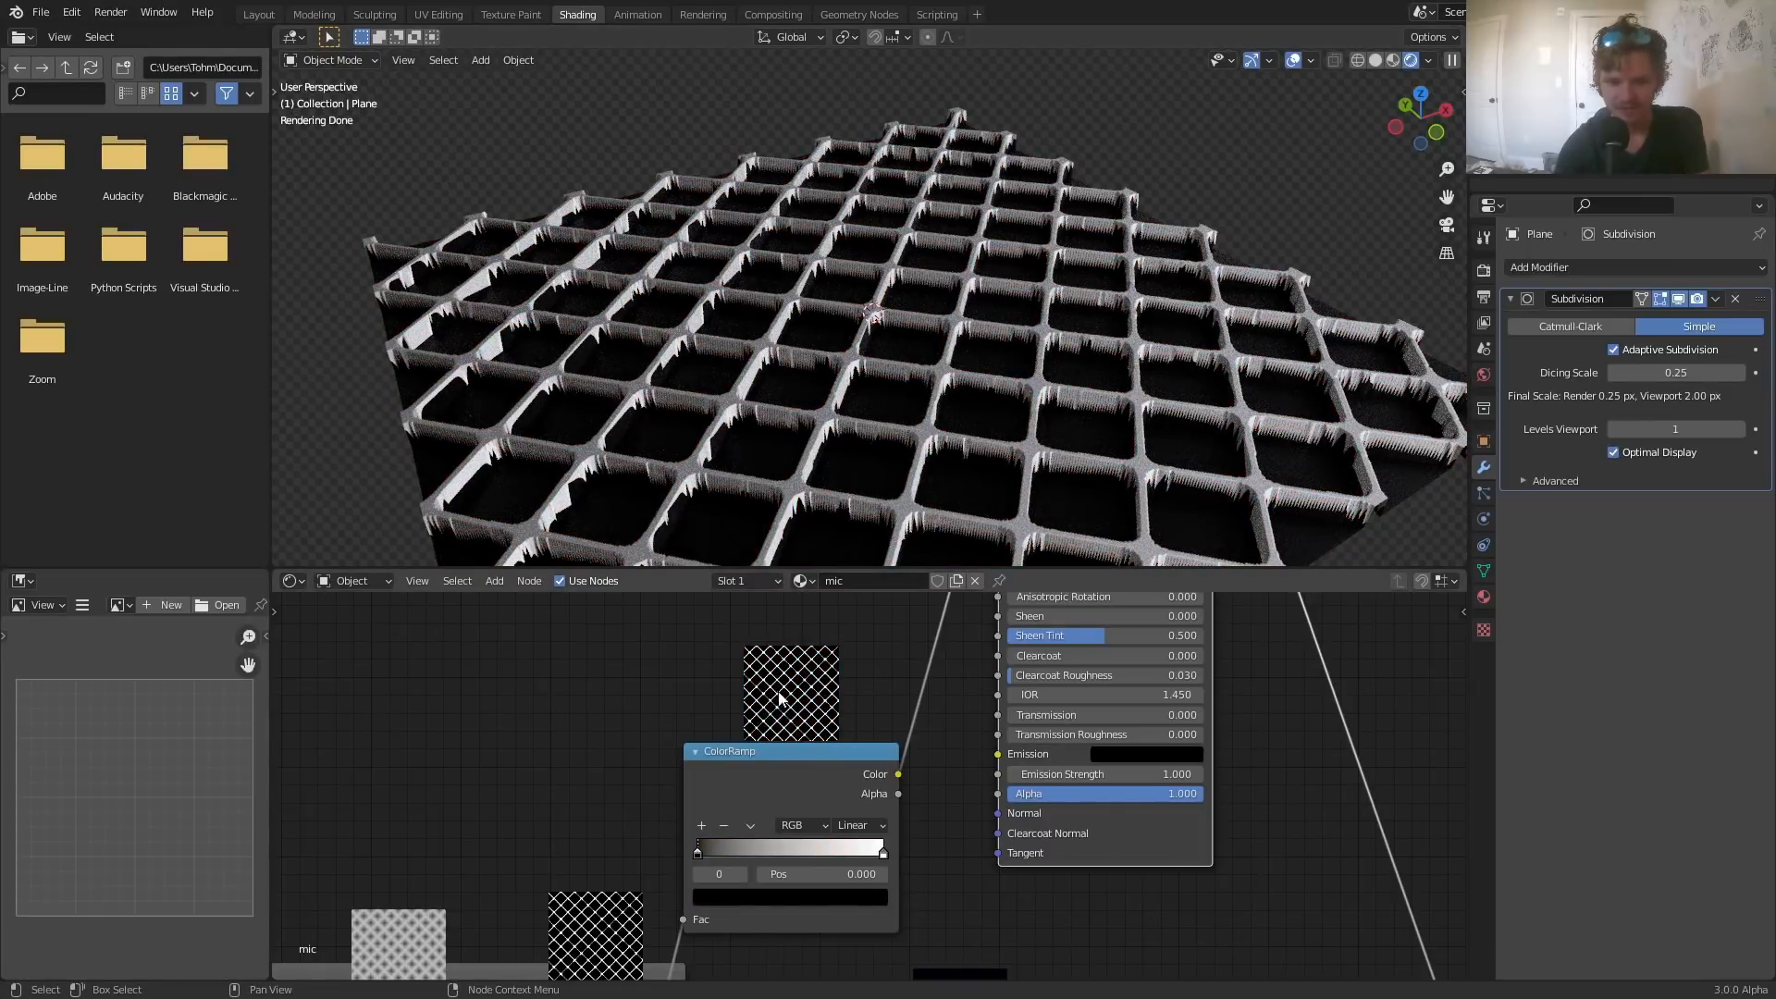
scroll(772, 694, "up", 2)
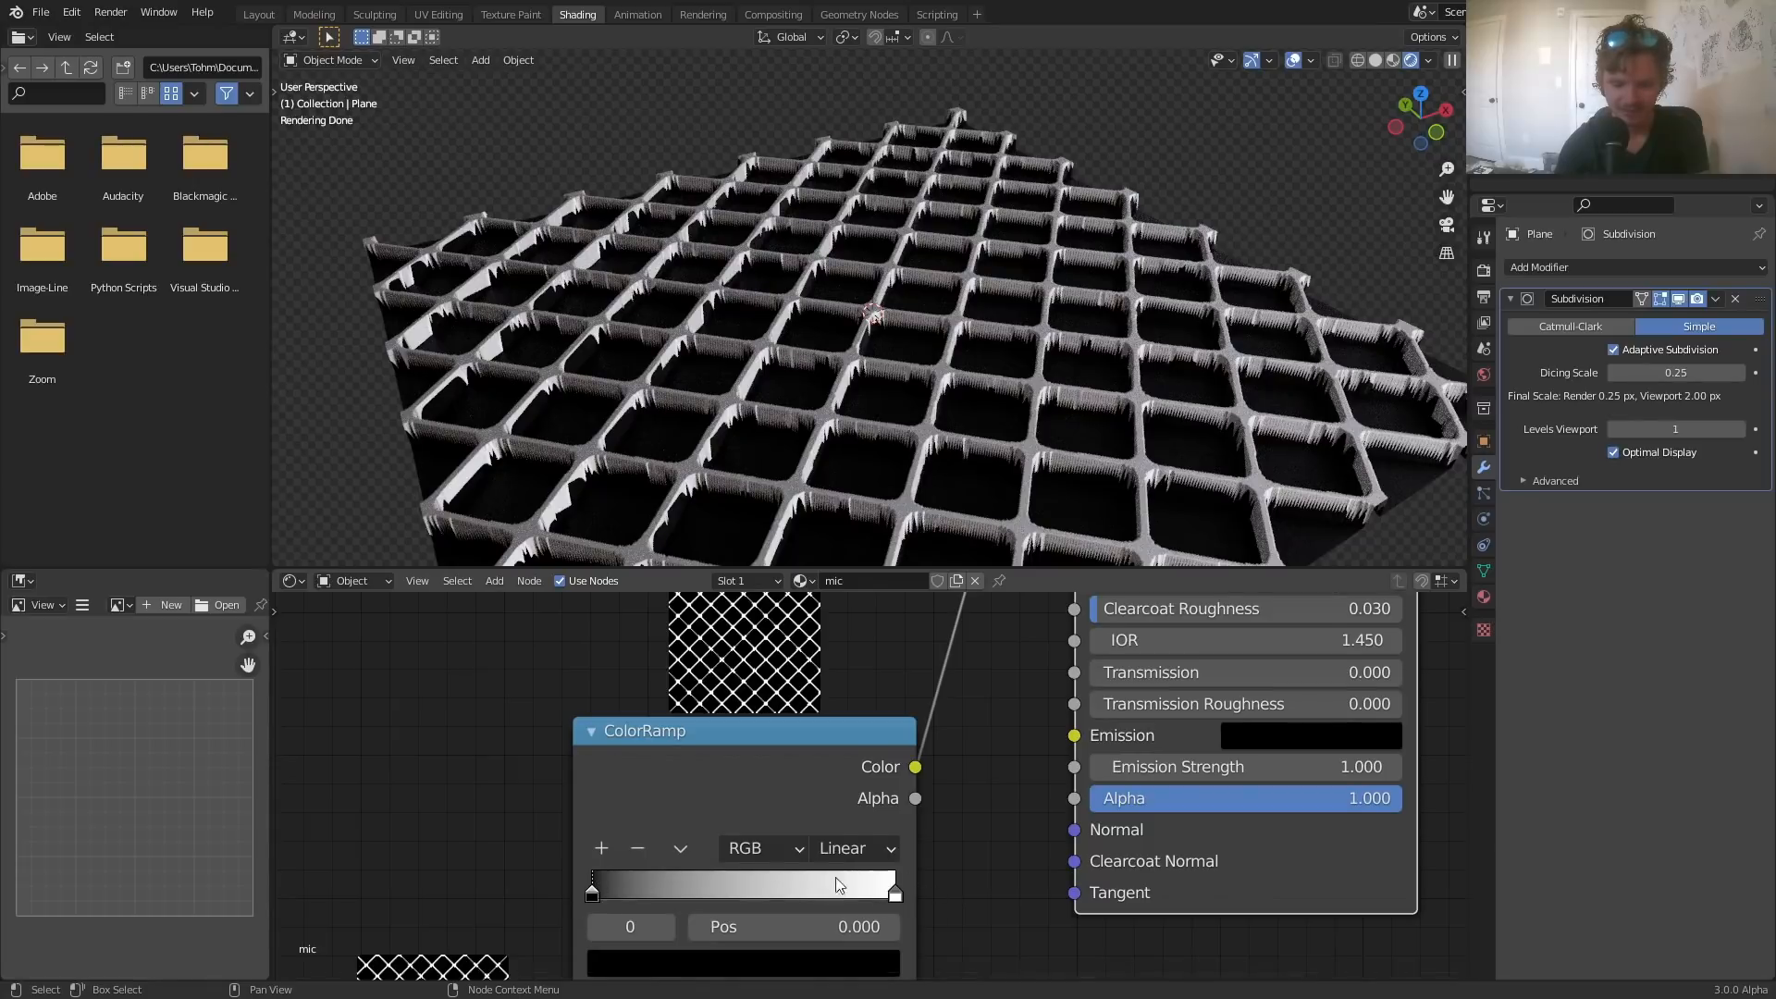
- Set the ColorRamp's first stop to a grey of value about 0.25 and its second stop to a light grey of value 0.595
middle_click_drag(837, 884, 982, 796)
left_click(878, 879)
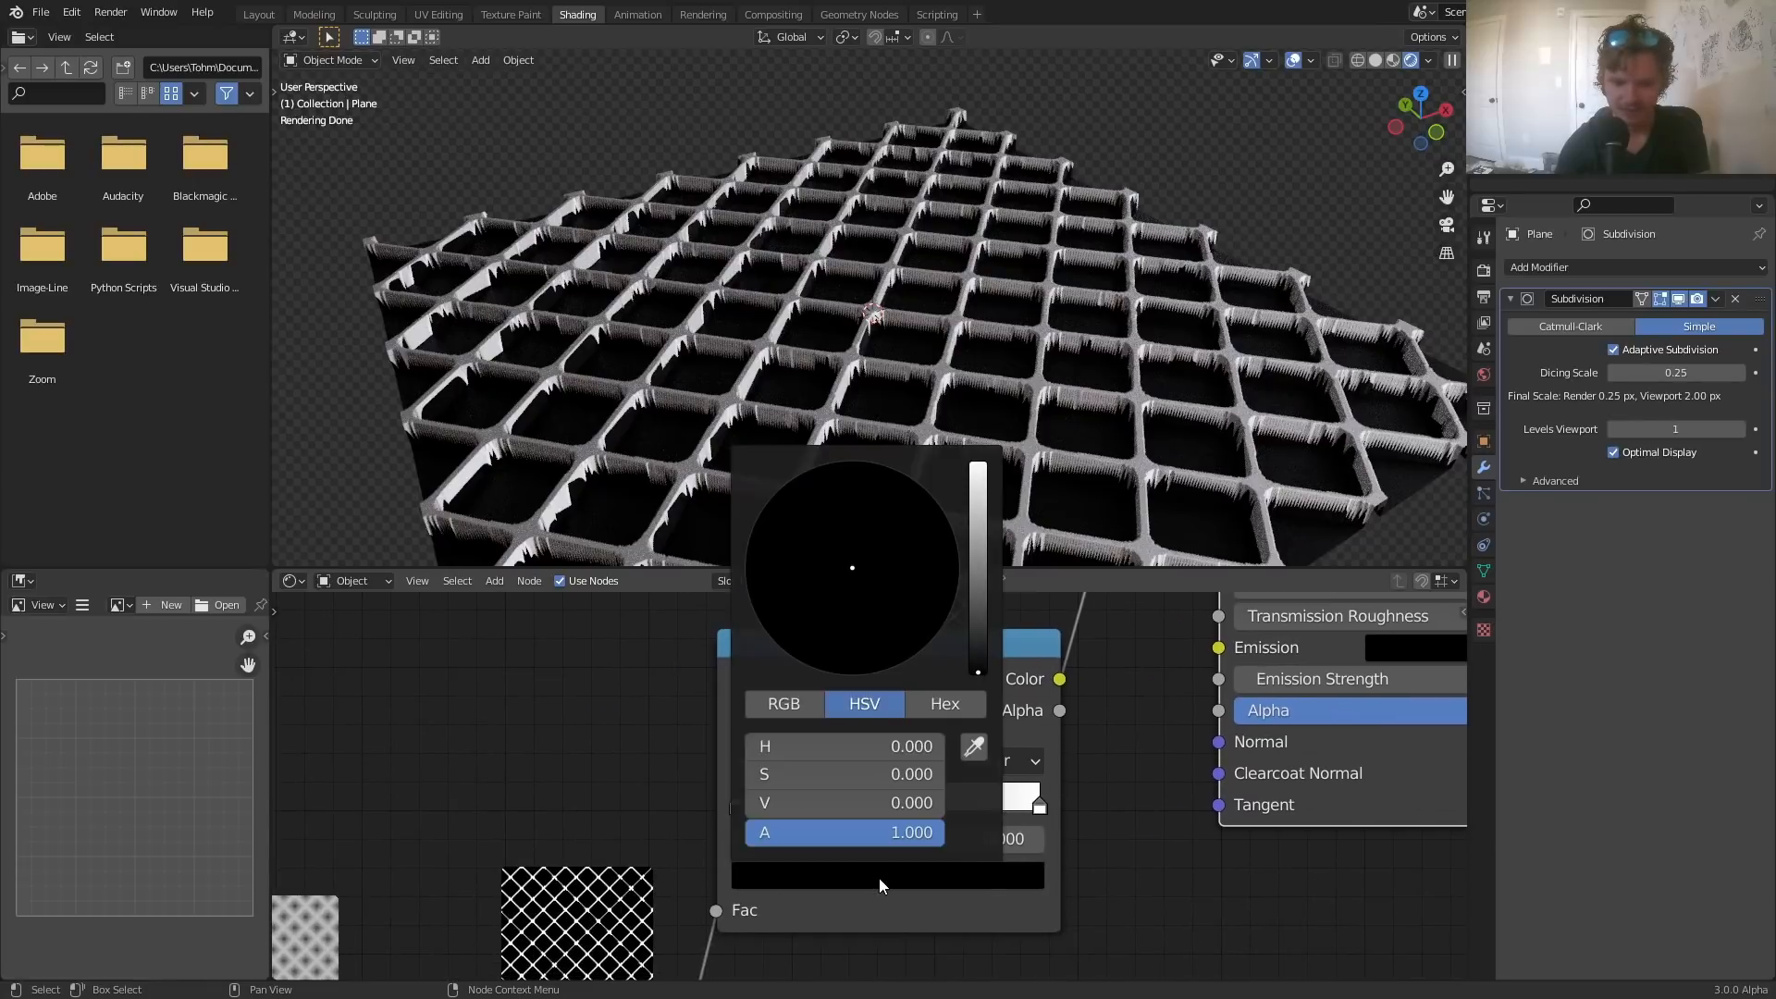
left_click(973, 564)
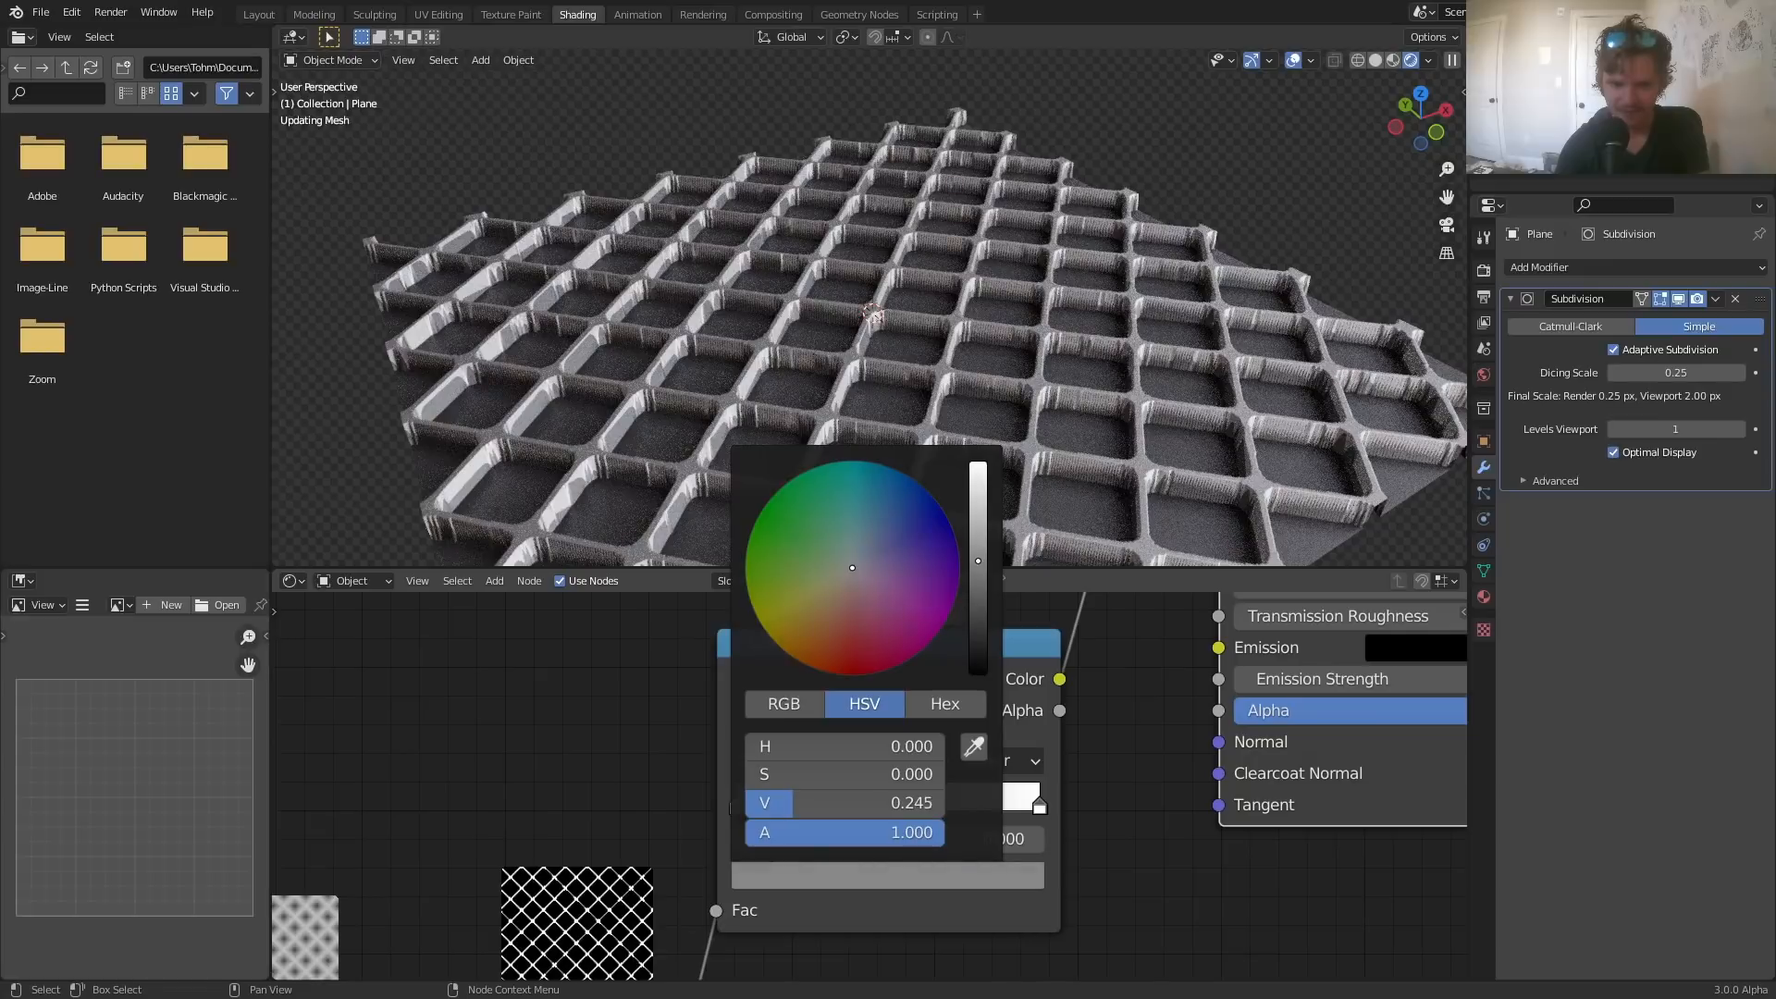
left_click_drag(978, 560, 978, 559)
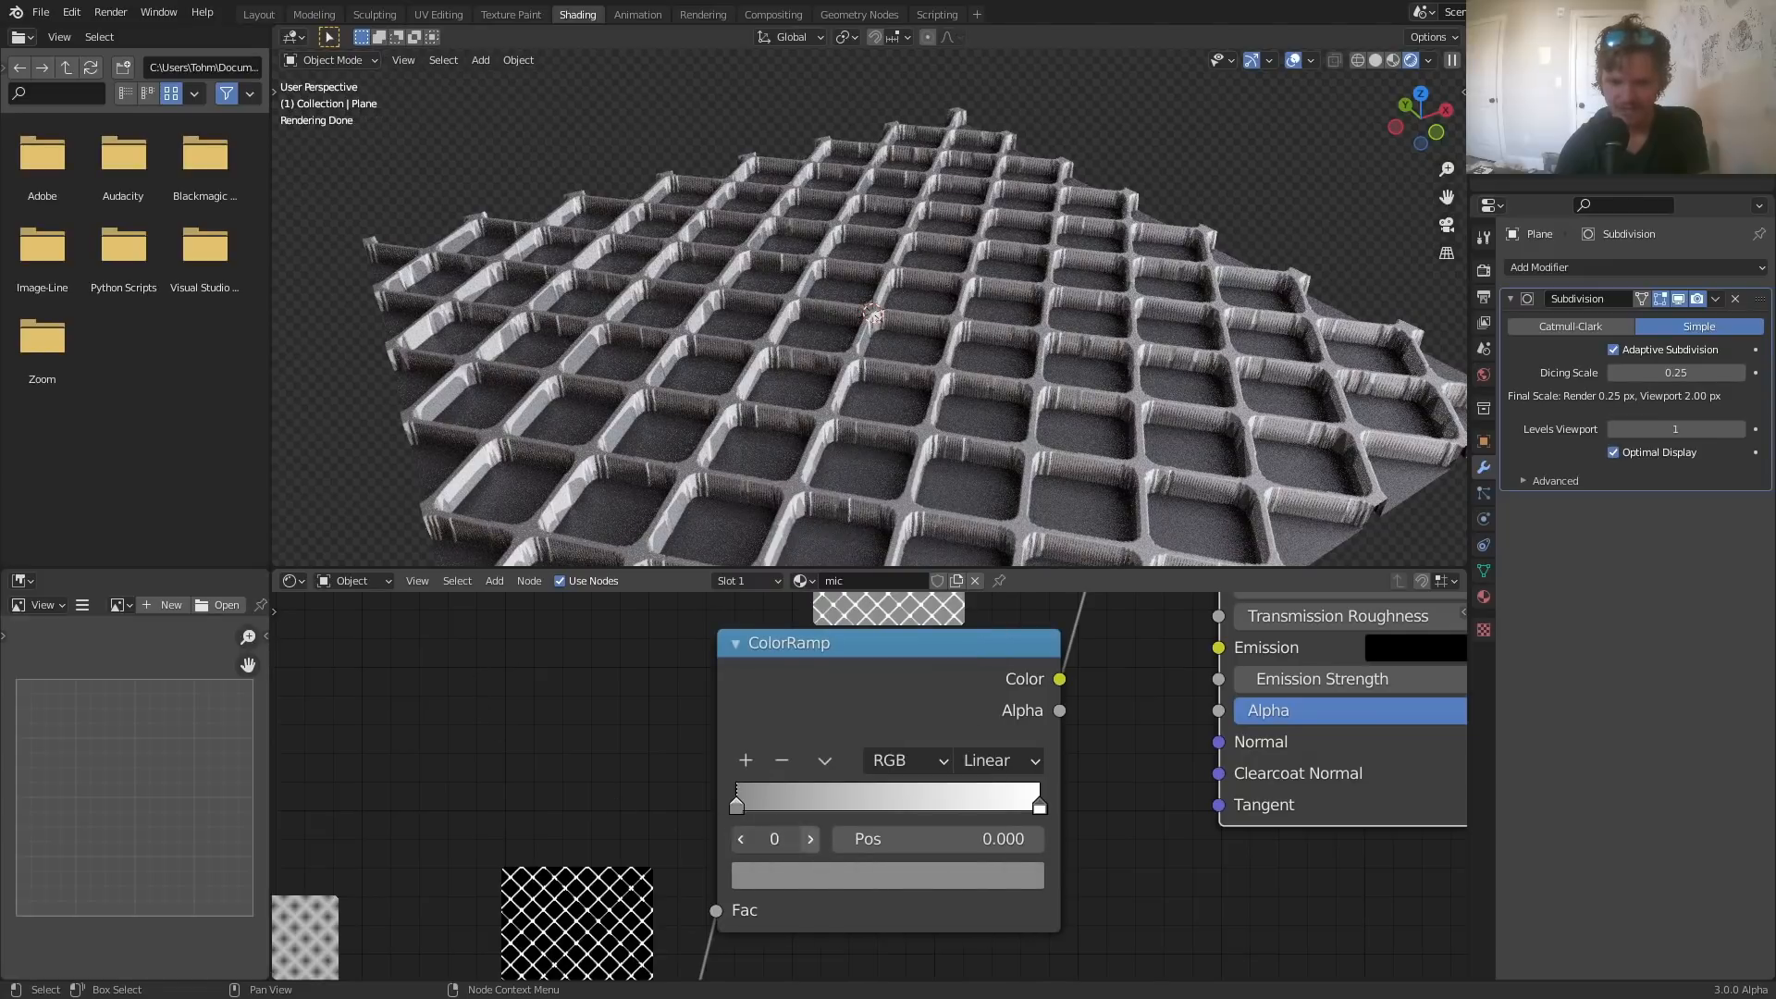
left_click(809, 839)
left_click(830, 874)
left_click(978, 504)
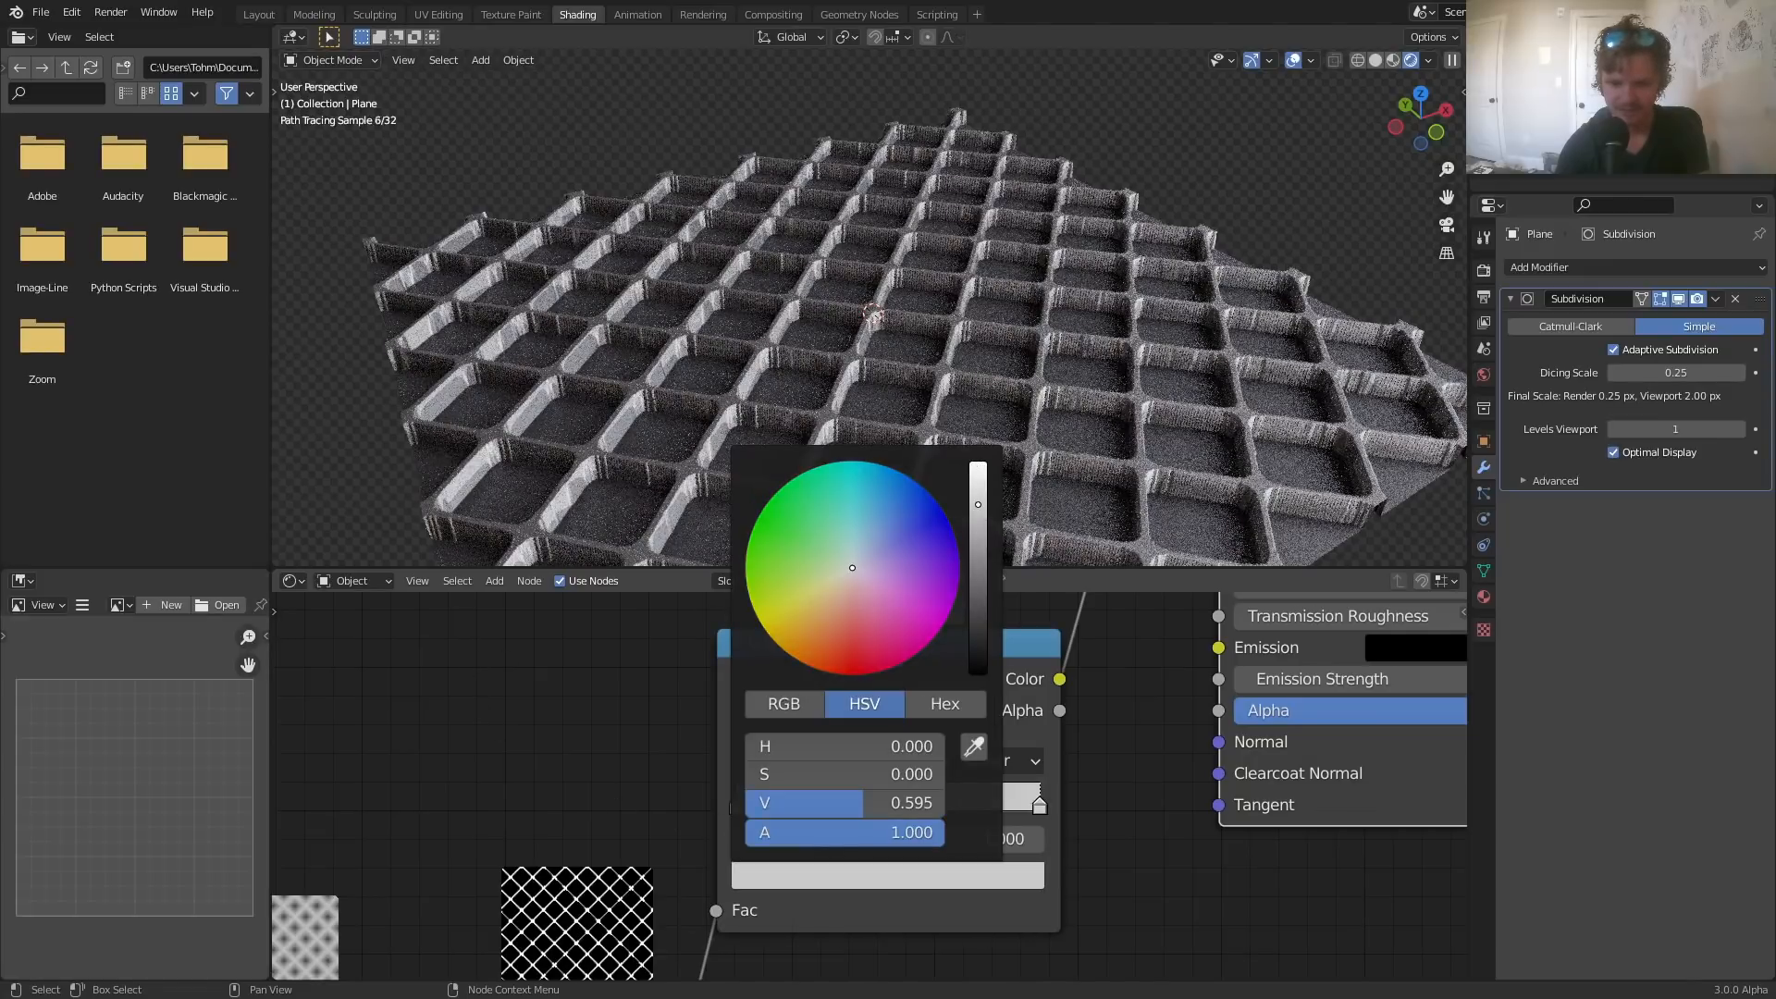
- Try a dicing scale of 0.1 in the plane's Subdivision modifier
scroll(1079, 258, "down", 6)
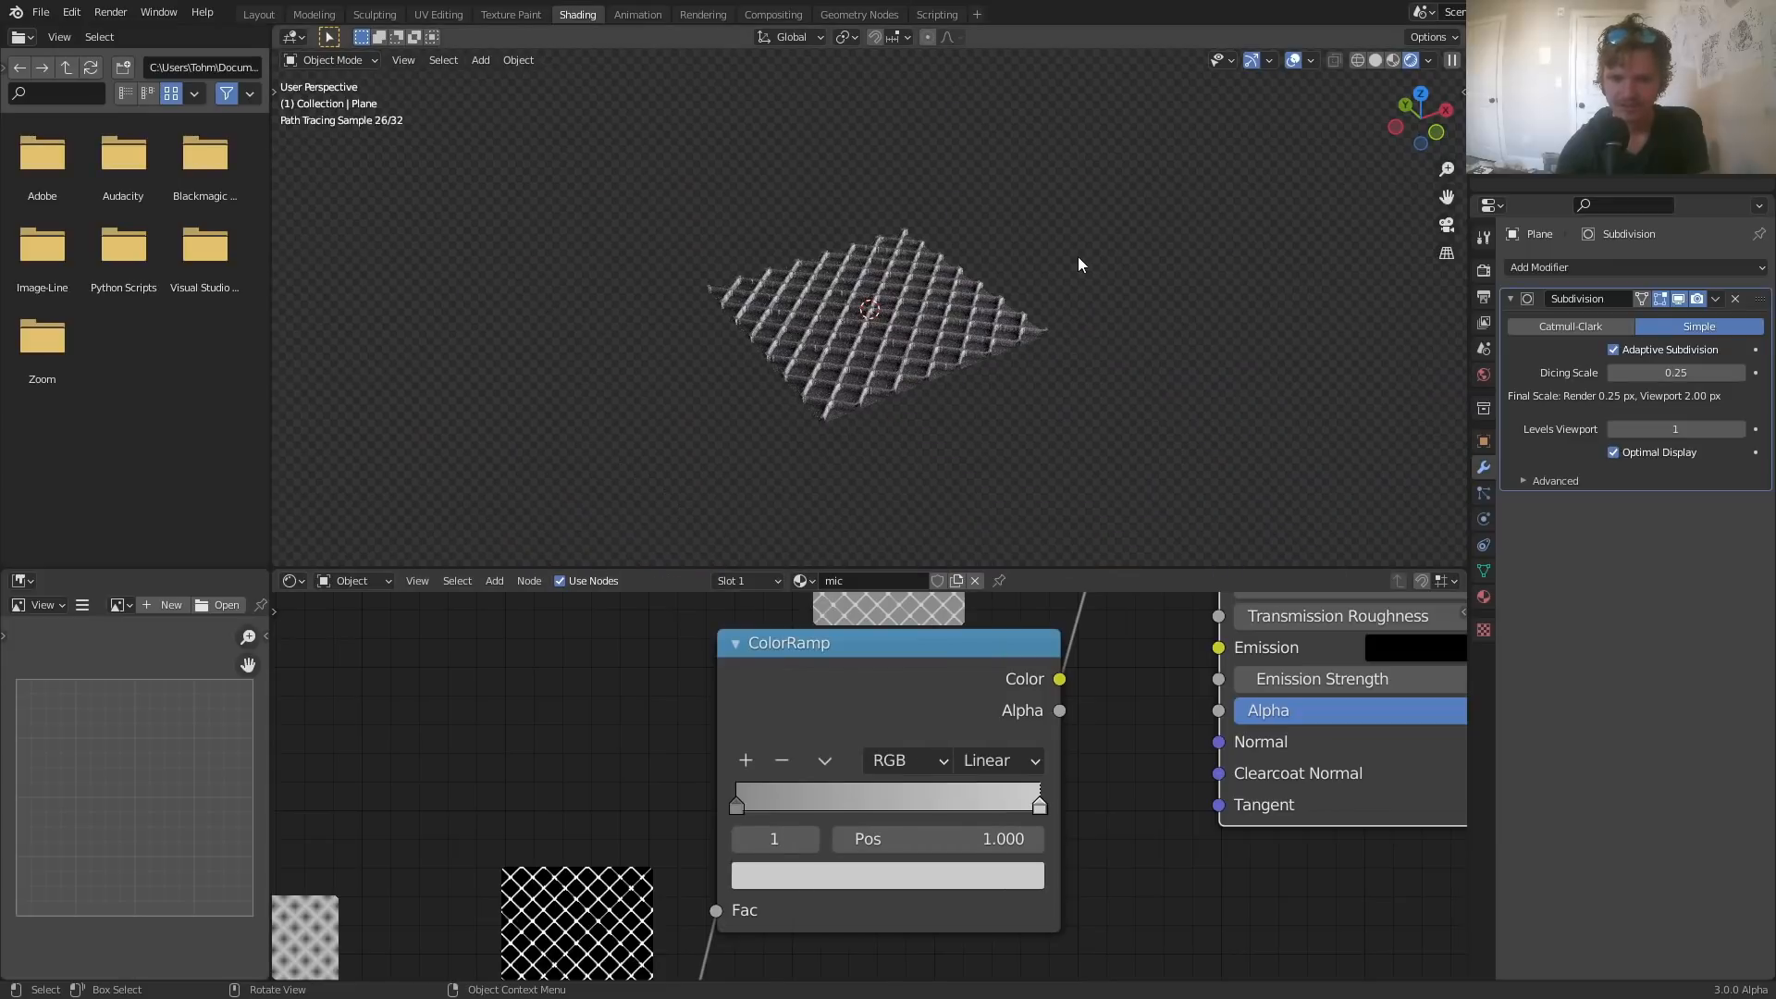
middle_click_drag(1078, 257, 924, 348)
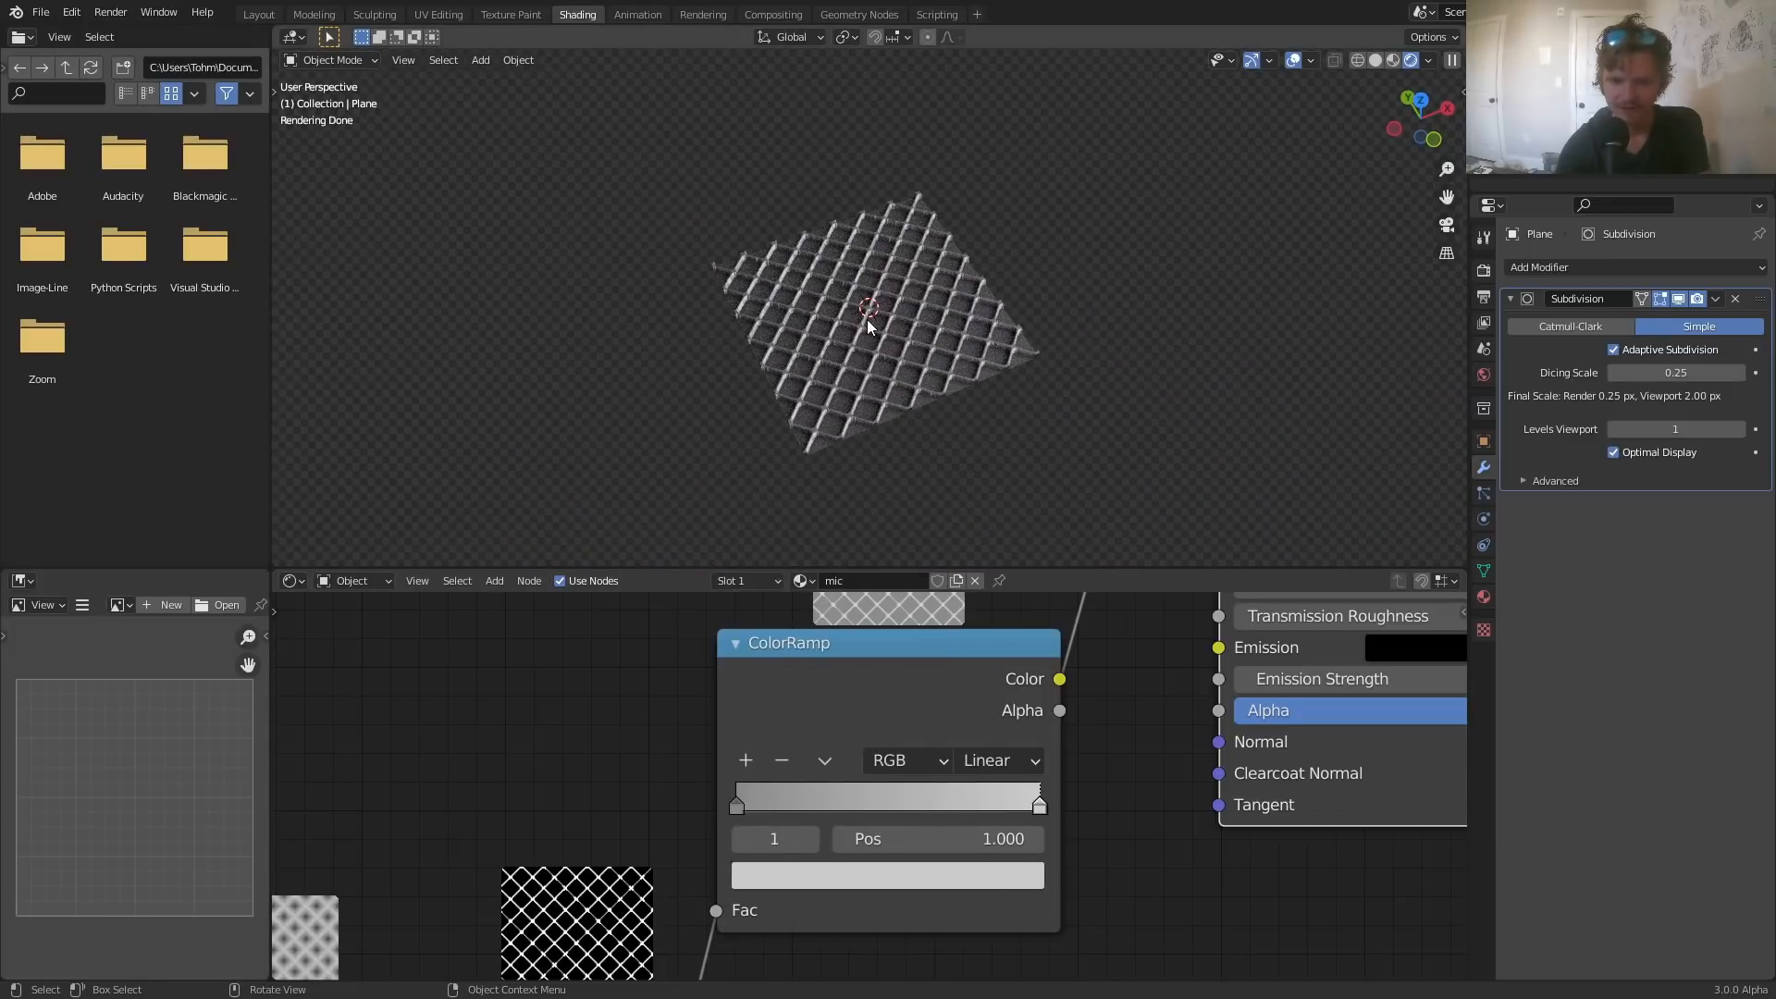
scroll(853, 332, "up", 4)
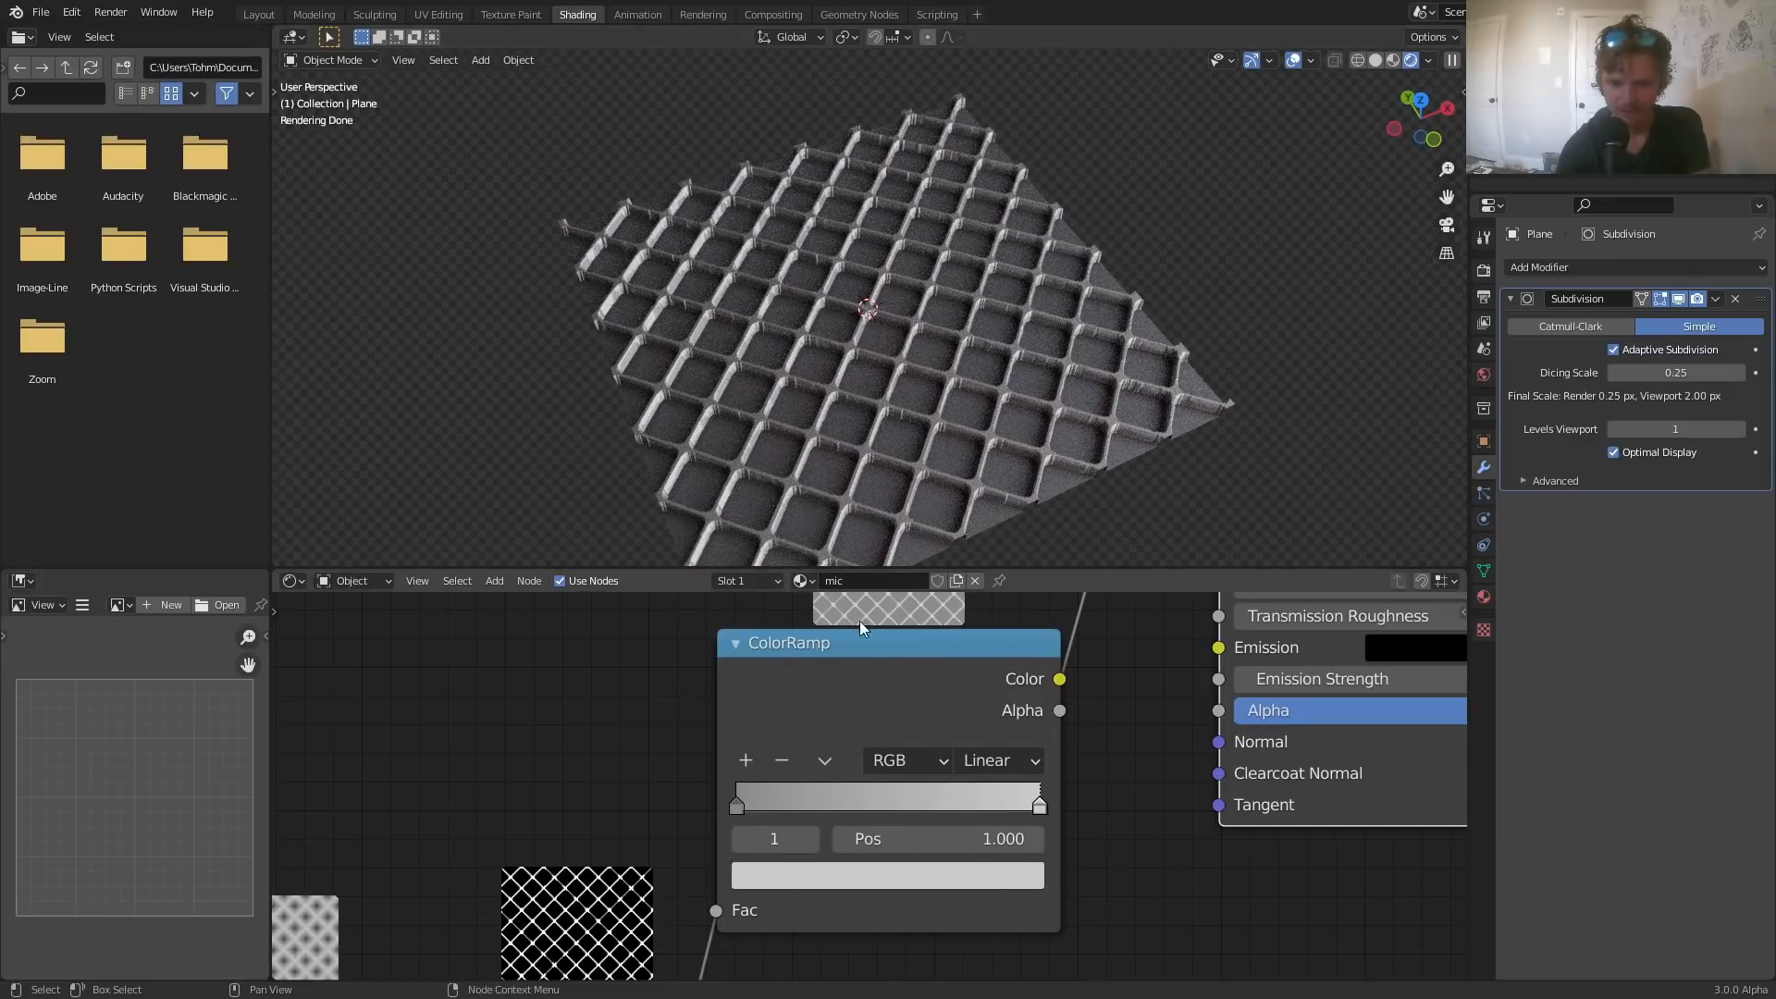
scroll(841, 697, "down", 3)
scroll(830, 352, "up", 6)
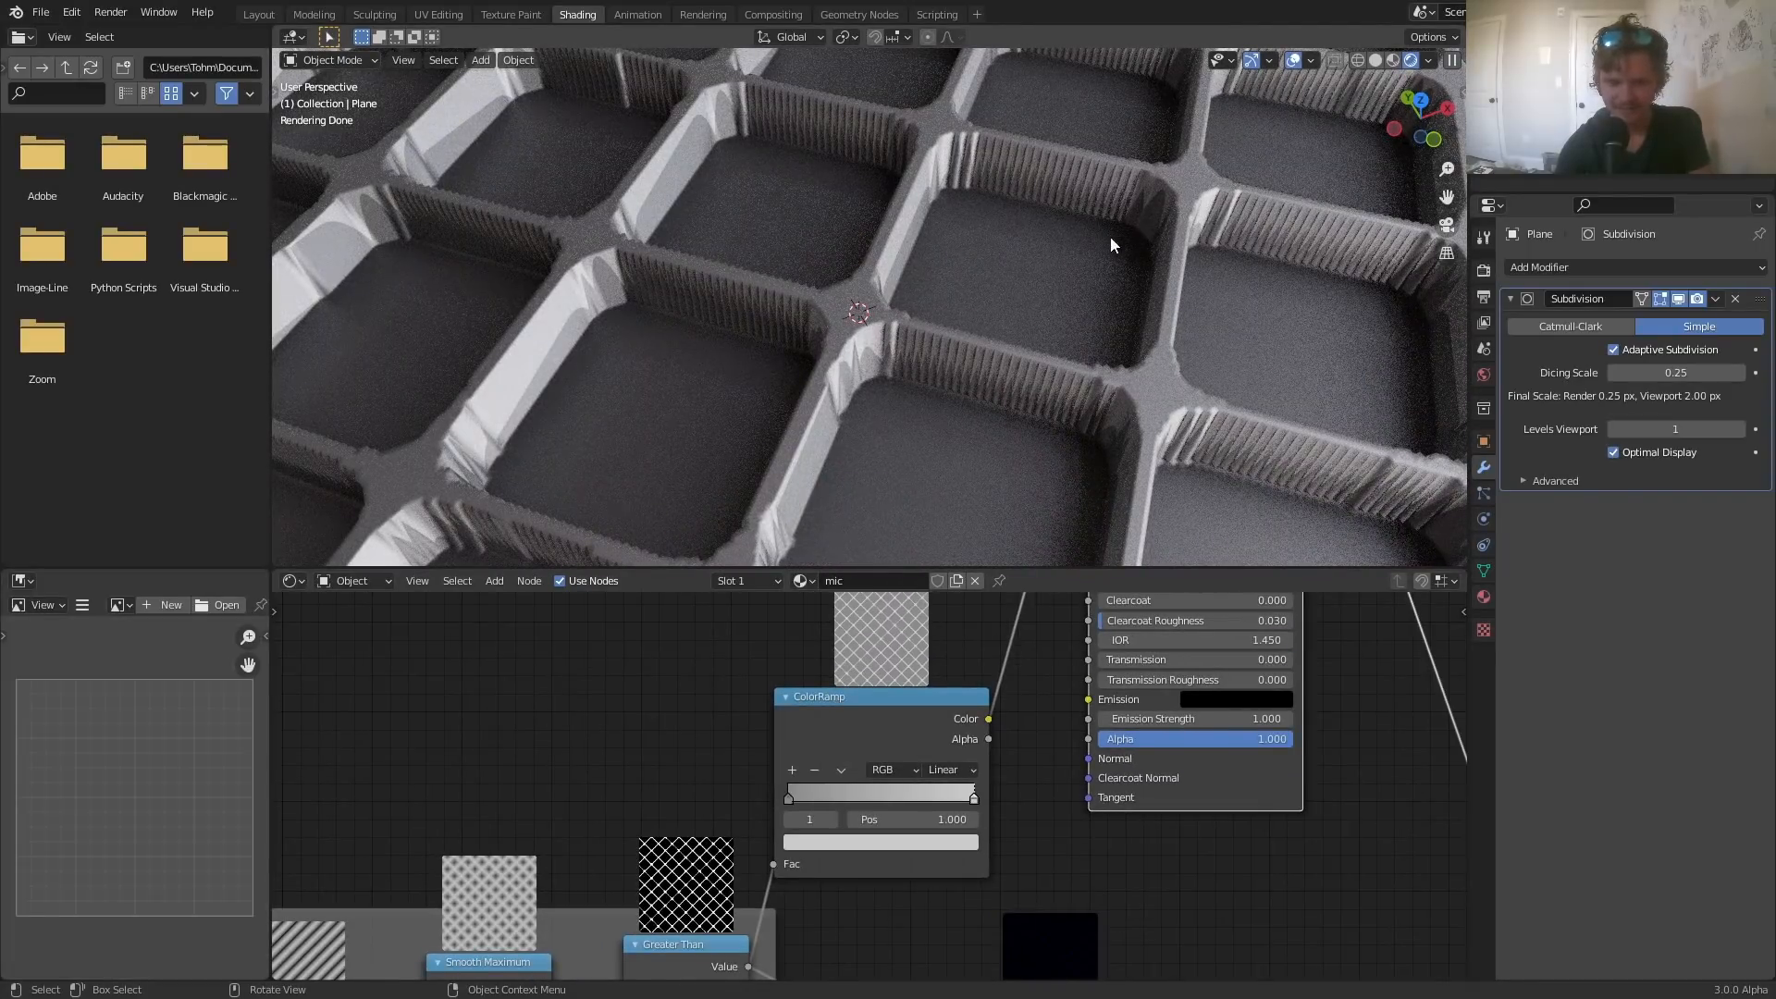
scroll(916, 371, "down", 3)
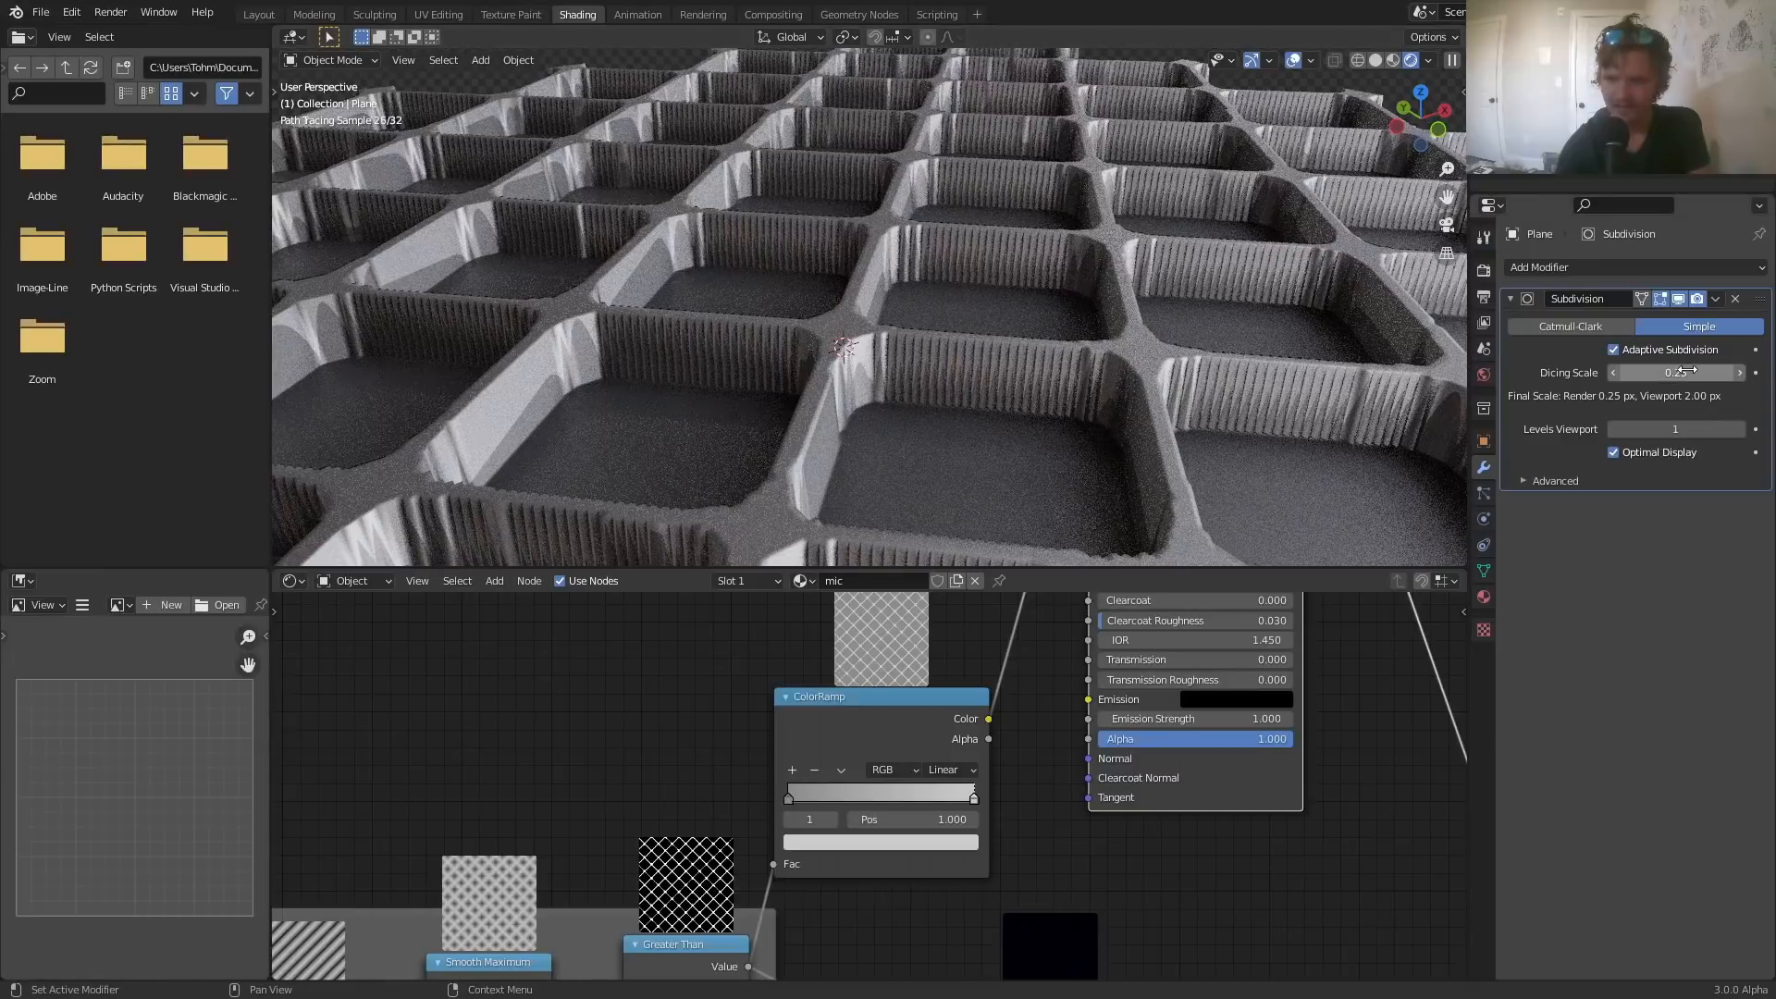
left_click(1690, 371)
type("0.1")
key("Return")
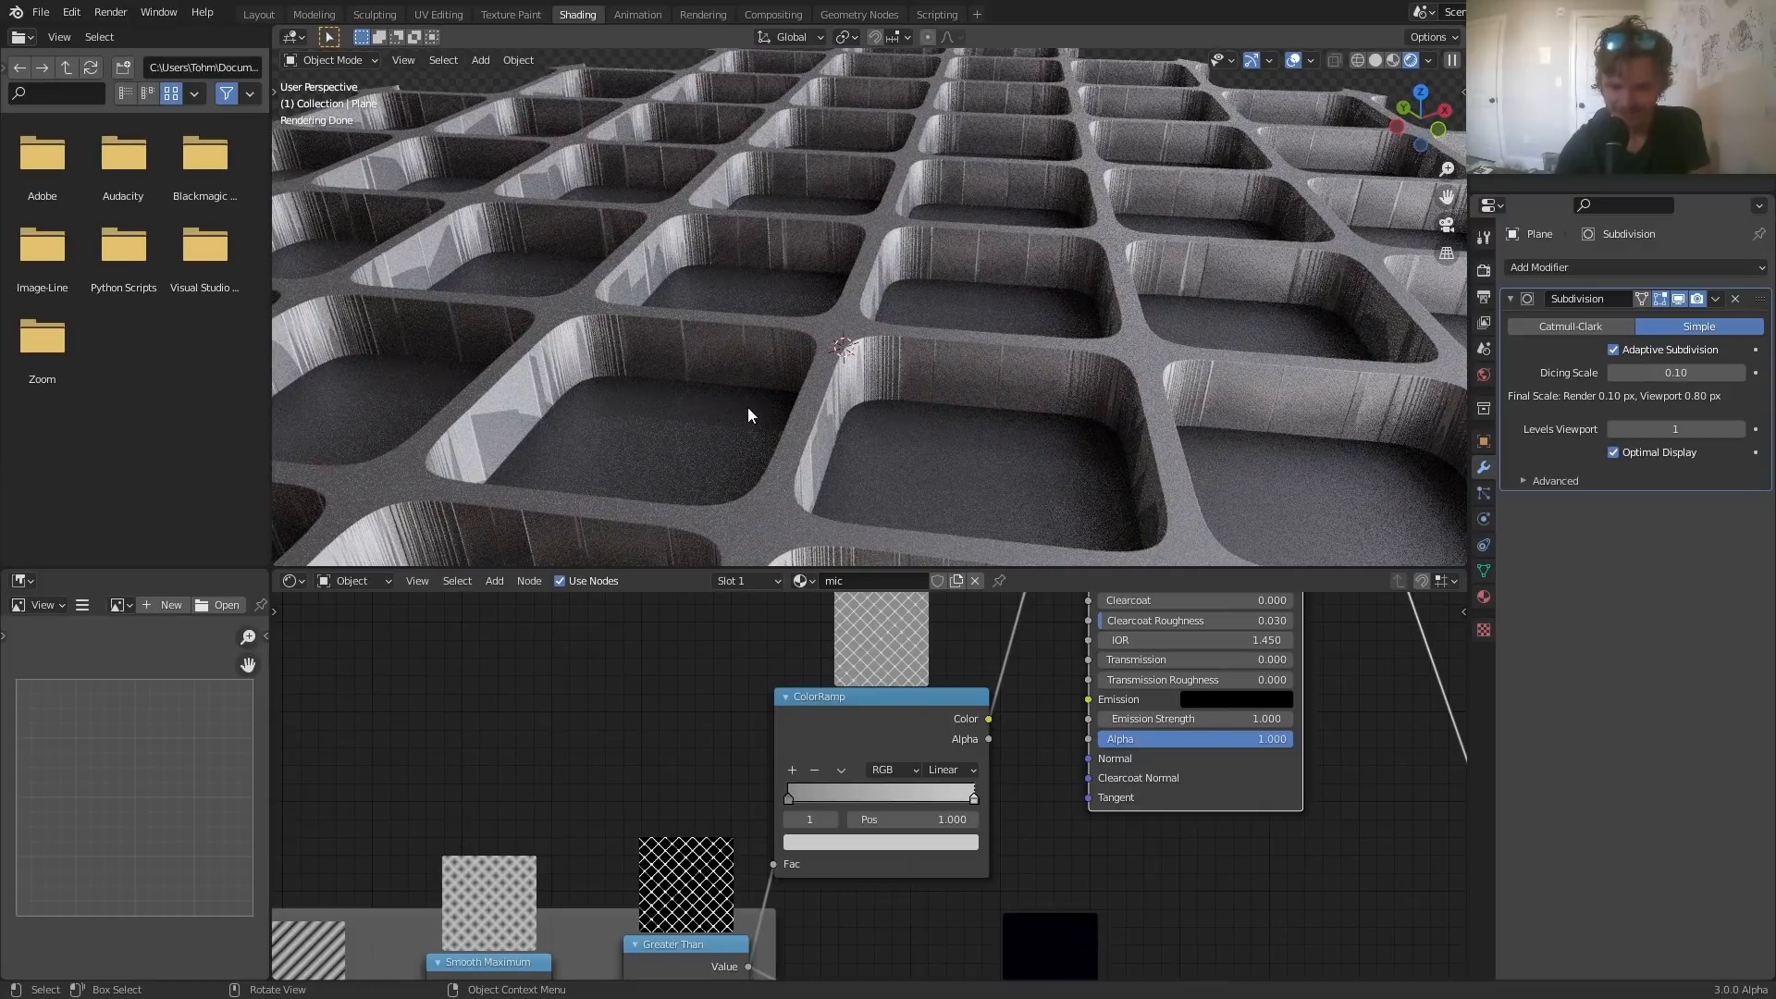
- Try 0.2 as the Subdivision modifier's dicing scale and set it back to 0.25
left_click(1698, 374)
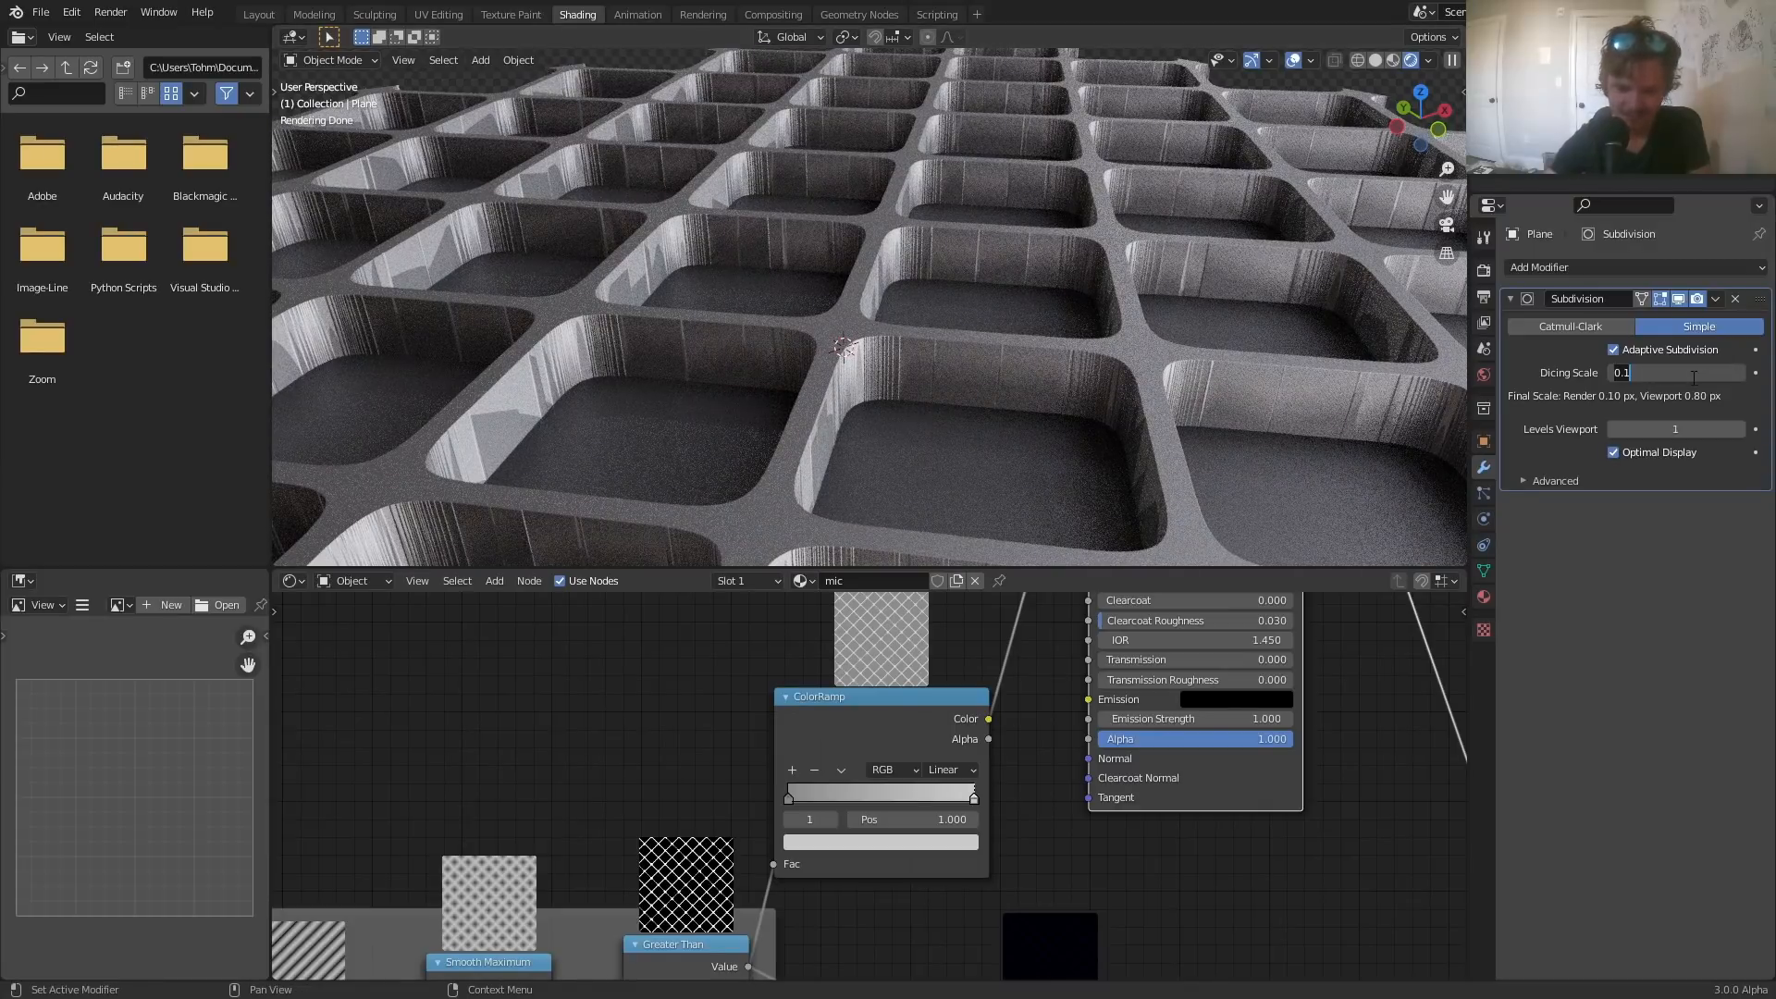
key("BackSpace")
type("2")
key("Return")
left_click(1692, 377)
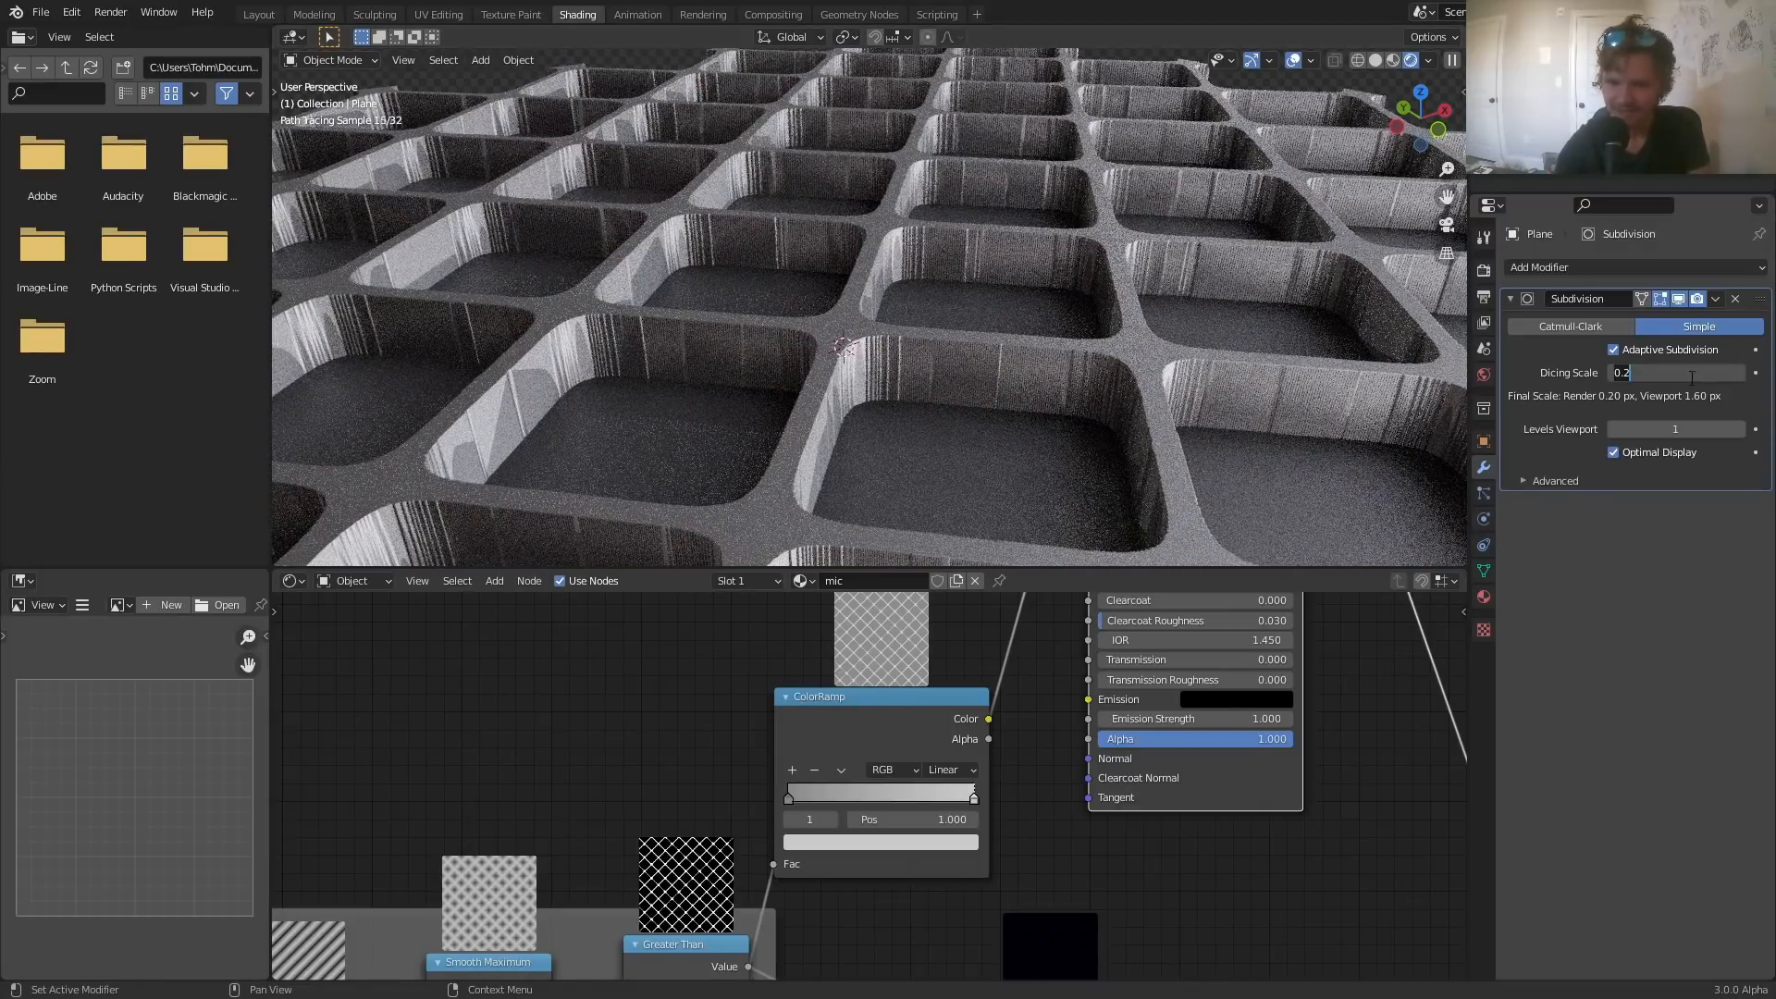
type("5")
key("Return")
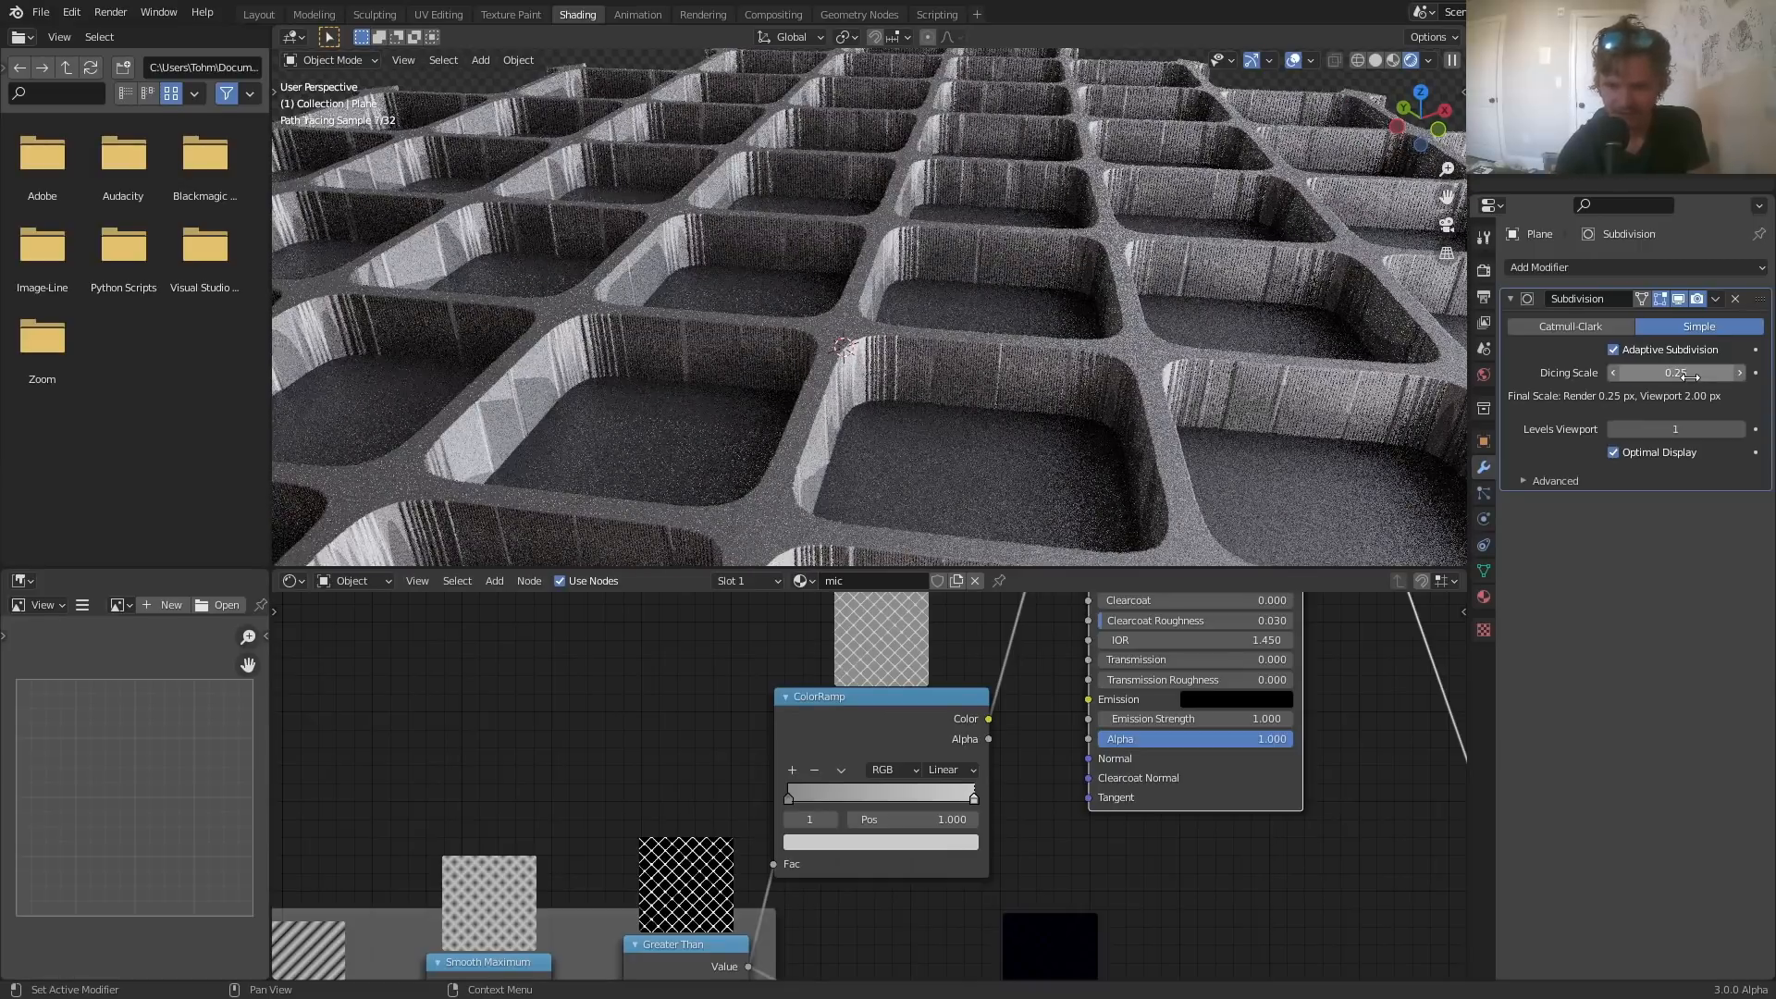
- Save the file and move the ColorRamp, Principled BSDF, Displacement and Material Output nodes farther from the framed nodes to make room
key("ctrl+s")
scroll(666, 731, "down", 5)
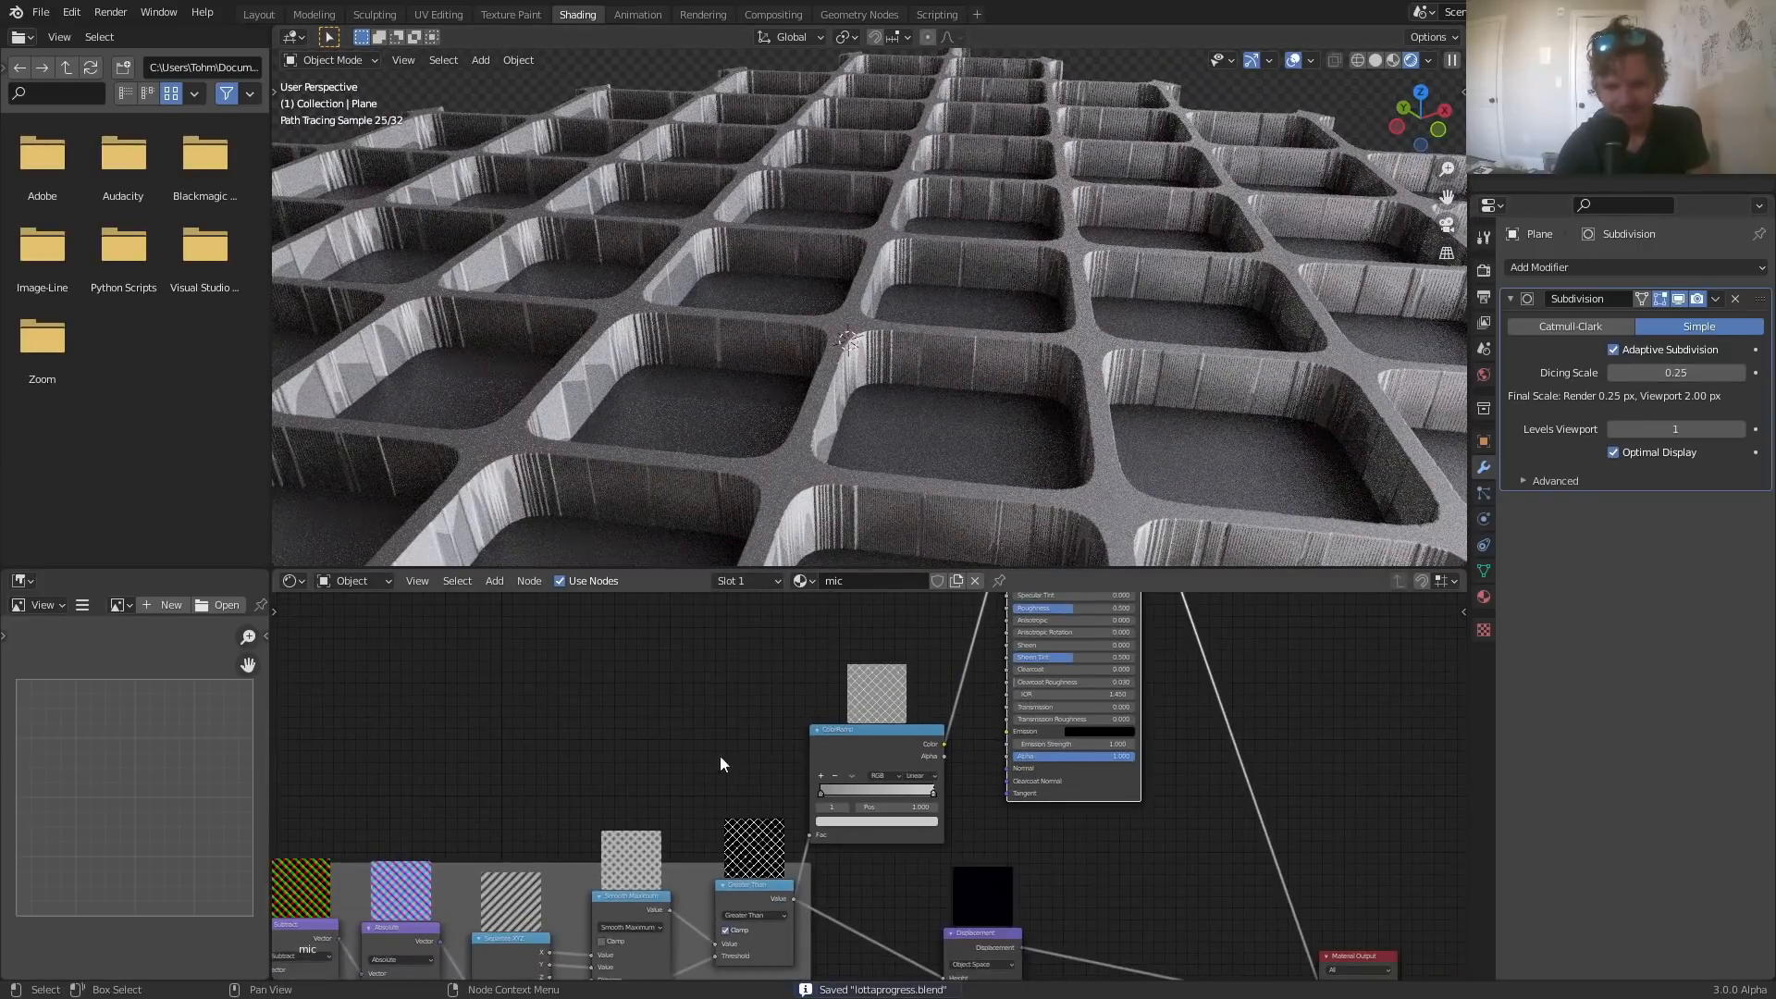
left_click_drag(1151, 894, 777, 683)
key("g")
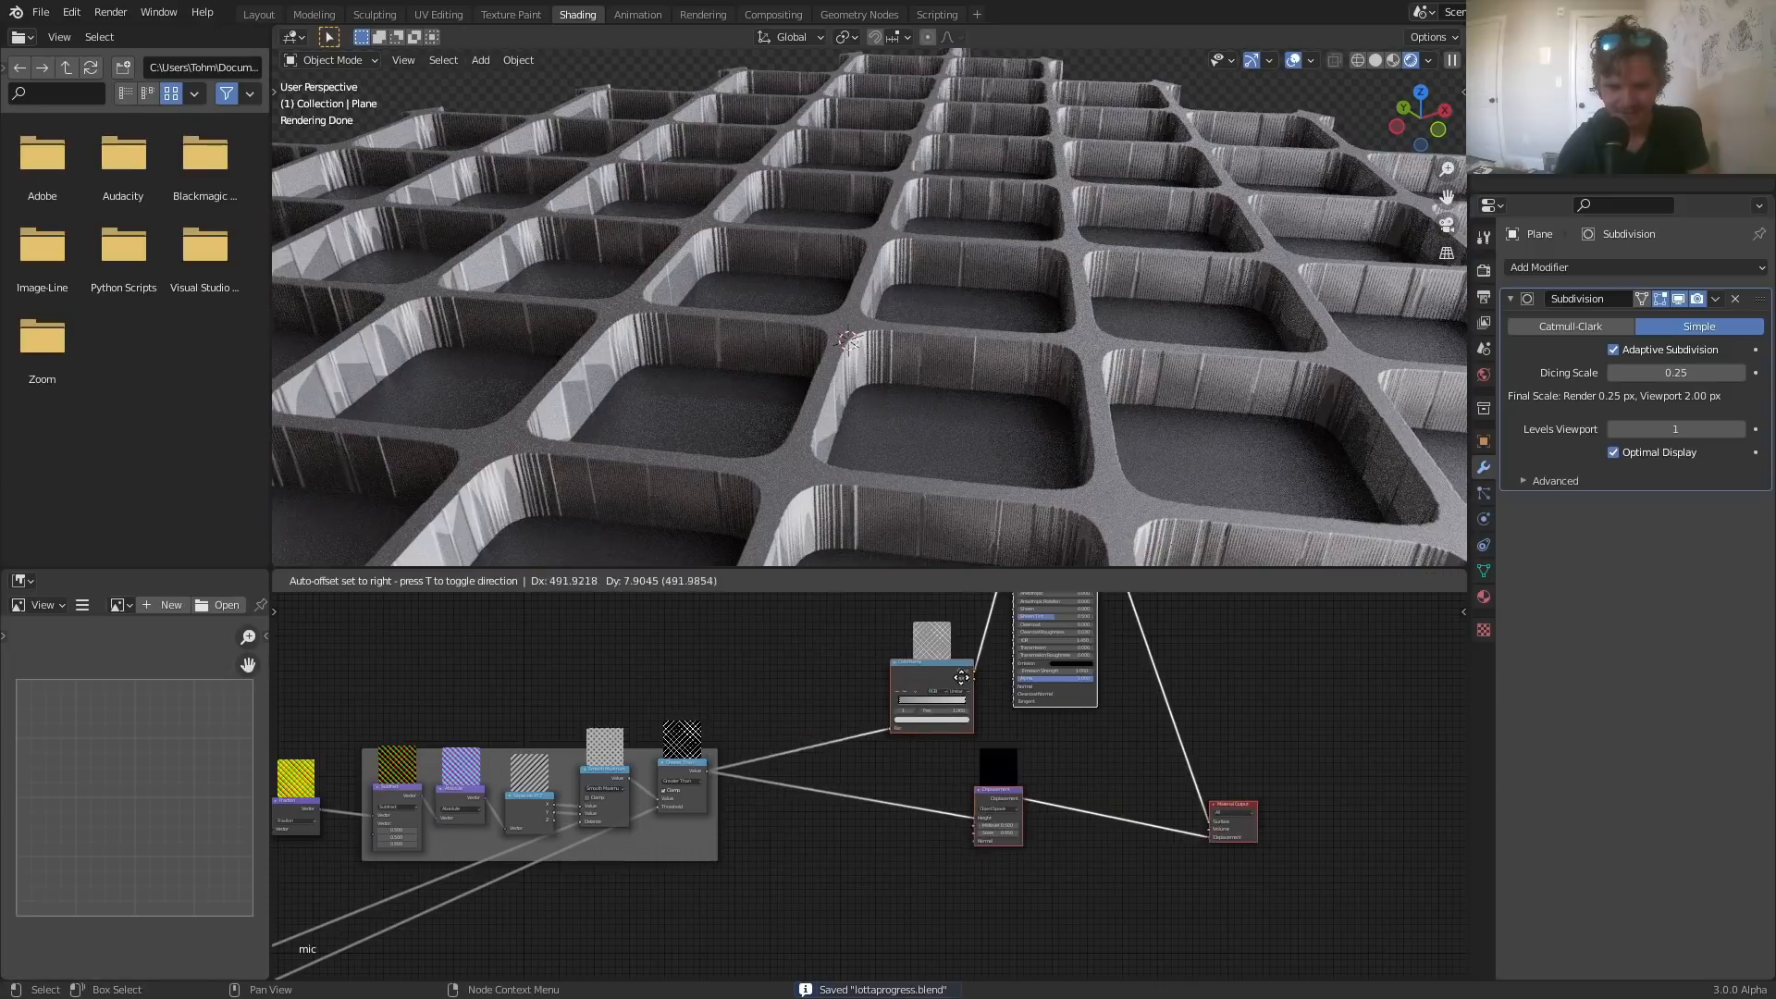
left_click(971, 676)
- Move the Greater Than node clear of the Smooth Maximum node and preview the Smooth Maximum output on the plane
scroll(833, 768, "up", 7)
middle_click_drag(592, 779, 863, 718)
scroll(925, 651, "down", 1)
left_click_drag(863, 718, 890, 640)
scroll(742, 713, "up", 2)
left_click(698, 699, "ctrl+shift")
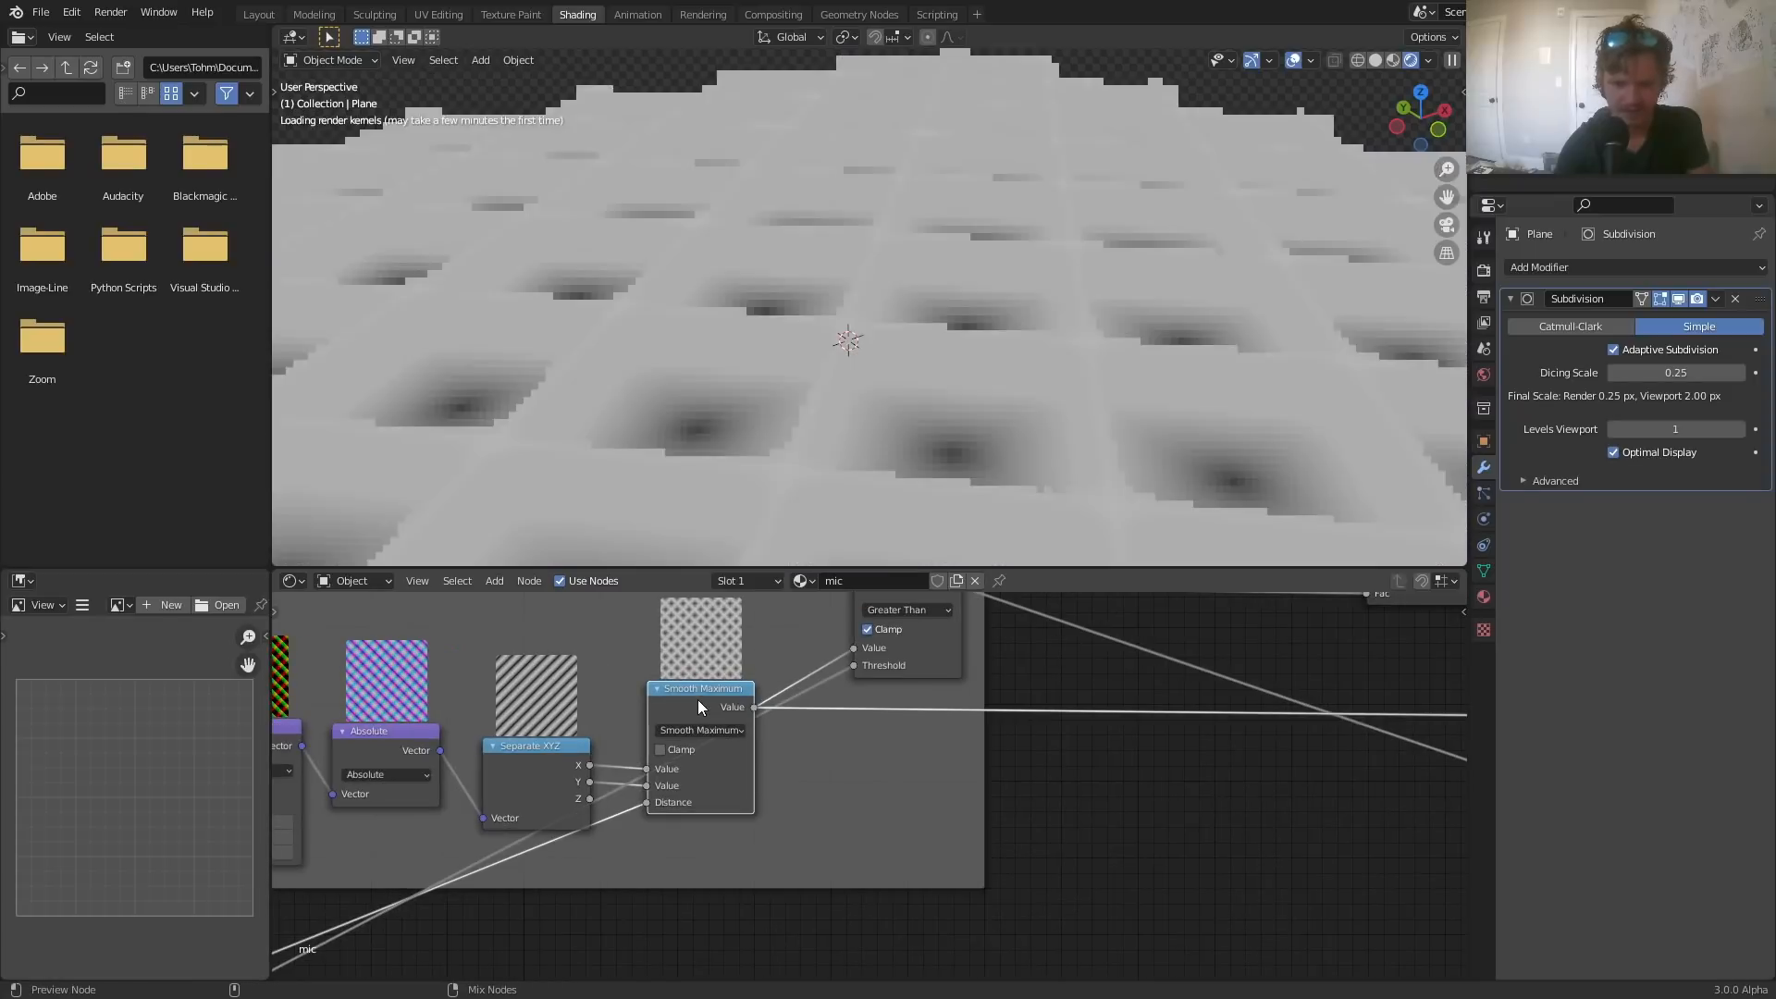
scroll(851, 370, "down", 3)
scroll(1110, 707, "down", 2)
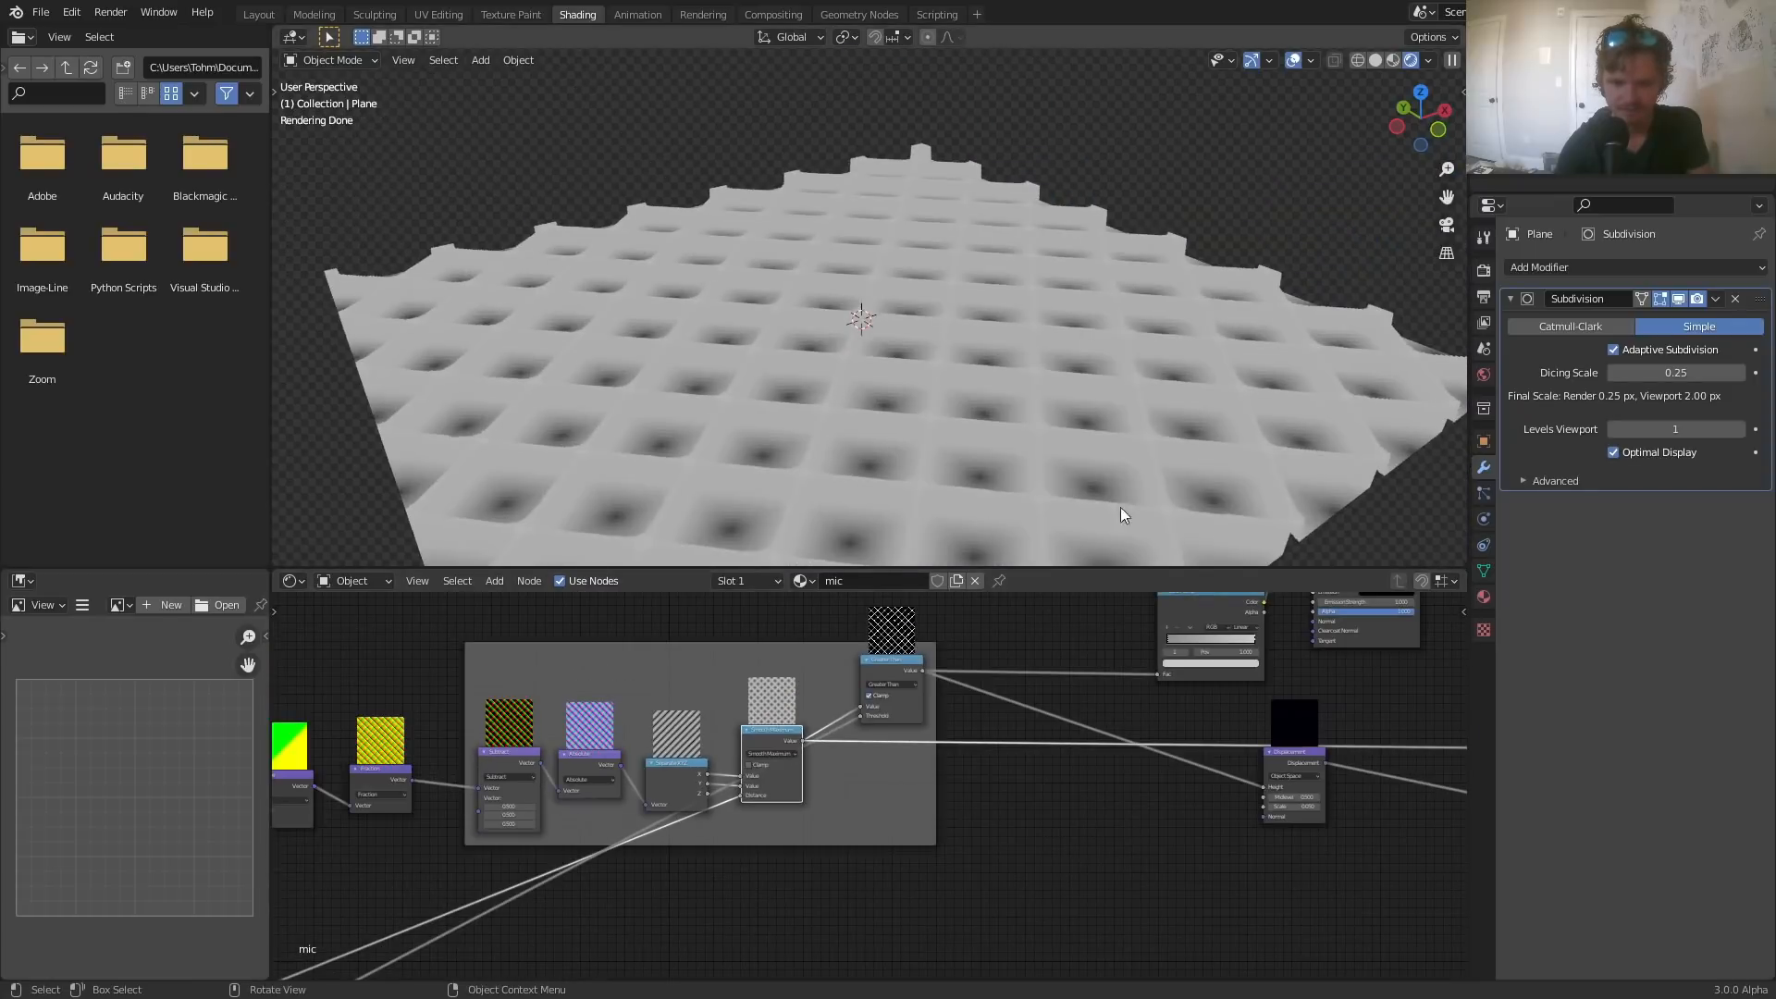
middle_click_drag(1252, 737, 895, 745)
scroll(895, 746, "down", 1)
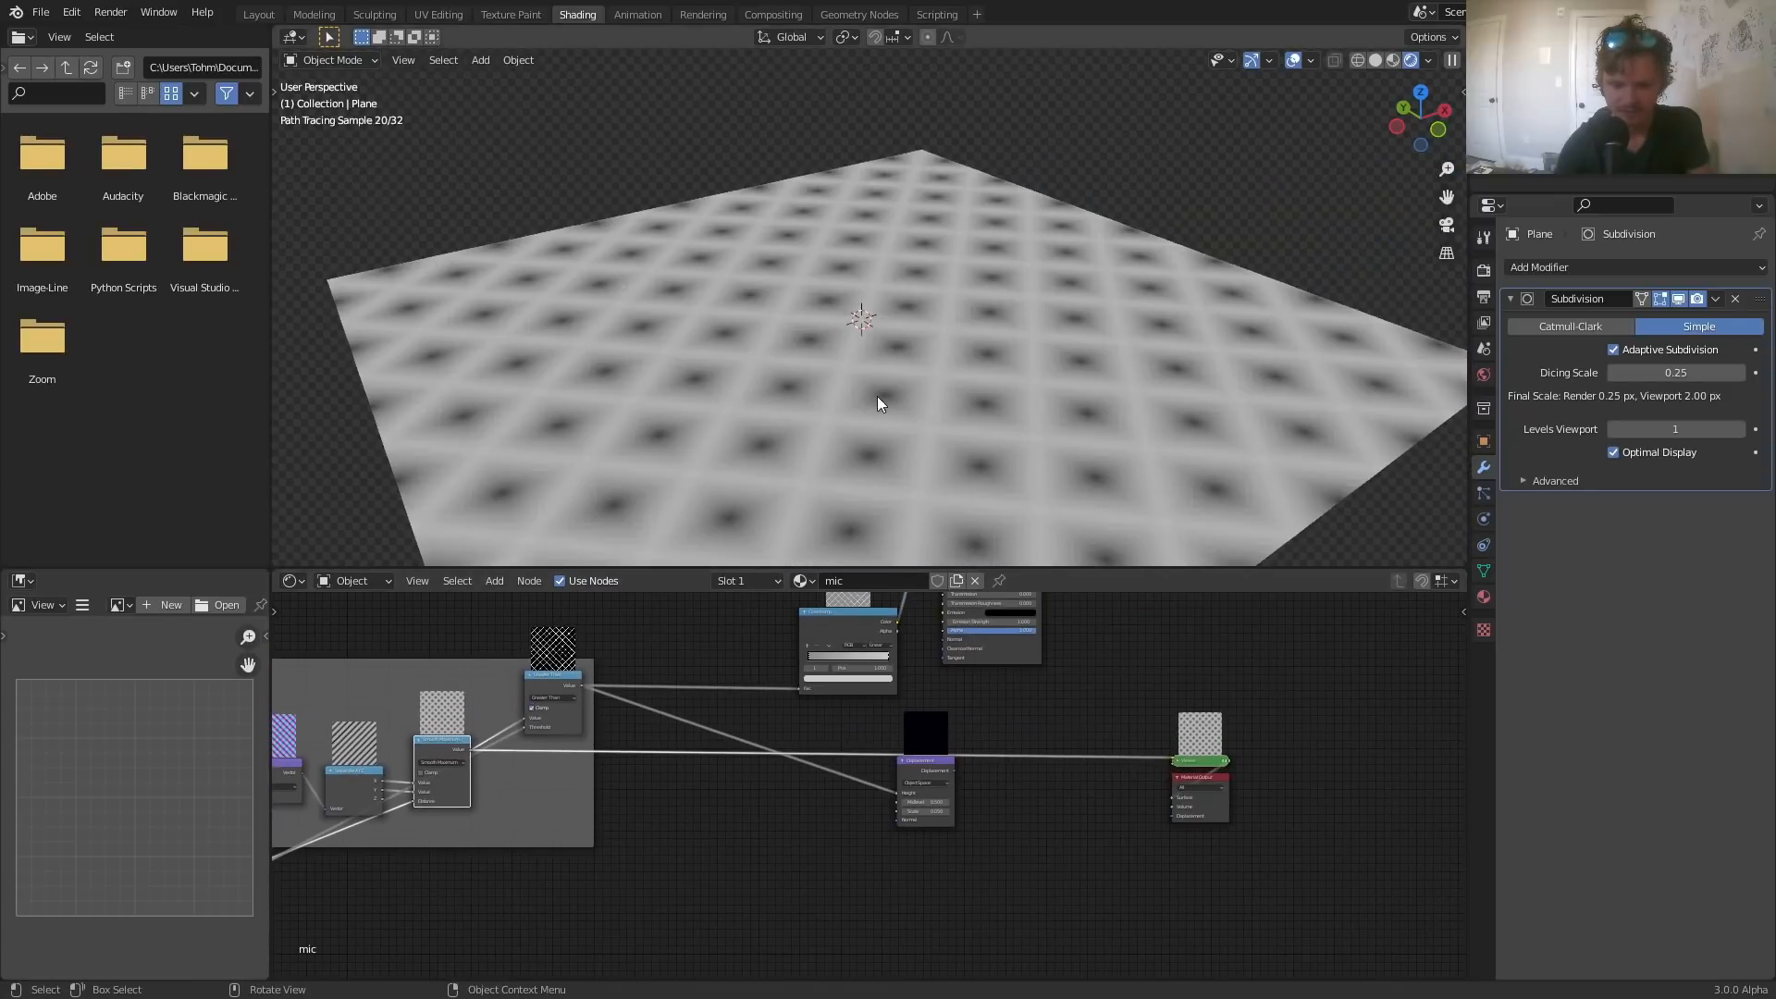
middle_click_drag(880, 393, 852, 470)
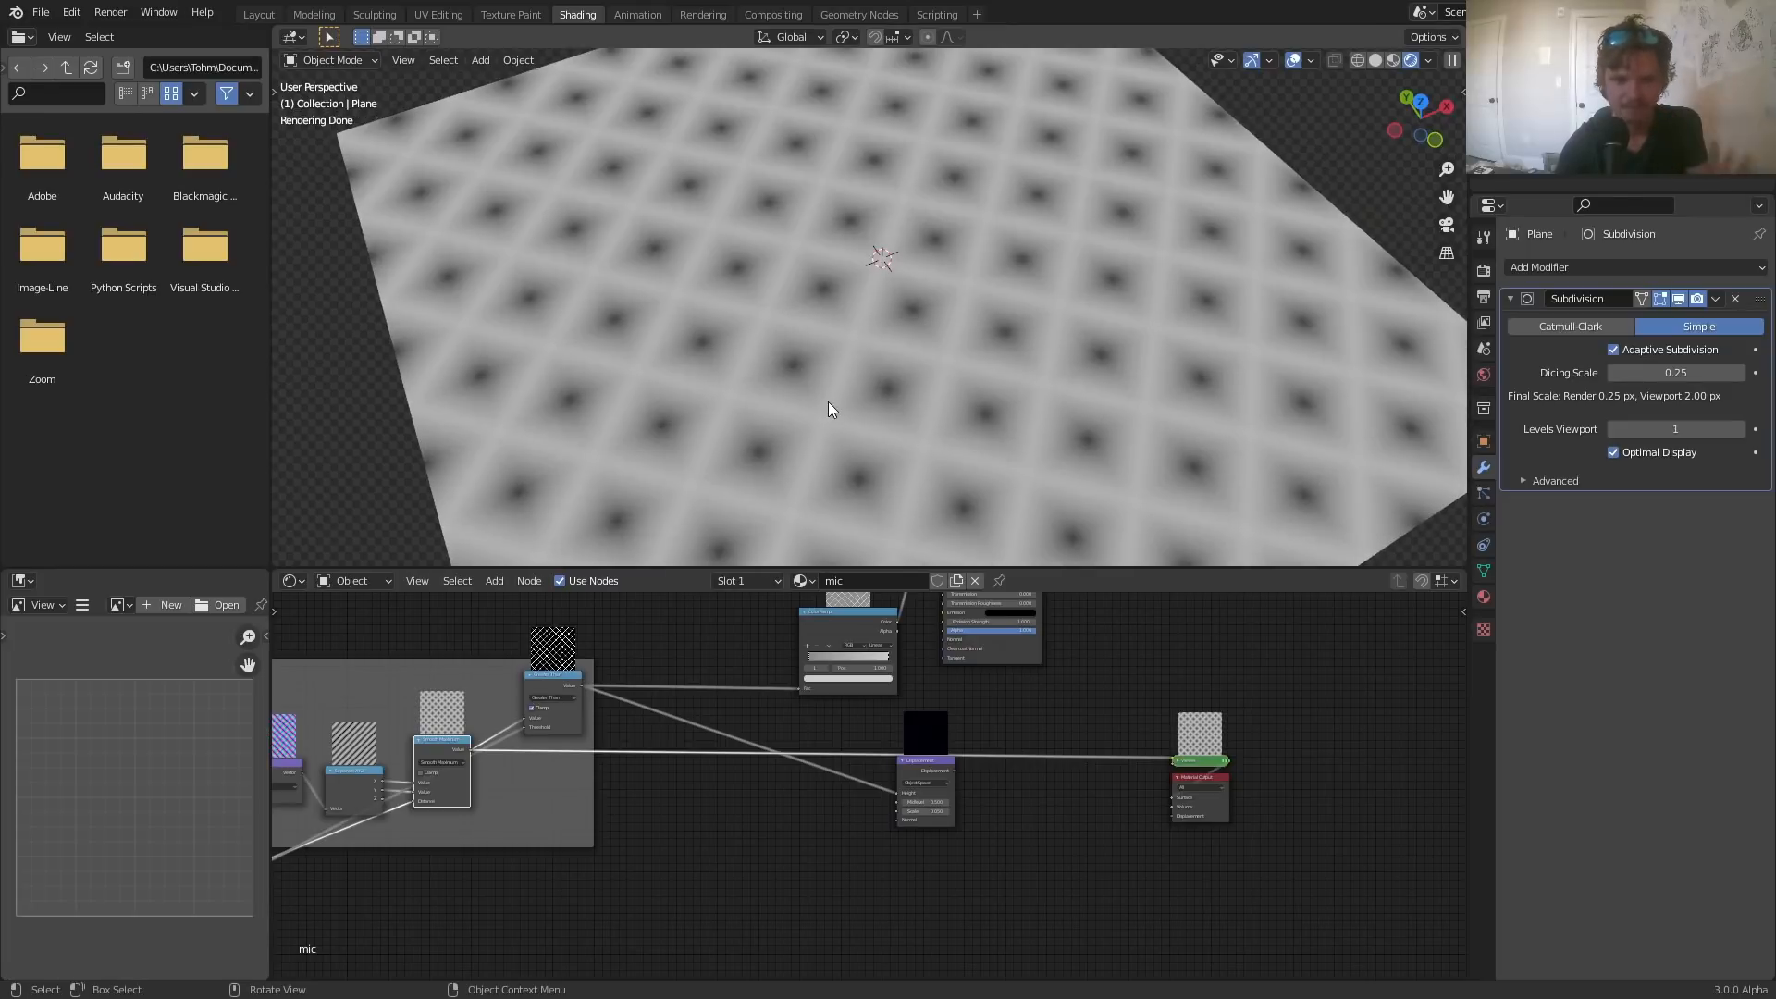
- Insert a Math node after Smooth Maximum on the preview link, set to Subtract with value 0.340, and place it close beside Smooth Maximum
middle_click_drag(582, 675, 829, 646)
scroll(830, 646, "up", 4)
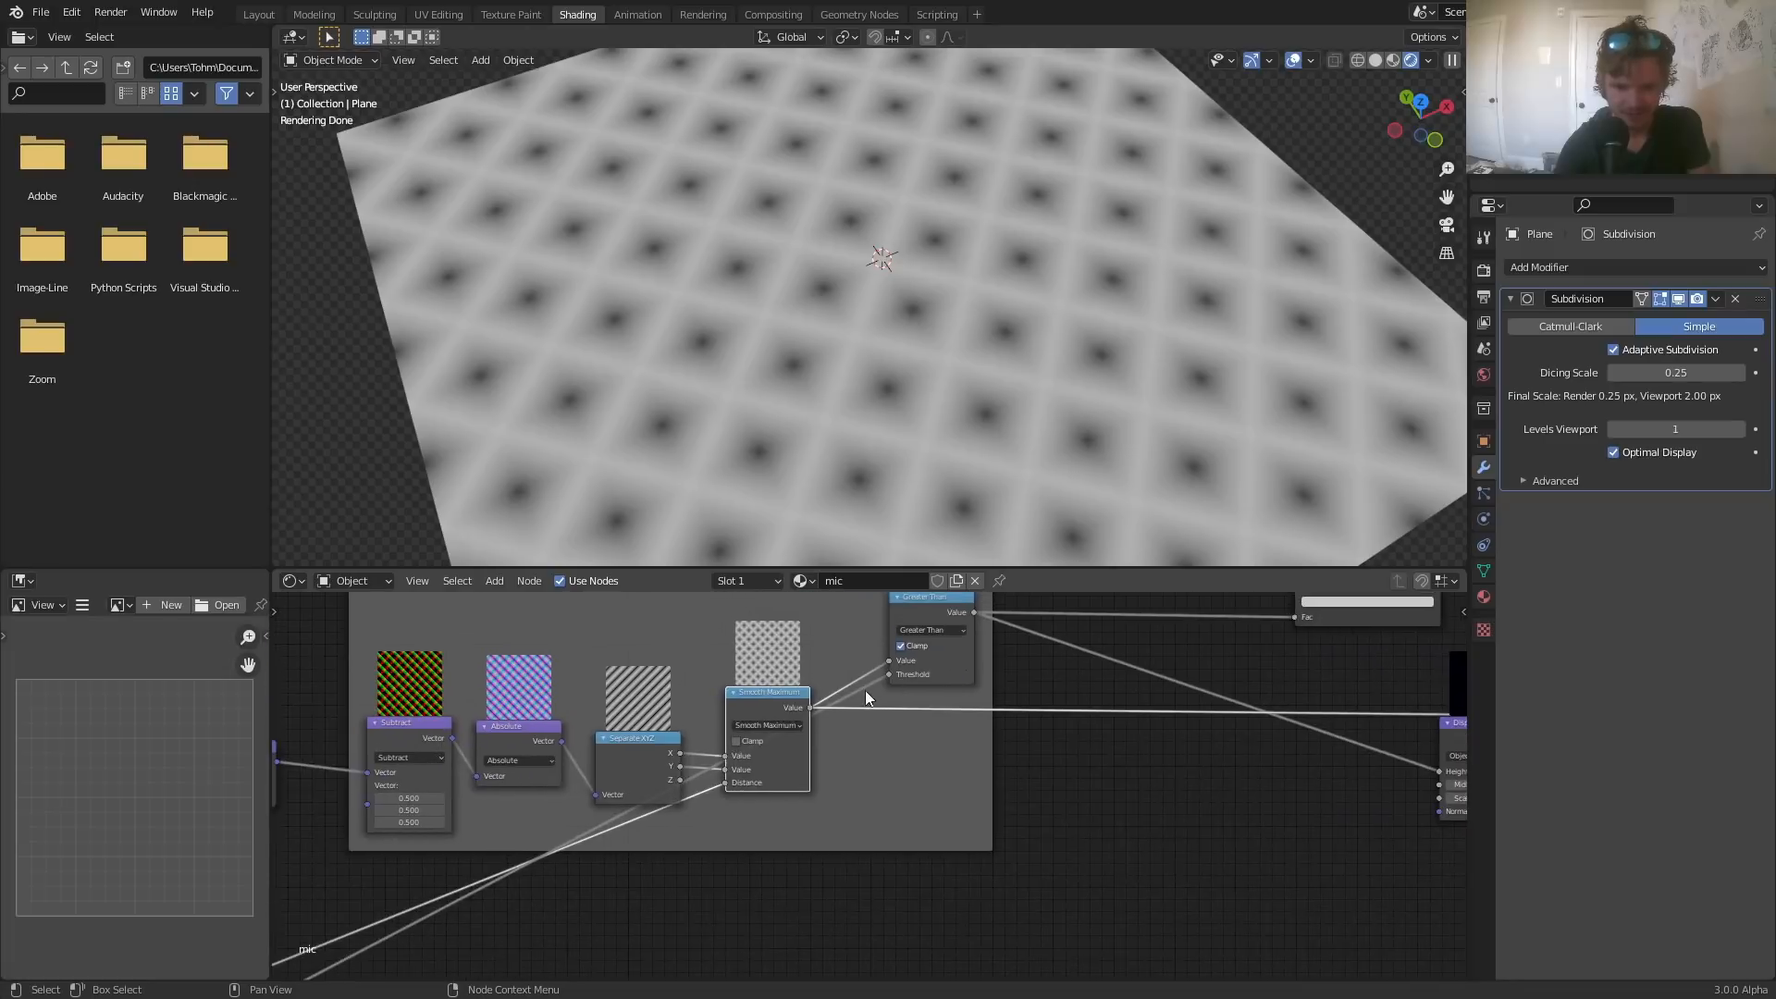
key("shift+a")
type("add")
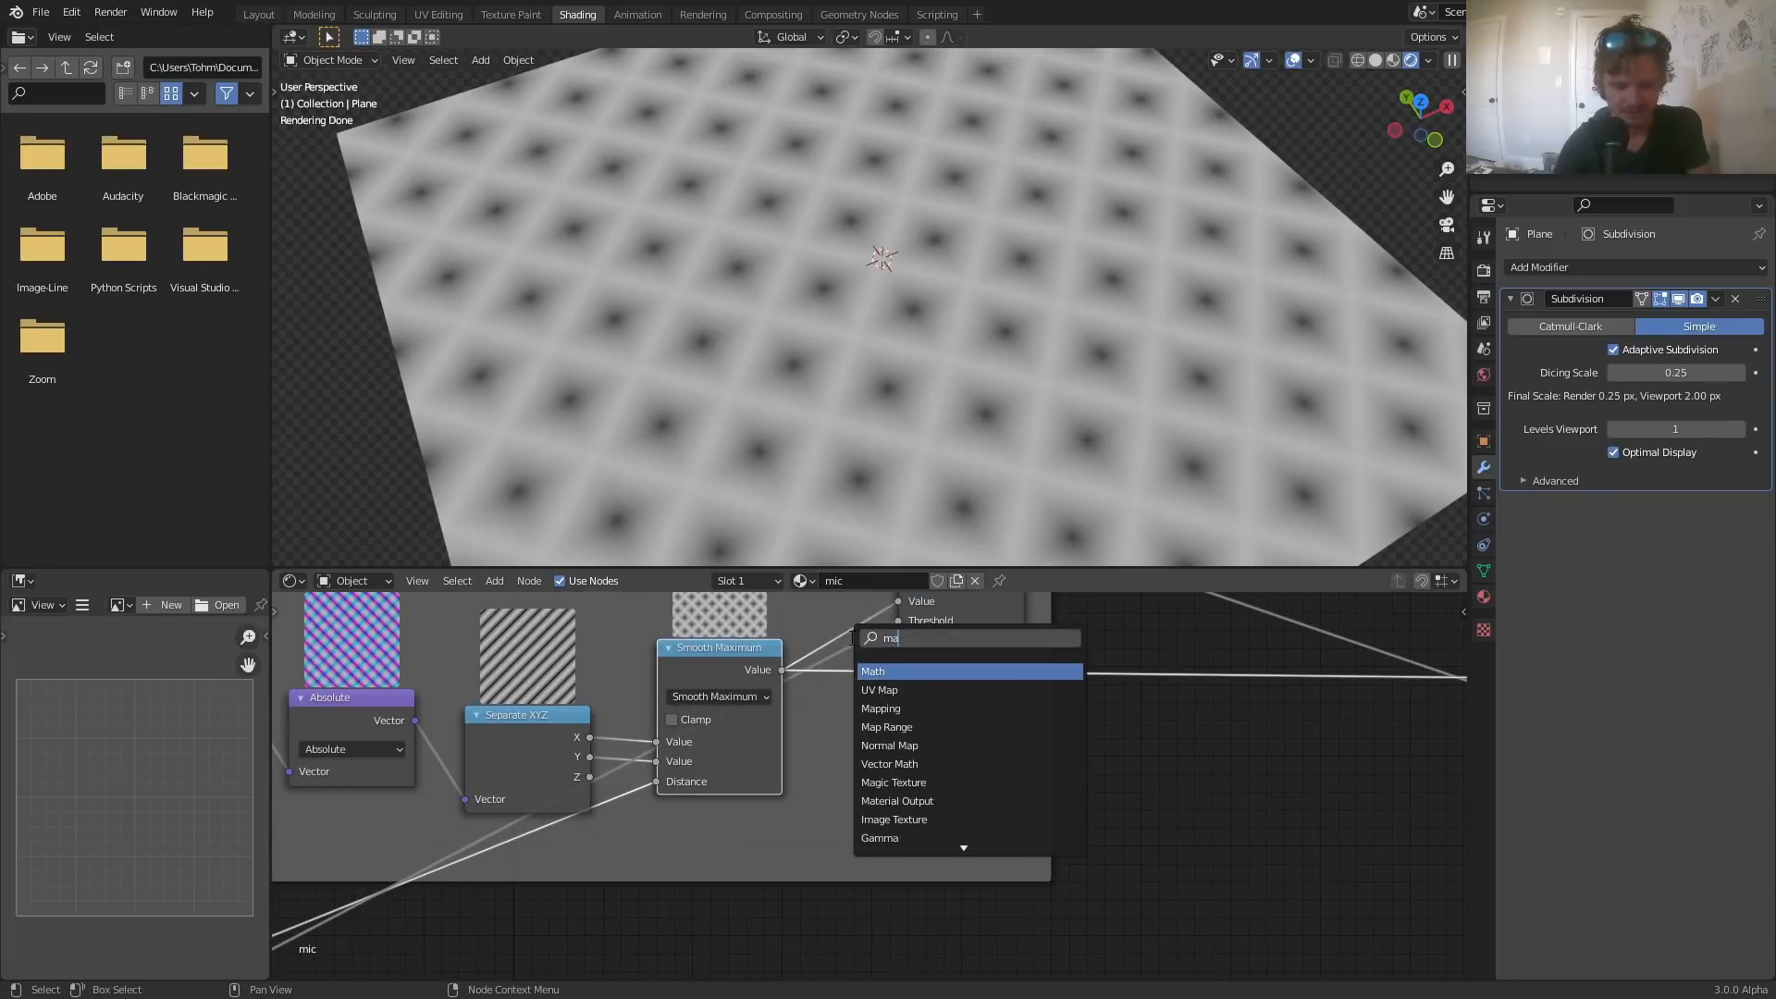
key("Return")
left_click(903, 698)
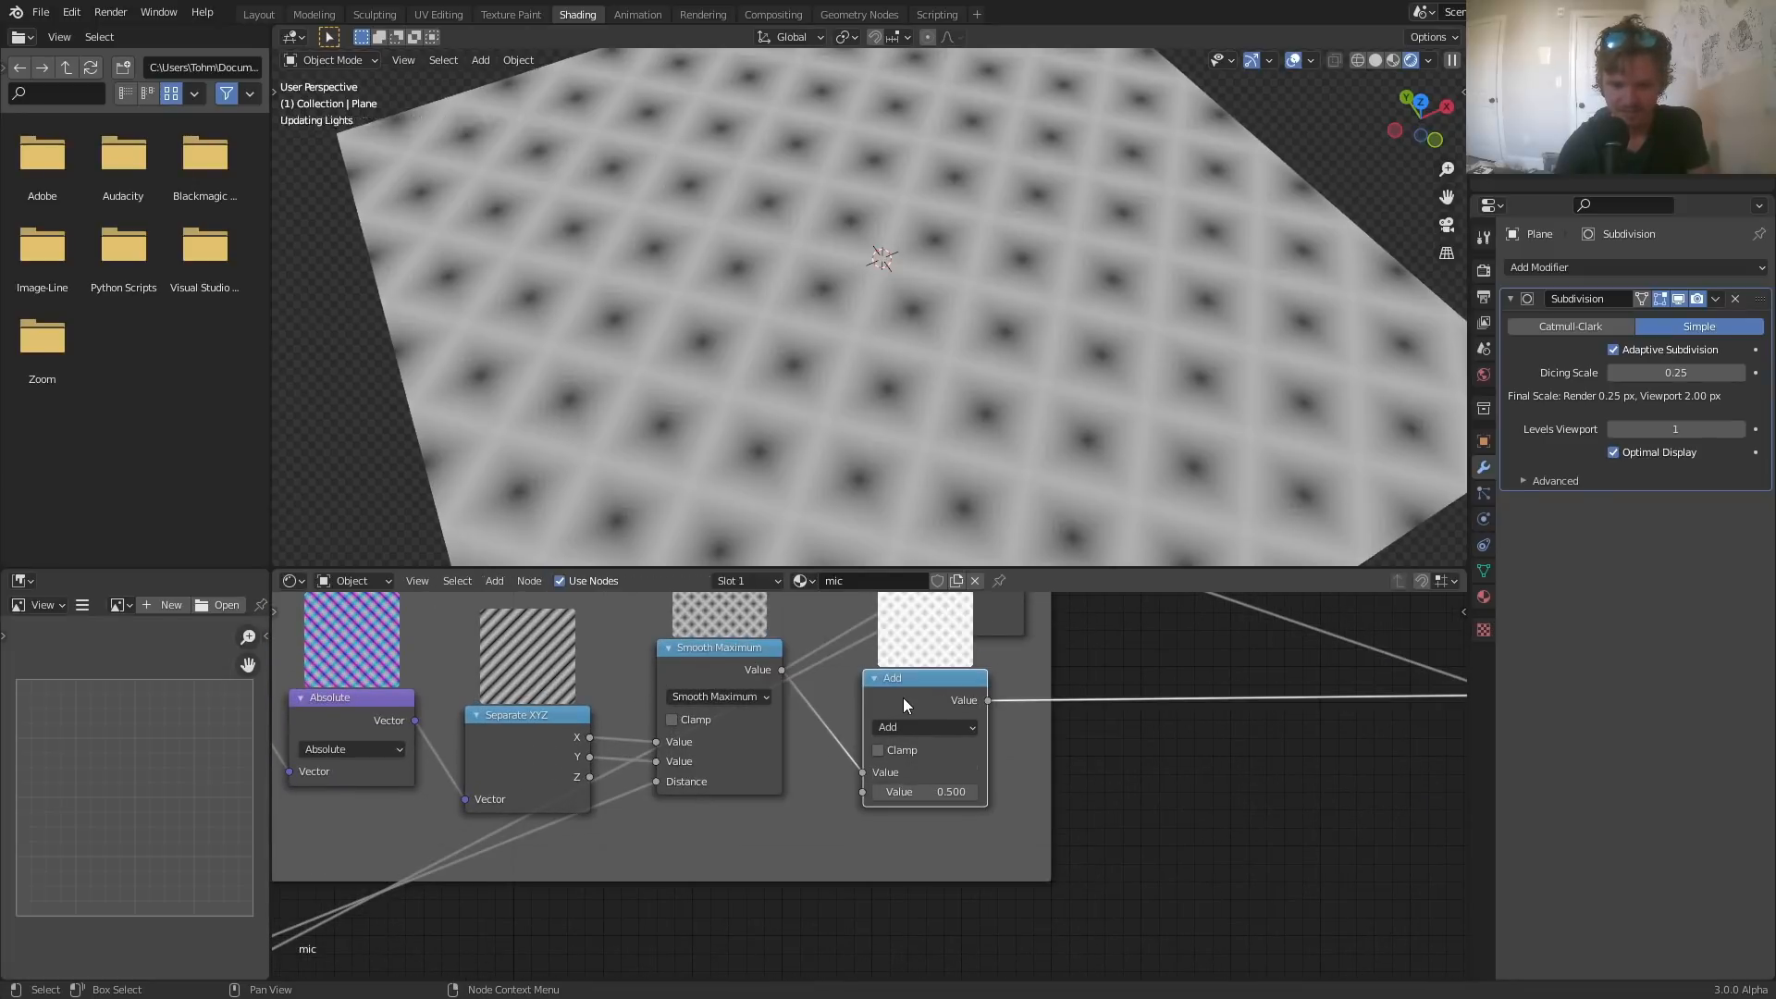
left_click(920, 730)
key("s")
mouse_move(925, 792)
left_mouse_down()
mouse_move(887, 792)
mouse_move(940, 792)
left_mouse_up()
middle_click_drag(921, 765, 890, 823)
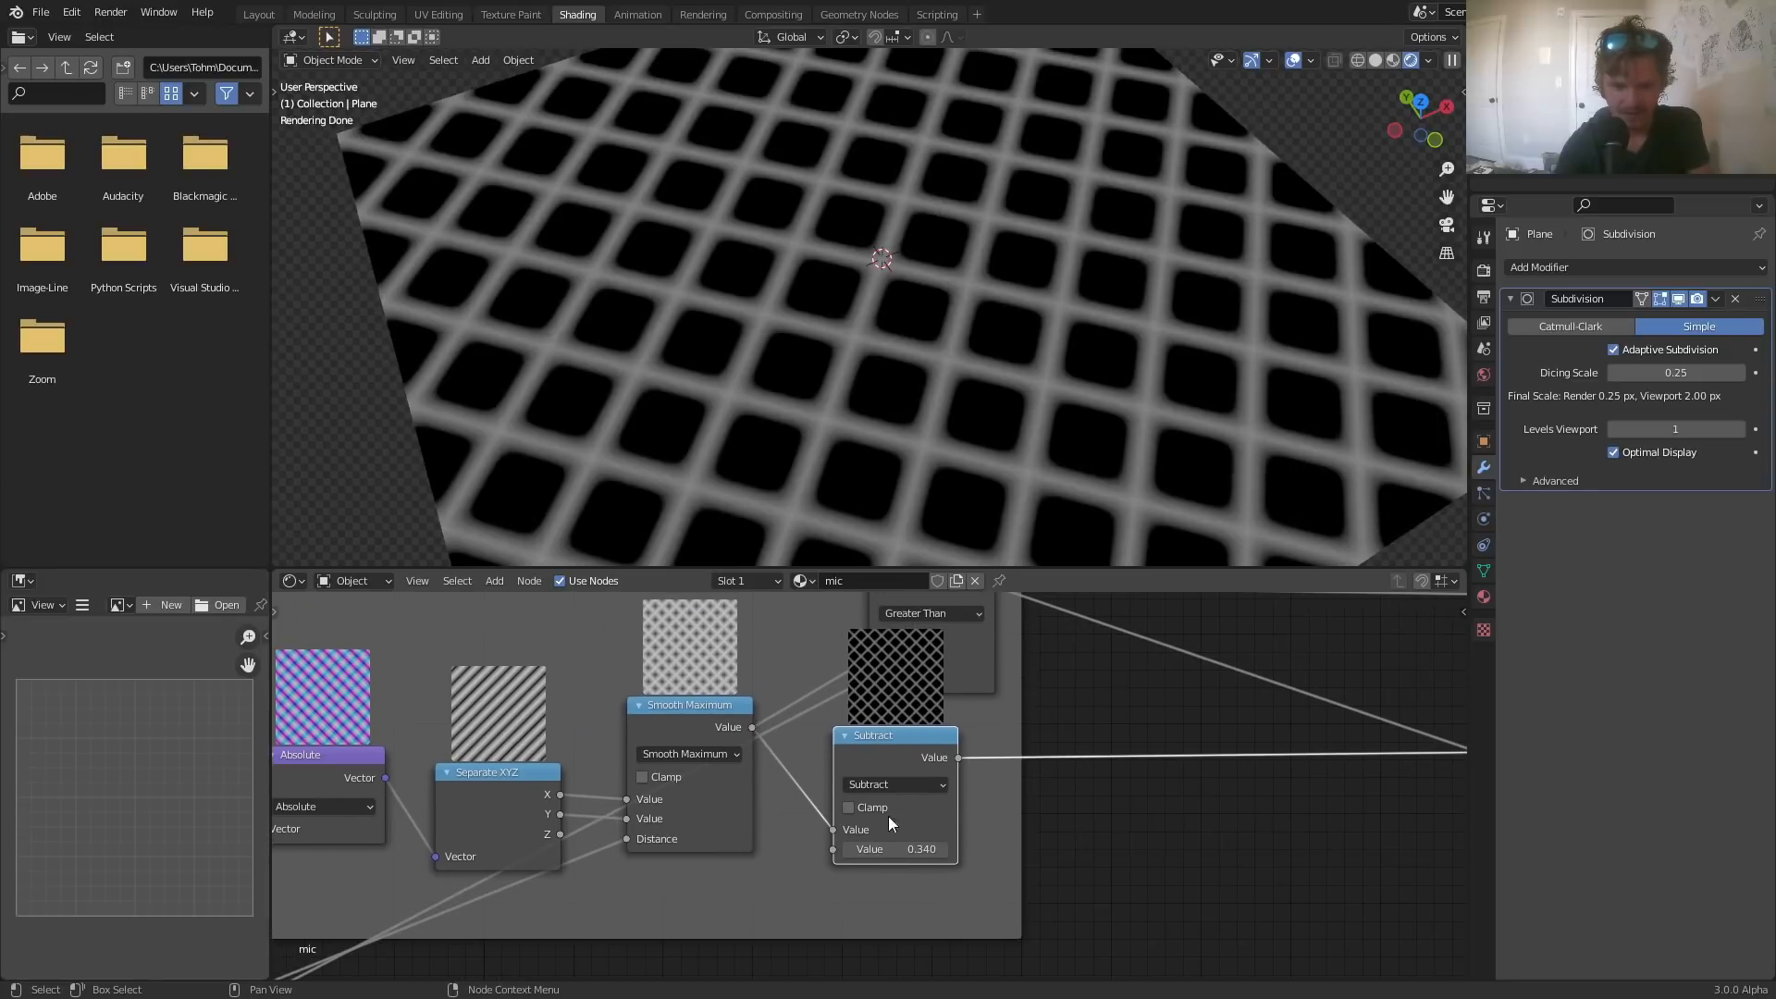
left_click_drag(897, 752, 848, 752)
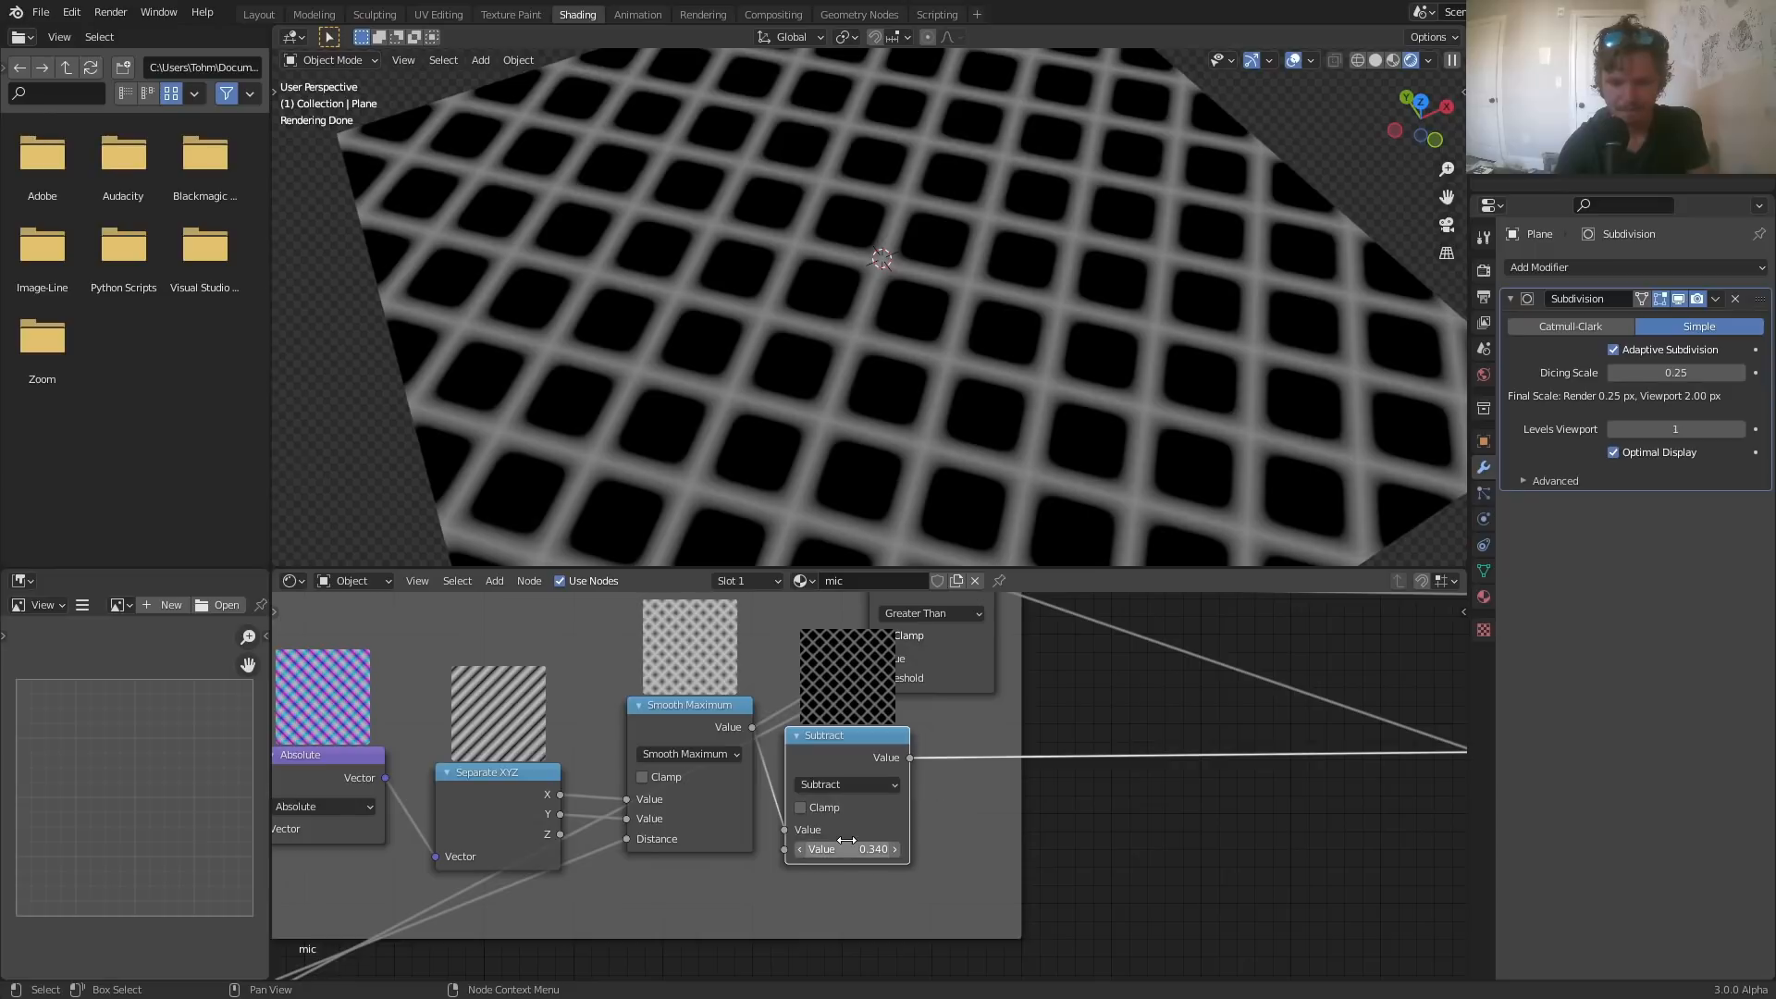
- Try a value of 0.440 in the Subtract node and undo the change
scroll(828, 435, "up", 3)
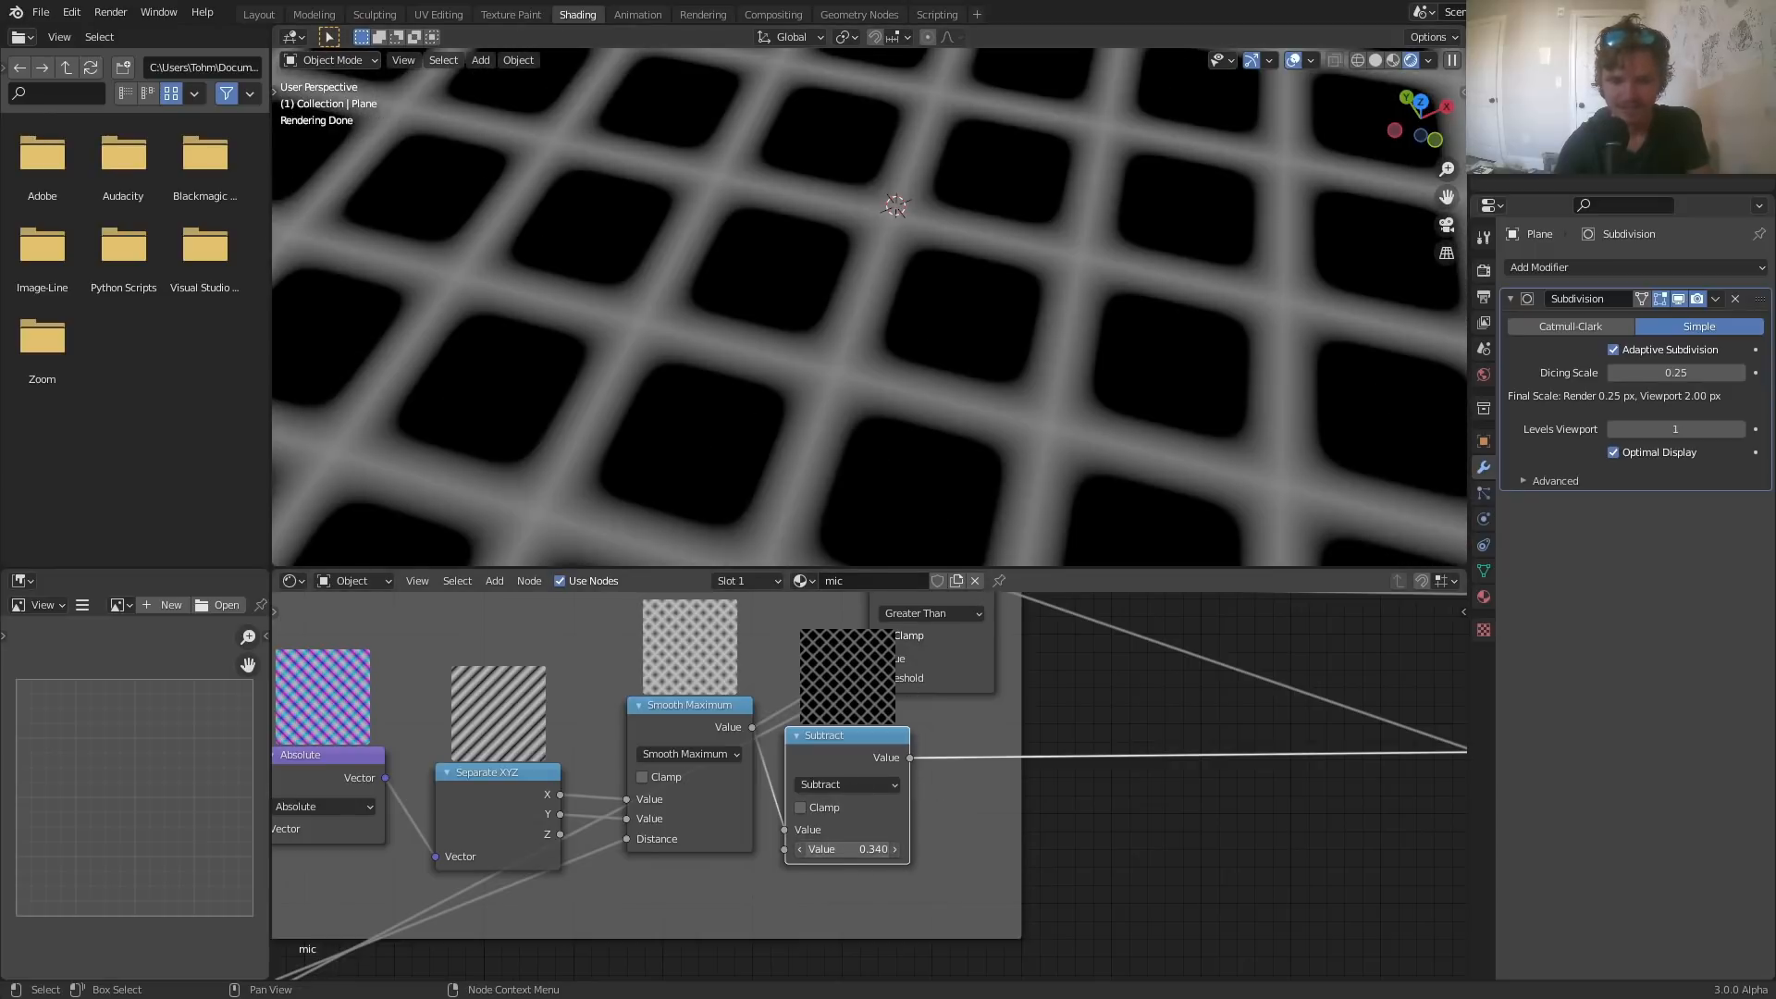
left_click_drag(847, 848, 892, 848)
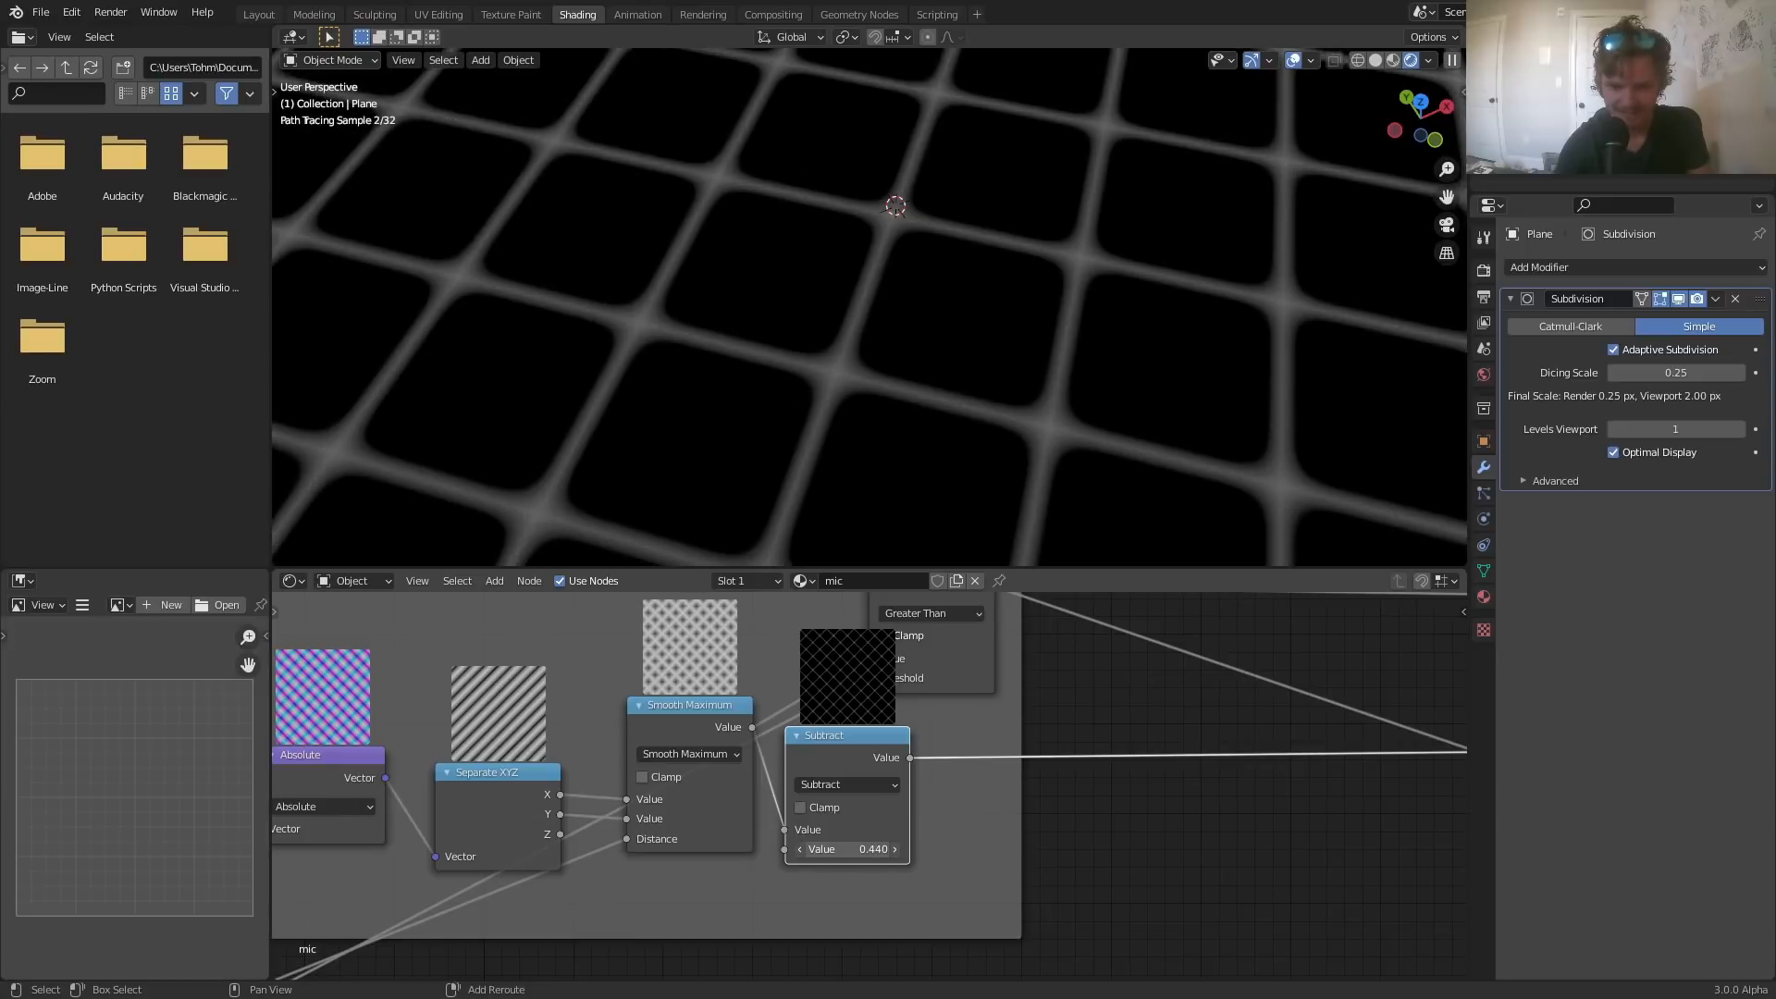
key("ctrl+z")
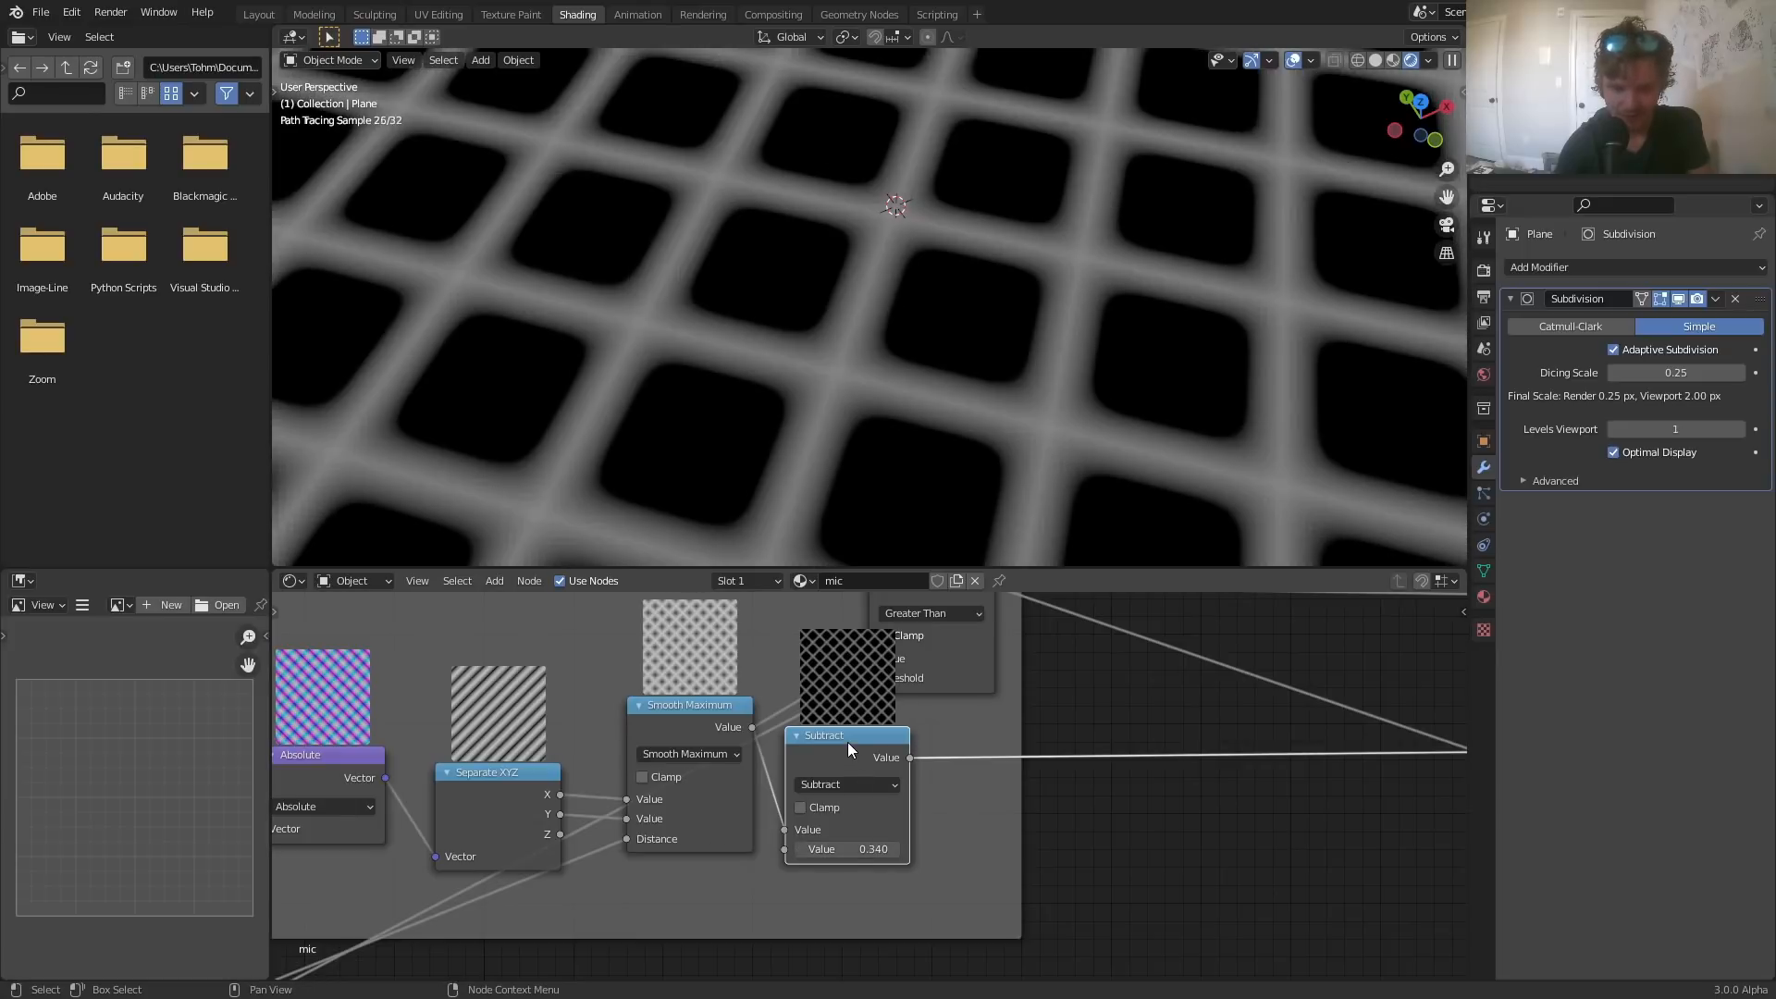
- Duplicate the Subtract math node and insert the copy after it on the preview link
key("shift+d")
left_click(969, 737)
scroll(863, 718, "down", 3)
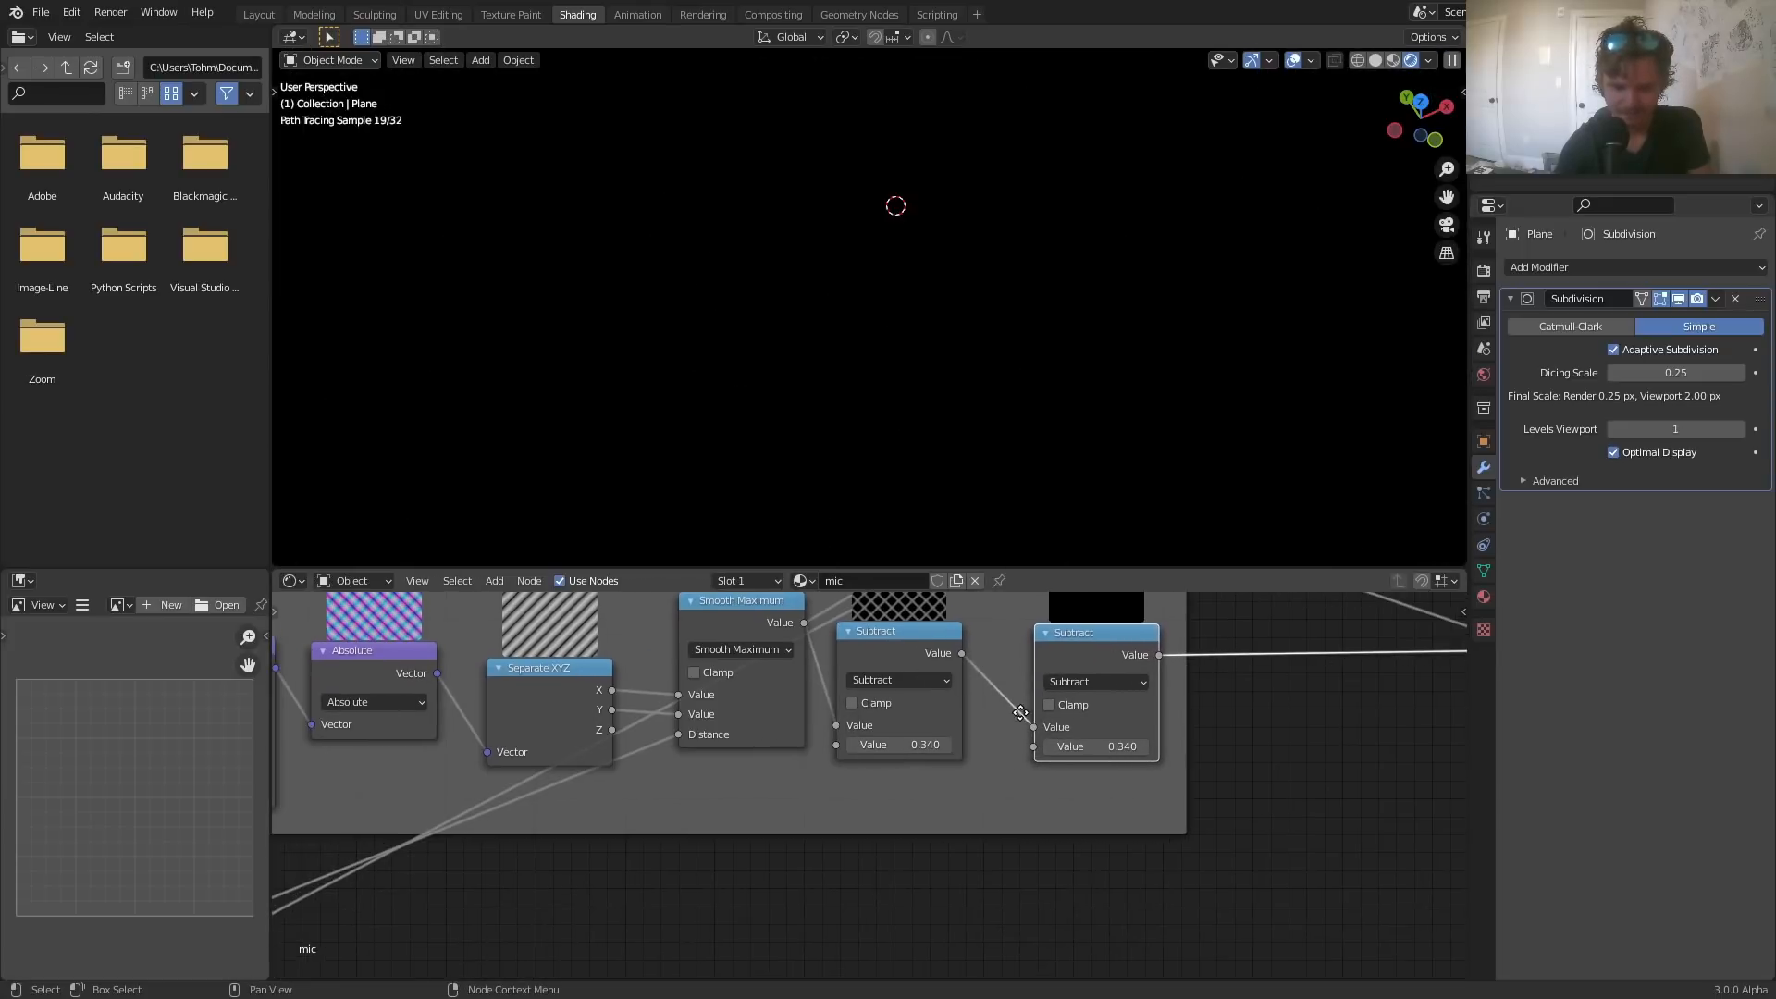
- Add a Value node of 0.320 below the frame with its preview hidden, and link it to the first Subtract node's second input
key("shift+a")
left_click(830, 700)
type("va")
key("Return")
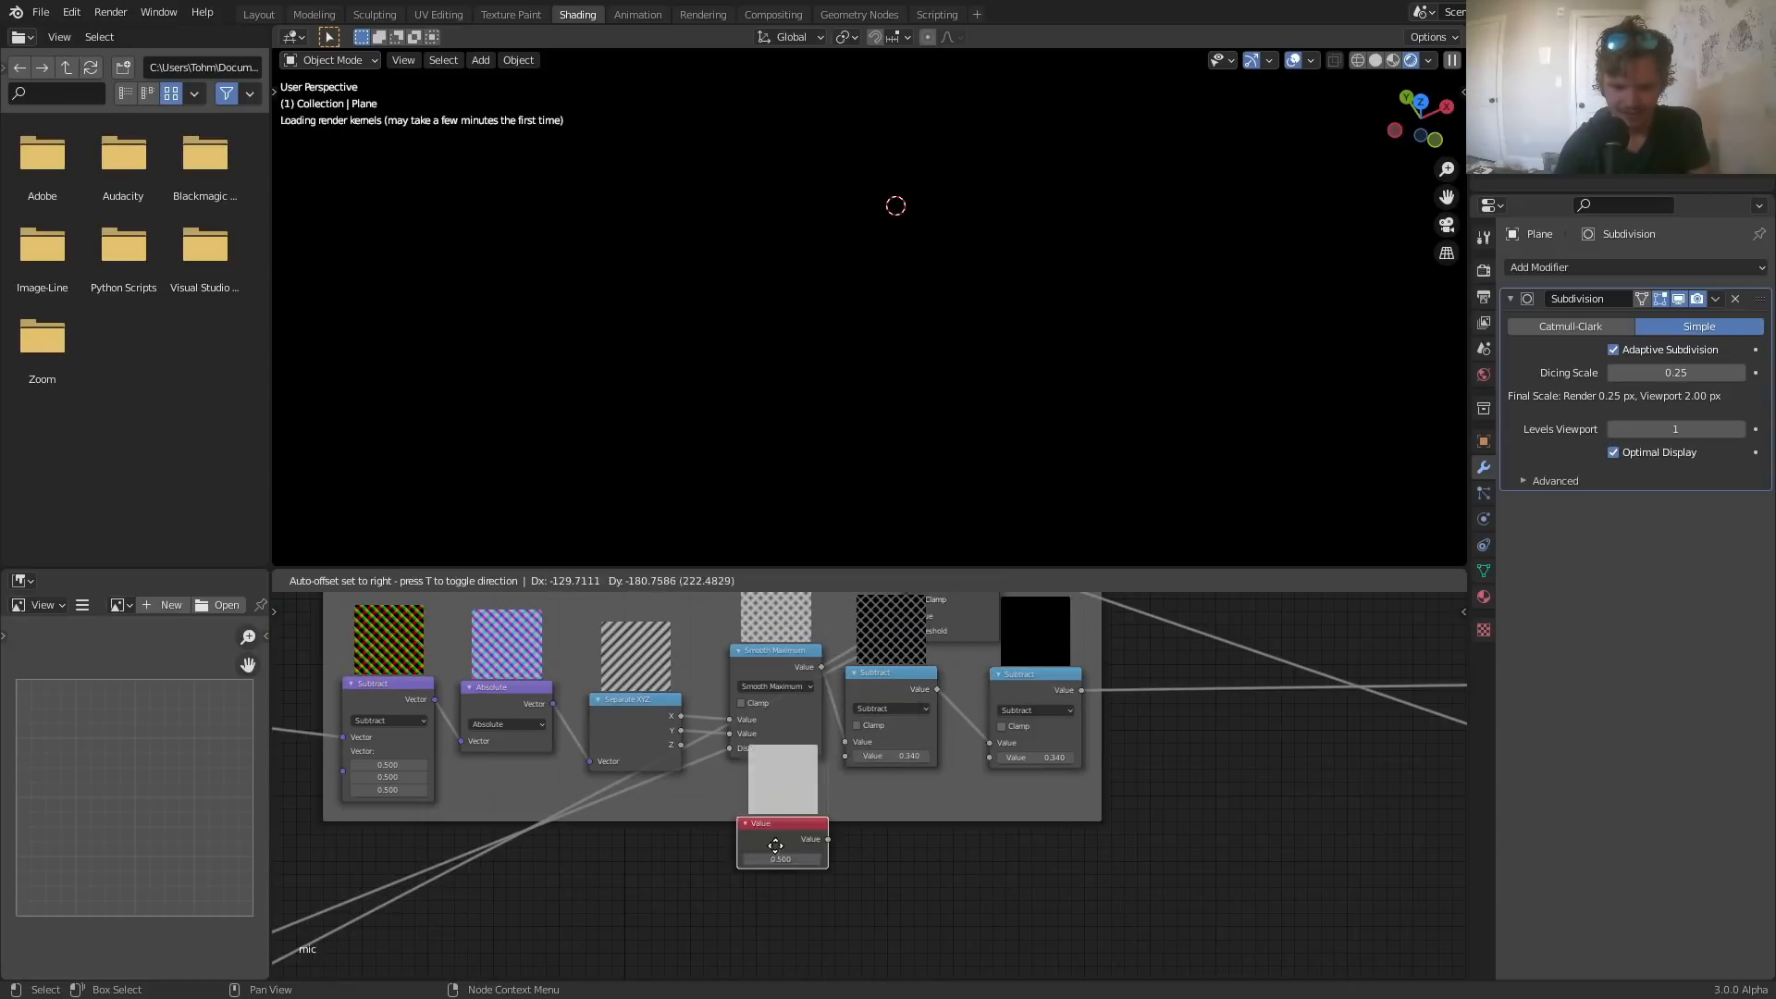
left_click(722, 904)
right_click_drag(721, 904, 846, 740, "alt")
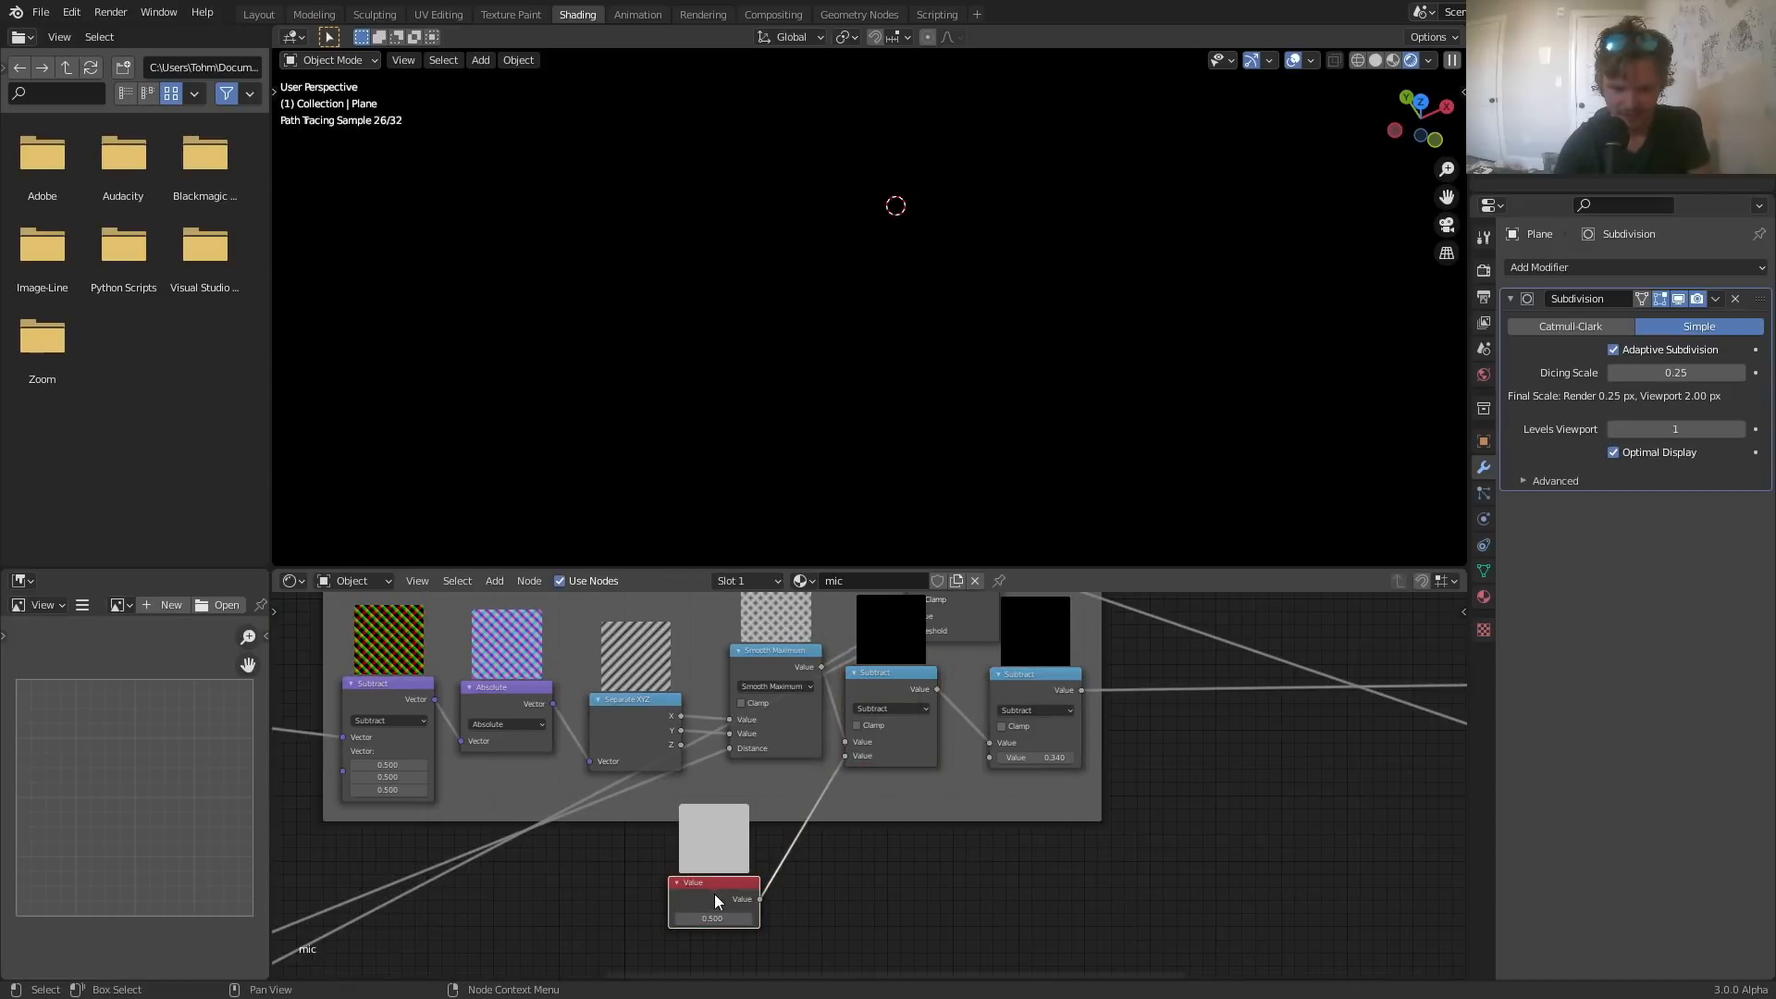
key("ctrl+shift+p")
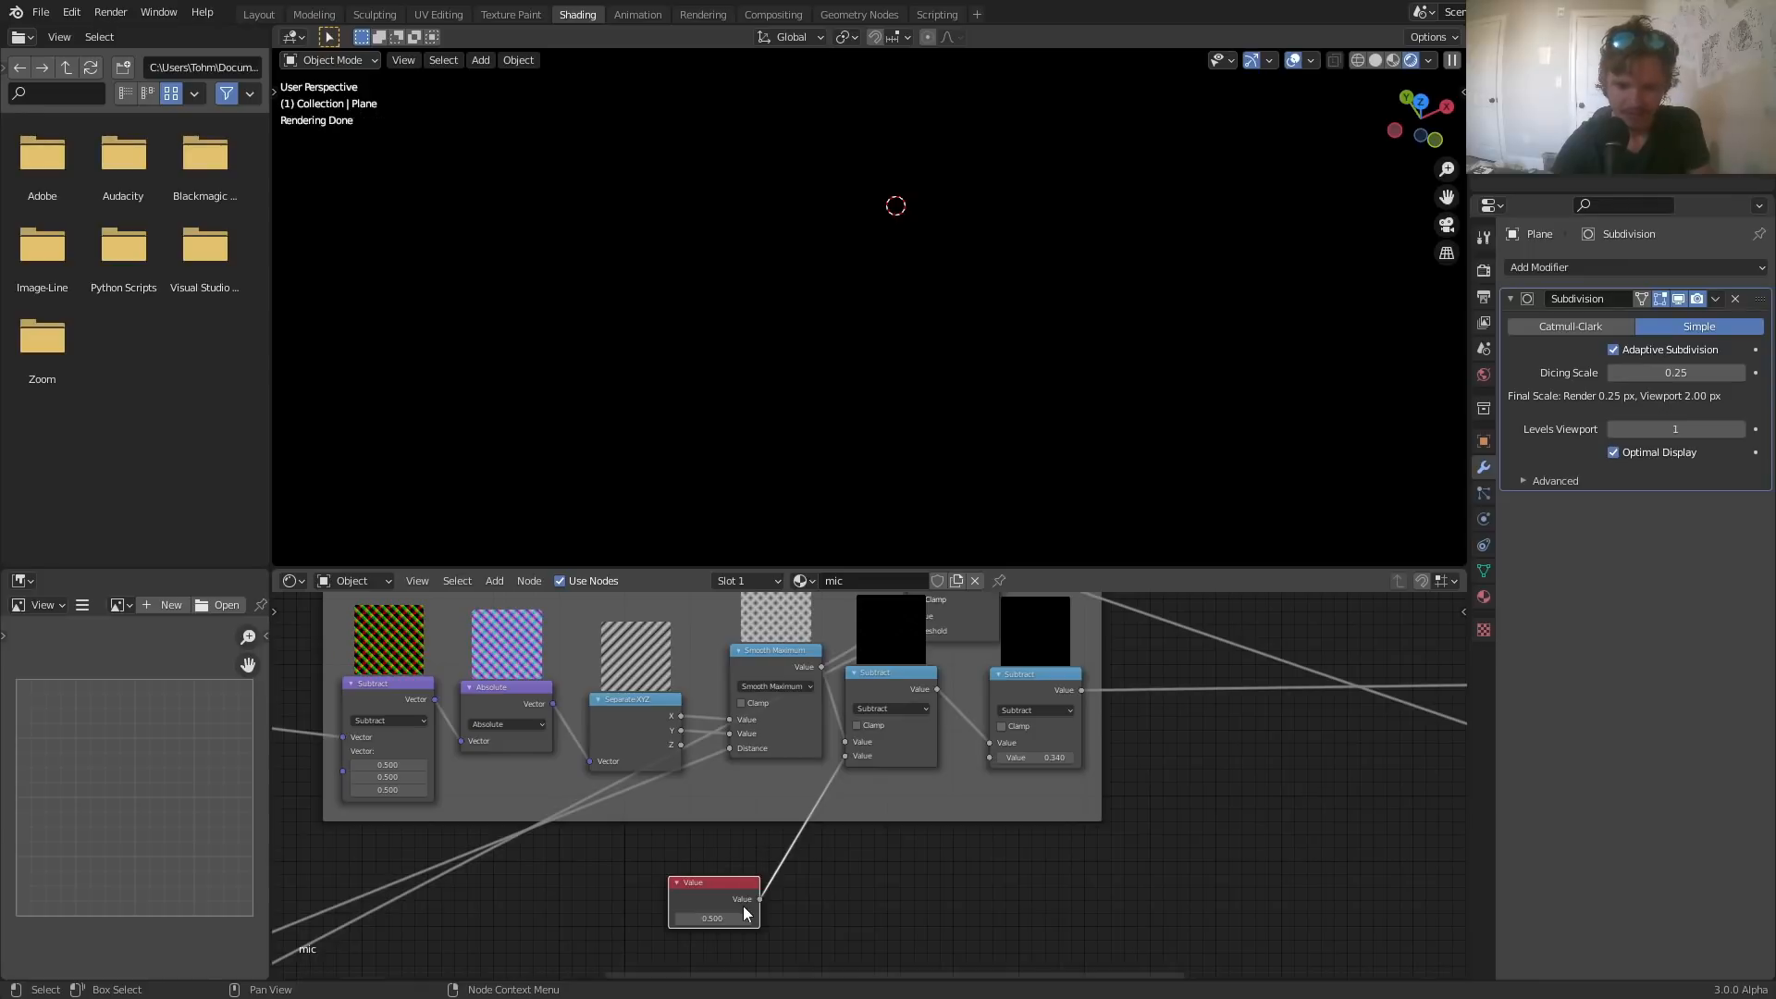
left_click_drag(714, 918, 638, 918, "shift")
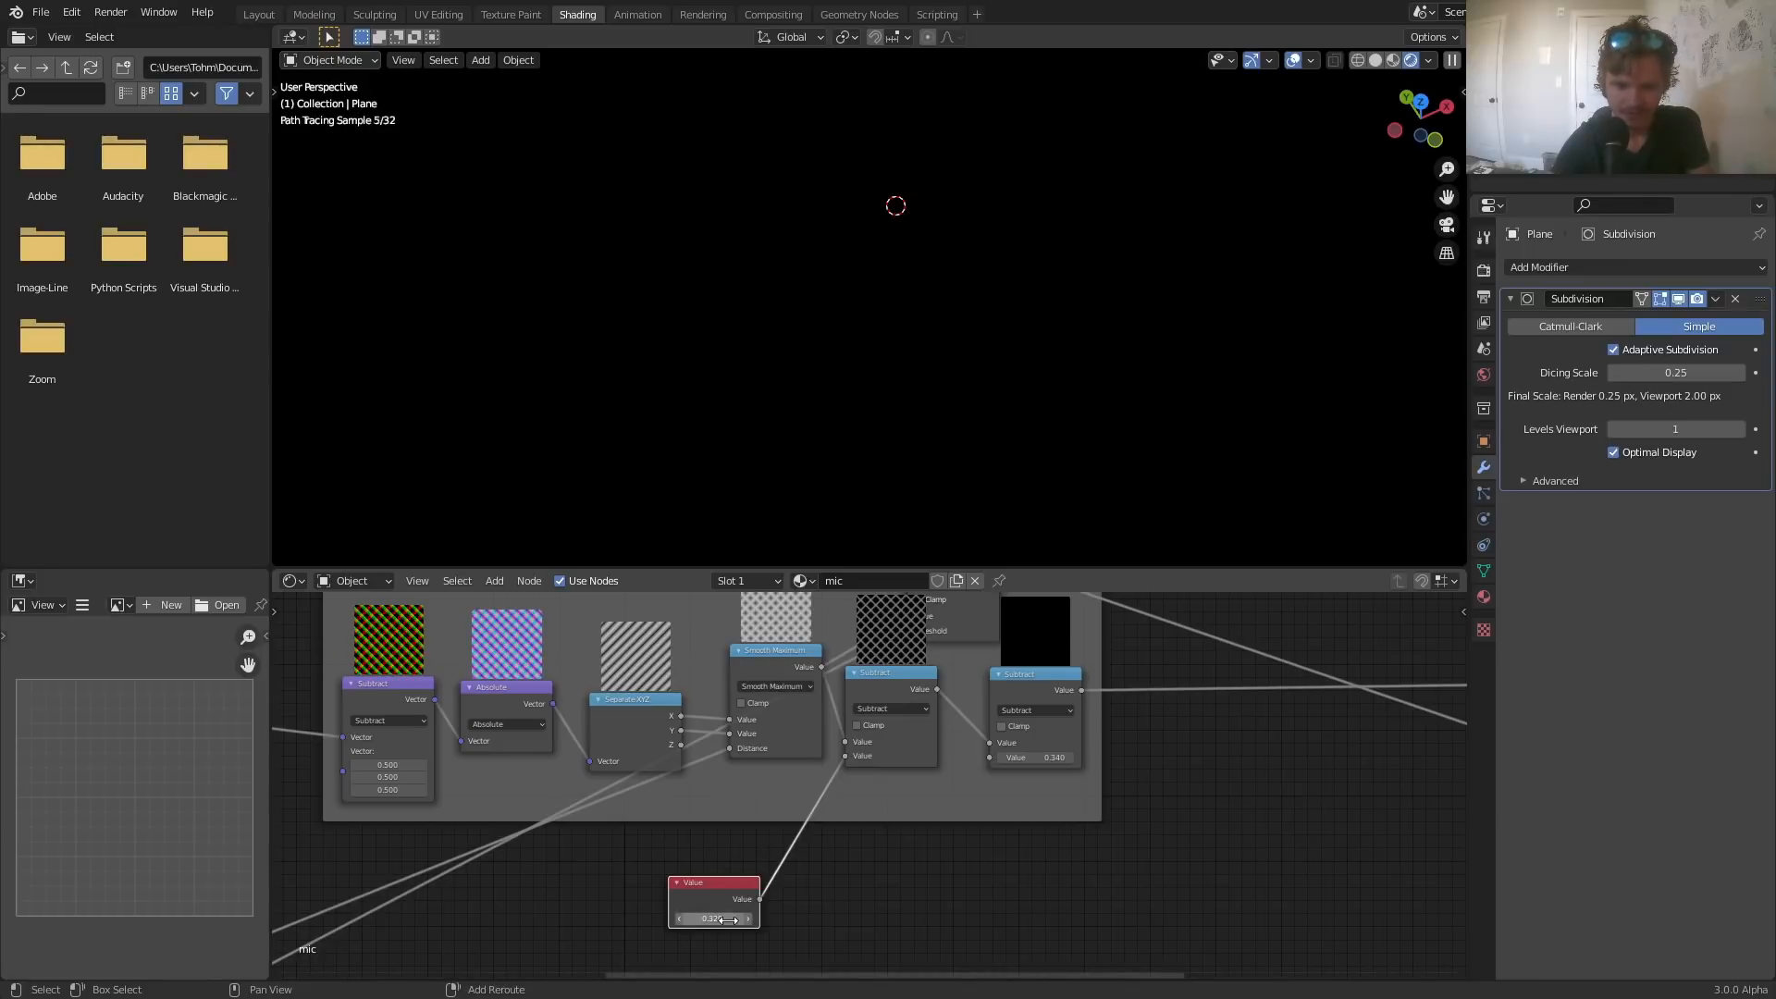
- Link the Value node to the duplicated math node's second input and switch that node to Divide
left_click_drag(757, 897, 990, 757)
left_click(1014, 711)
left_click(1013, 790)
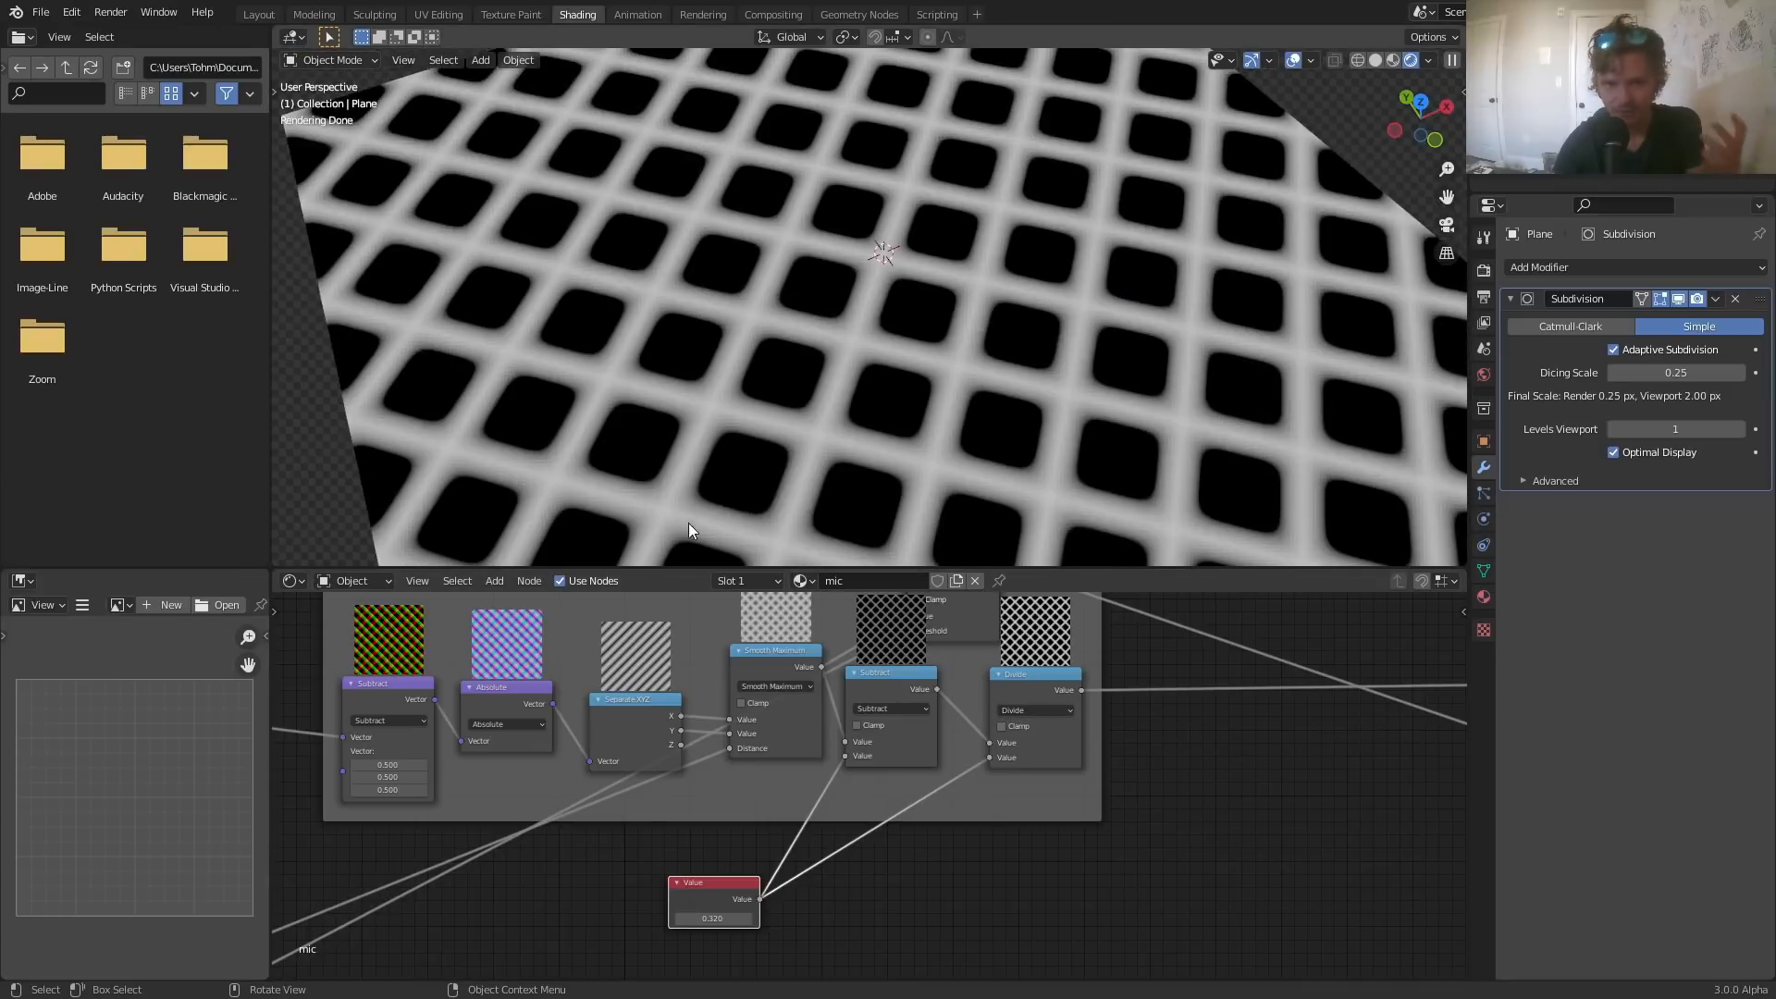
- Adjust the shared Value node to 0.330
left_click(749, 919)
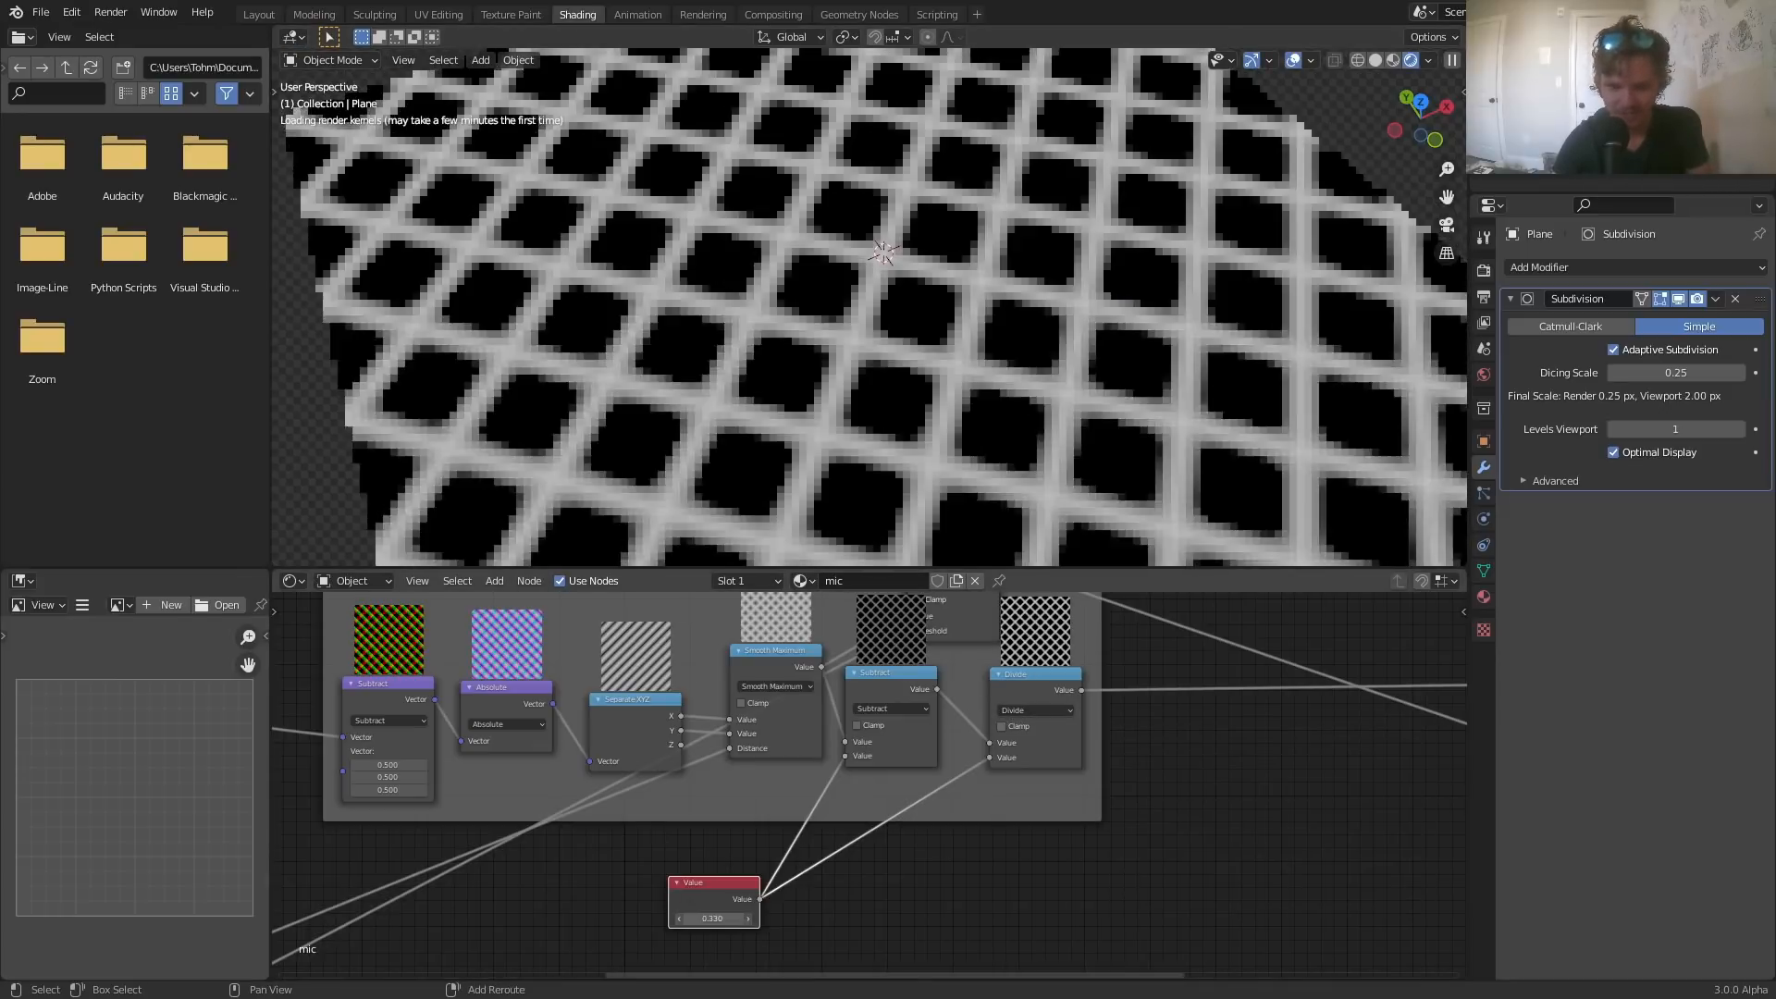
left_click_drag(712, 919, 667, 919)
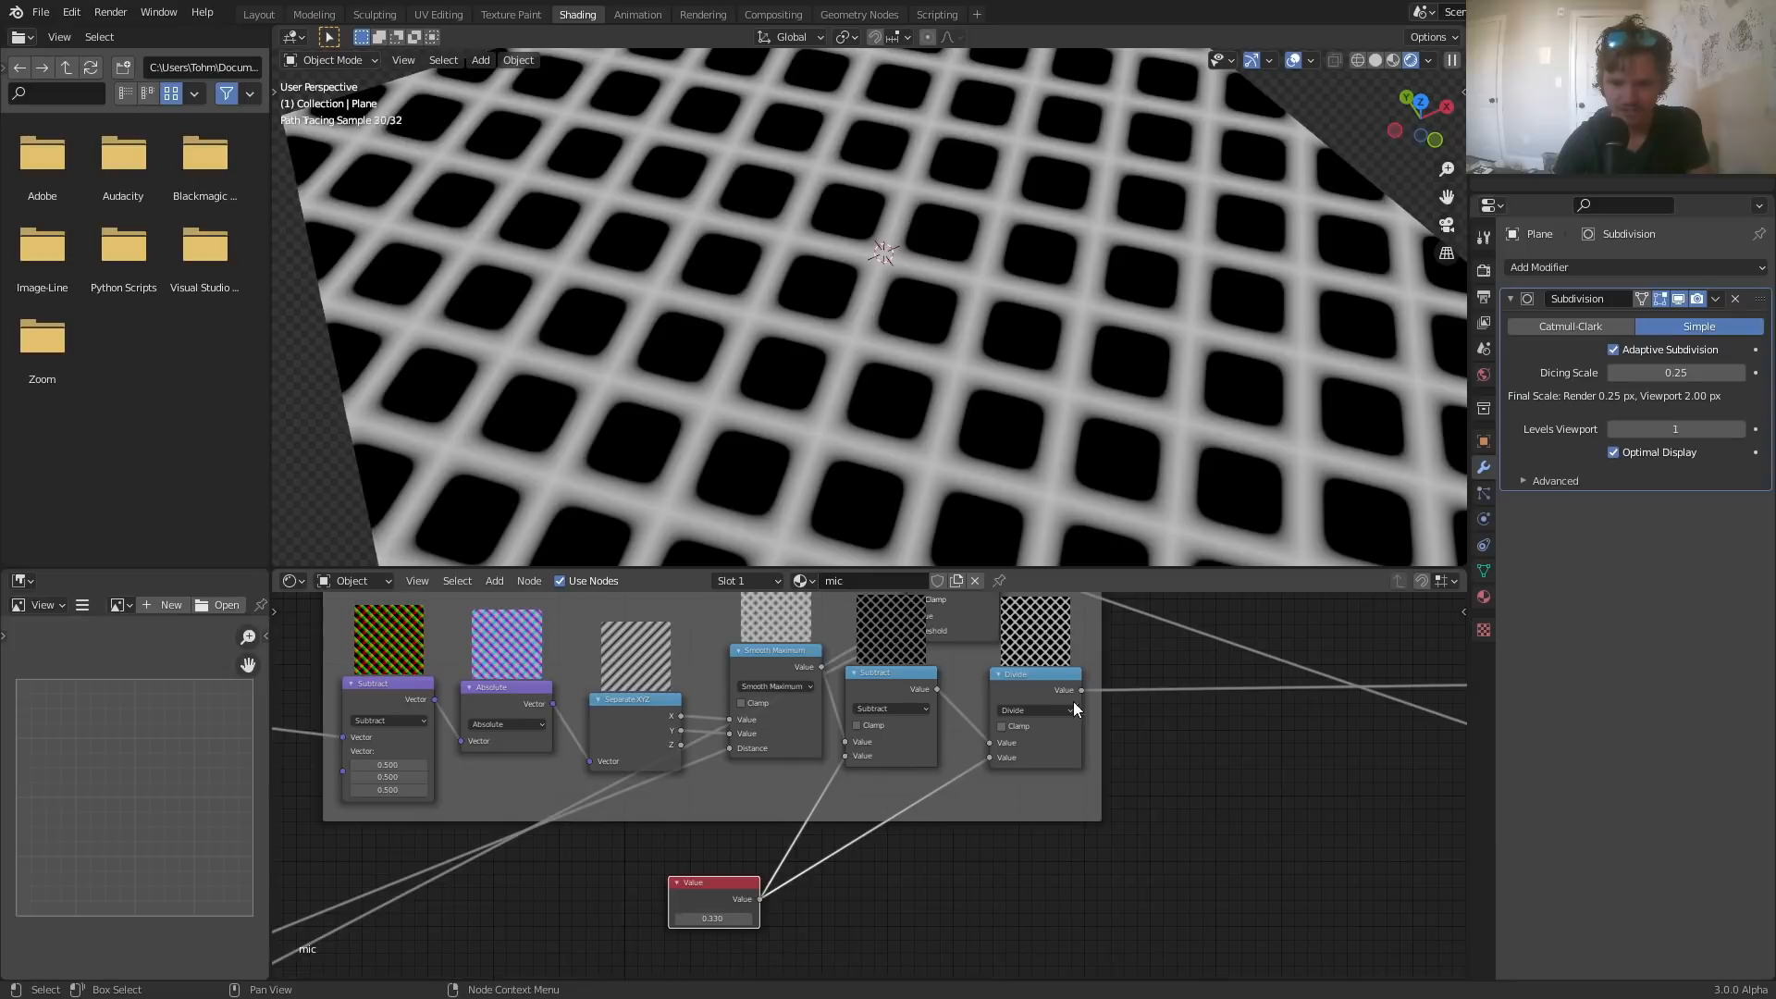
- Add a reroute on the two Greater Than output links and feed it from the Divide node's output instead
middle_click_drag(1071, 706, 848, 916)
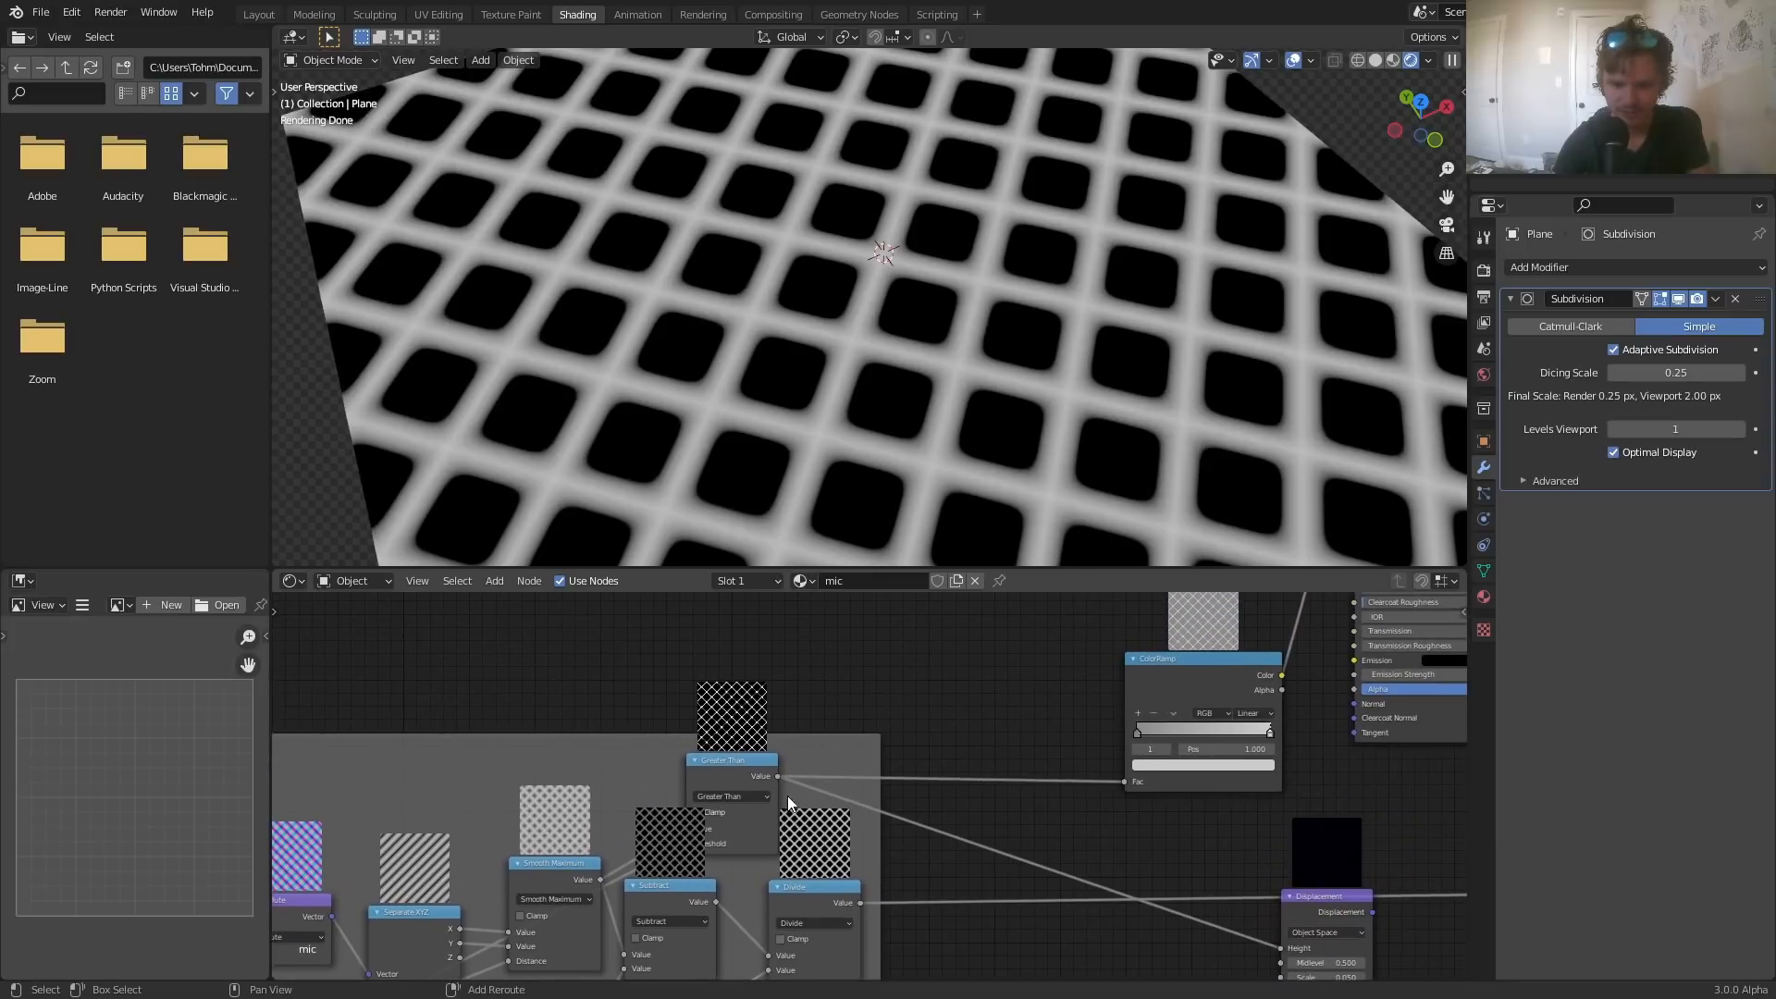
right_click_drag(1017, 709, 1017, 710, "shift")
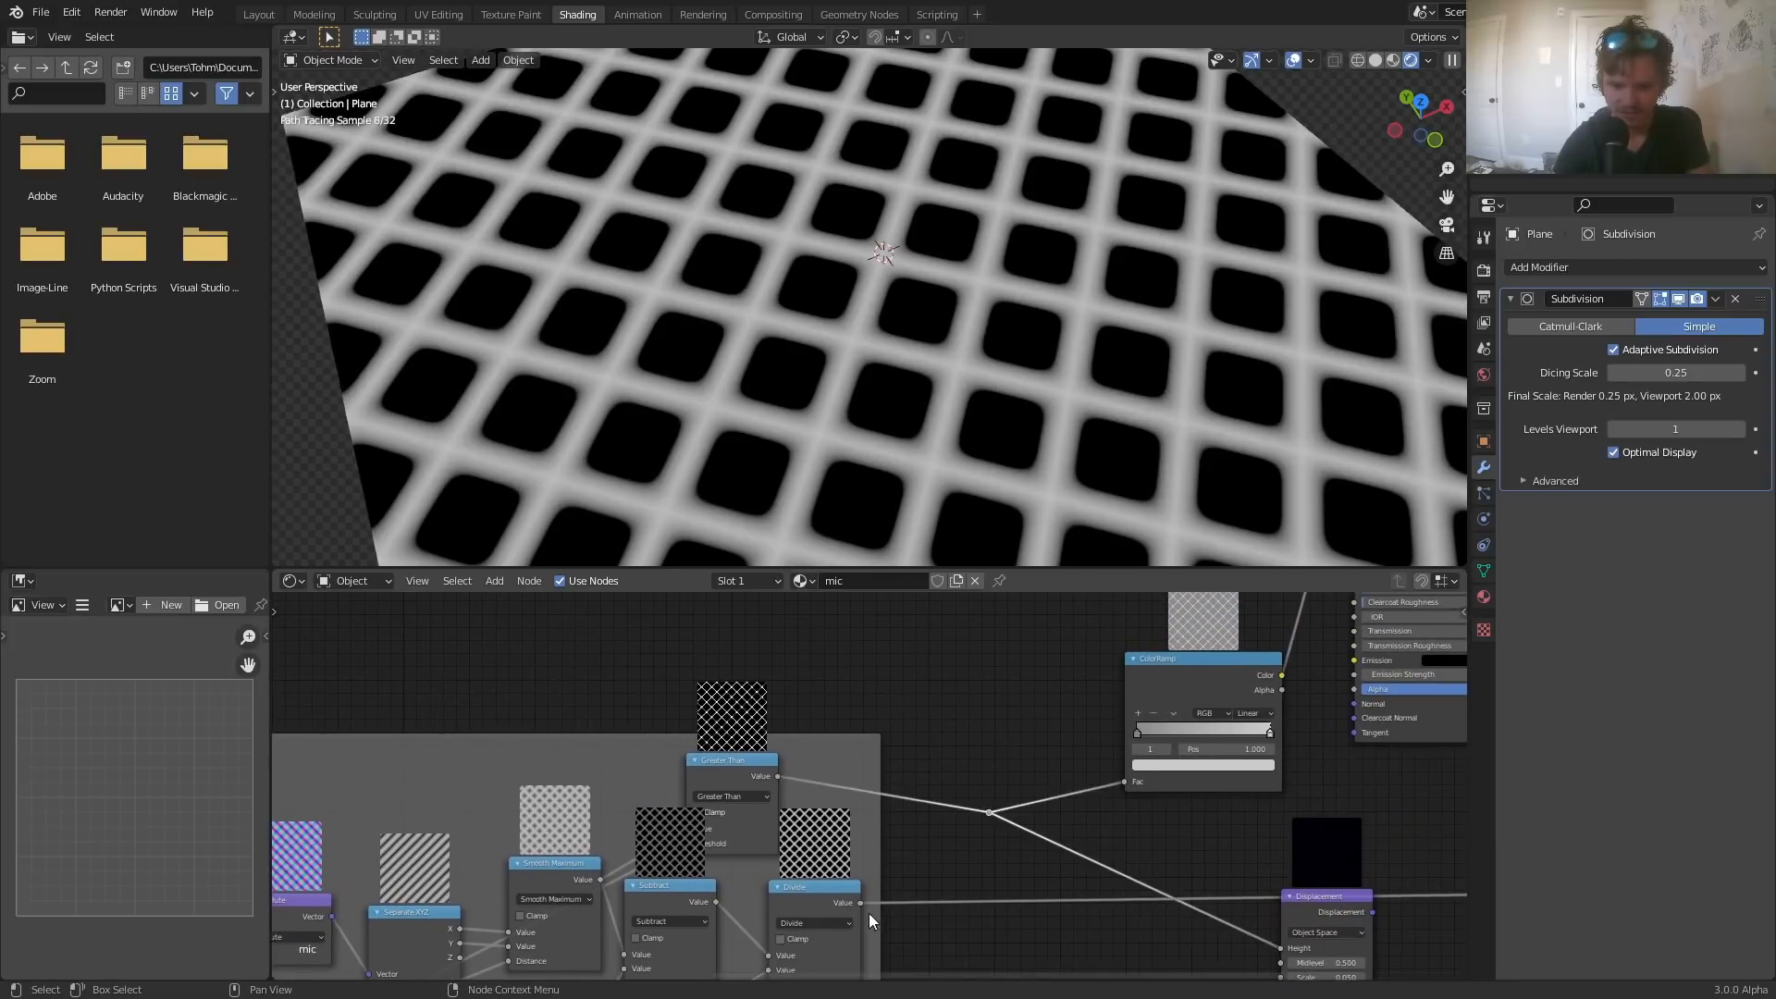
left_click(862, 913)
middle_click_drag(1164, 818, 679, 760)
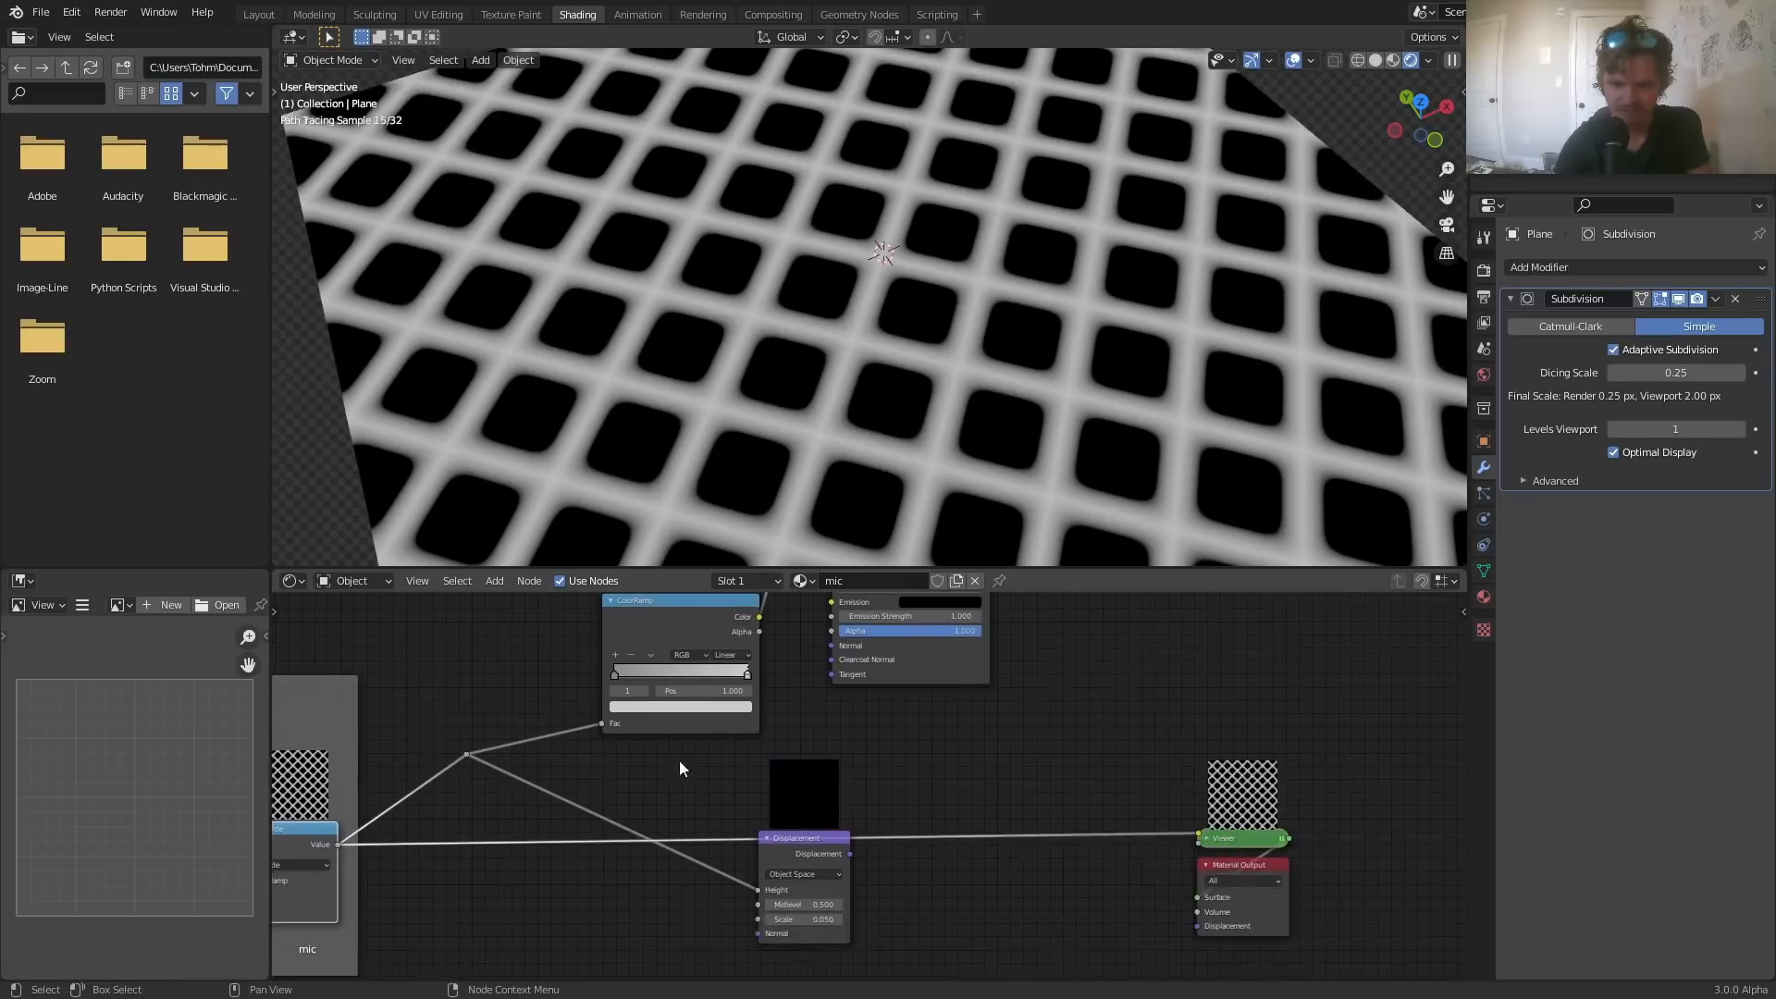
- Restore the Principled BSDF to the Material Output's Surface and link the Displacement node to its Displacement input
scroll(947, 683, "down", 3)
middle_click_drag(948, 683, 880, 671)
left_click(837, 753, "ctrl+shift")
left_click(786, 872, "ctrl+shift")
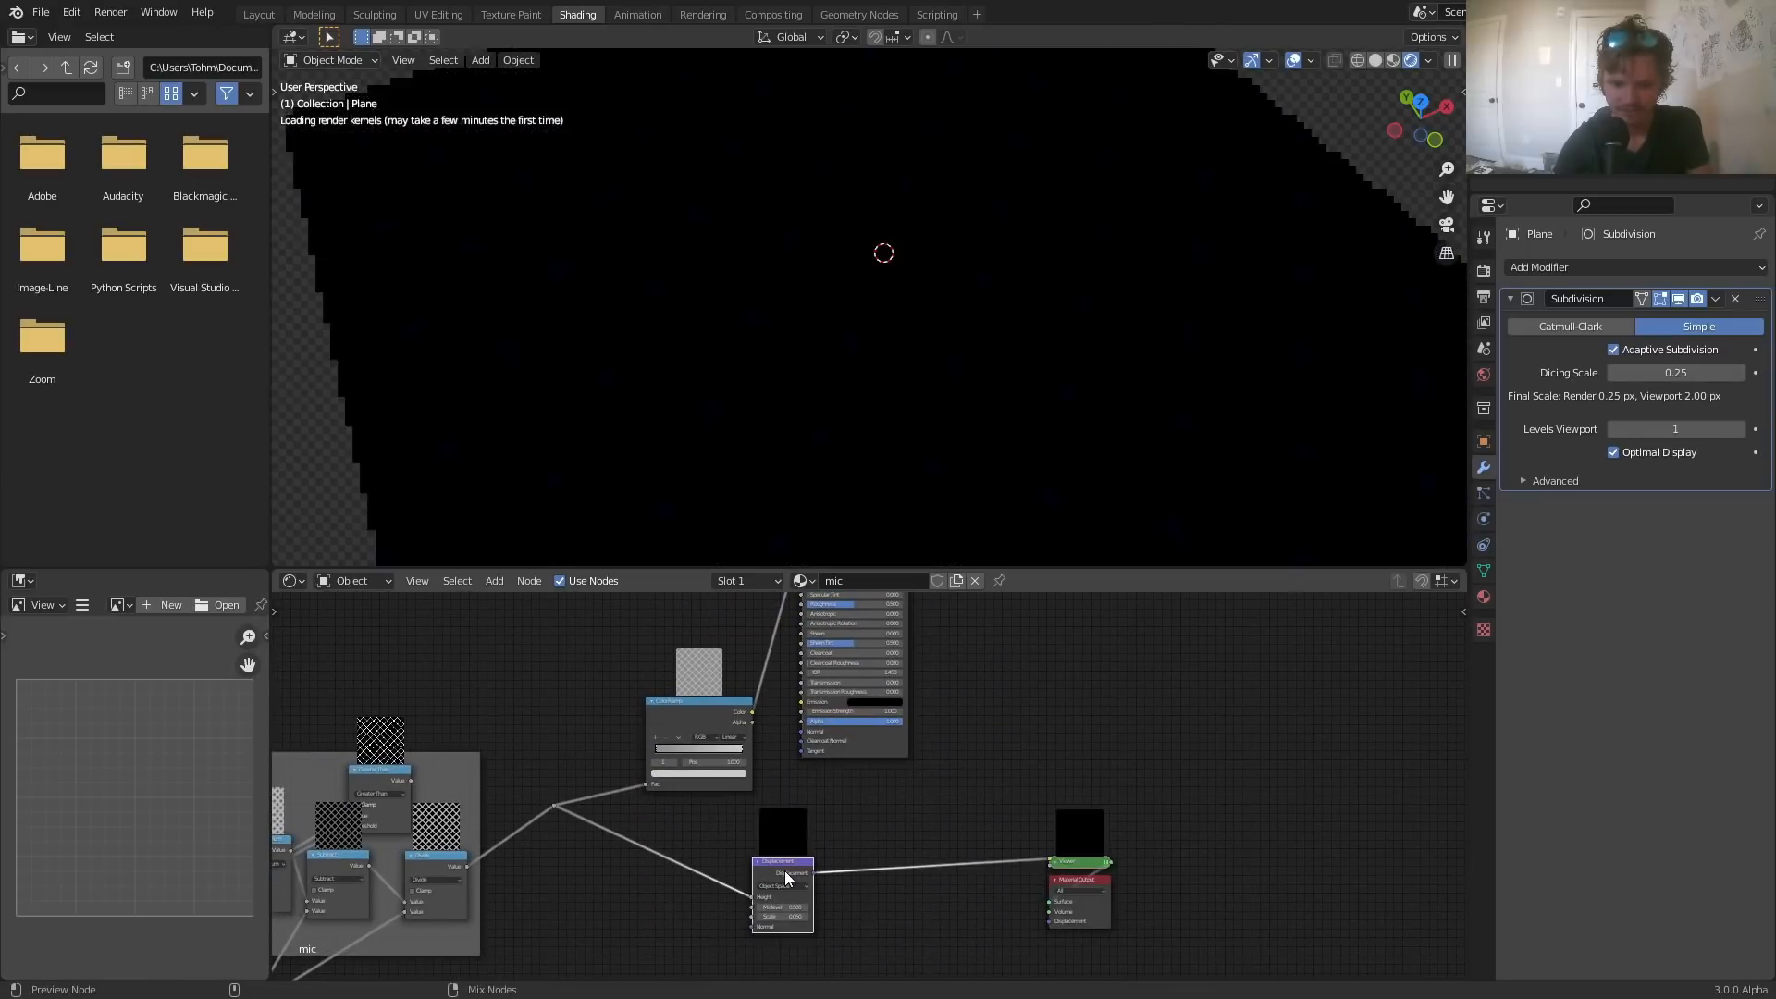
key("ctrl+z")
left_click_drag(812, 872, 1054, 918)
scroll(820, 373, "down", 4)
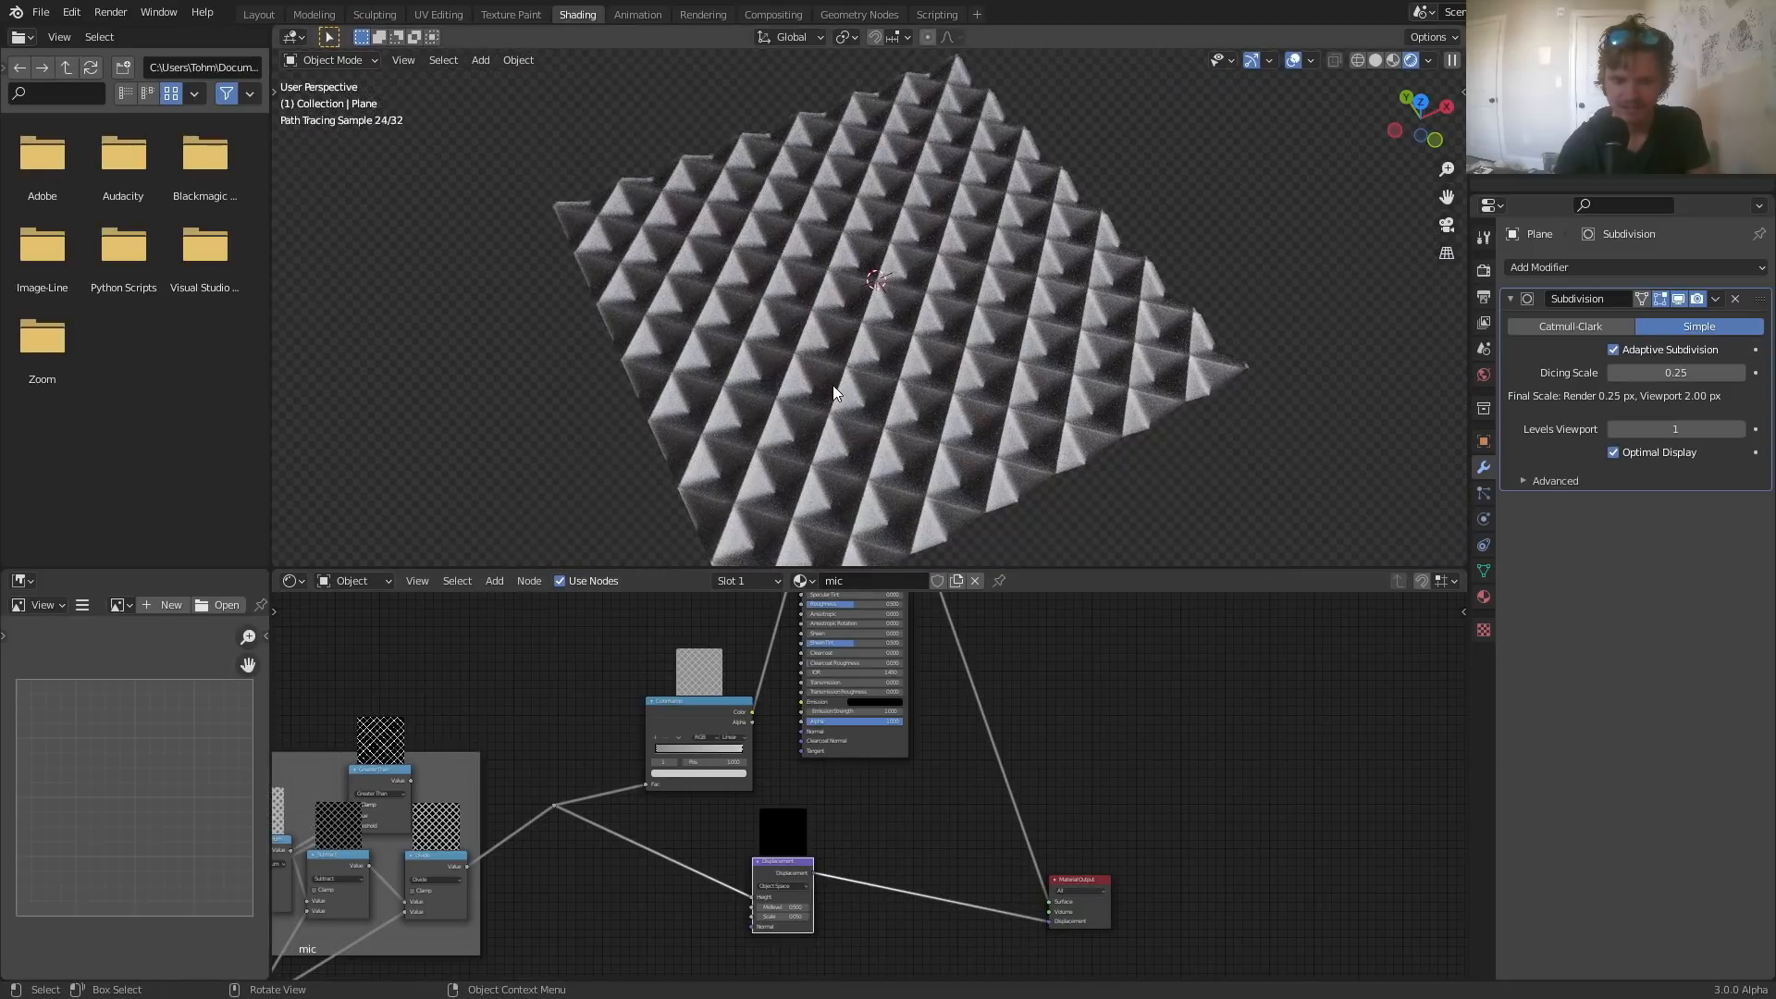
middle_click_drag(833, 385, 901, 314)
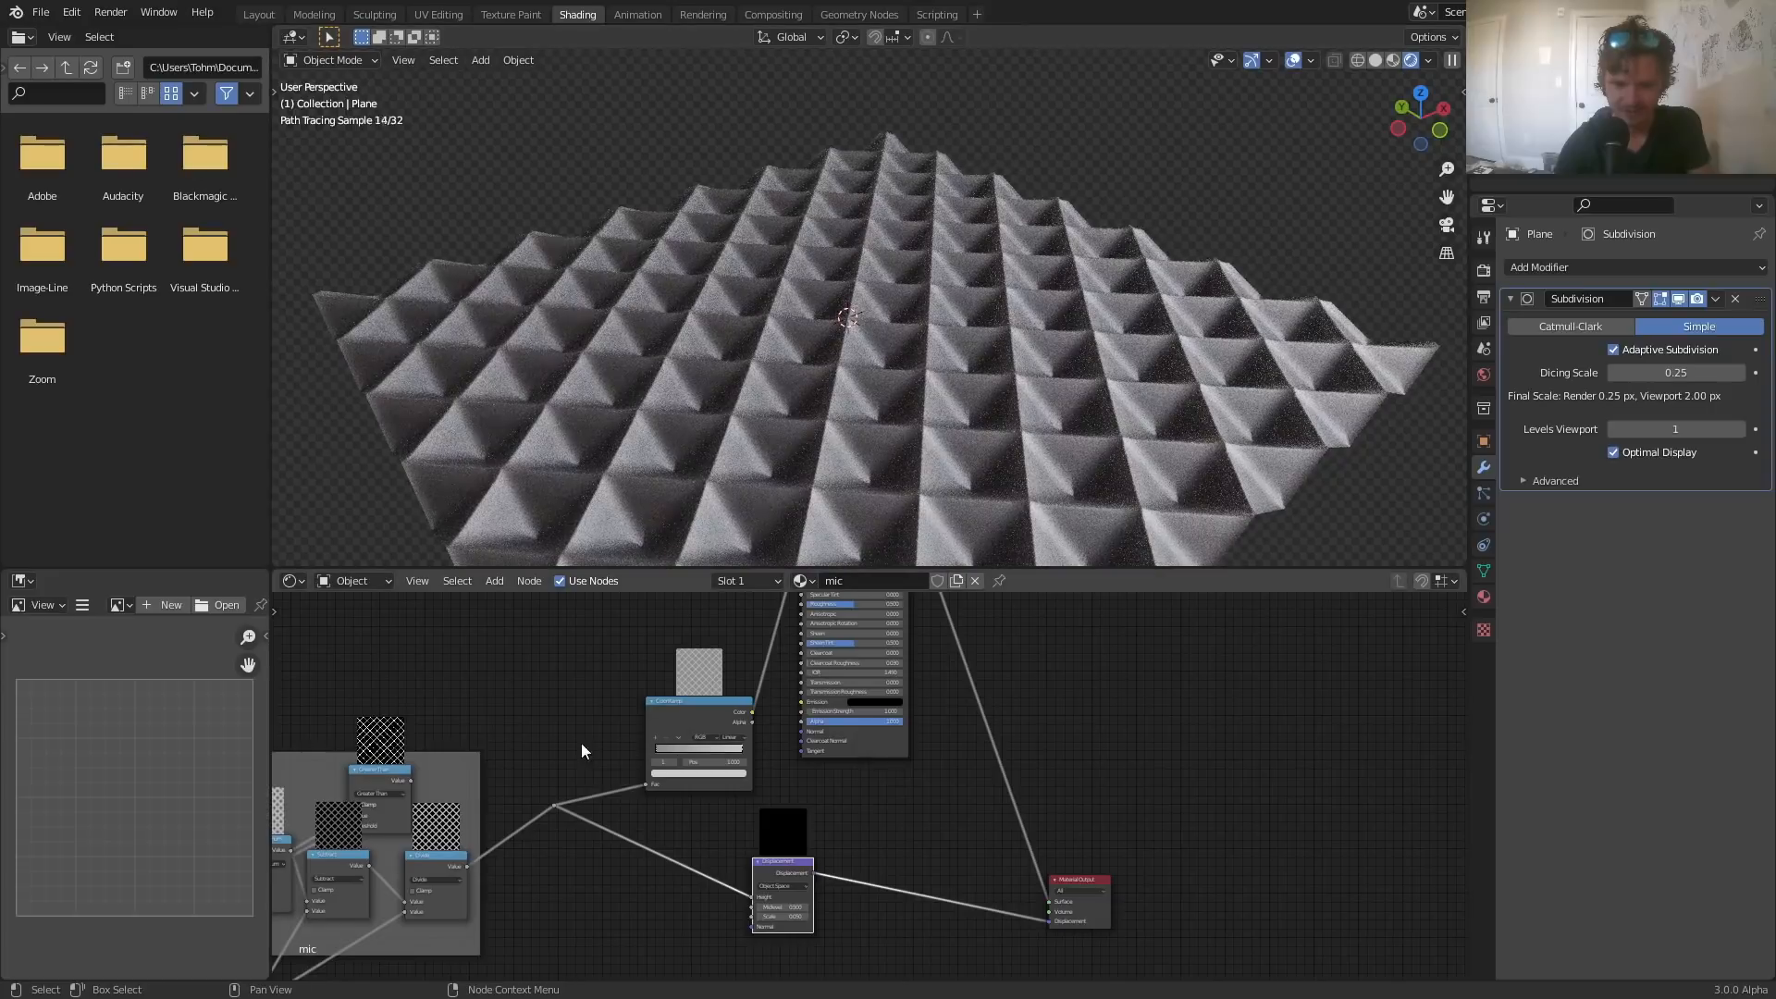
- Enable Clamp on the Divide math node and inspect the displaced plane
middle_click_drag(506, 806, 889, 661)
mouse_move(601, 875)
left_mouse_down("shift")
mouse_move(640, 875)
mouse_move(611, 876)
left_mouse_up("shift")
key("ctrl+z")
middle_click_drag(934, 435, 946, 351)
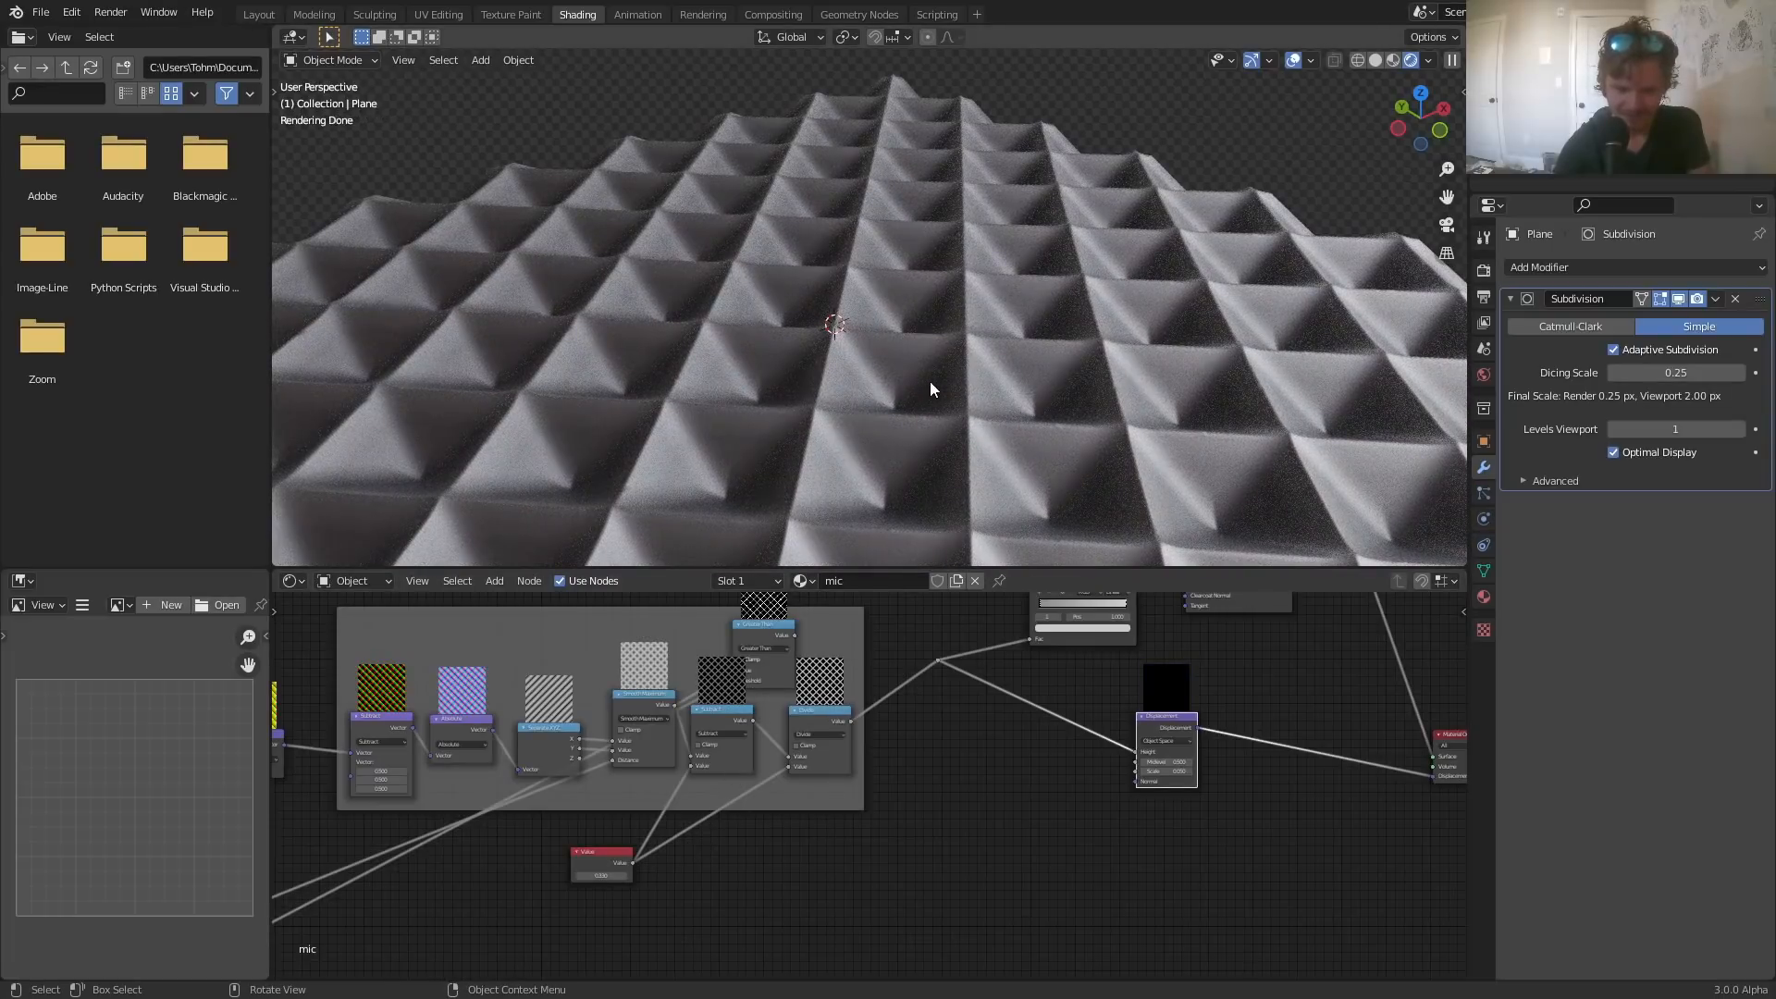
middle_click_drag(857, 364, 1042, 359)
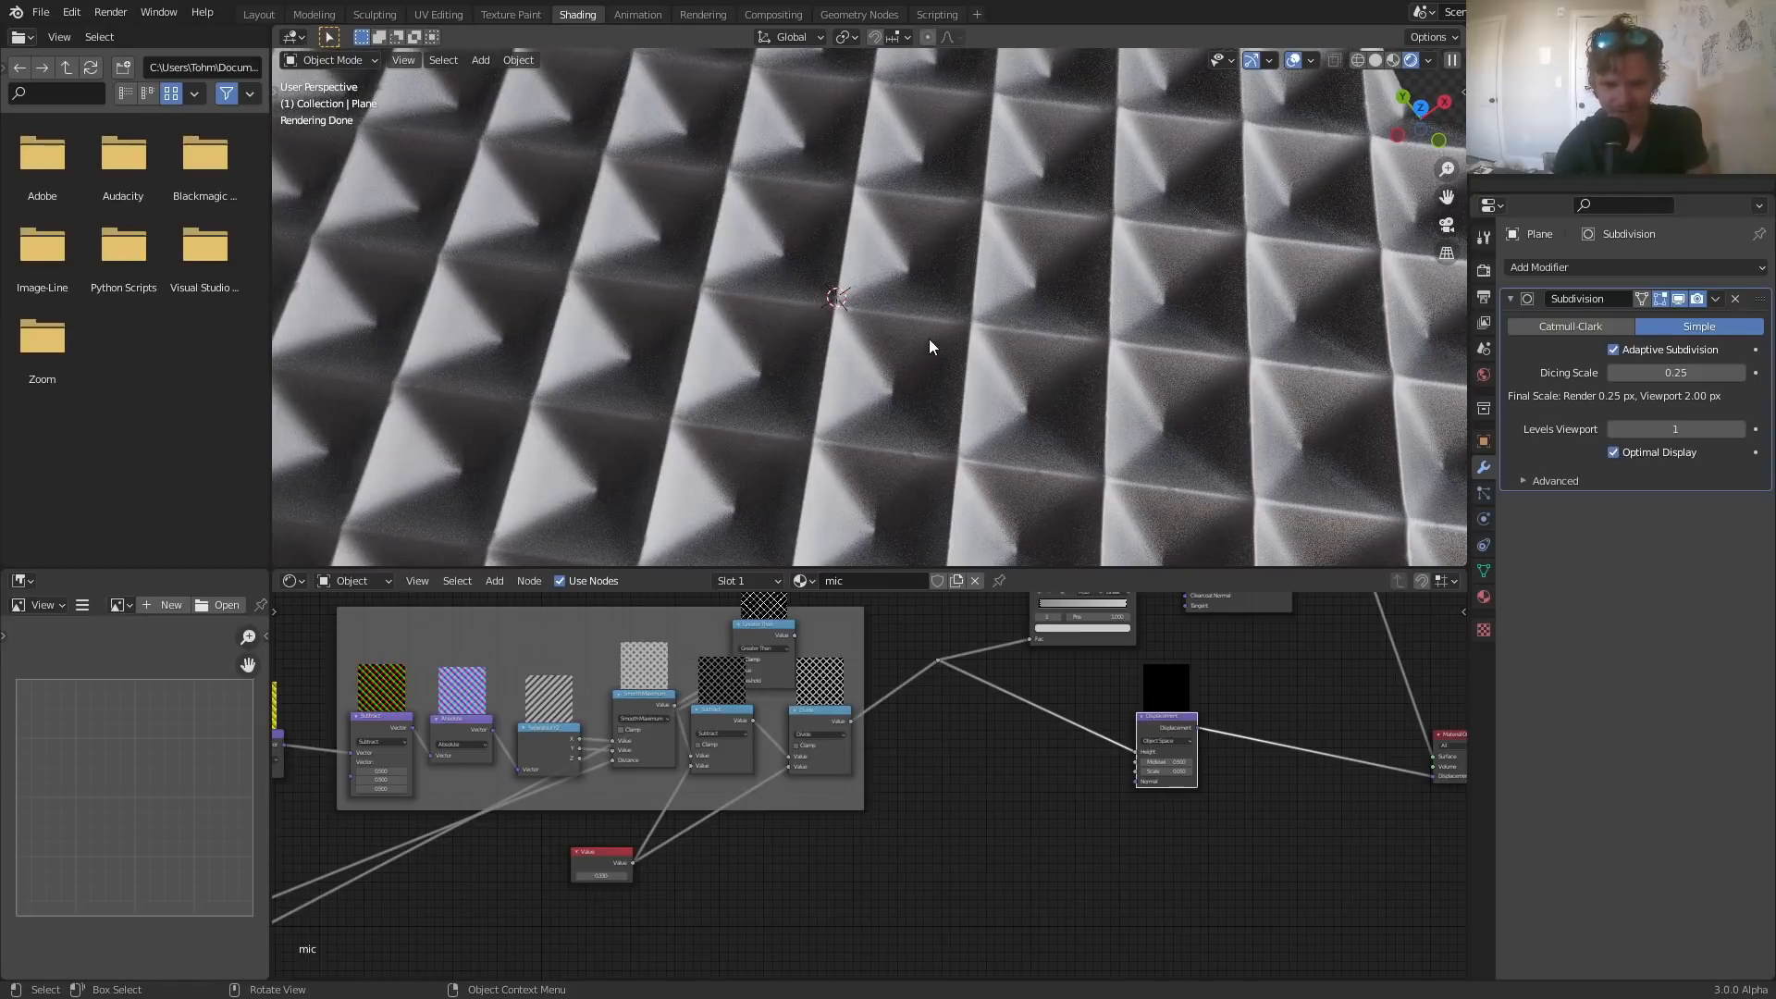
scroll(784, 742, "up", 2)
left_click(753, 722)
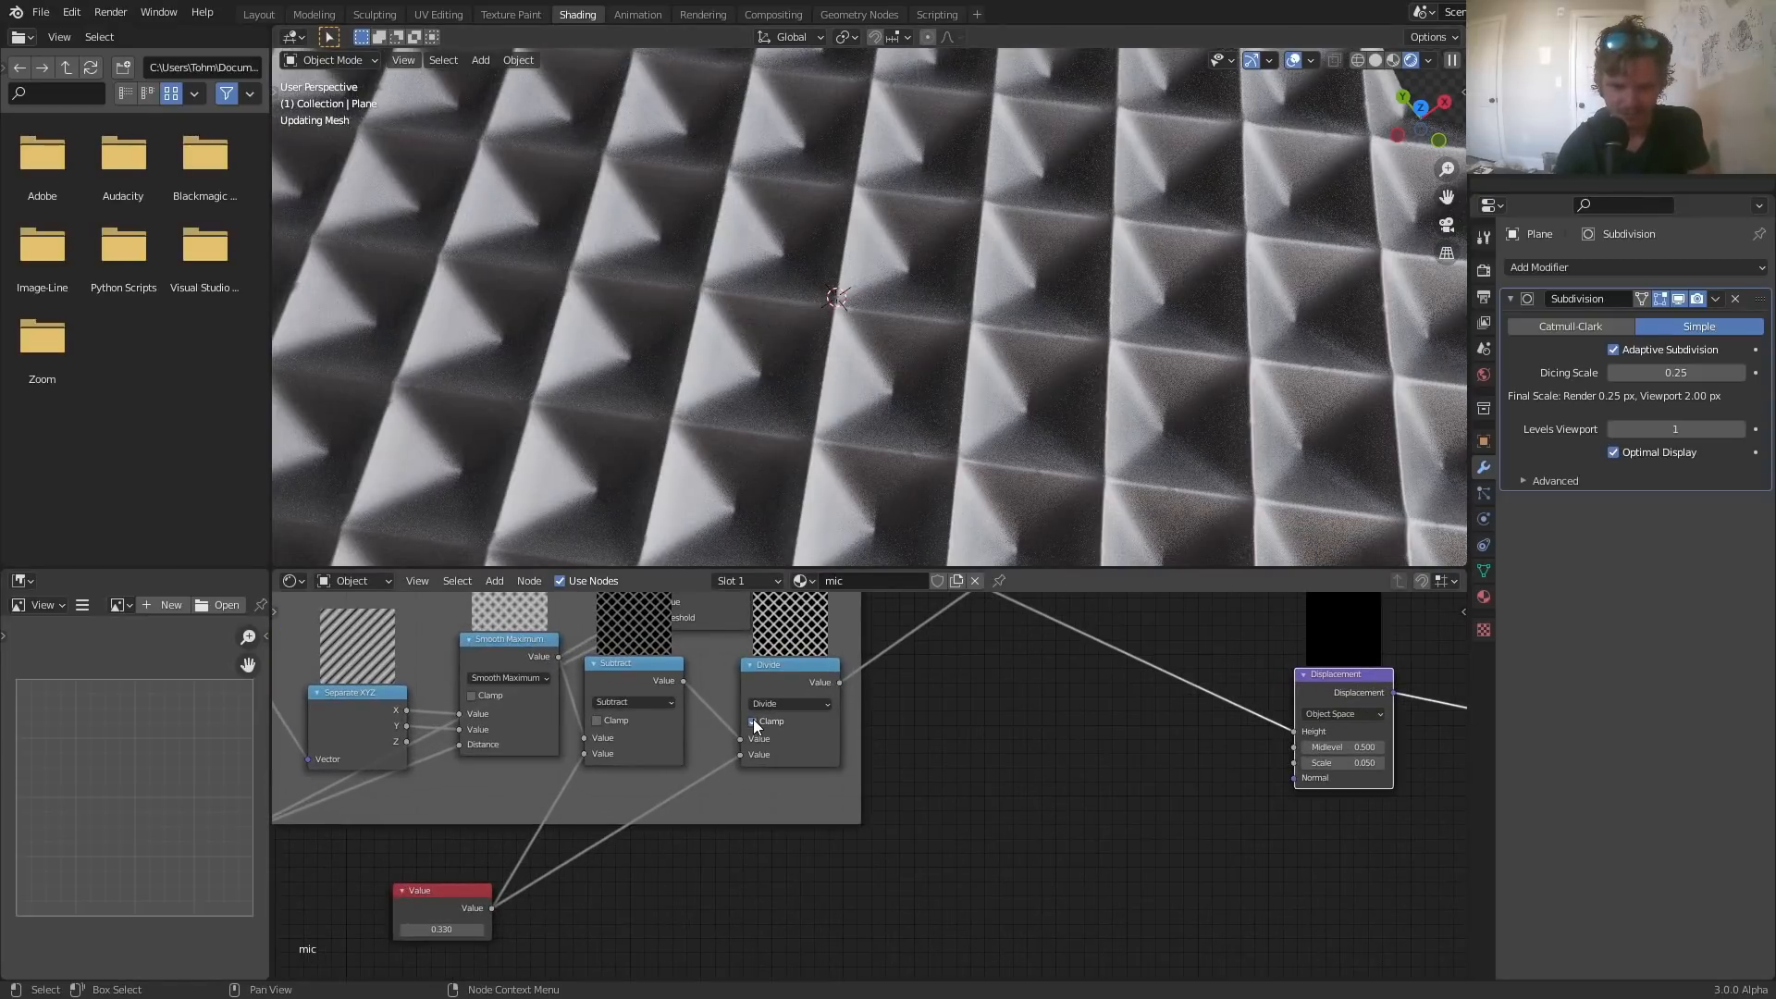
scroll(916, 365, "down", 4)
mouse_move(902, 379)
middle_mouse_down()
mouse_move(903, 330)
mouse_move(882, 354)
middle_mouse_up()
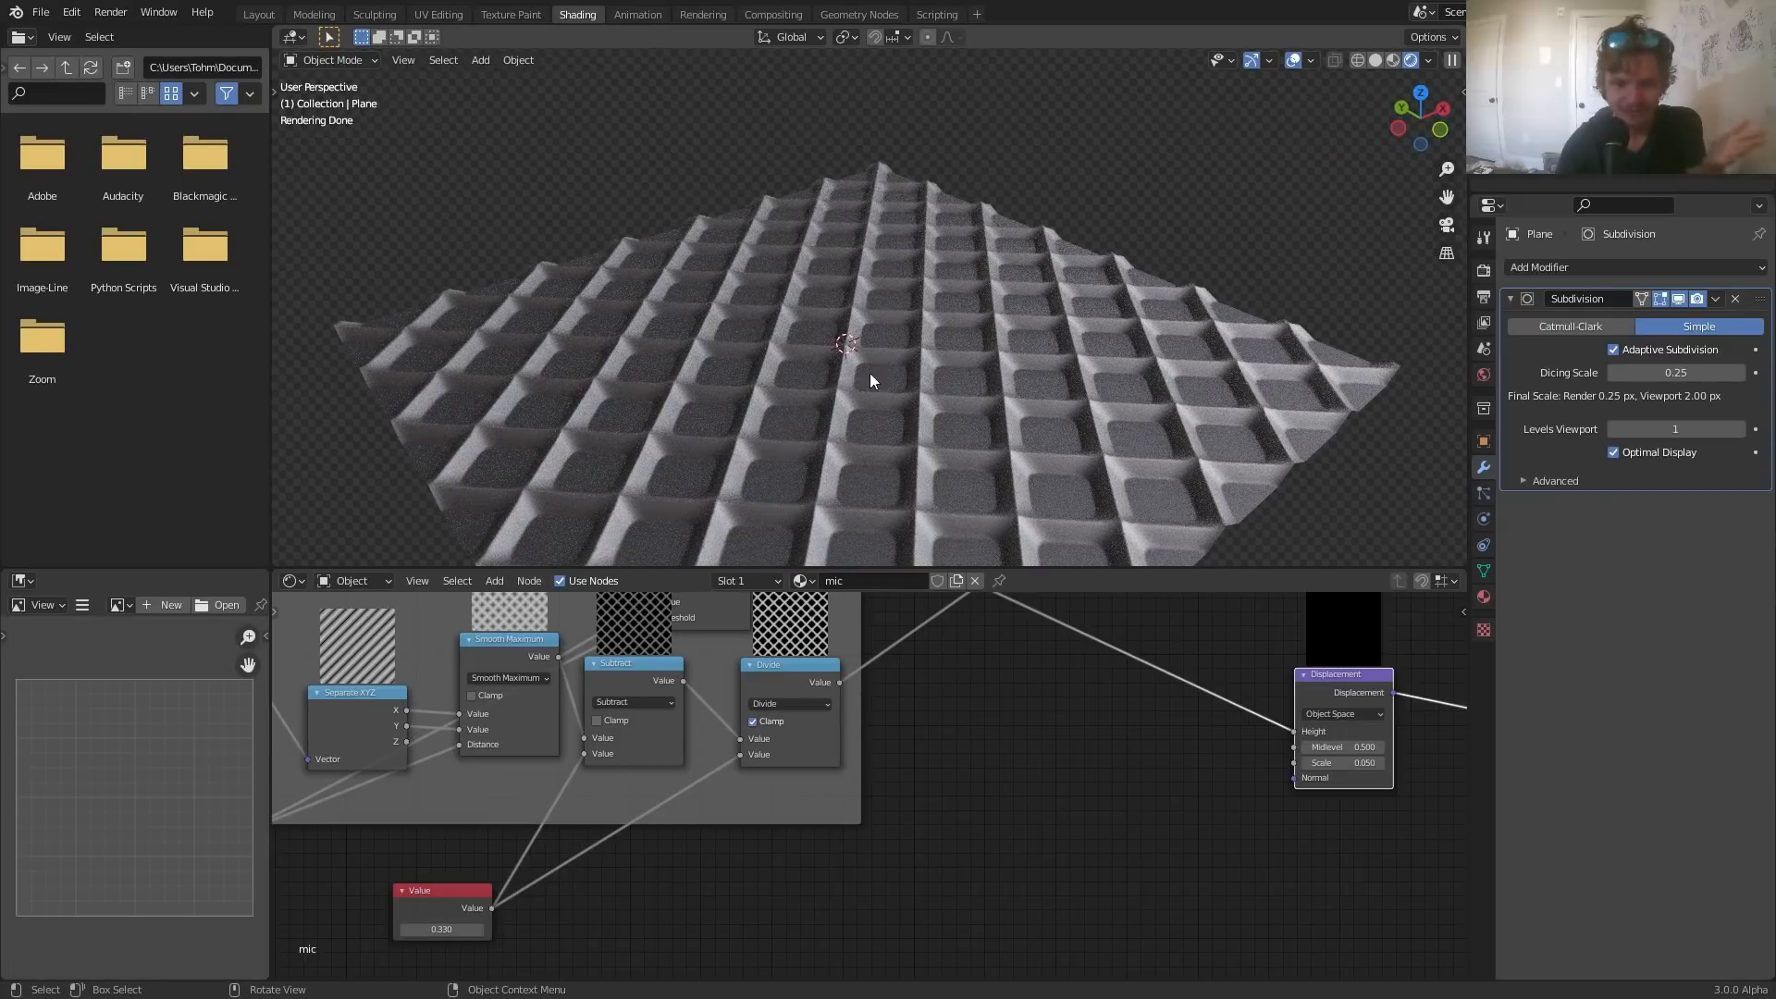
- Feed the reroute from the Greater Than node's output instead of the Divide node
middle_click_drag(780, 668, 800, 827)
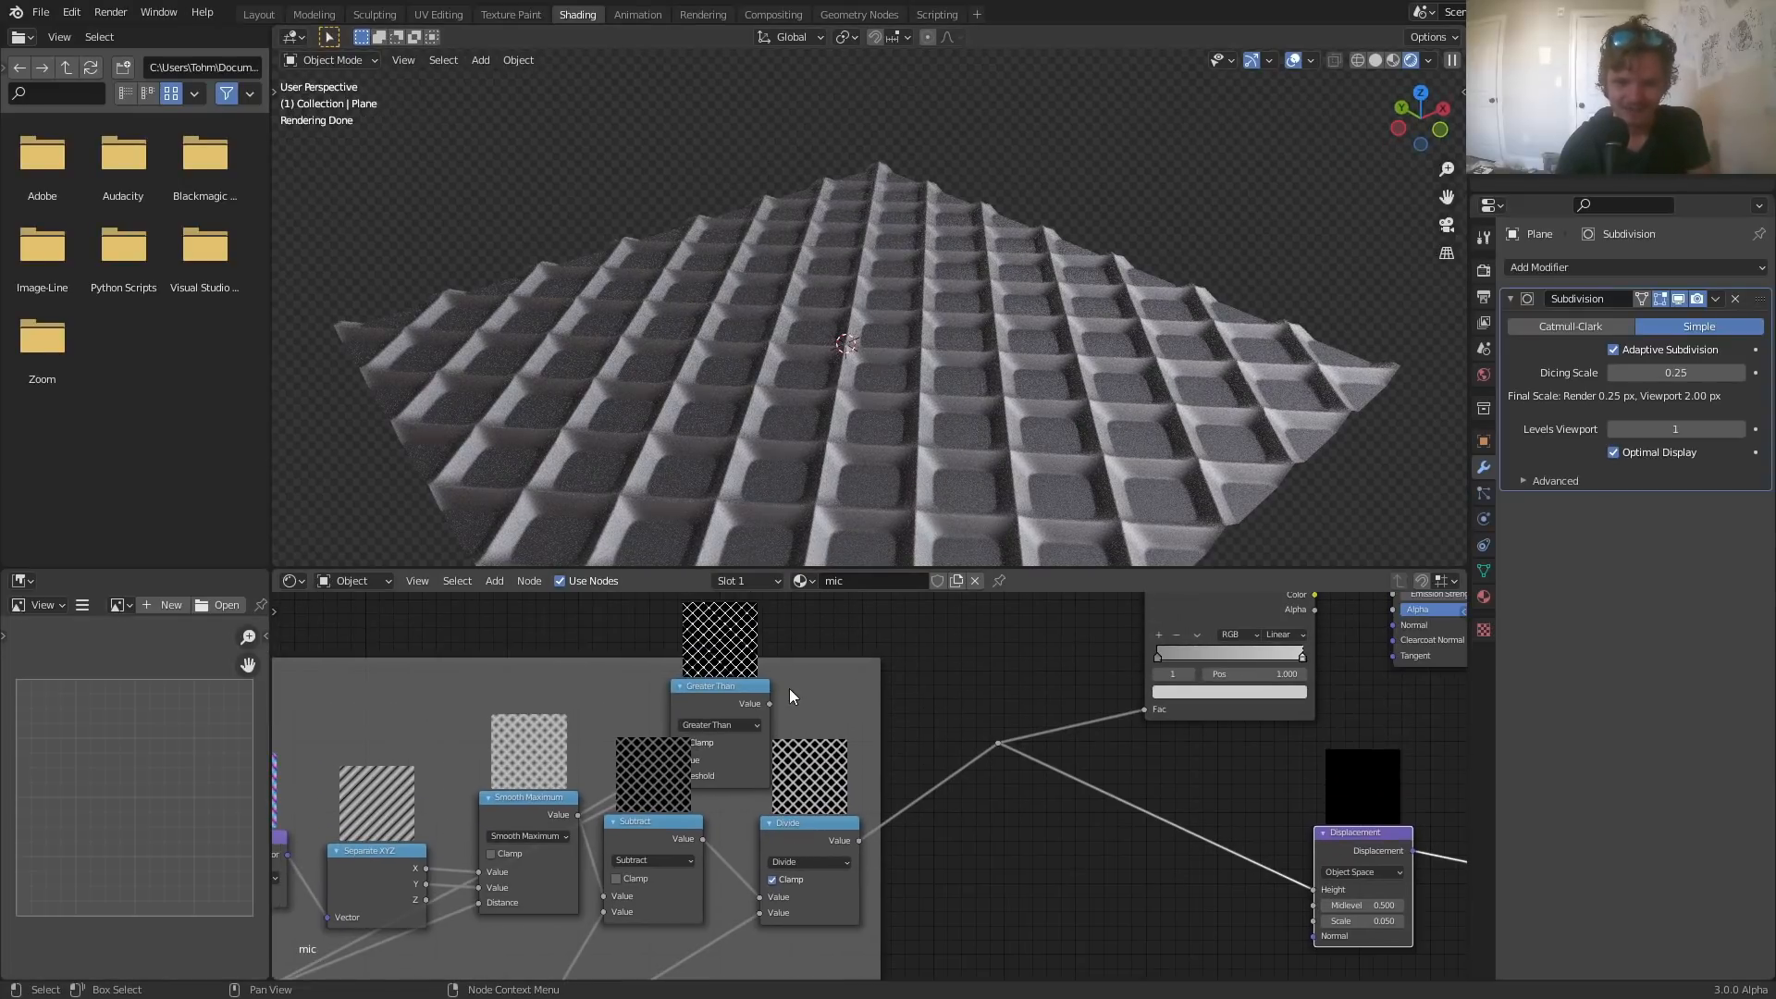
left_click_drag(769, 704, 998, 743)
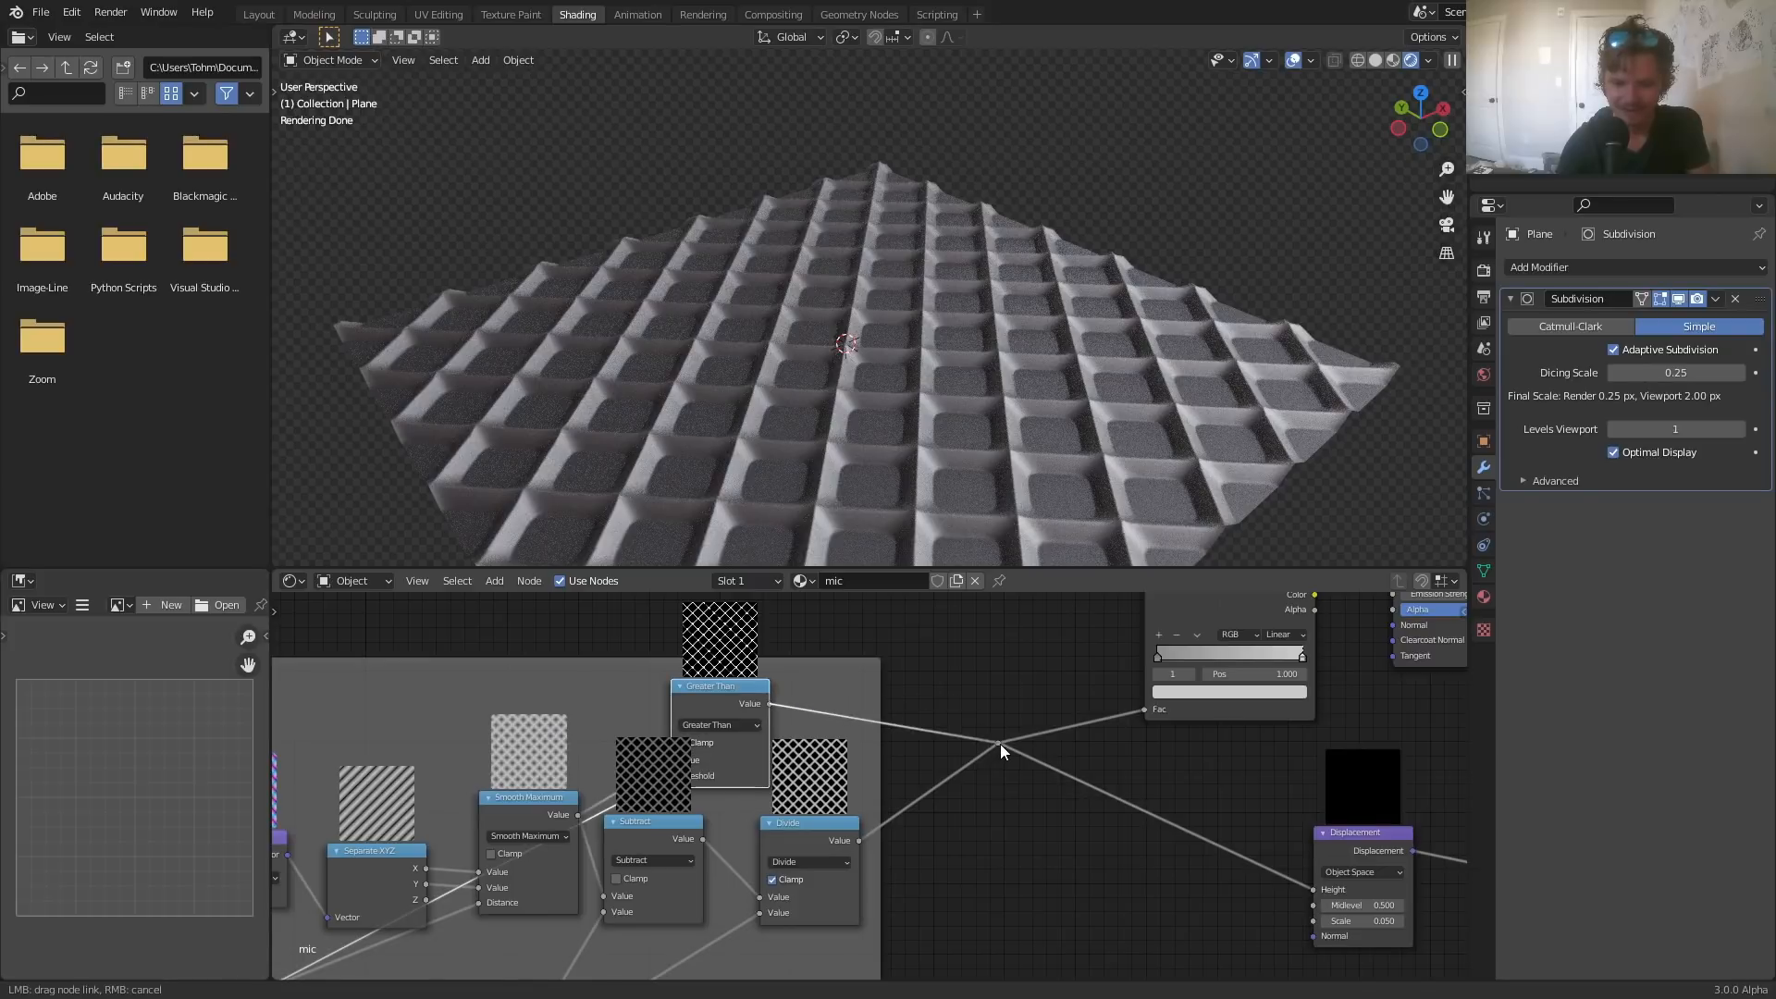
scroll(929, 475, "down", 3)
middle_click_drag(930, 335, 880, 342)
scroll(882, 347, "up", 3)
- Lower the last of the three stacked Value nodes to 0.390 to thicken the mesh bars
middle_click_drag(689, 777, 1145, 785)
middle_click_drag(505, 852, 996, 727)
middle_click_drag(447, 867, 835, 812)
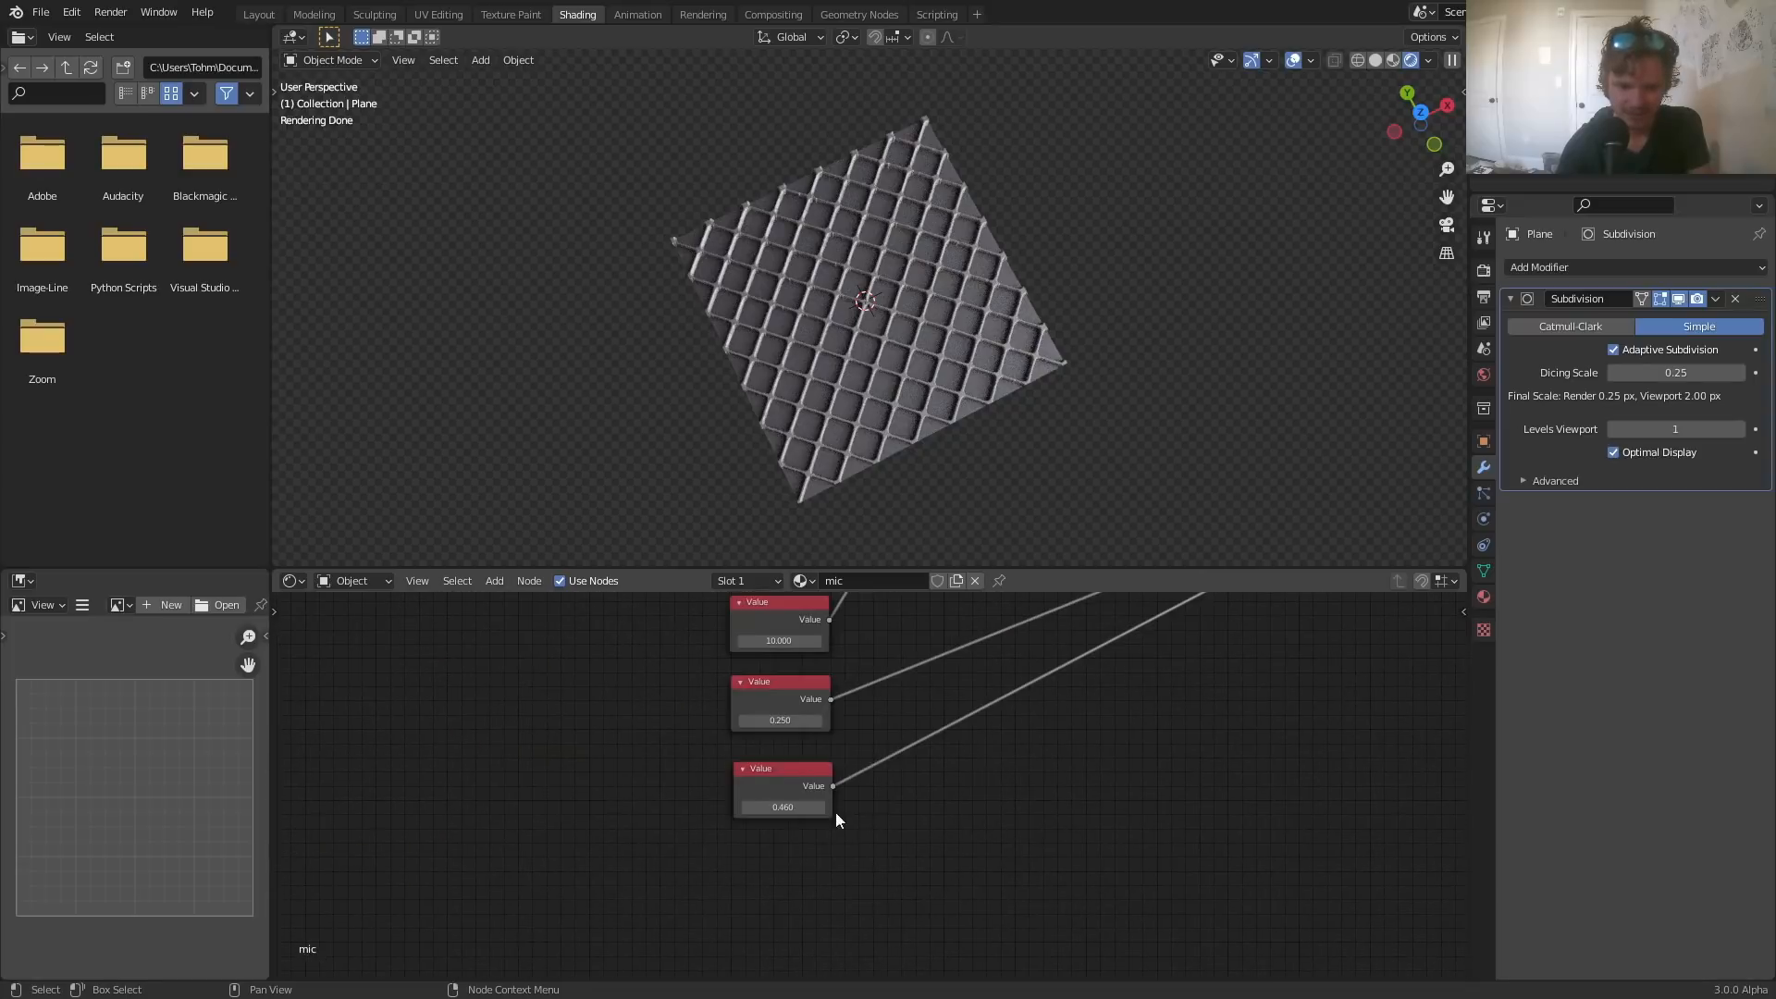
left_click(782, 806)
scroll(845, 479, "up", 2)
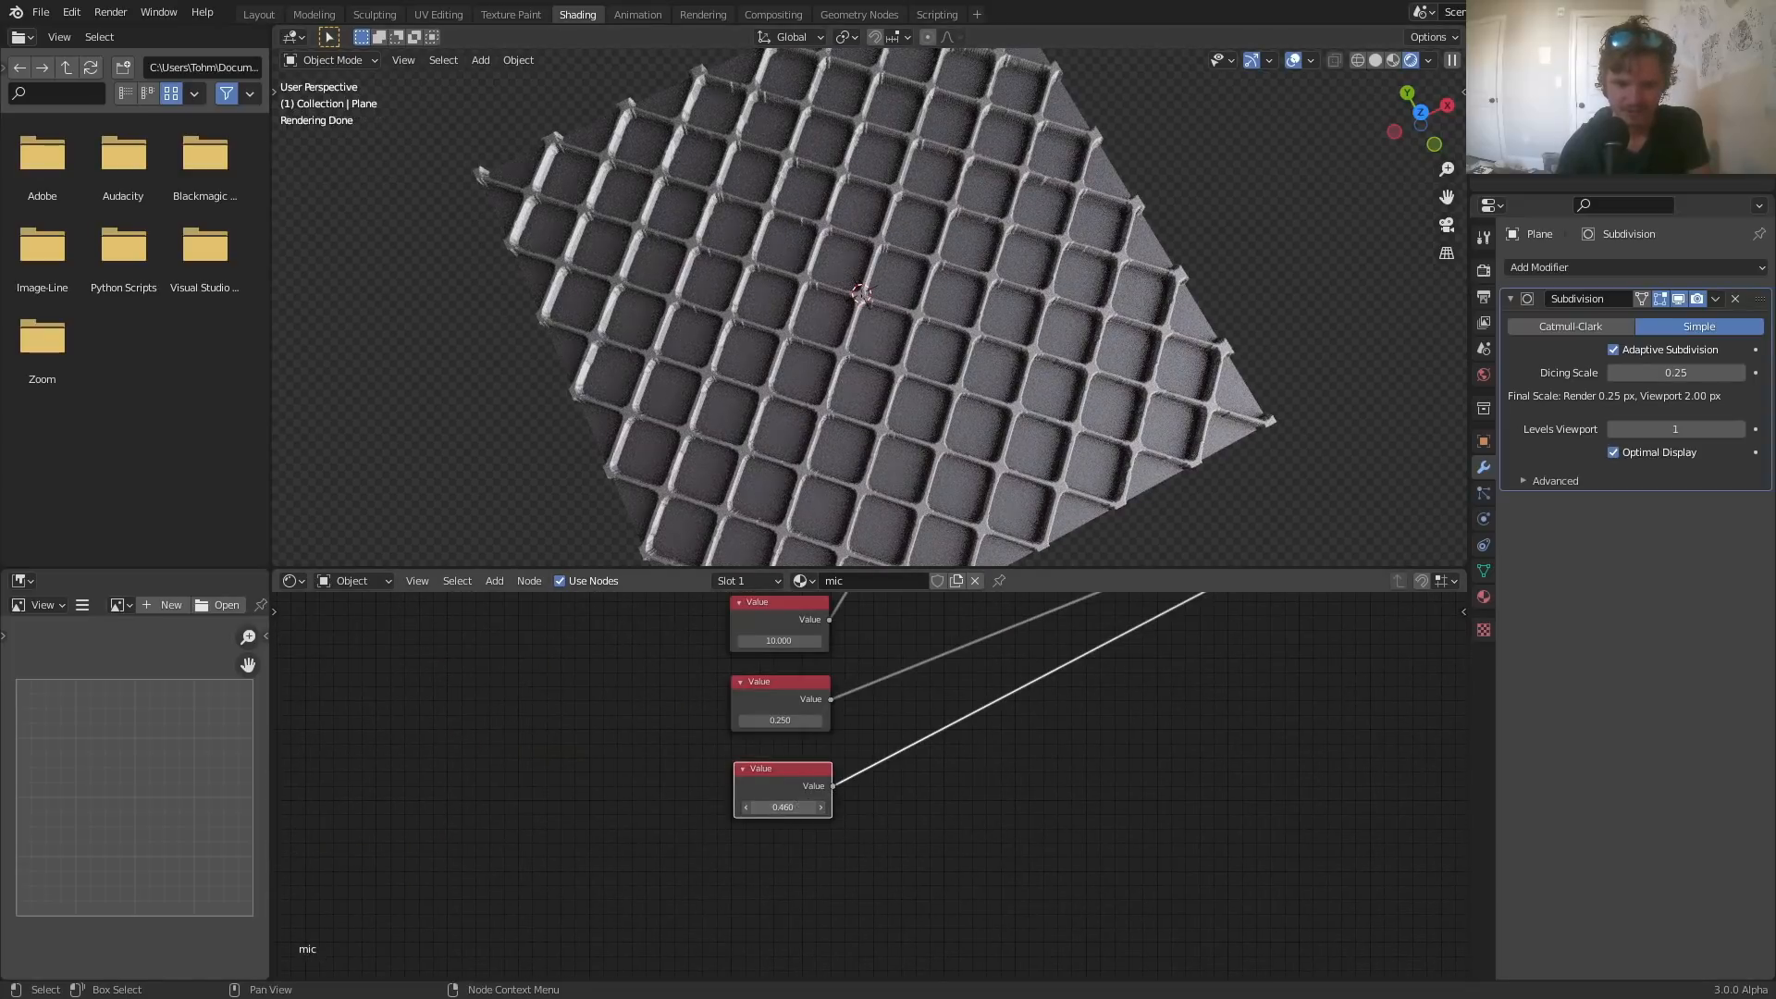
left_click_drag(782, 806, 748, 806)
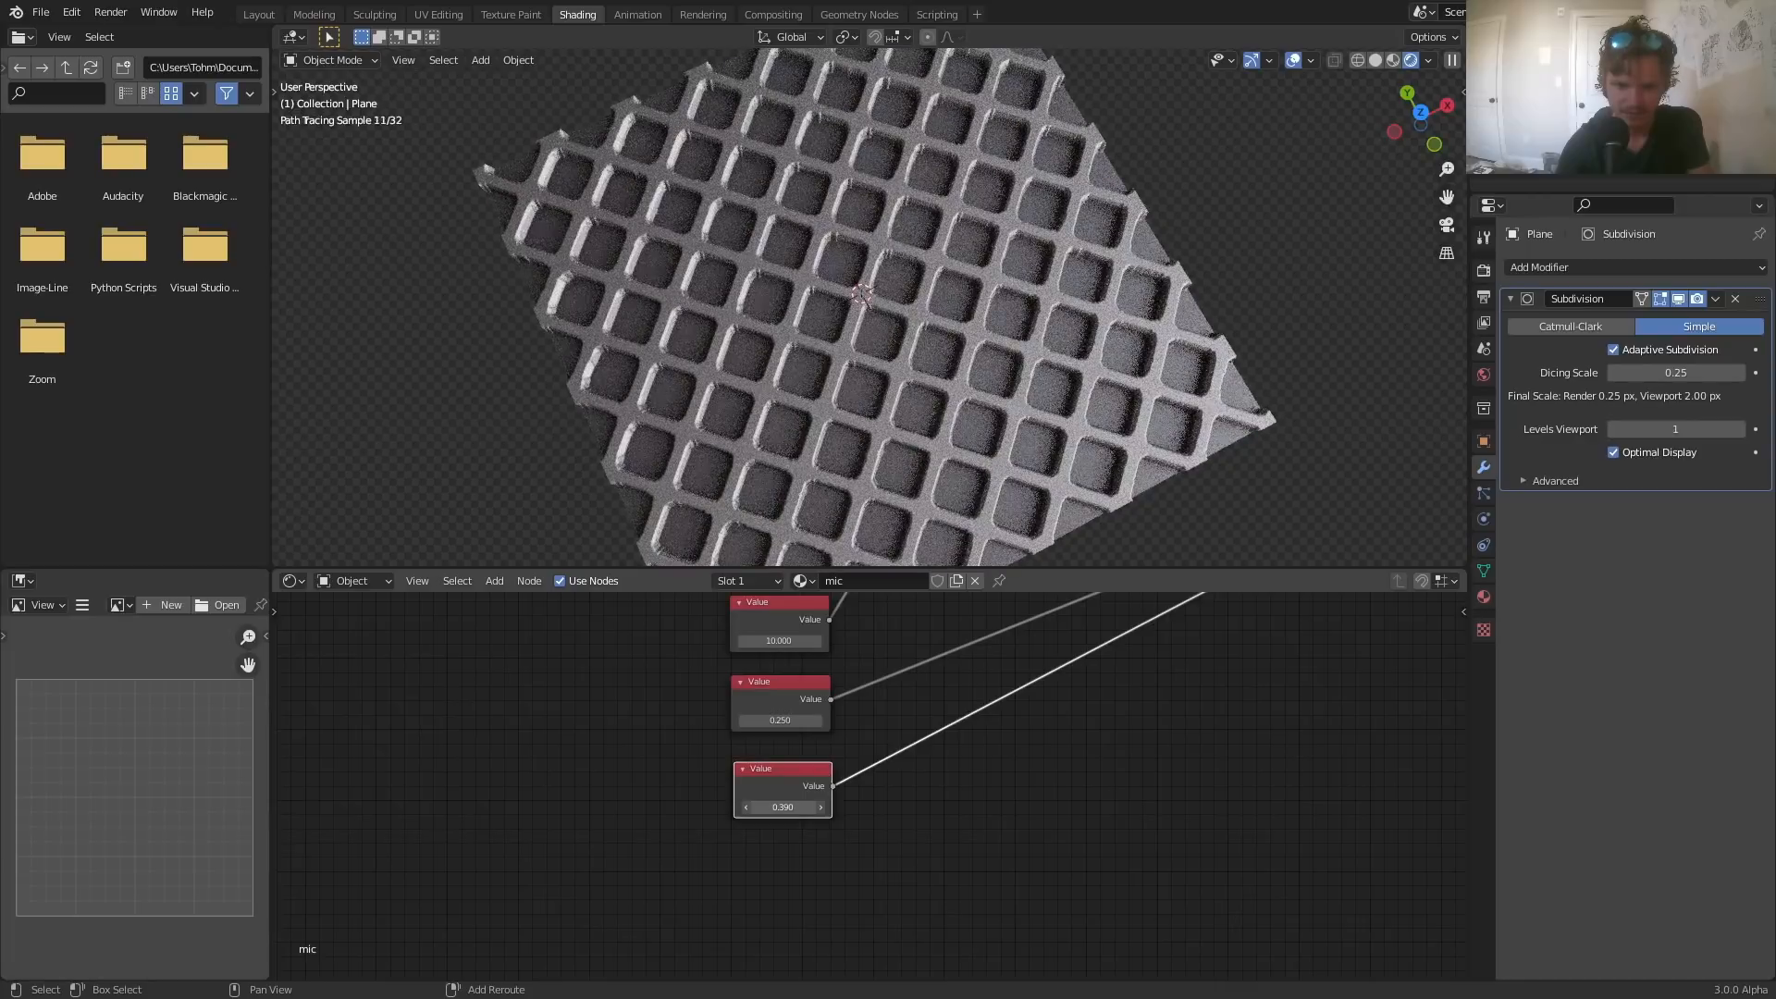
- Try raising the 0.250 Value node to 0.640 while viewing the plane from above
left_click(1414, 116)
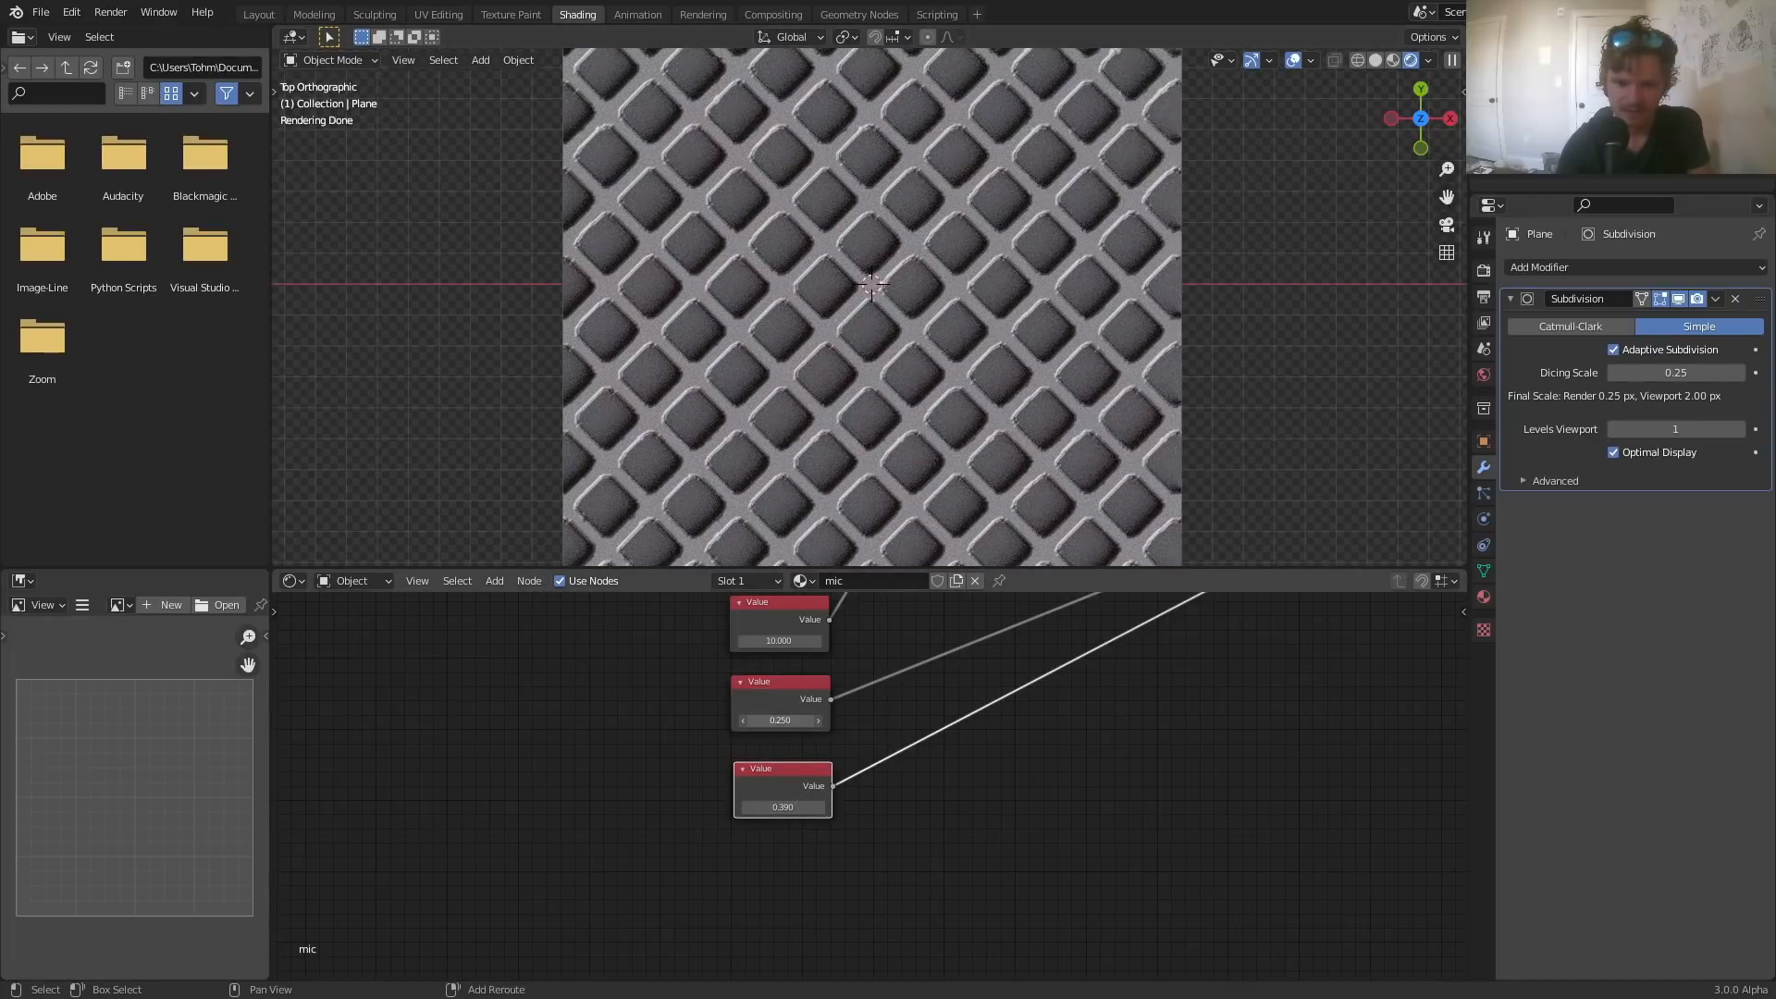
mouse_move(780, 720)
left_mouse_down()
mouse_move(754, 720)
mouse_move(815, 719)
left_mouse_up()
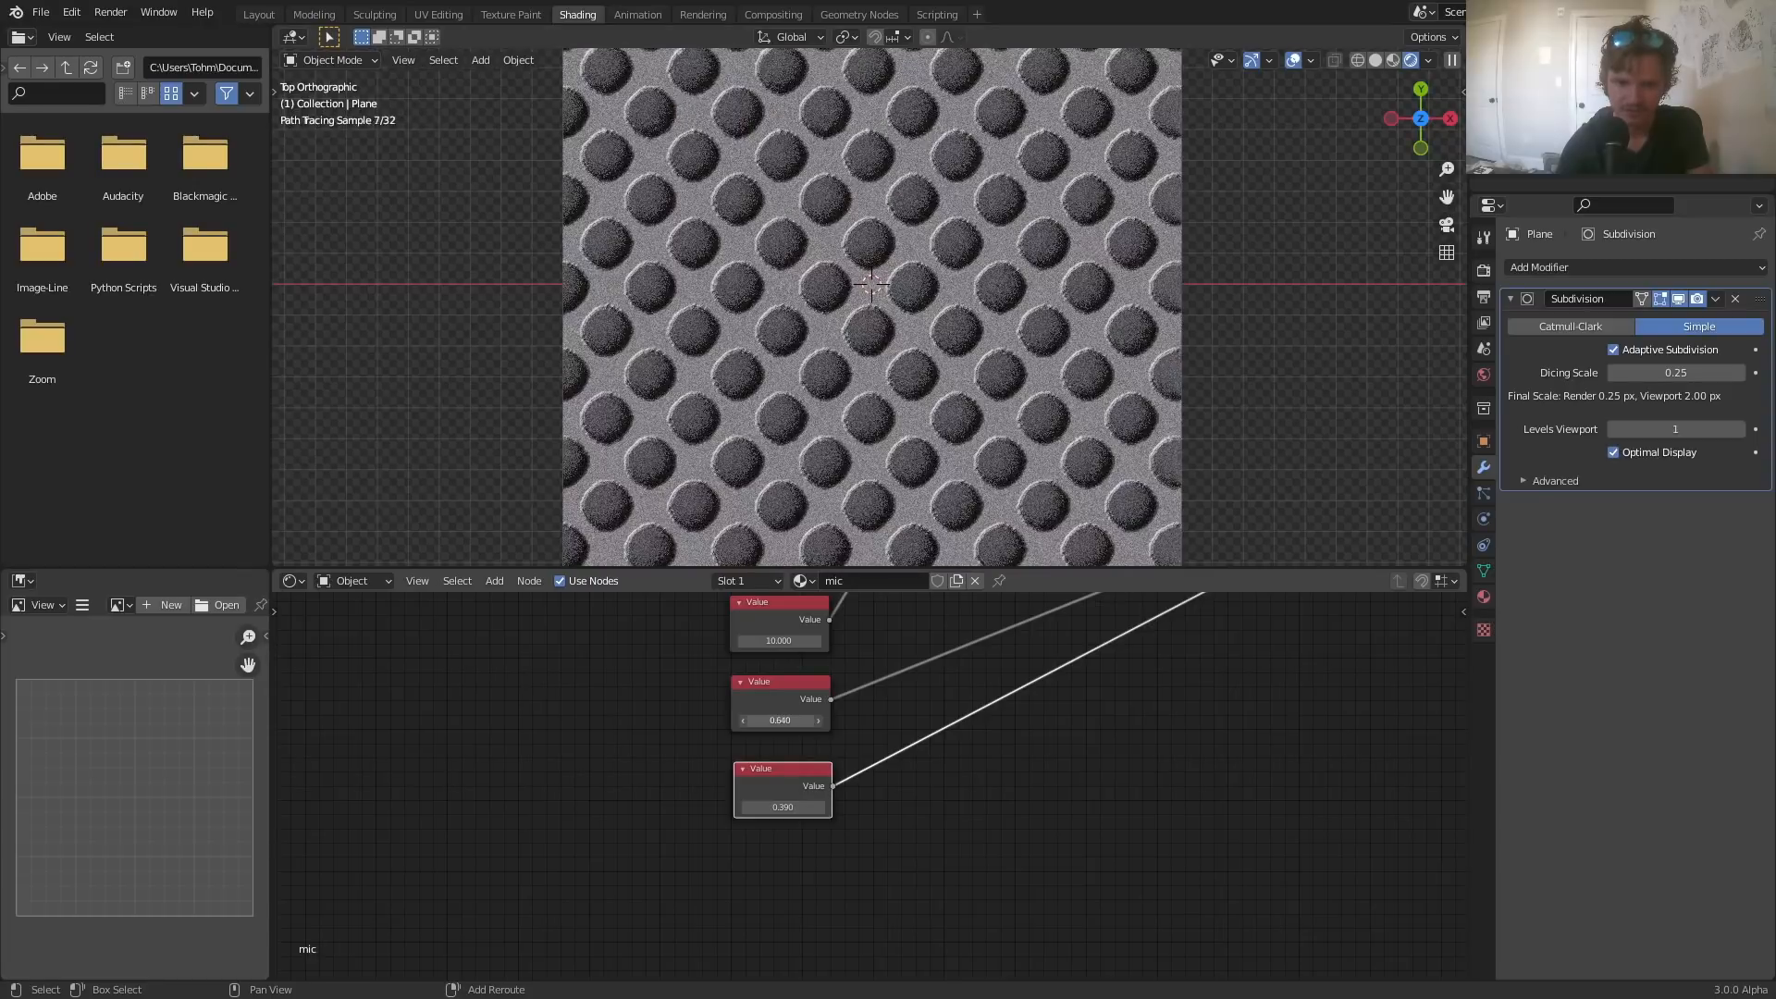
key("Escape")
- Save the blend file and inspect the mesh plane at an angle
key("ctrl+s")
scroll(926, 398, "down", 5)
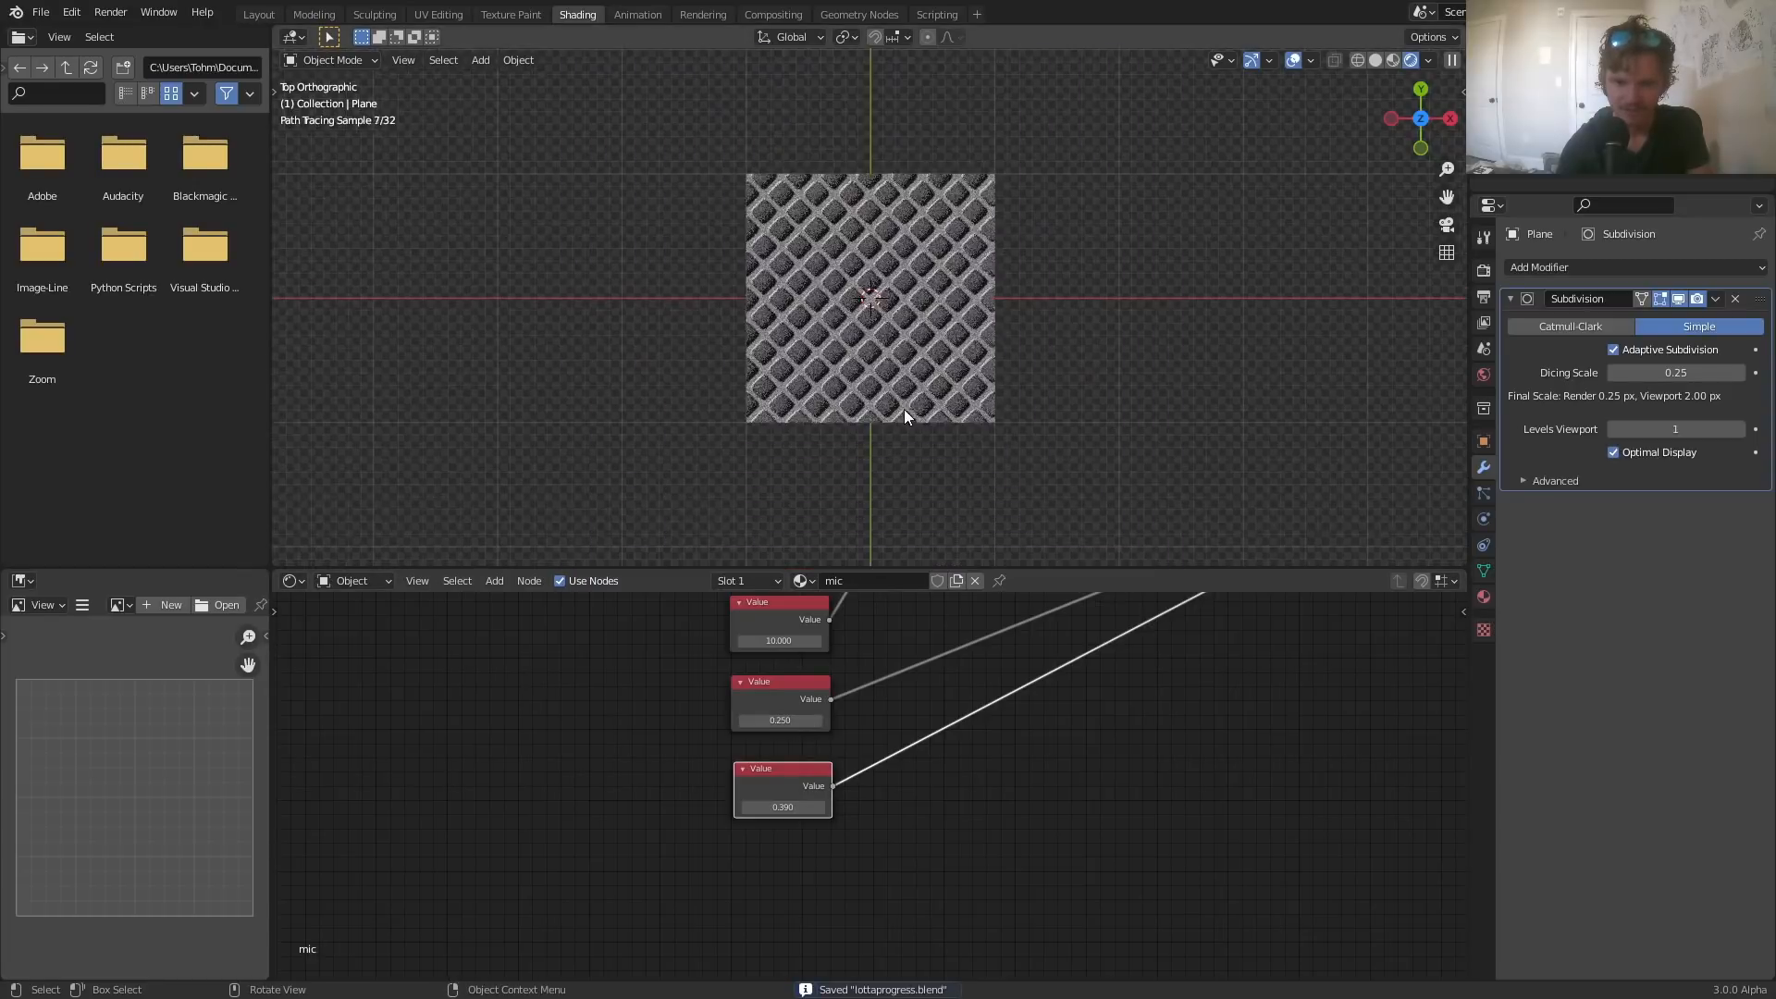
middle_click_drag(904, 416, 944, 285)
scroll(879, 377, "up", 3)
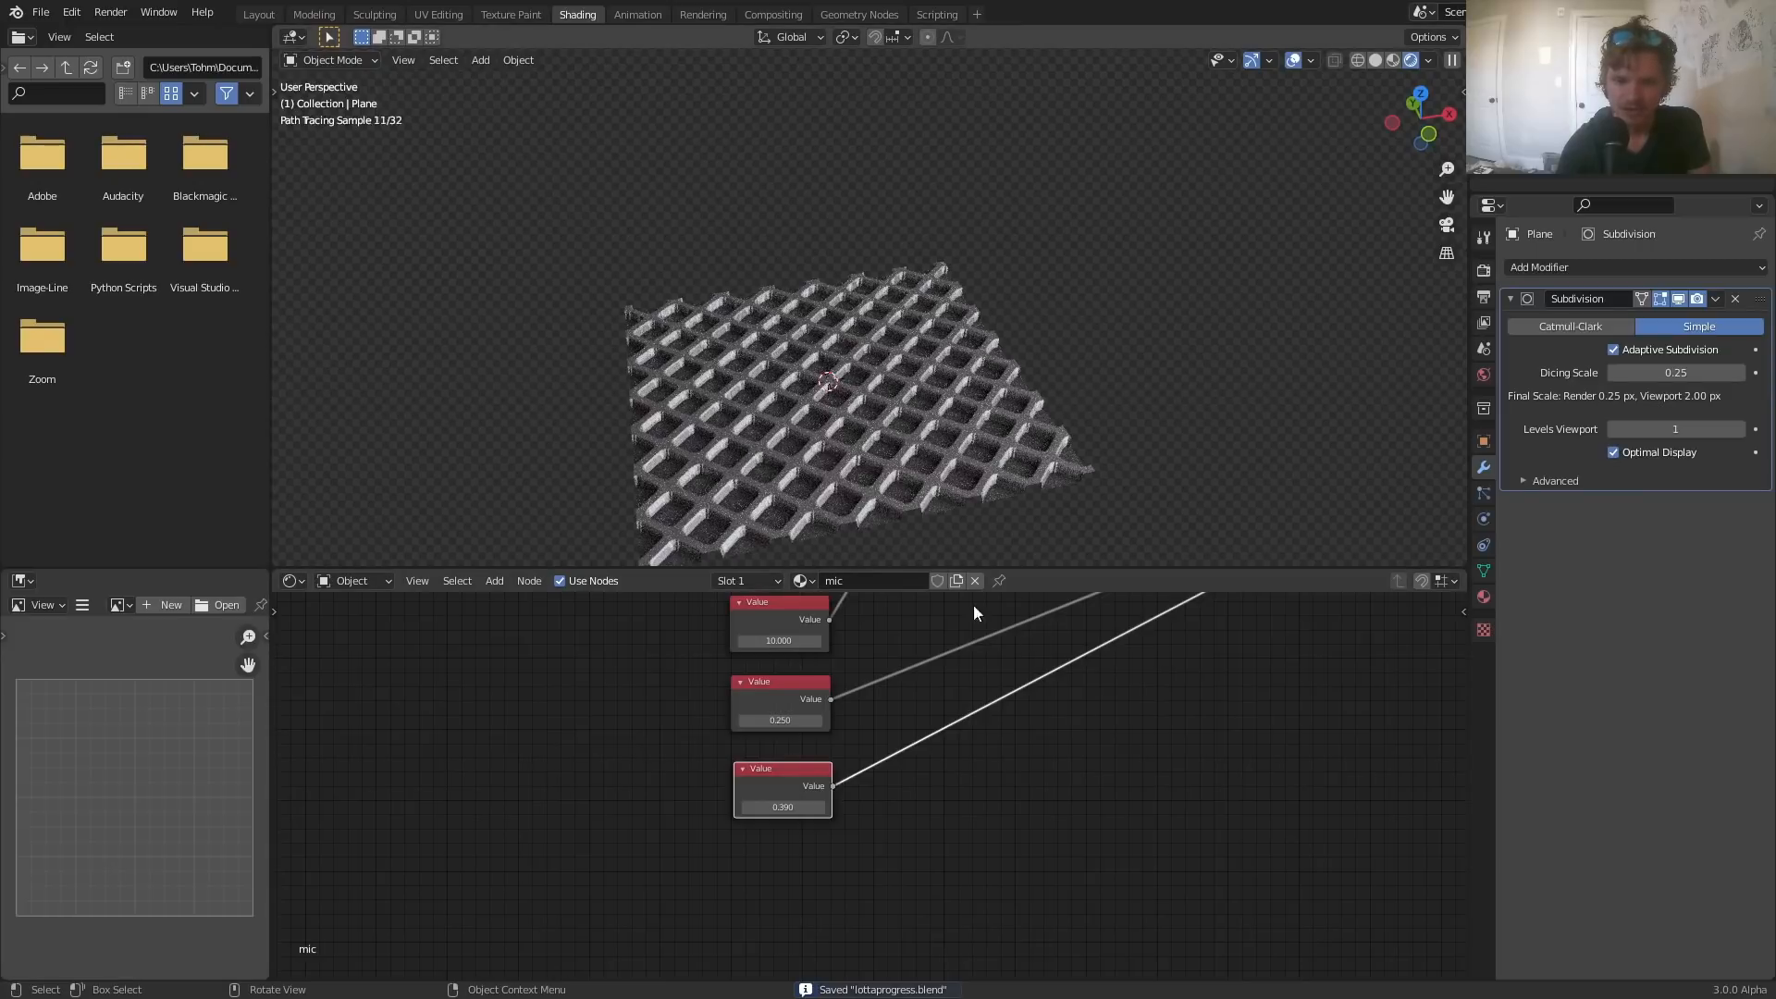
- Move the ColorRamp node up and place a duplicate of it just below, beside the Principled BSDF
middle_click_drag(1290, 688, 507, 893)
middle_click_drag(998, 754, 417, 977)
scroll(863, 779, "down", 7)
middle_click_drag(935, 642, 742, 866)
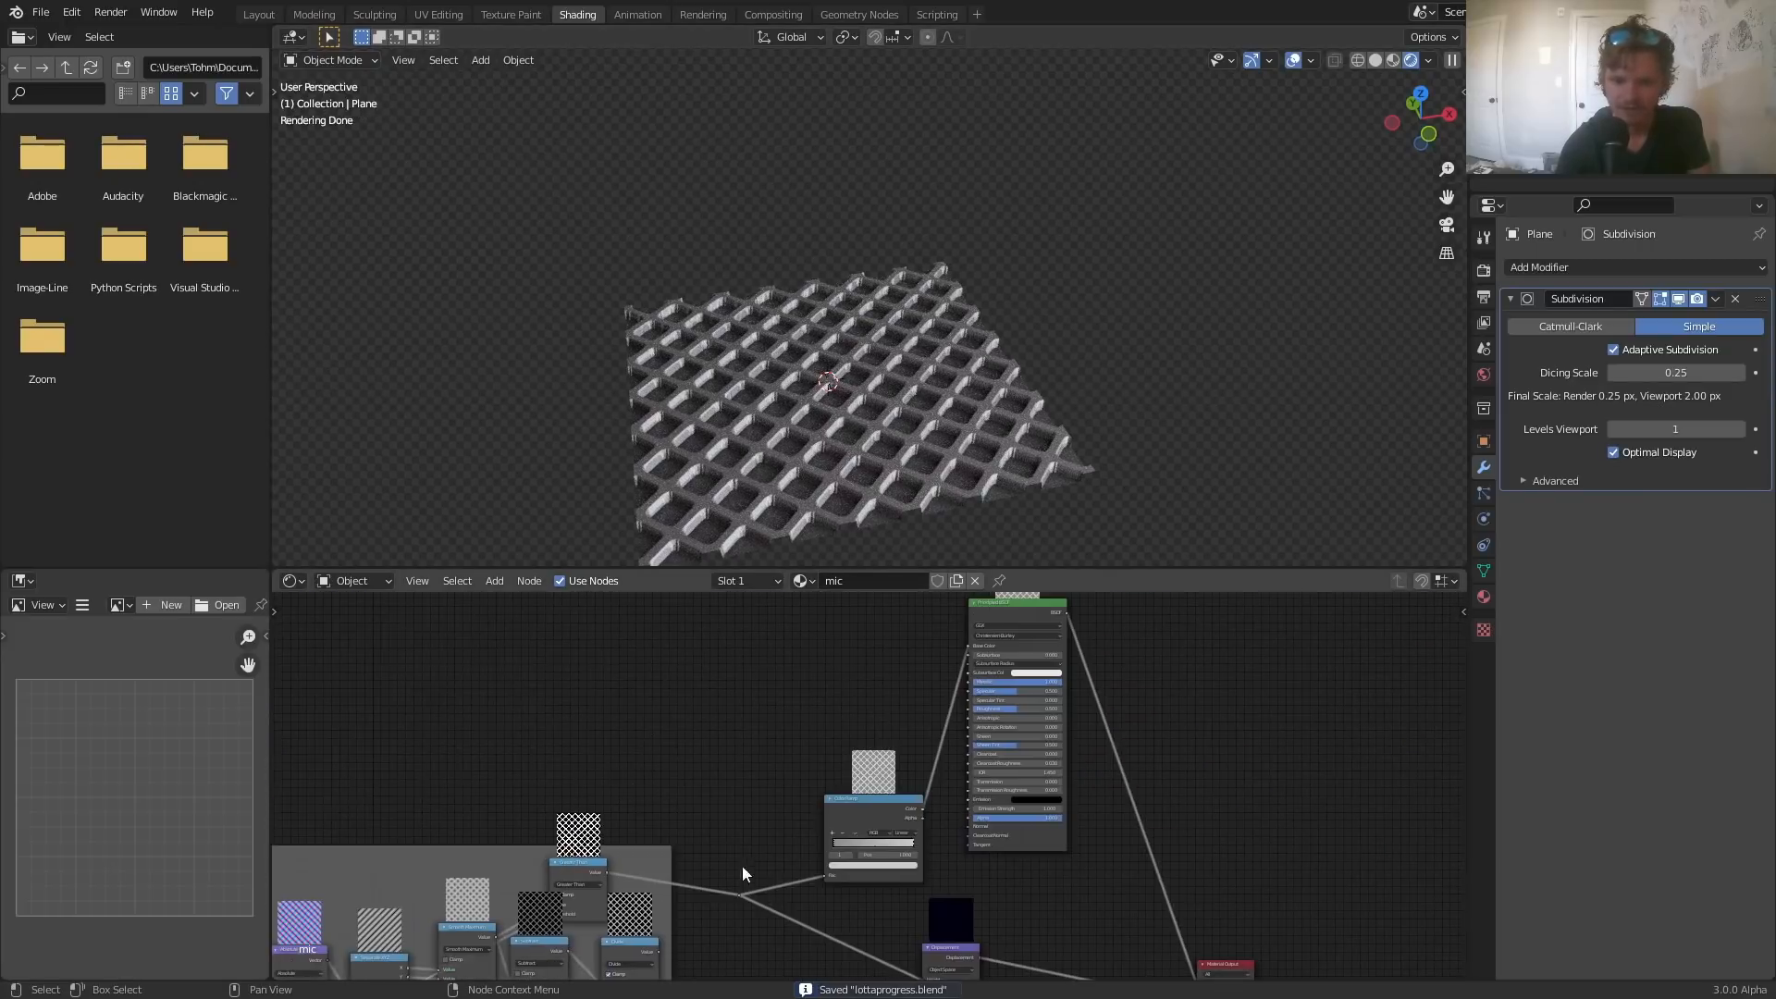
left_click_drag(846, 810, 788, 662)
scroll(790, 667, "up", 5)
key("shift+d")
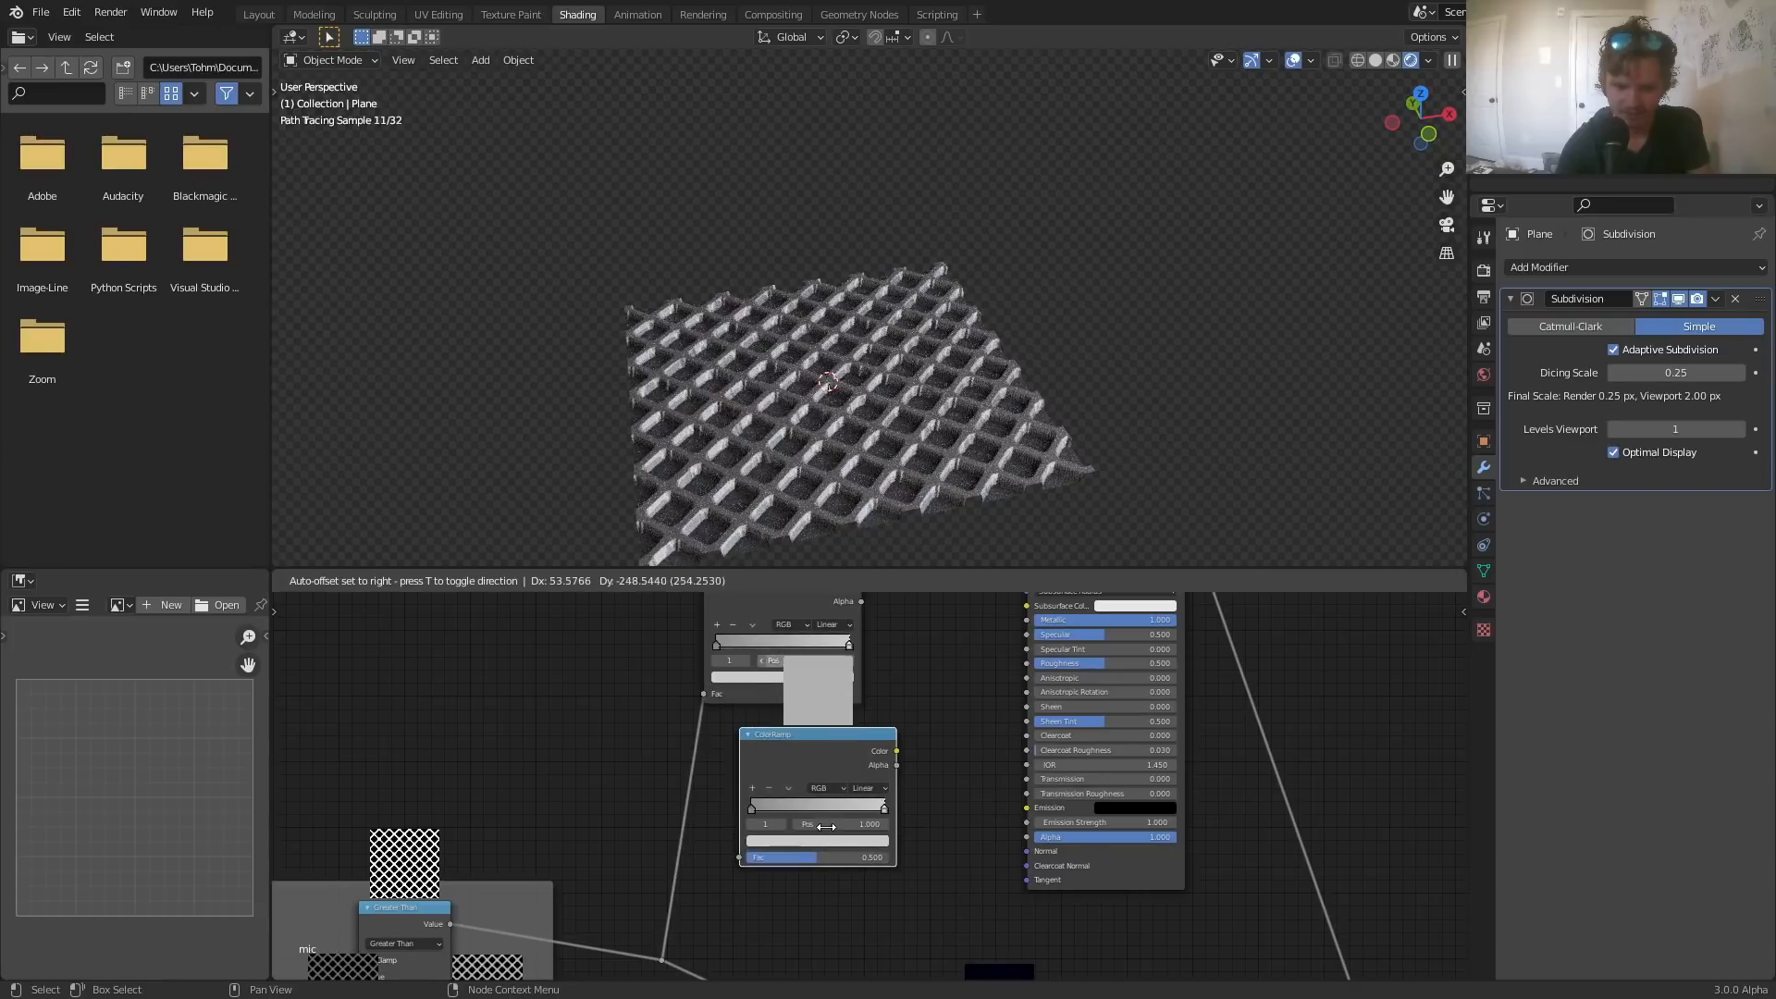
left_click(822, 830)
- Link the reroute to the duplicated ColorRamp's Fac input
middle_click_drag(744, 876, 874, 746)
left_click_drag(791, 830, 868, 727)
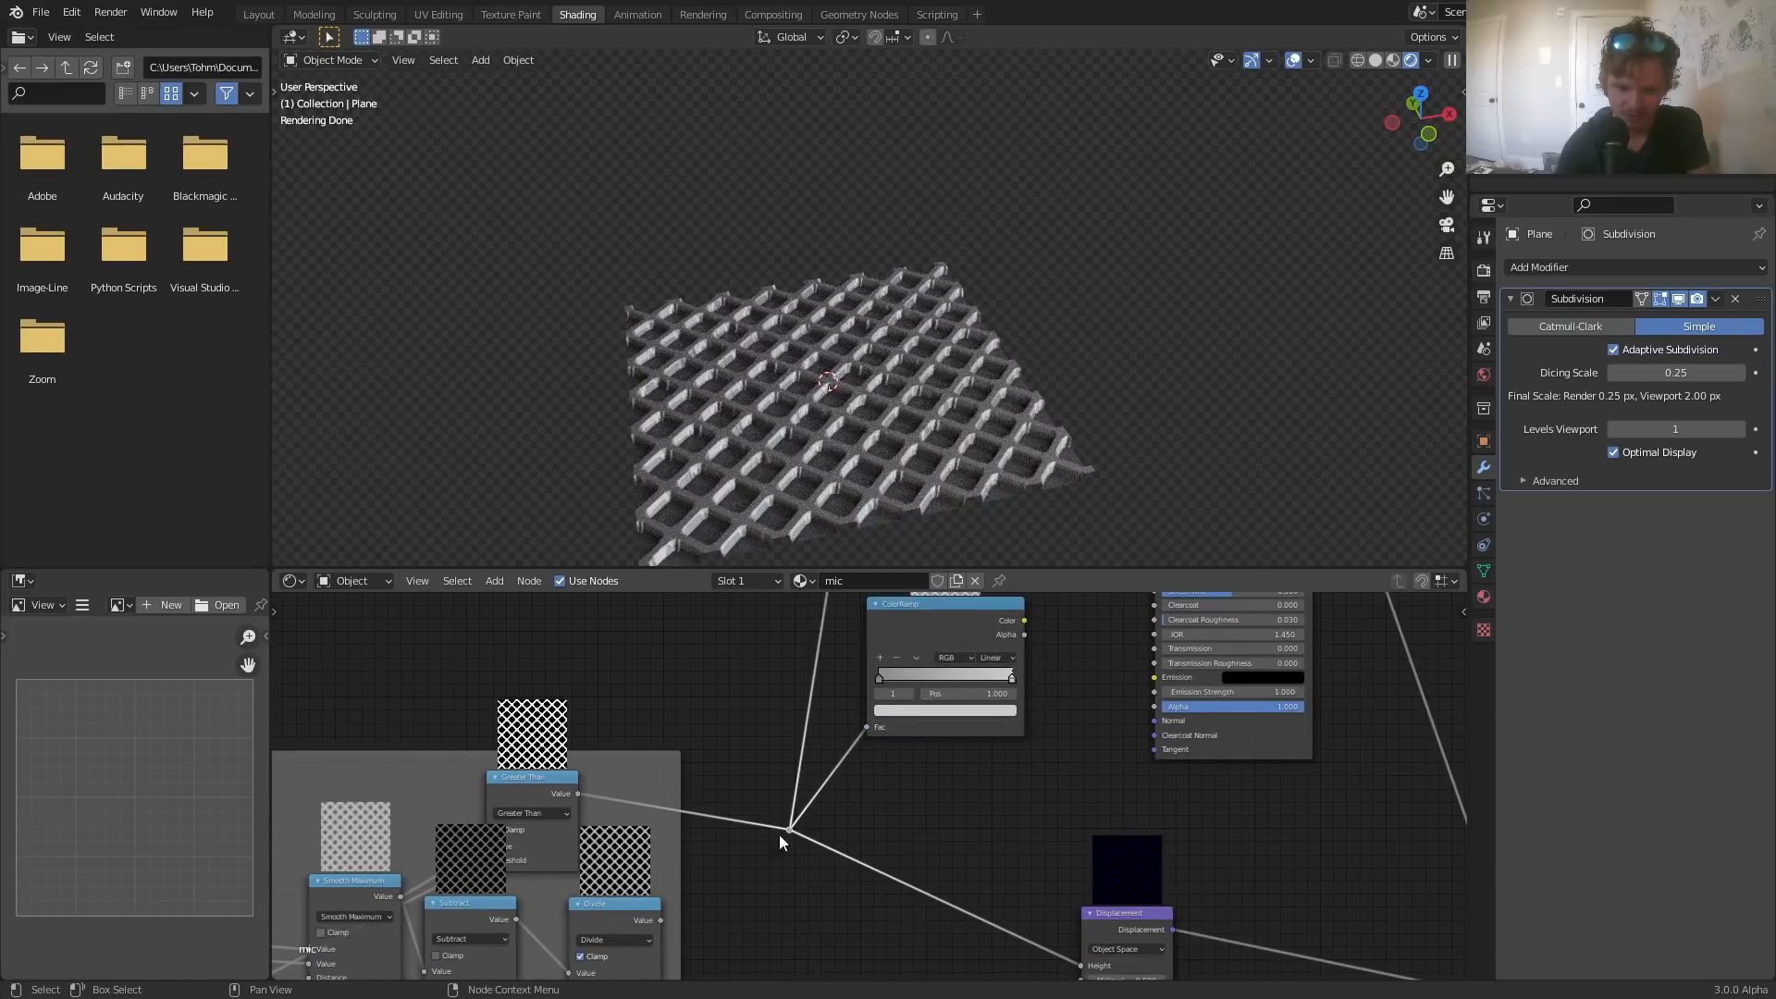
middle_click_drag(852, 651, 720, 794)
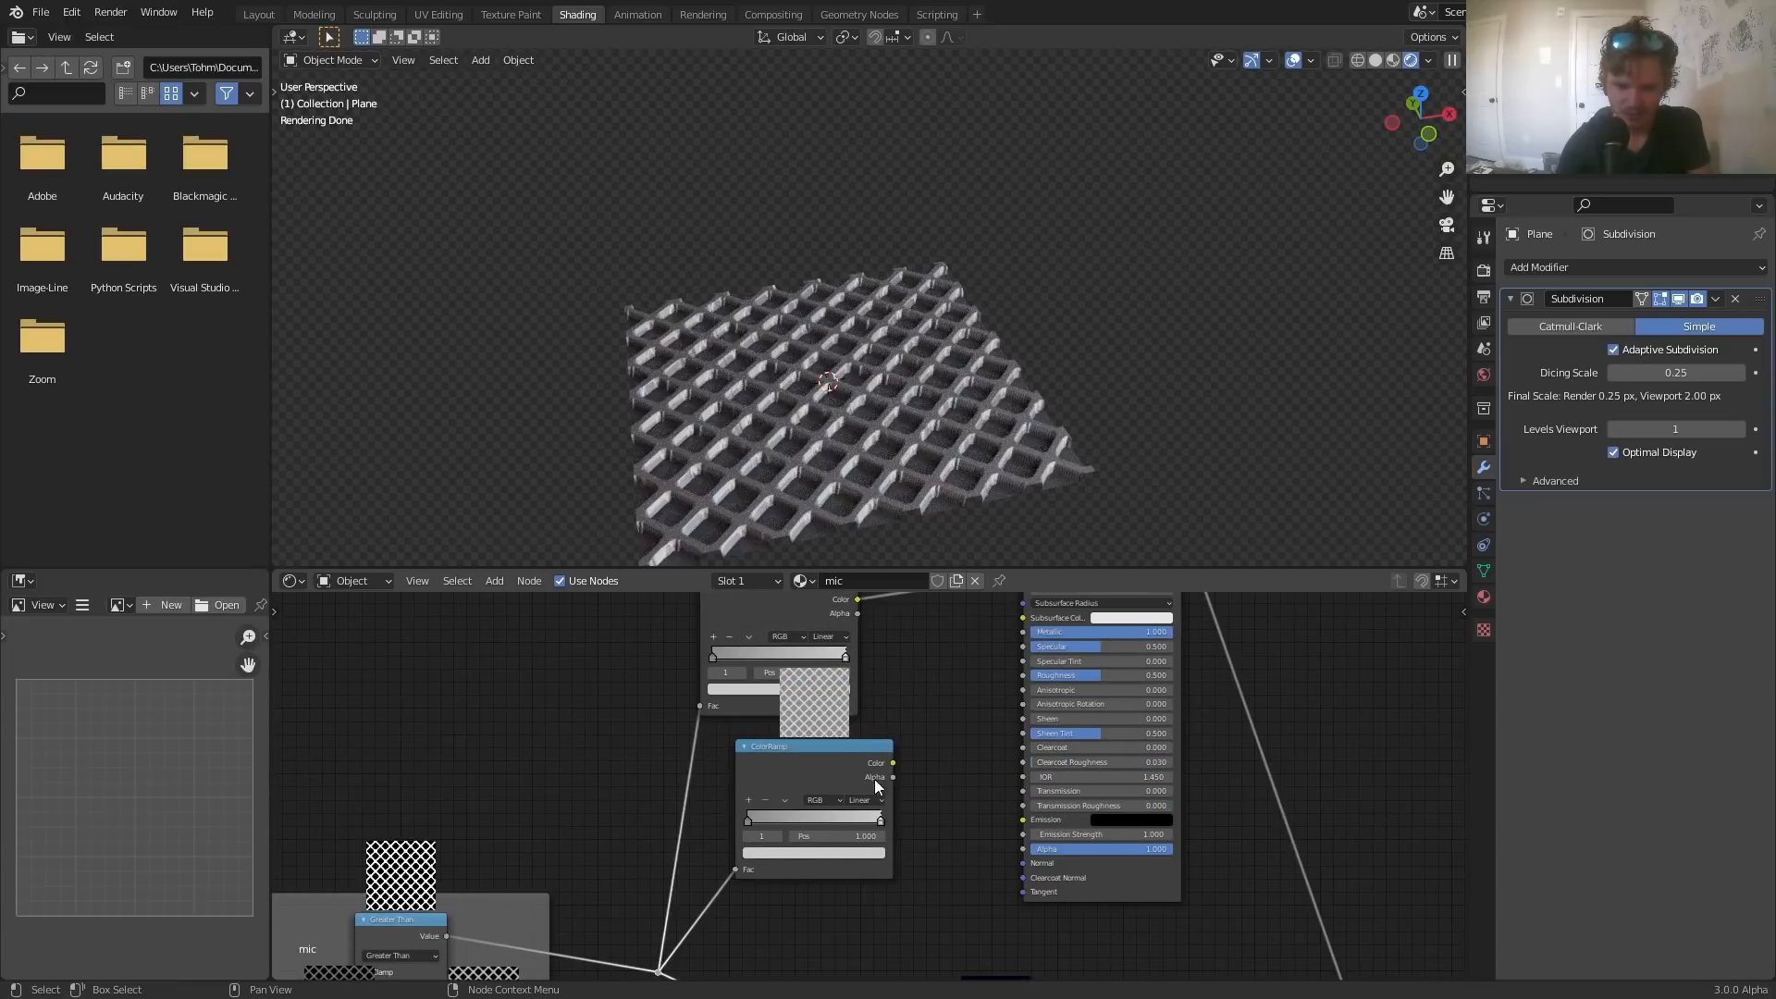
- Set the HSV value of the duplicated ColorRamp's stop at position 1.000 to 0.45
middle_click_drag(839, 872, 823, 756)
scroll(822, 755, "up", 7)
middle_click_drag(772, 651, 843, 819)
scroll(724, 851, "up", 4)
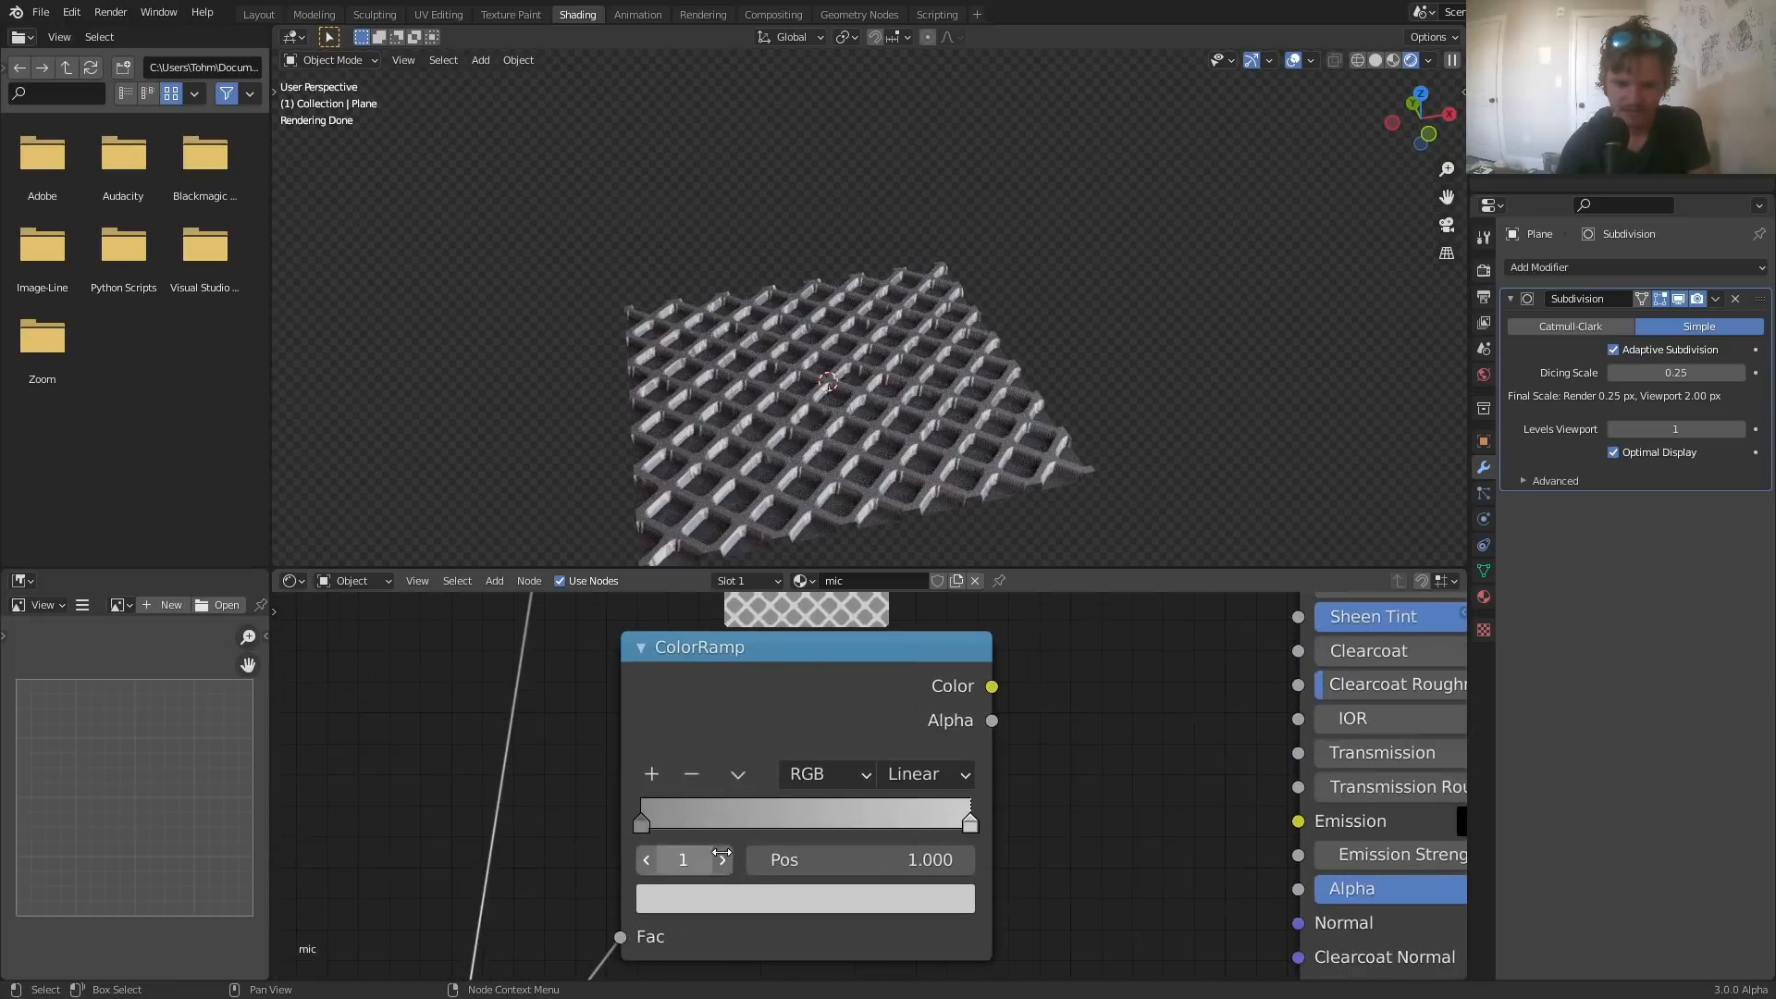
scroll(844, 379, "up", 4)
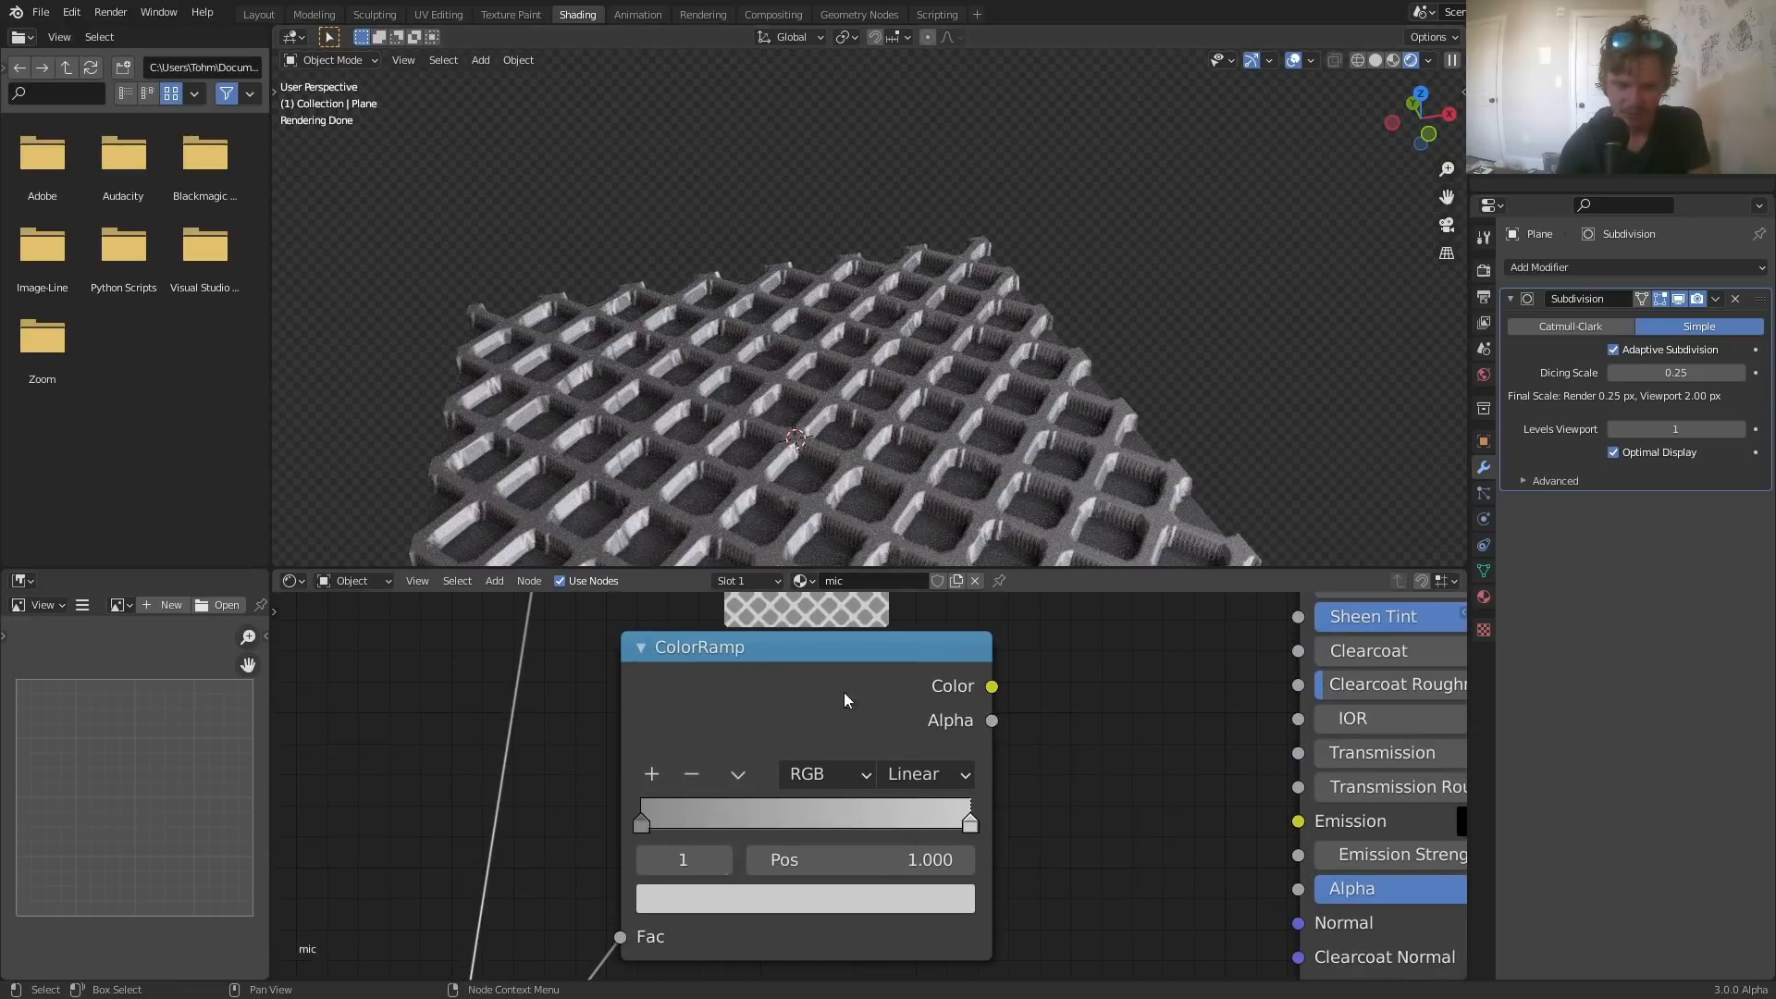
left_click(768, 899)
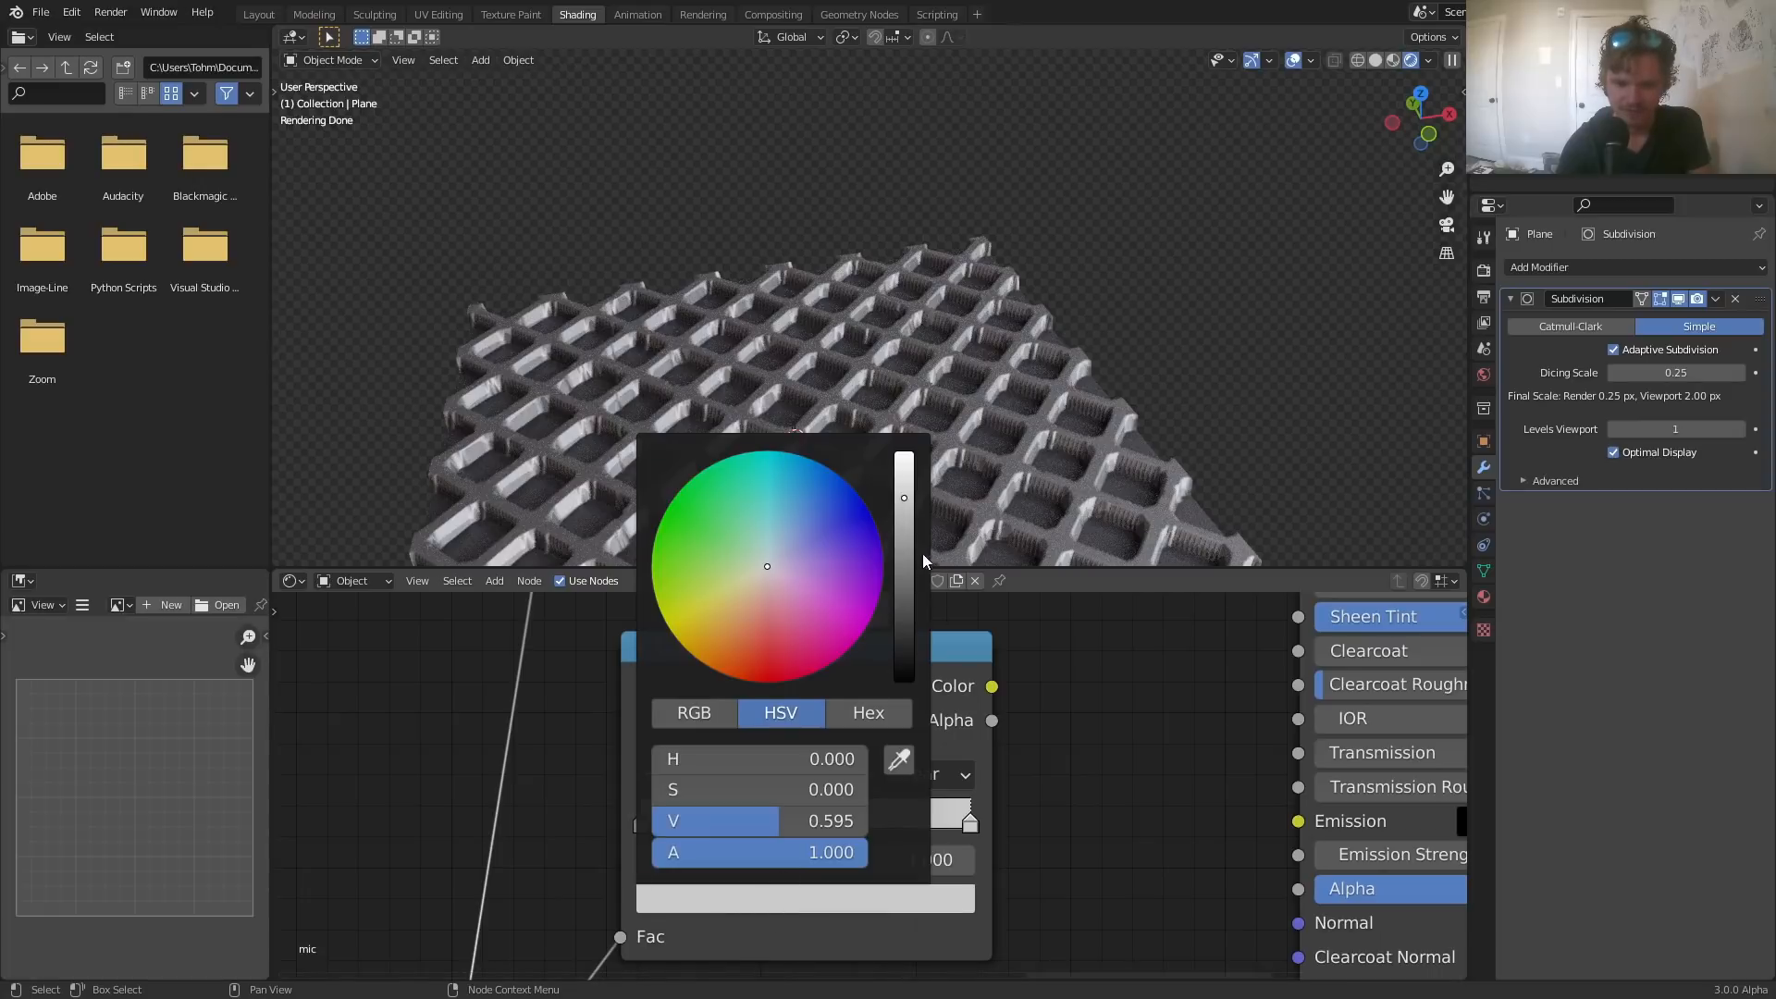
left_click(804, 819)
type(".45")
key("Return")
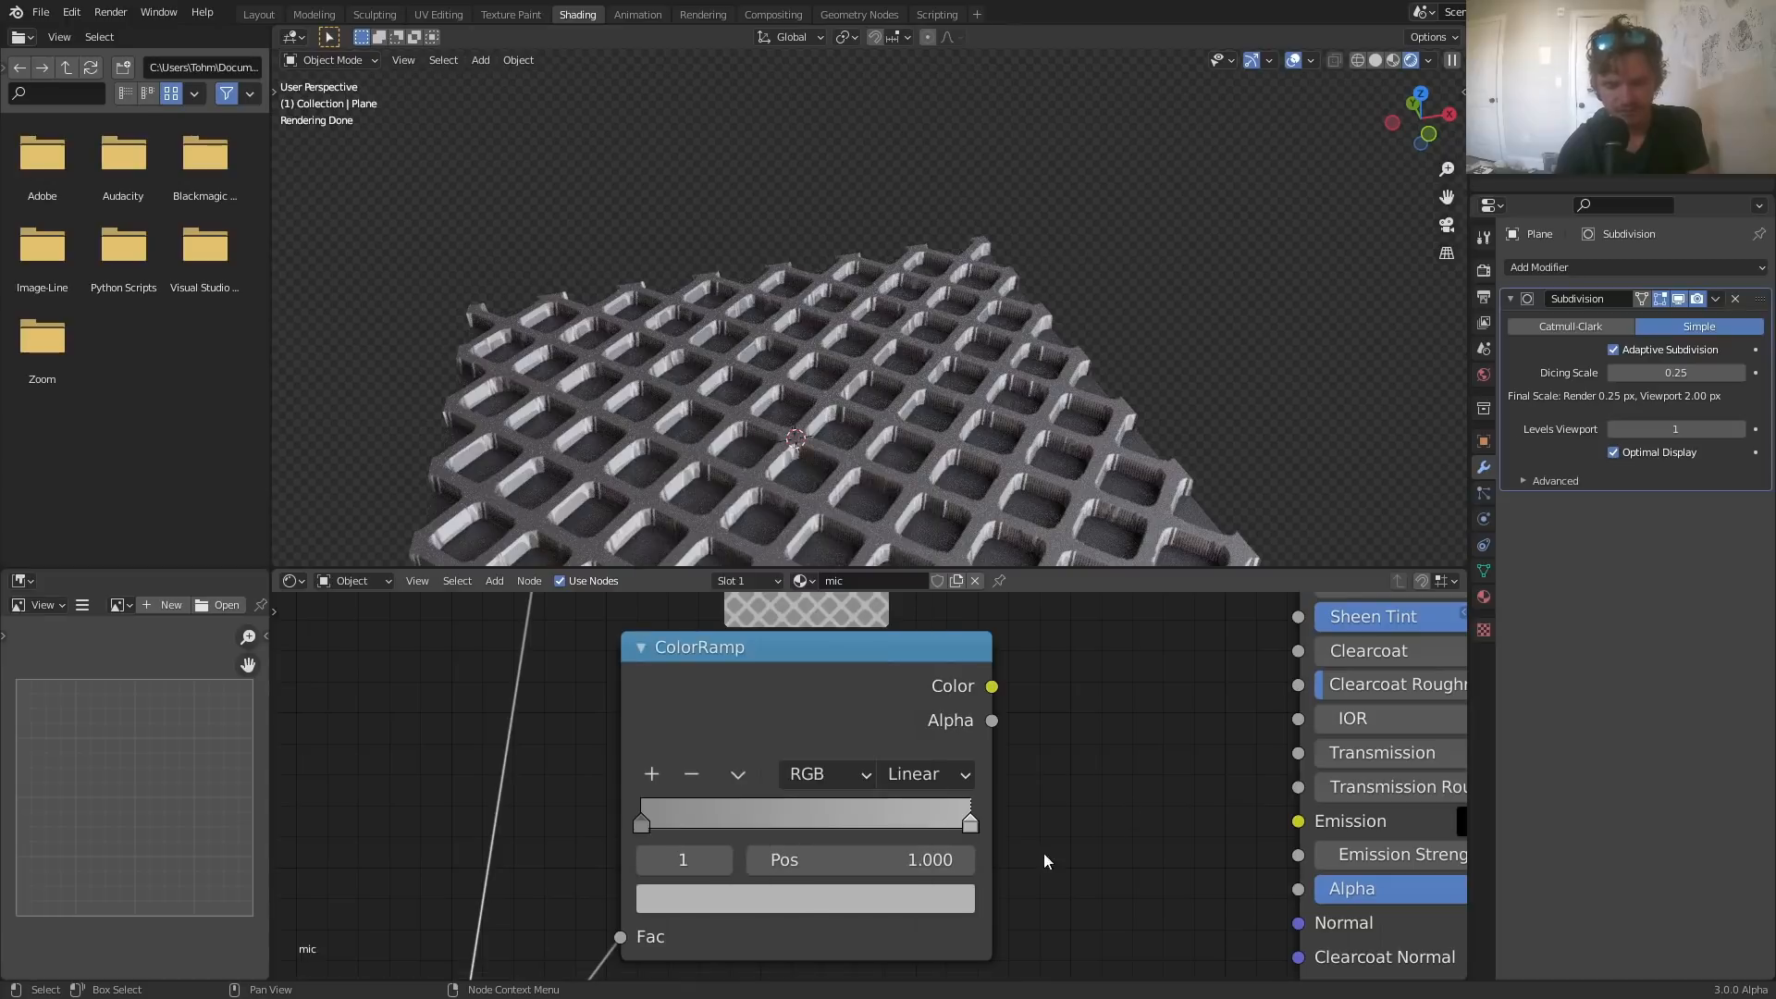
- Set the HSV value of the duplicated ColorRamp's stop at position 1.000 to 0.2
left_click(734, 892)
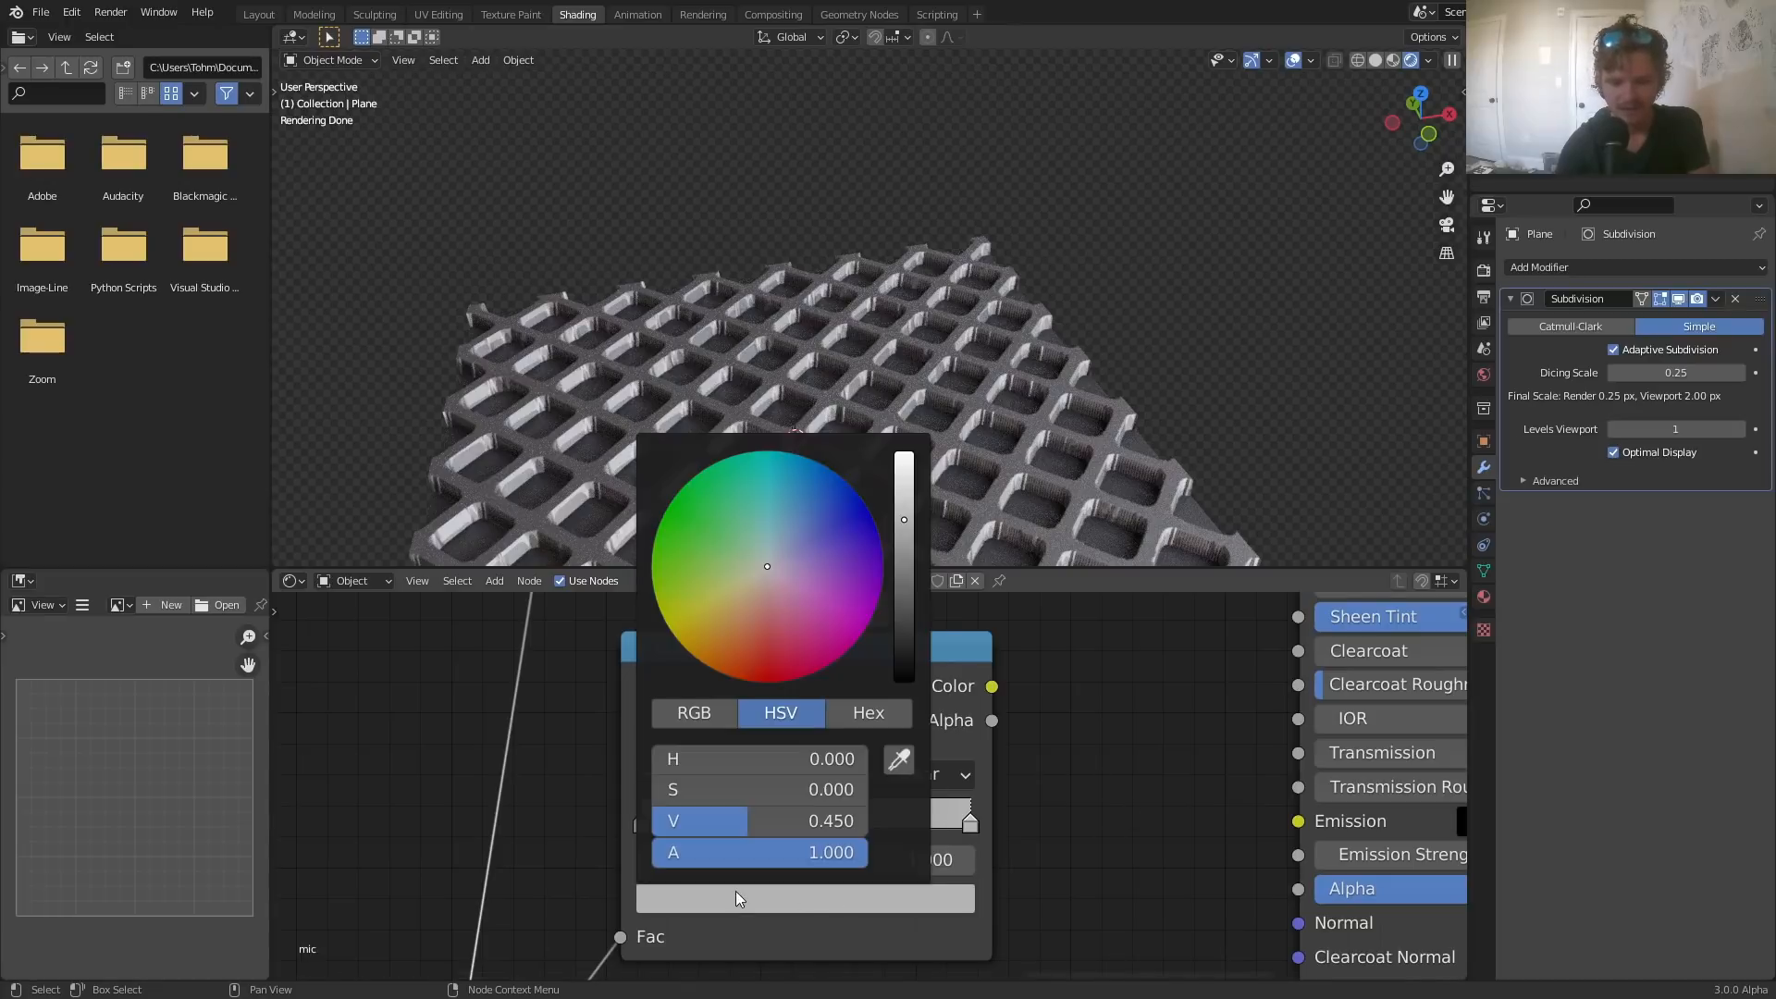
left_click(755, 820)
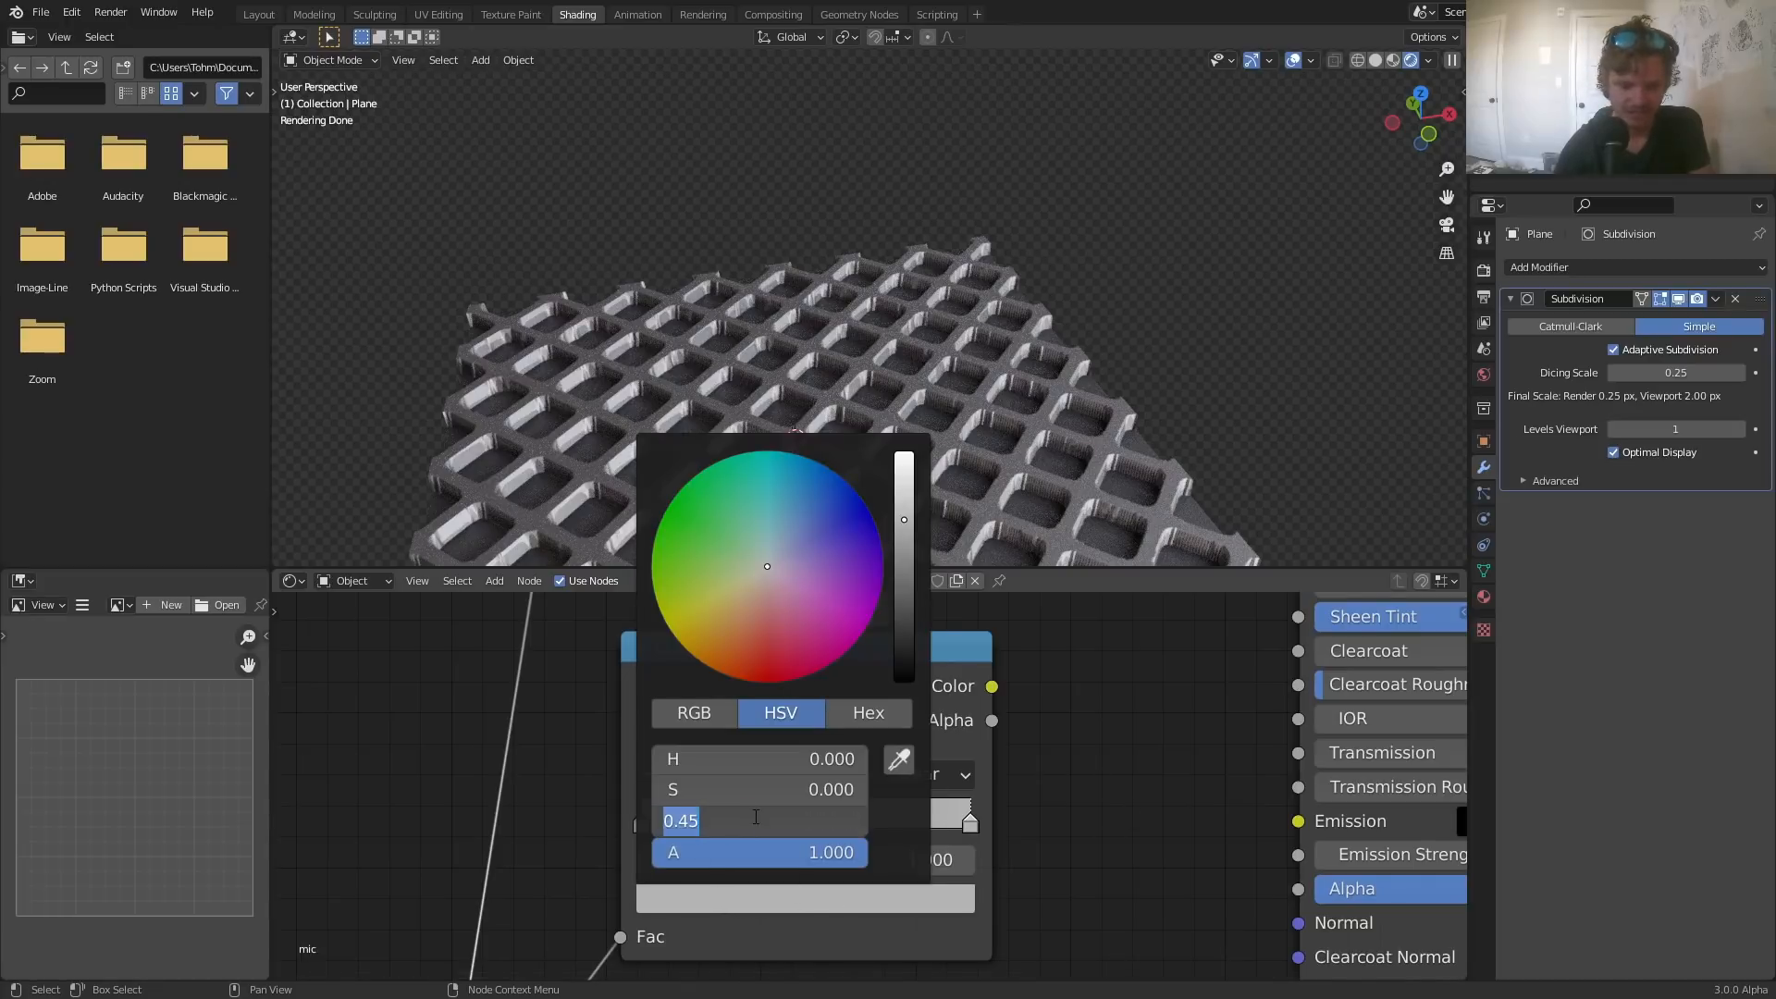
type(".2")
key("Return")
- Link the duplicated ColorRamp's Color to the Principled BSDF's Roughness and return the BSDF to the Material Output's Surface
middle_click_drag(1113, 763, 679, 896)
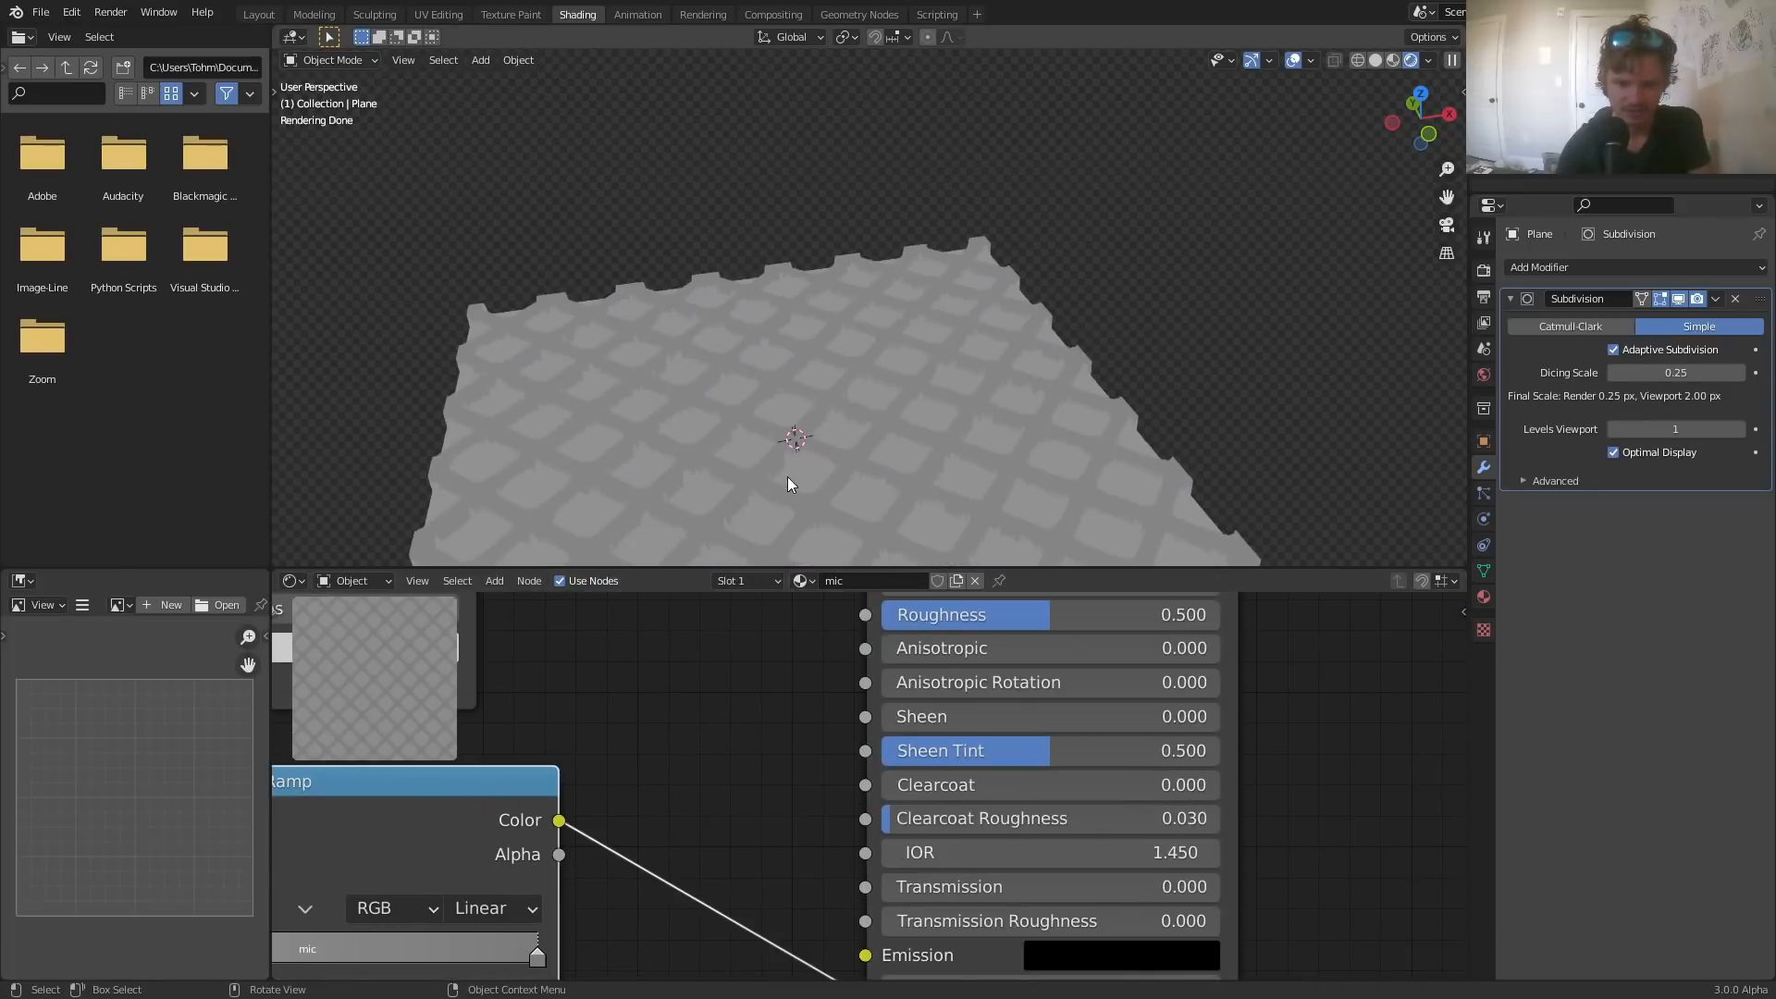
scroll(787, 478, "down", 1)
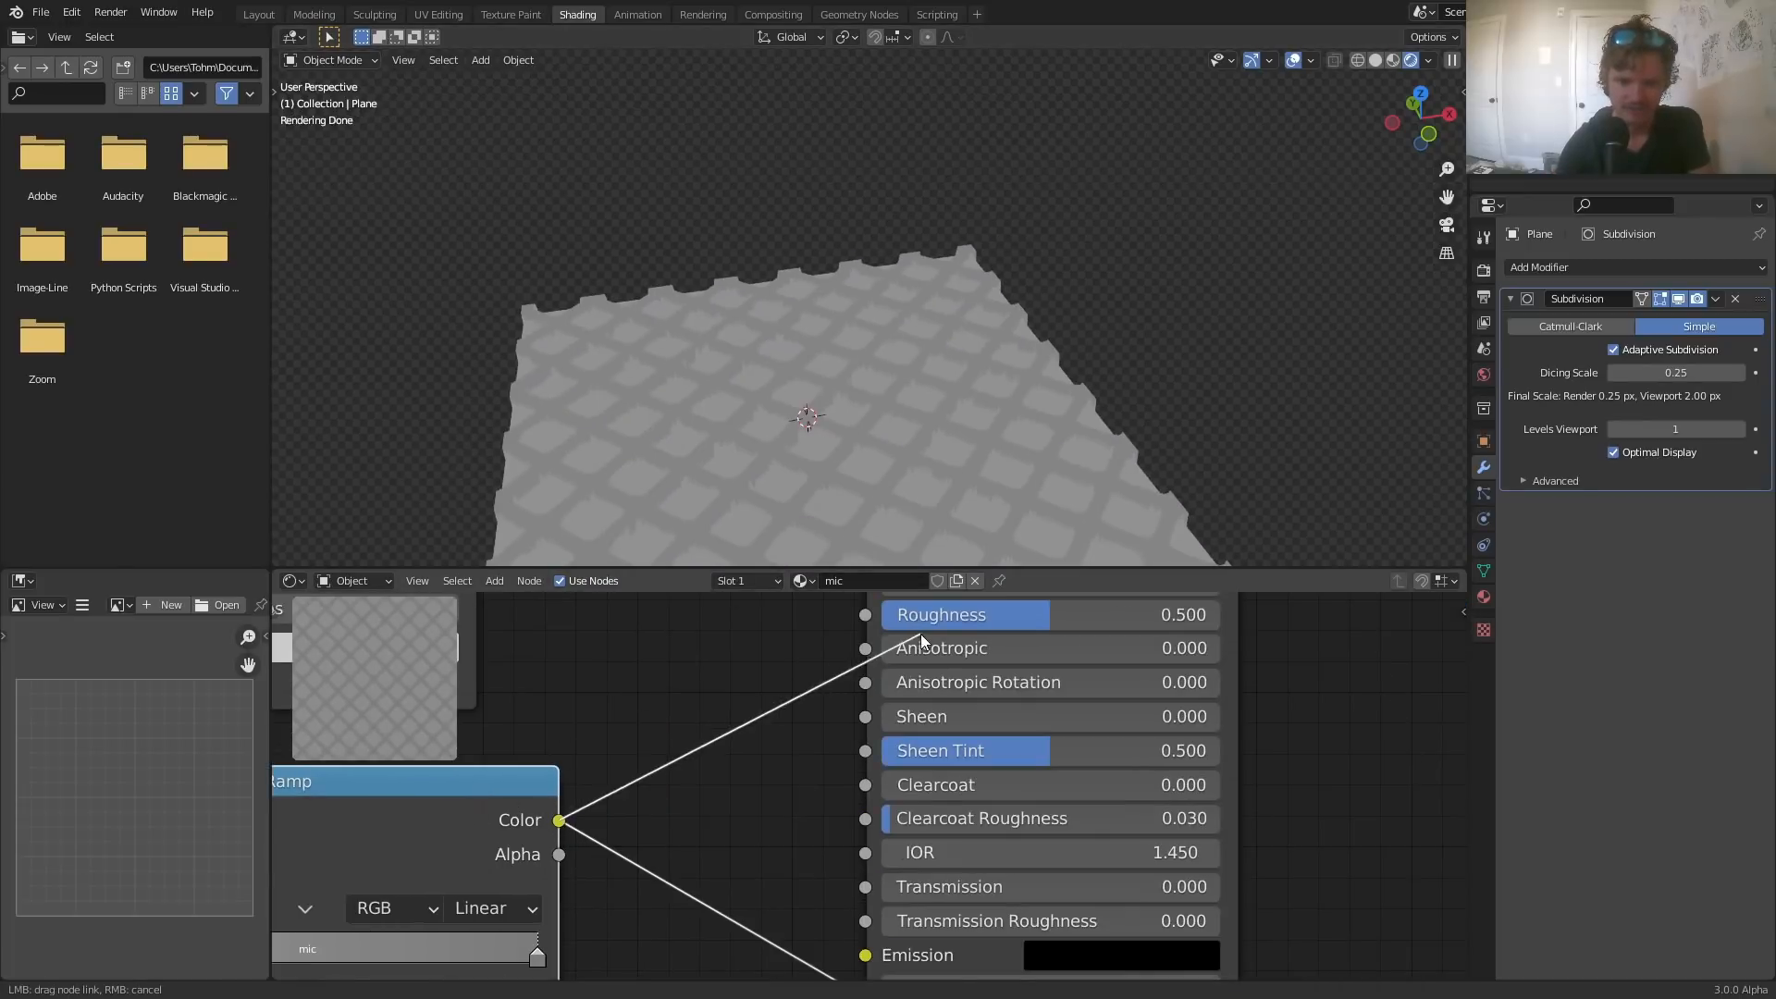
left_click_drag(919, 635, 868, 877)
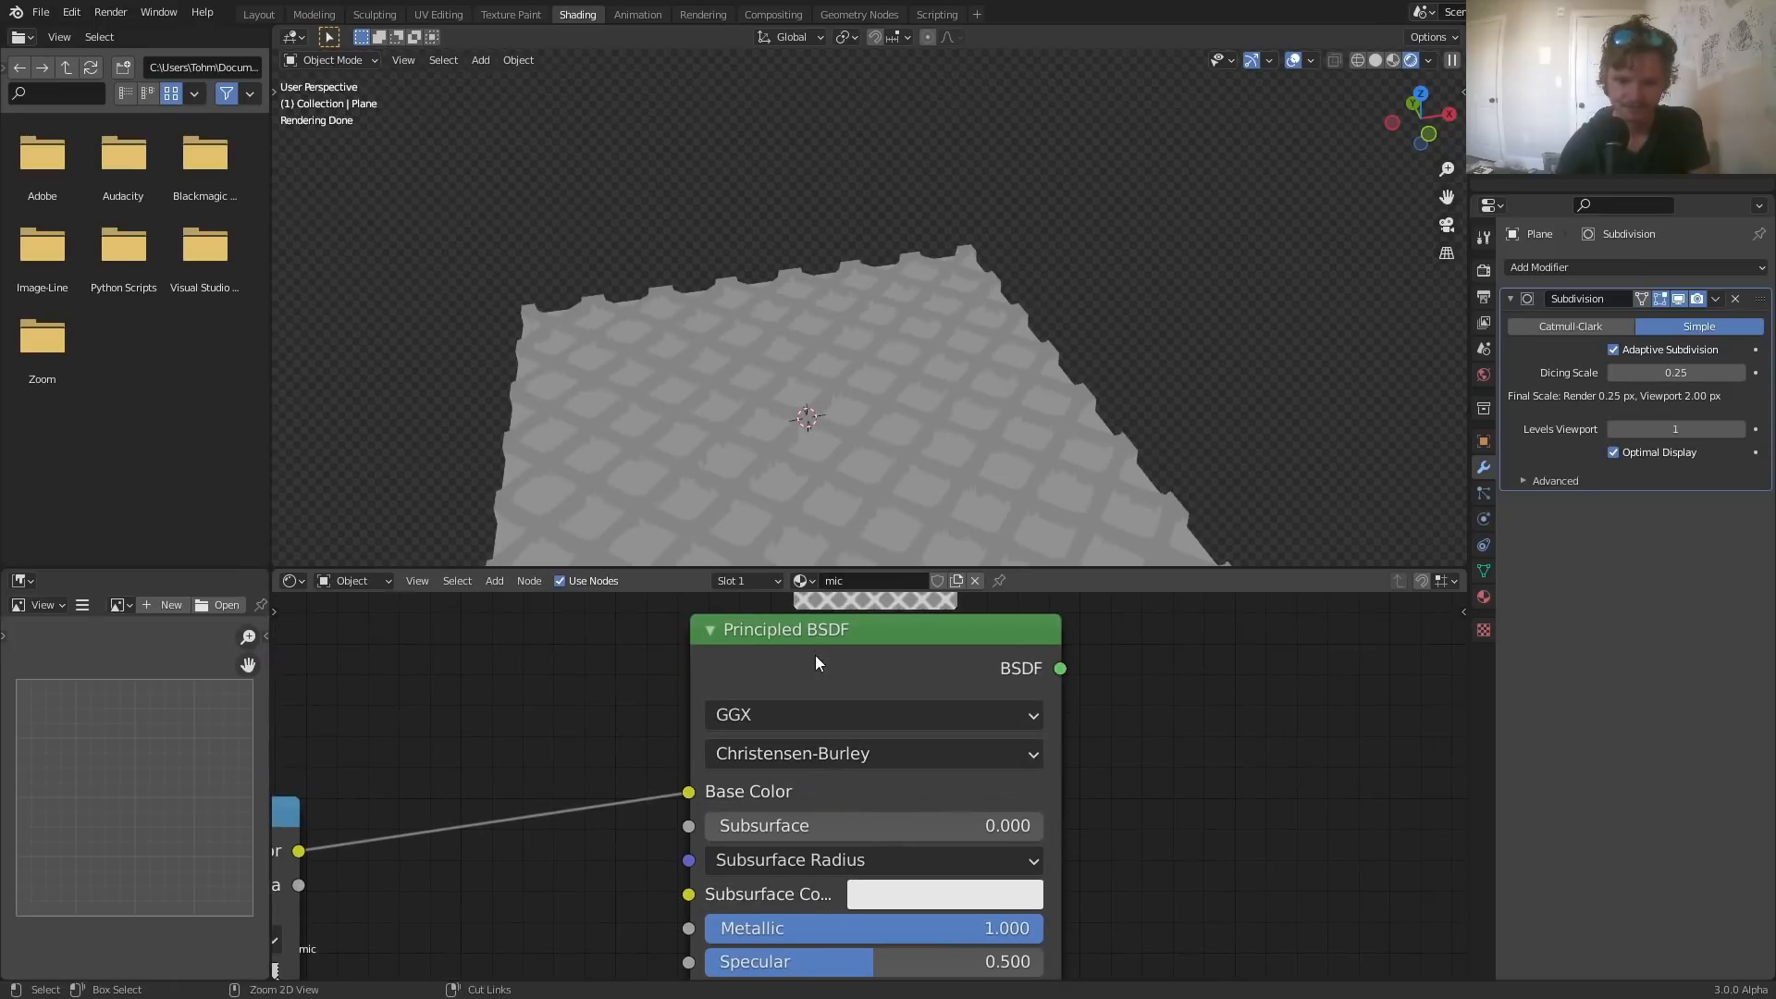
middle_click_drag(848, 414, 950, 385)
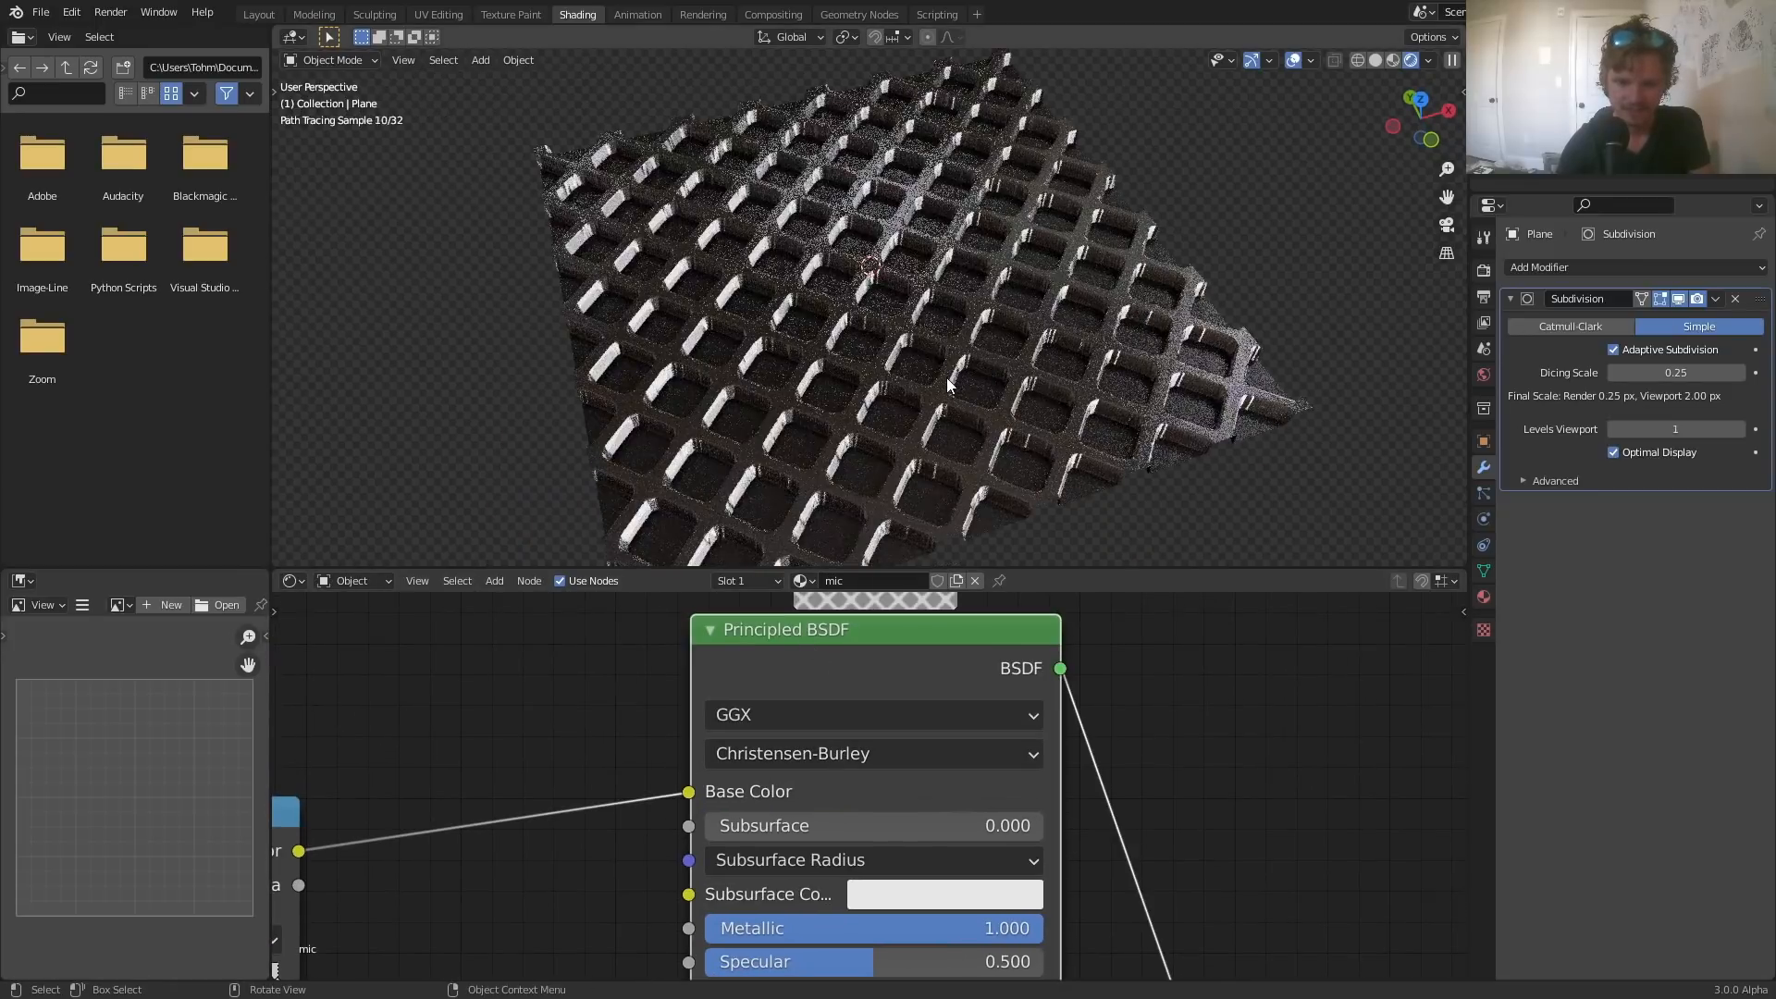
- Darken the roughness ColorRamp's stop at position 1.000 to black, with an HSV value of 0.000
middle_click_drag(580, 857, 983, 951)
middle_click_drag(701, 951, 749, 767)
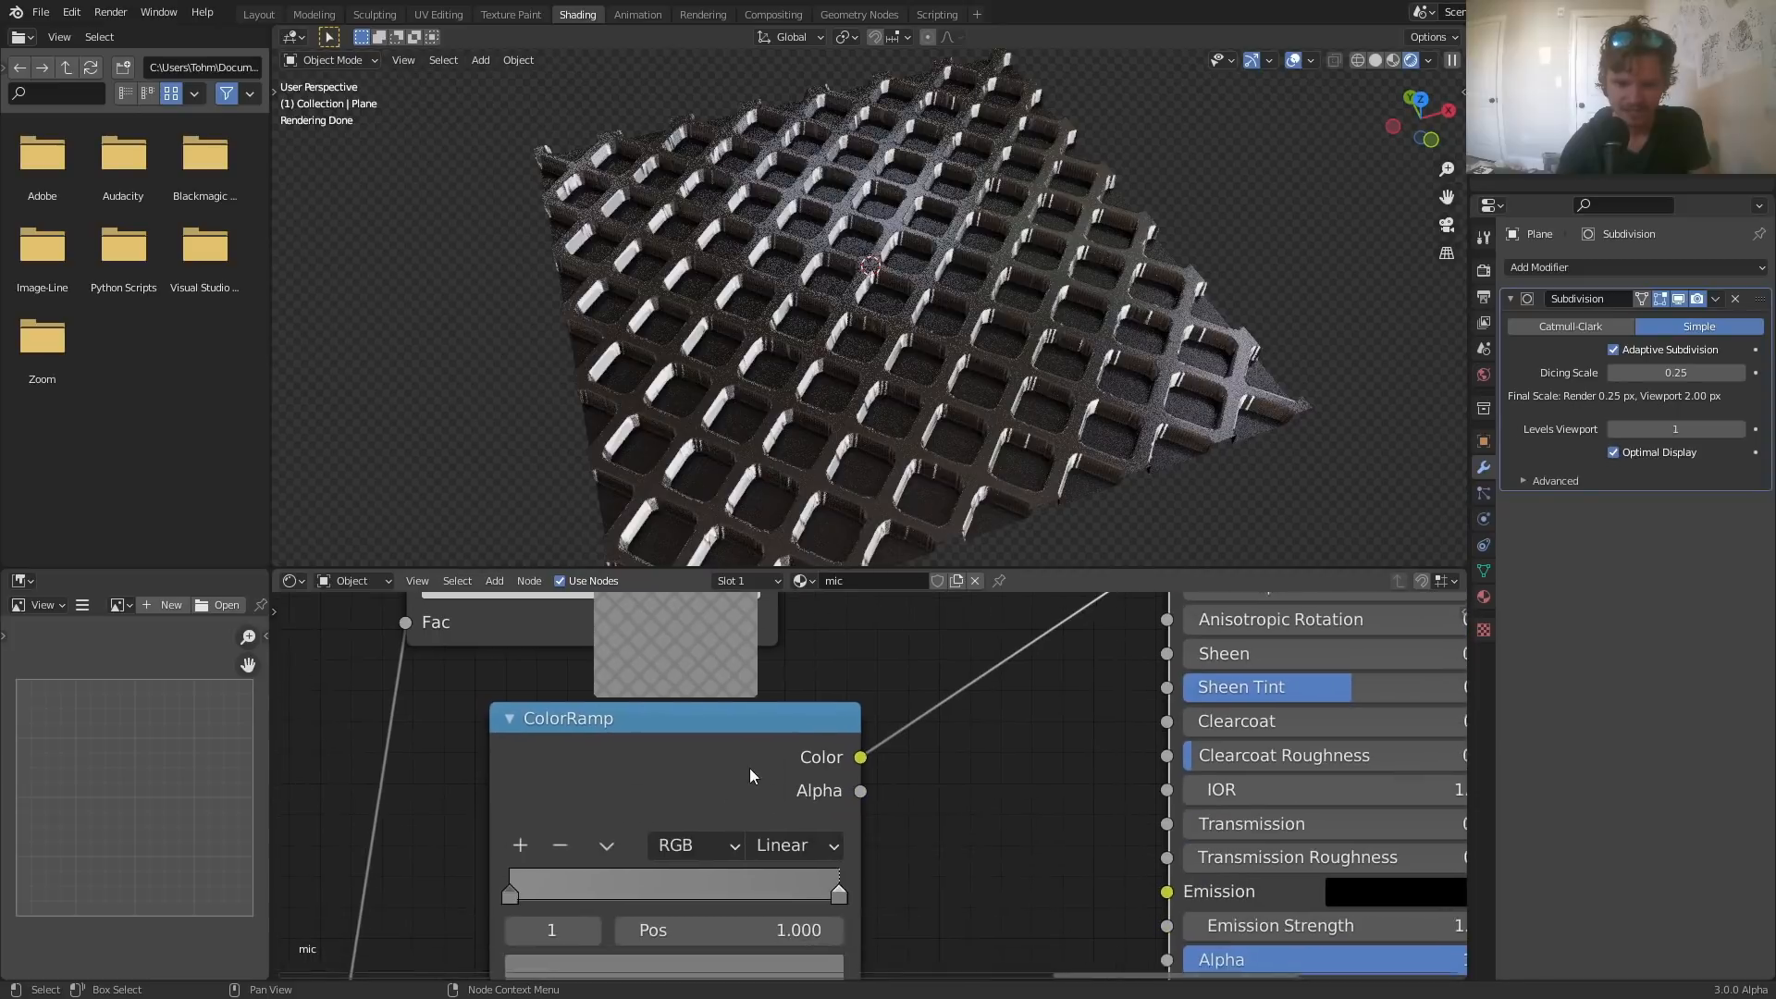
left_click(747, 963)
left_click_drag(774, 684, 776, 759)
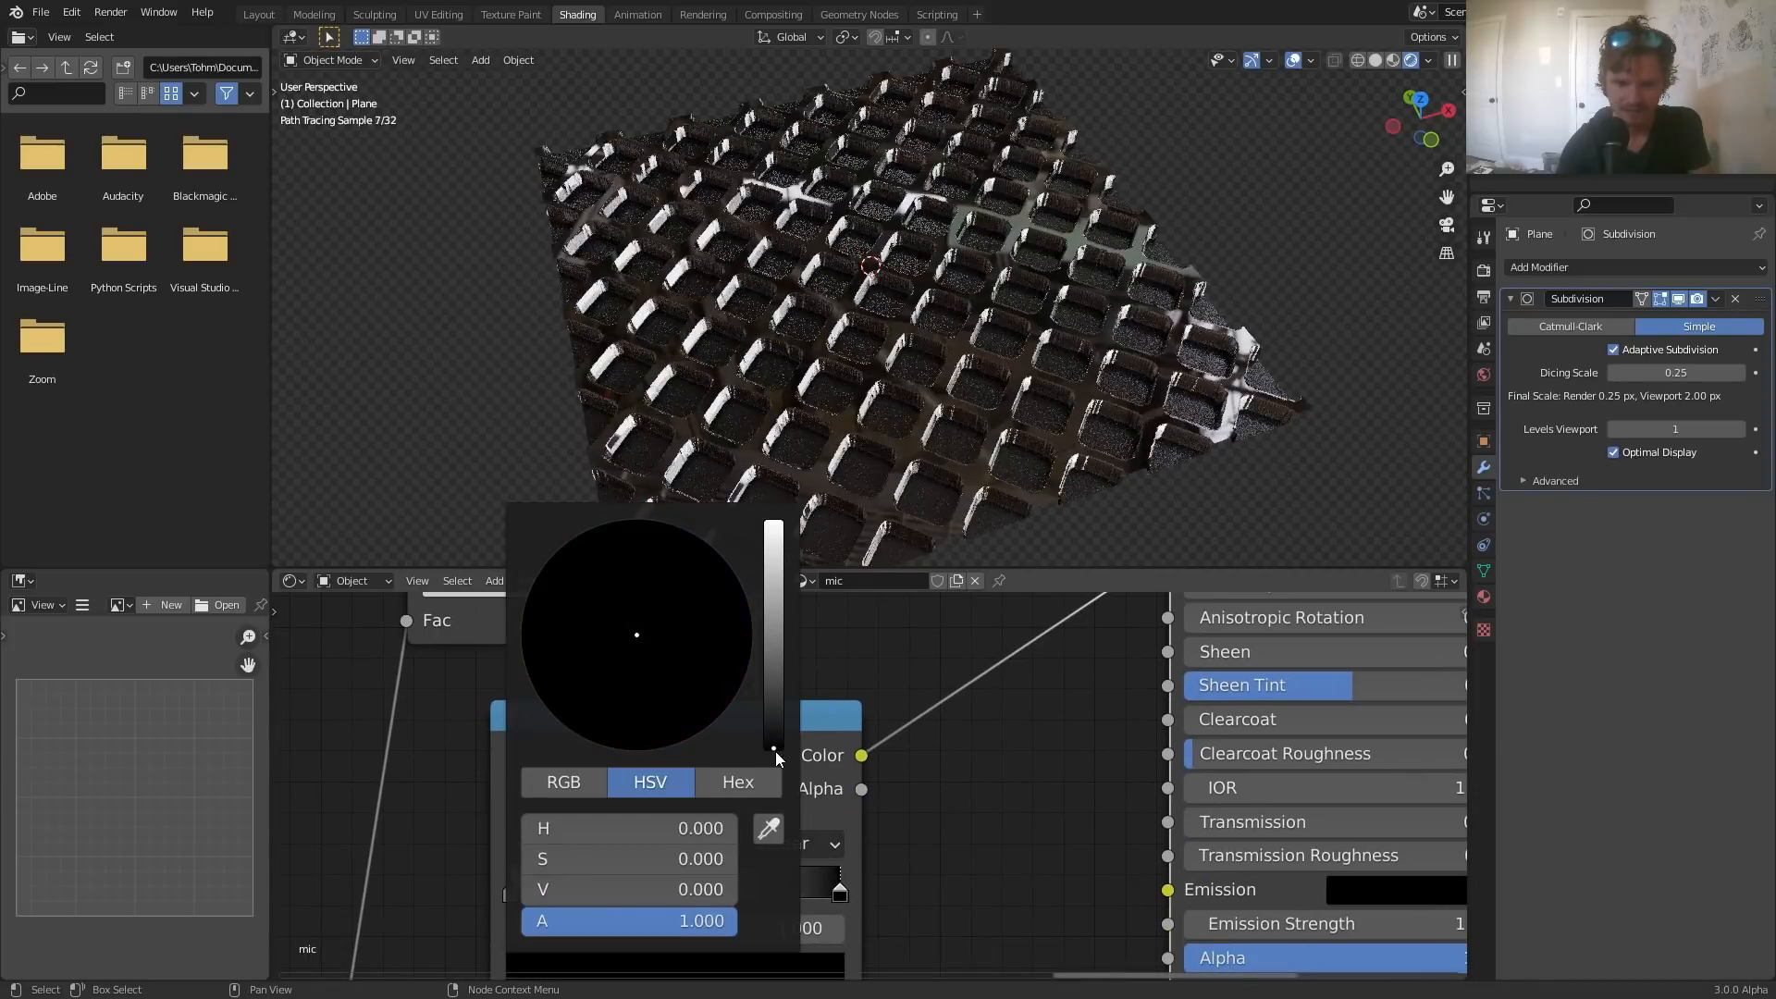
- Set the HSV value of the roughness ColorRamp's stop at position 1.000 to 0.275 and save the file
middle_click_drag(889, 371, 920, 341)
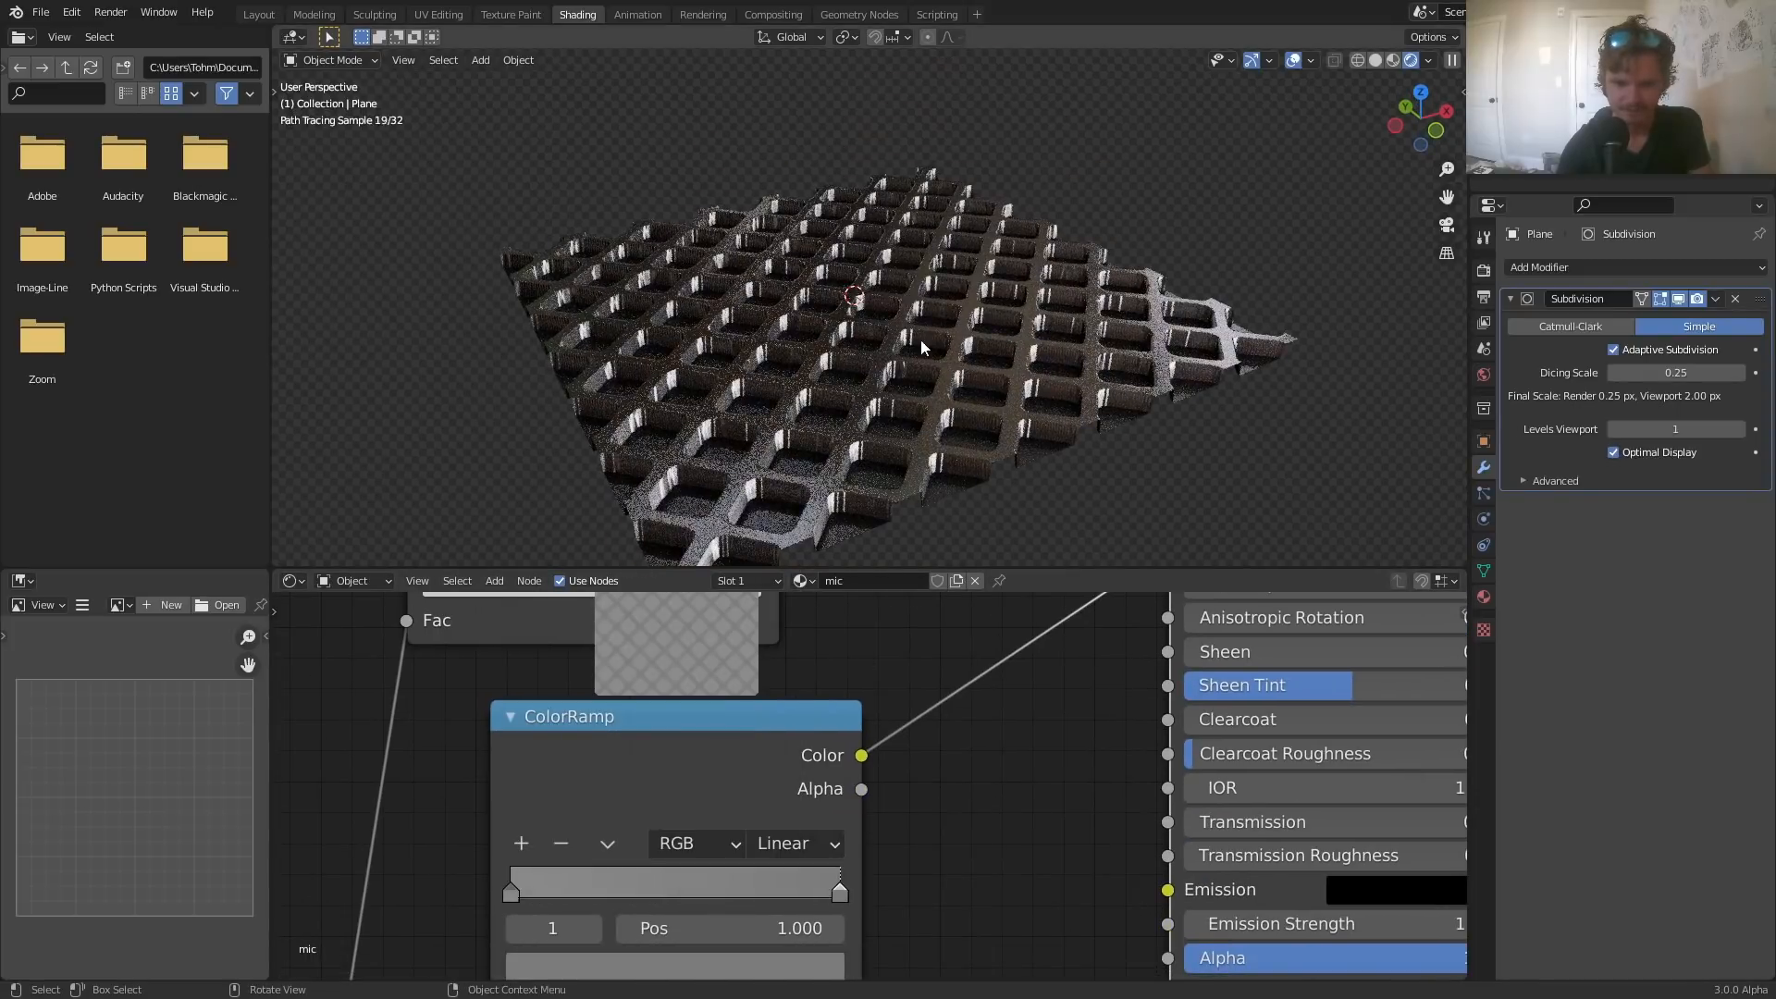
key("ctrl+s")
middle_click_drag(762, 978, 785, 885)
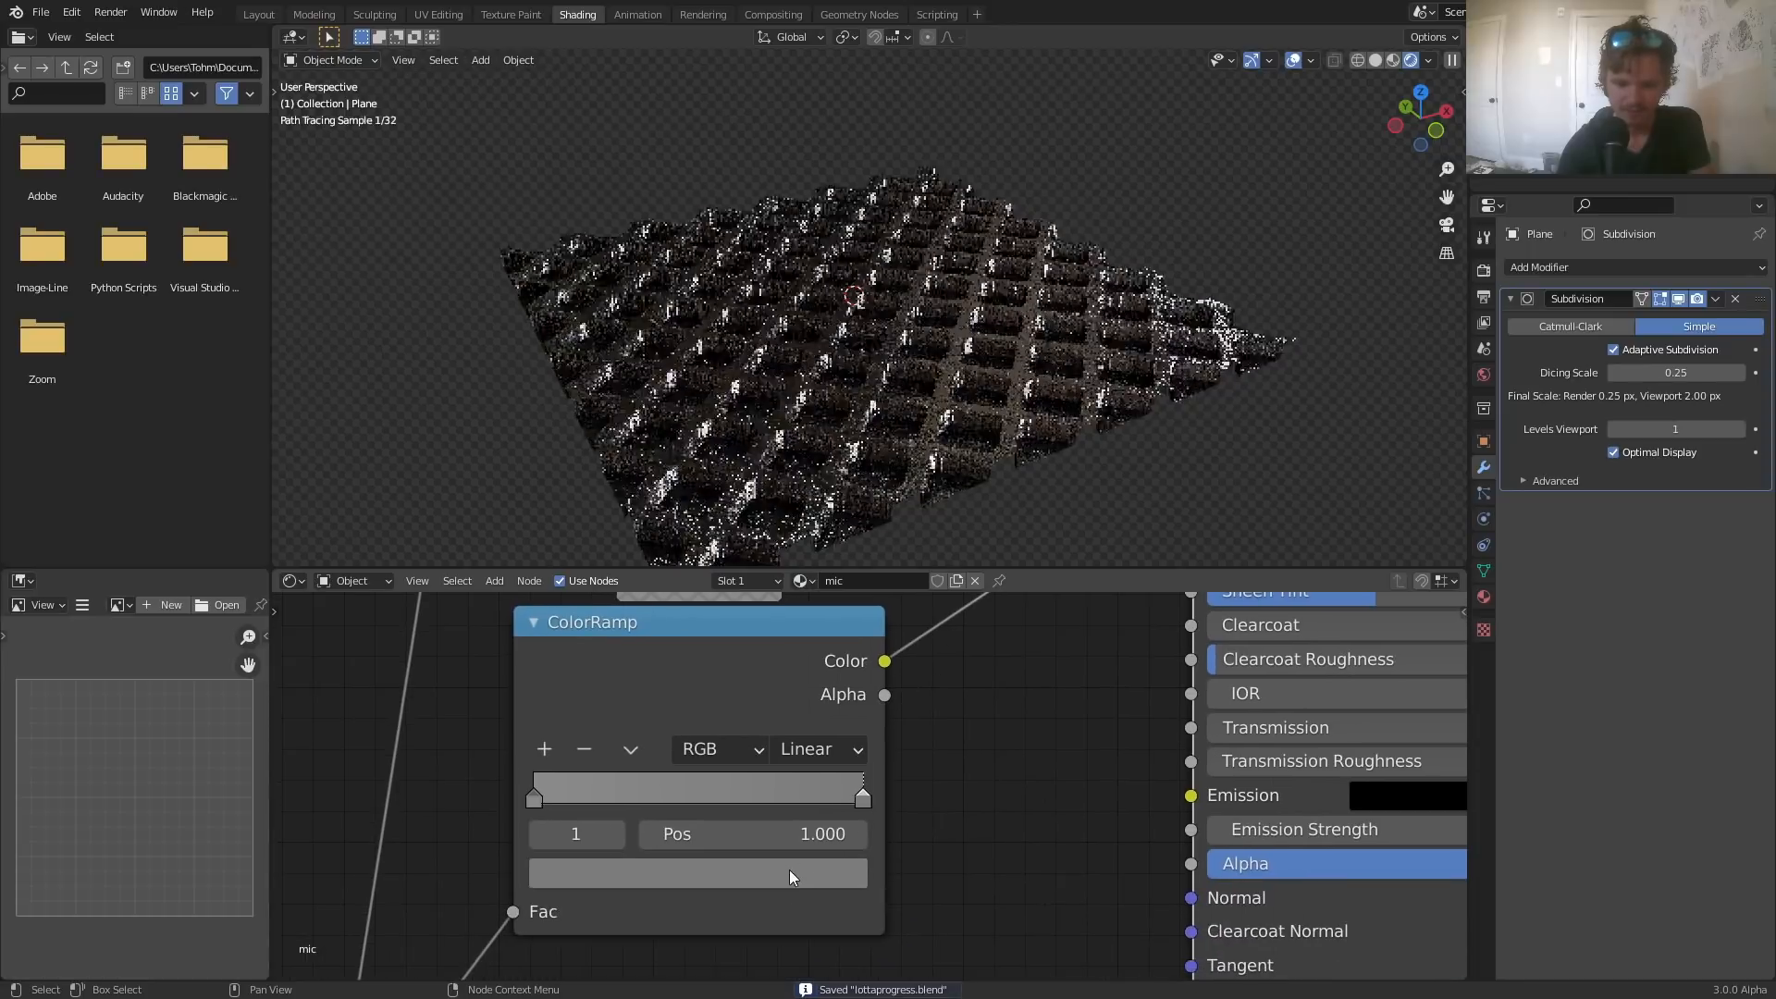
left_click(795, 879)
left_click(725, 791)
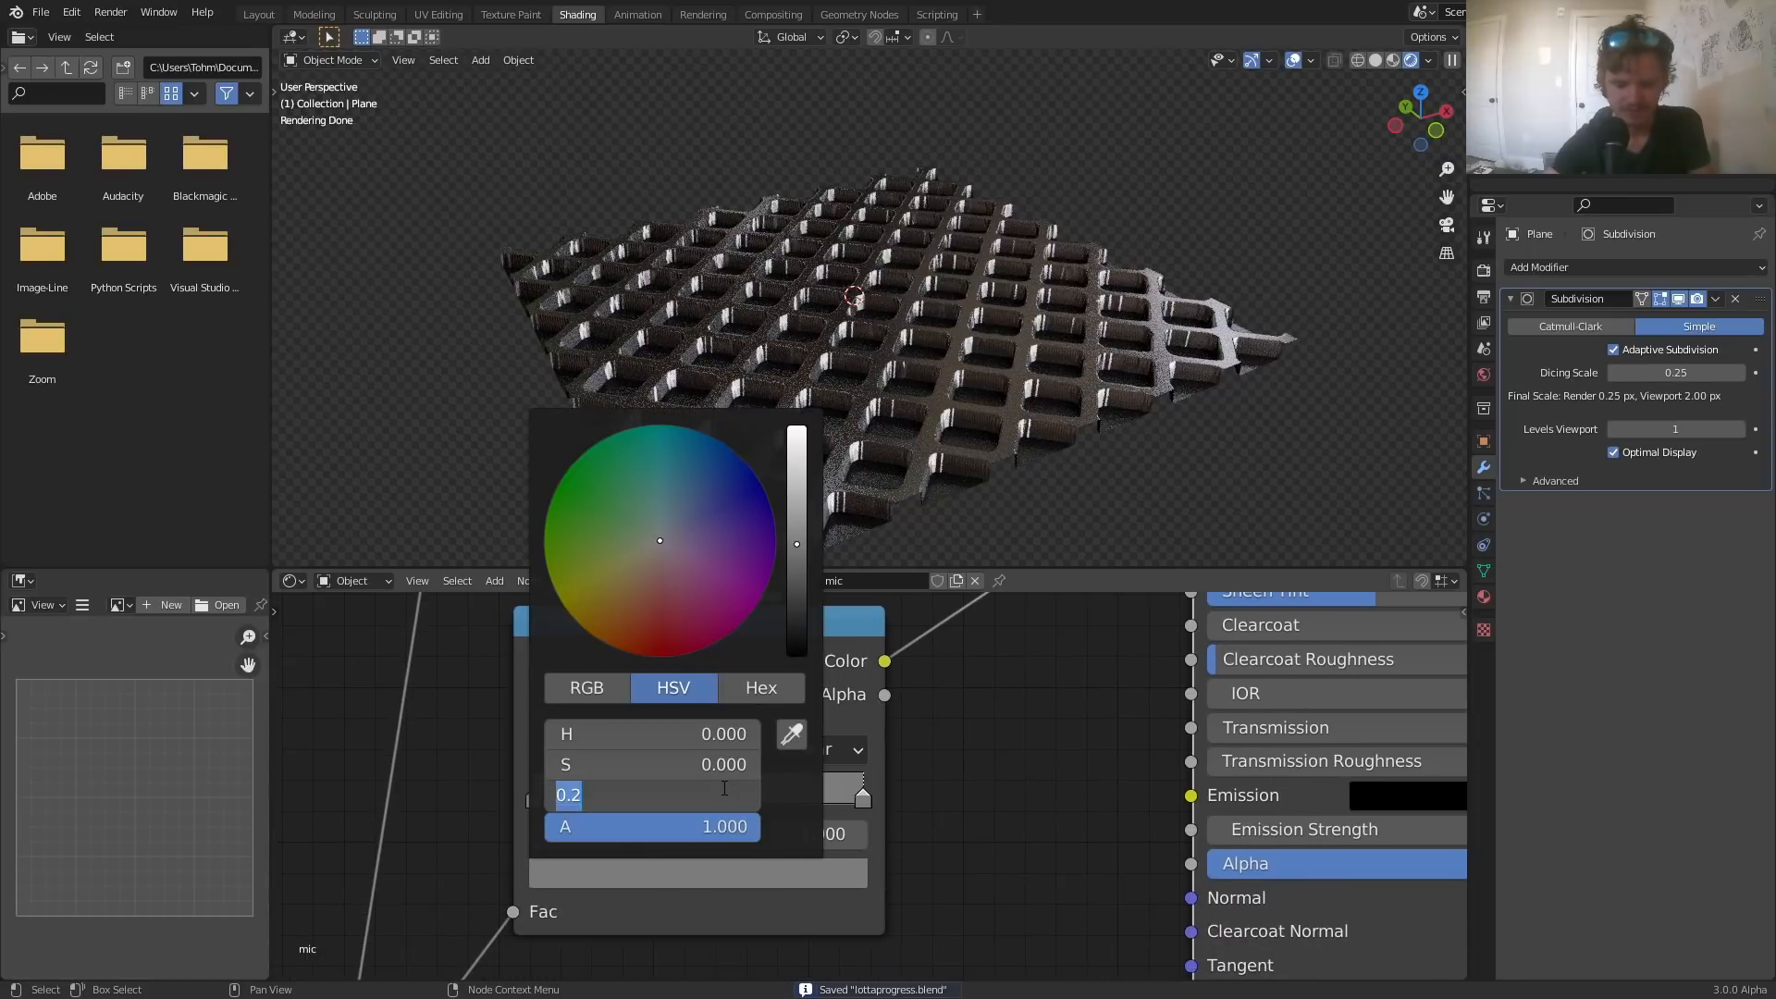
type(".275")
key("Return")
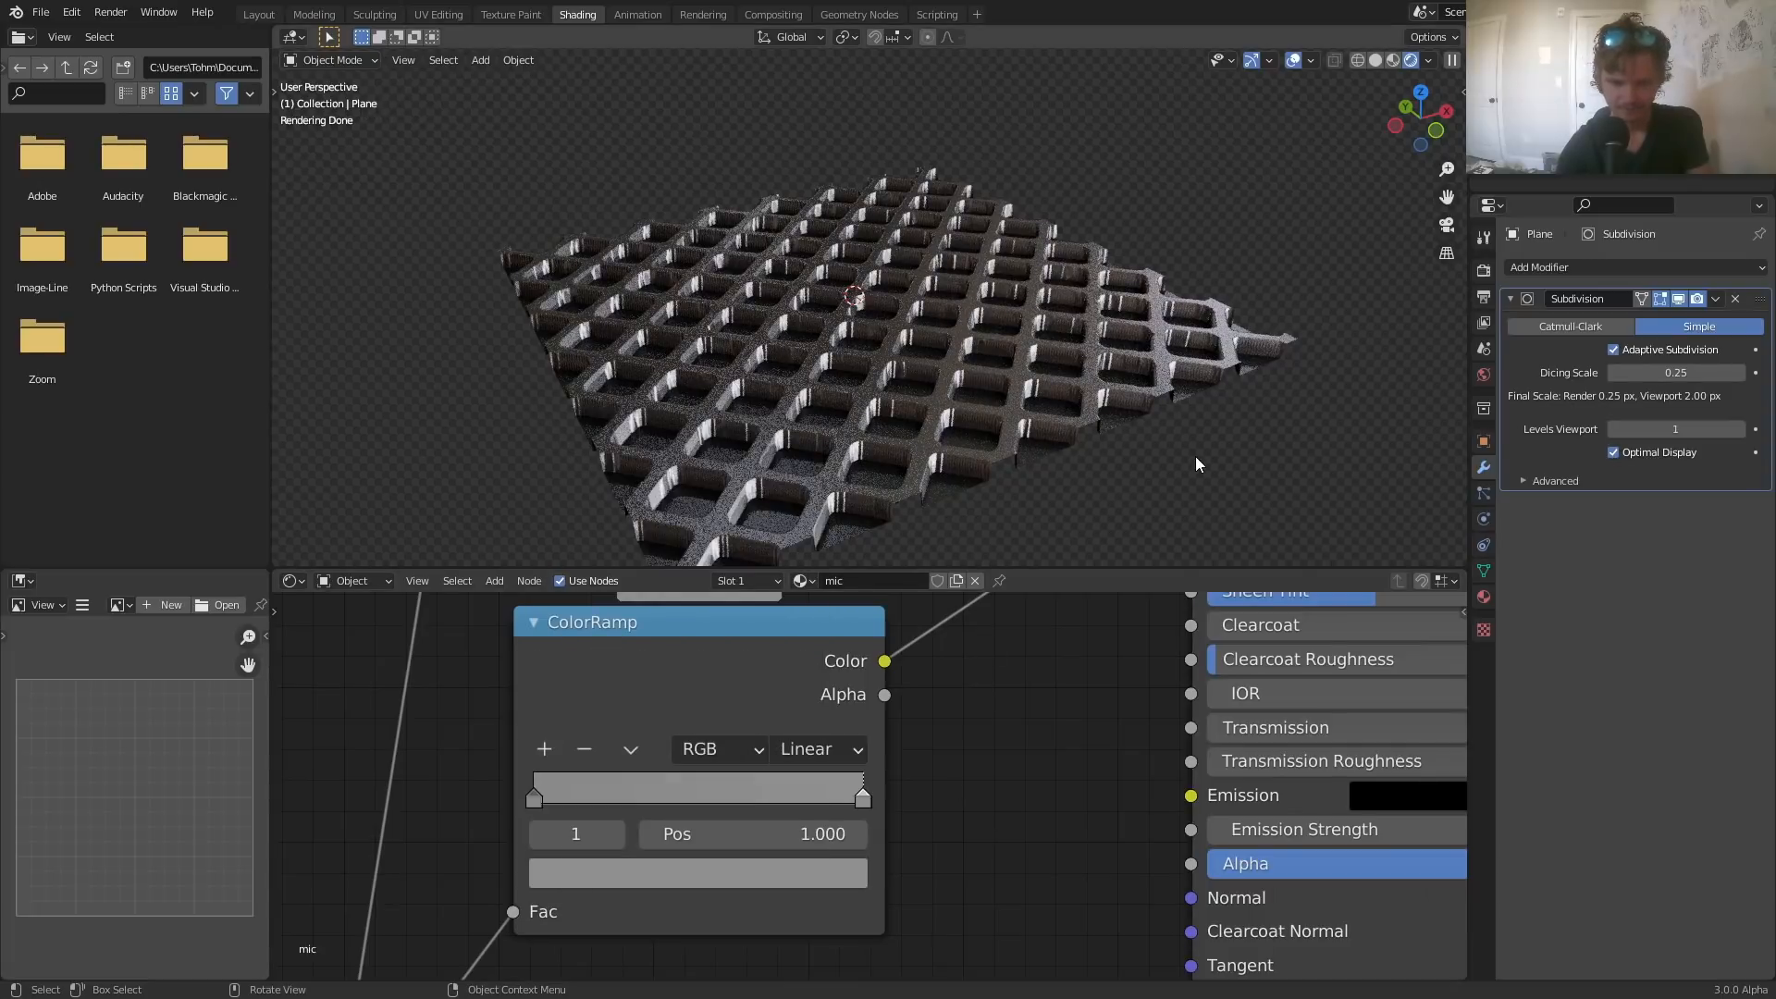
scroll(1190, 448, "down", 6)
middle_click_drag(1181, 433, 973, 404)
key("ctrl+s")
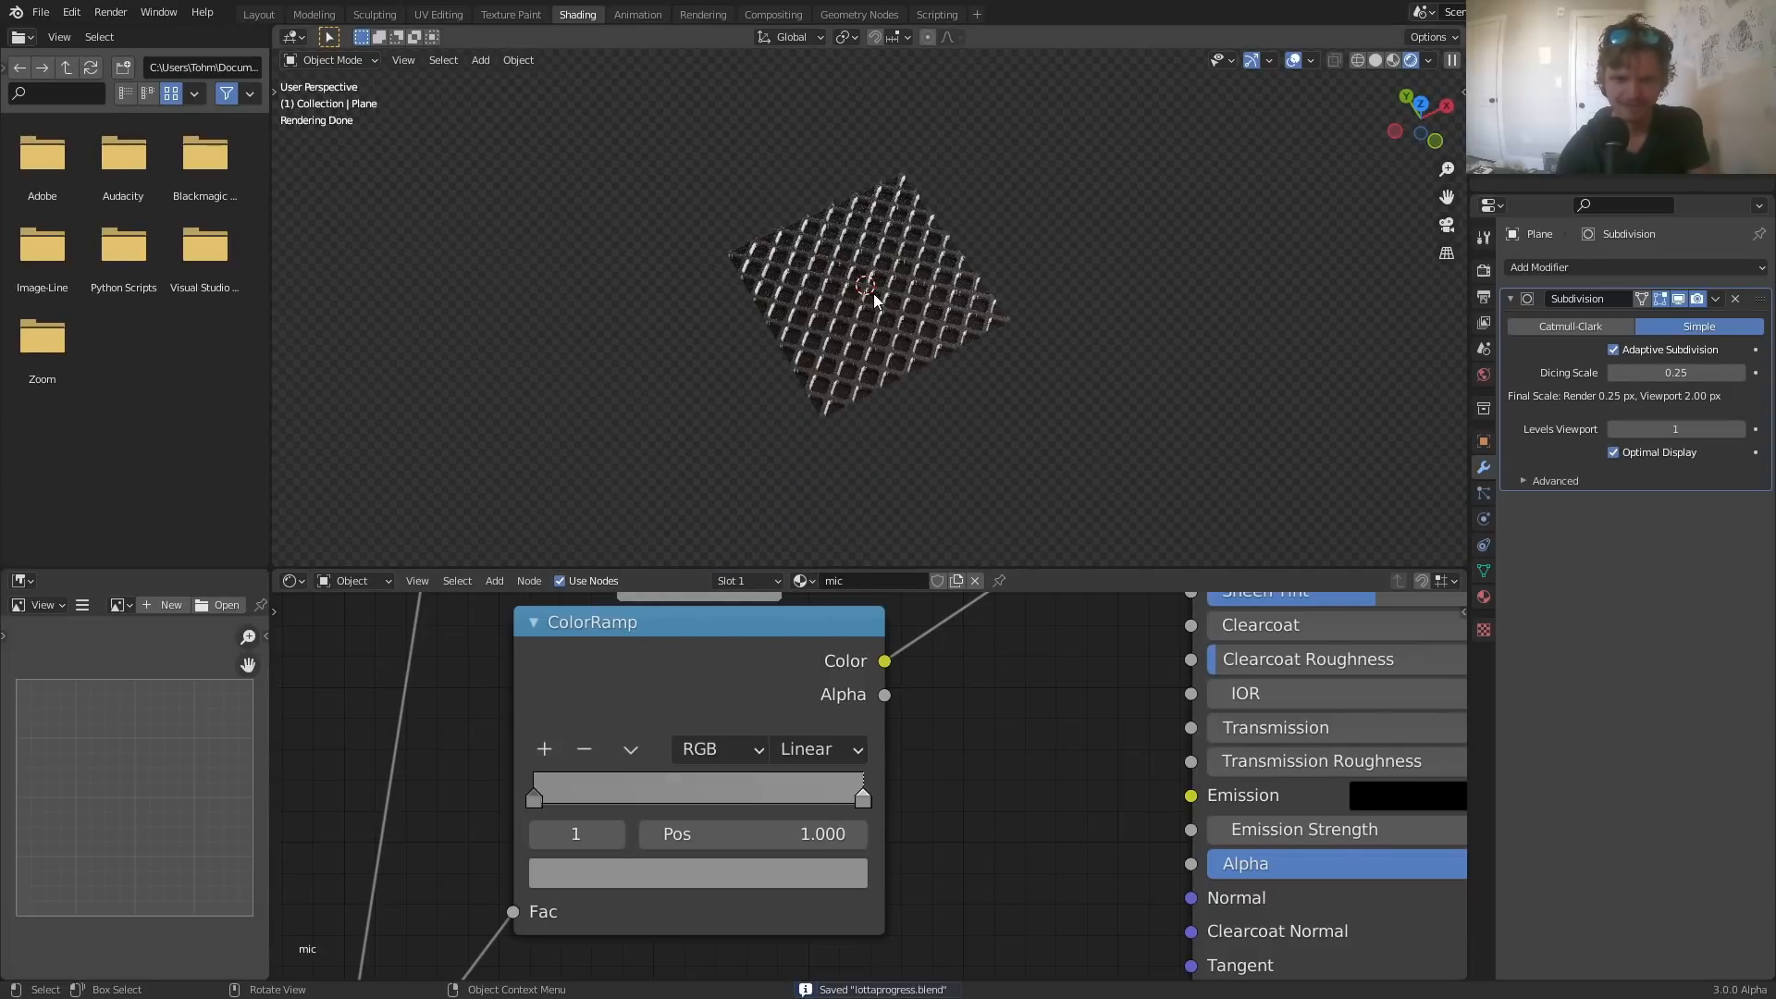
- Try a Dicing Scale of 0.5 on the plane's Subdivision modifier
scroll(871, 298, "up", 3)
scroll(873, 309, "up", 2)
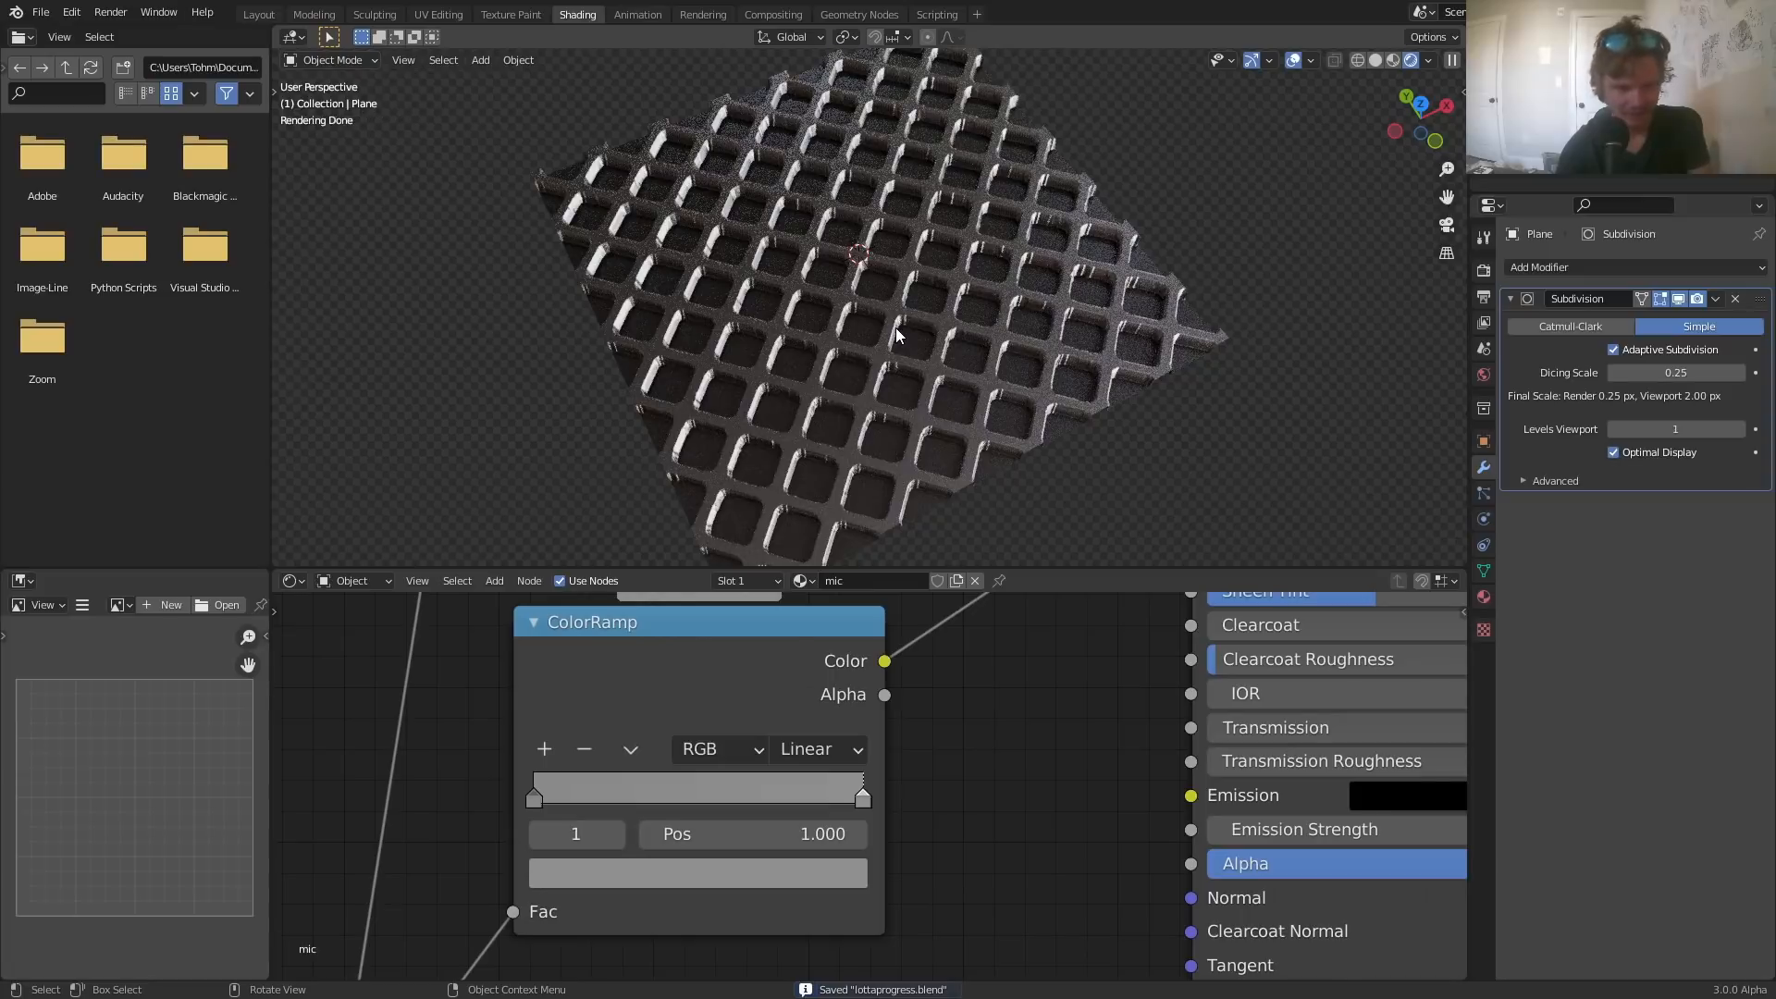
scroll(895, 335, "down", 4)
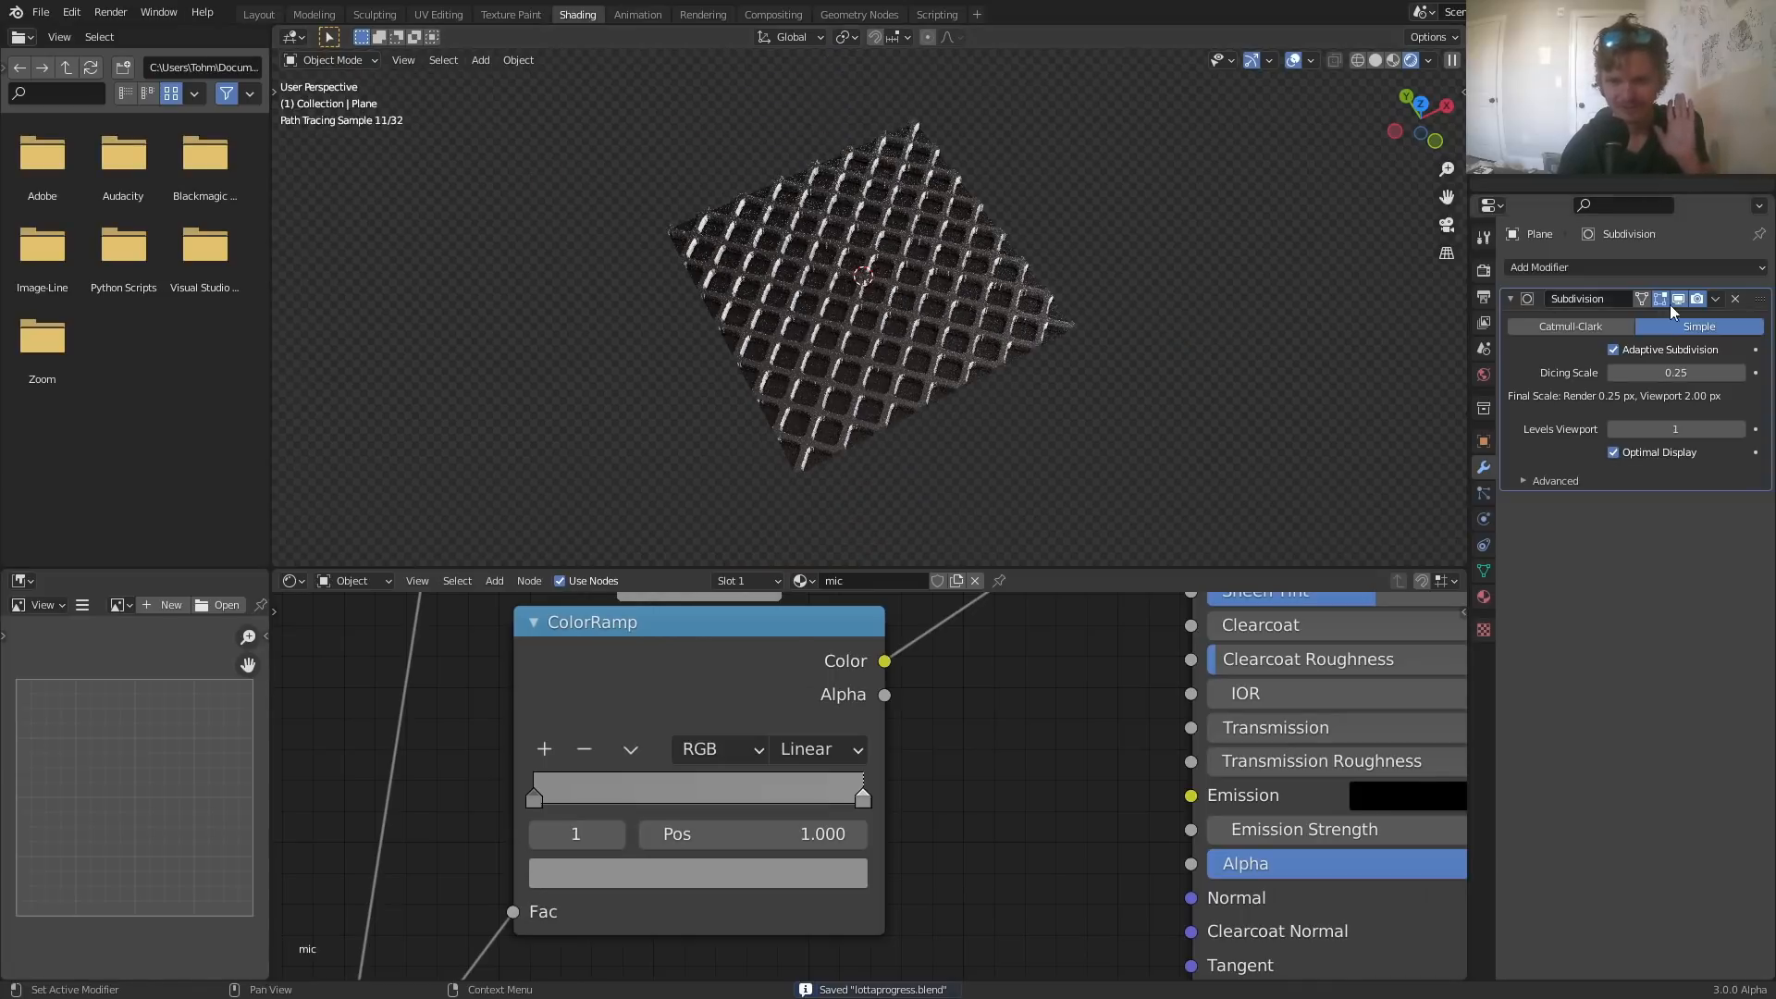
scroll(1085, 396, "up", 8)
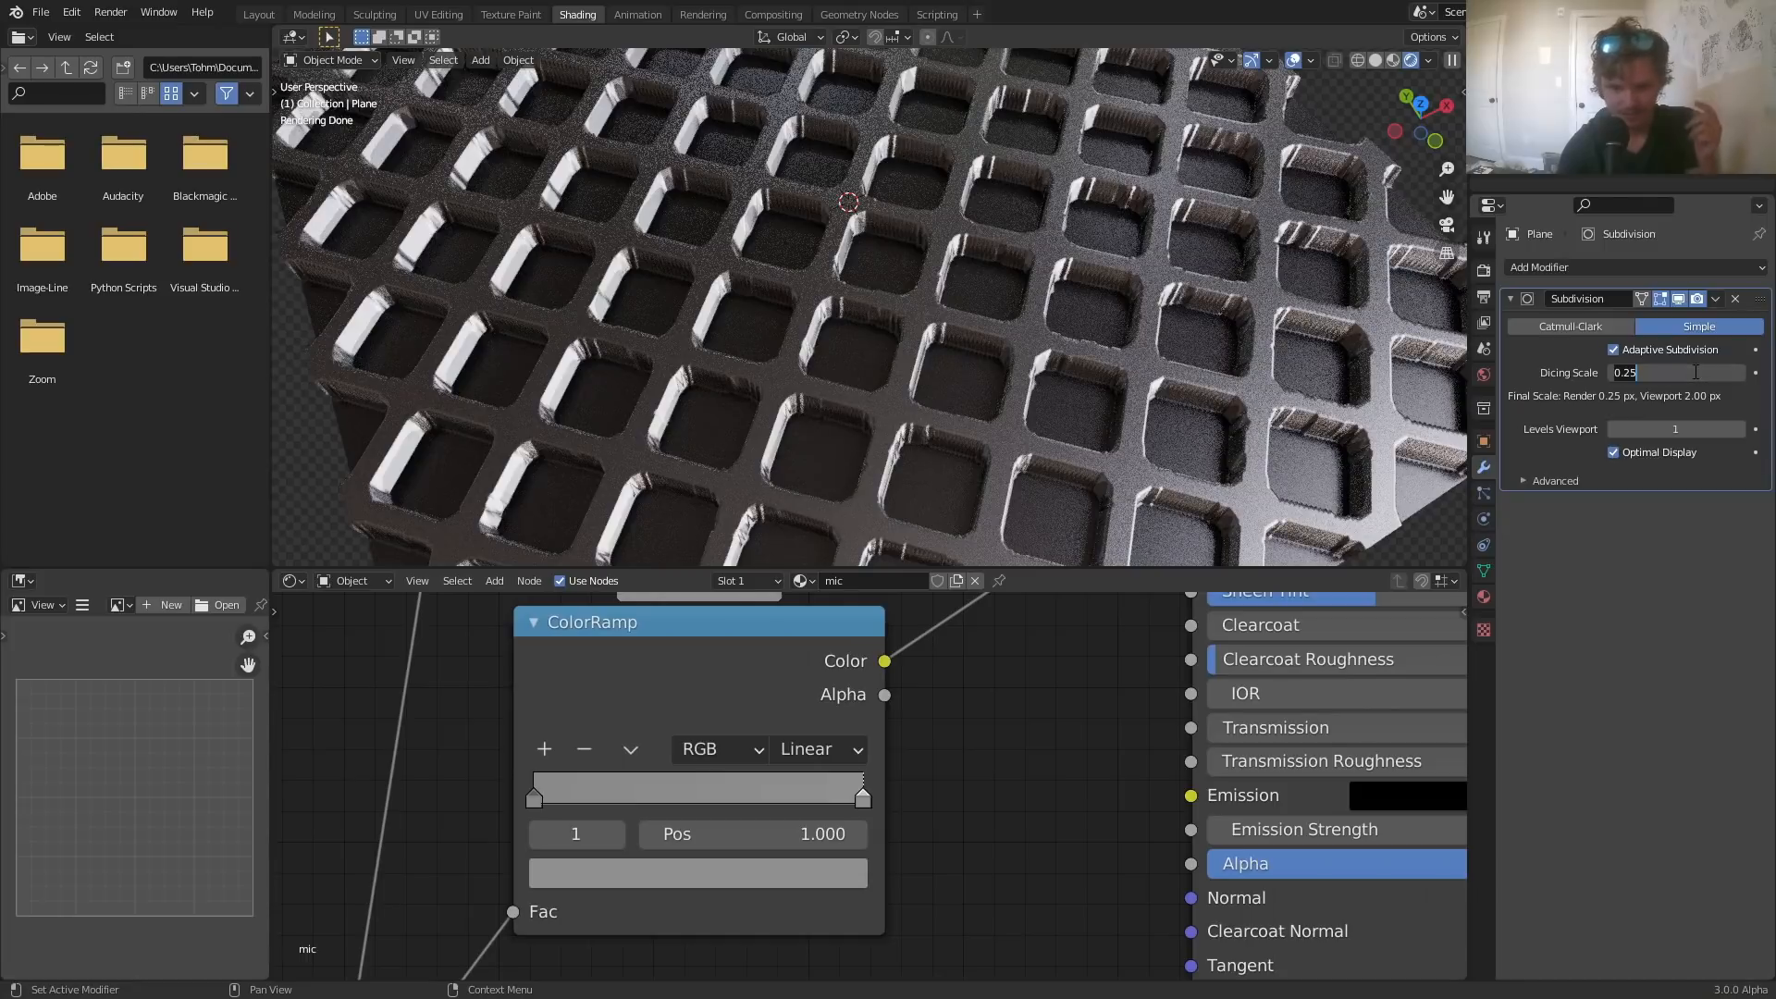
type("0.5")
key("Return")
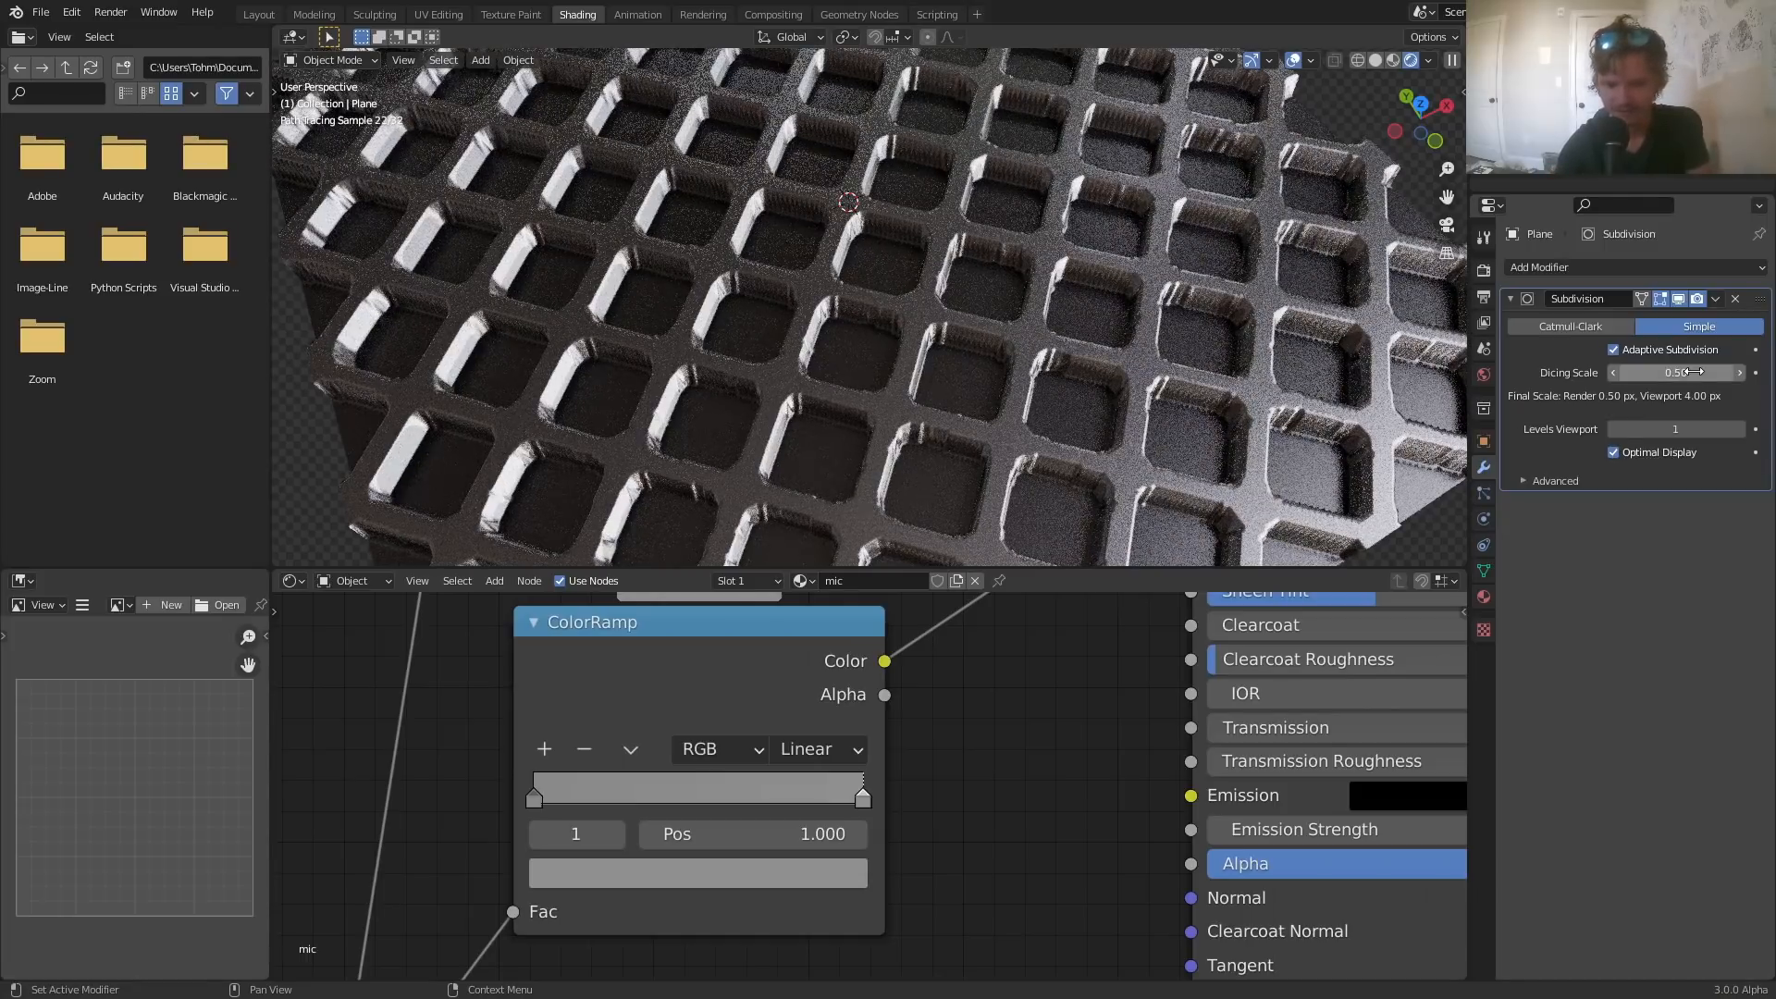
- Save the file and move the Texture Coordinate node and the three Value nodes farther away from the Mapping node
key("ctrl+s")
scroll(952, 324, "down", 5)
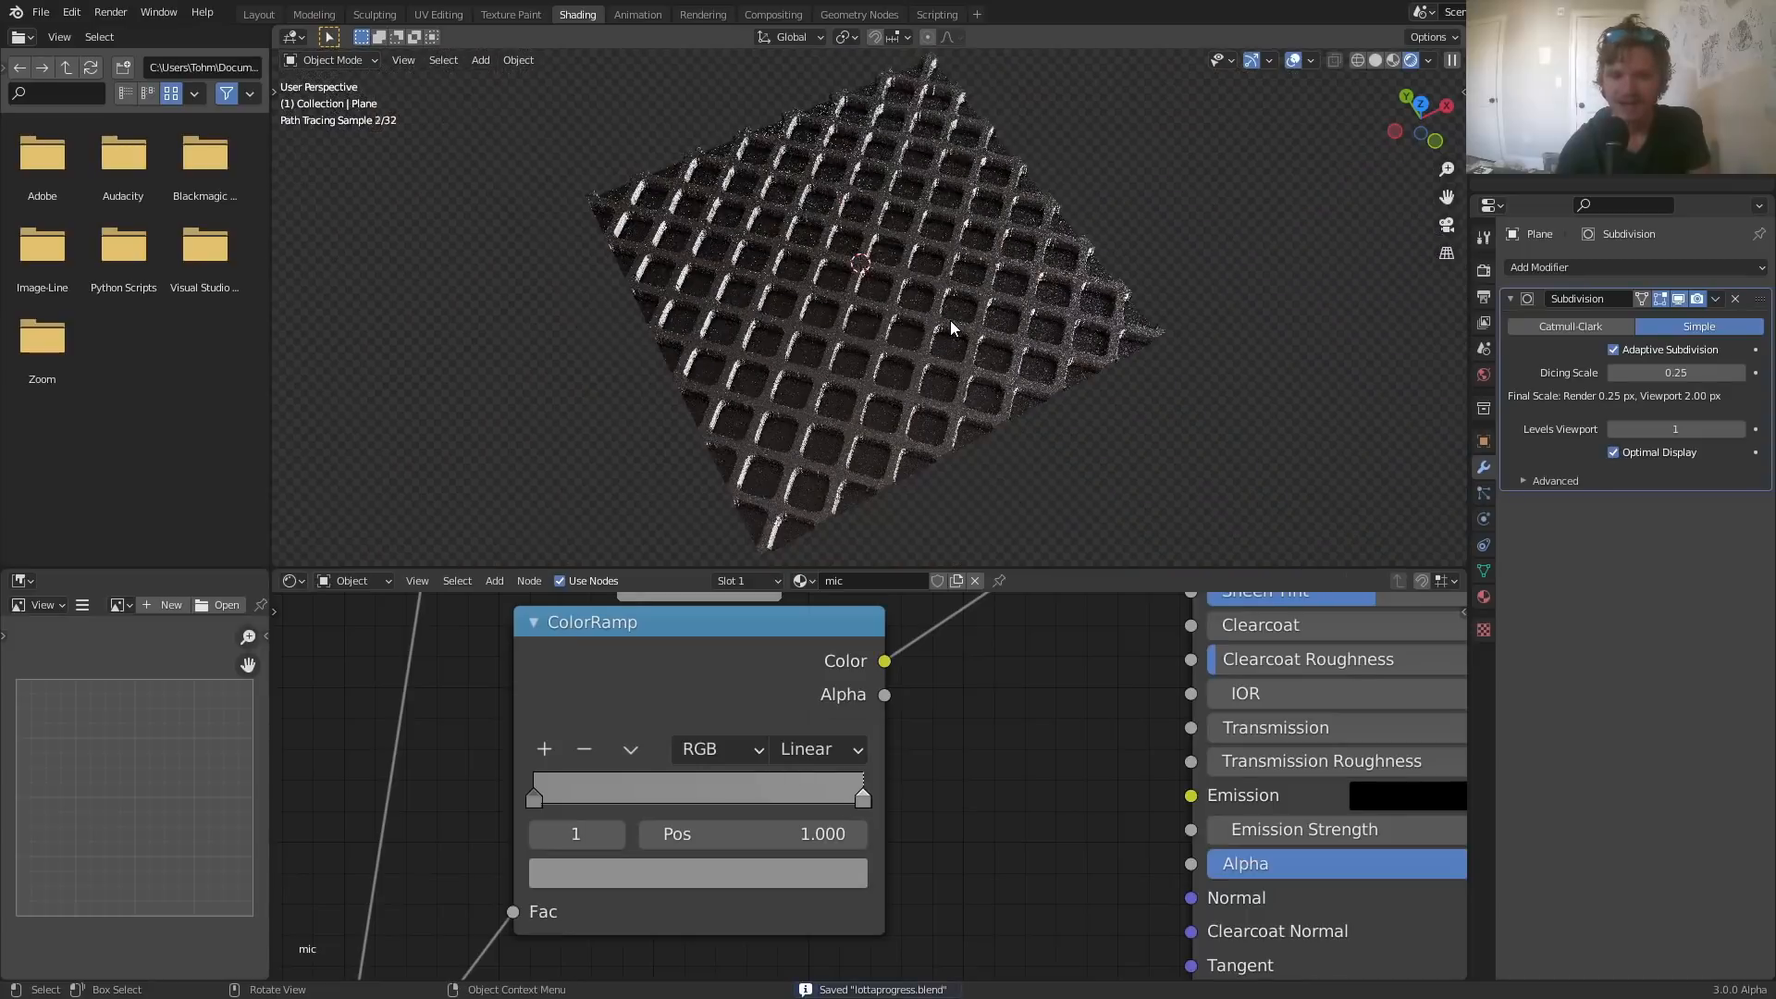
scroll(1013, 779, "down", 7)
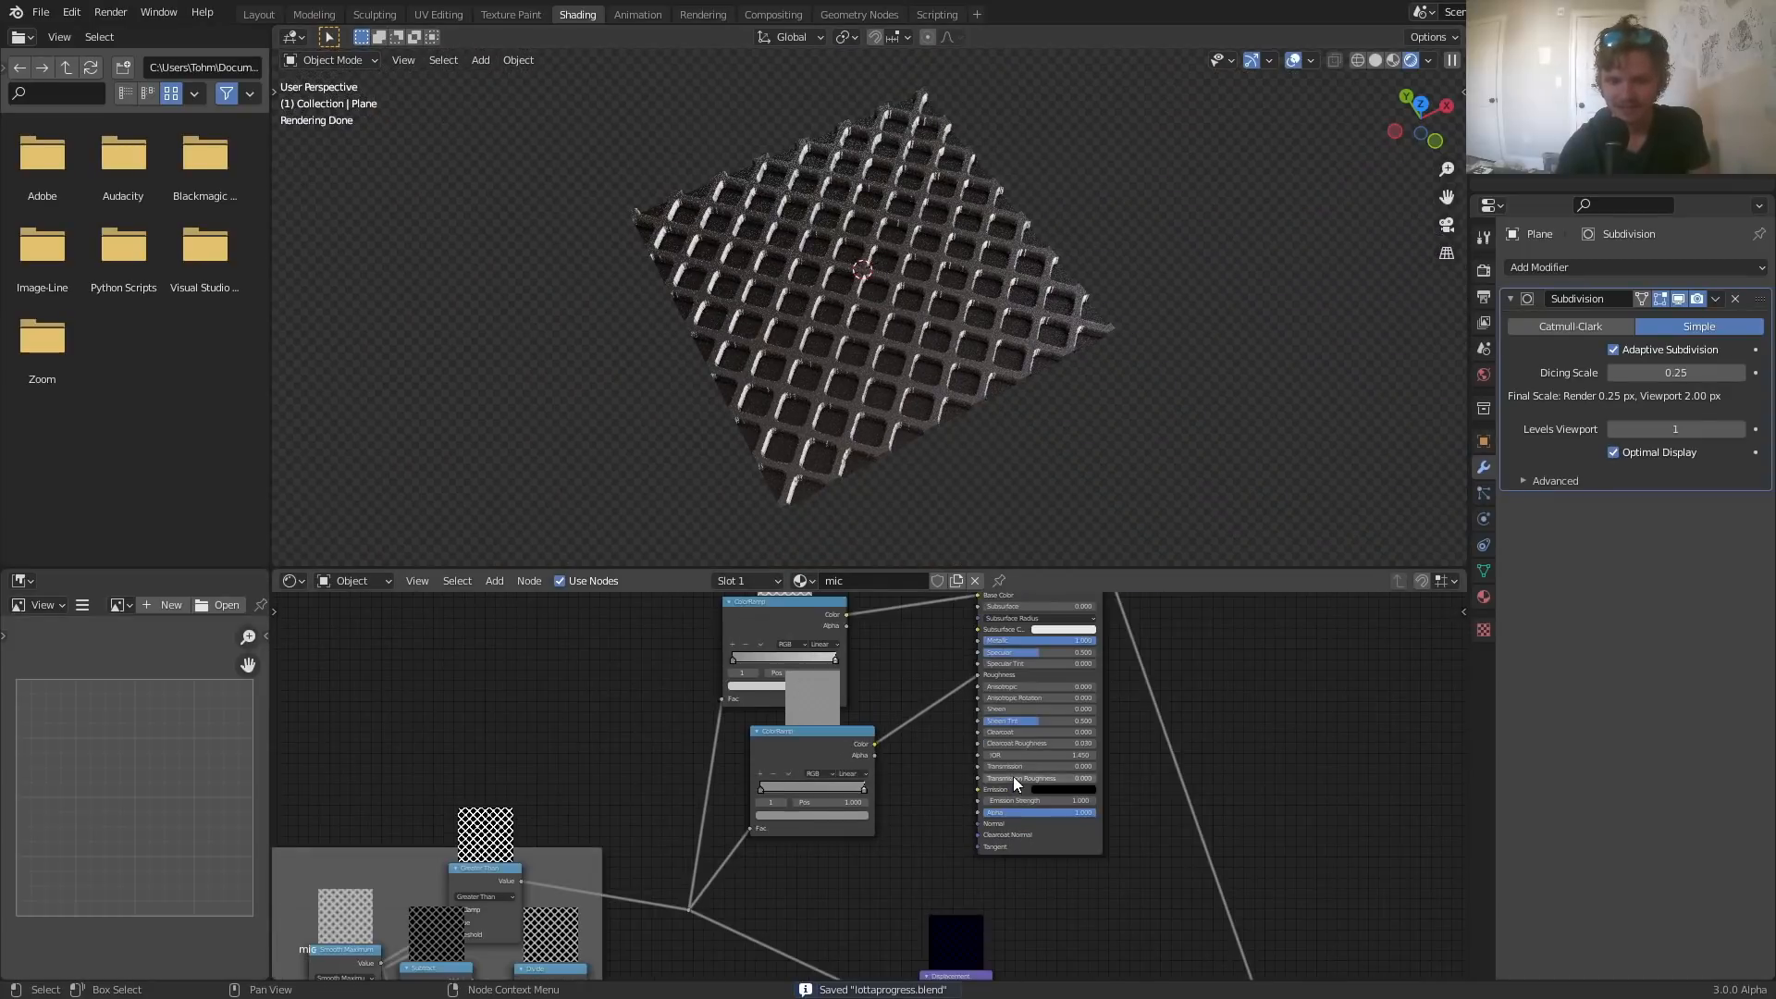
middle_click_drag(744, 800, 1256, 678)
middle_click_drag(631, 773, 962, 710)
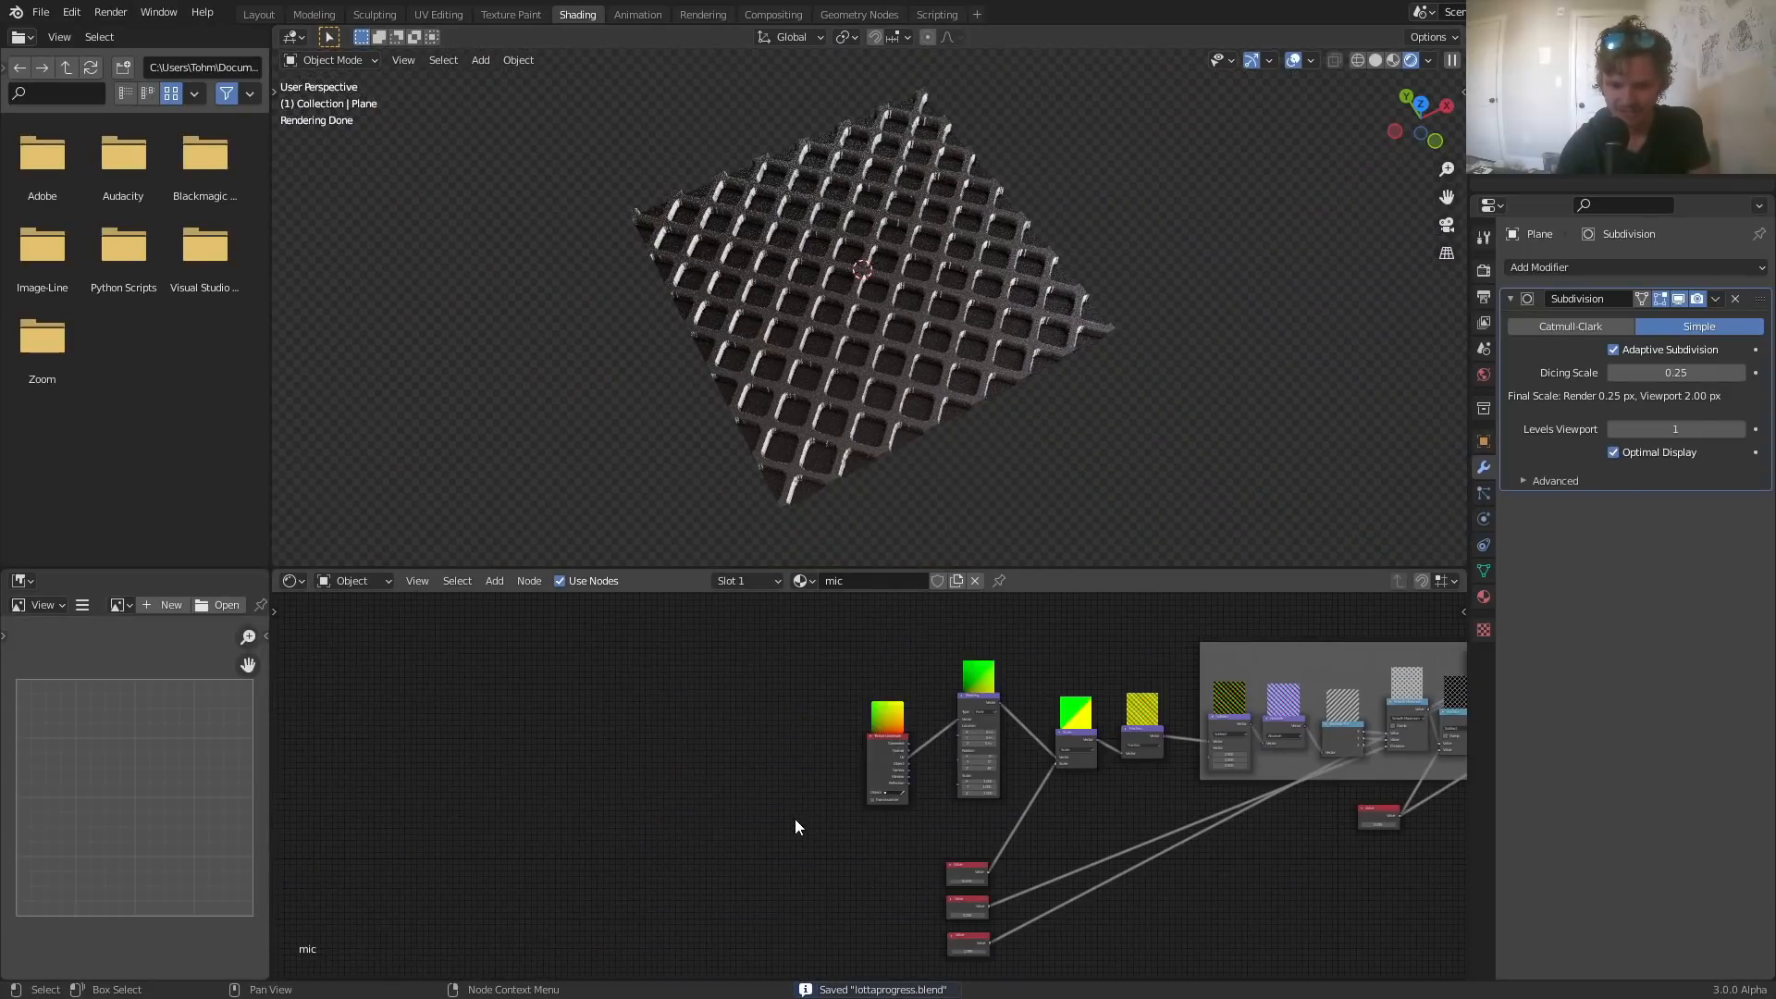
left_click_drag(807, 821, 886, 746)
key("g")
left_click(687, 725)
left_click_drag(852, 942, 995, 883)
key("g")
left_click(712, 847)
- Keep the Texture Coordinate node's UV output linked to the Mapping node's Vector and save the file
scroll(717, 793, "up", 6)
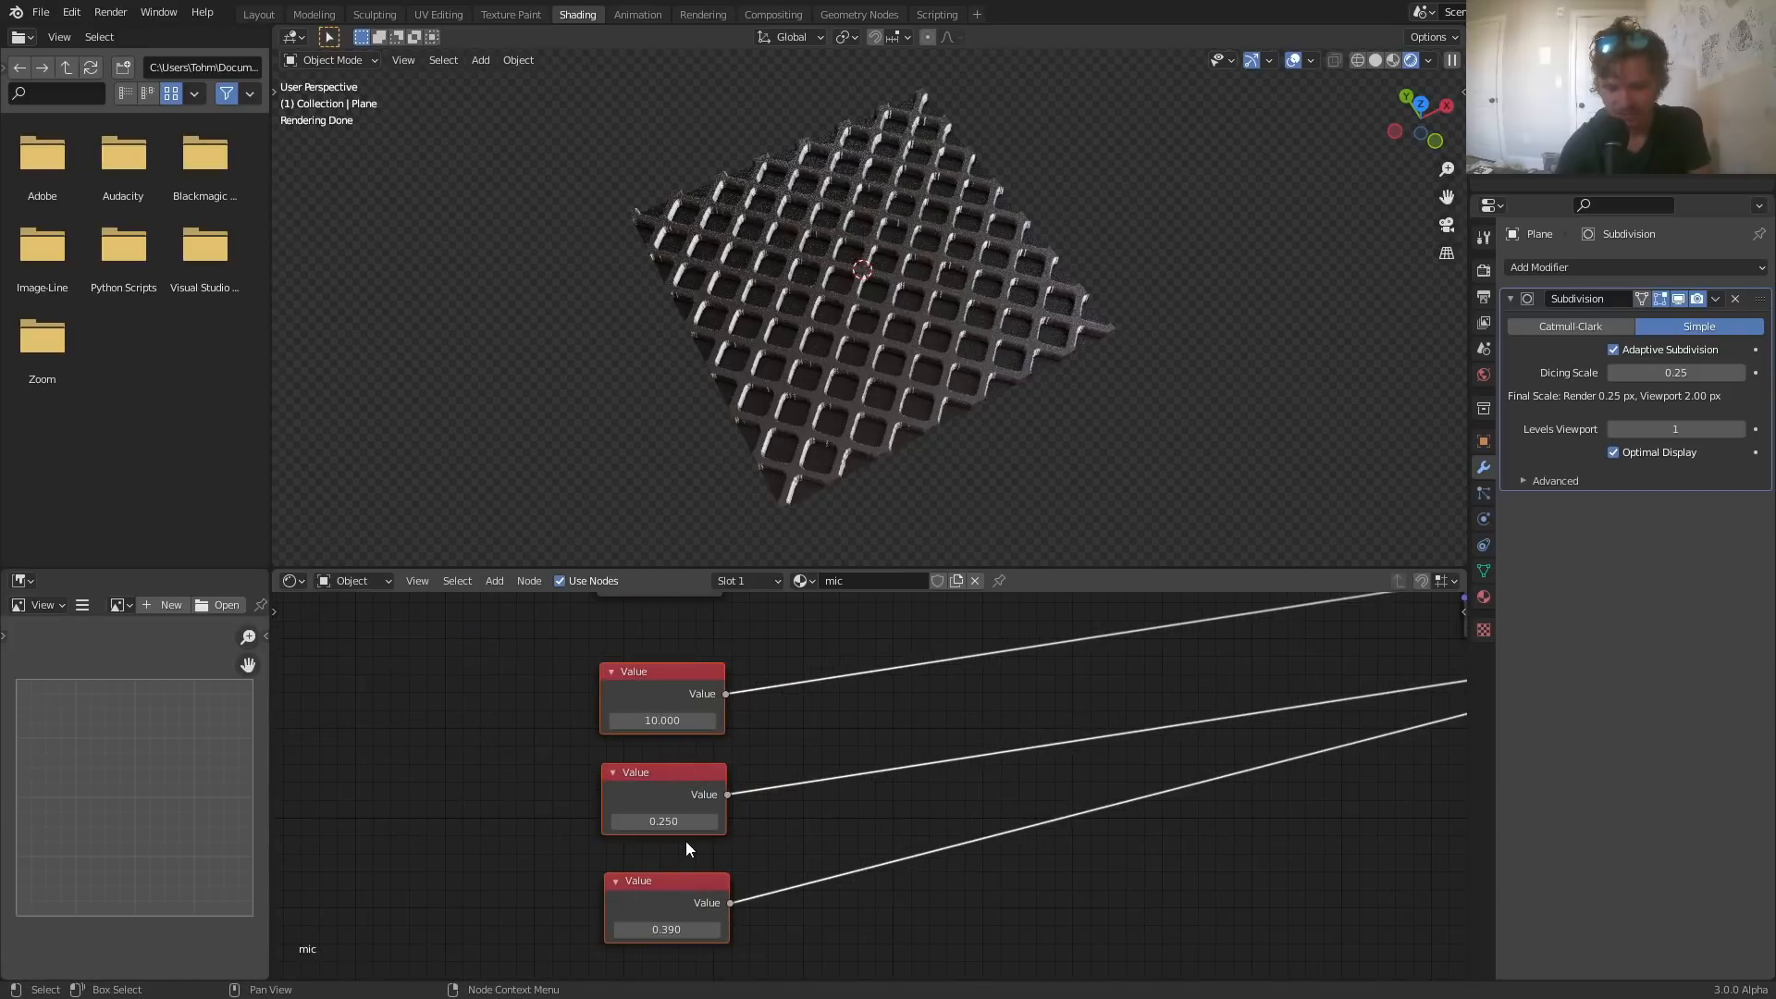
middle_click_drag(751, 692, 817, 913)
middle_click_drag(804, 705, 806, 810)
scroll(810, 766, "up", 4)
scroll(810, 773, "up", 1)
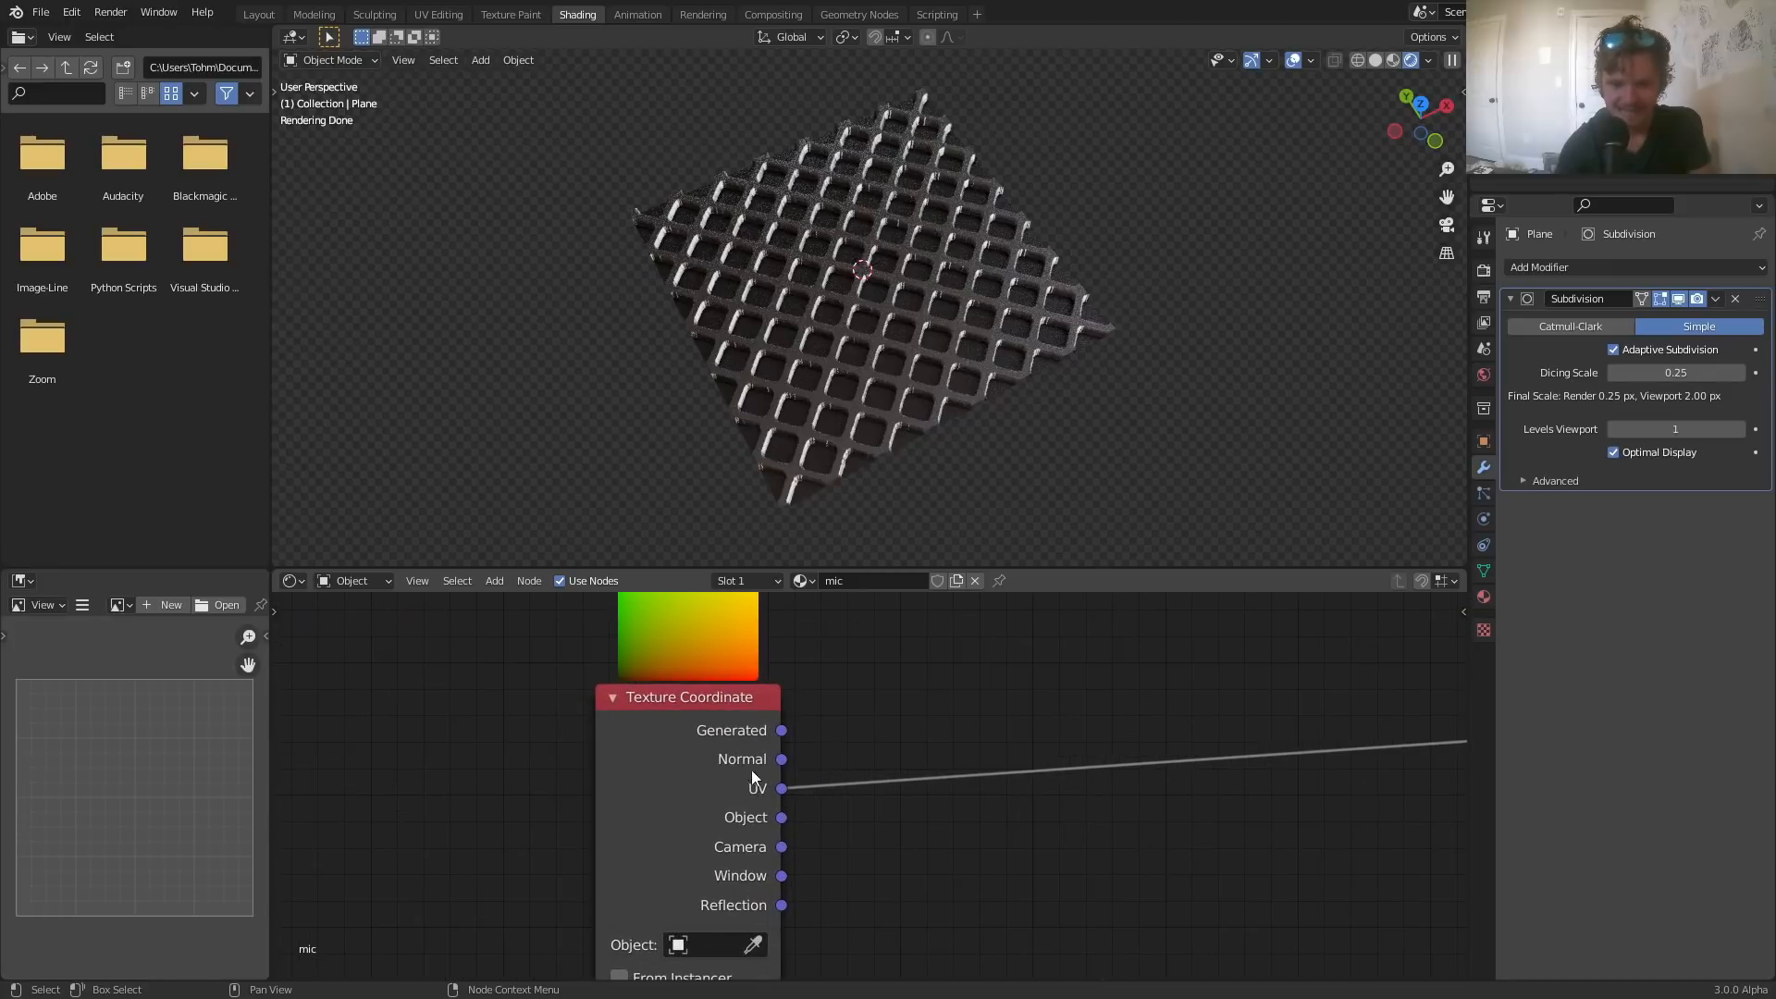
left_click_drag(964, 695, 919, 720)
left_click(783, 788)
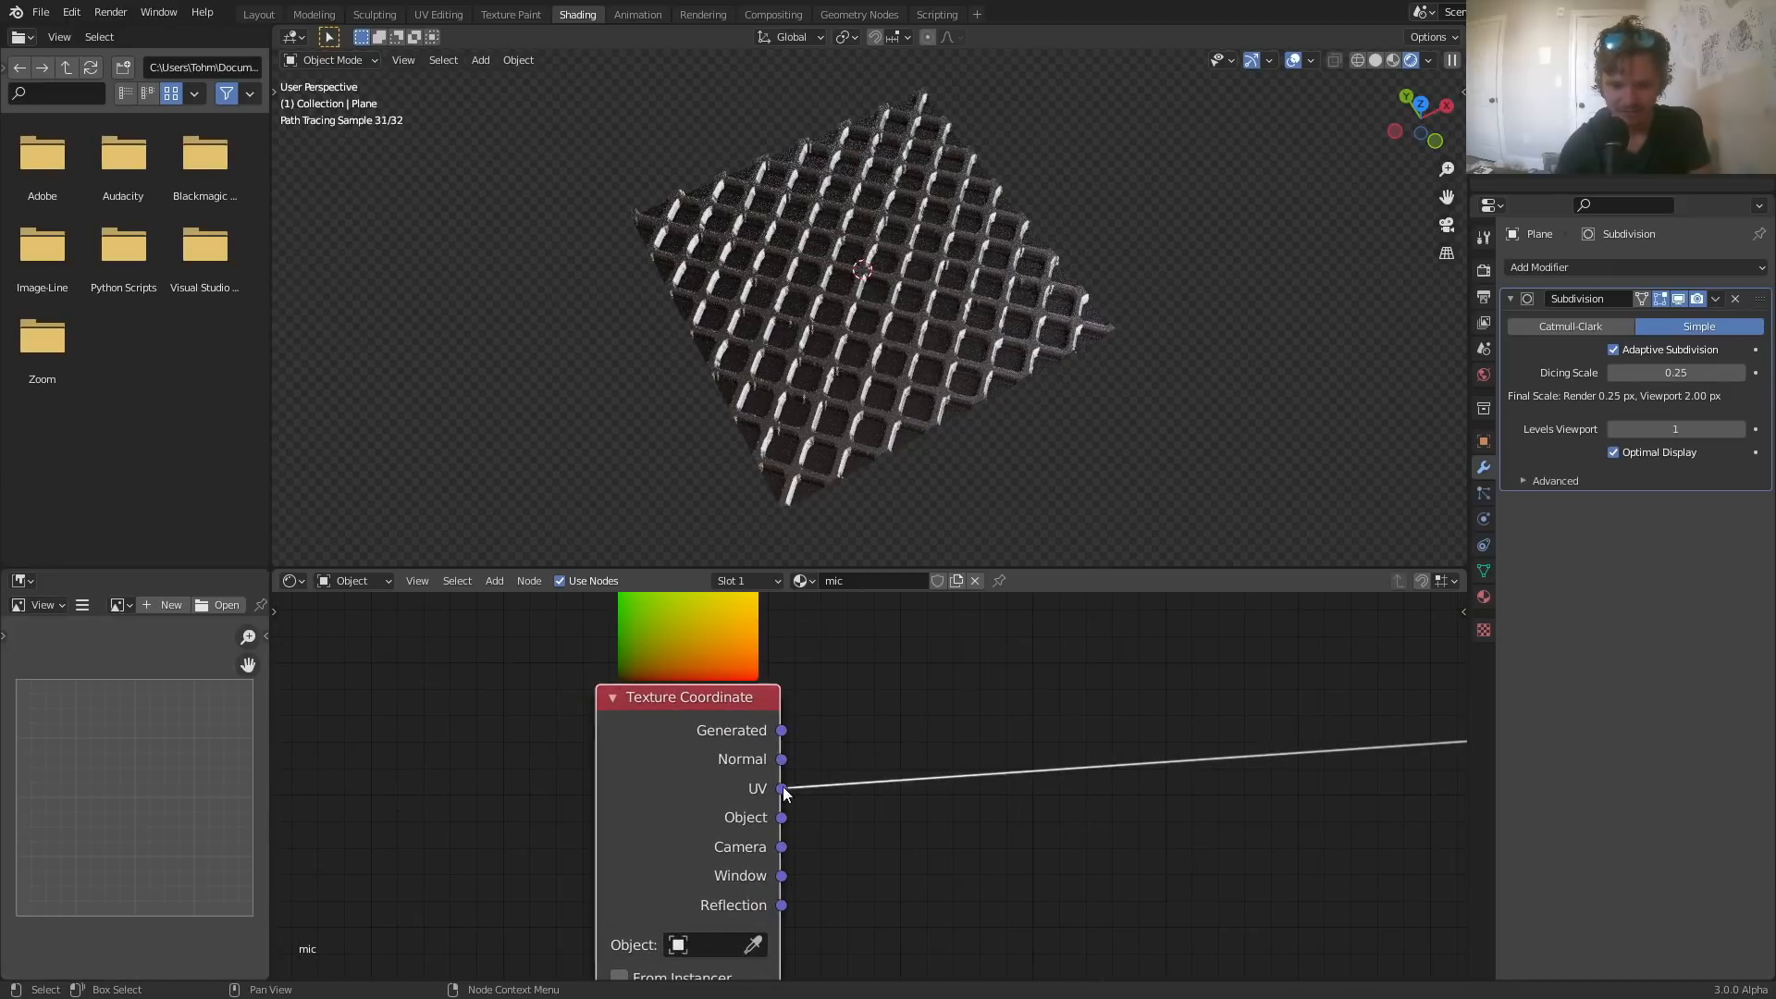
key("ctrl+s")
scroll(880, 768, "down", 3)
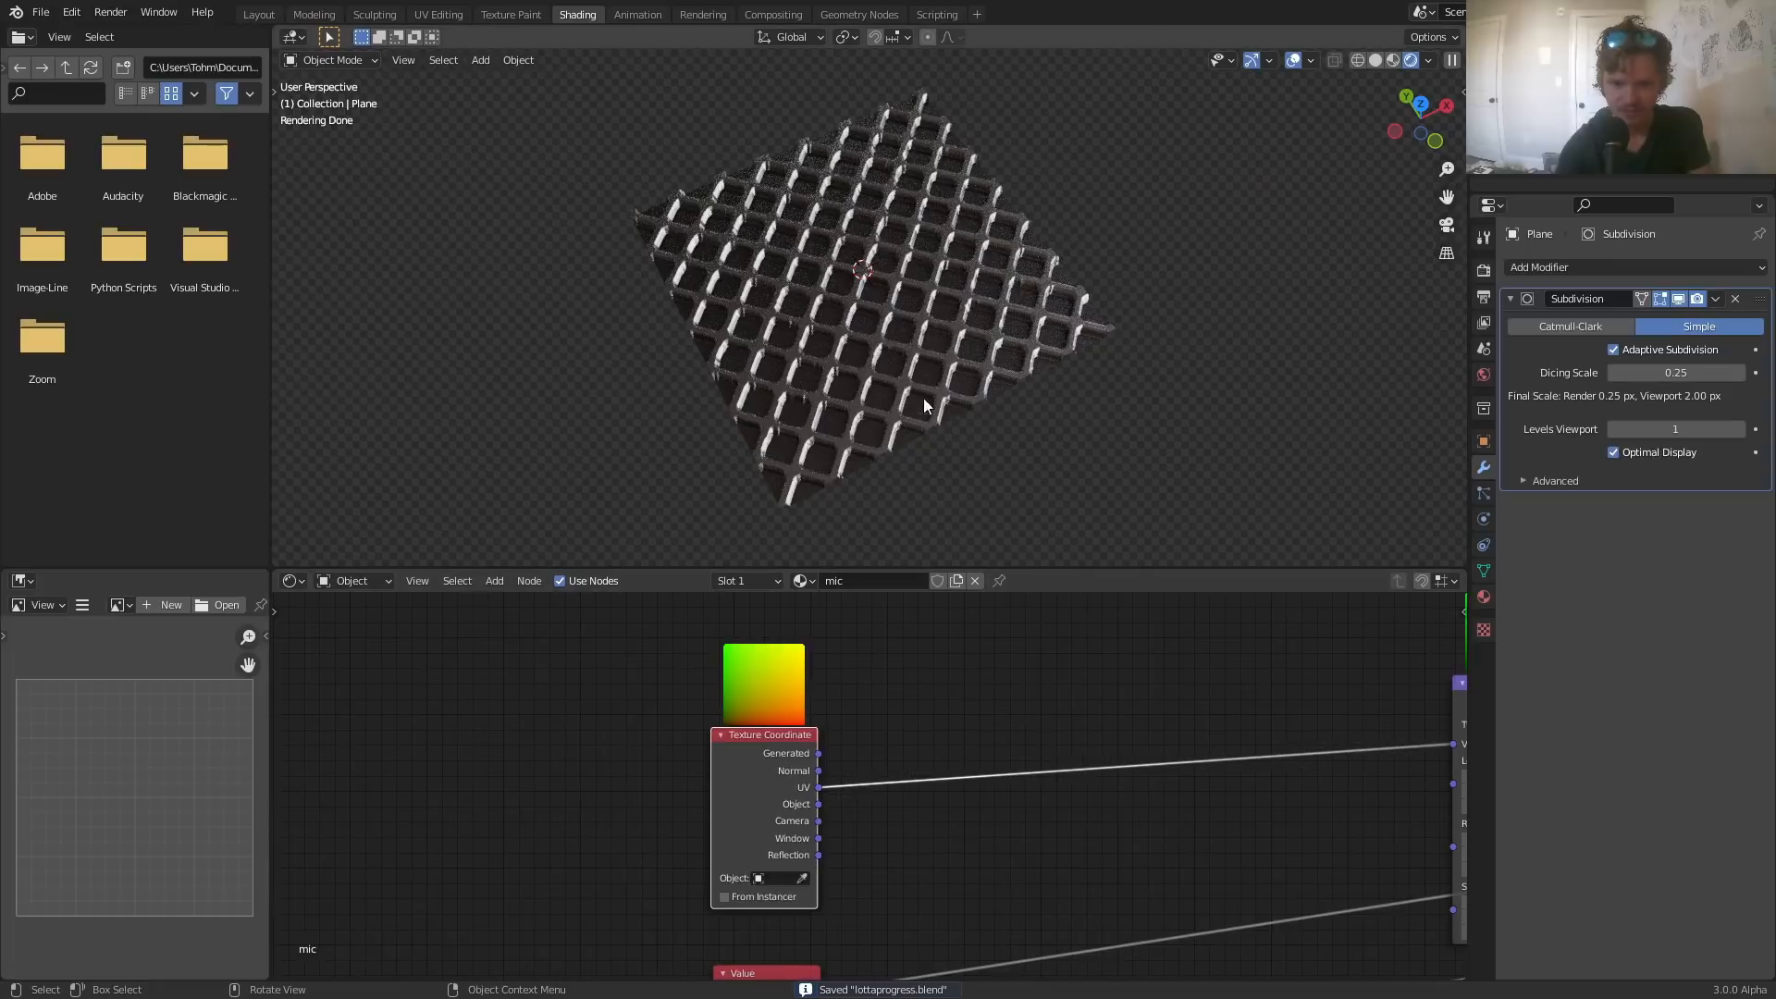
- Delete the plane and add a UV Sphere in its place
left_click(914, 387)
key("x")
left_click(914, 387)
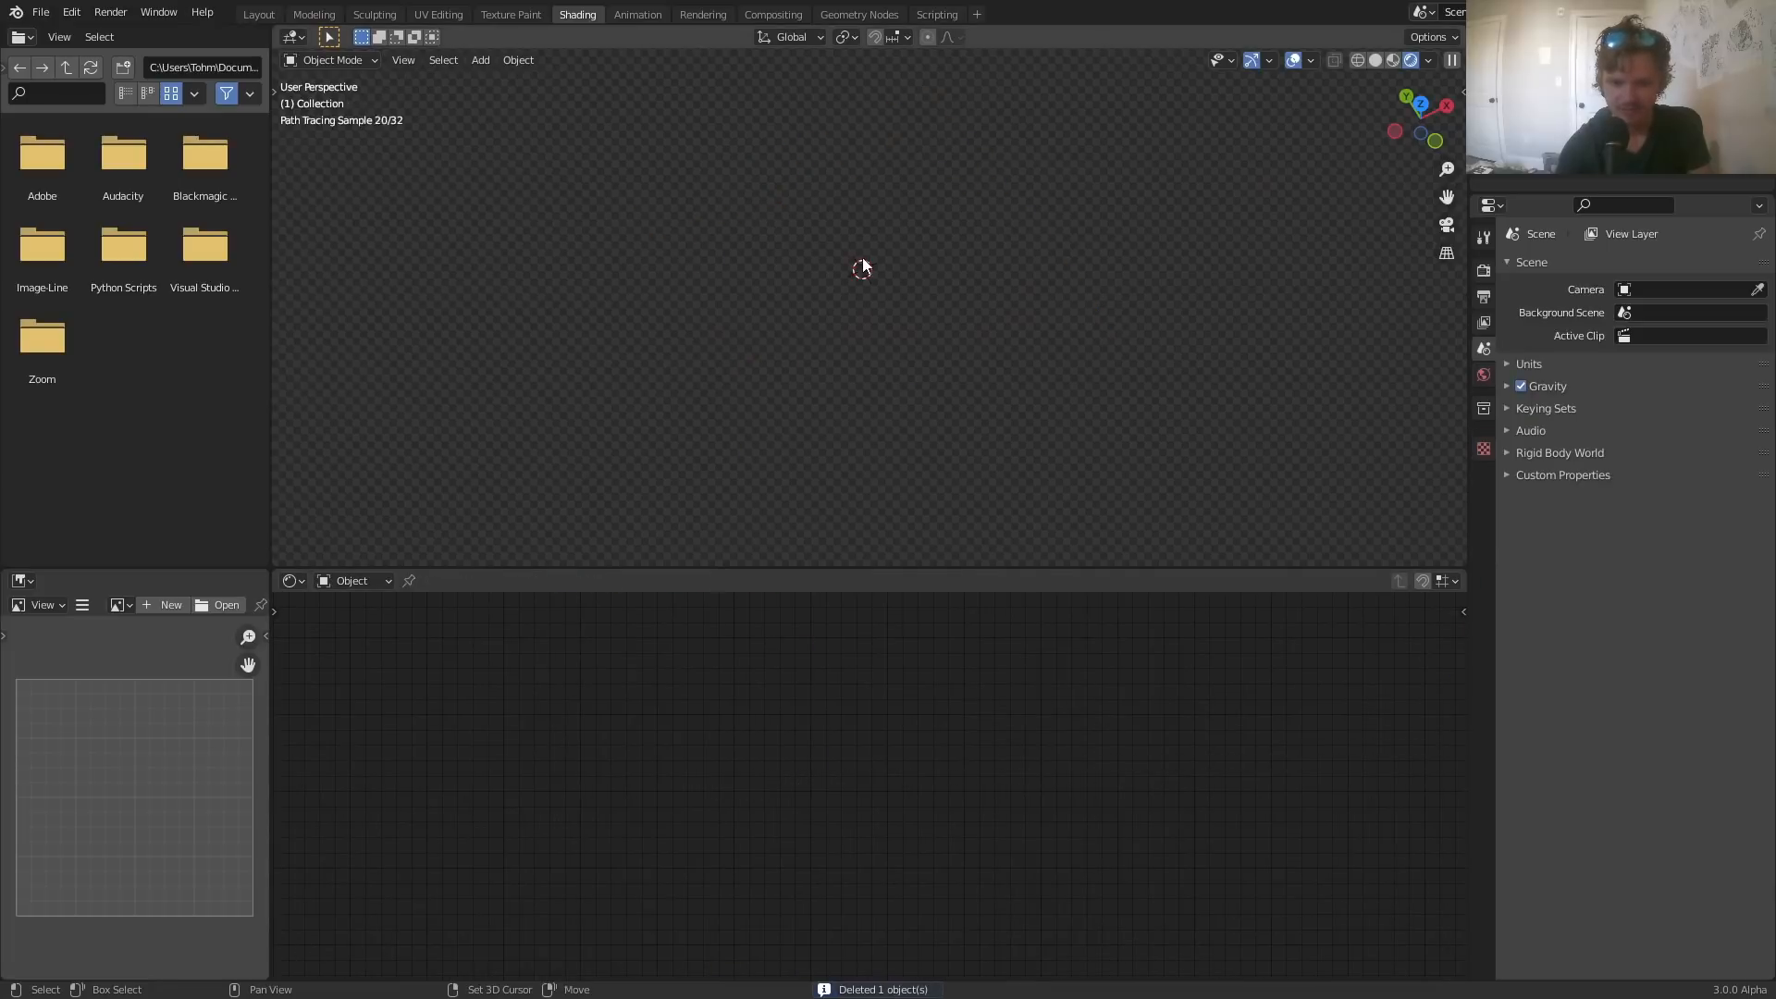
key("shift+a")
mouse_move(864, 259)
left_click(940, 311)
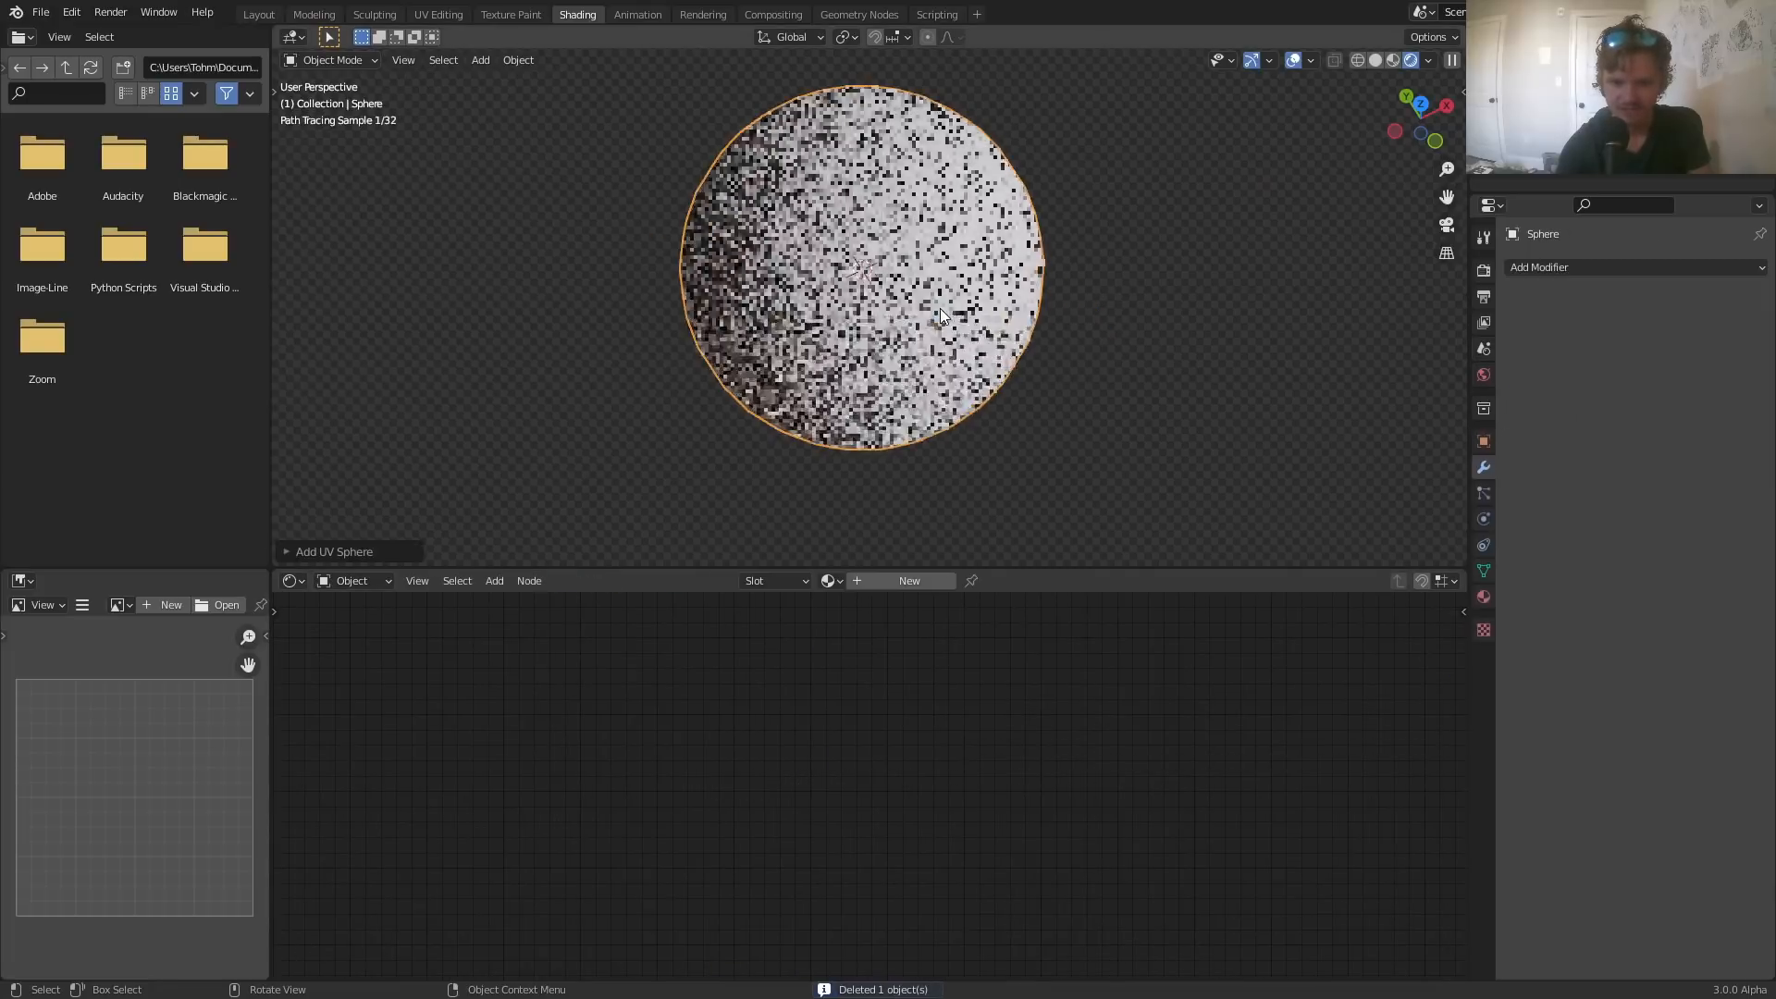
- Add a Subdivision Surface modifier to the sphere and enable Adaptive Subdivision
left_click(1600, 267)
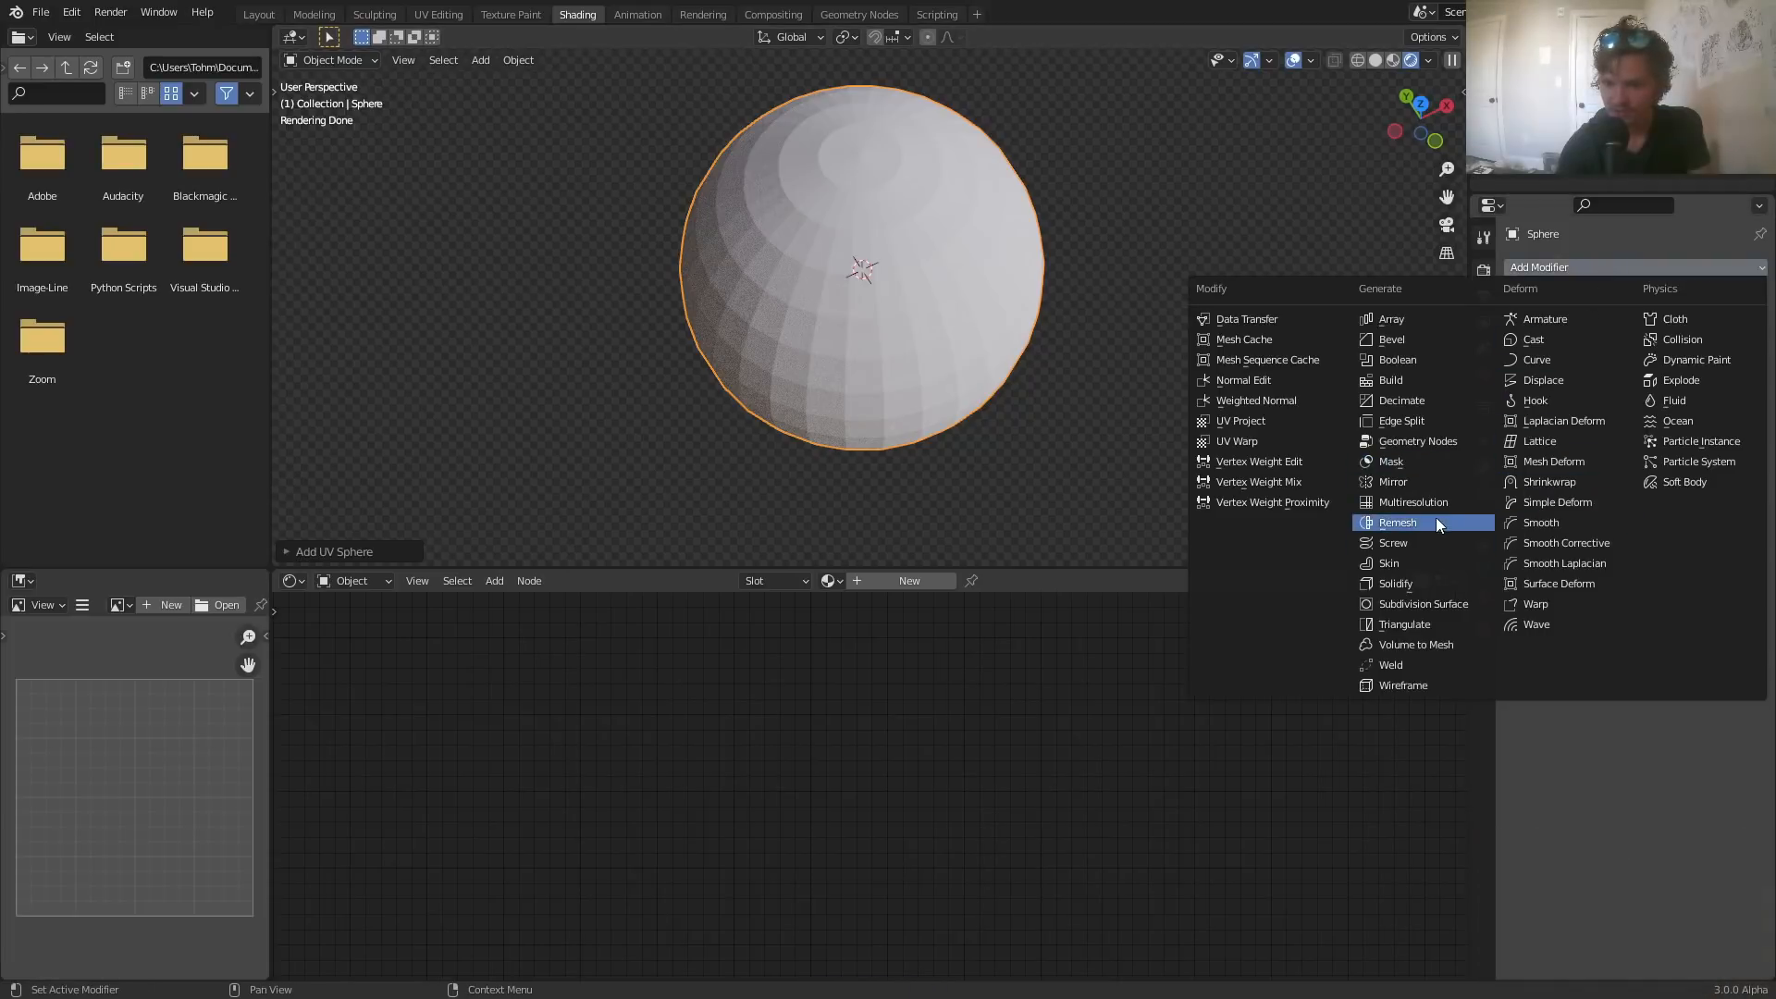
left_click(1413, 603)
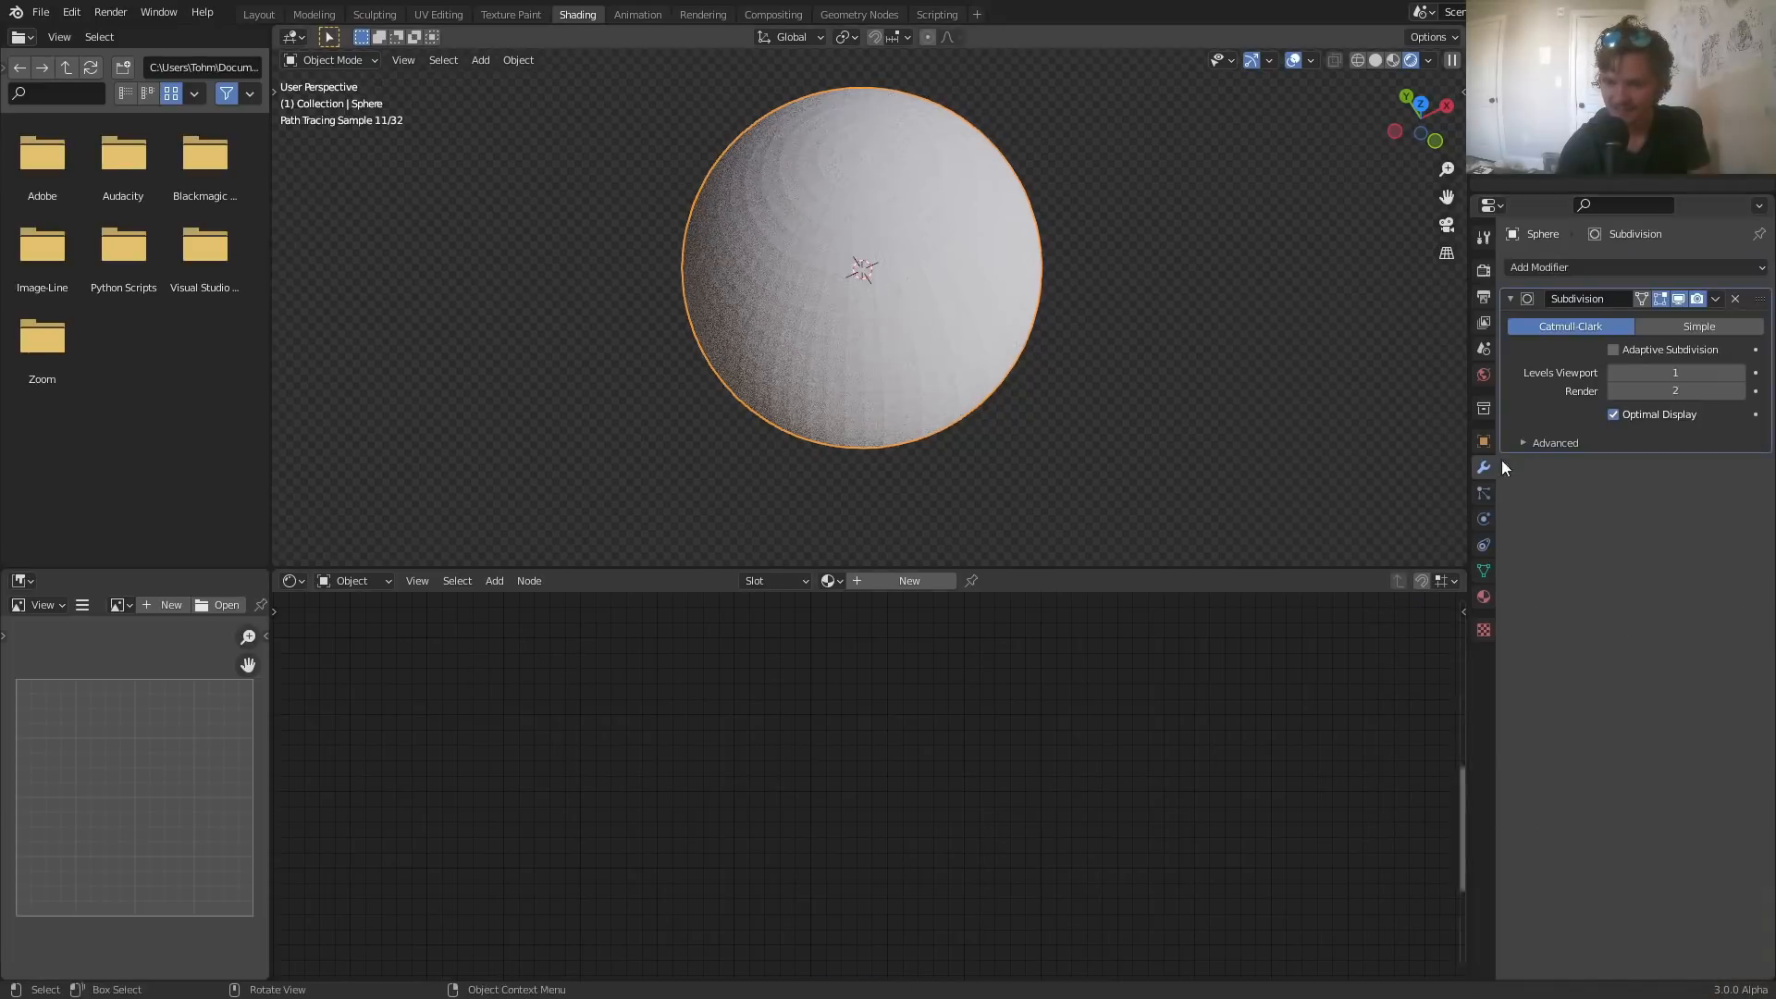
left_click(1613, 350)
- Assign the existing mic material to the sphere and set its Subdivision modifier's Dicing Scale to 0.25
left_click(830, 582)
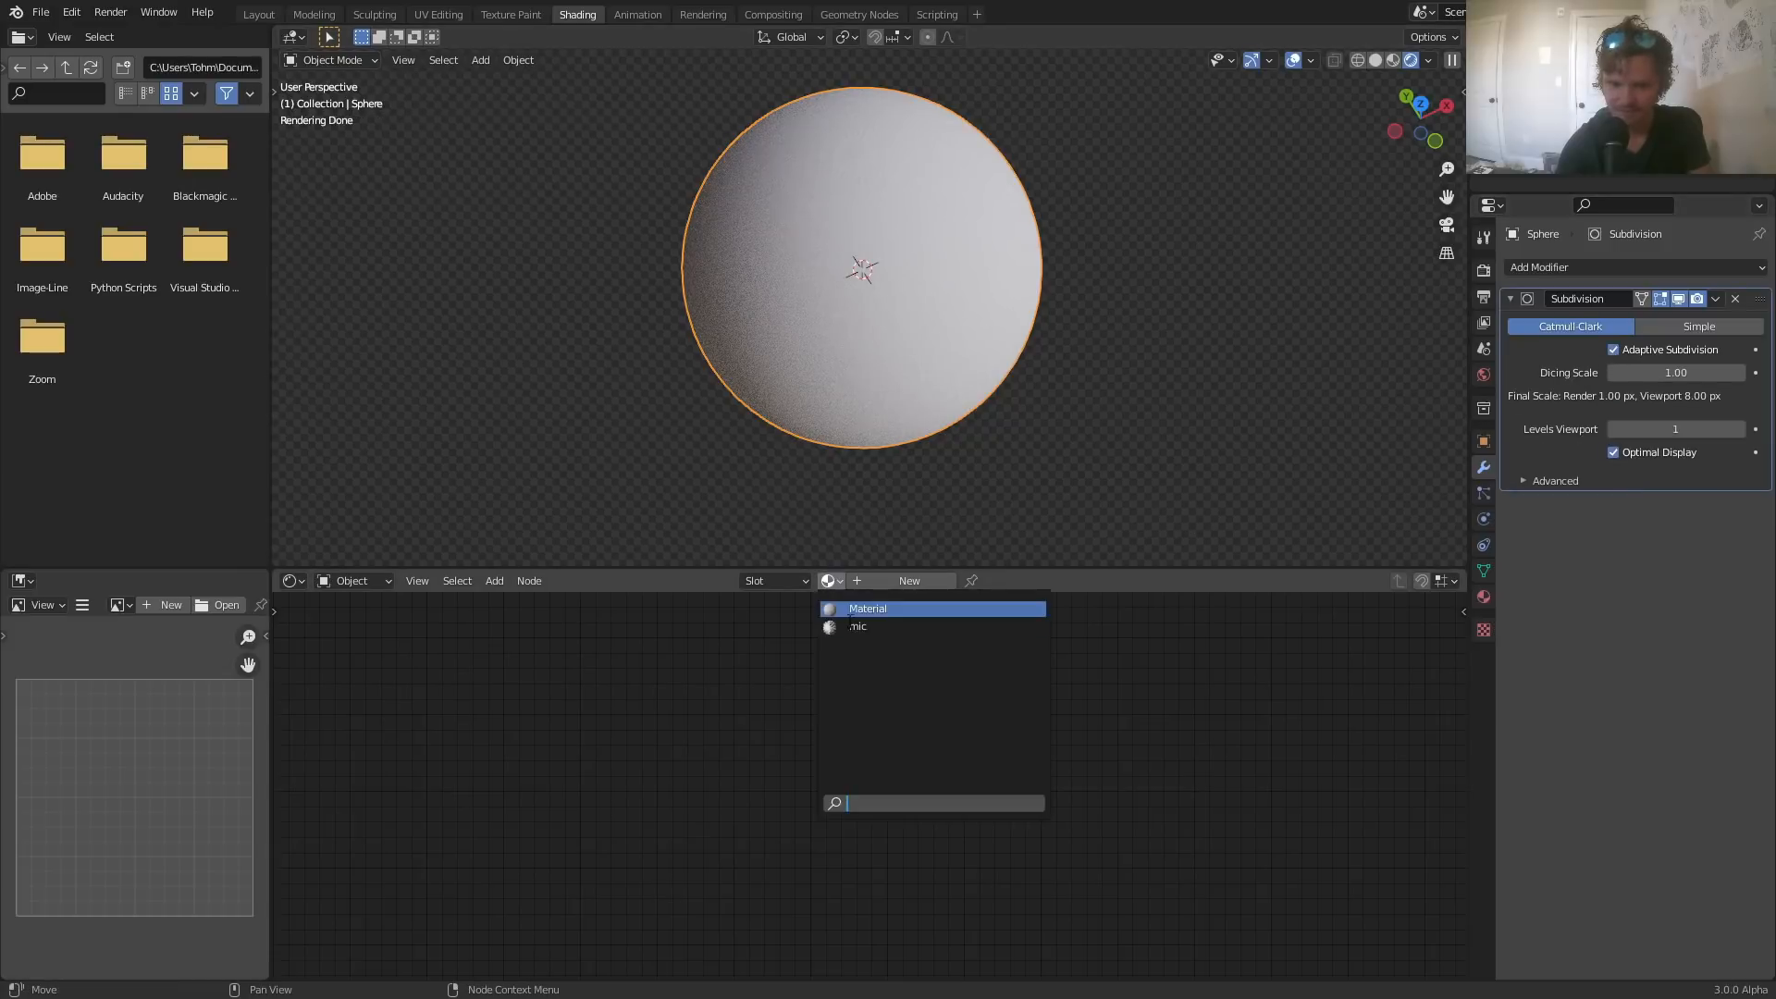
left_click(851, 628)
middle_click_drag(831, 367, 922, 239)
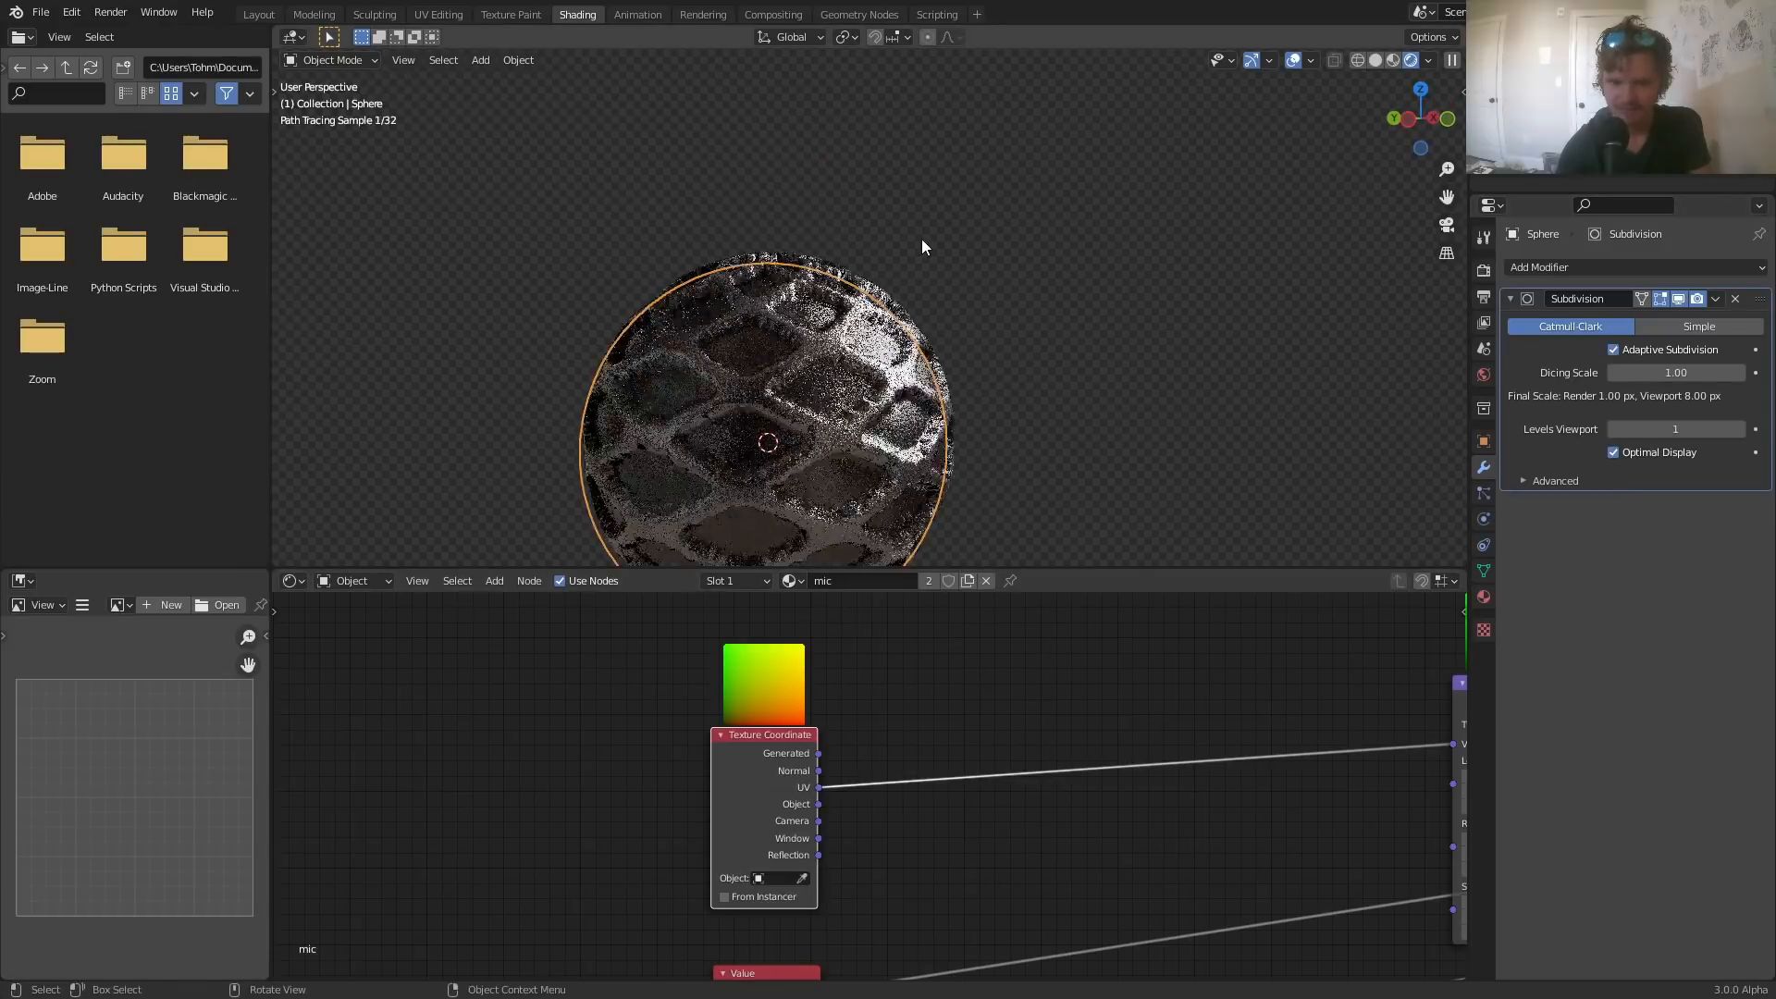
middle_click_drag(780, 411, 772, 365)
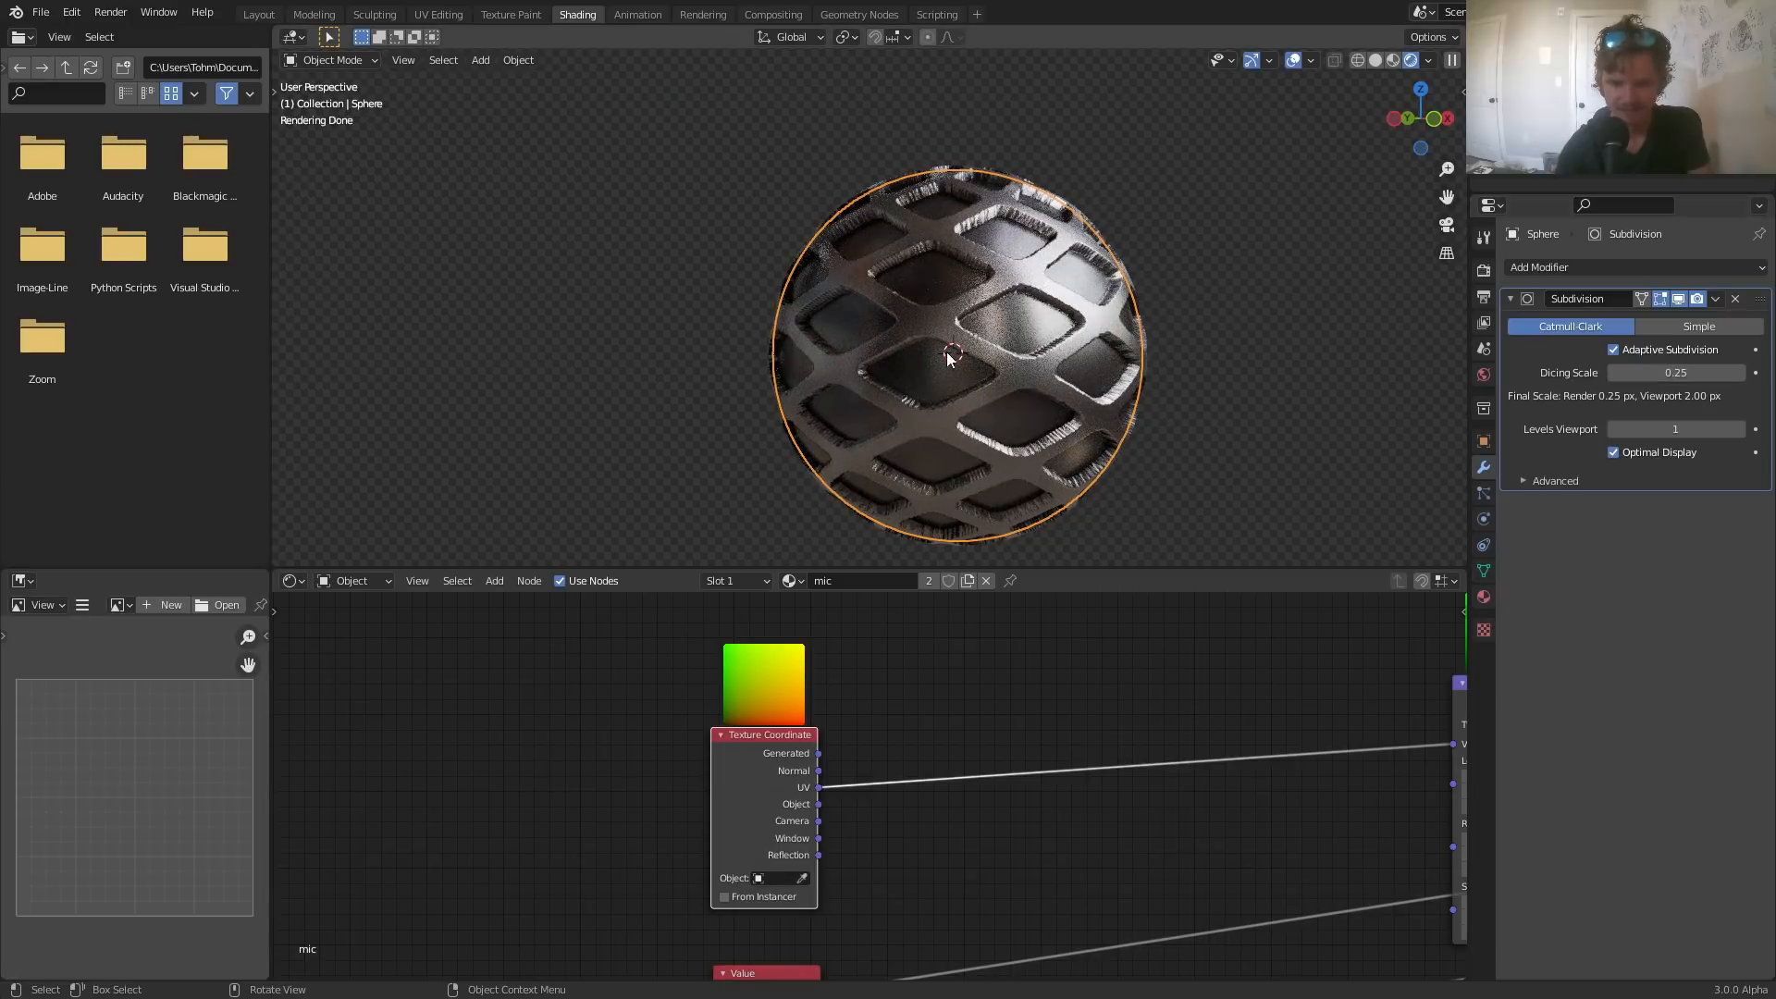
middle_click_drag(939, 356, 1009, 359)
middle_click_drag(951, 728, 913, 715)
- Show the sphere's UVs in Edit Mode and scale the whole UV layout to more than twice its size
key("Tab")
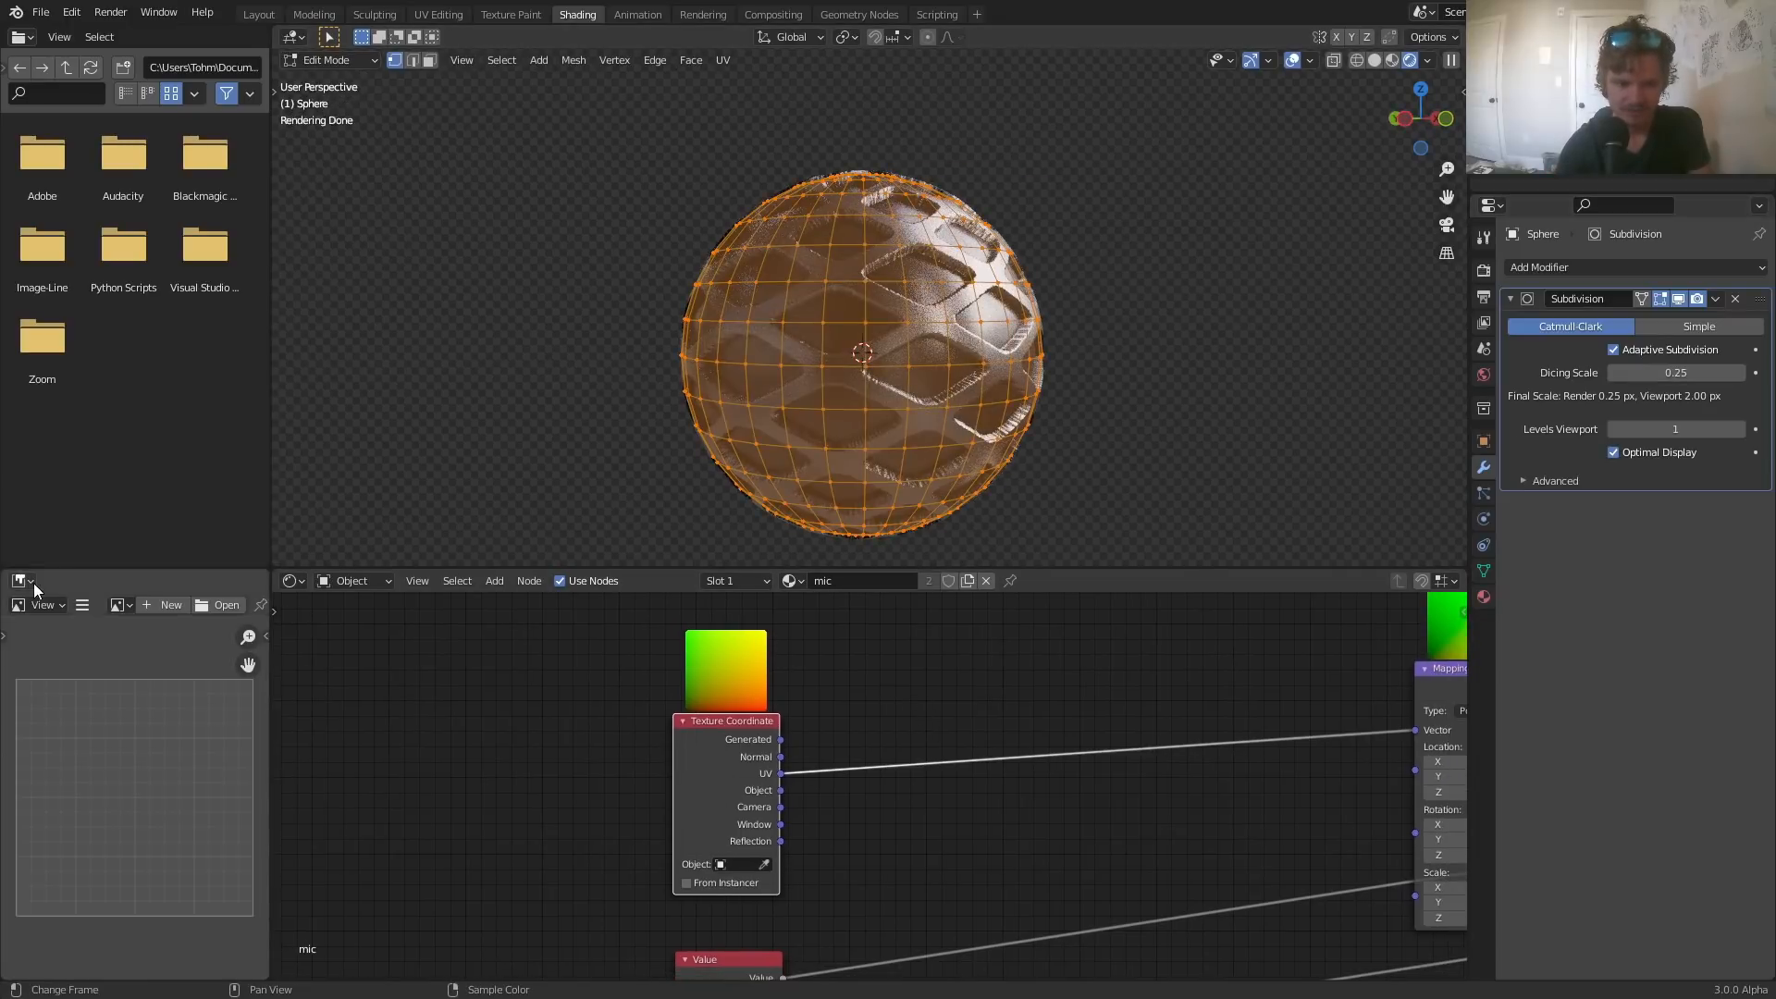
left_click(28, 581)
left_click(54, 675)
key("a")
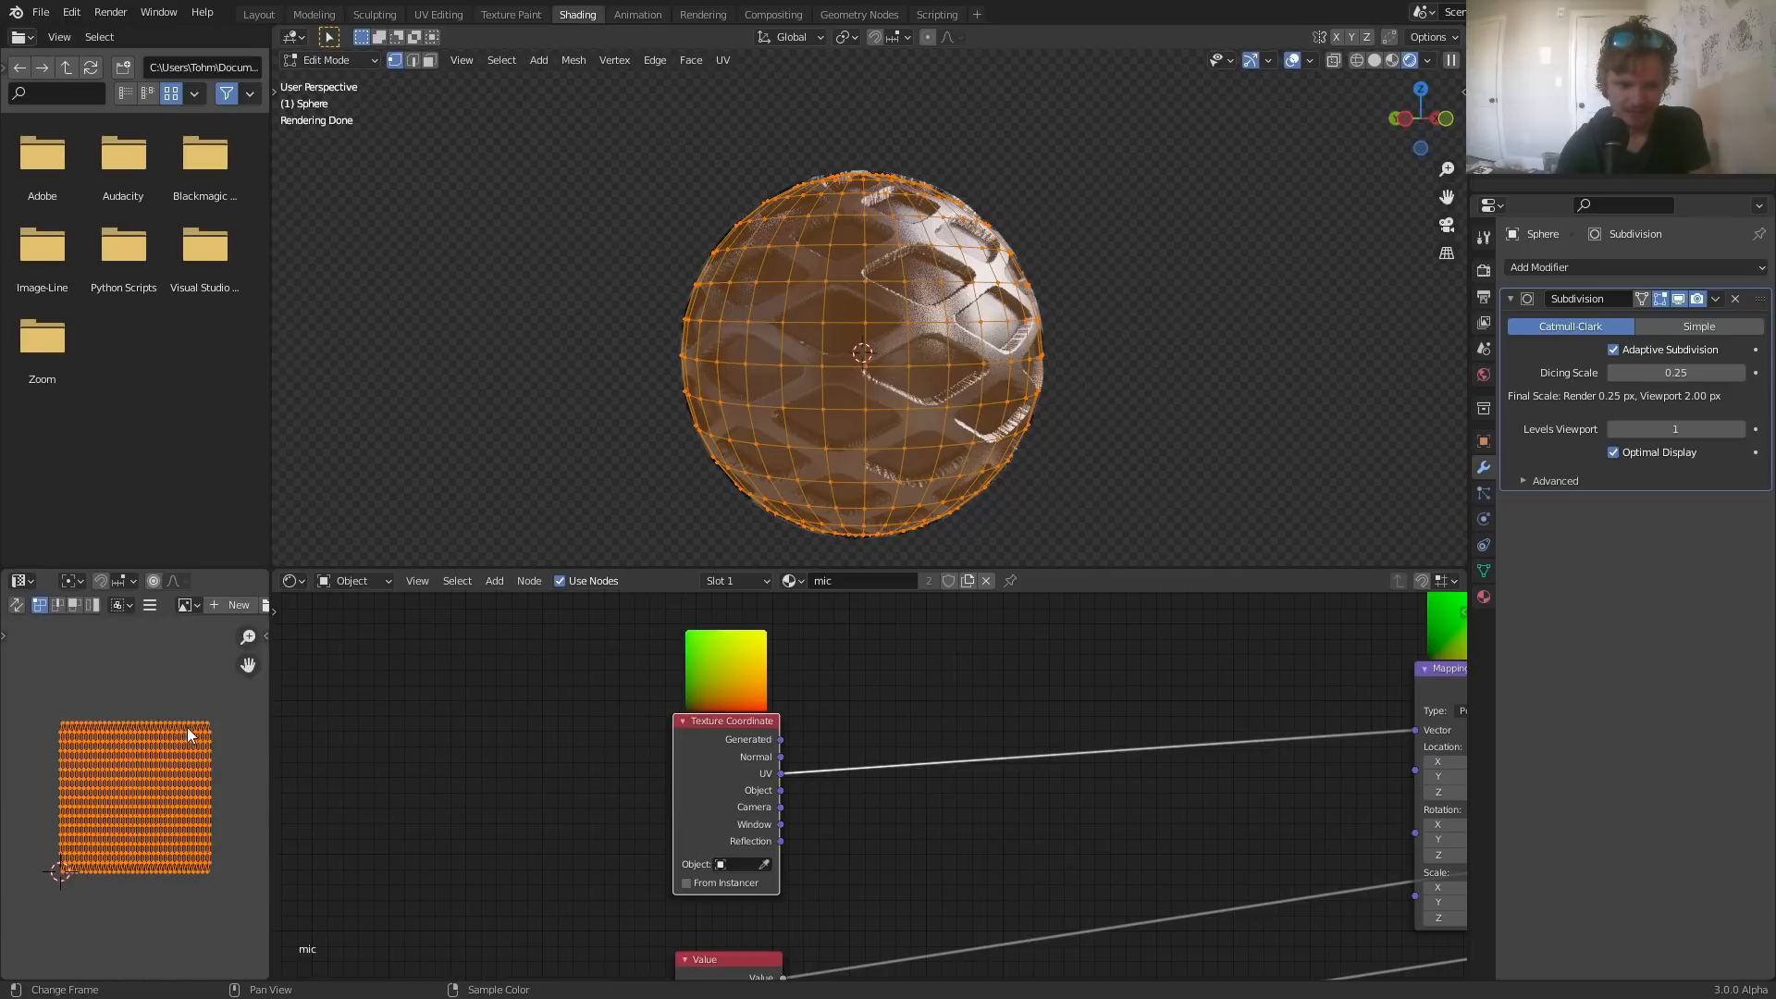
key("s")
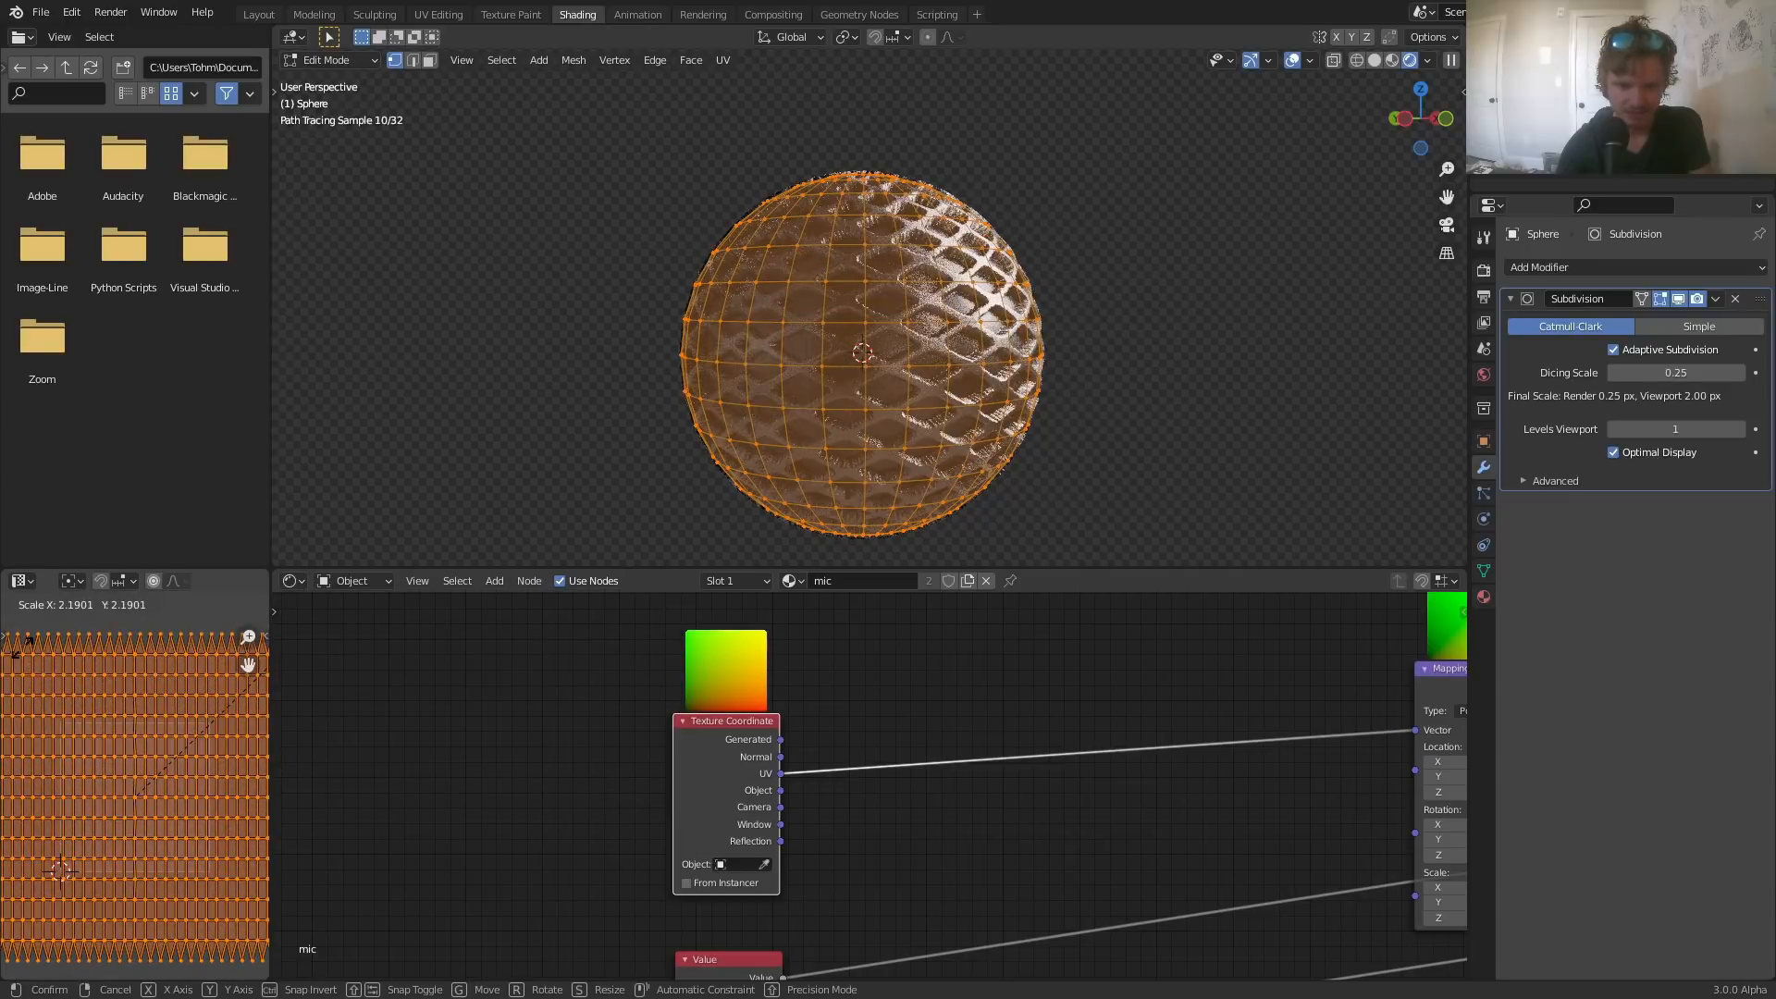
left_click(50, 626)
- Stretch the sphere's UV layout along X until its grid cells are roughly square, and return to Object Mode
key("s")
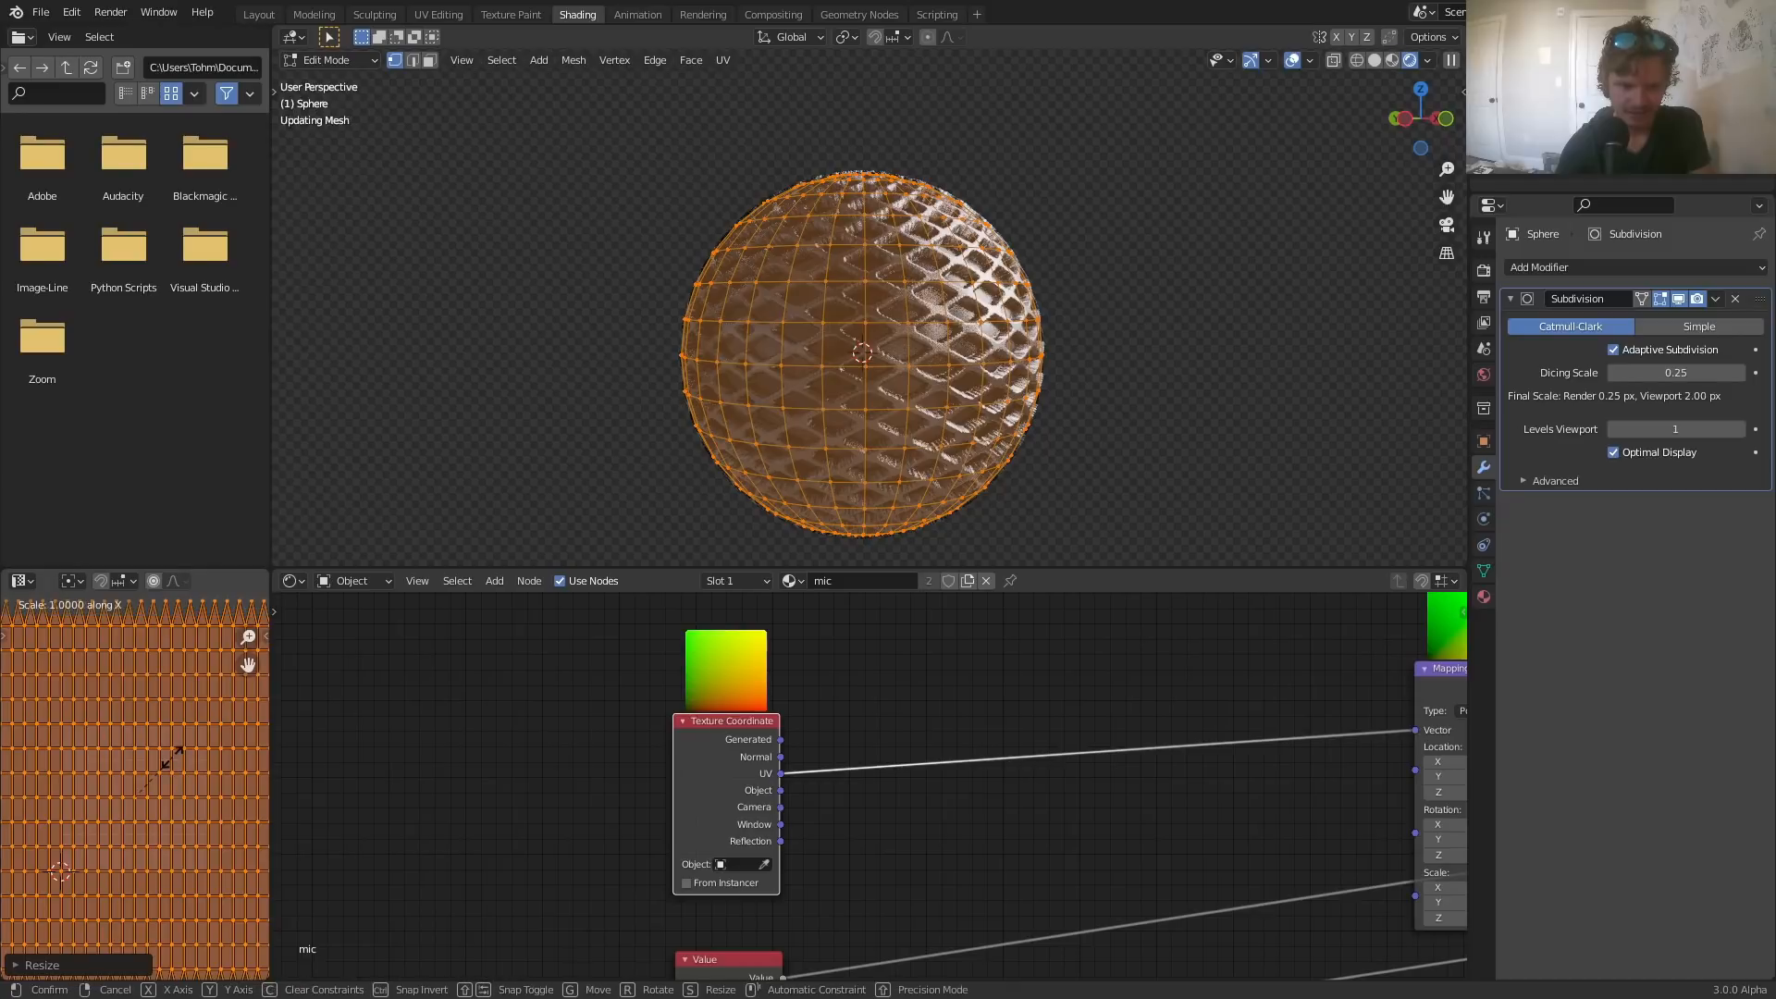
key("x")
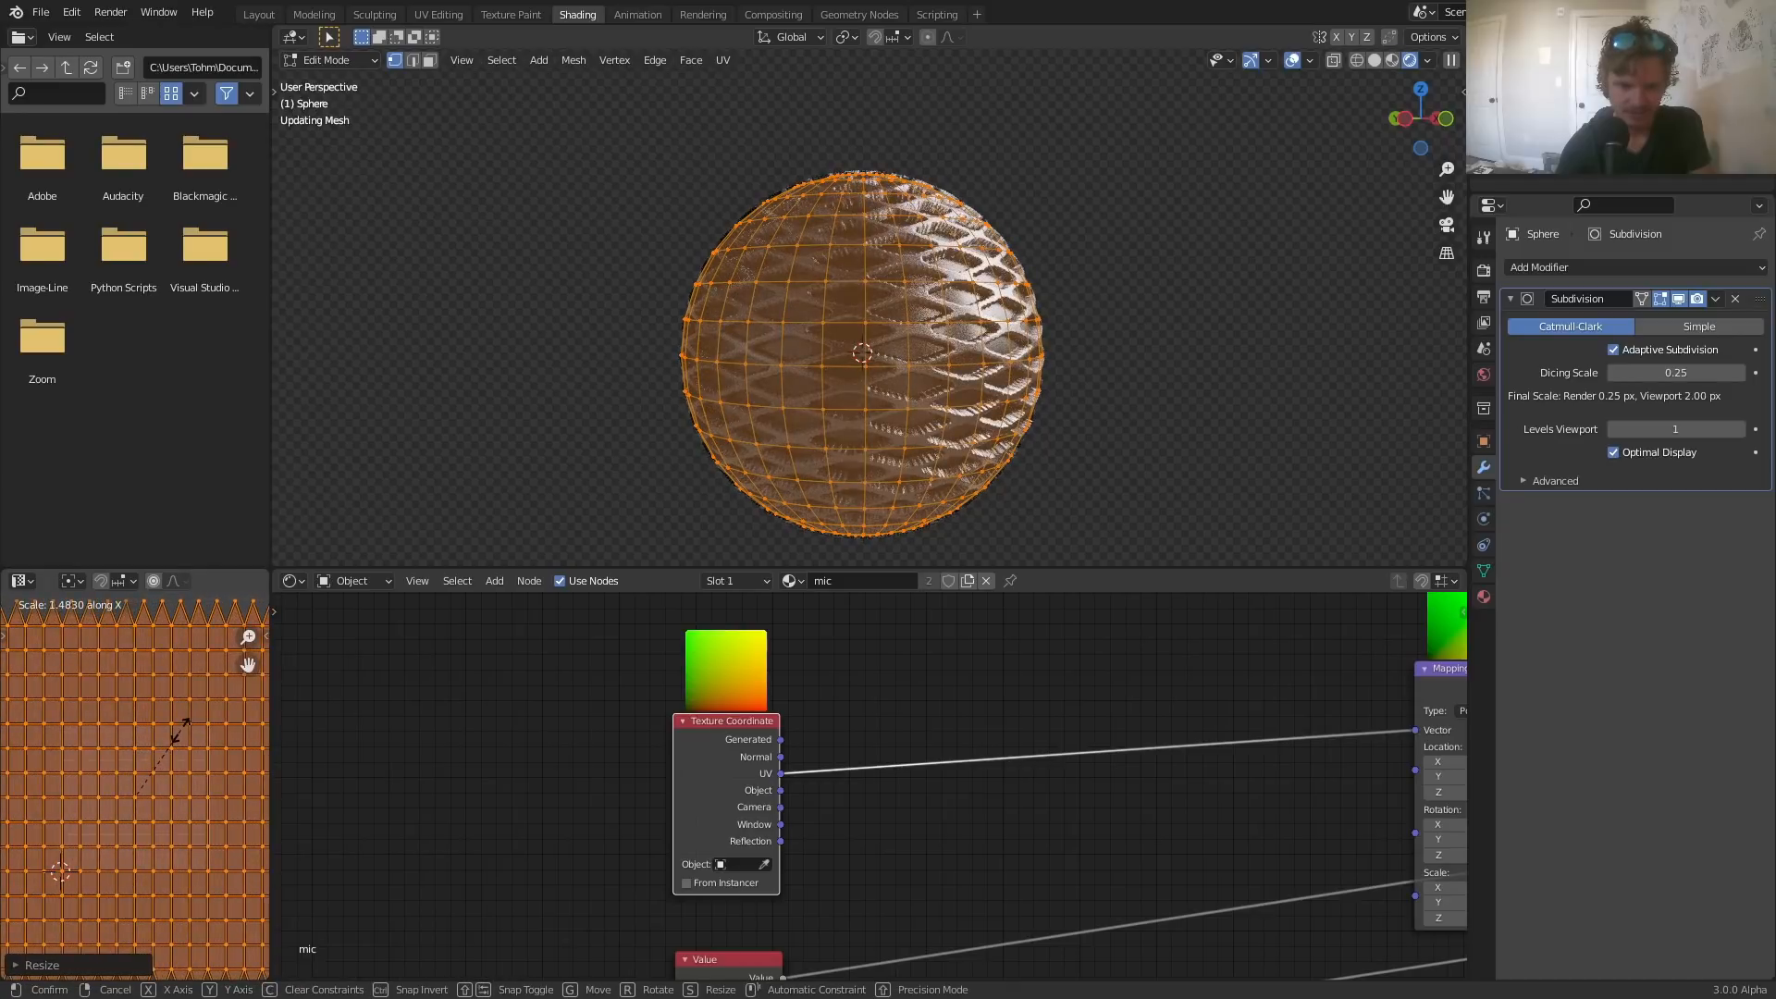
left_click(201, 715)
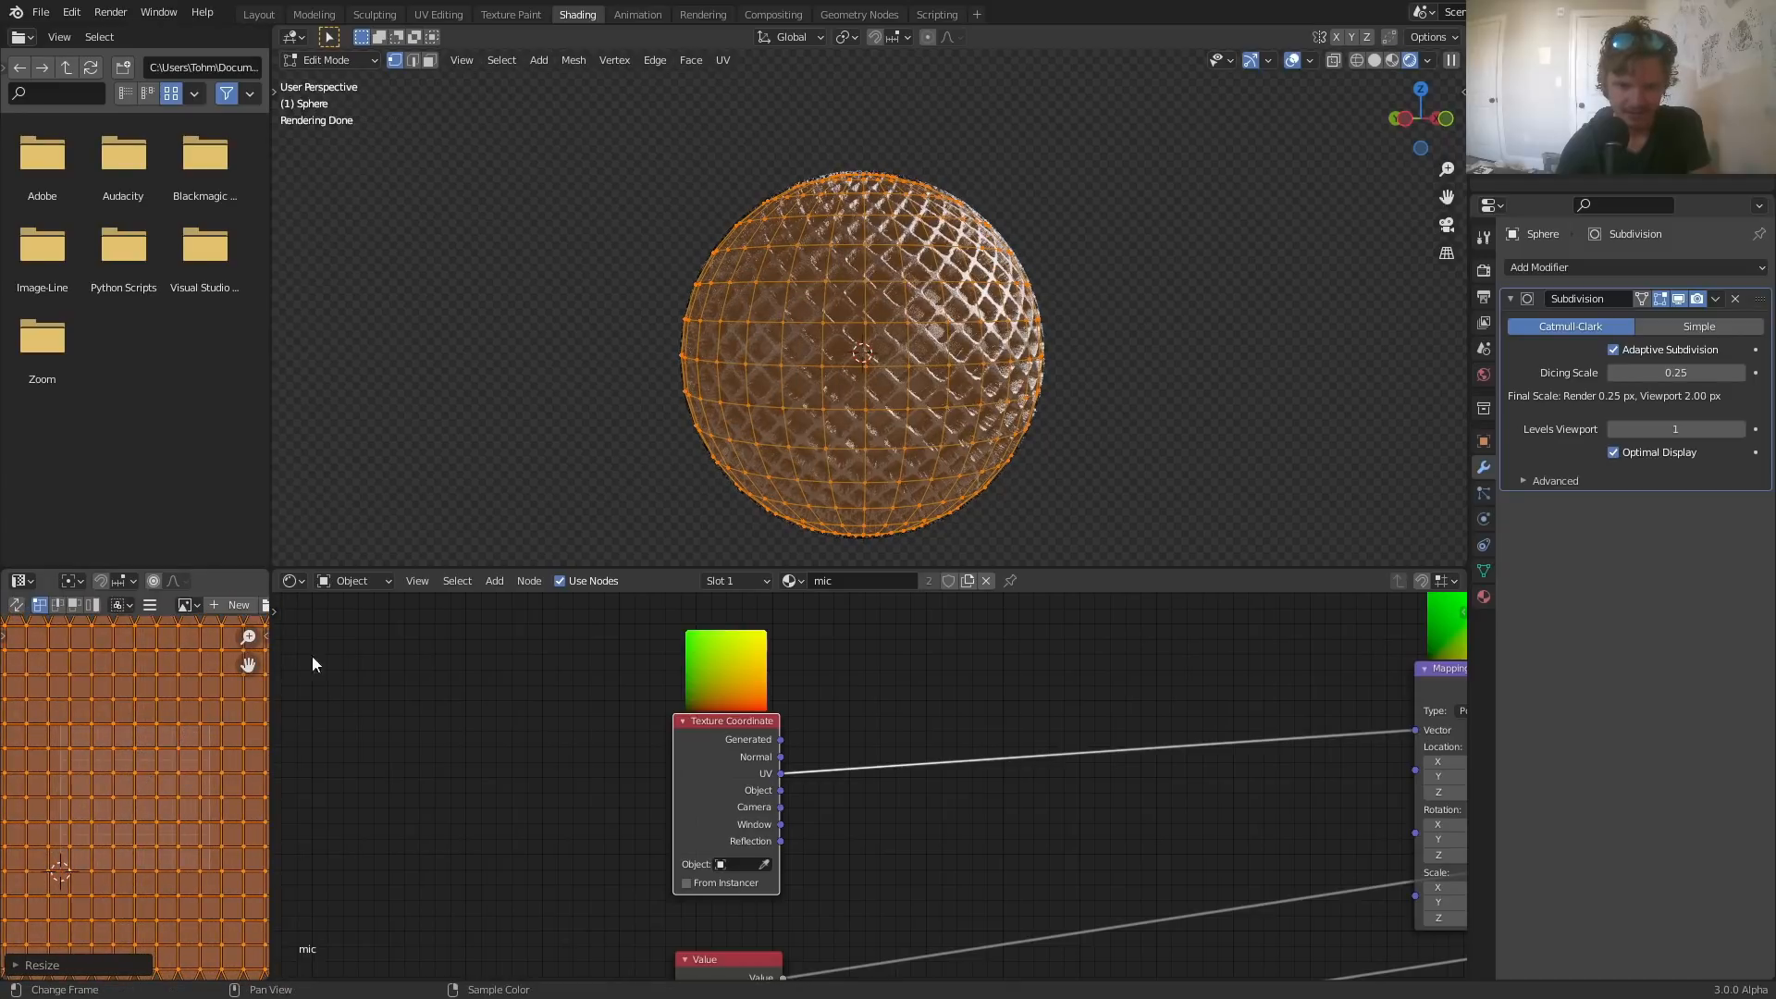
key("Tab")
- Set the mic material's Displacement node Scale to 0.025
scroll(1085, 775, "up", 2)
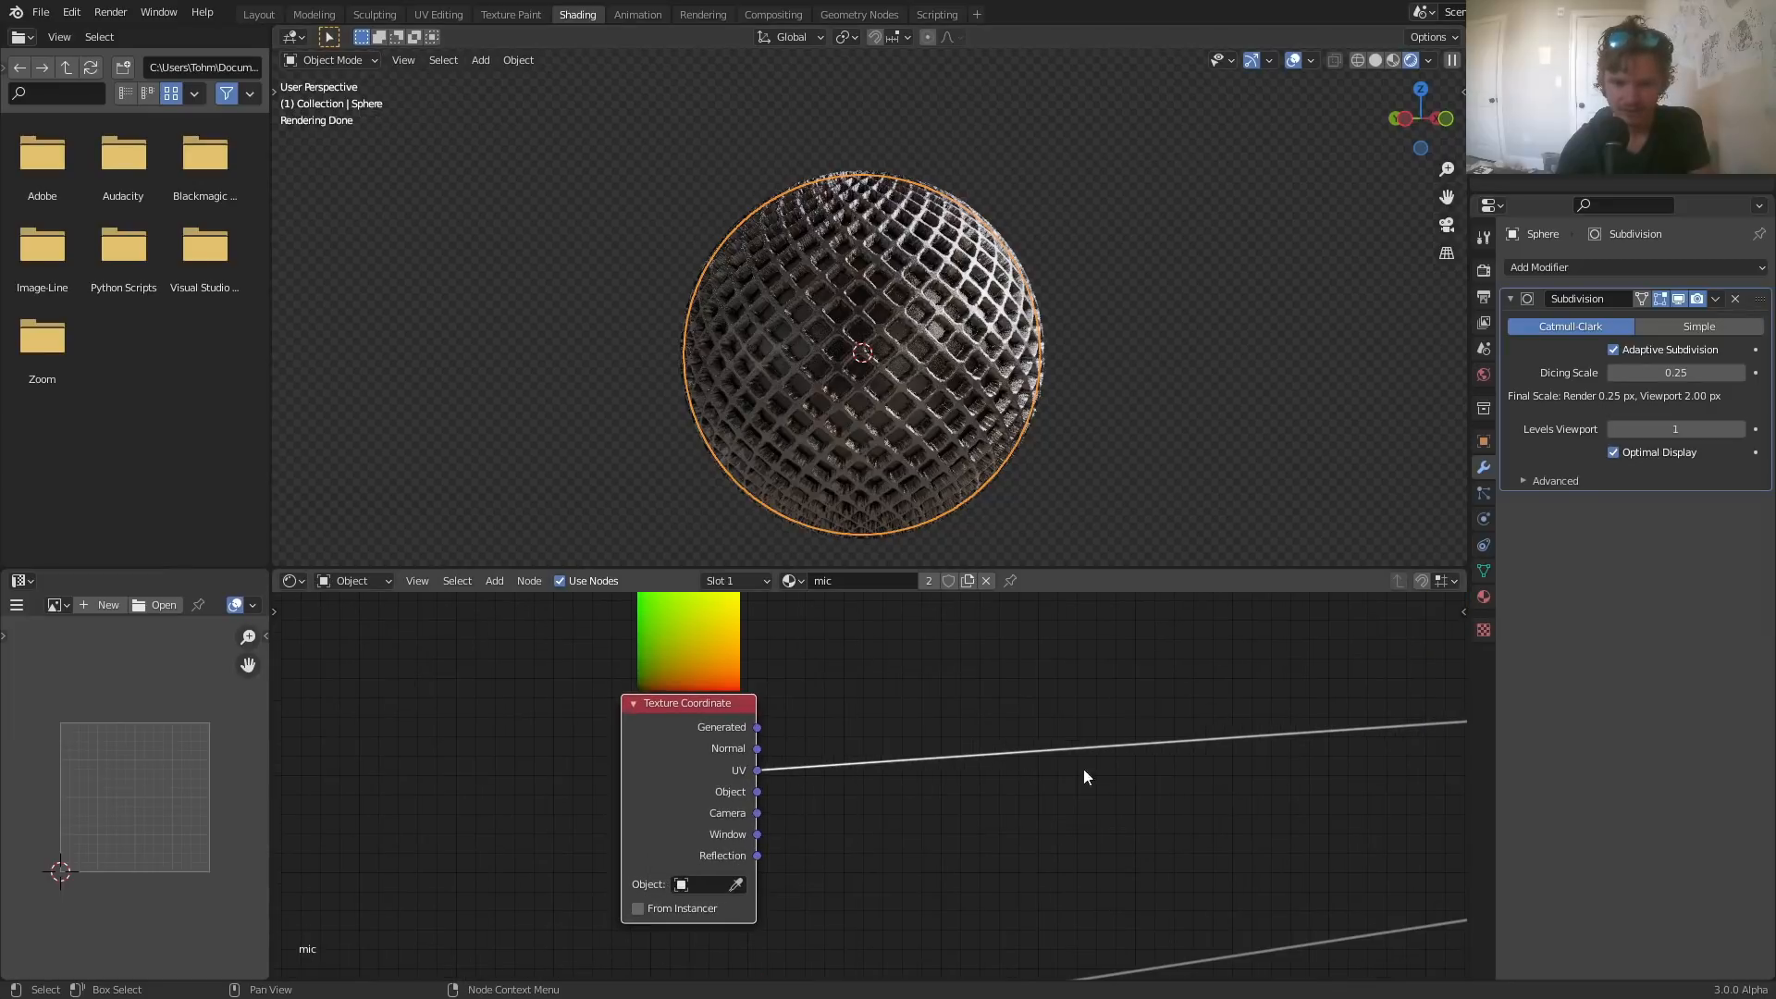
scroll(1036, 436, "down", 8)
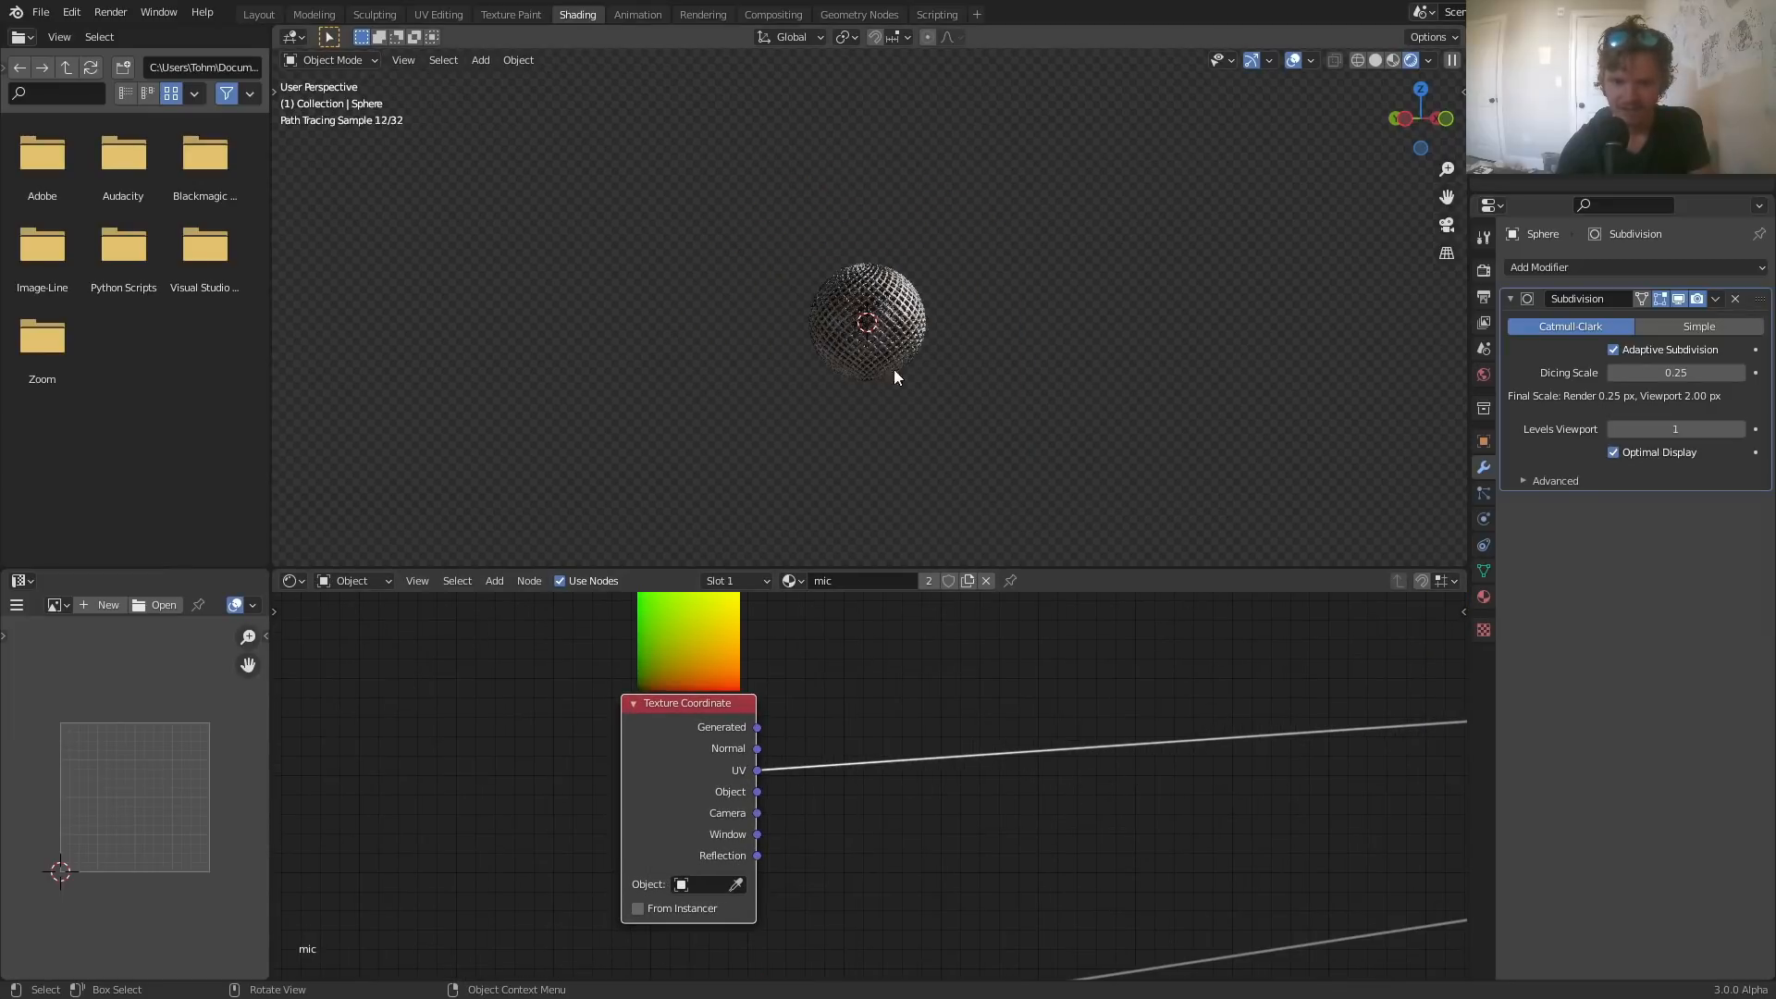
mouse_move(894, 369)
middle_mouse_down()
mouse_move(1074, 343)
mouse_move(884, 337)
middle_mouse_up()
scroll(885, 336, "up", 4)
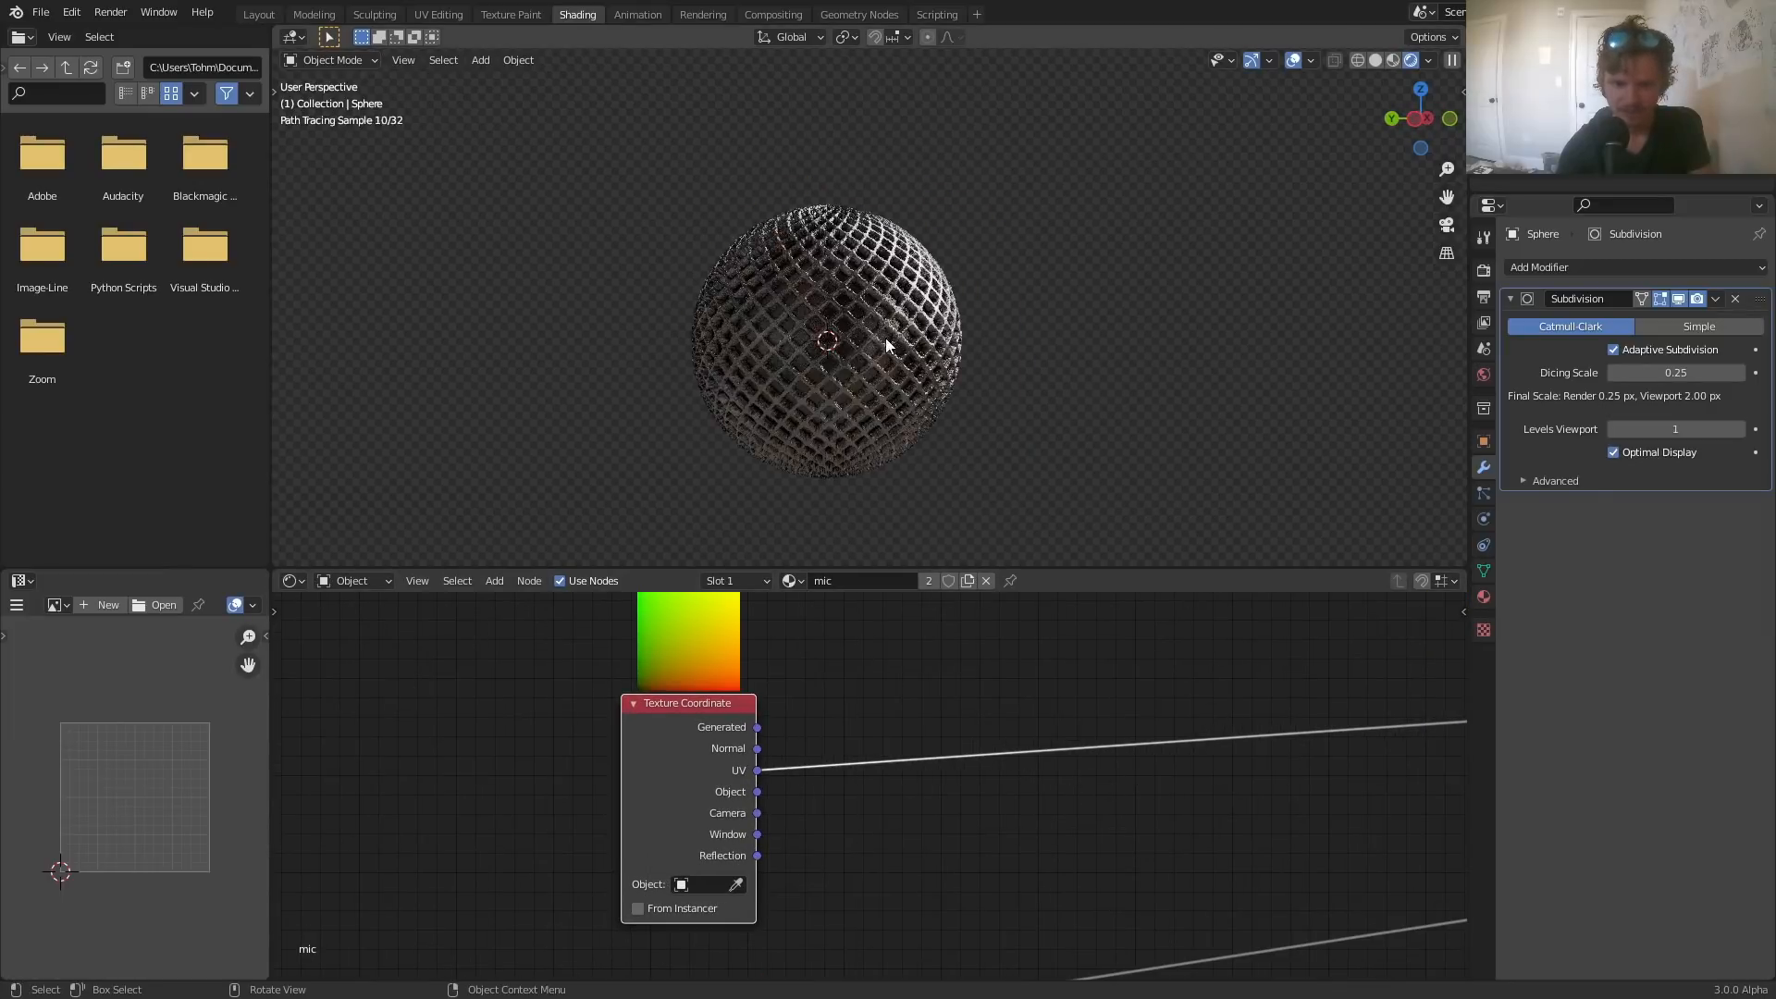
scroll(851, 319, "up", 3)
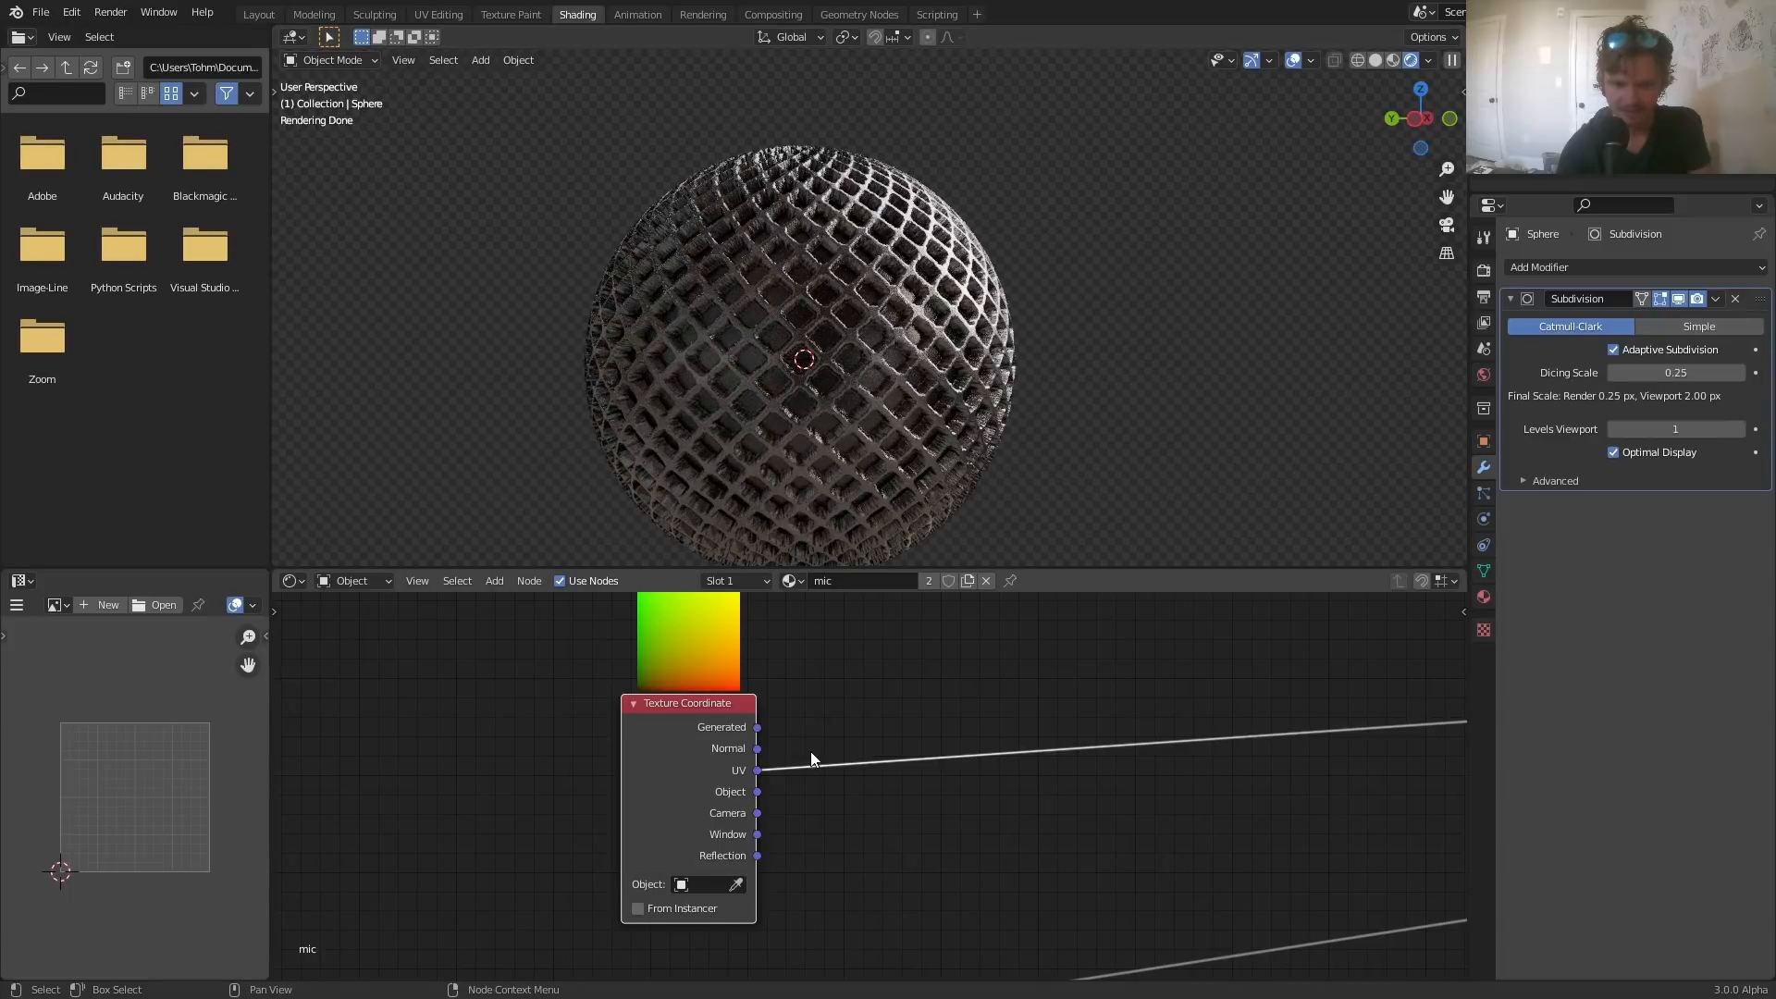
scroll(796, 778, "down", 3)
middle_click_drag(781, 805, 845, 647)
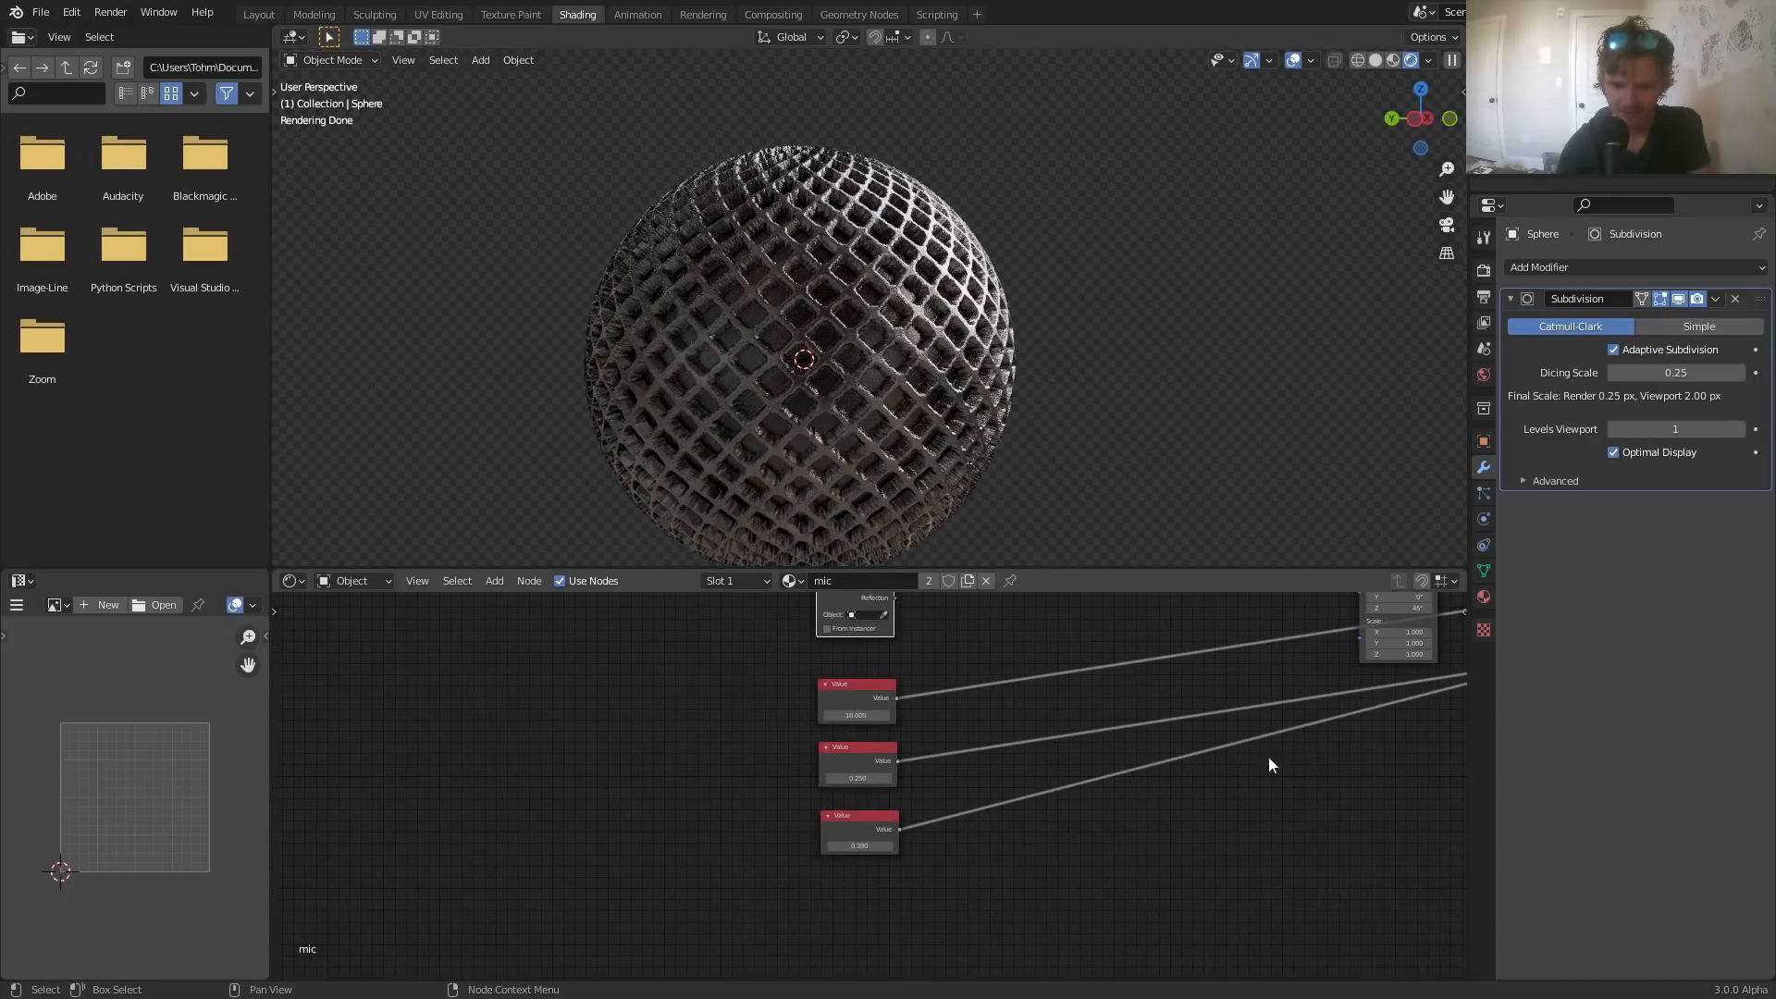
middle_click_drag(1281, 761, 574, 816)
middle_click_drag(1082, 701, 169, 817)
scroll(1038, 782, "up", 10)
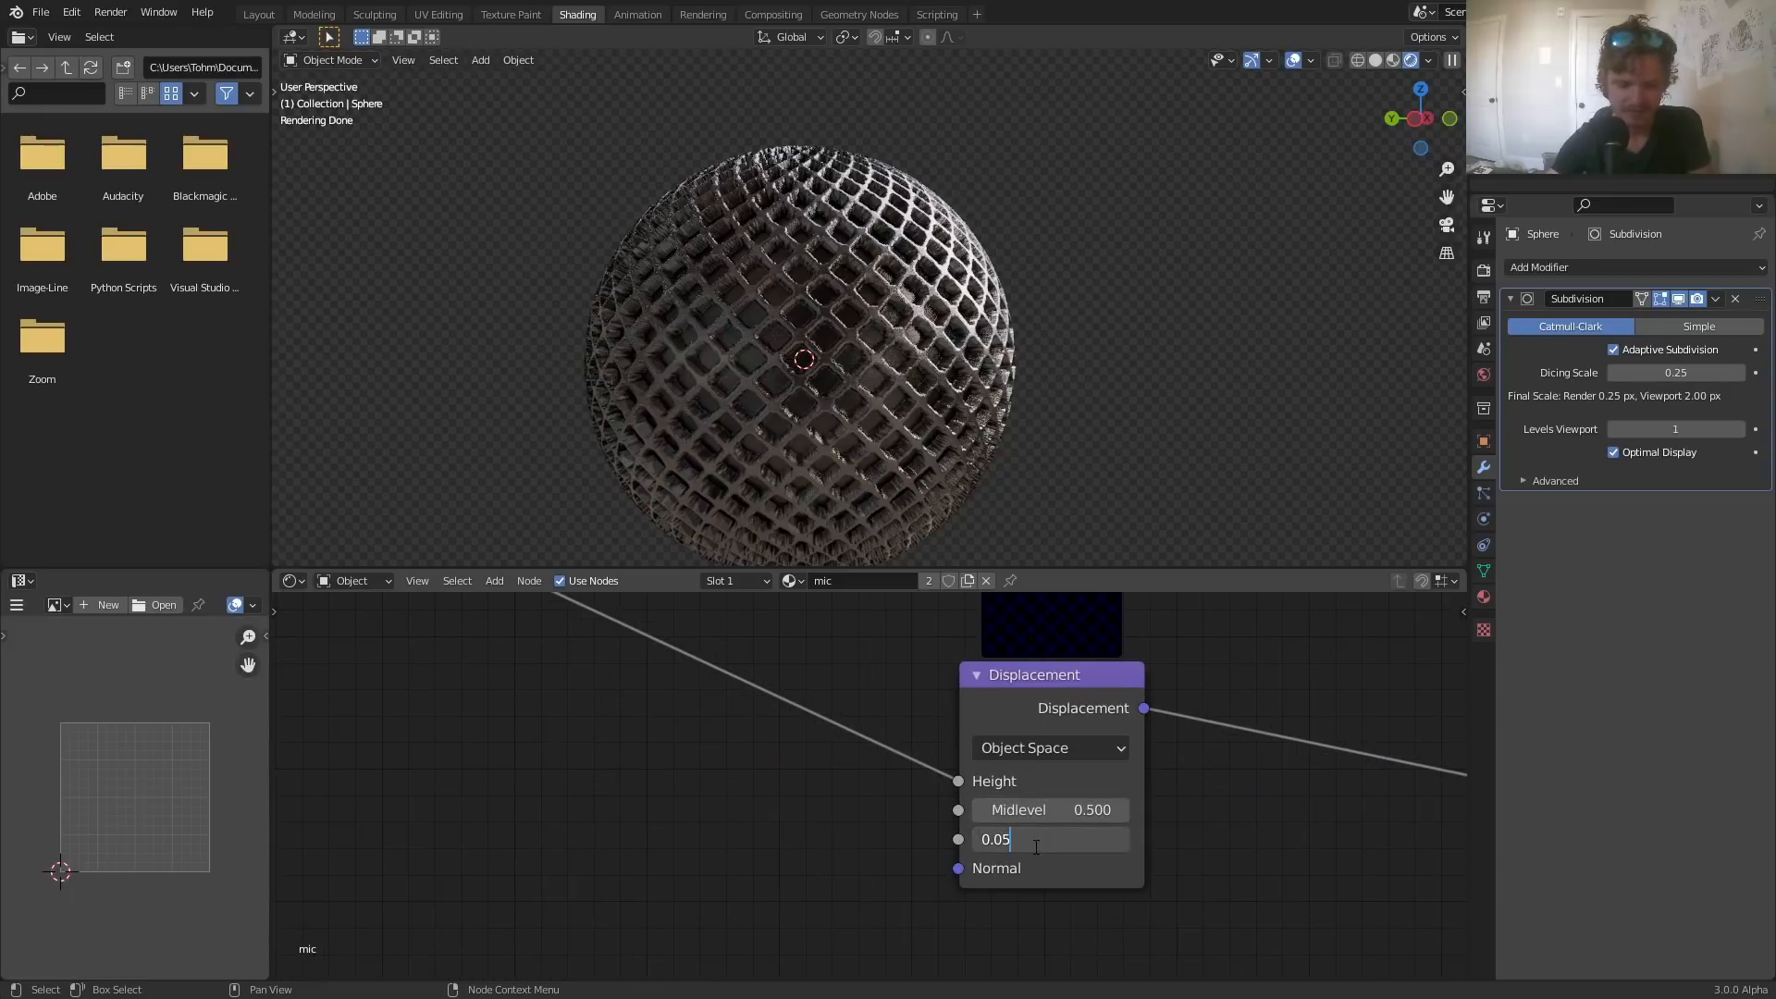
scroll(949, 513, "down", 4)
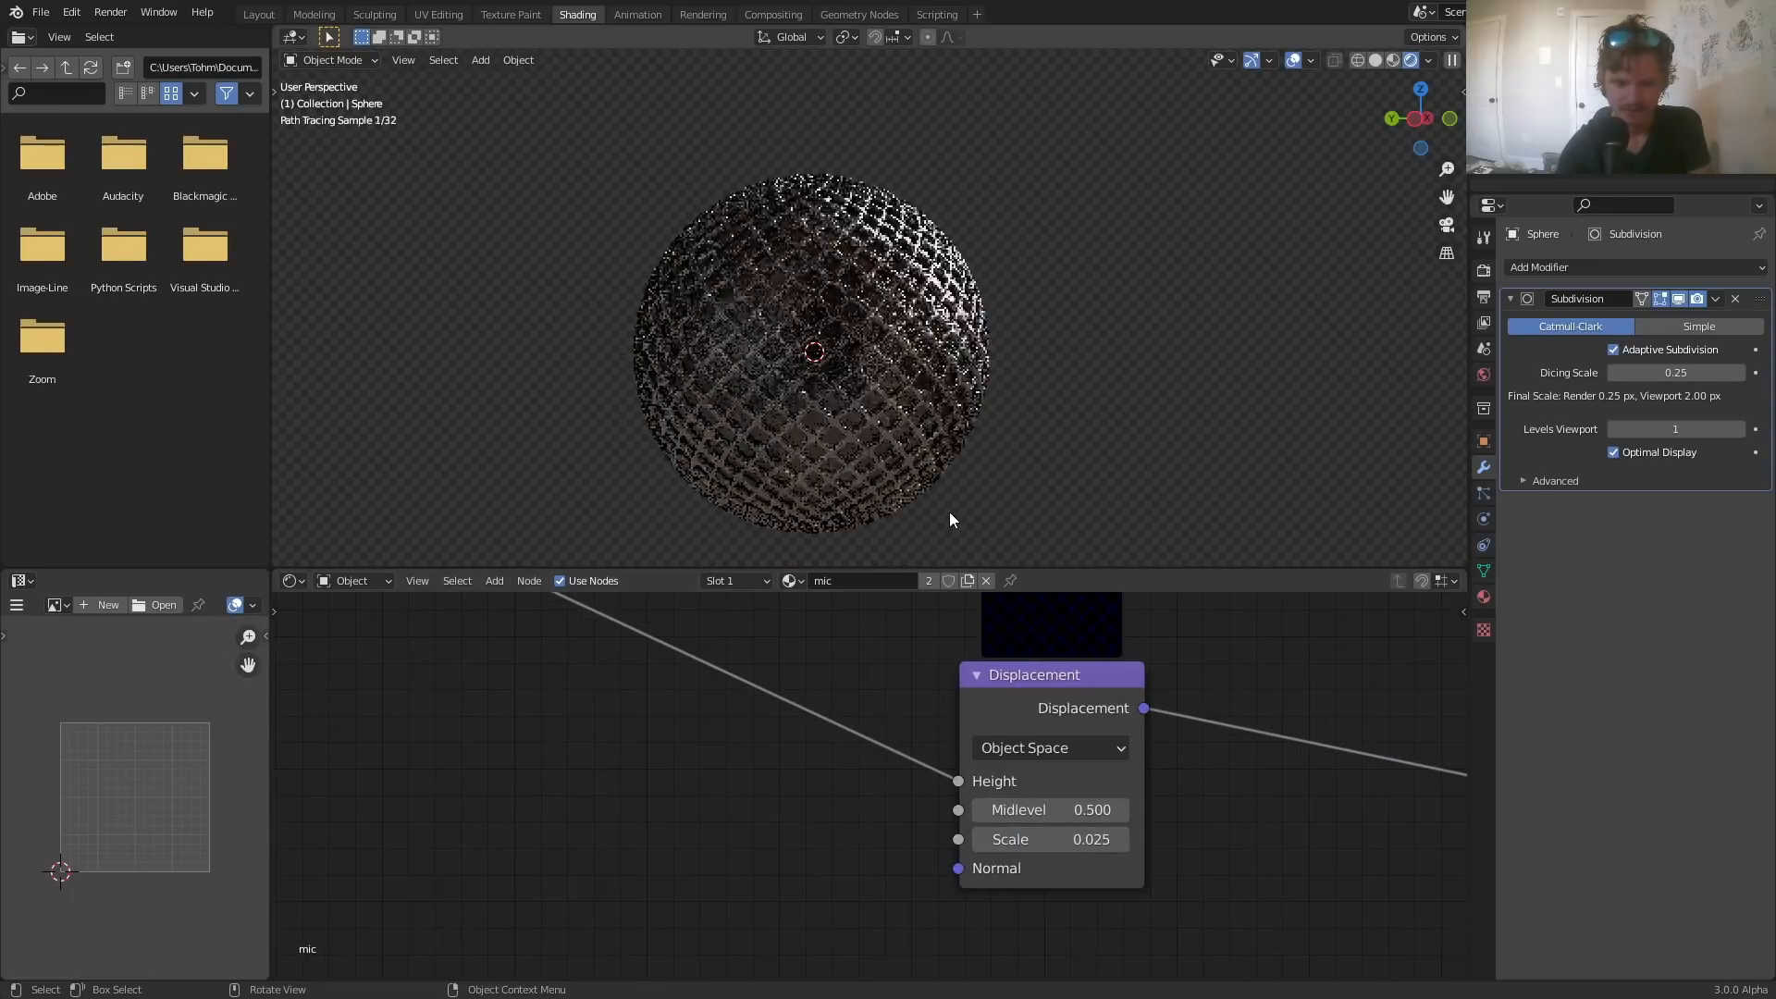
- In face selection mode, delete the horizontal face loop just below the sphere's equator
middle_click_drag(599, 706, 1148, 648)
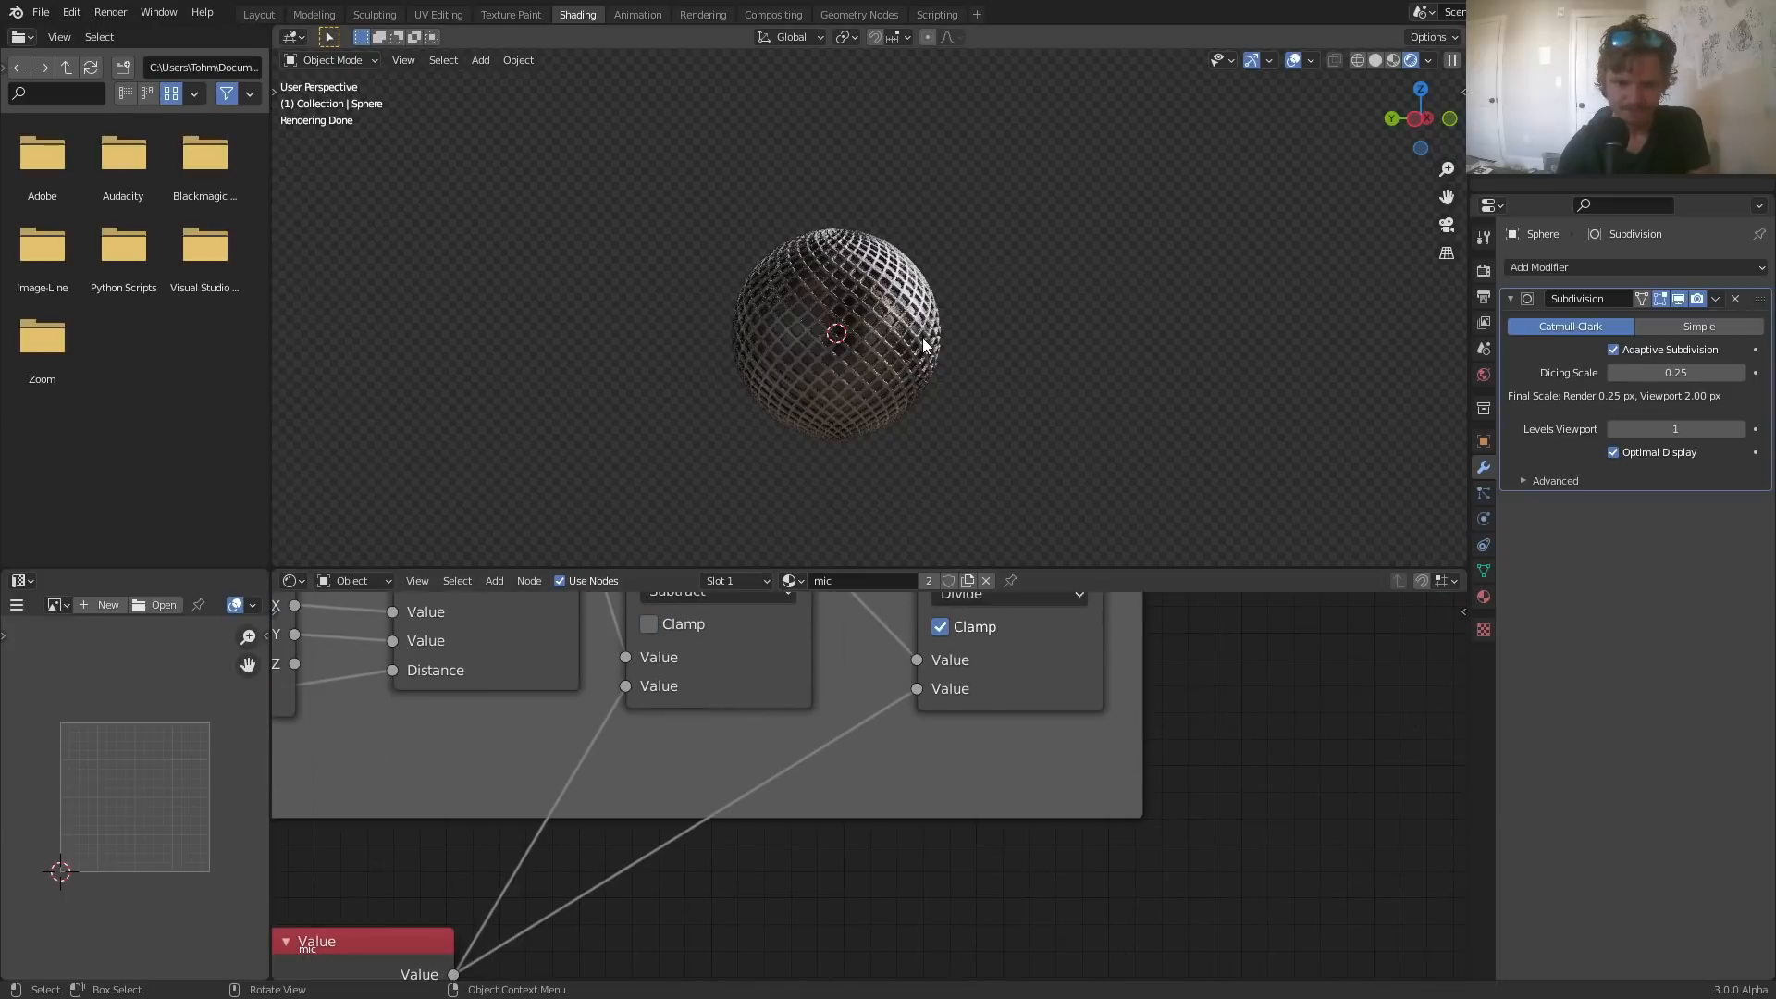
scroll(923, 337, "up", 4)
left_click(915, 350)
key("Tab")
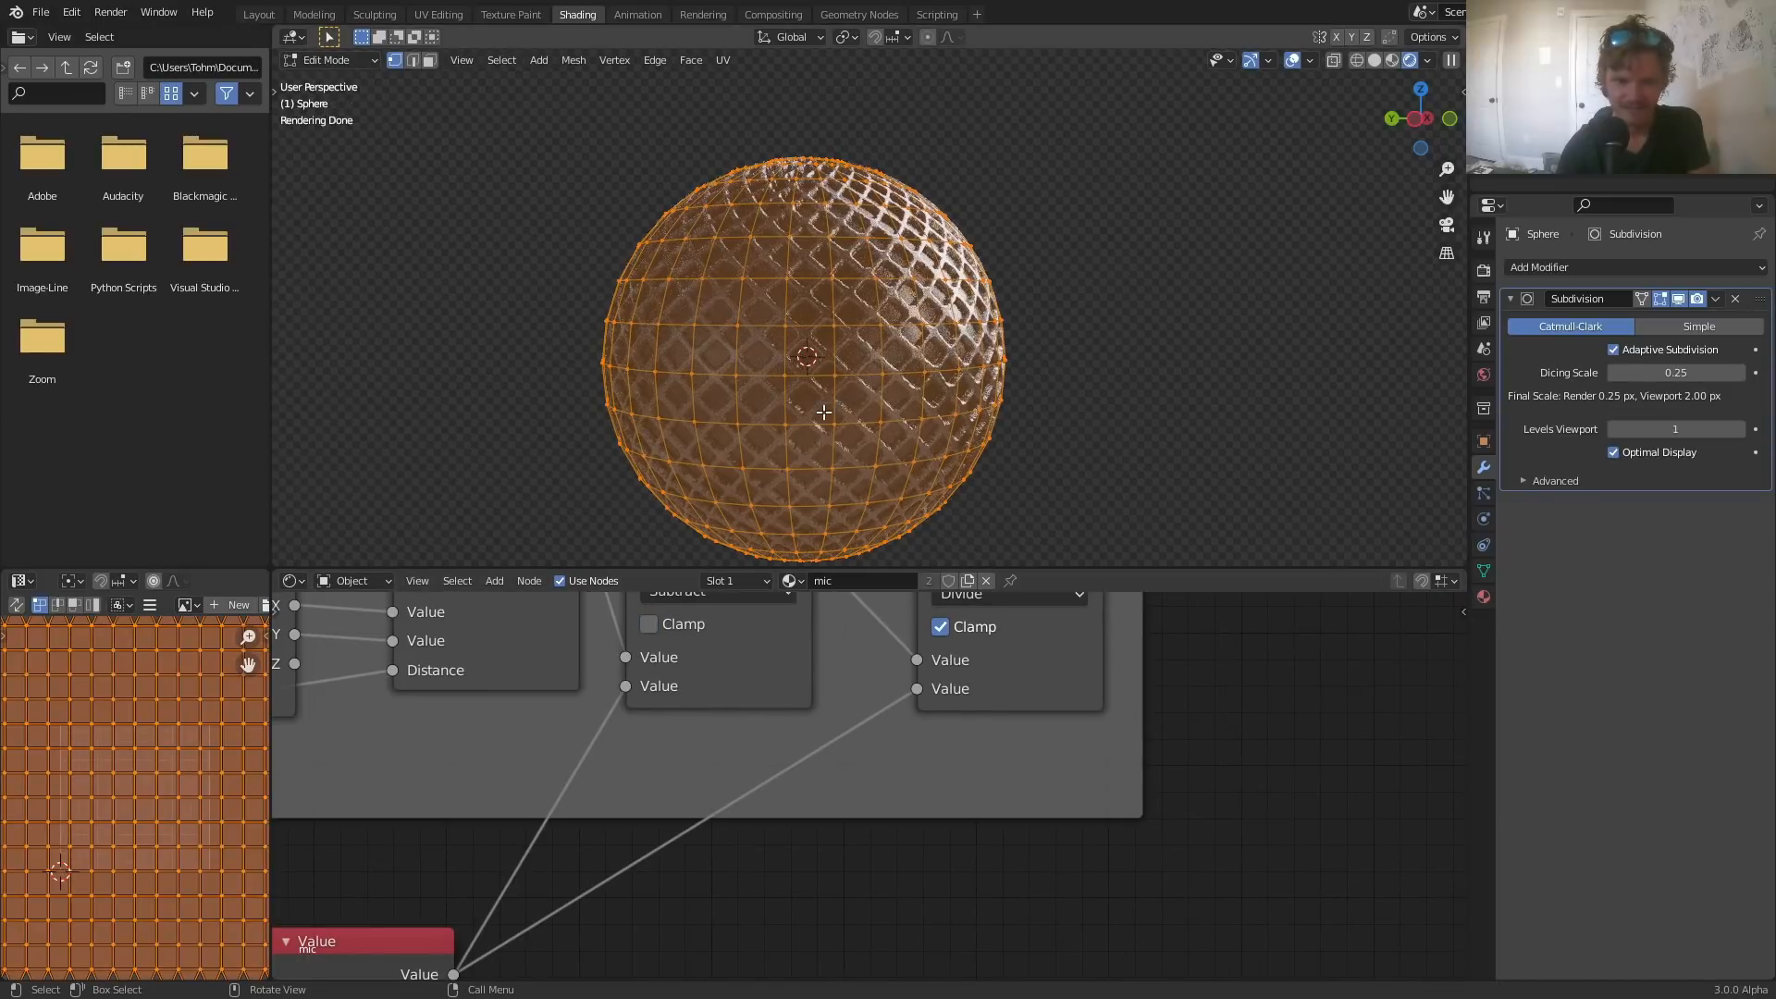
key("3")
left_click(819, 412, "alt")
left_click(782, 407, "alt")
key("x")
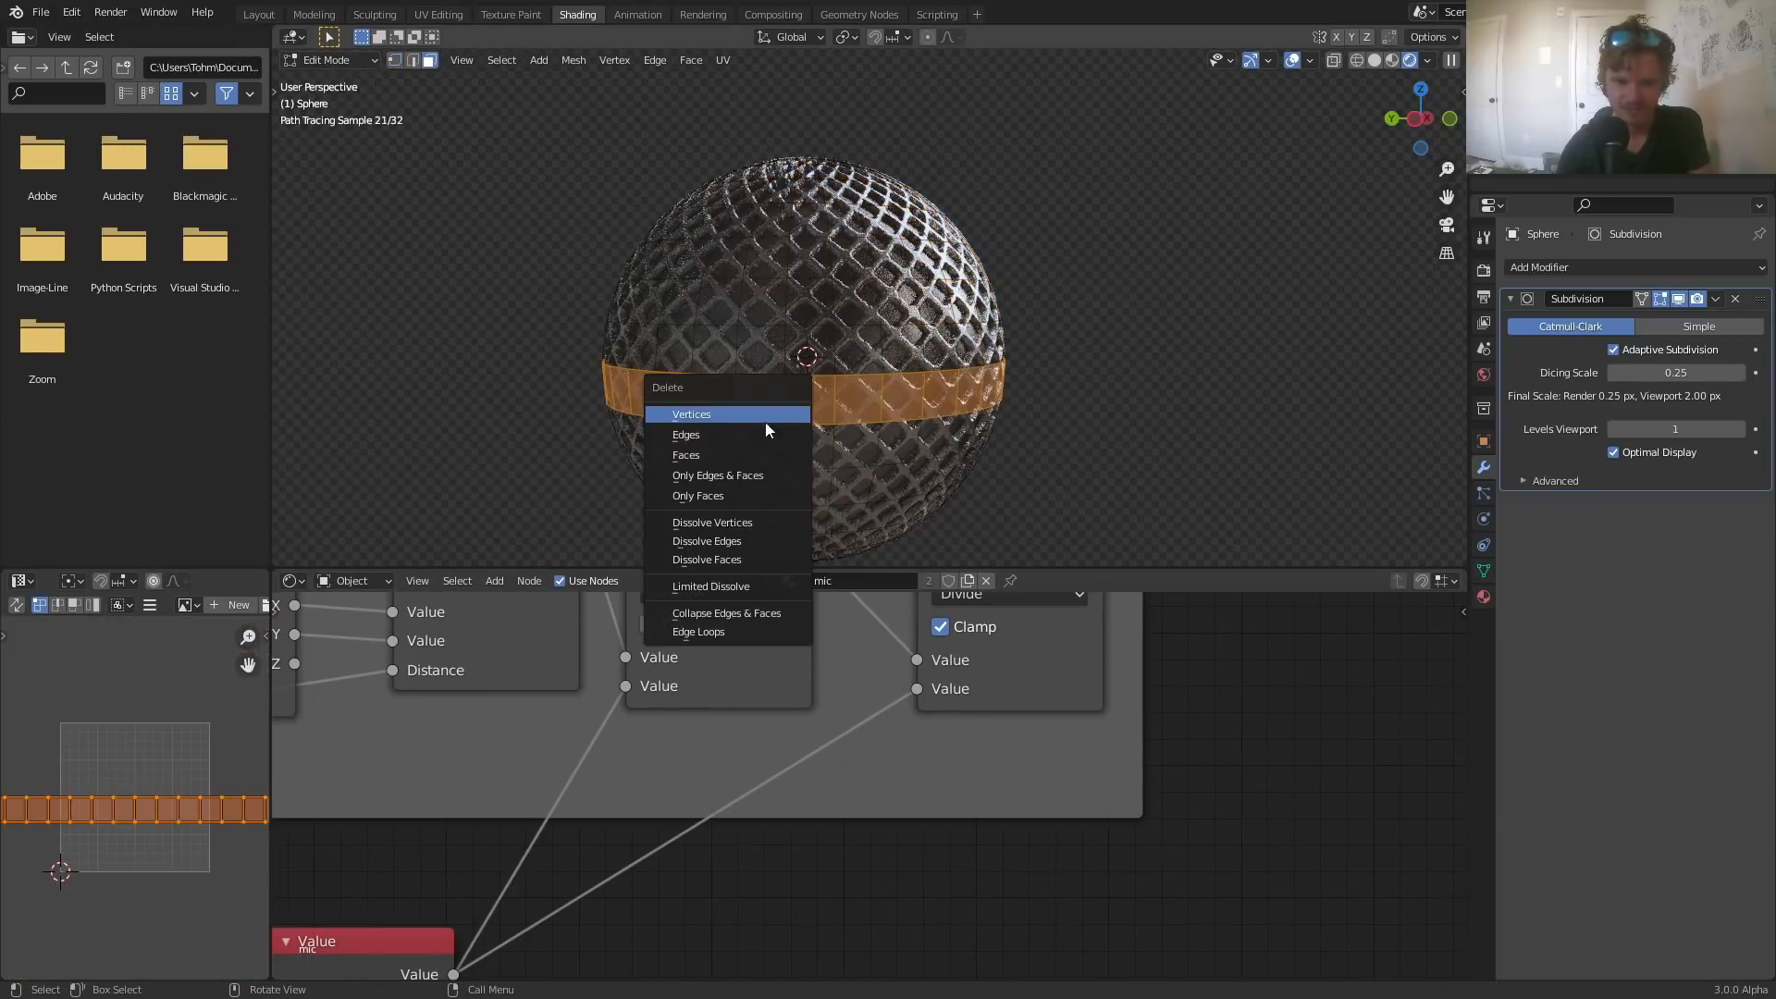
left_click(731, 455)
- Delete all faces of the separated lower part of the sphere and return to Object Mode
key("l")
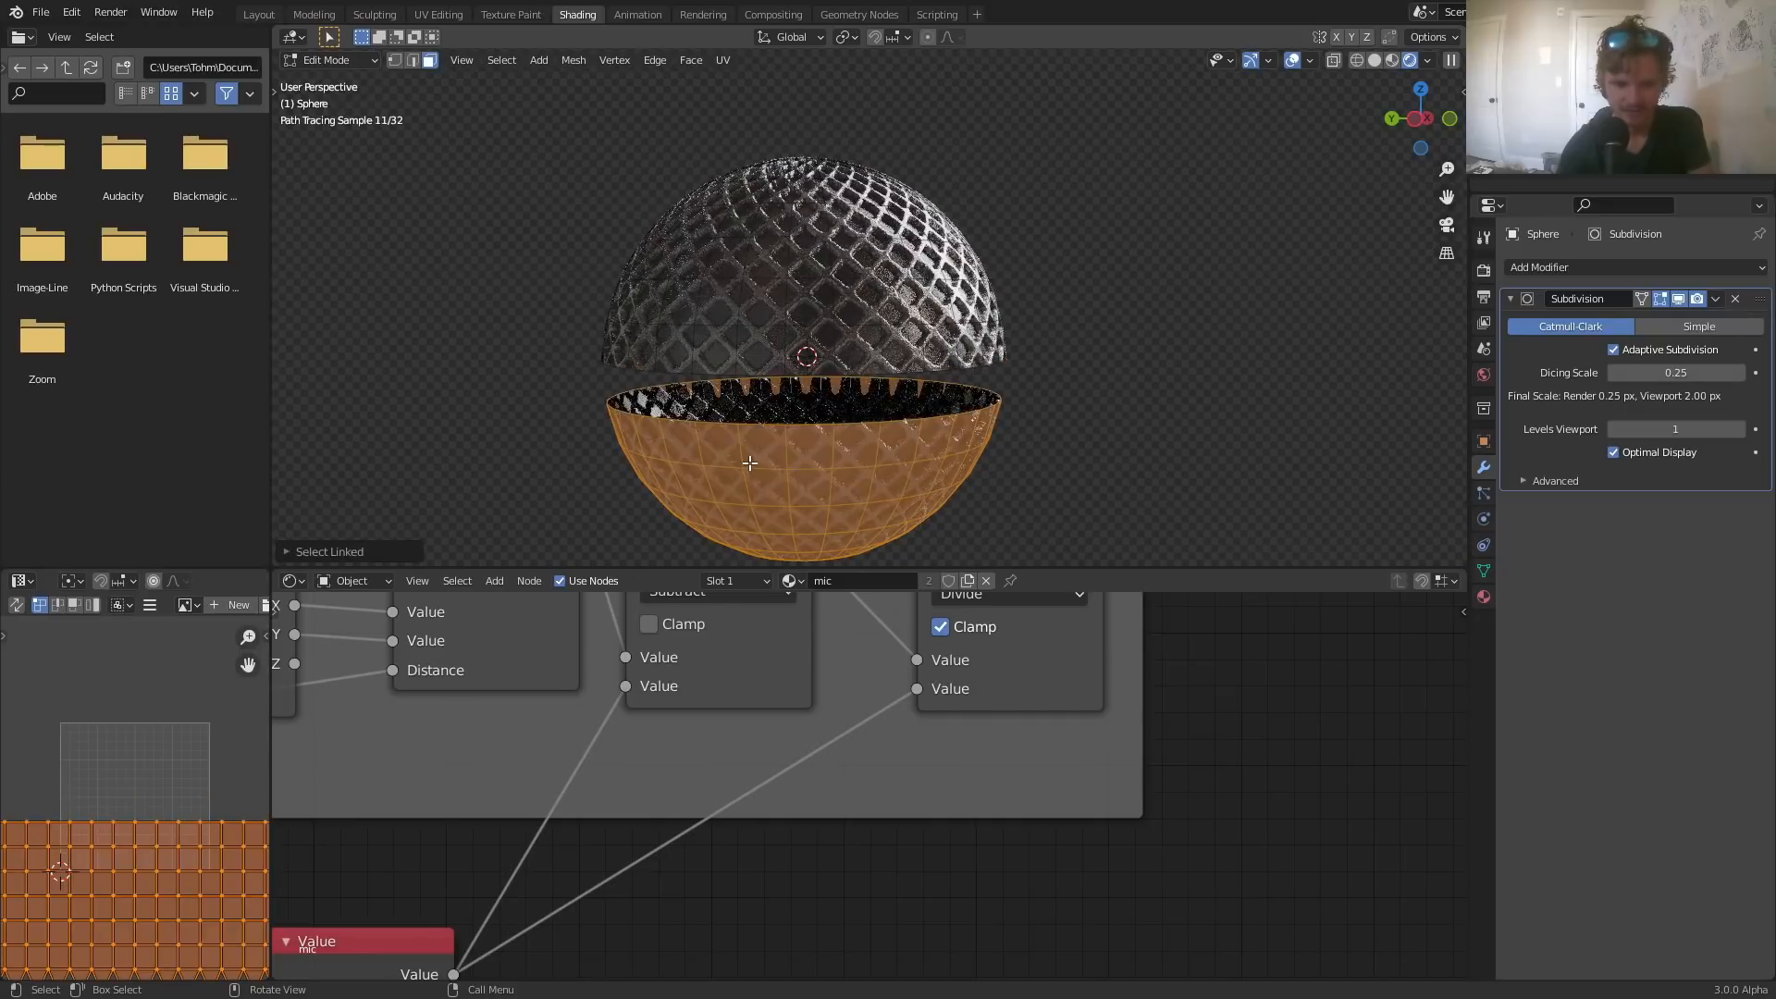
key("x")
left_click(749, 462)
key("Tab")
scroll(968, 352, "down", 4)
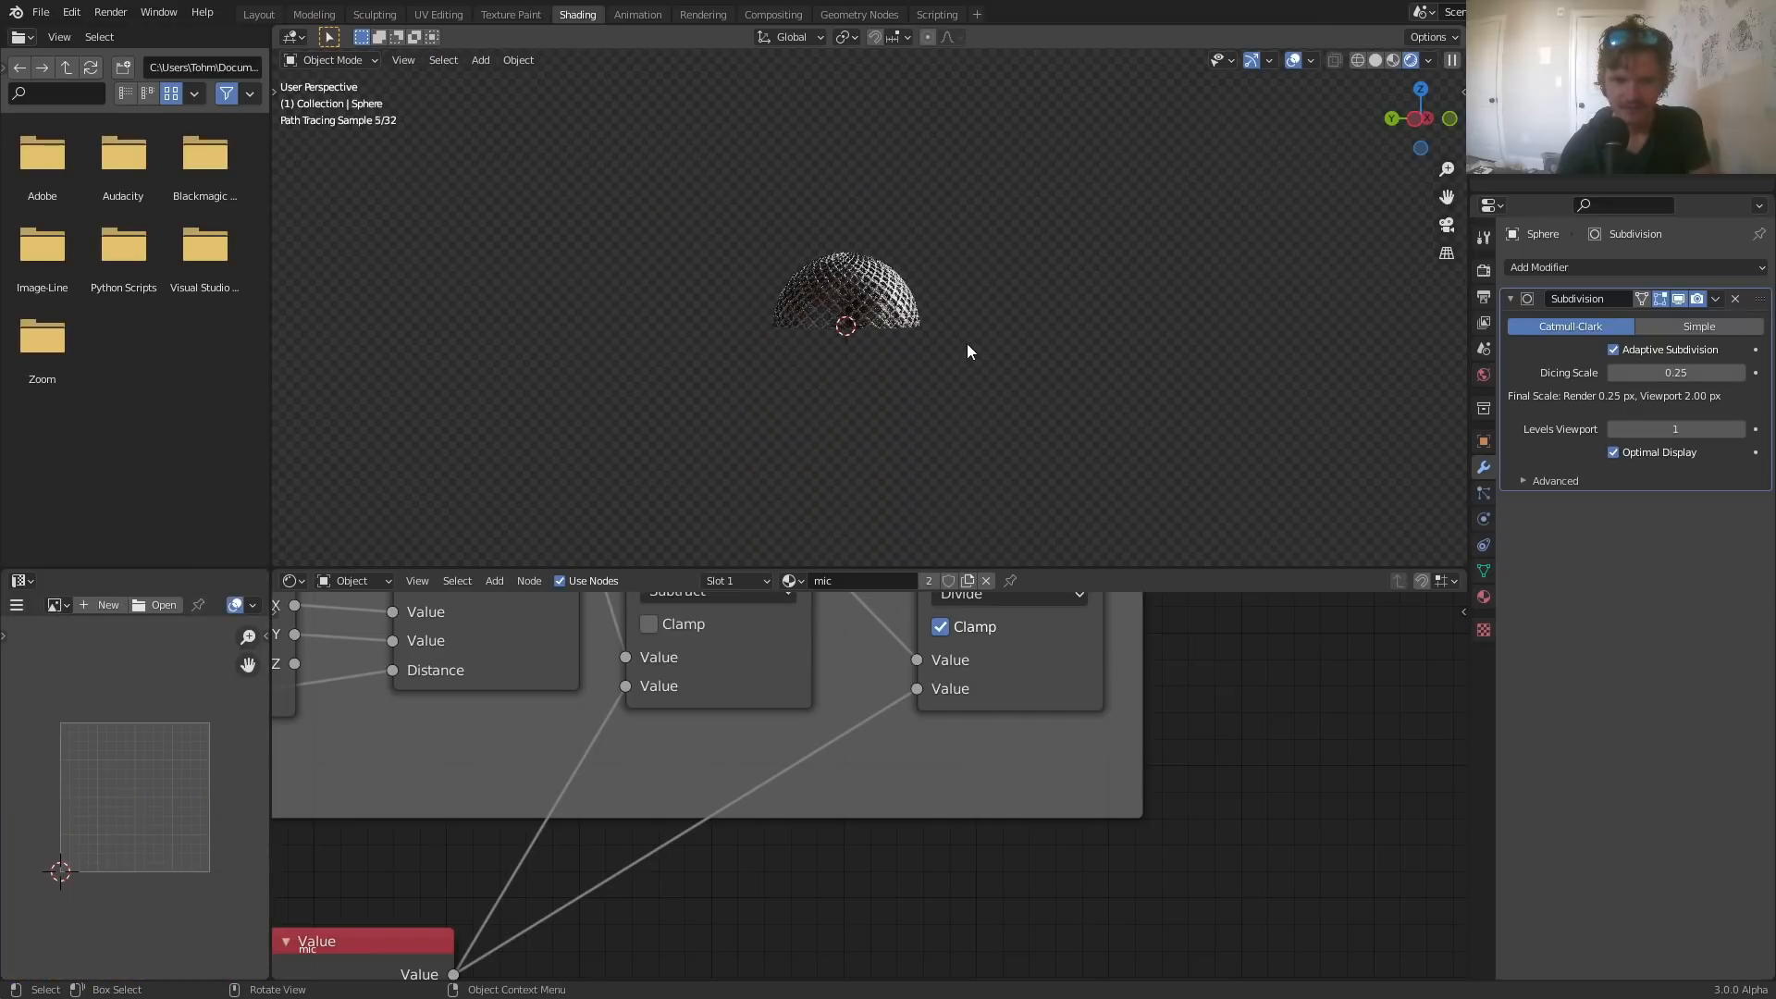
- Unwrap all faces of the remaining dome with the standard Unwrap method
scroll(855, 329, "up", 2)
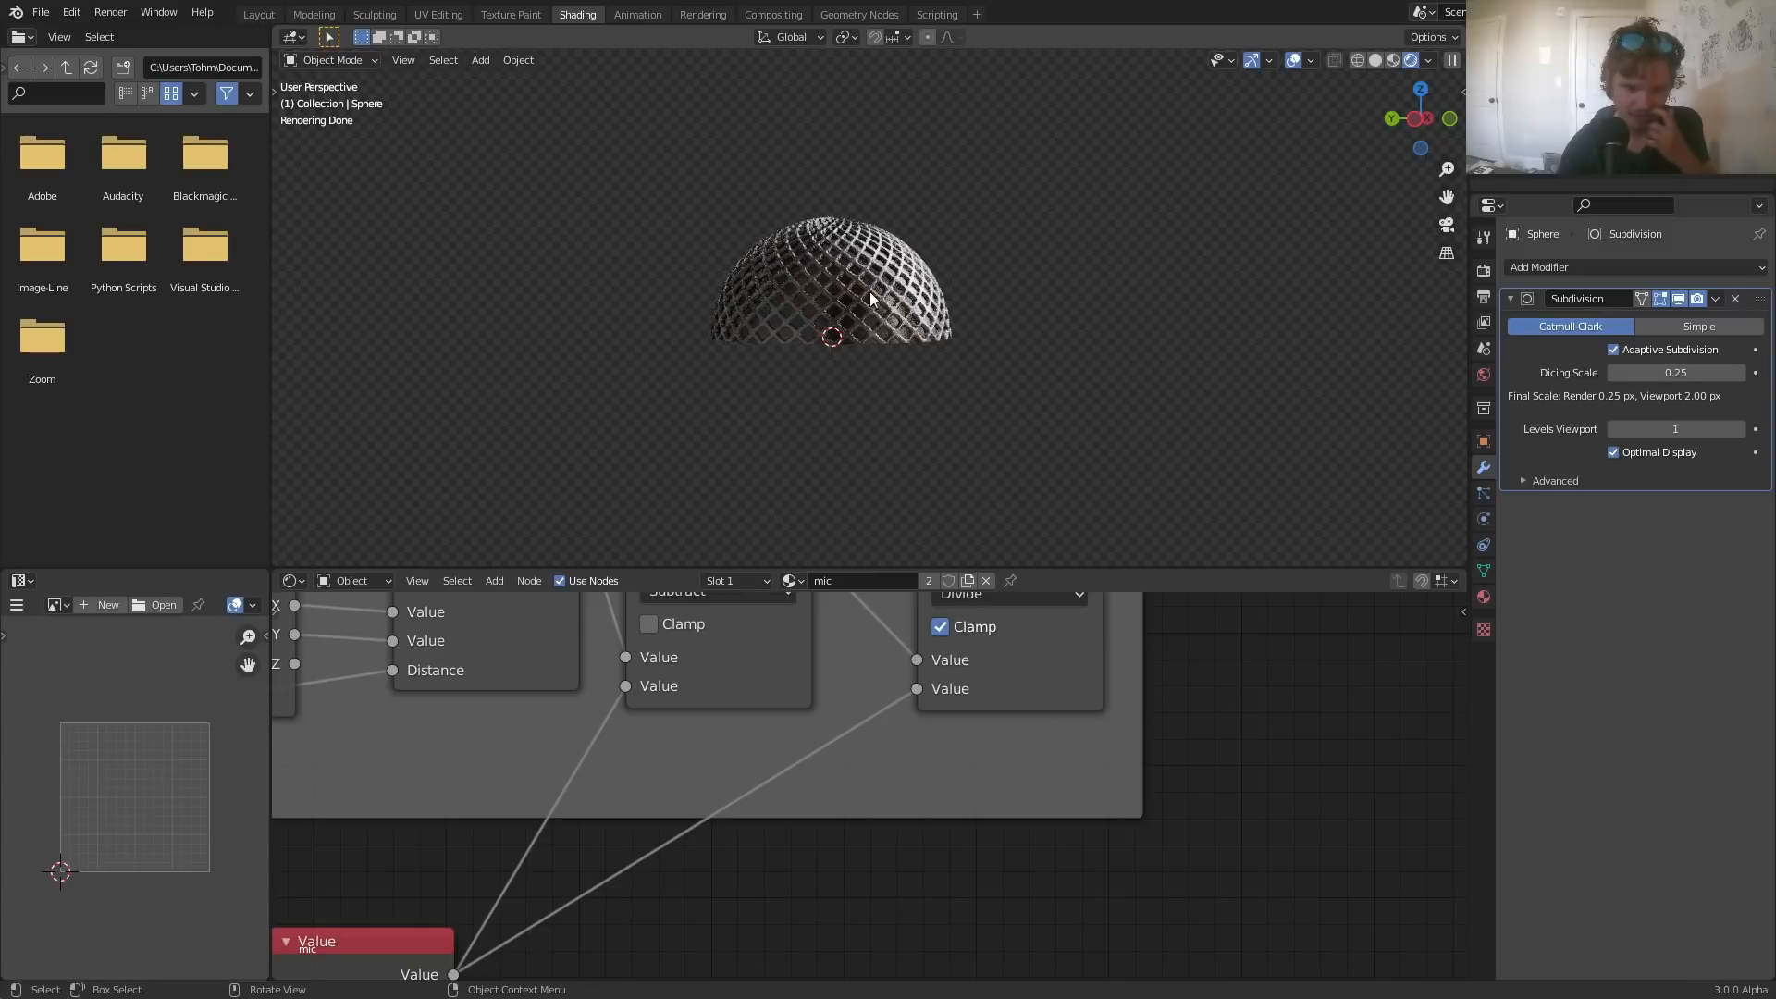
middle_click_drag(870, 292, 896, 373)
scroll(848, 285, "up", 2)
scroll(896, 379, "up", 3)
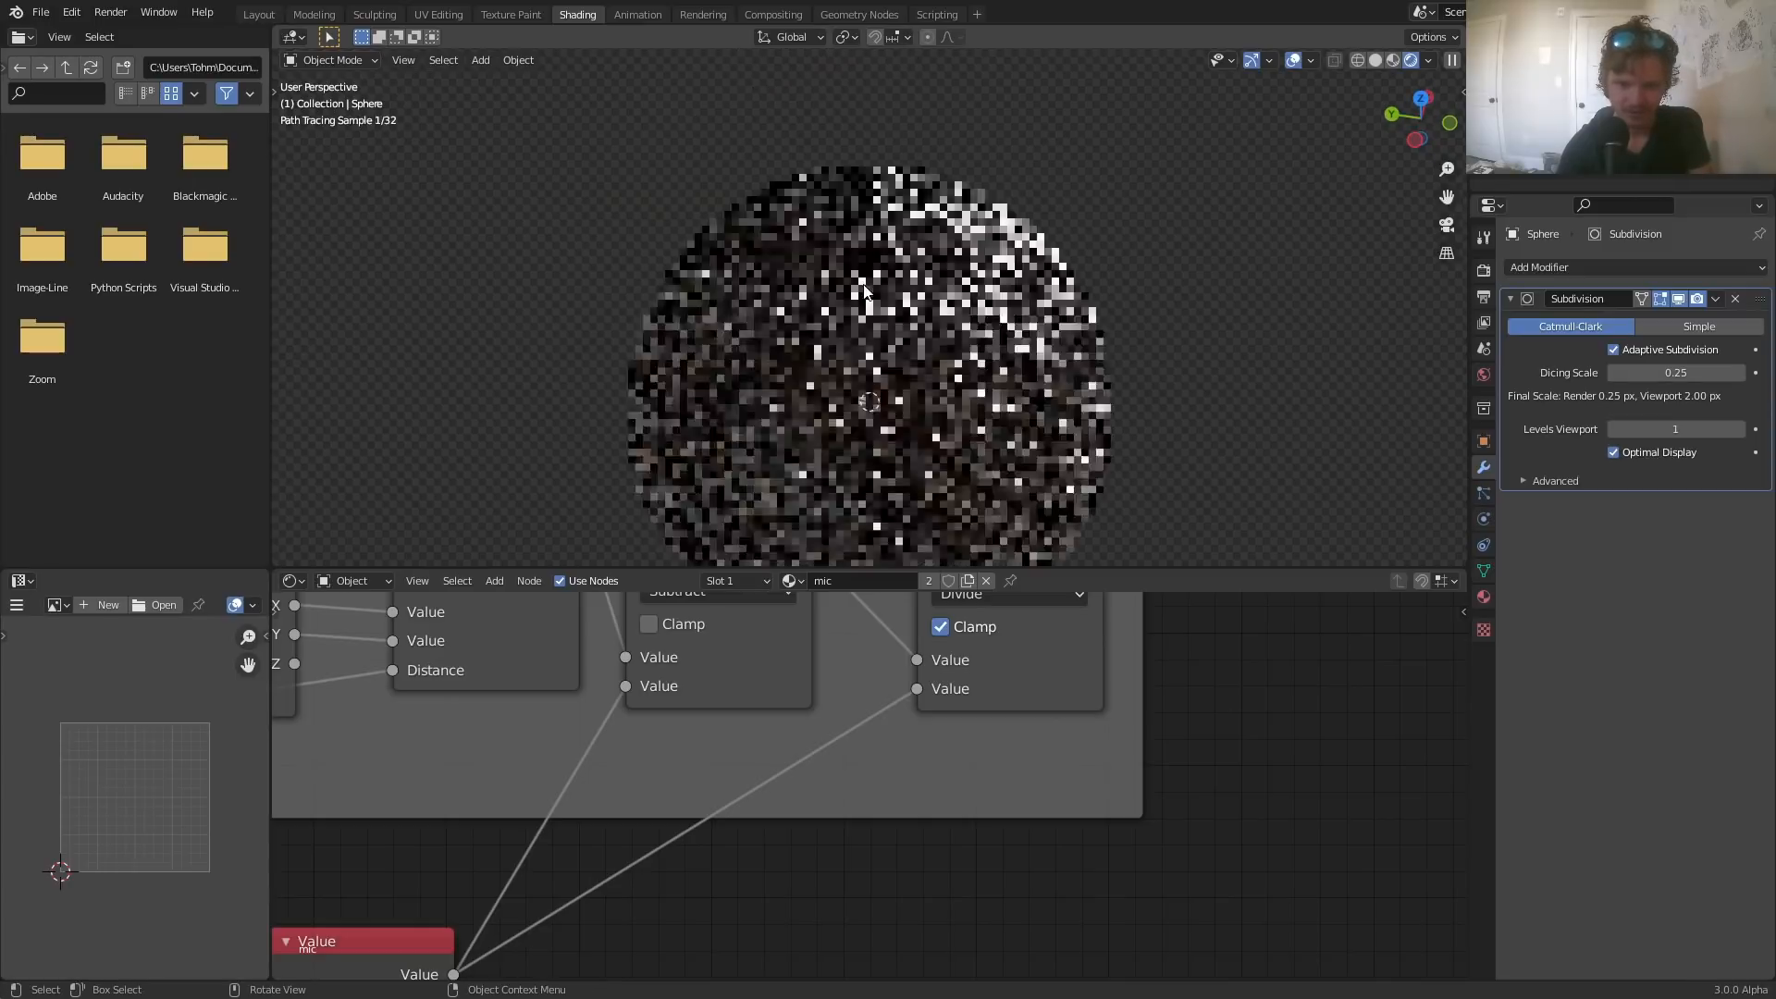
key("Tab")
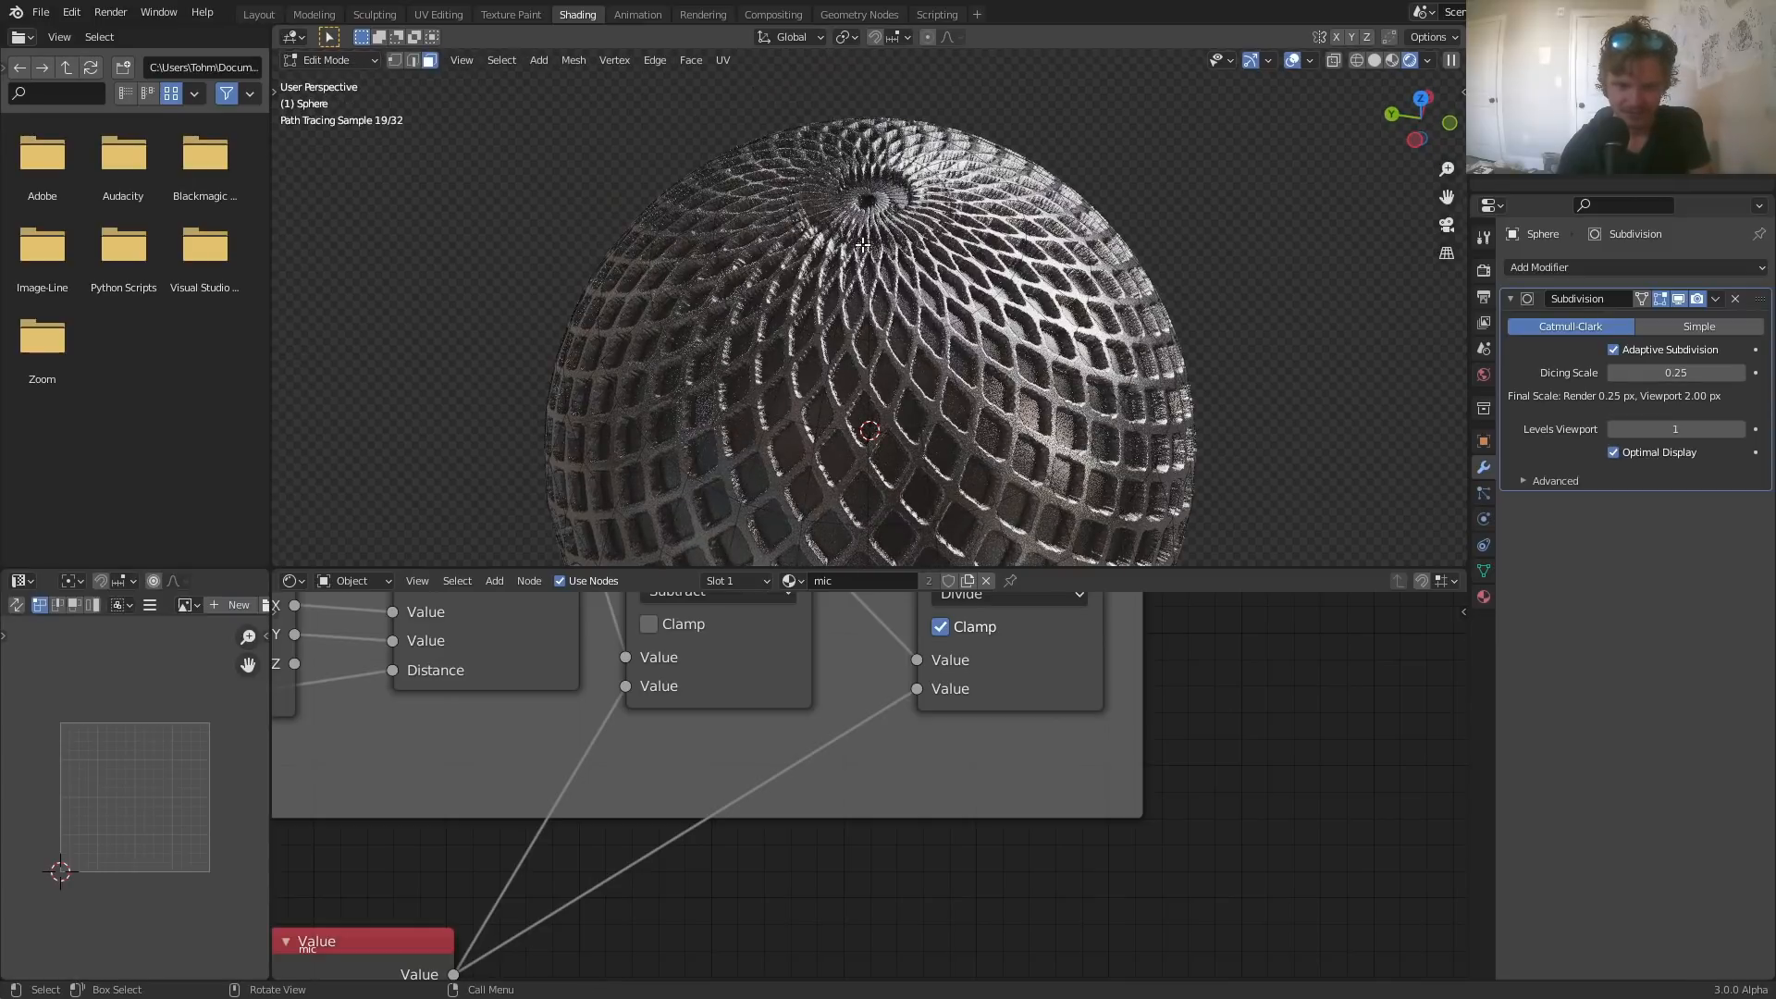
key("u")
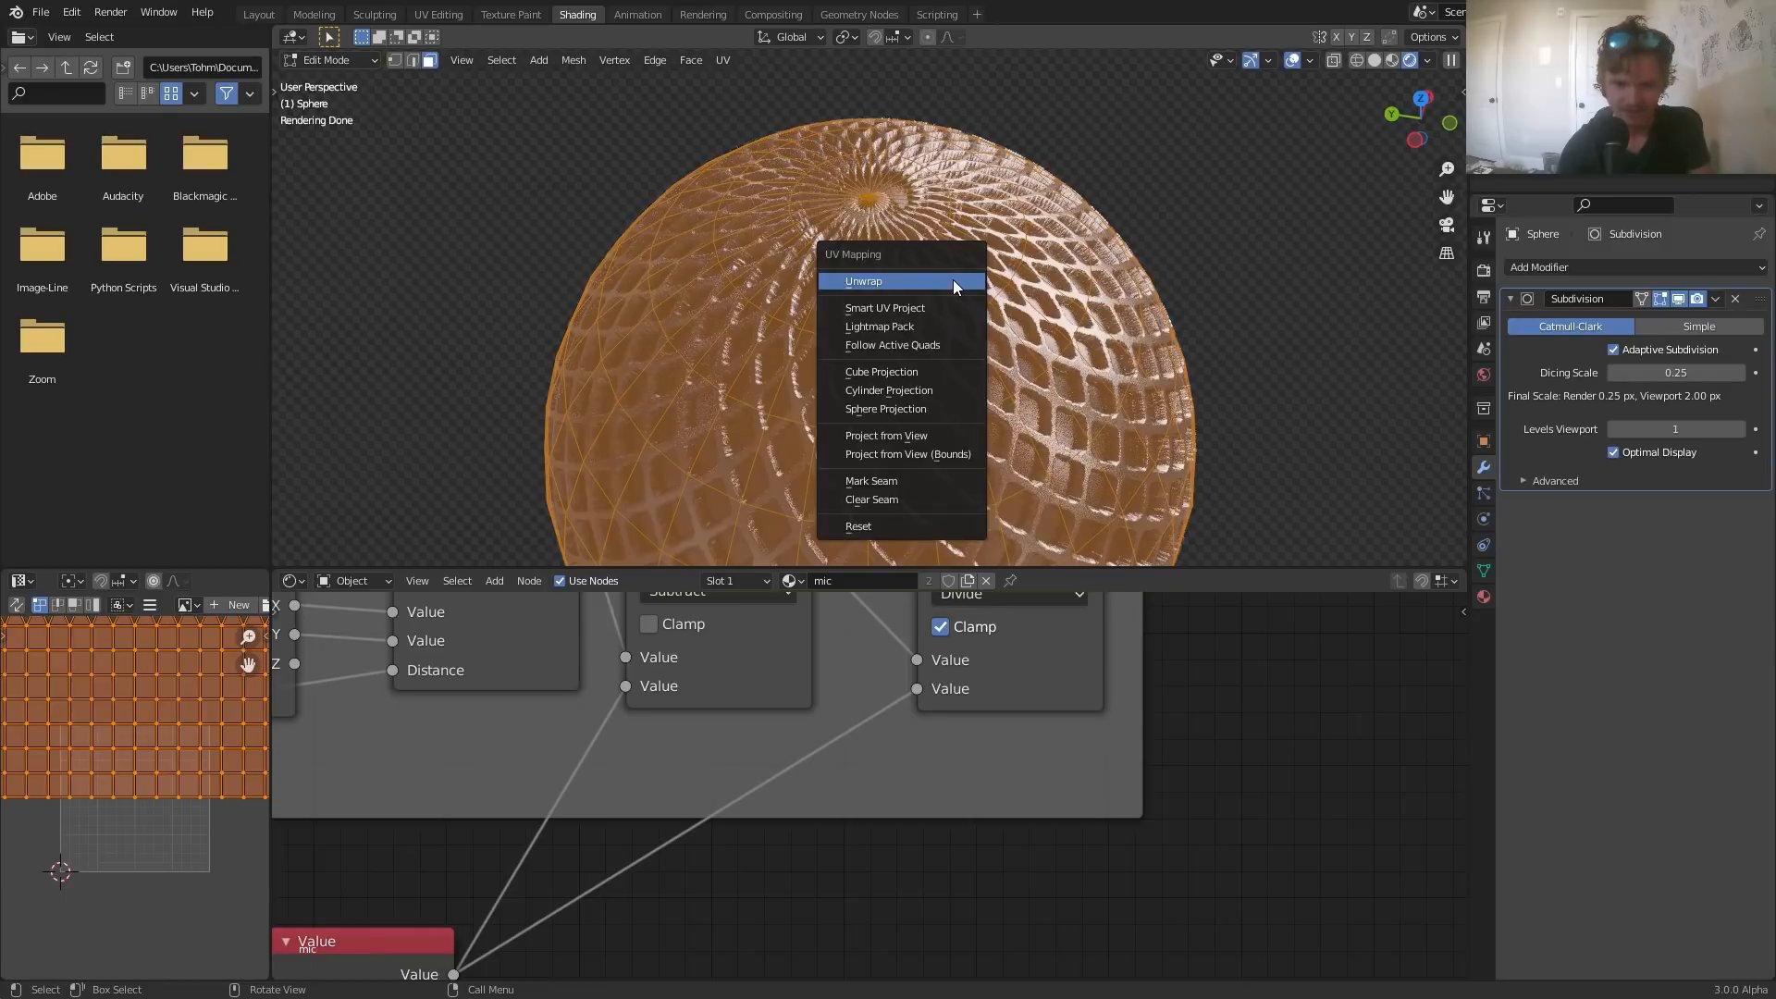
left_click(953, 279)
scroll(956, 315, "down", 3)
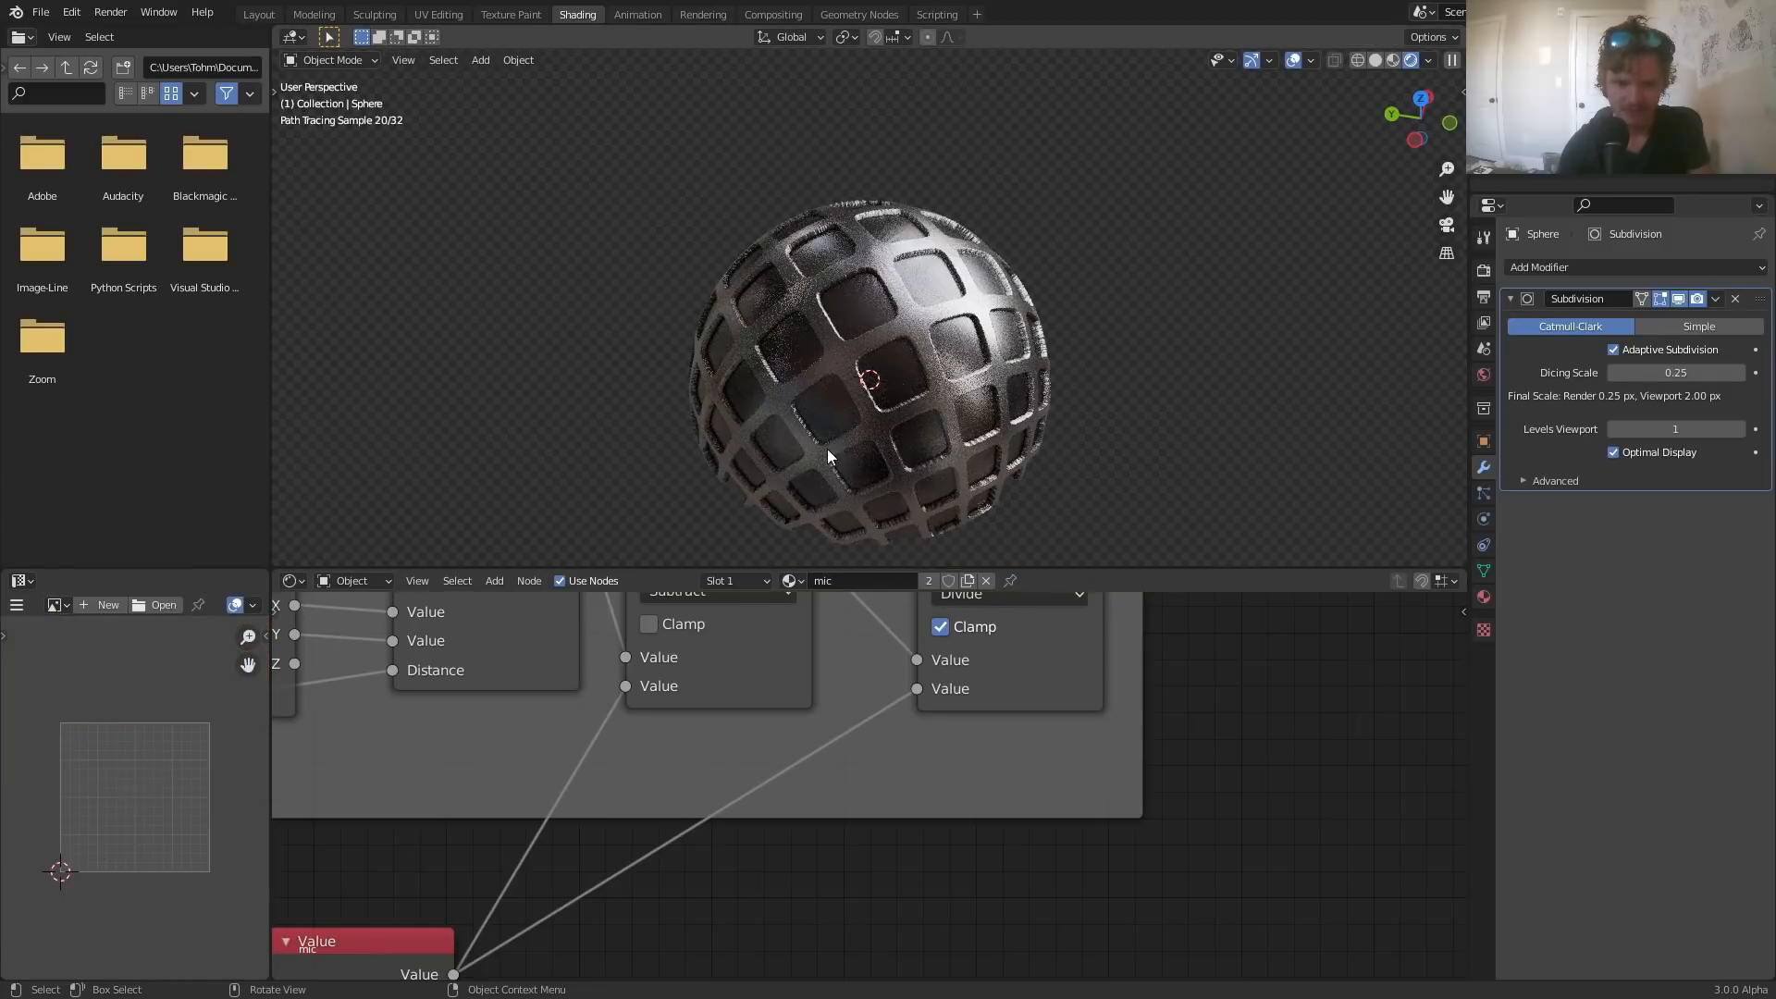
- Scale the dome's unwrapped UV layout up about 3.8 times and return to Object Mode
key("s")
key("Return")
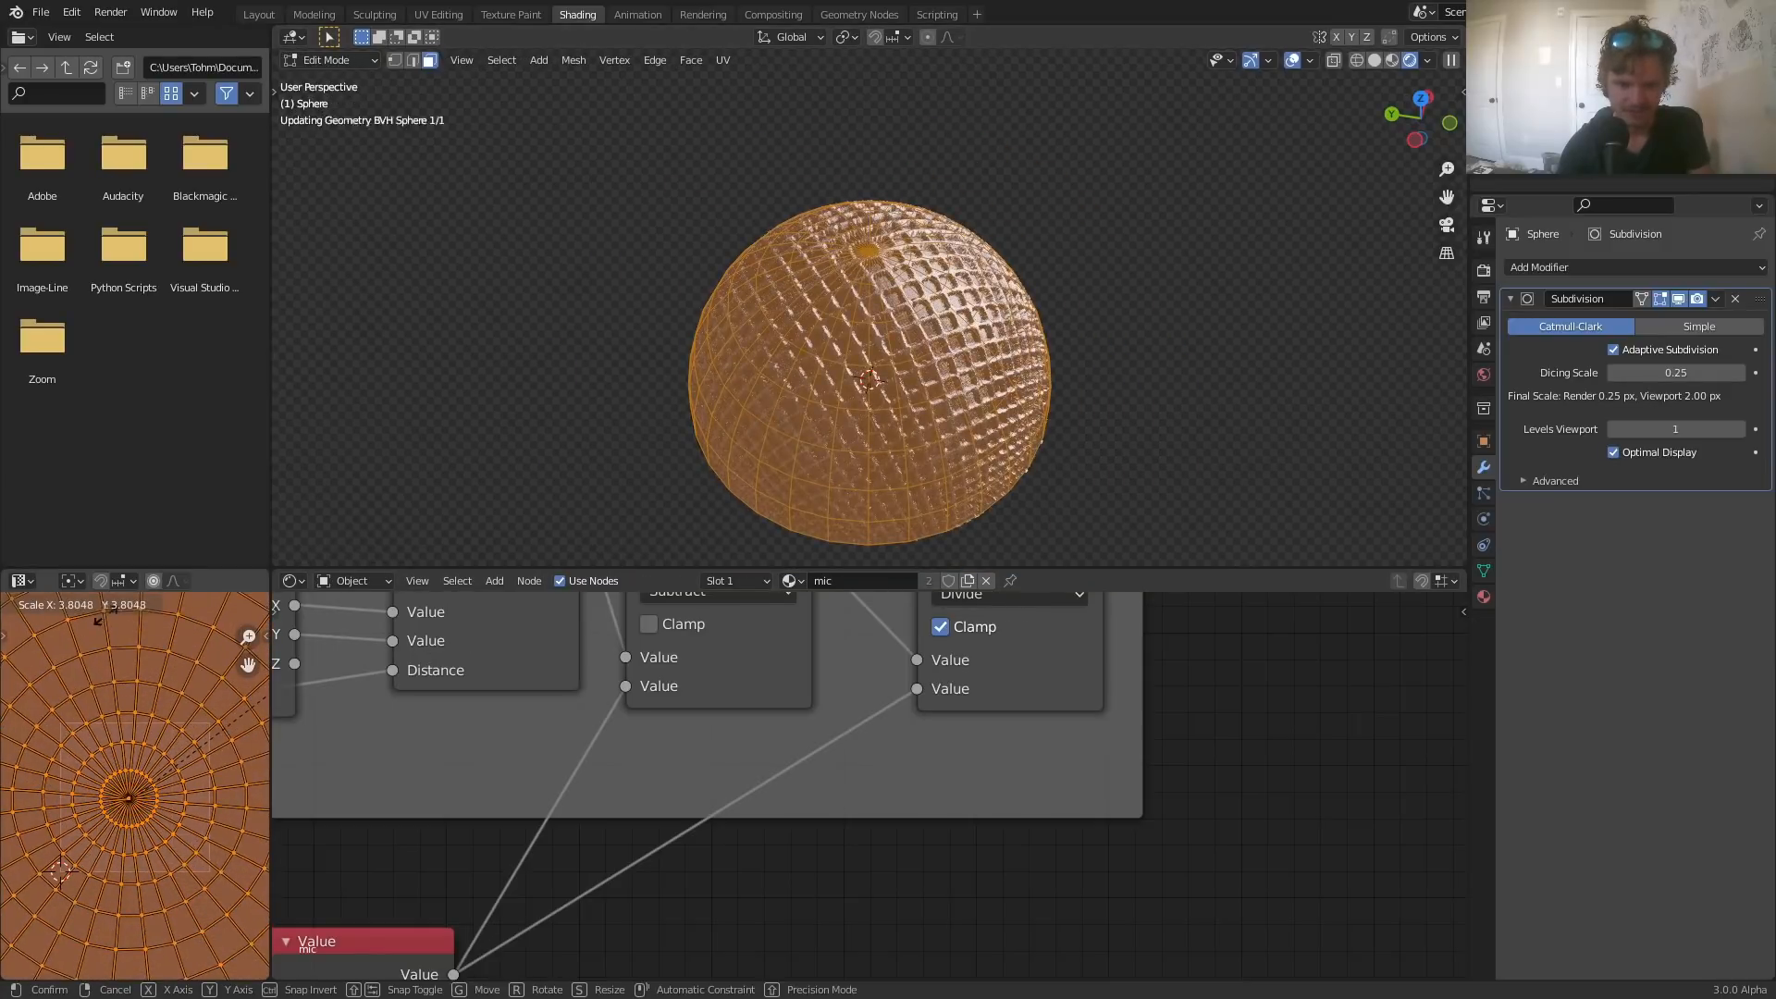
key("Tab")
middle_click_drag(1113, 337, 879, 427)
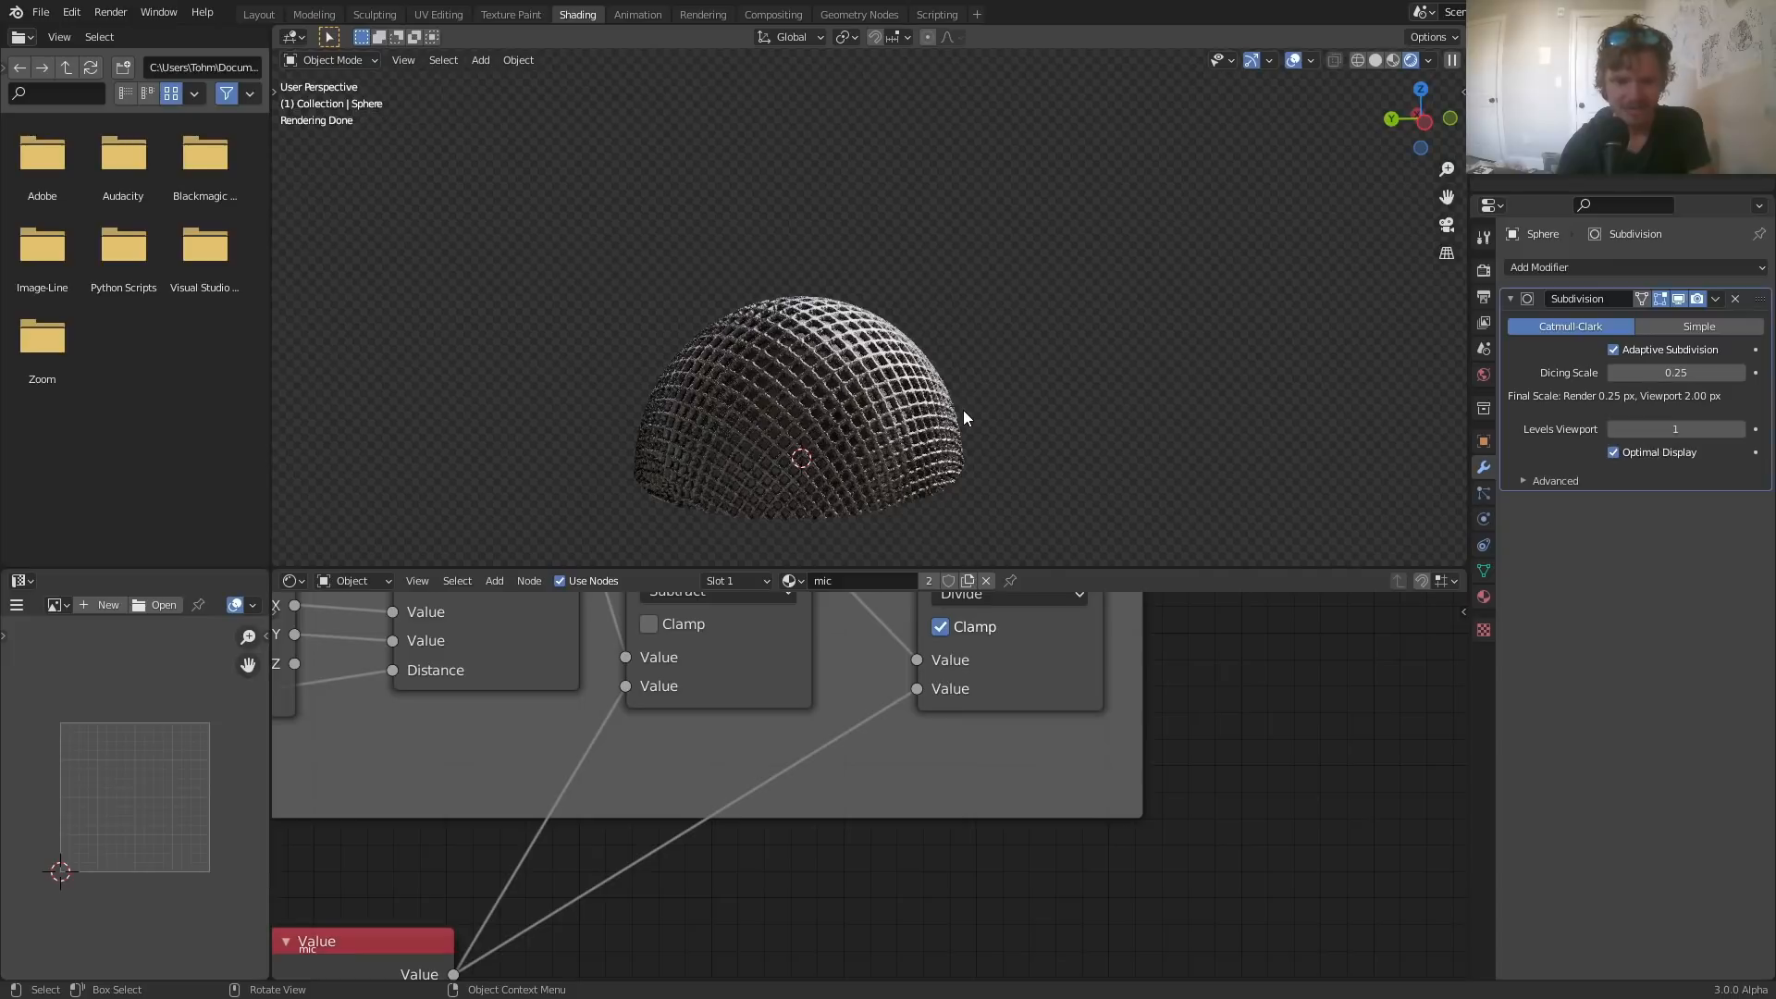
- Delete the dome and add a torus mesh in its place
left_click(773, 374)
key("Delete")
key("shift+a")
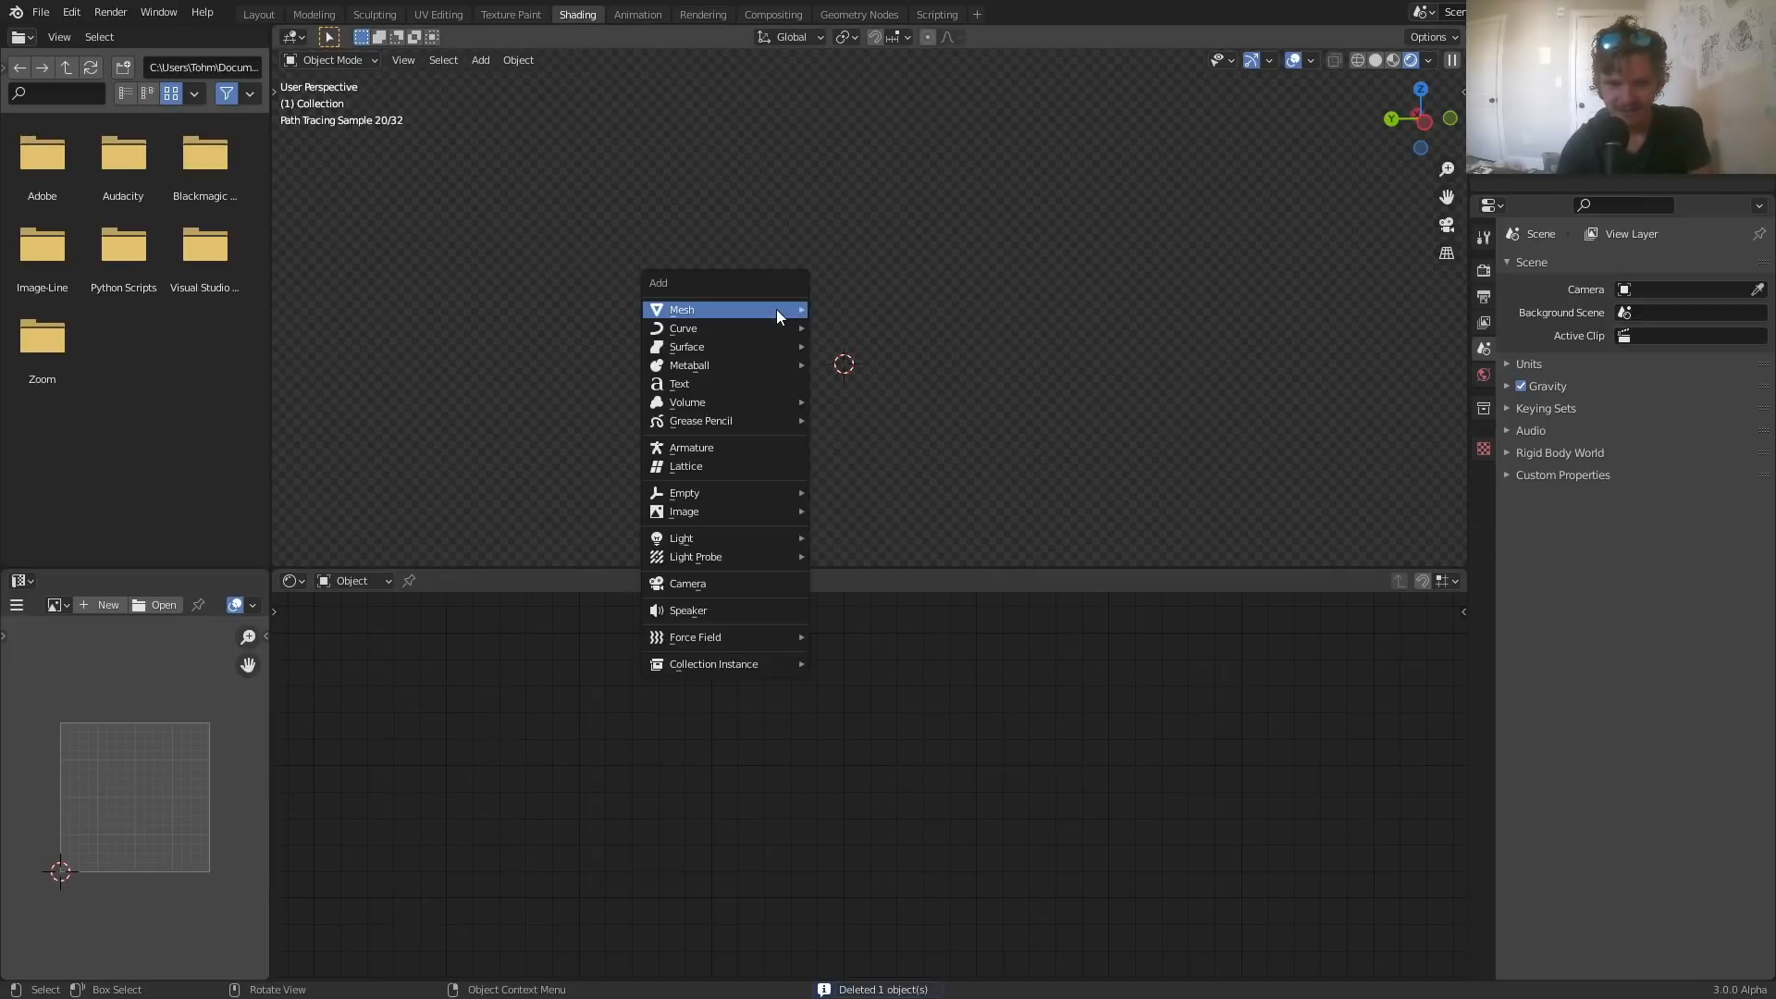
mouse_move(775, 309)
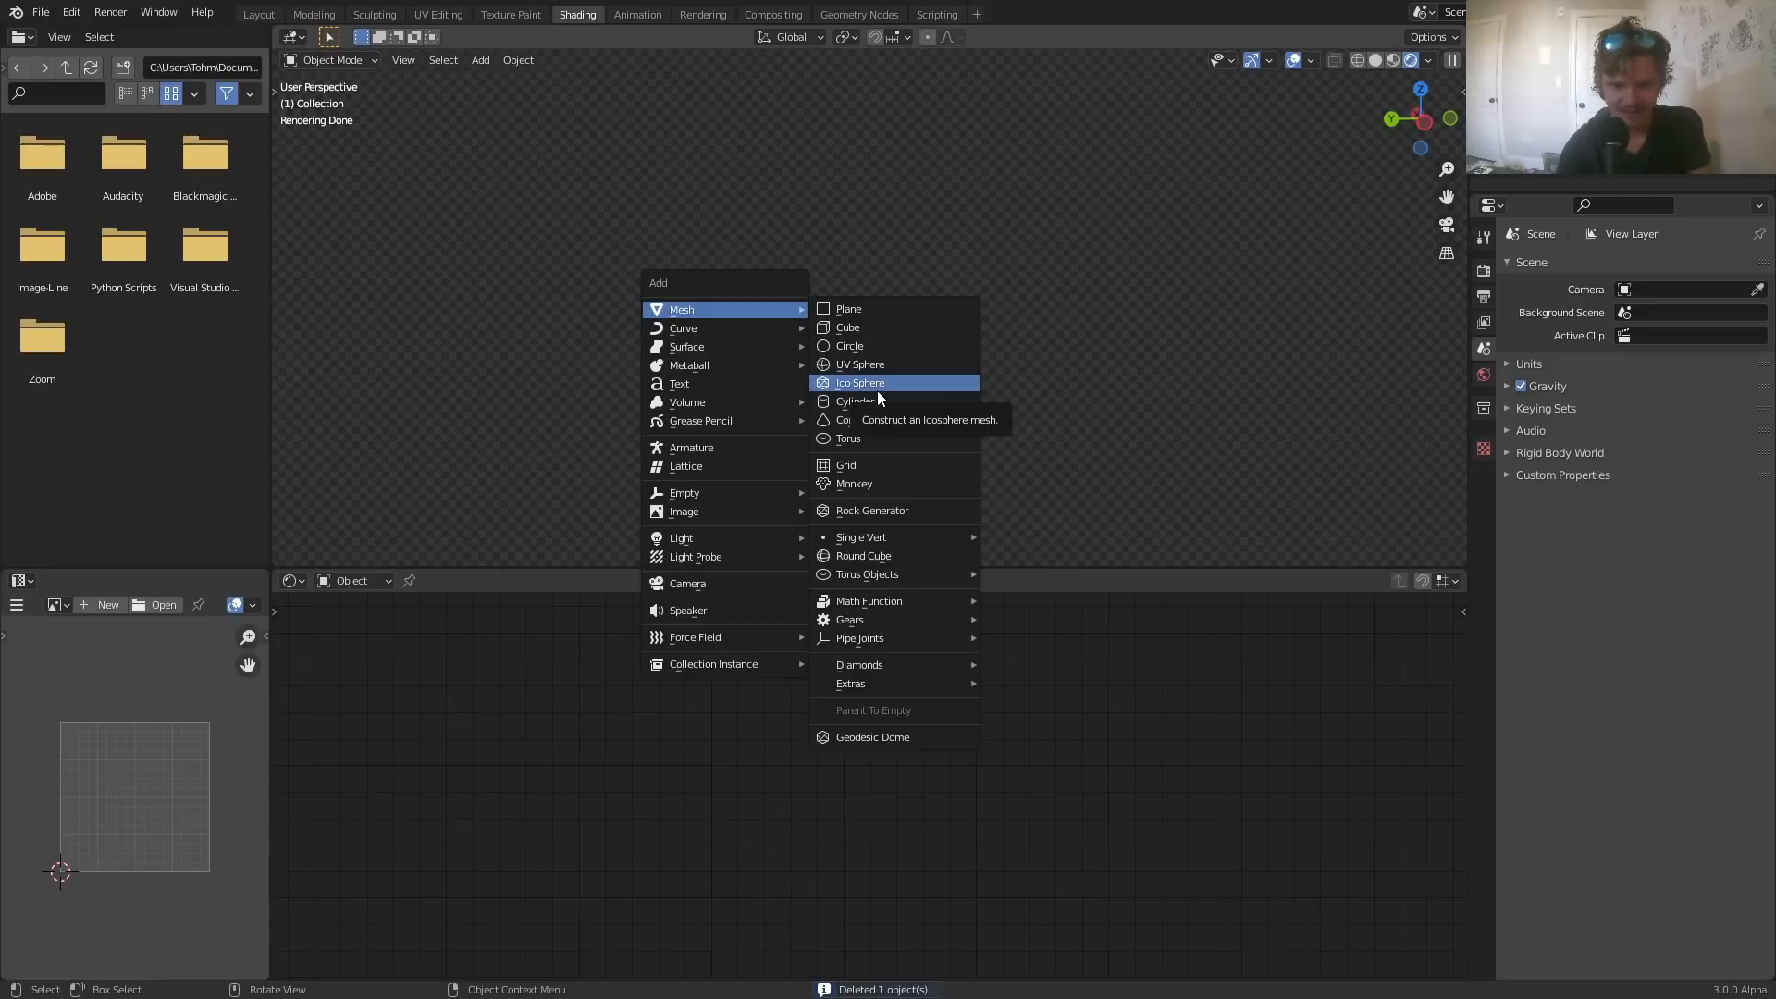
left_click(868, 439)
- Give the torus a Subdivision Surface modifier with Adaptive Subdivision enabled and assign it the existing mic material
left_click(1556, 270)
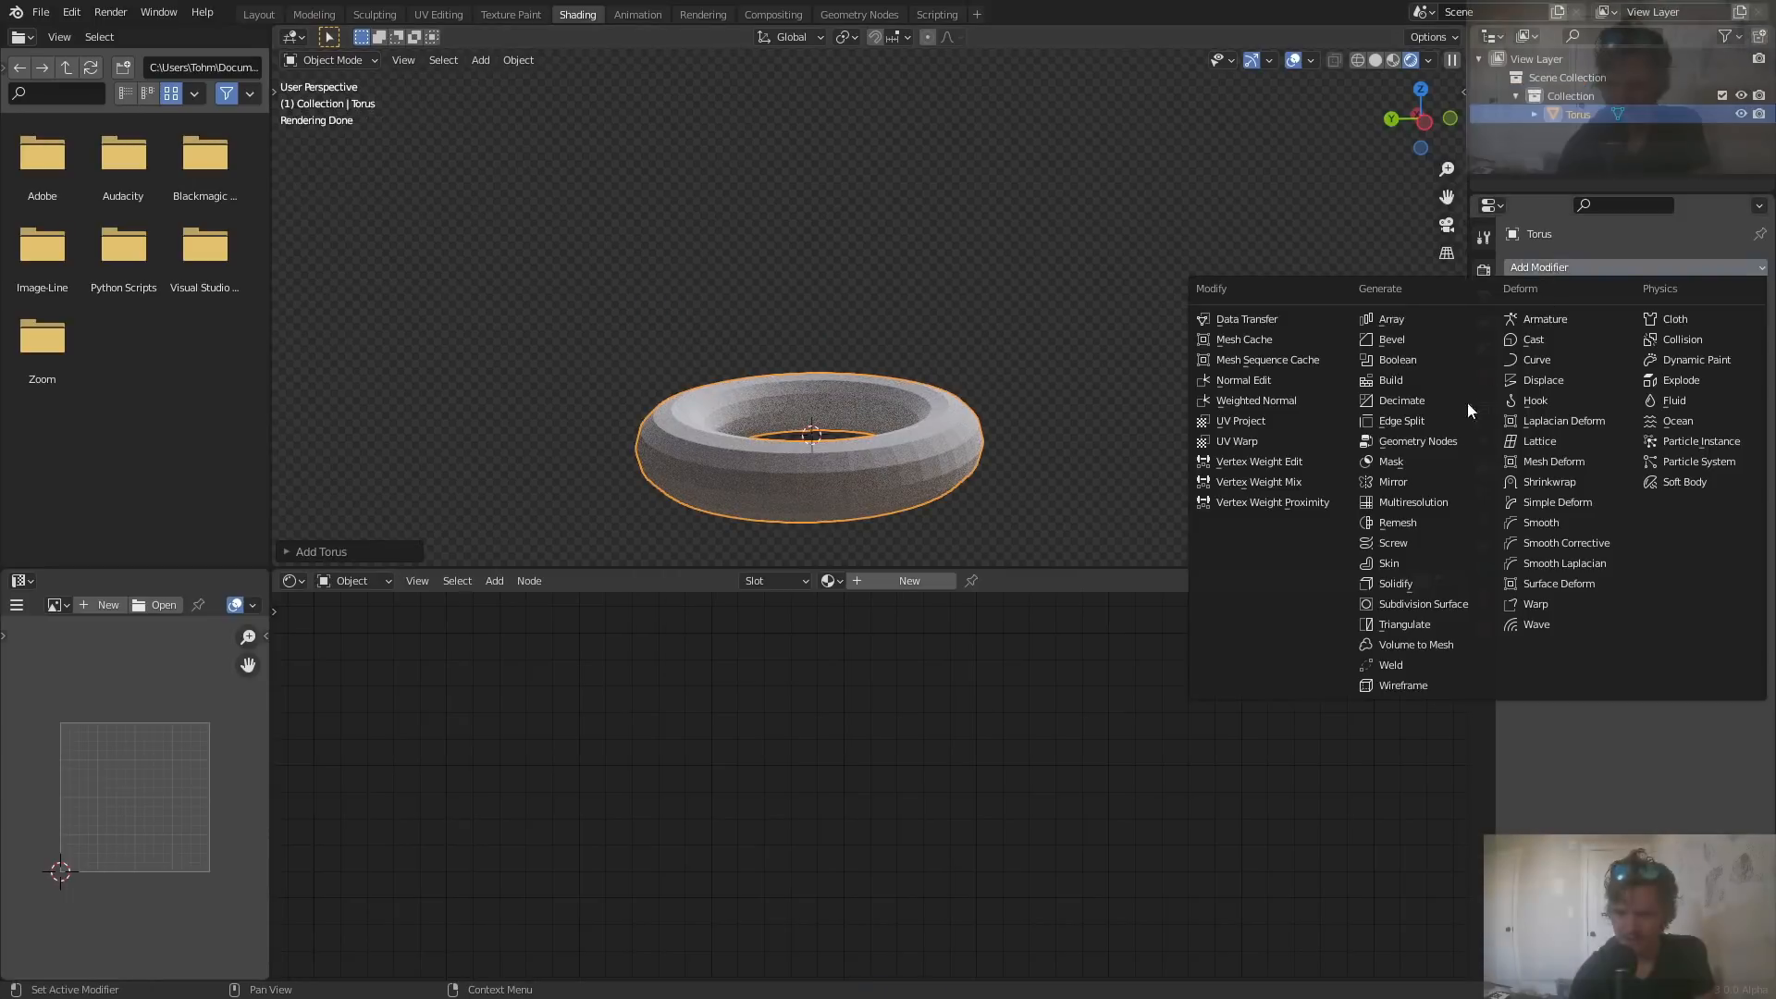
left_click(1457, 604)
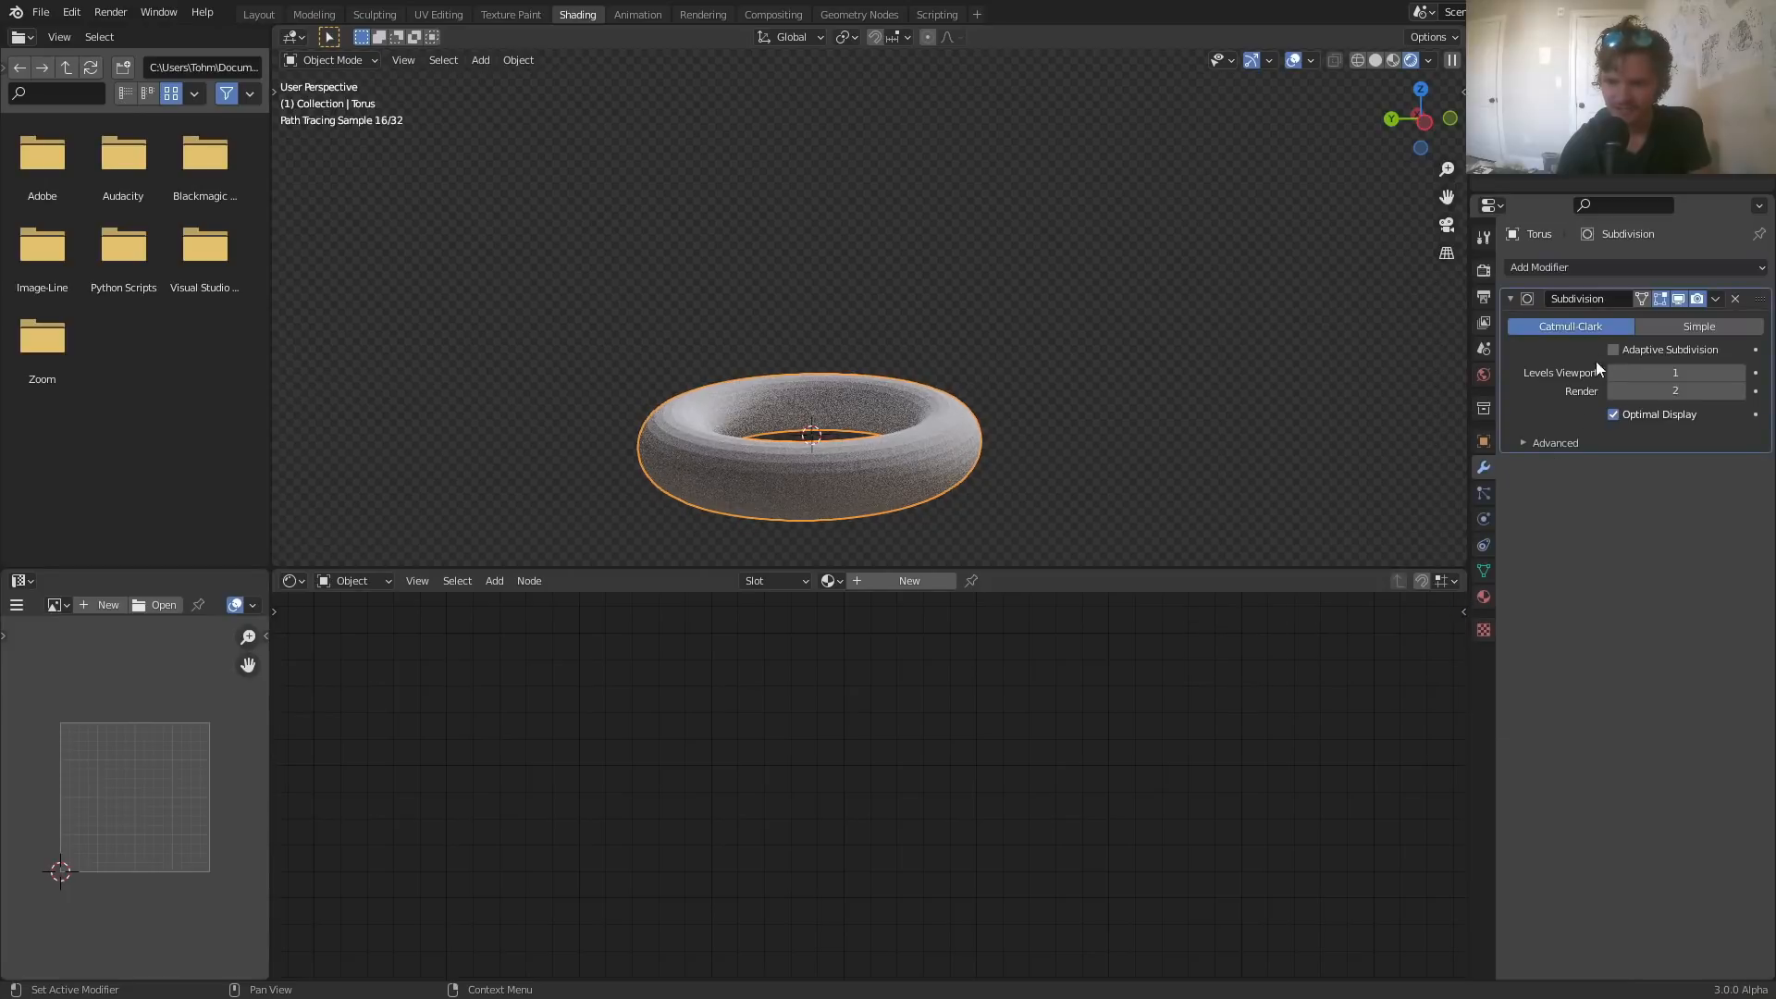
left_click(1615, 350)
left_click(840, 585)
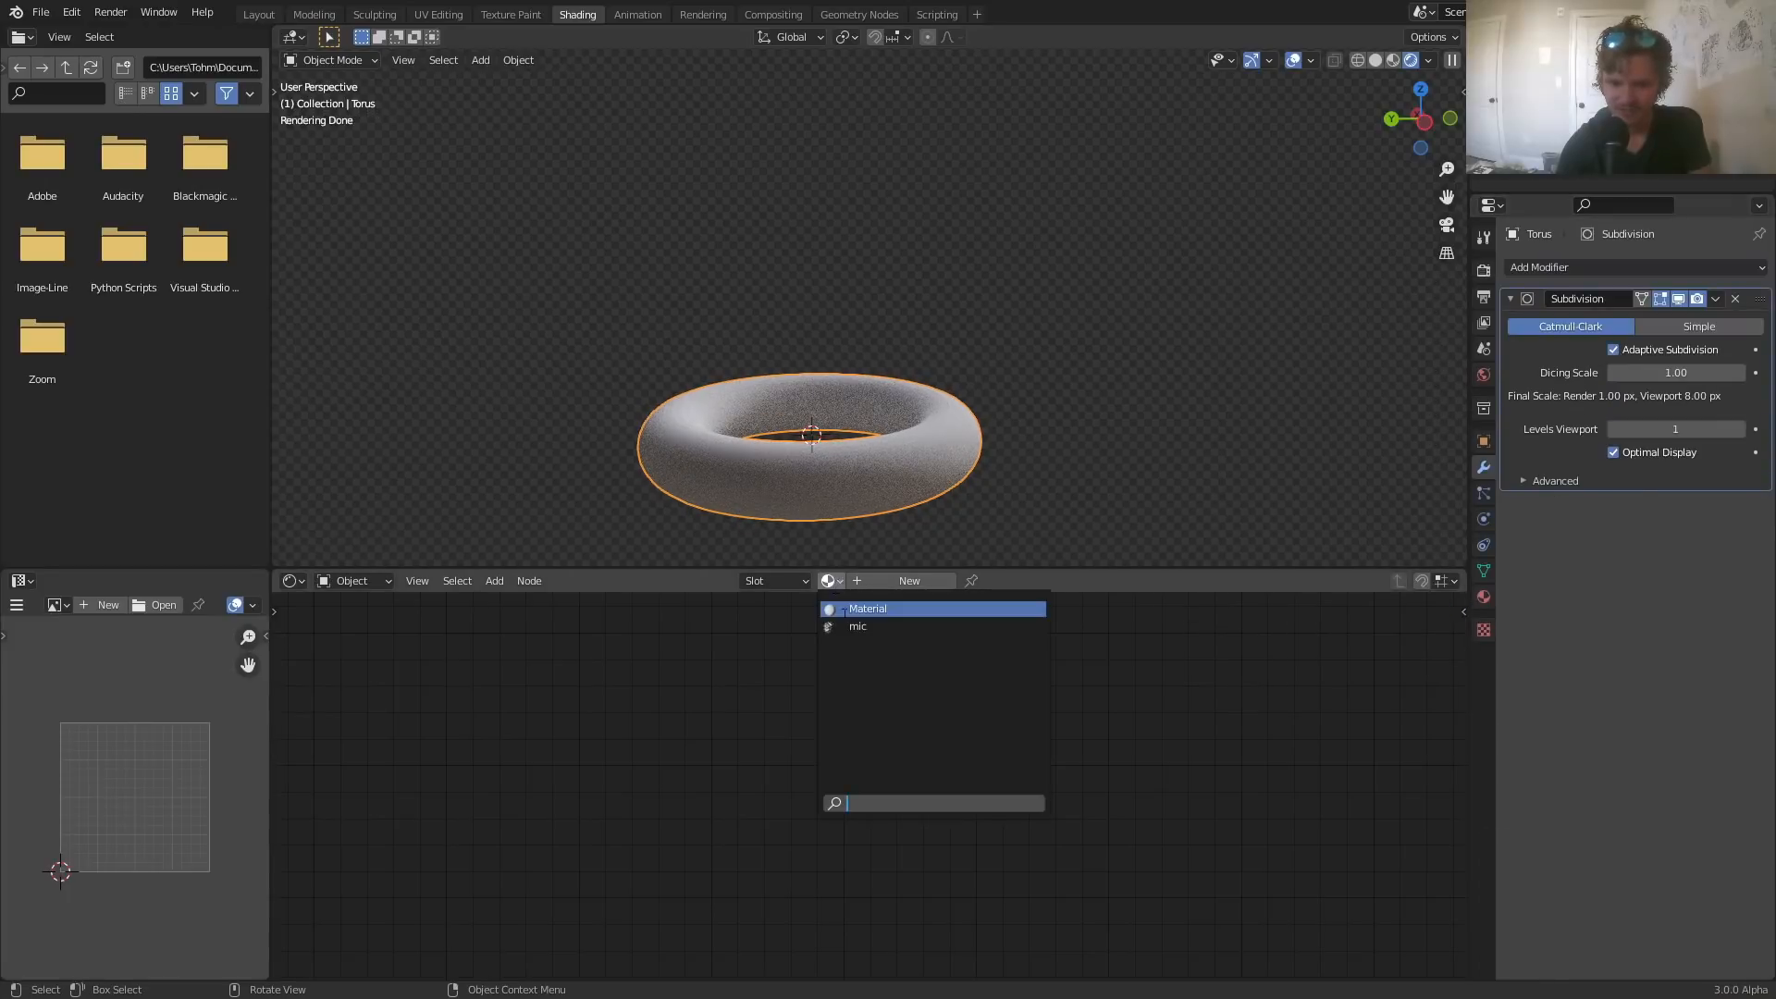
left_click(845, 623)
- In Edit Mode, scale the torus's whole UV layout up about 2.9 times
middle_click_drag(736, 475, 857, 433, "shift")
key("Tab")
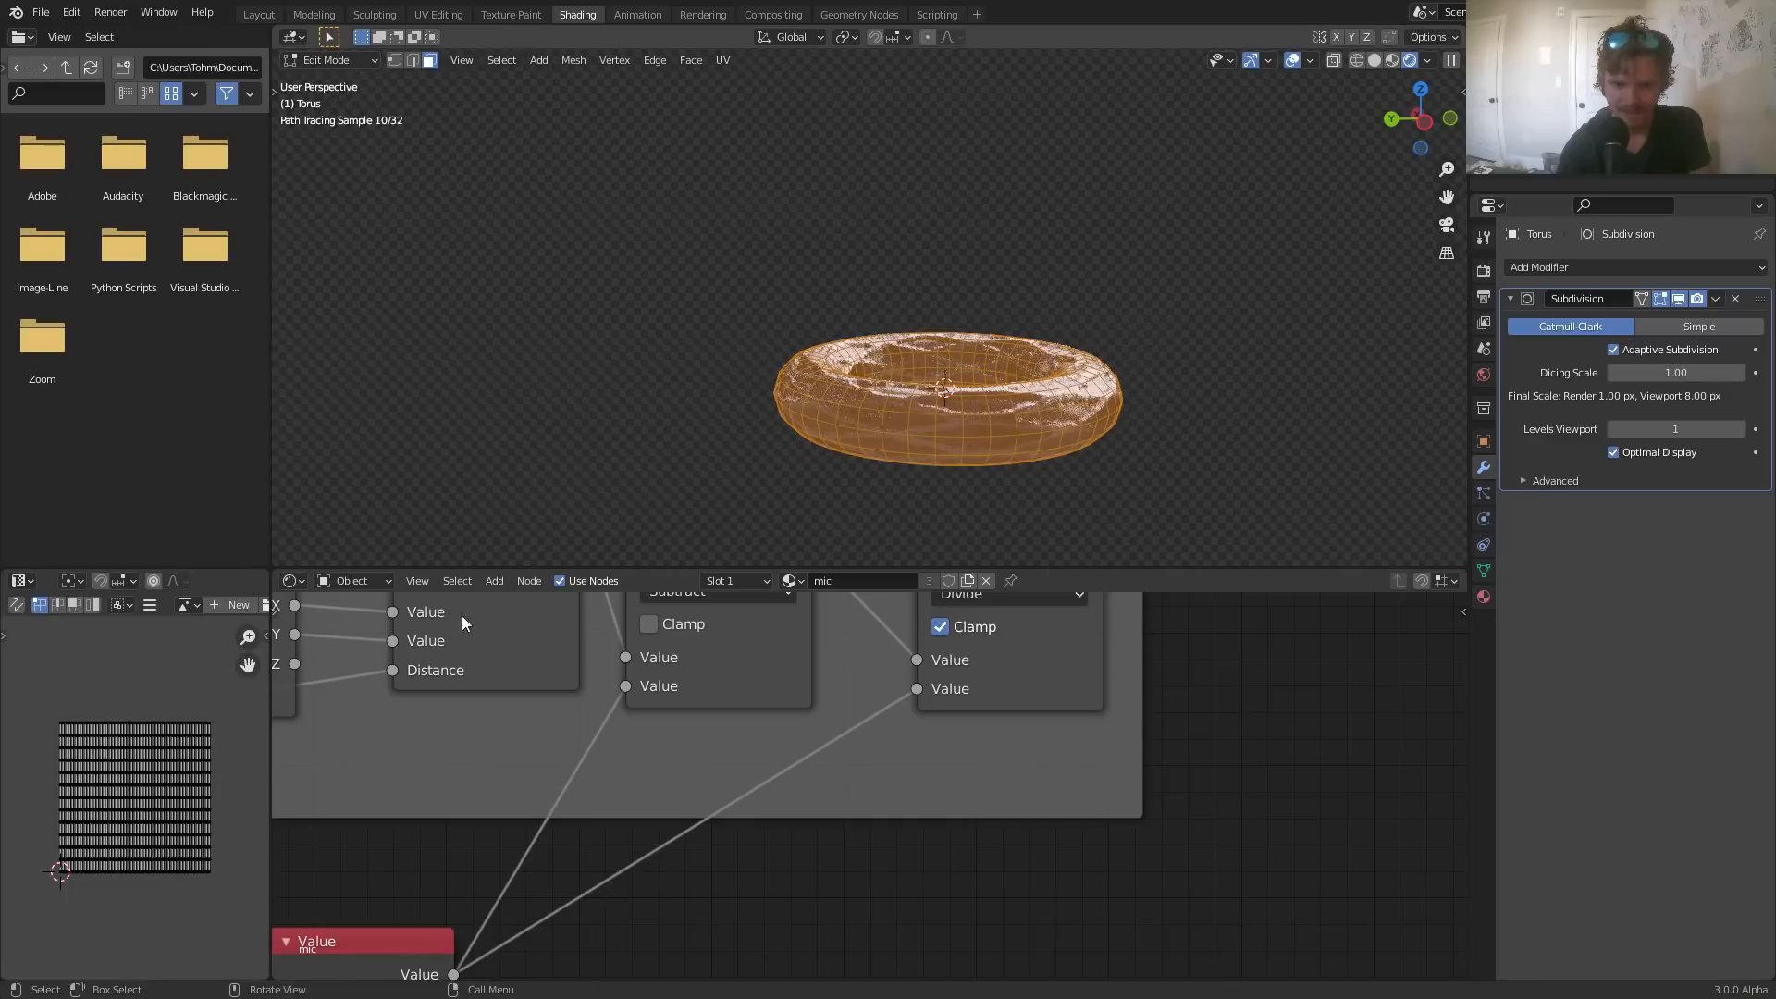
key("a")
key("s")
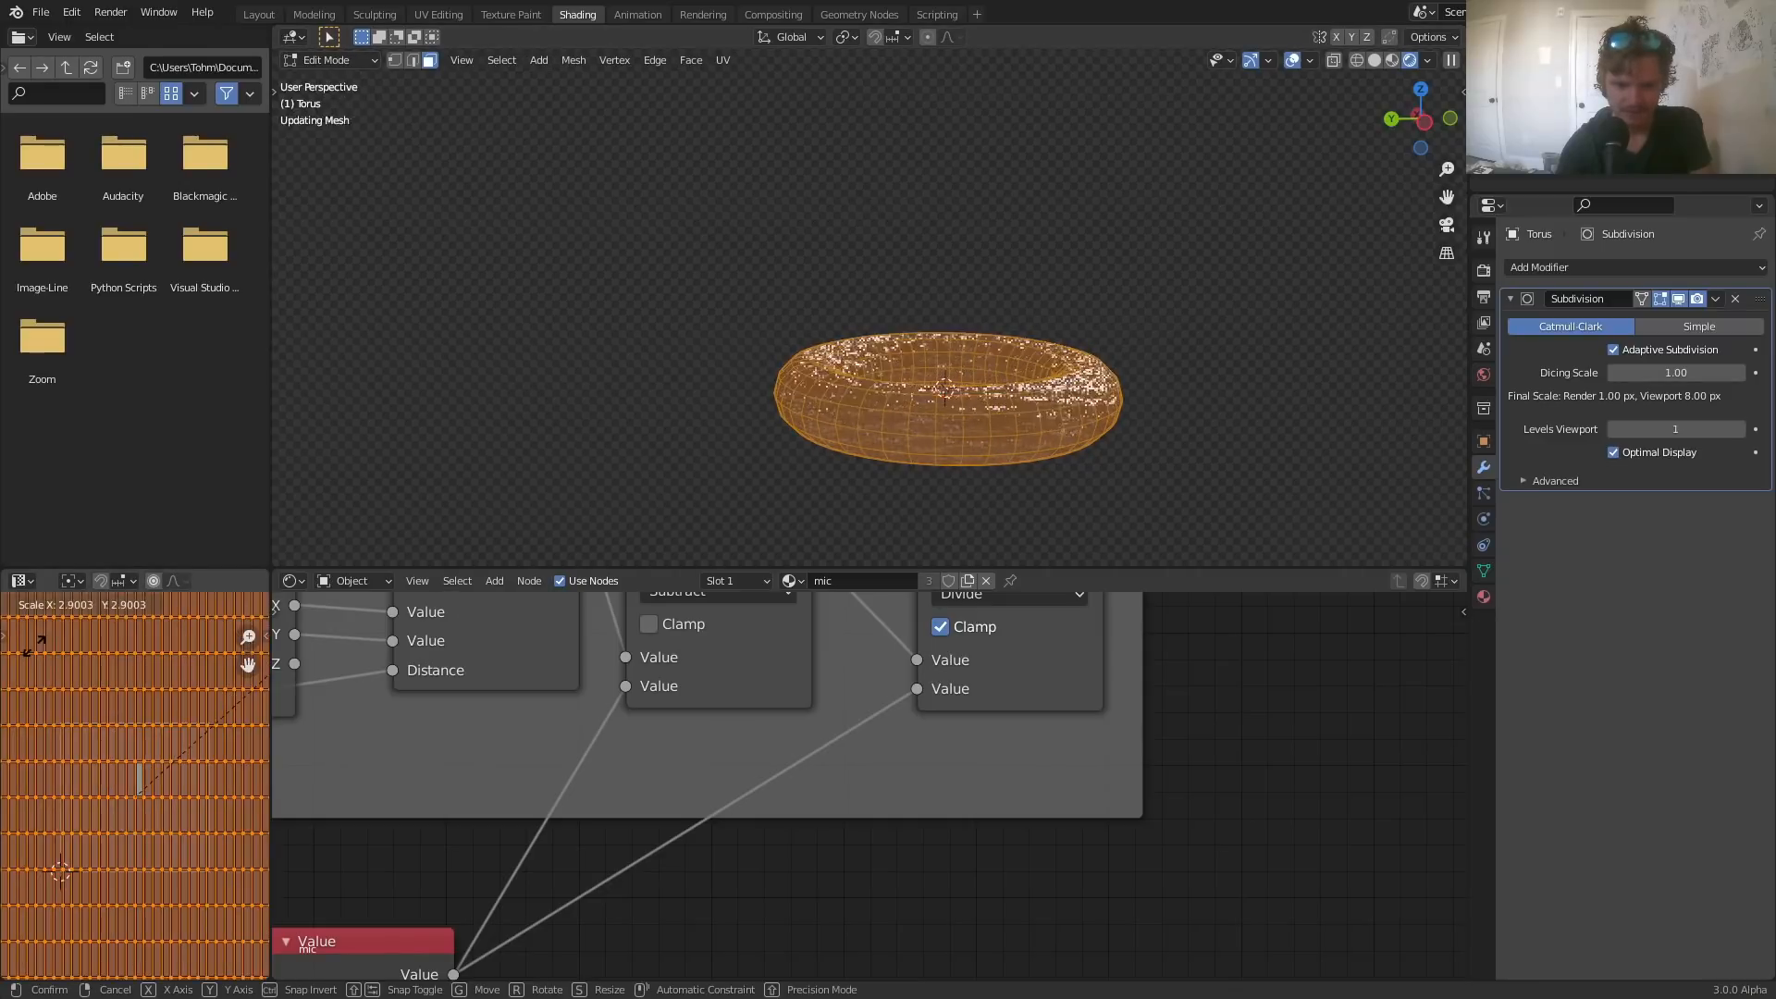
key("Return")
- Stretch the torus's UV layout along X until its grid cells are roughly square
scroll(725, 444, "up", 2)
scroll(825, 459, "up", 2)
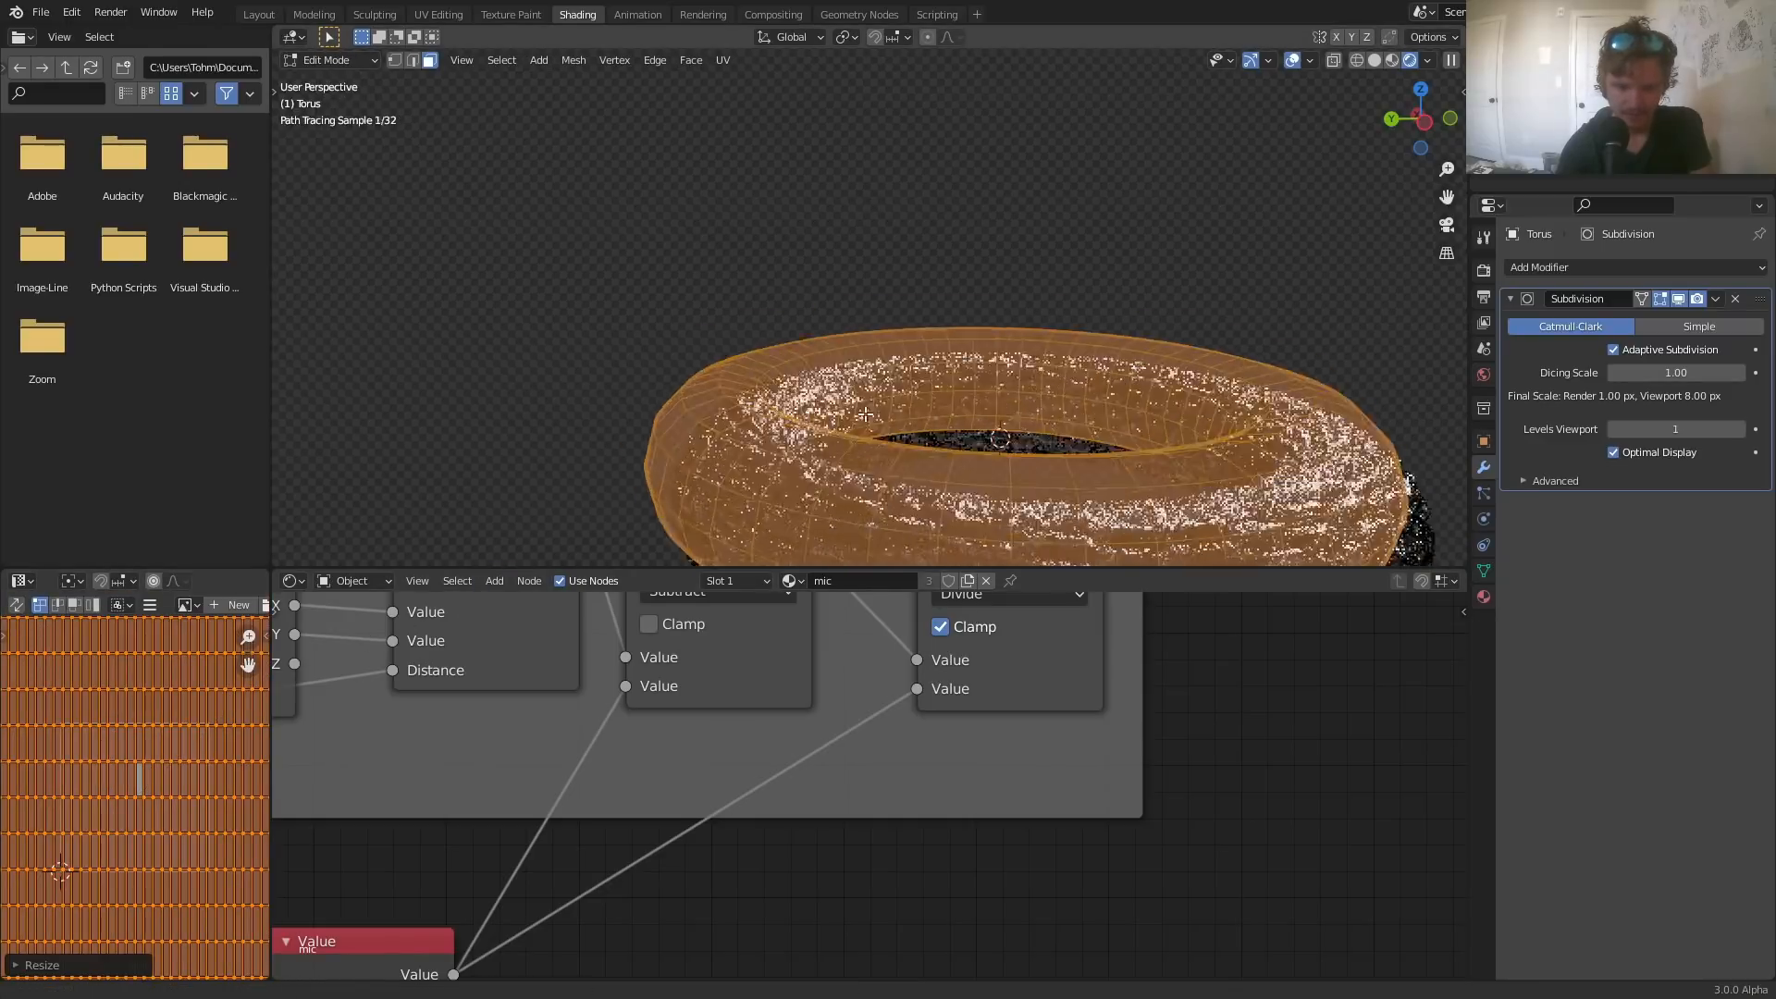
key("s")
key("x")
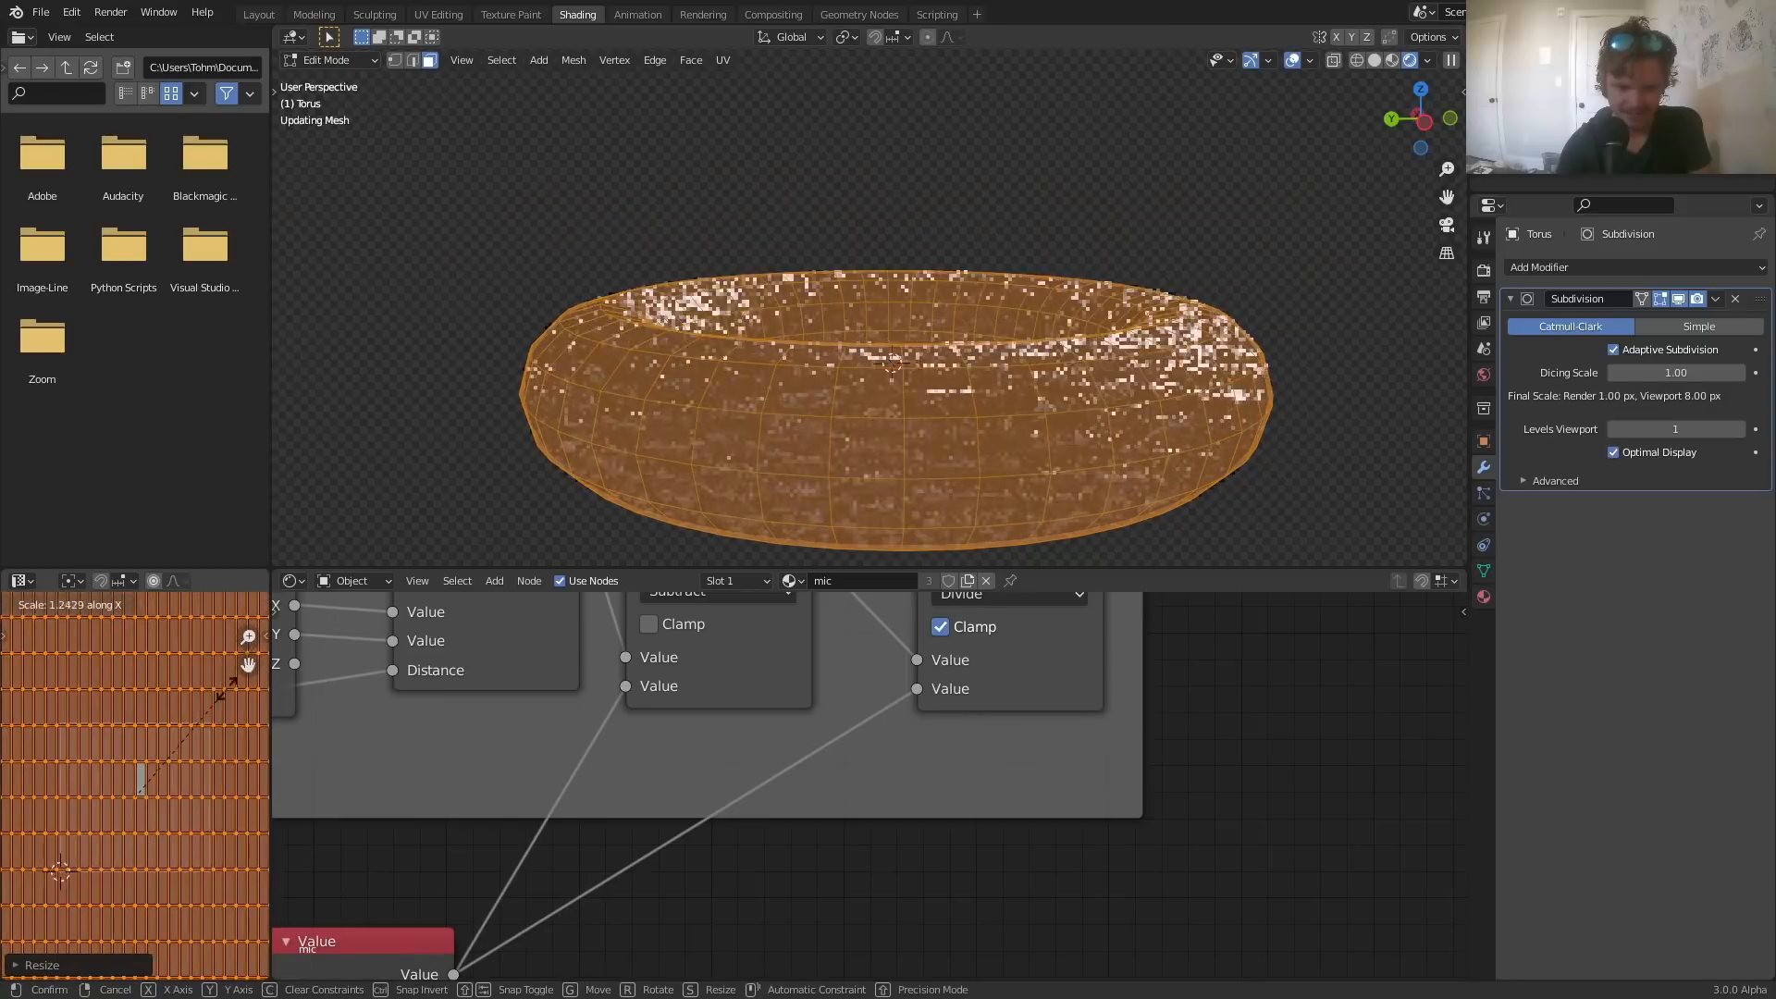
key("Return")
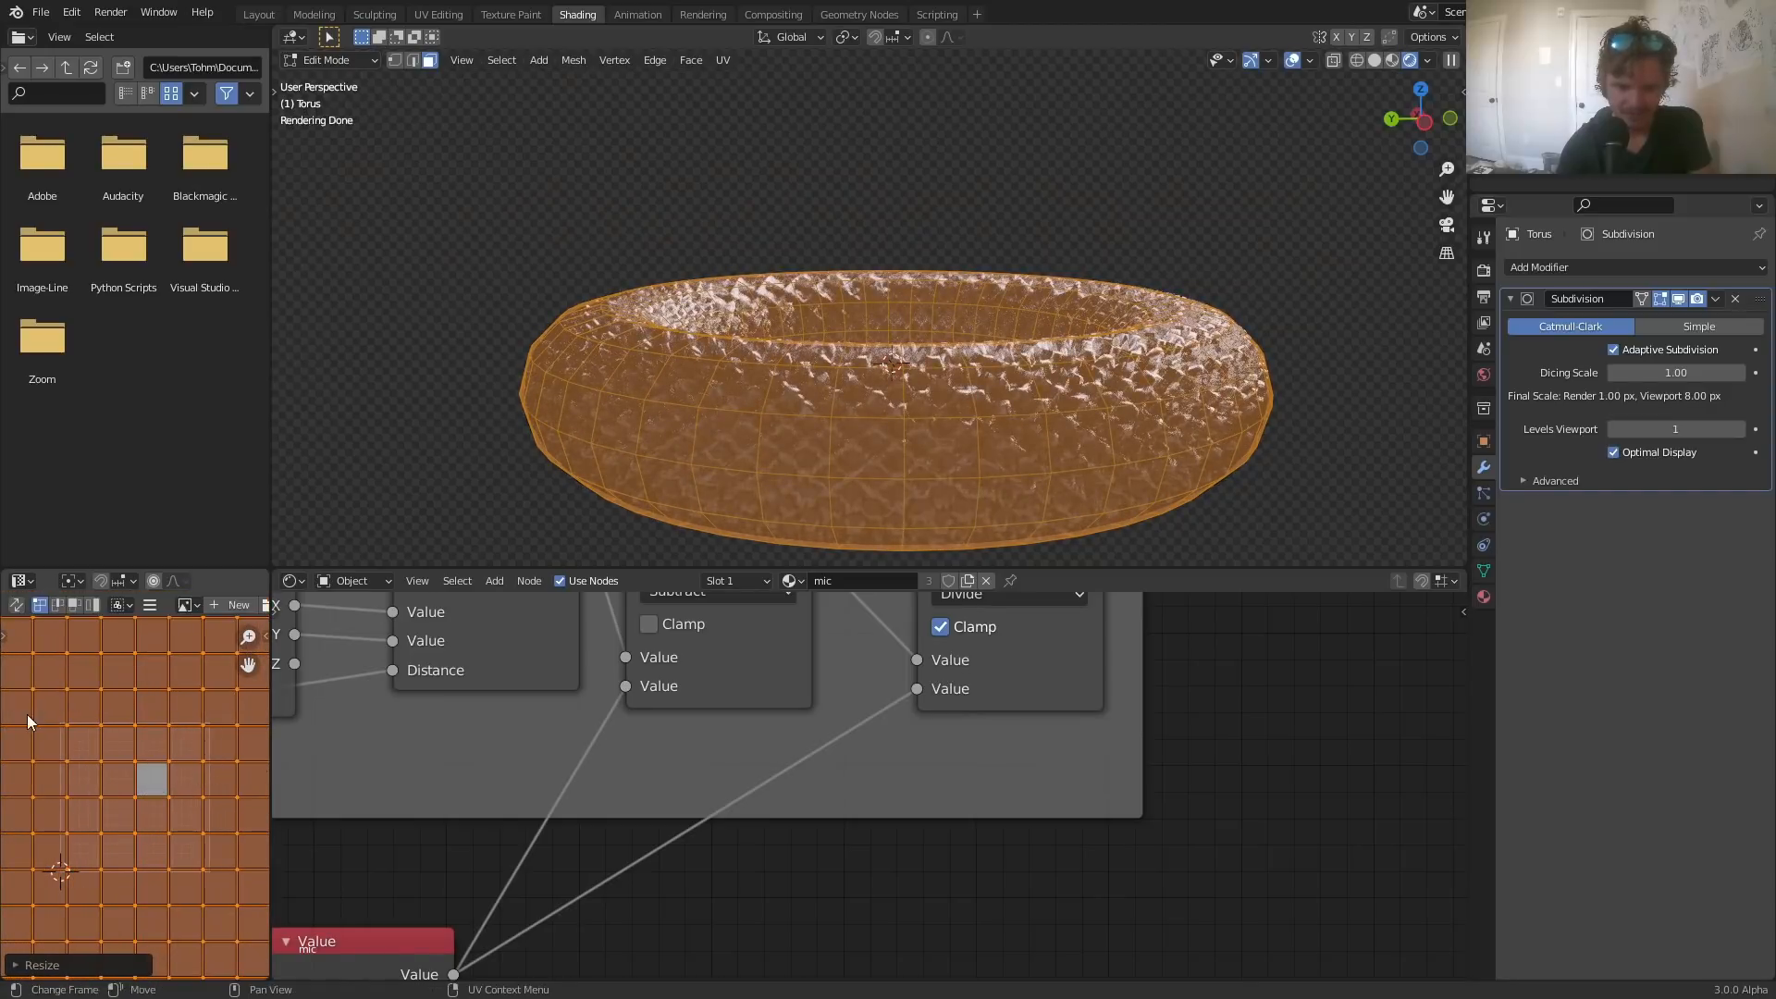
- Return to Object Mode, set the torus's Subdivision Dicing Scale to 0.25, and deselect the torus
key("Tab")
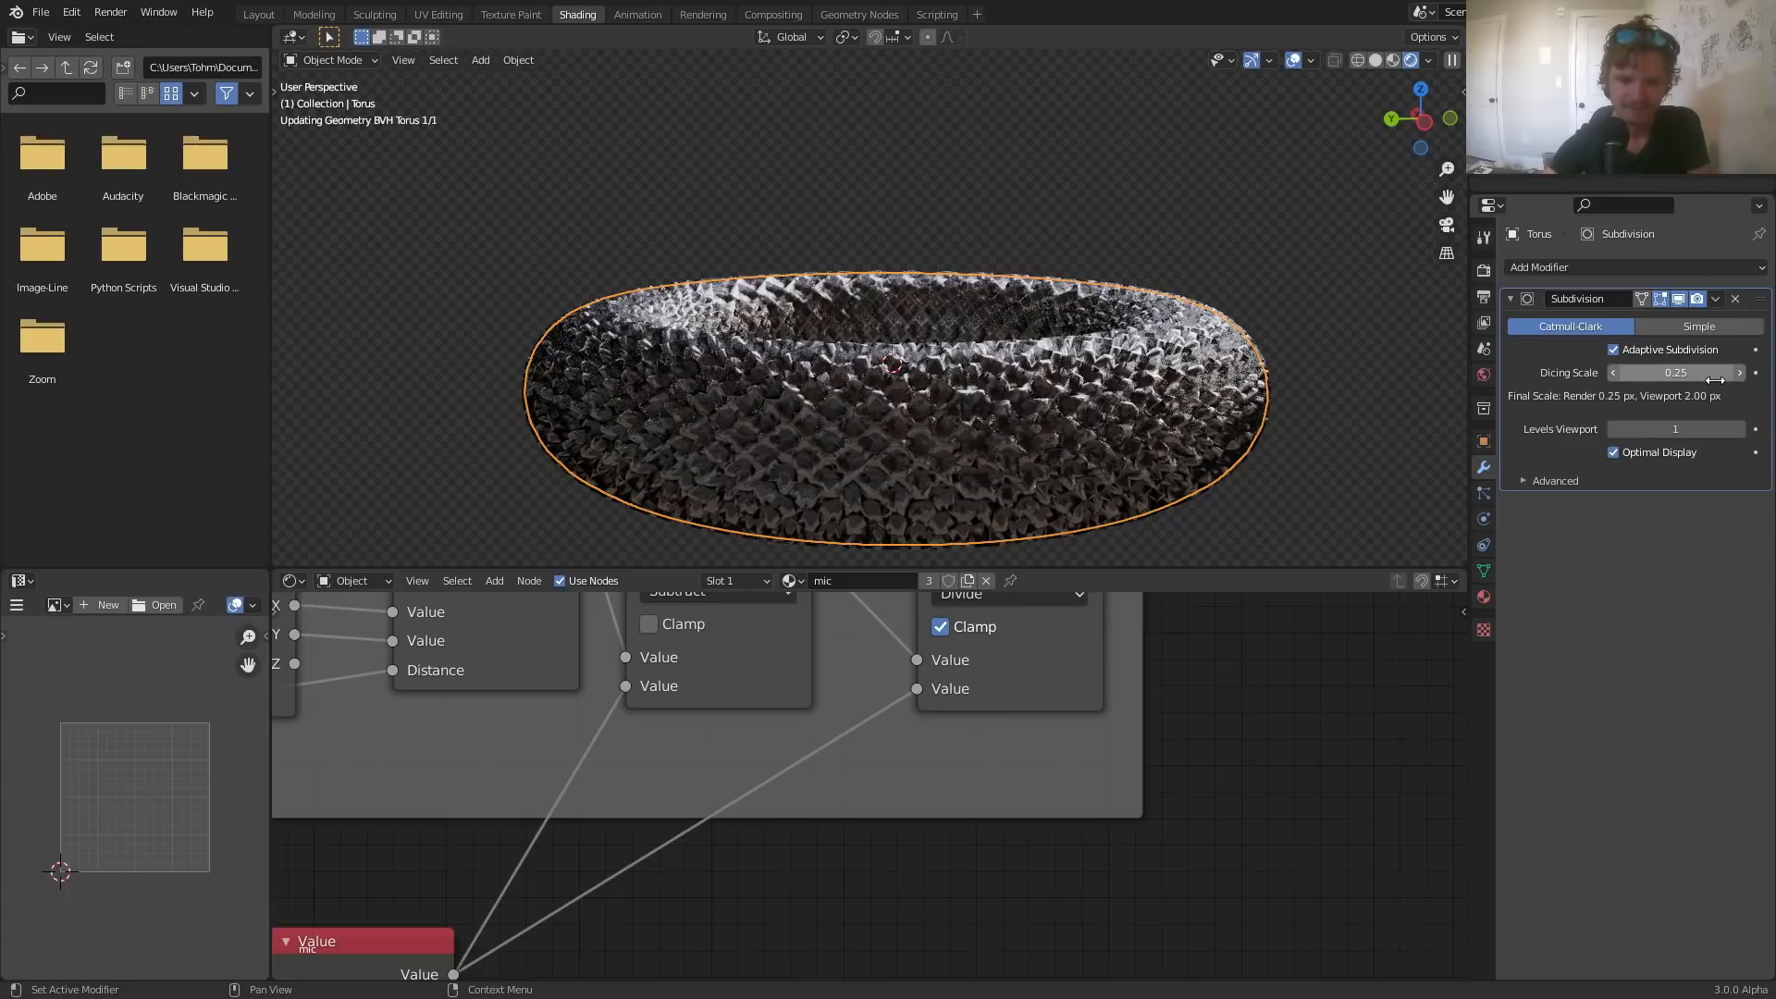
left_click(1297, 454)
scroll(1267, 441, "down", 3)
middle_click_drag(1096, 403, 1084, 449)
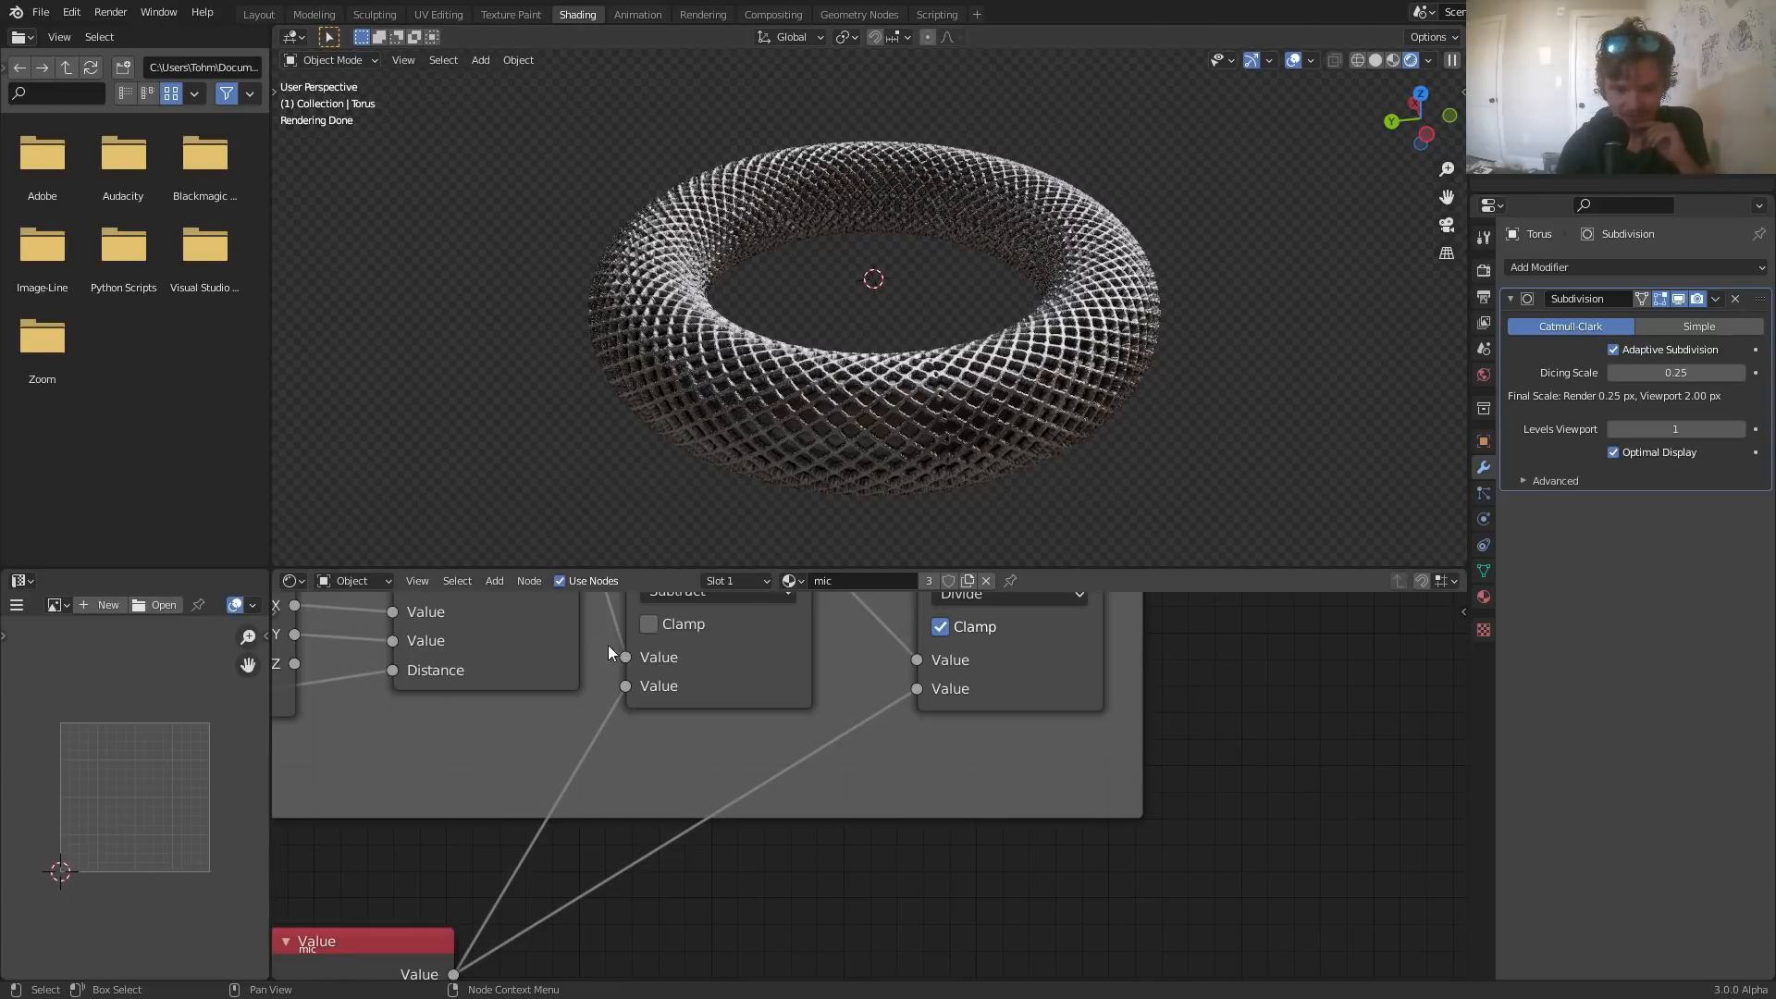
- Set the middle of the three stacked Value nodes in the mic material to 1
middle_click_drag(487, 790, 1196, 589)
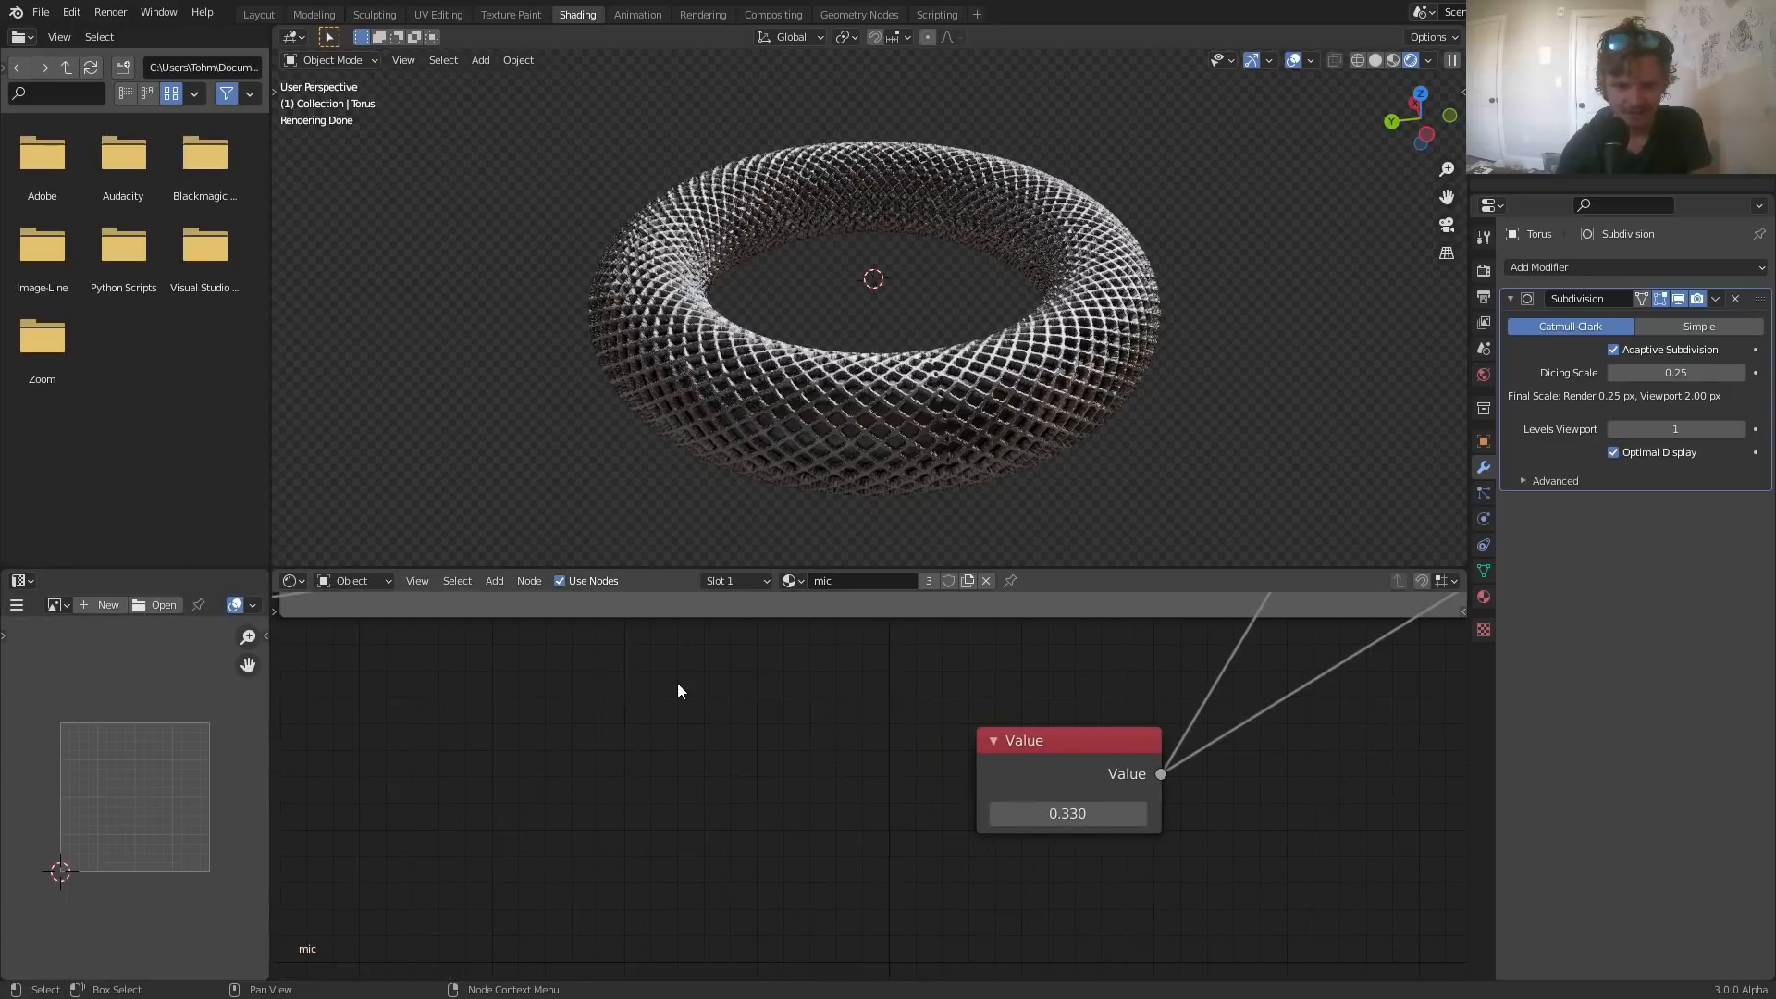
scroll(676, 692, "down", 6)
middle_click_drag(472, 847, 1273, 776)
middle_click_drag(608, 806, 1278, 760)
middle_click_drag(711, 823, 903, 780)
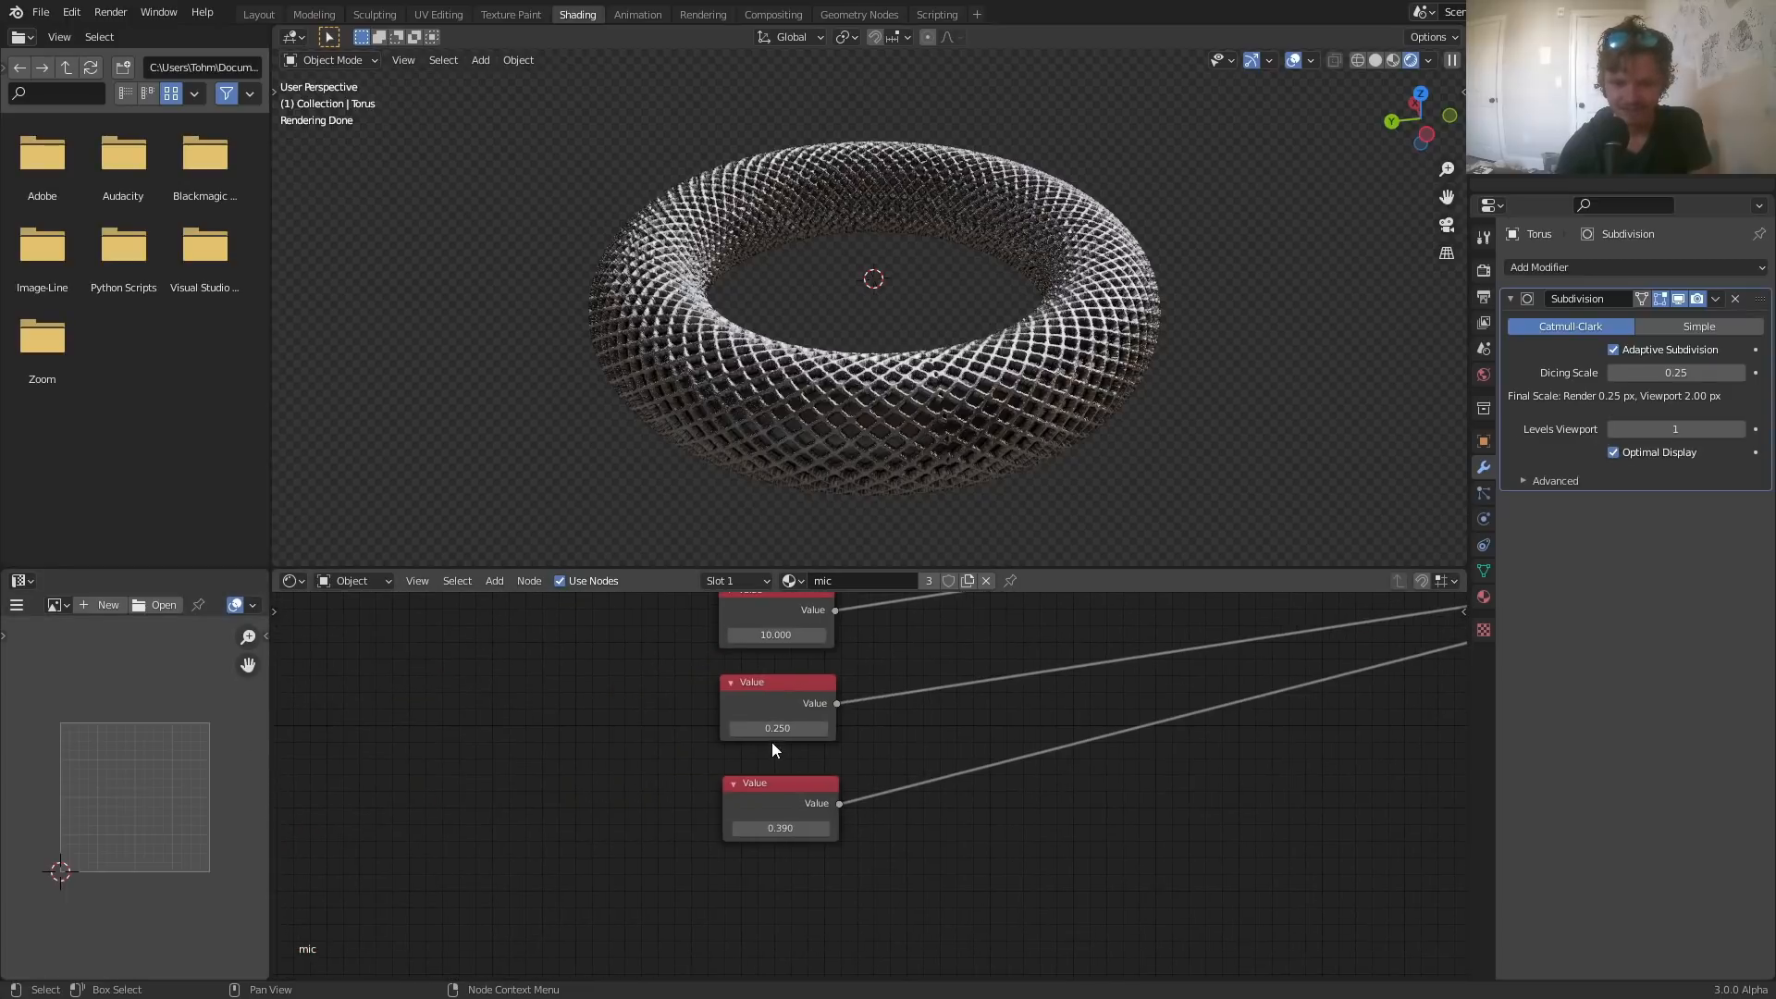
key("Return")
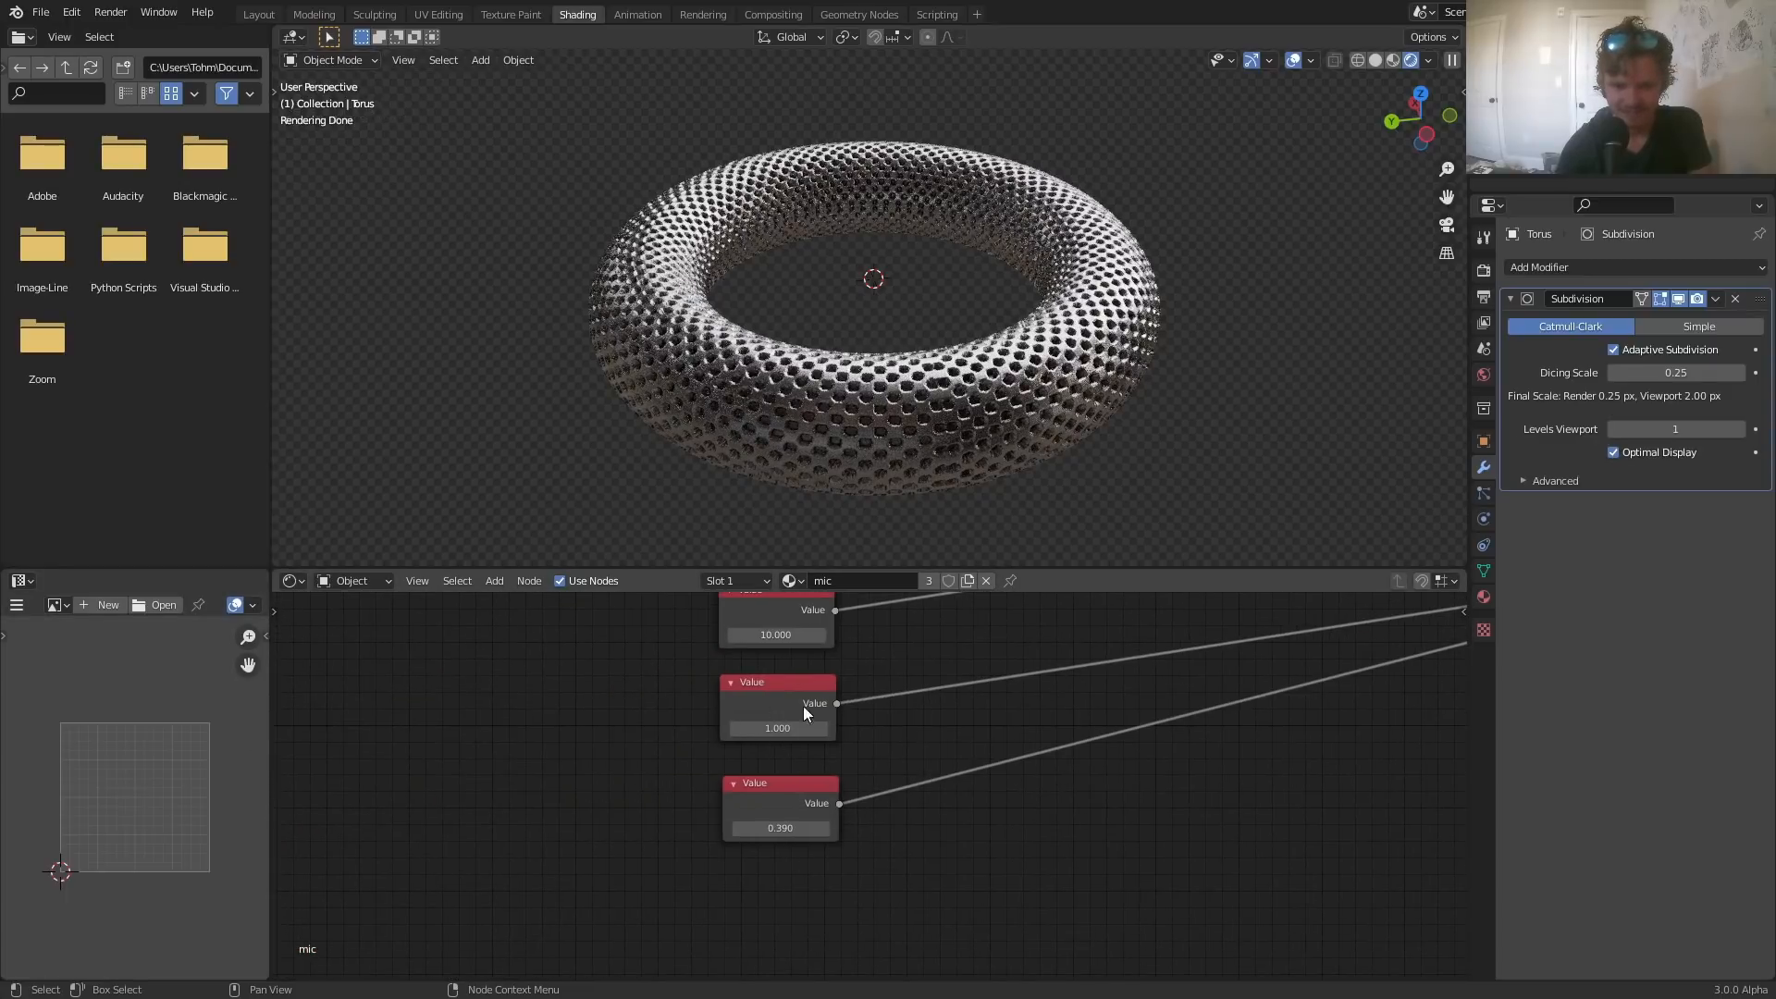
scroll(899, 459, "up", 1)
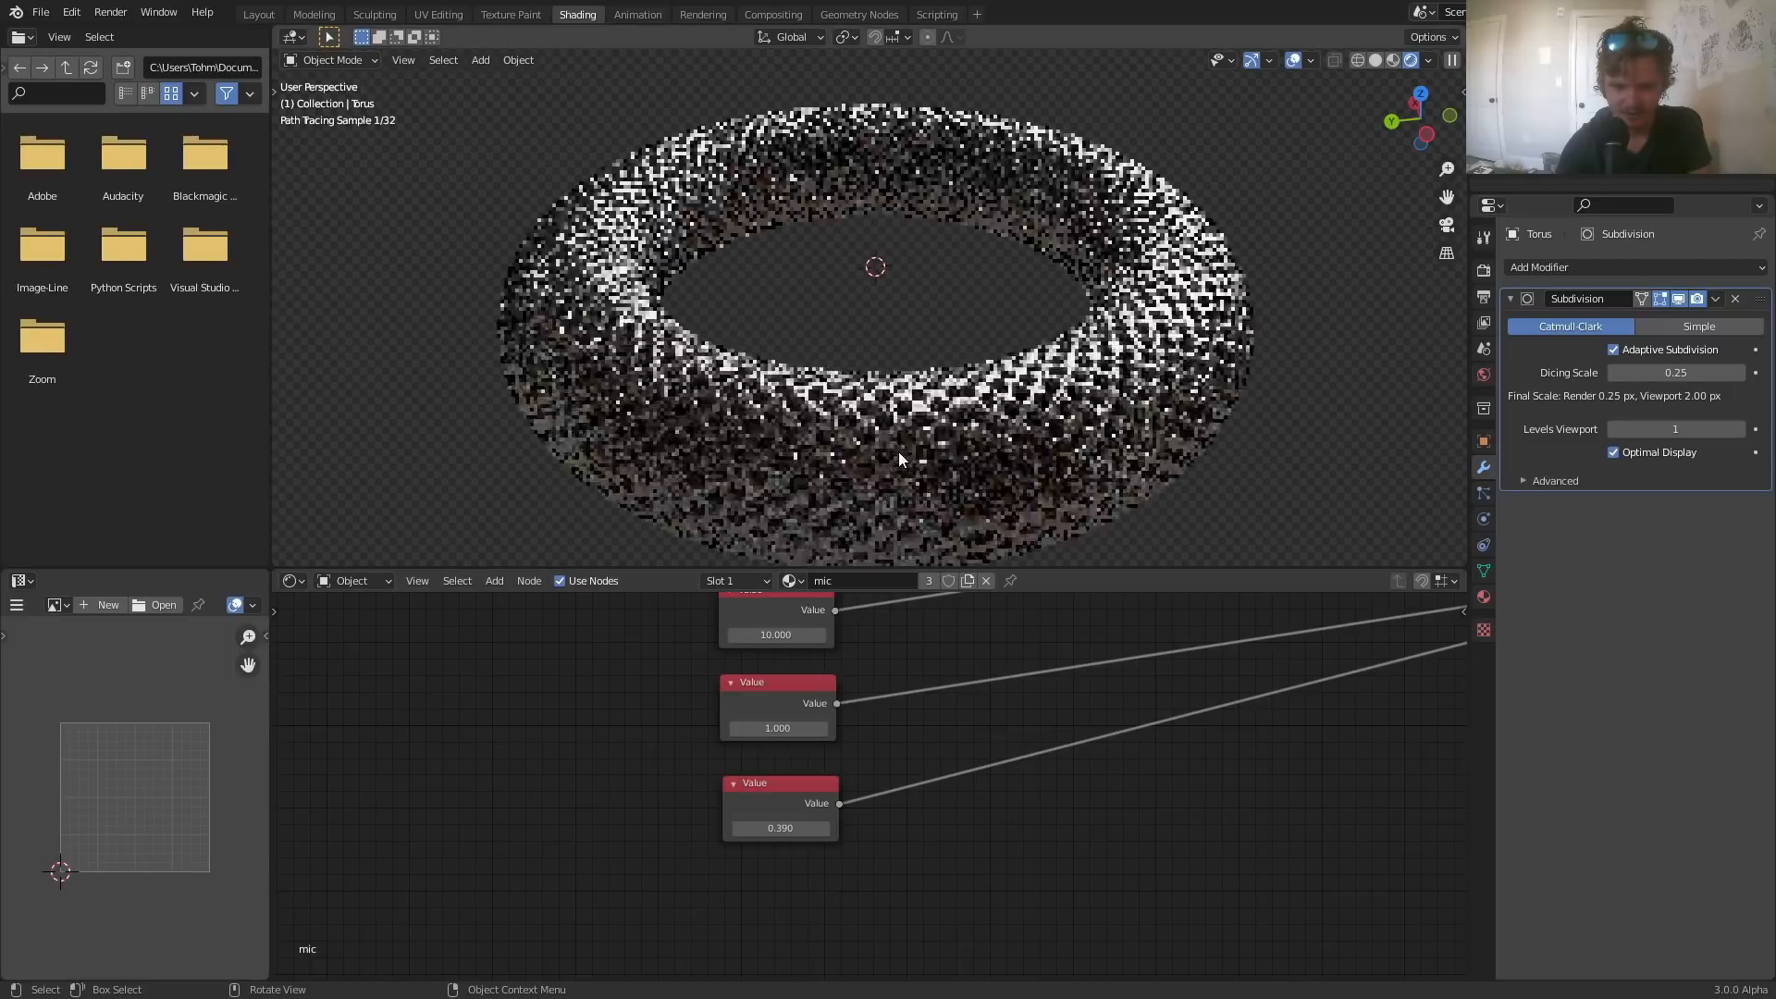
- Undo the torus test, including its UV, dicing and material changes, until the dome with the mic material is back
scroll(905, 398, "up", 1)
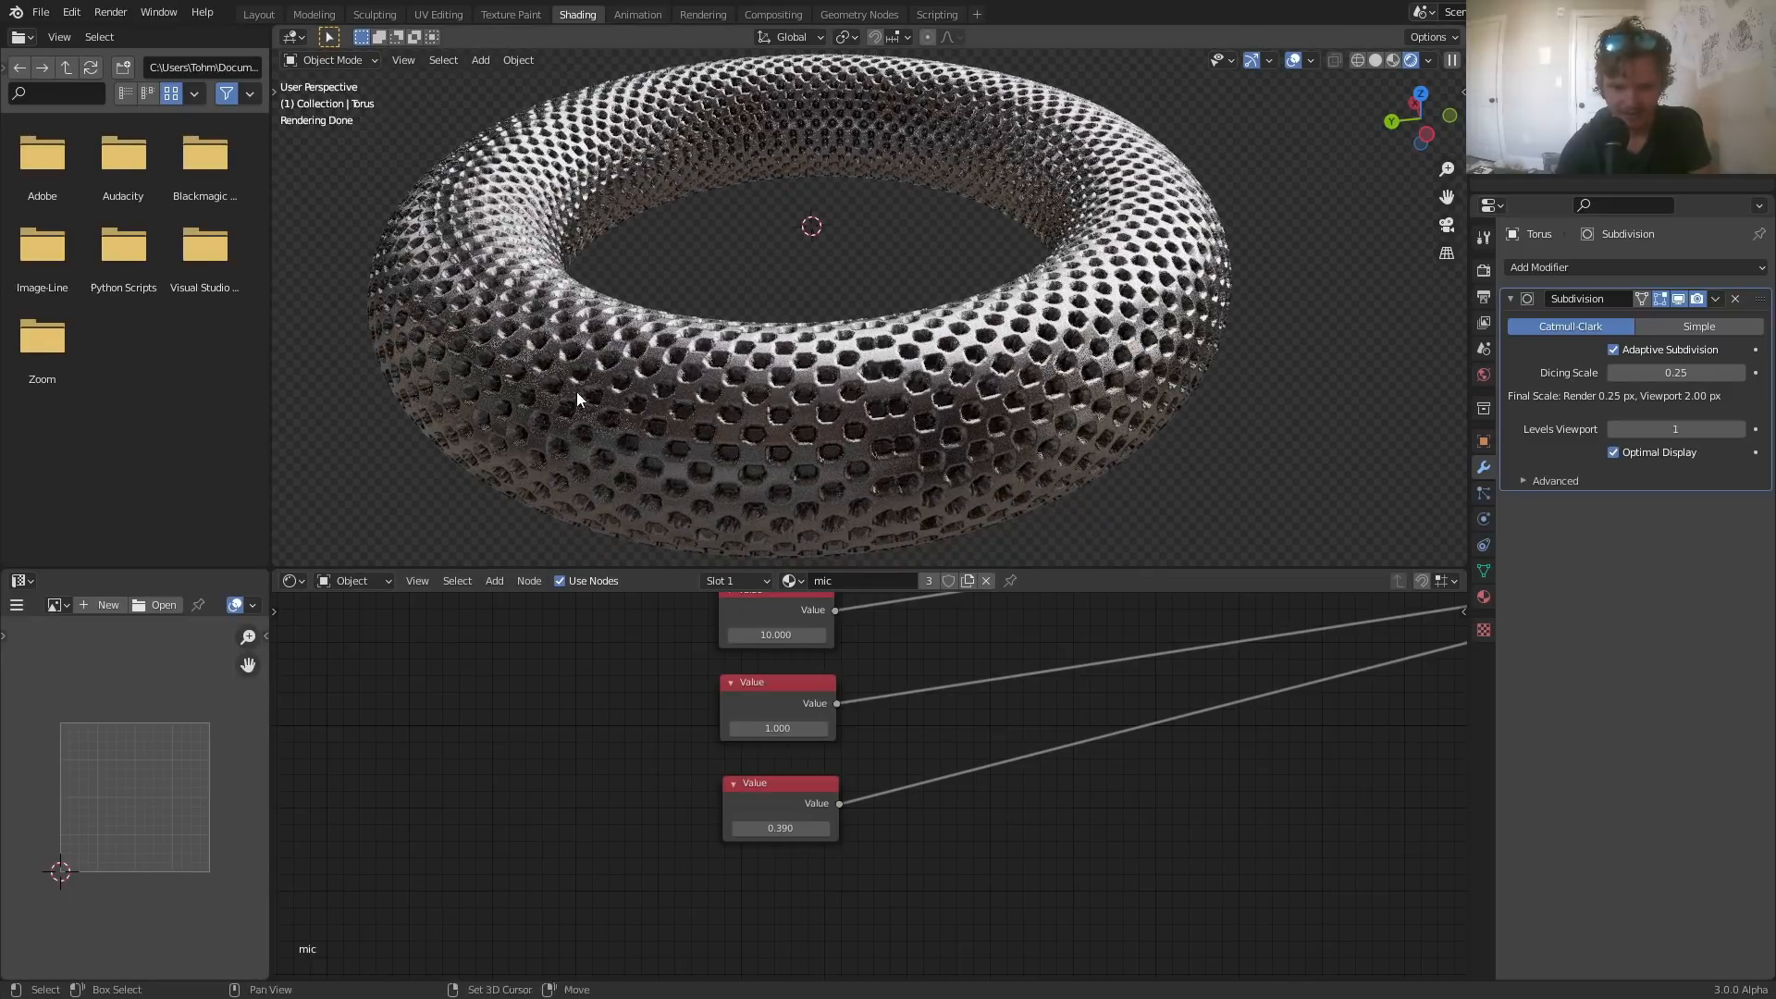
middle_click_drag(577, 400, 705, 335)
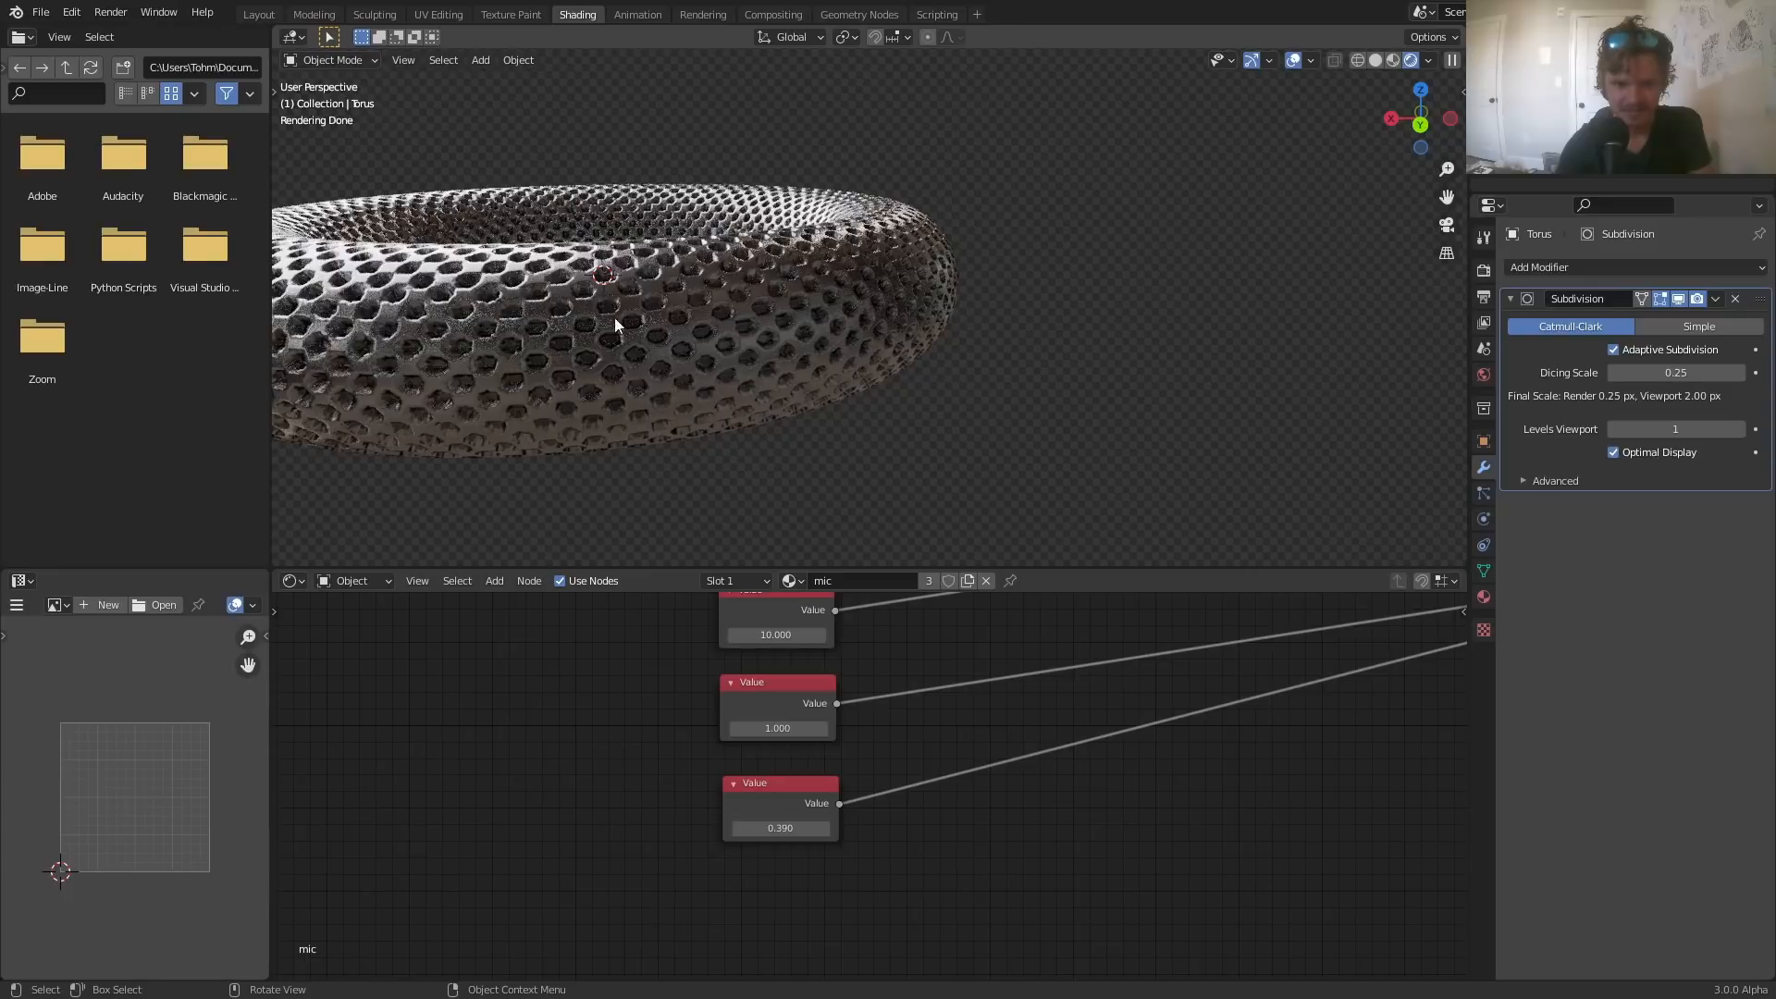
scroll(684, 399, "down", 4)
key("ctrl+z")
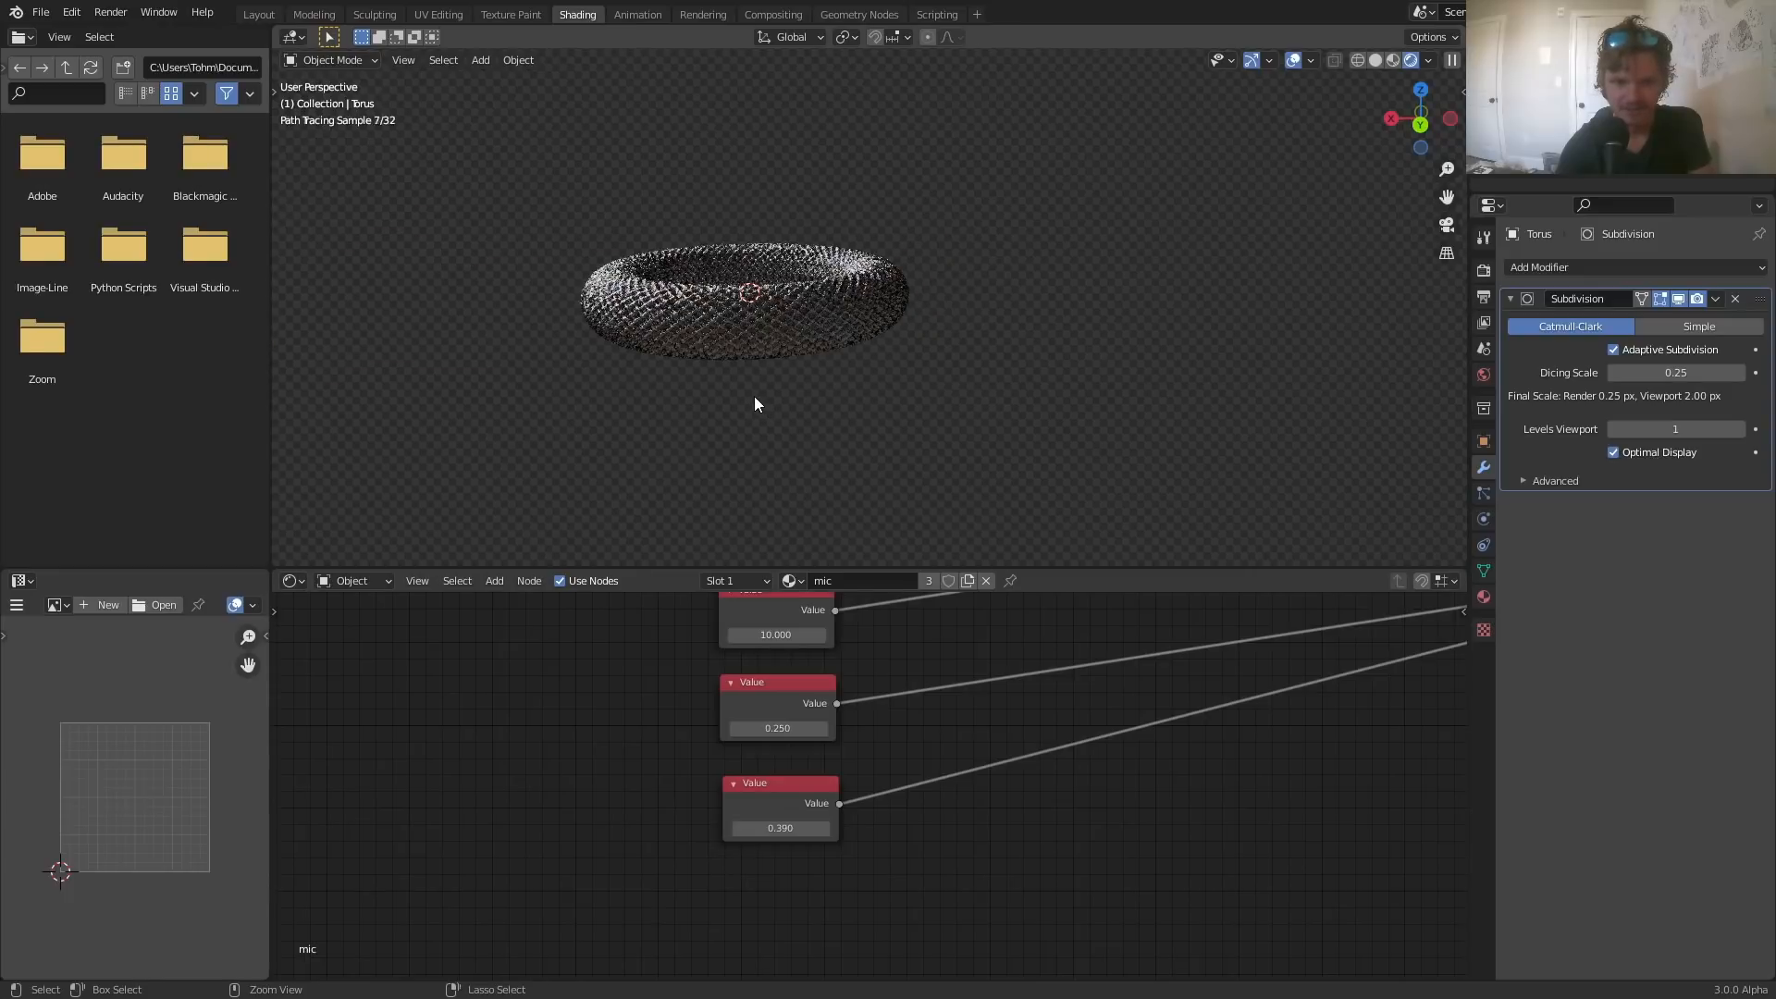
key("ctrl+z")
key("ctrl+z")
key("ctrl+z")
key("ctrl+z")
key("ctrl+z")
key("ctrl+z")
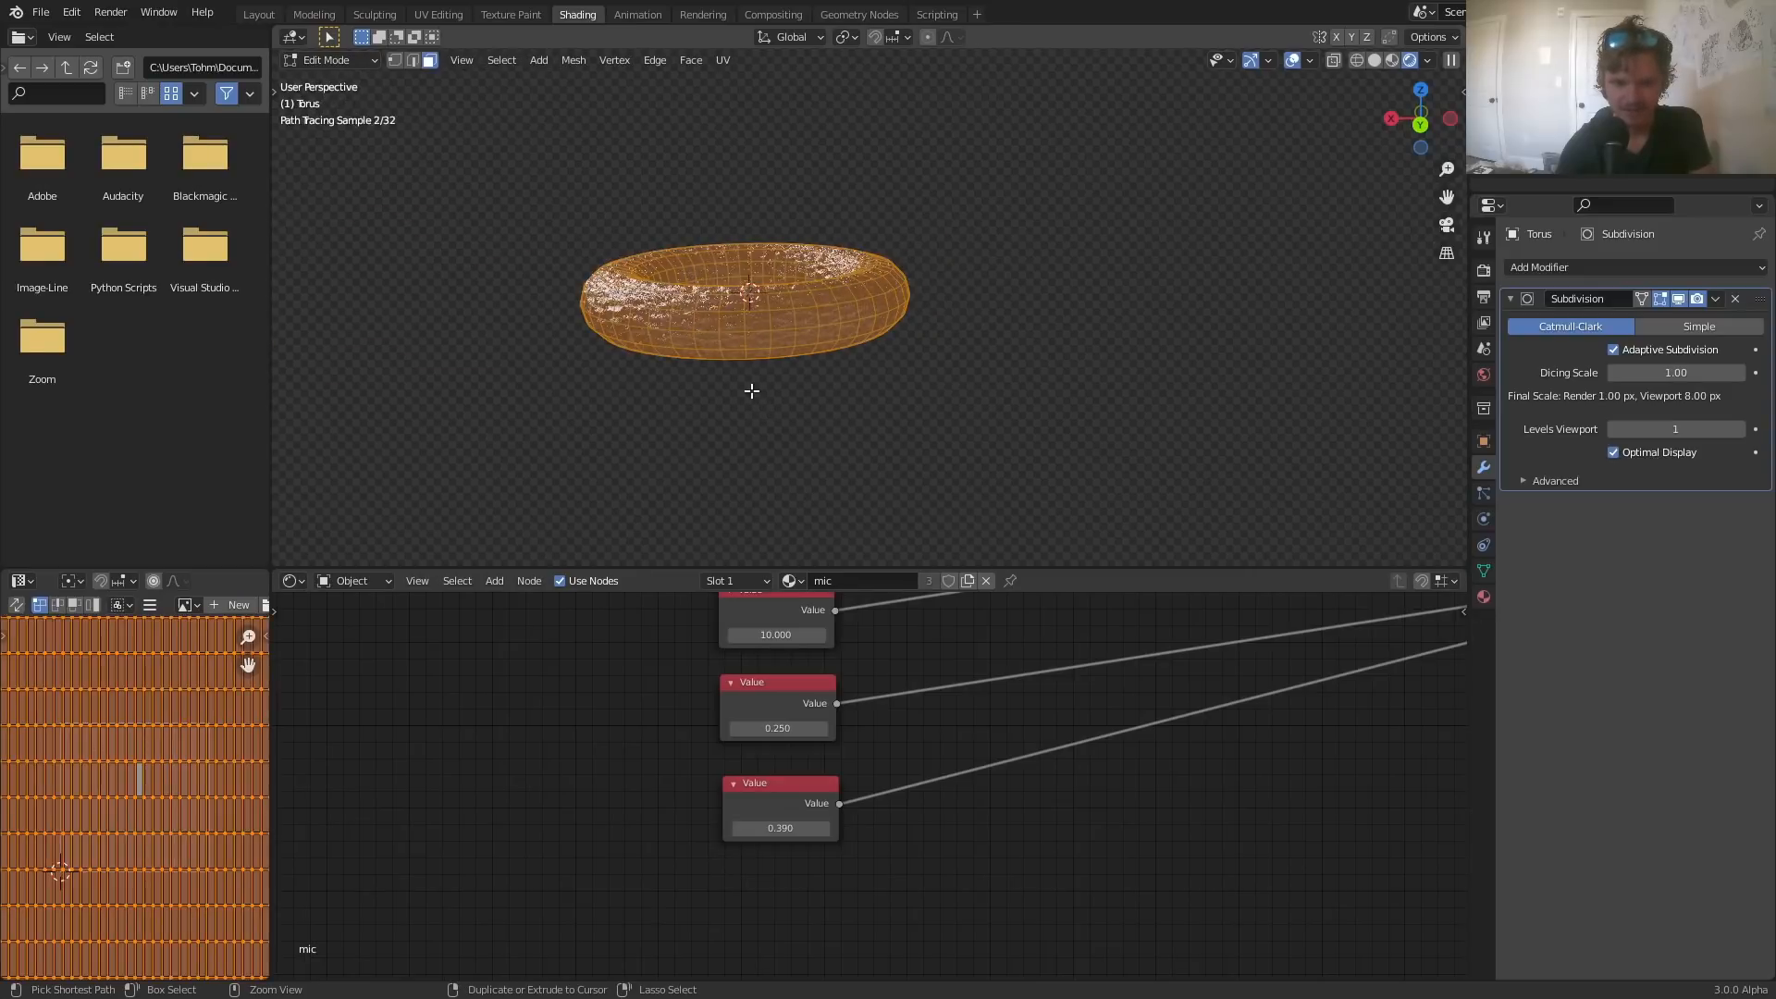
key("ctrl+z")
key("ctrl+z")
key("ctrl+z")
key("ctrl+z")
key("ctrl+z")
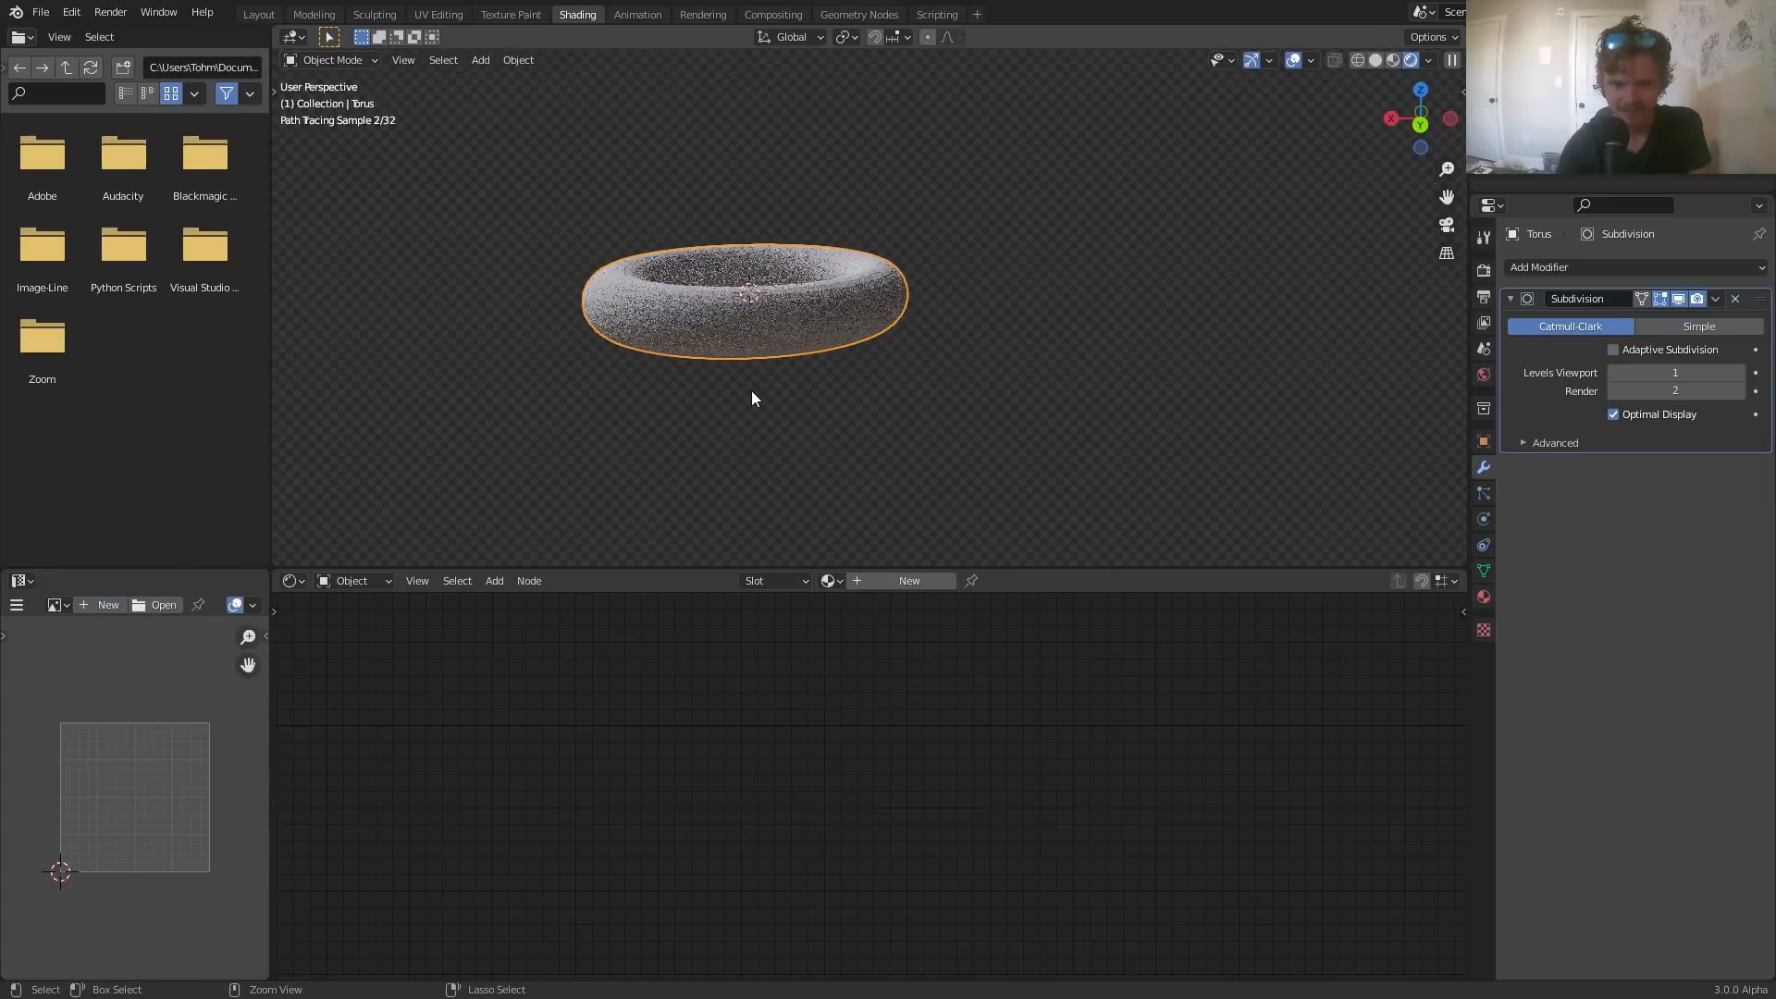
key("ctrl+shift+z")
key("ctrl+shift+z")
key("ctrl+shift+z")
key("ctrl+shift+z")
key("ctrl+shift+z")
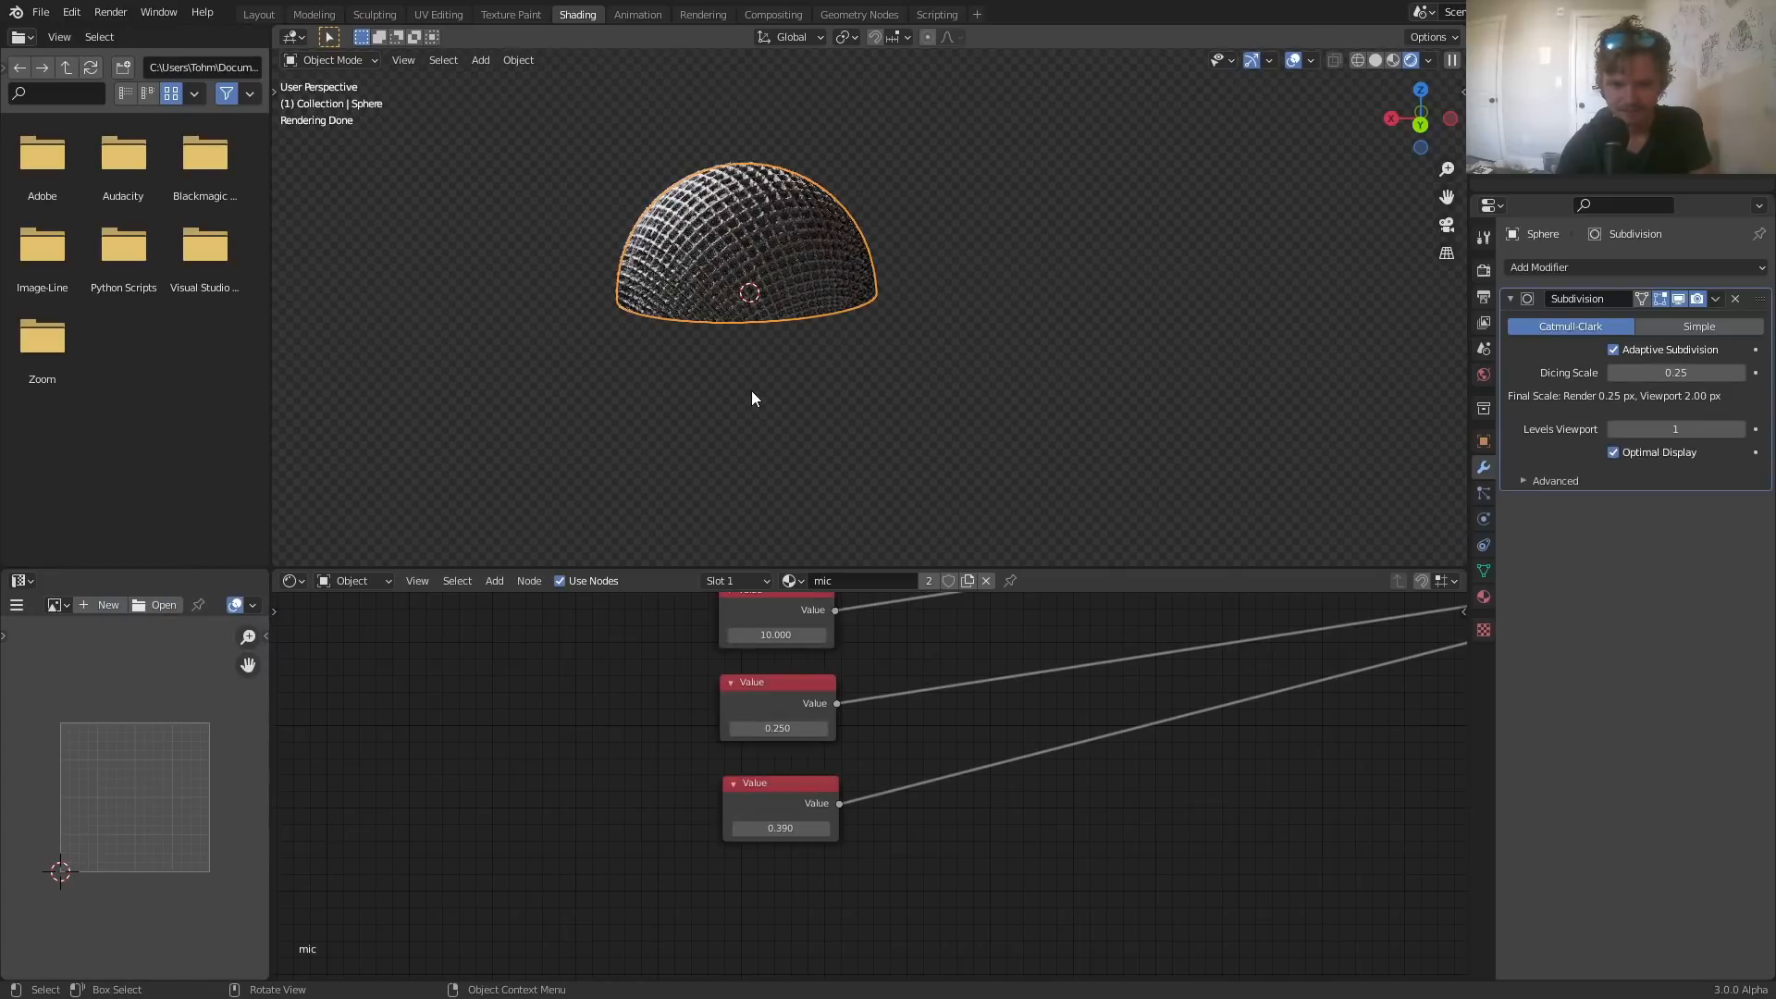
- Save the file with the restored dome and deselect the dome
key("ctrl+s")
middle_click_drag(738, 346, 903, 422, "shift")
left_click(925, 446)
middle_click_drag(912, 314, 1022, 326)
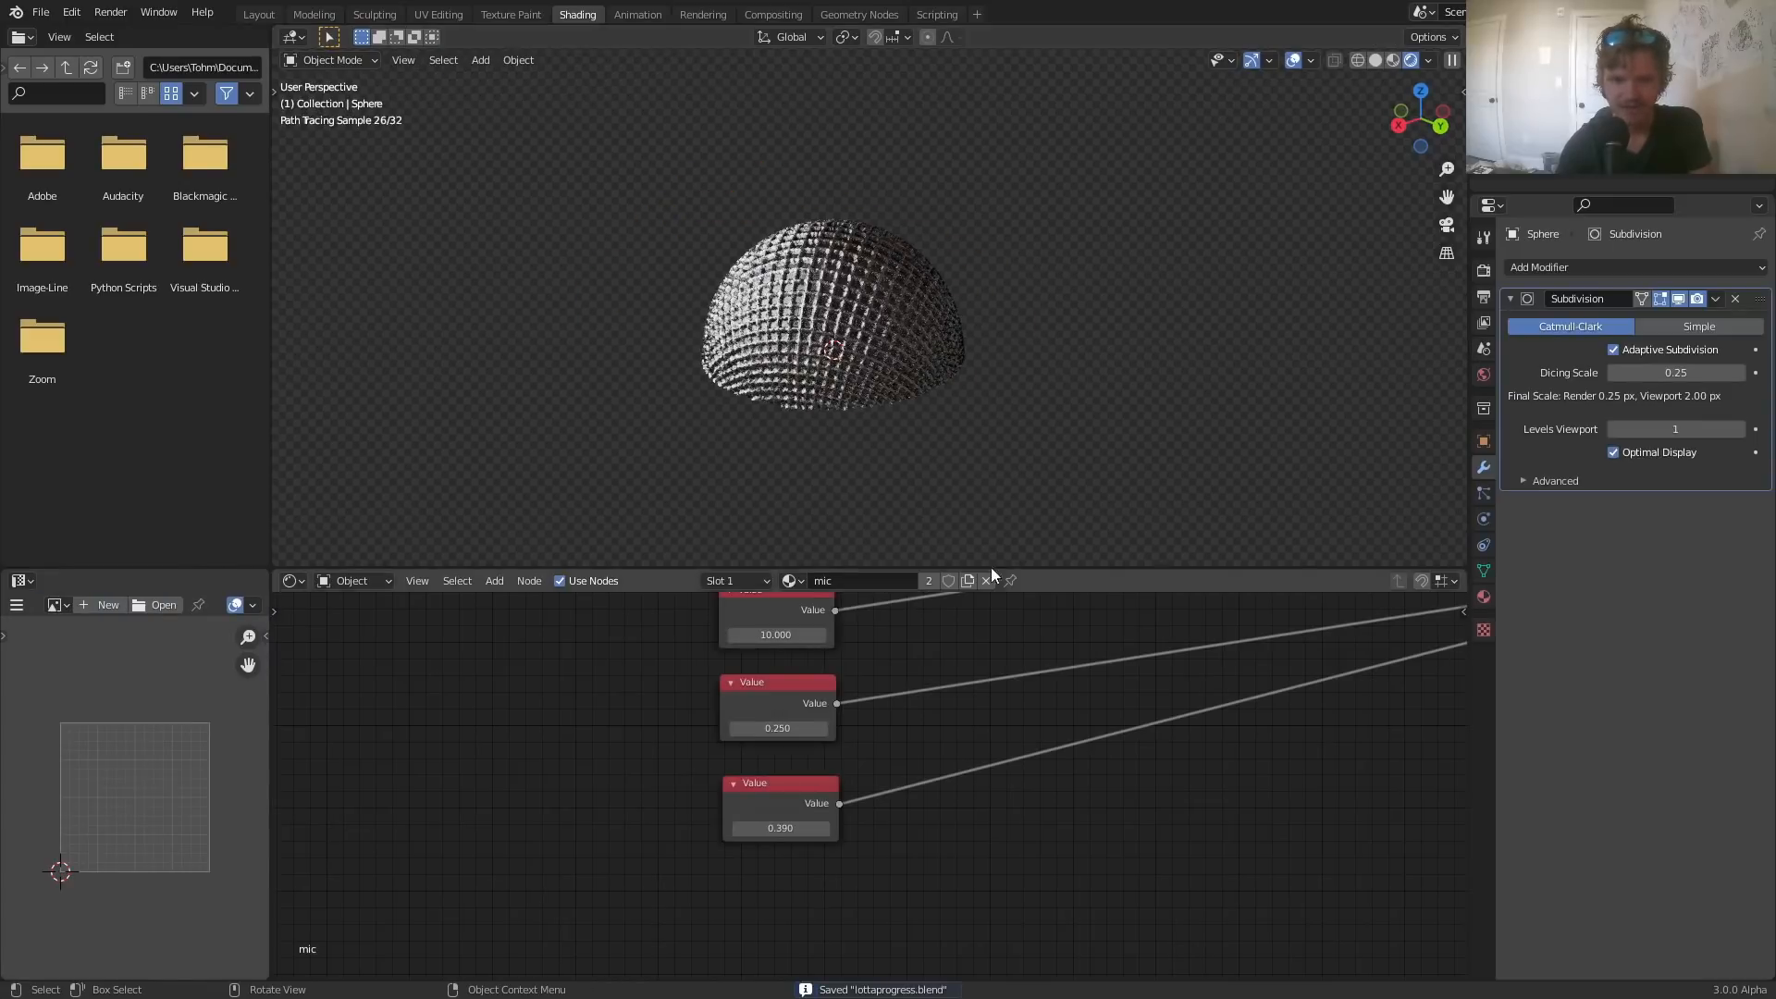
scroll(1219, 753, "down", 6)
middle_click_drag(1291, 718, 877, 838)
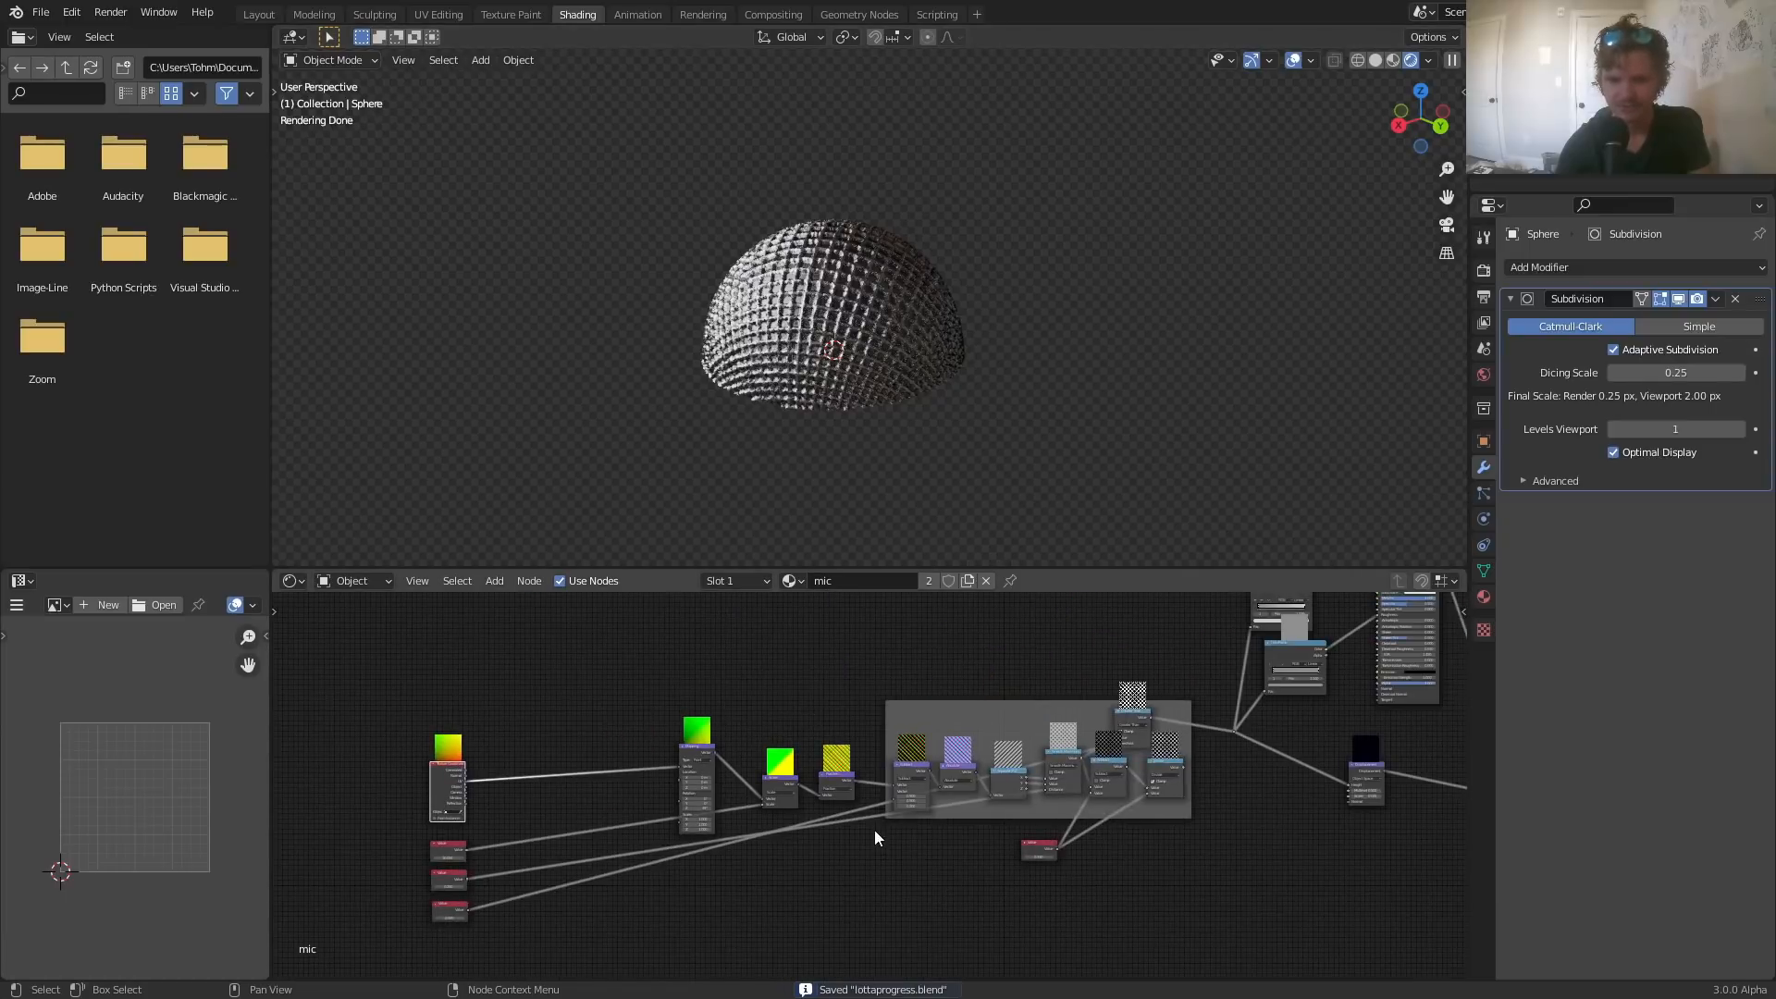
- Take the Blender window out of full screen, switch to OBS and activate the full webcam scene
key("q")
left_click(852, 276)
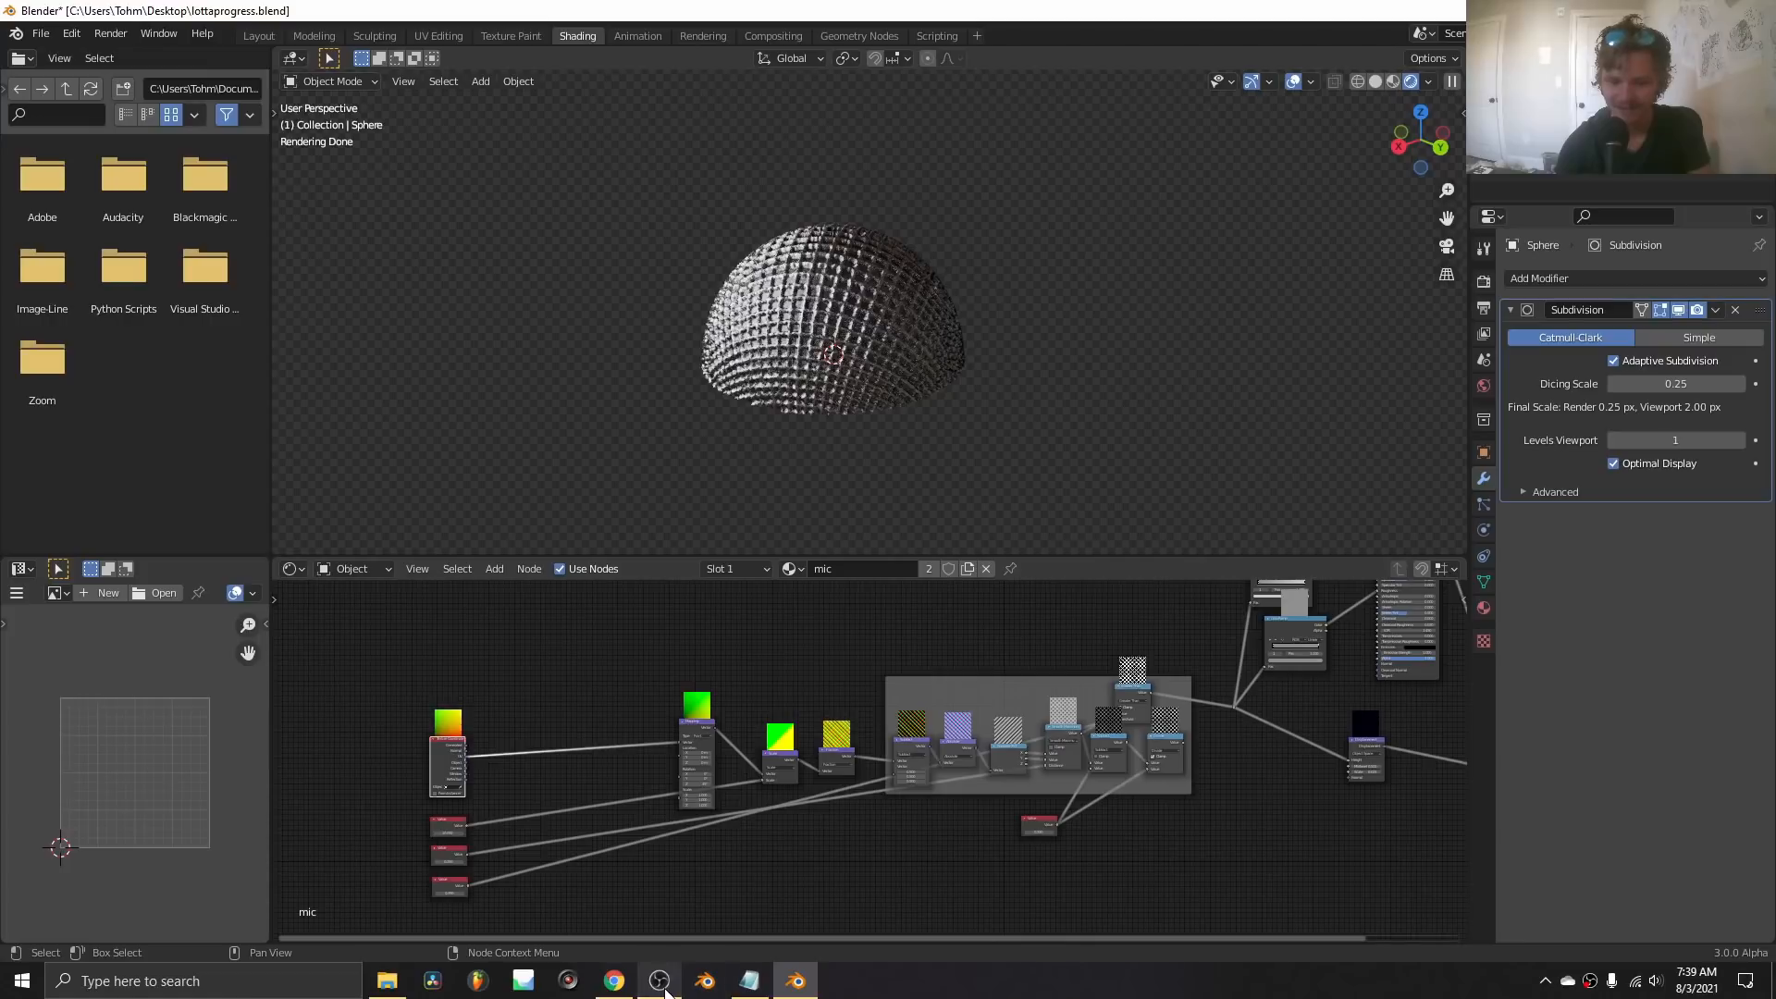
left_click(660, 981)
left_click(437, 850)
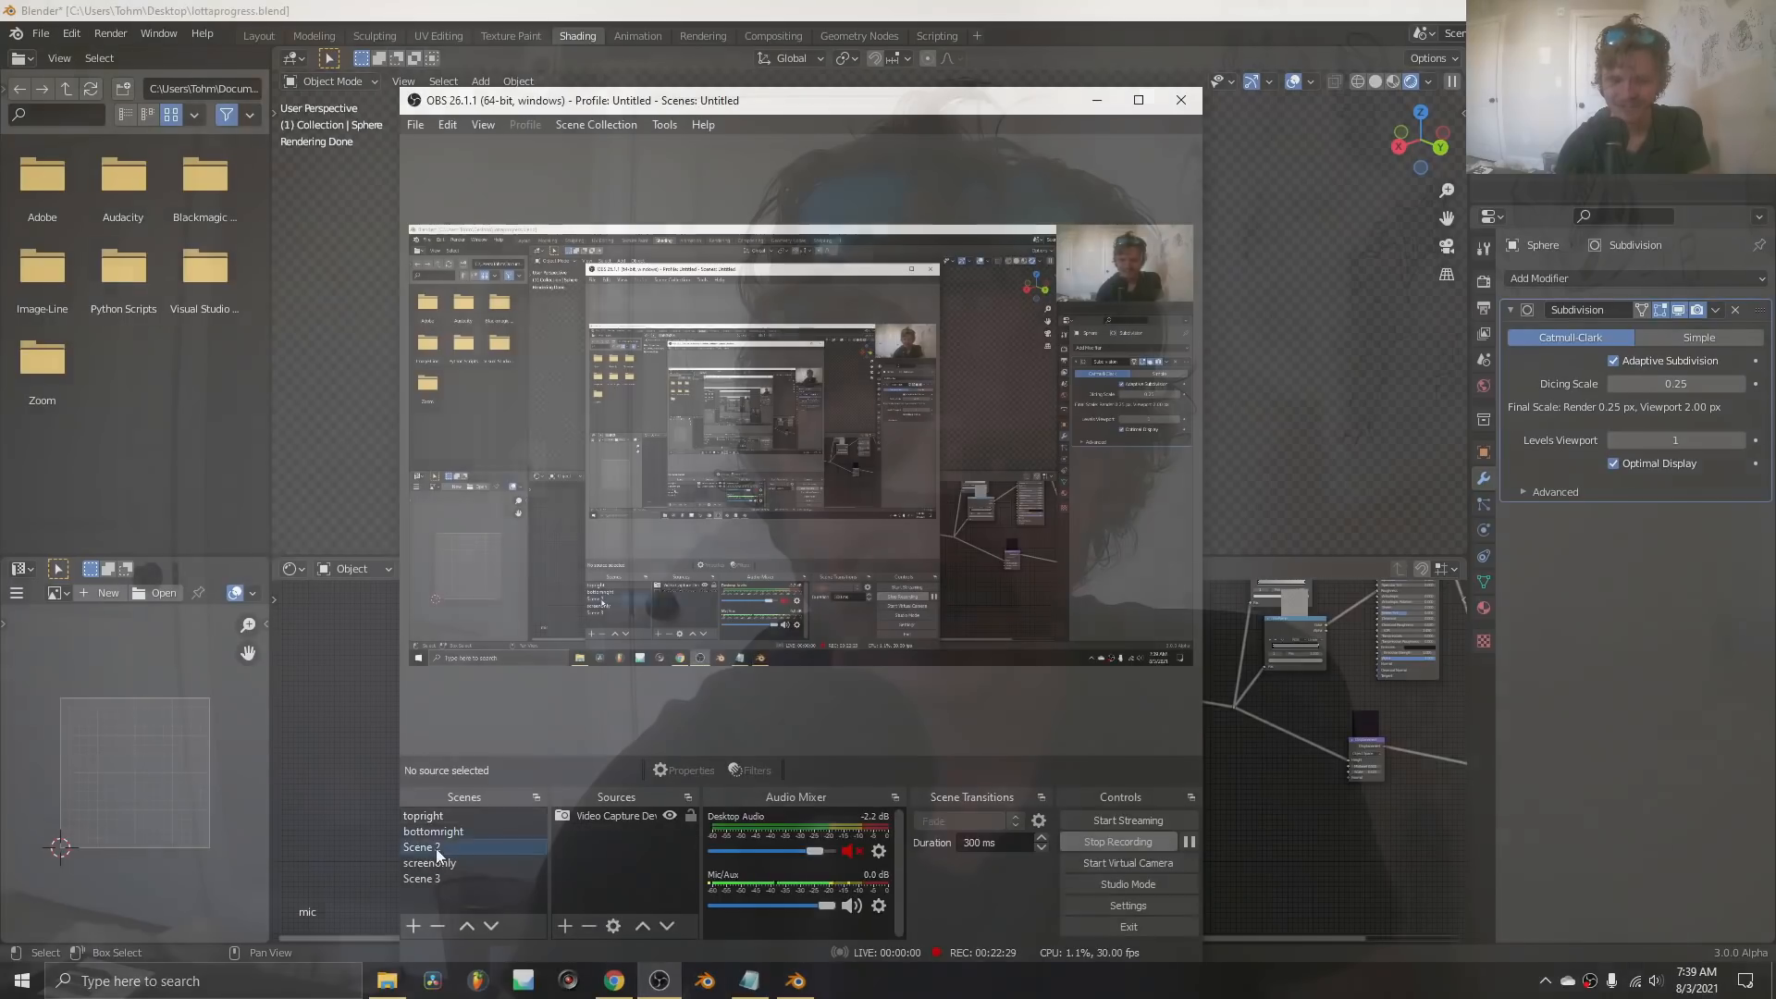